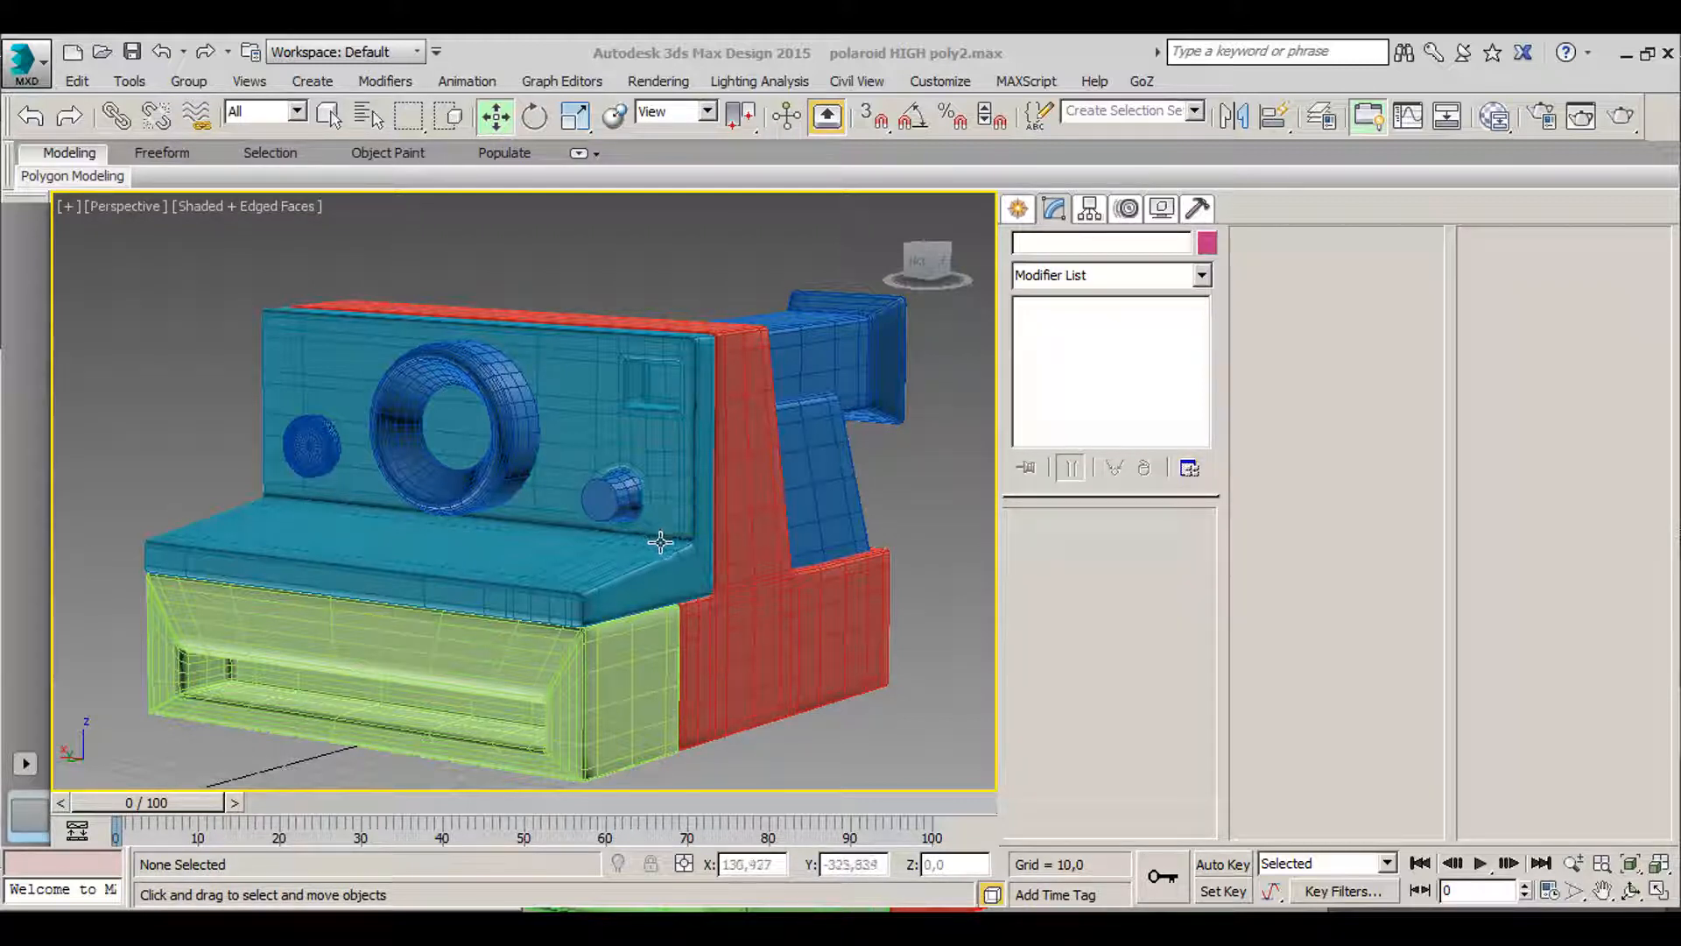
- Examine the high-poly Polaroid's front panel, lens ring, flash recess, knob and bevelled edges up close, then the camera as a whole
middle_drag(633, 610, 603, 560)
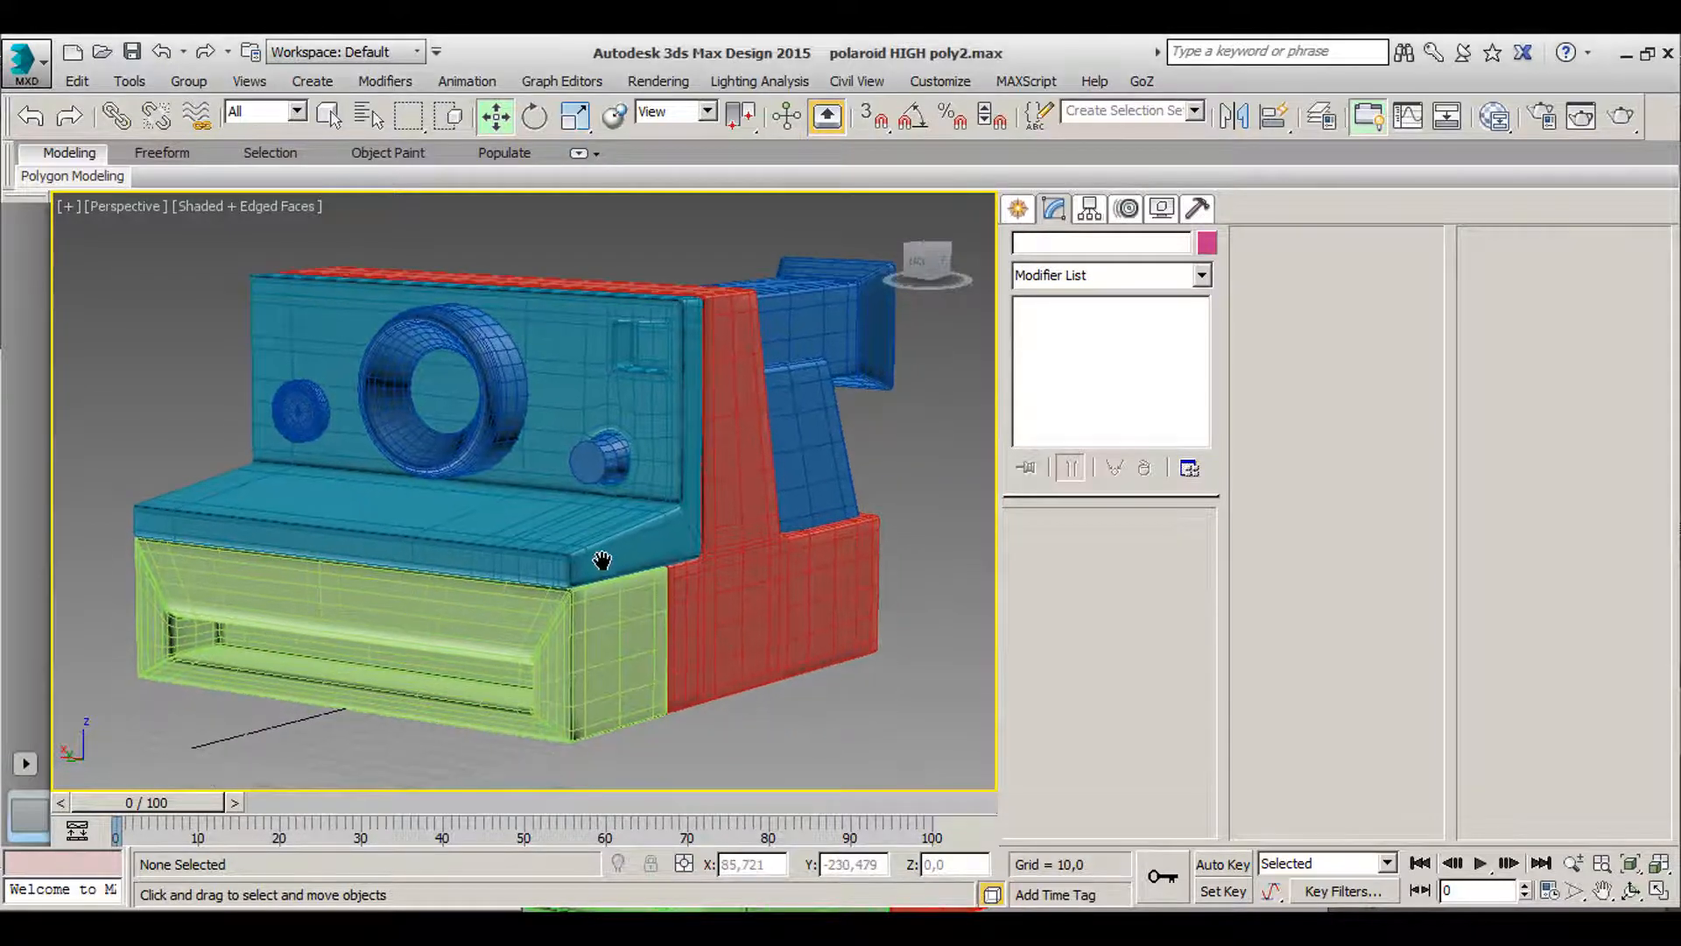
scroll(611, 569, up, 10)
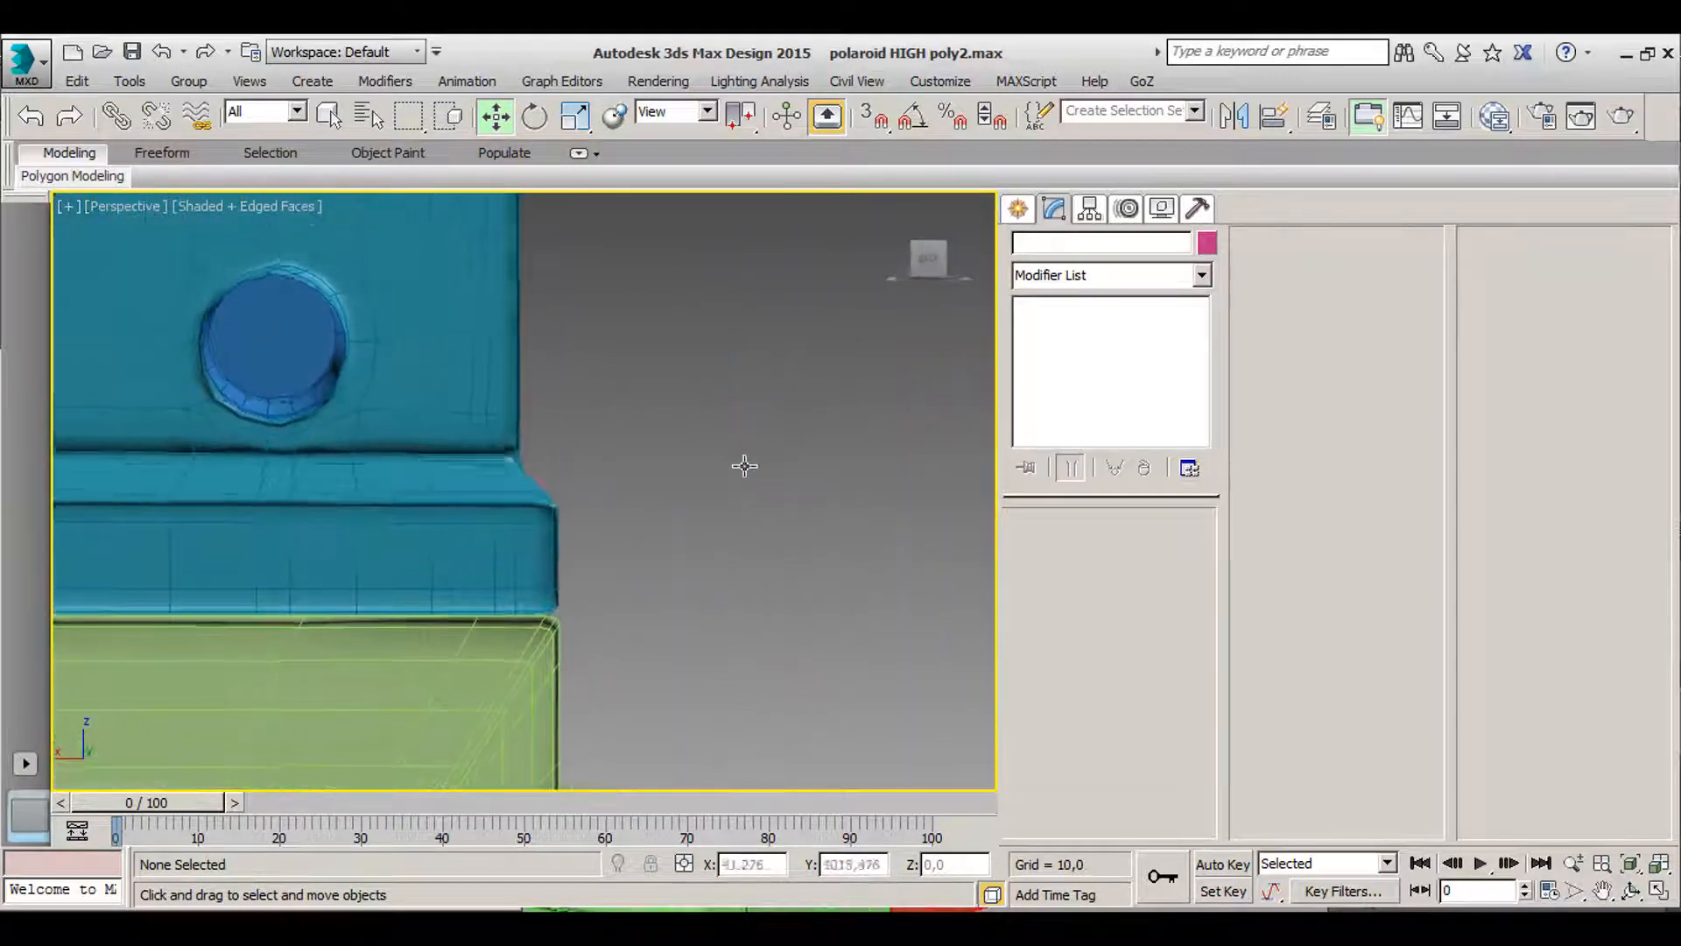
alt+middle_drag(723, 447, 686, 470)
middle_drag(569, 561, 695, 533)
scroll(746, 339, down, 3)
scroll(591, 538, up, 4)
middle_drag(496, 493, 503, 473)
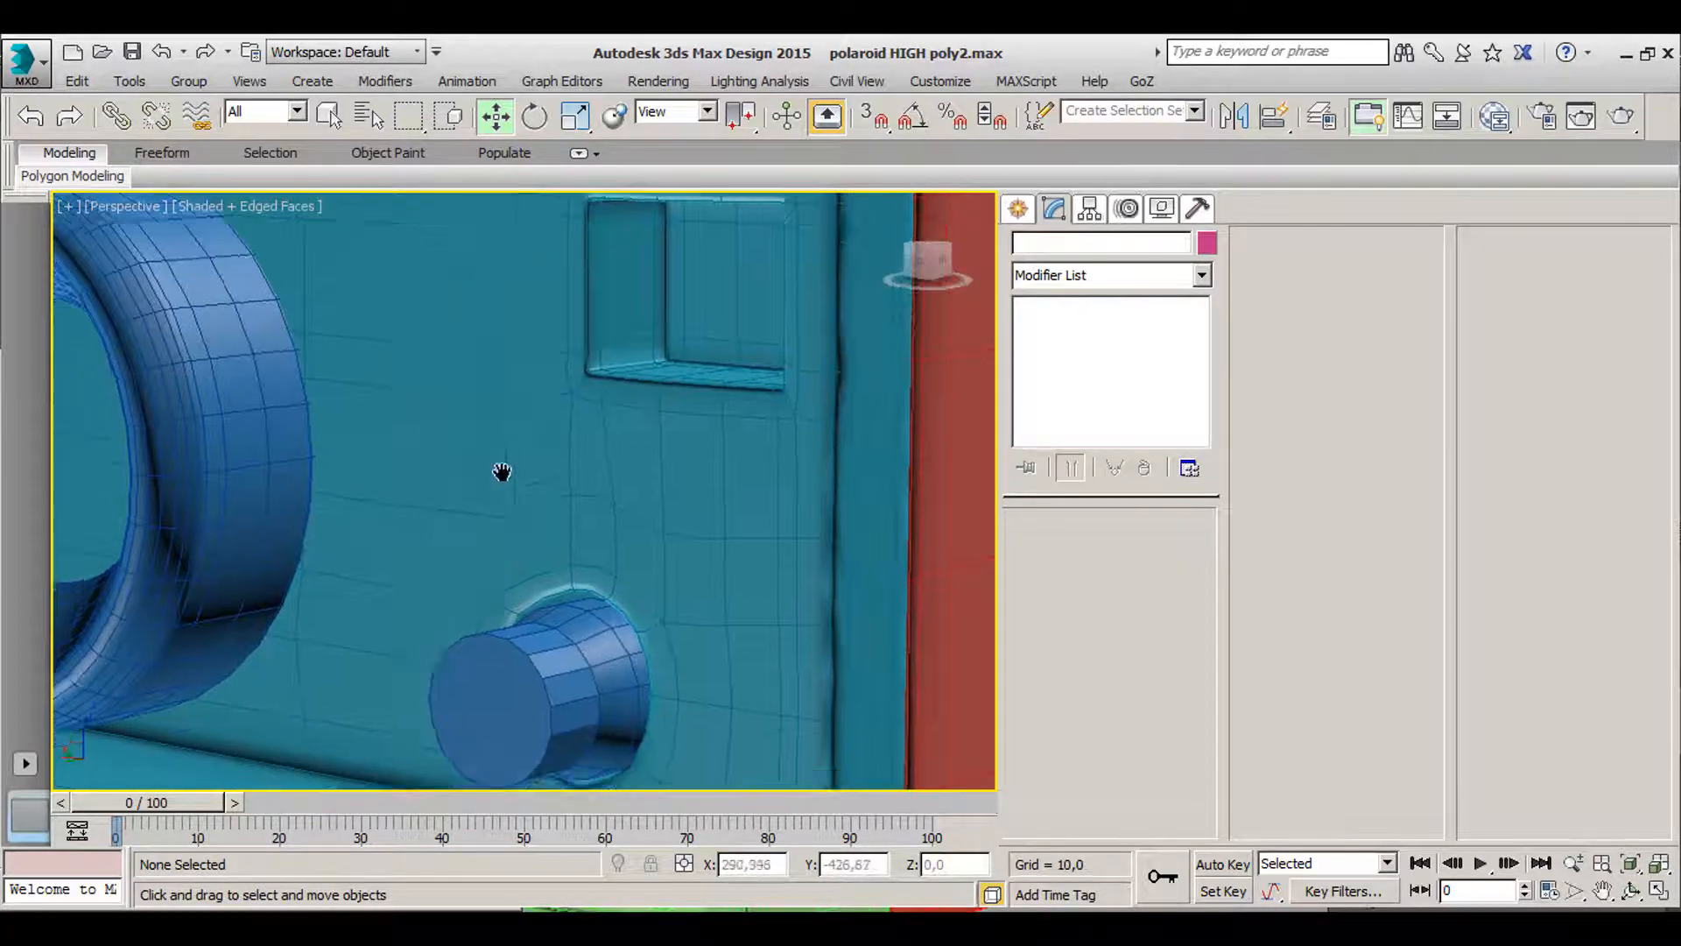
middle_drag(350, 517, 392, 626)
middle_drag(282, 445, 683, 526)
scroll(332, 490, down, 3)
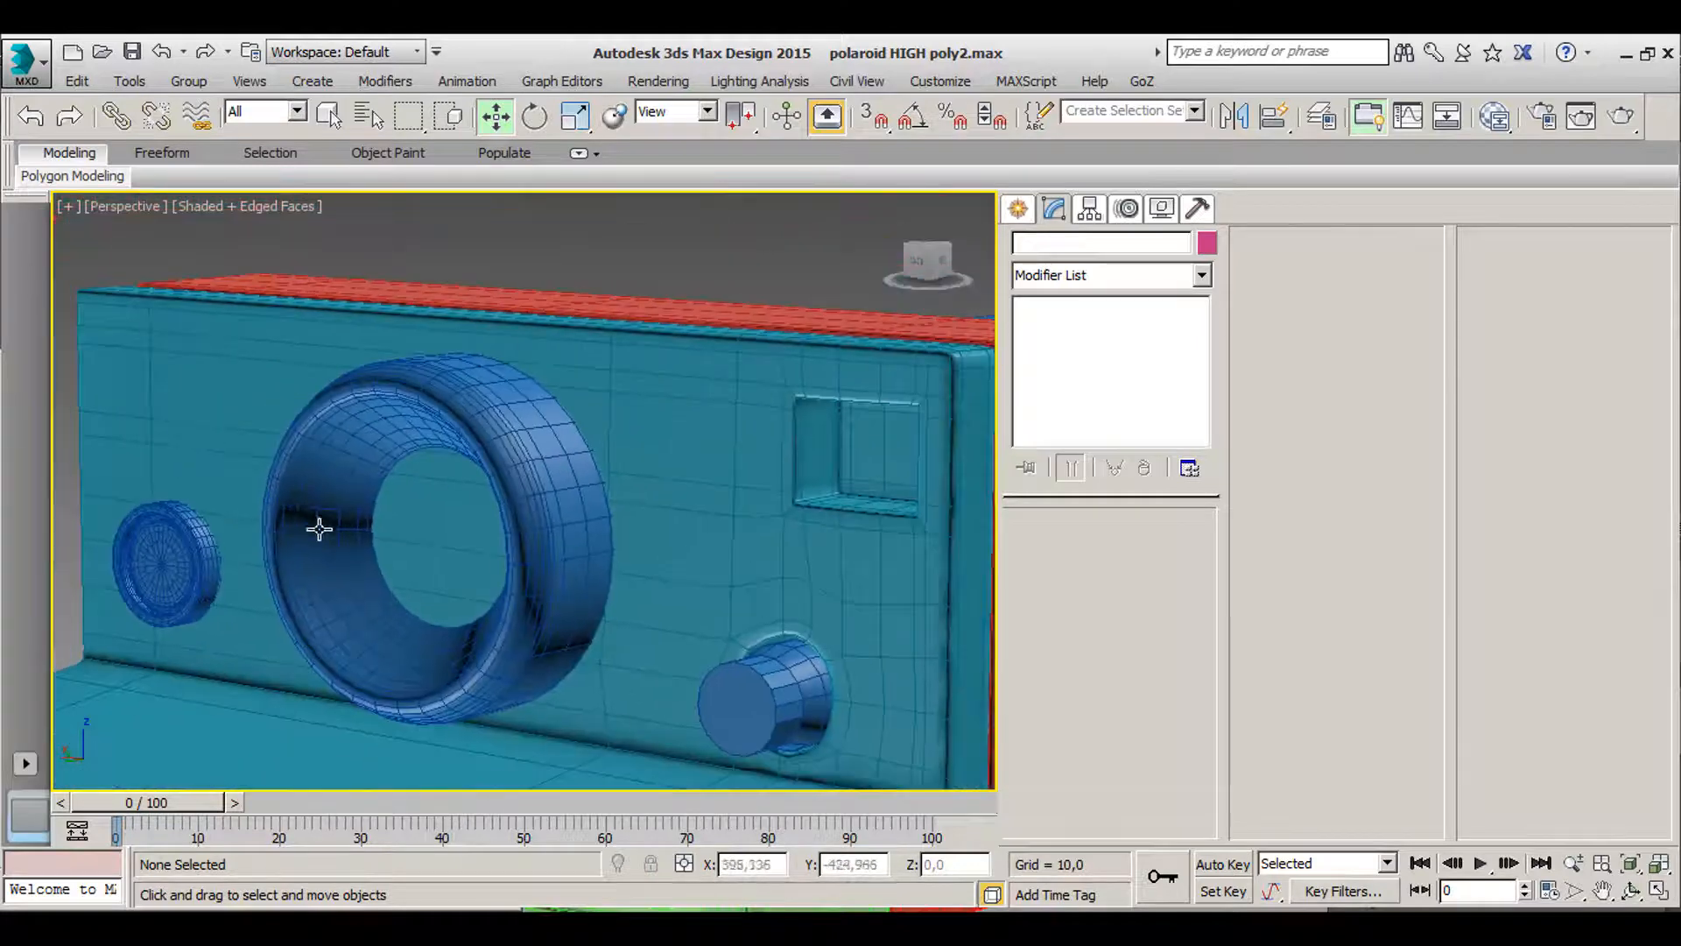
alt+middle_drag(319, 529, 481, 491)
scroll(616, 507, up, 3)
alt+middle_drag(615, 507, 555, 480)
scroll(525, 433, down, 3)
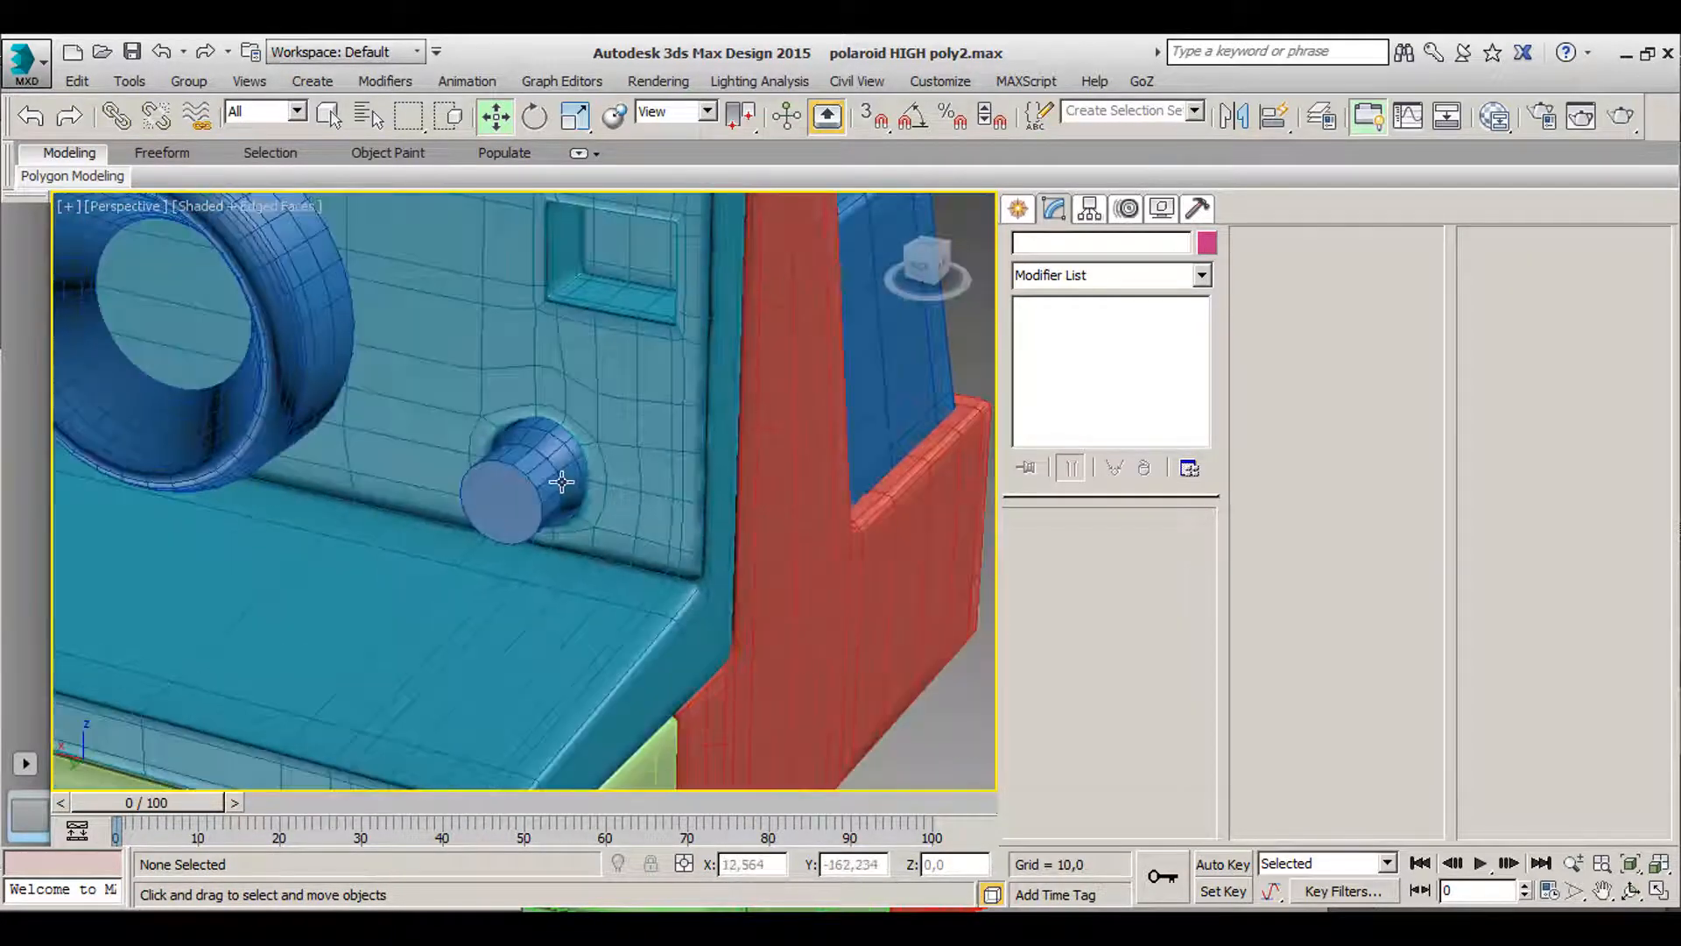
middle_drag(410, 407, 652, 573)
scroll(555, 520, down, 2)
scroll(545, 523, down, 3)
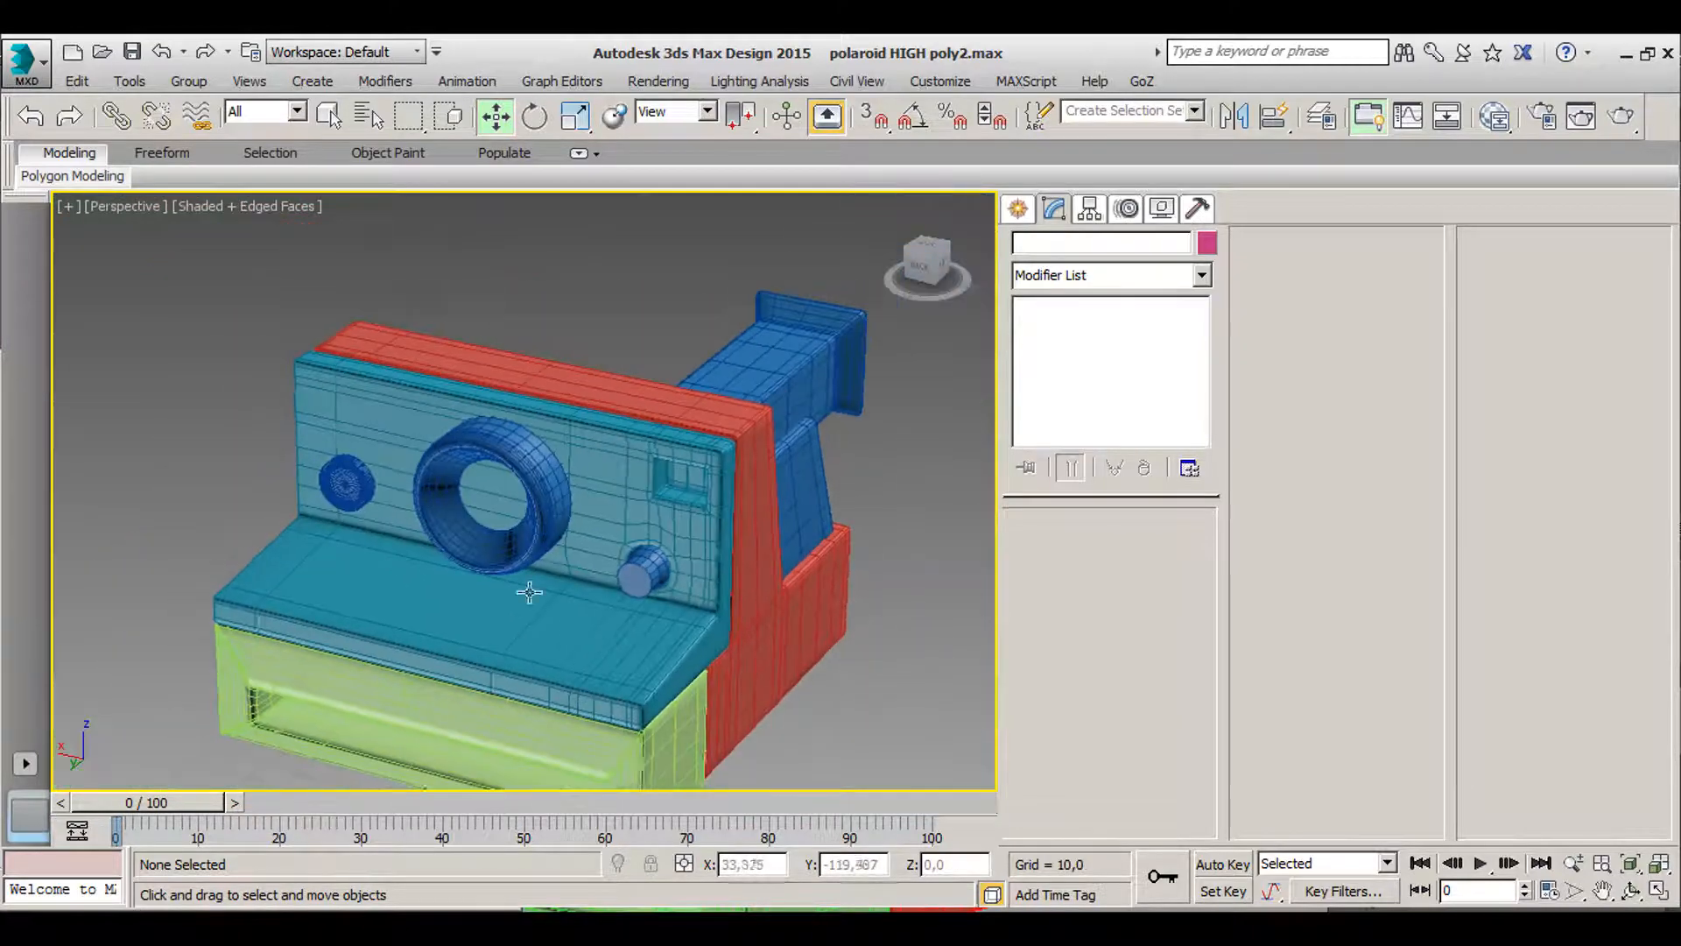
alt+middle_drag(525, 589, 524, 491)
middle_drag(477, 426, 461, 458)
middle_drag(502, 537, 471, 495)
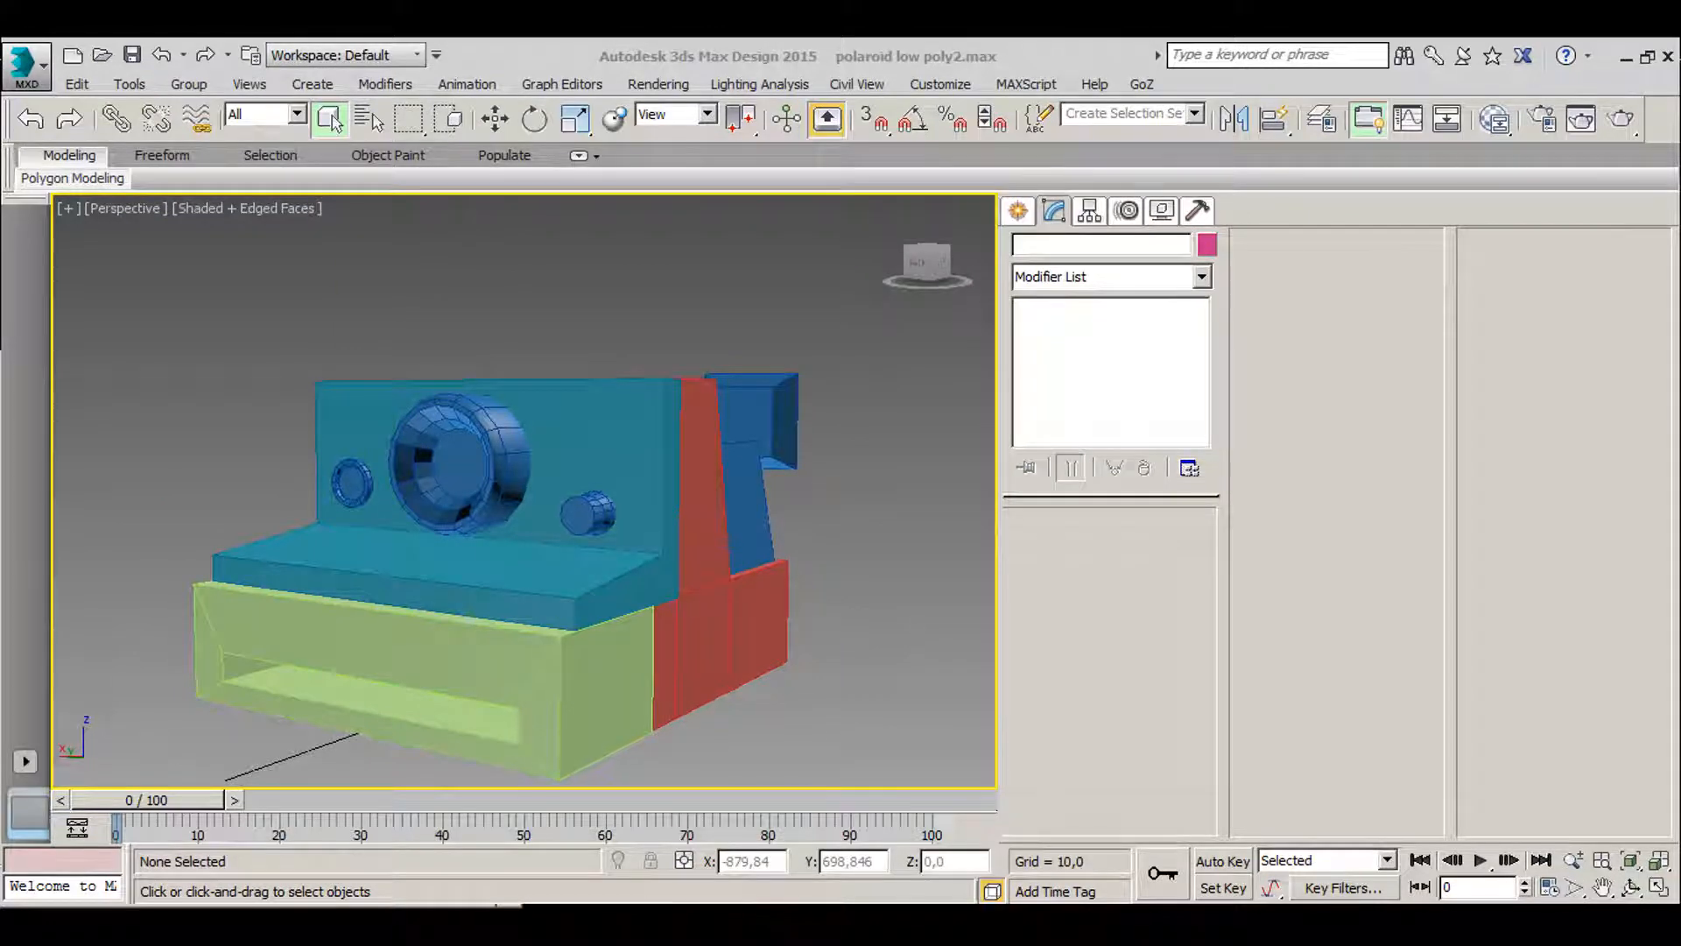
- Inspect the back of the low-poly camera, selecting the sloped rear housing and the viewfinder block individually and together
alt+middle_drag(326, 516, 332, 565)
click(629, 597)
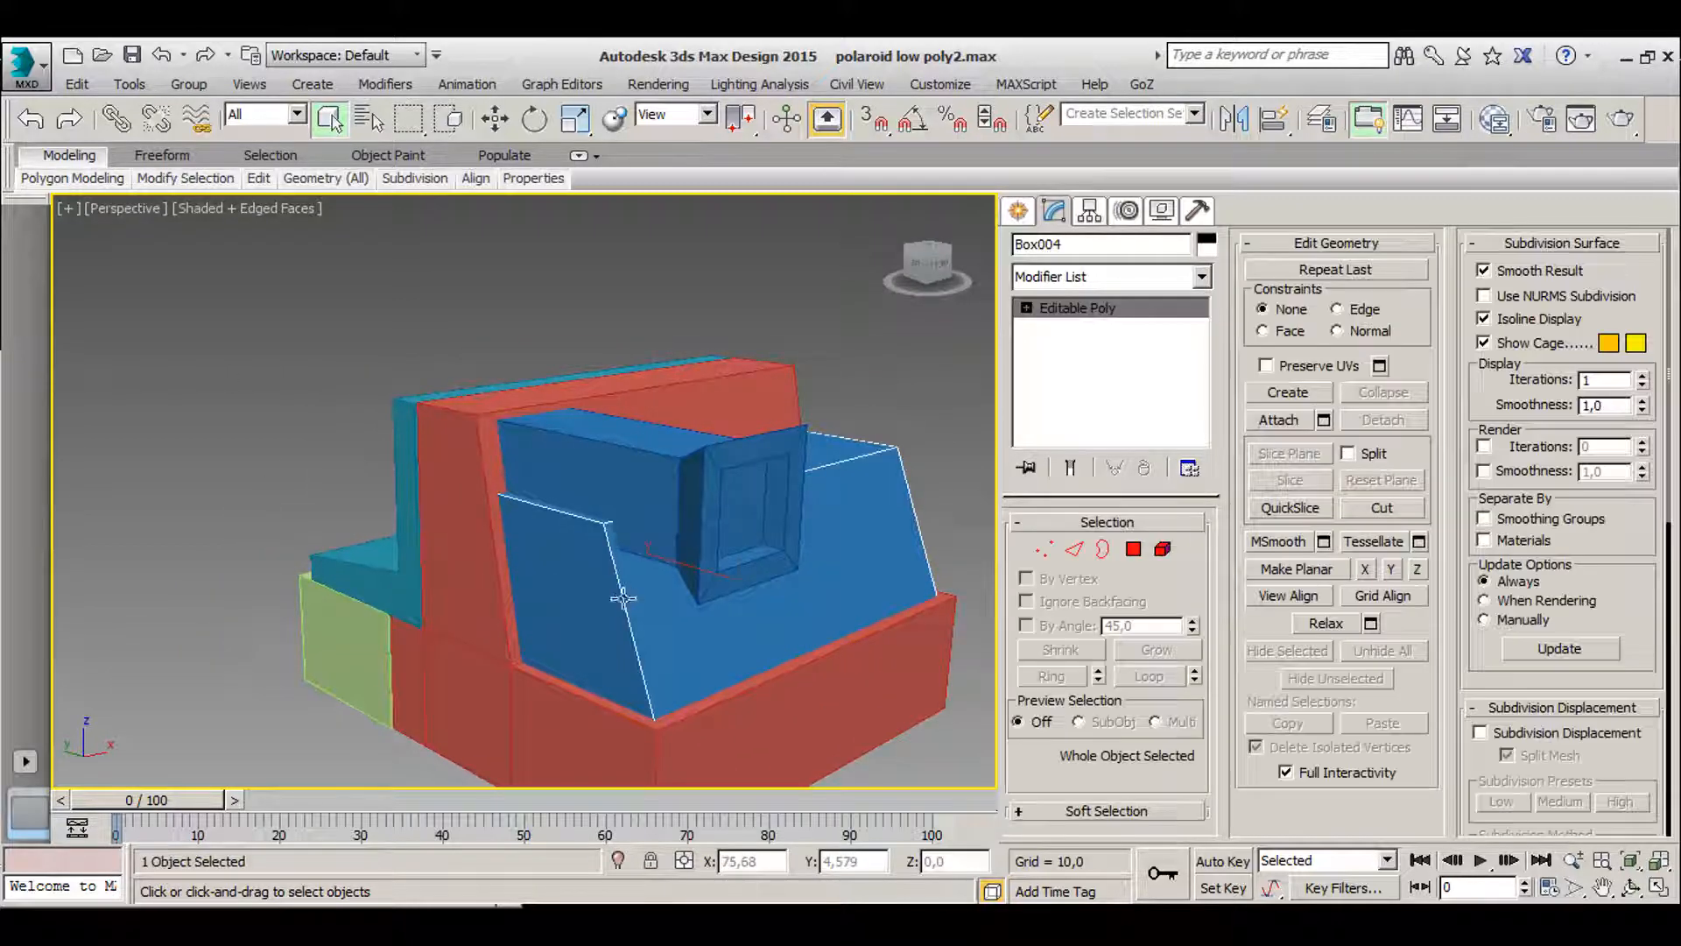
middle_drag(469, 636, 479, 587)
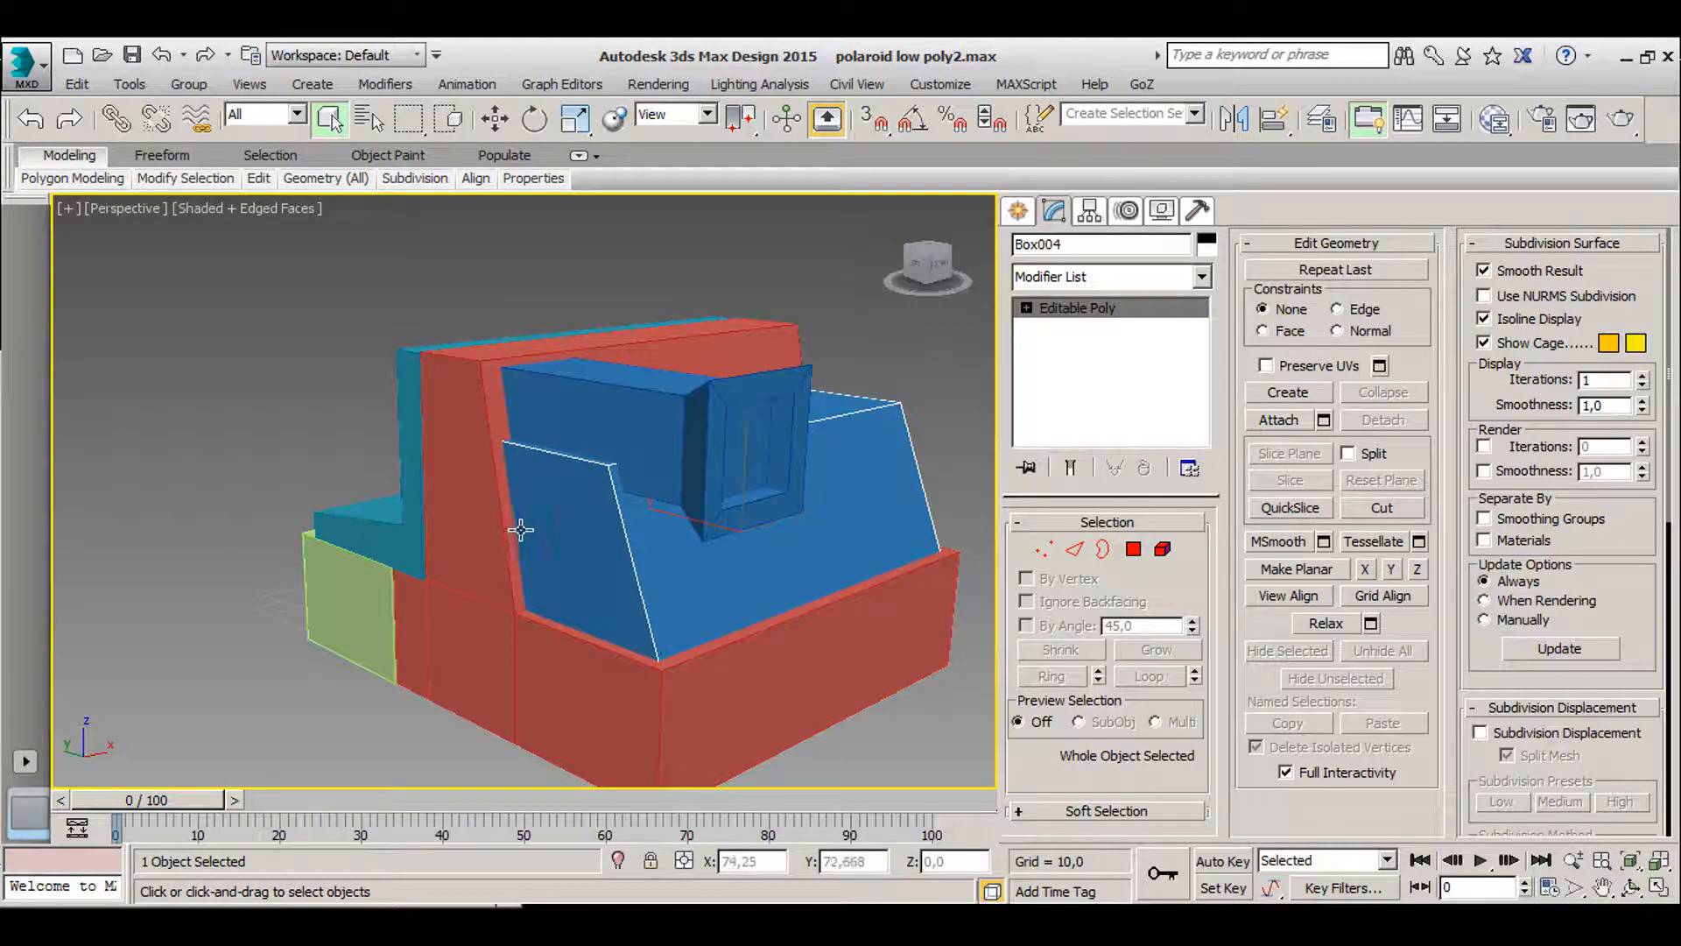
alt+middle_drag(555, 532, 664, 525)
scroll(818, 417, up, 2)
click(818, 417)
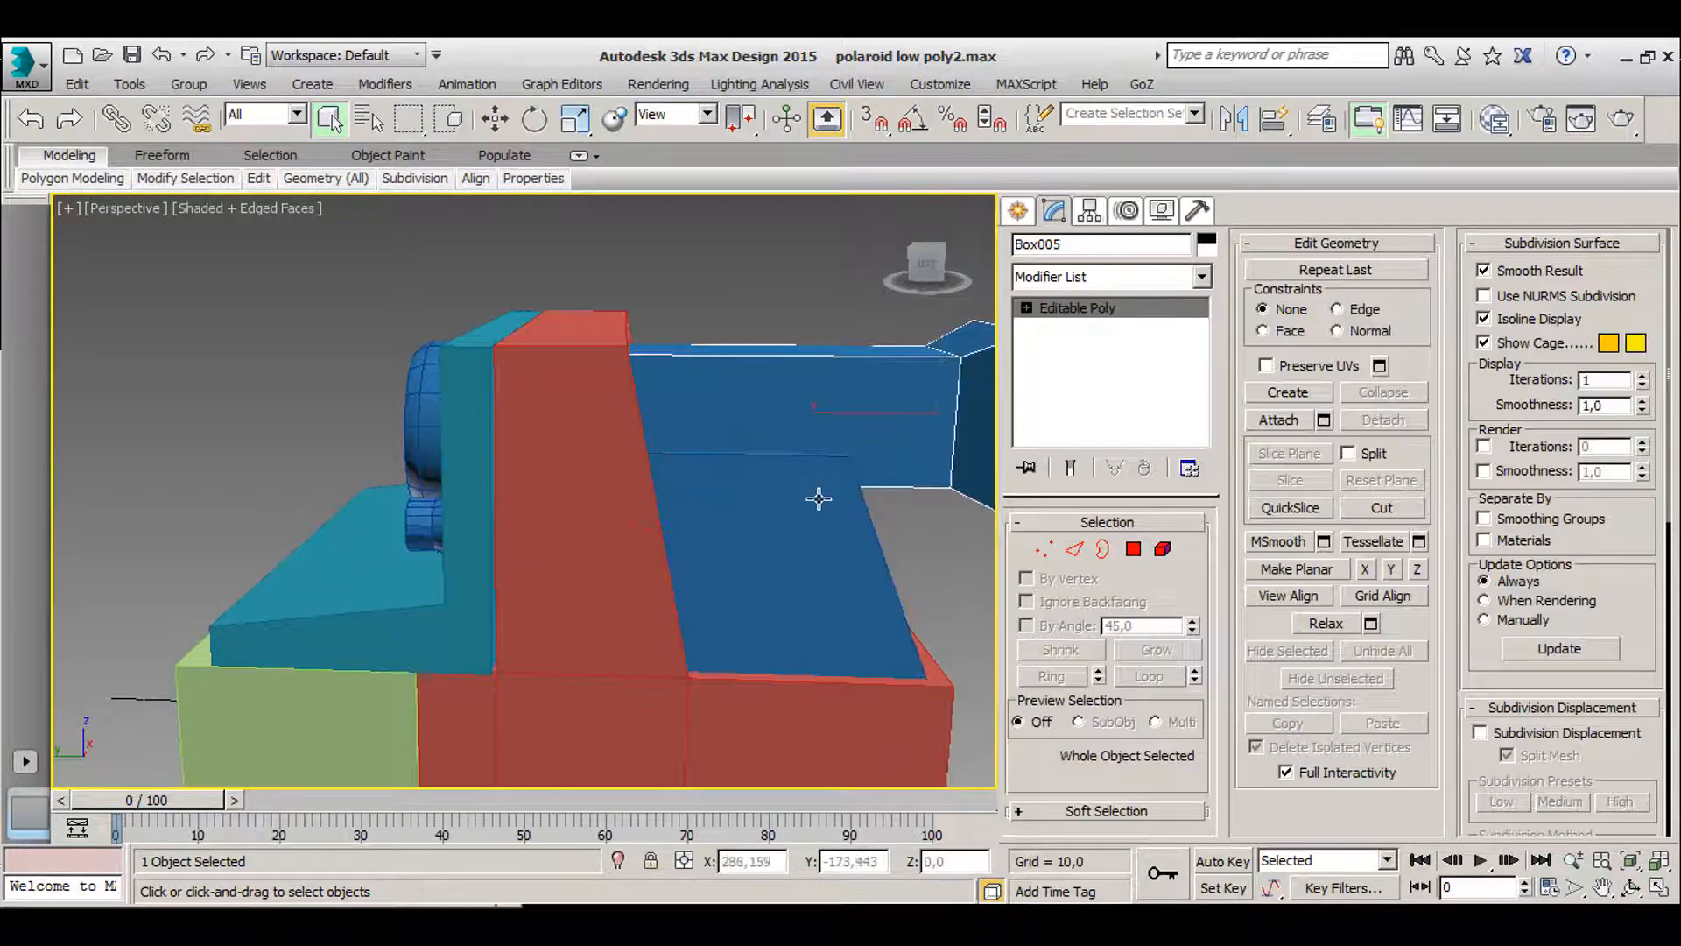
alt+middle_drag(764, 499, 592, 482)
ctrl+click(777, 563)
alt+middle_drag(661, 548, 132, 552)
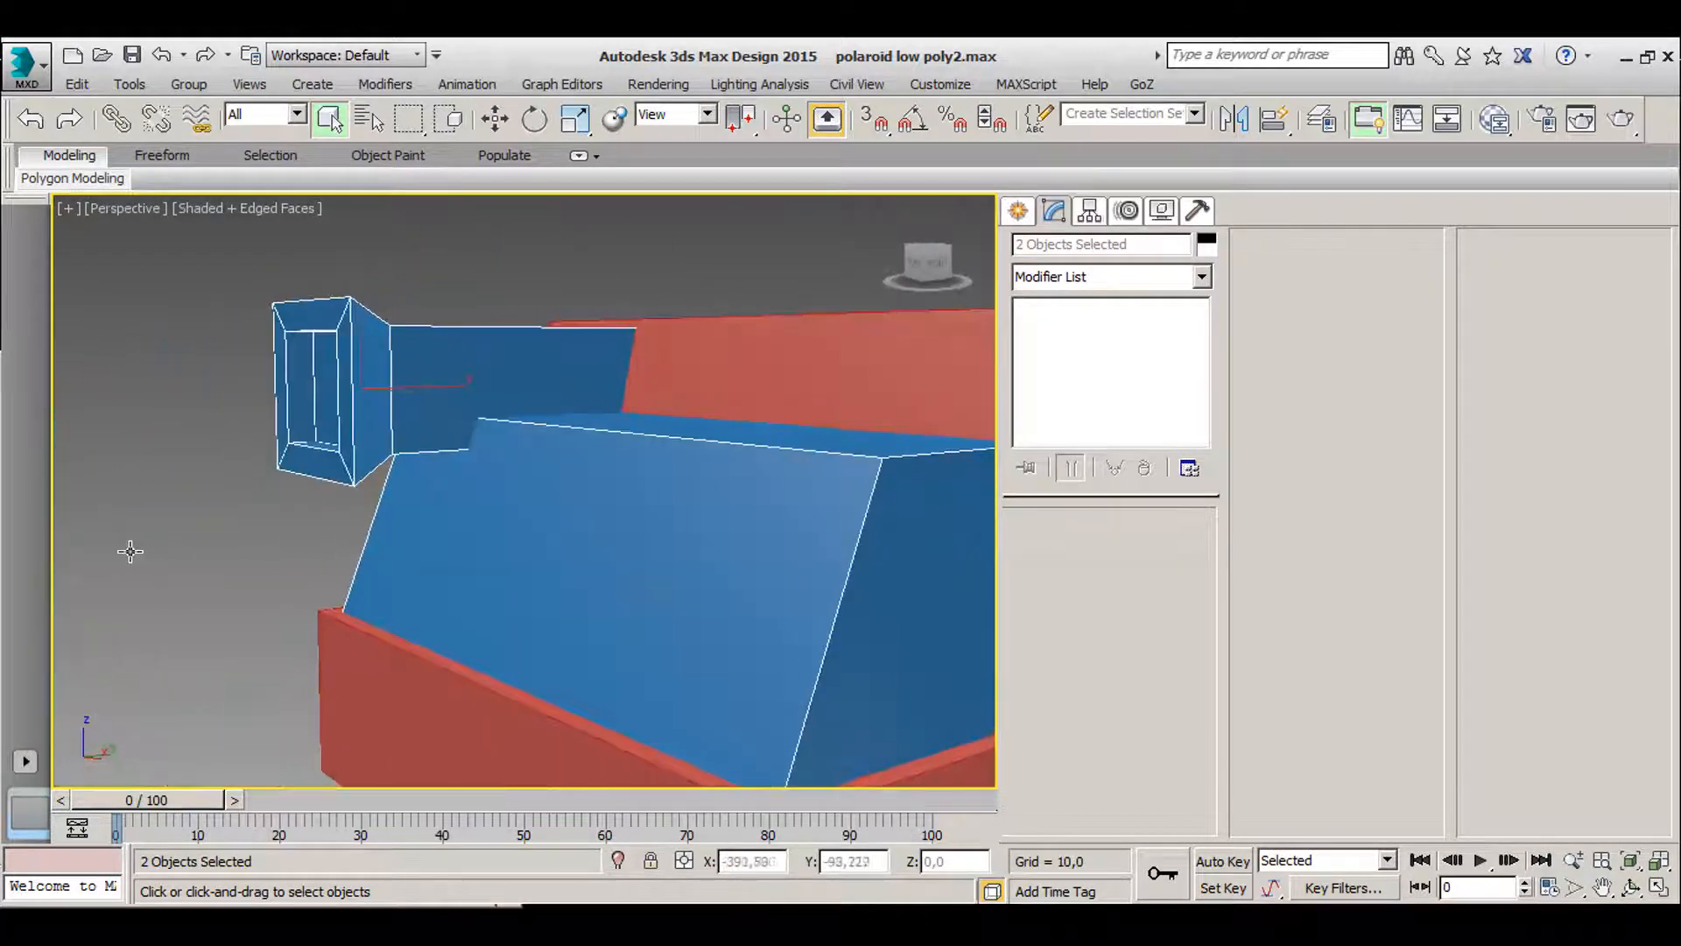
click(451, 428)
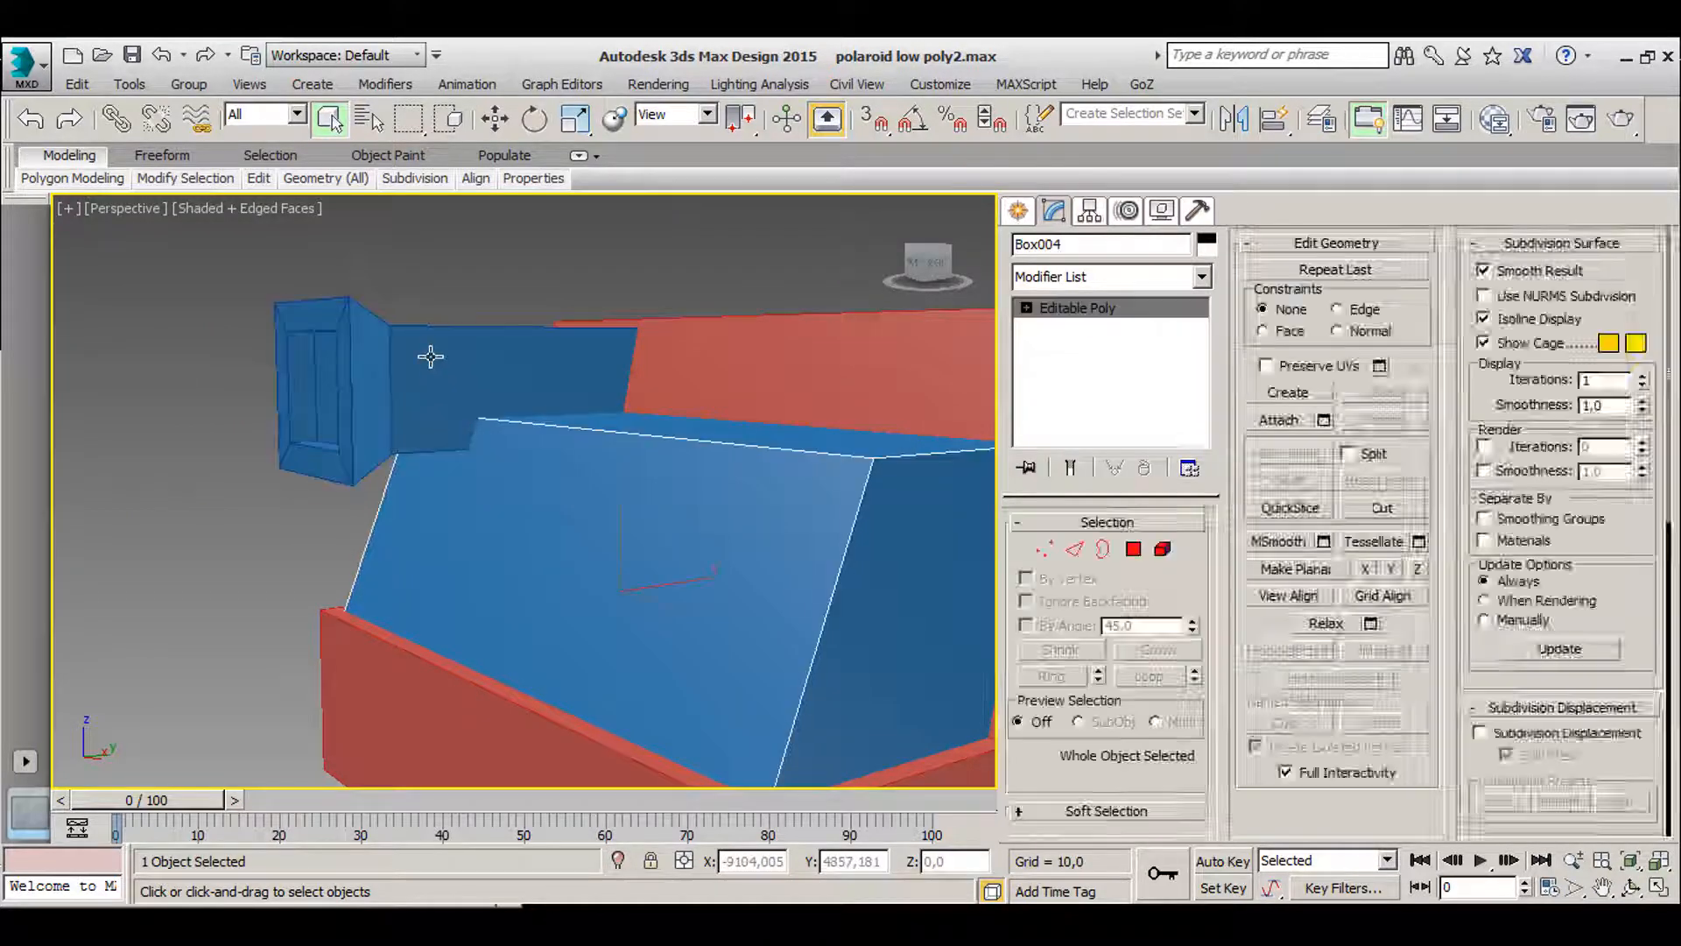
- Select the viewfinder block and the red main body in turn, and view the low-poly camera from the front
alt+middle_drag(402, 518, 571, 509)
click(379, 581)
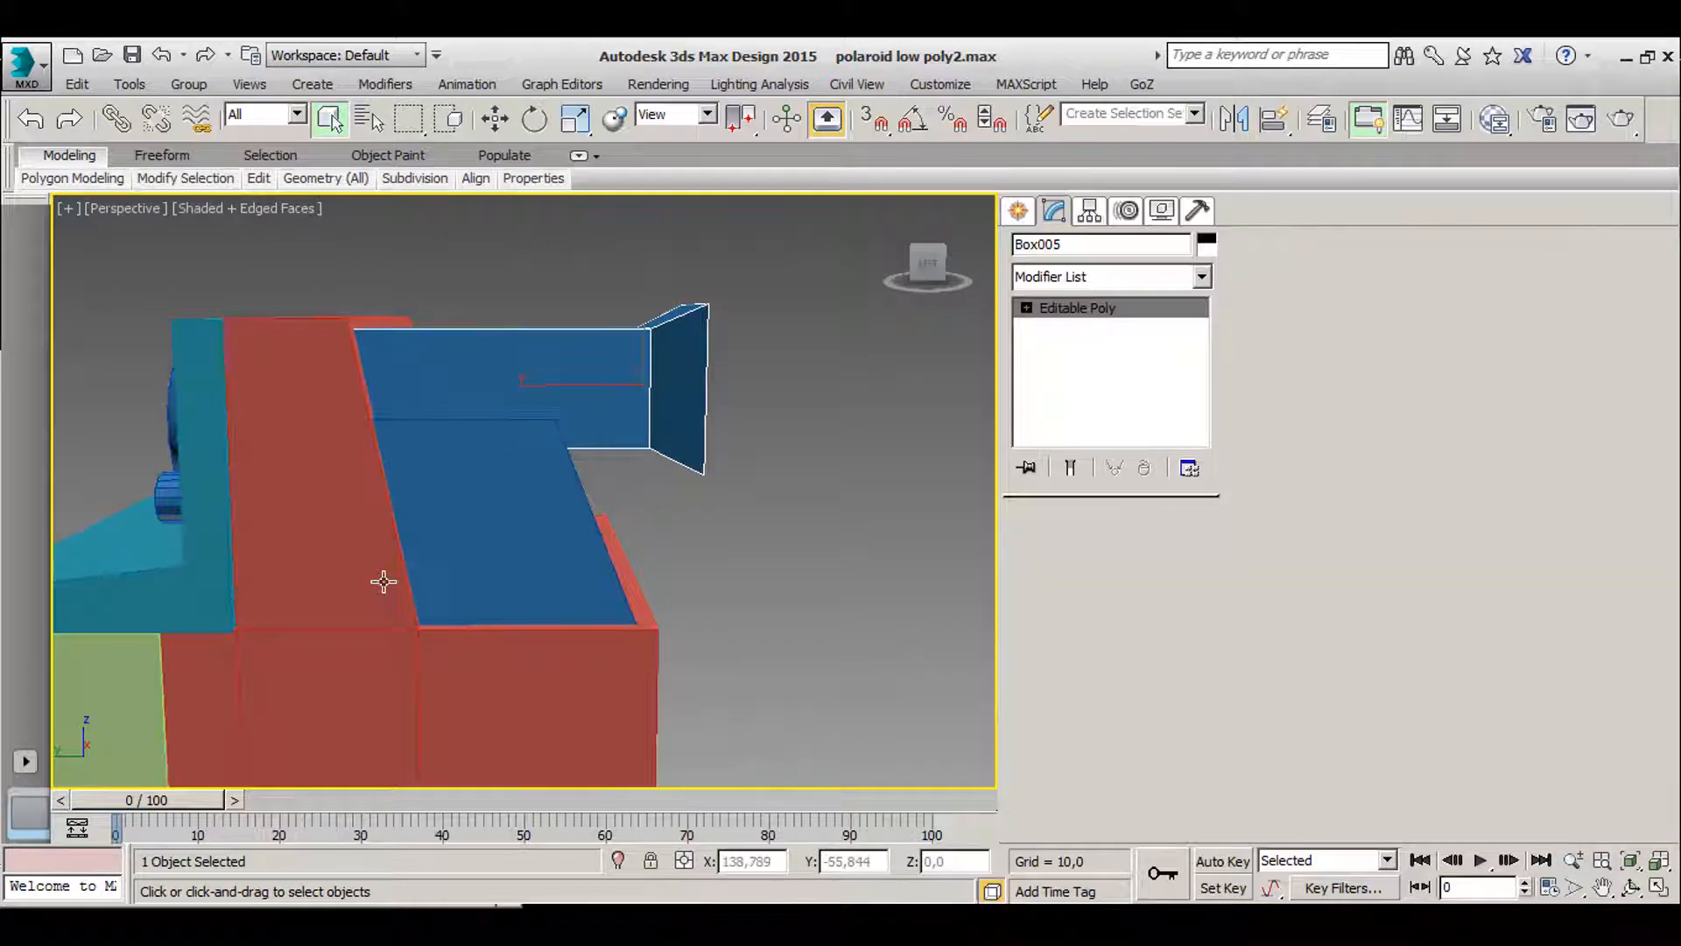
alt+middle_drag(439, 548, 552, 520)
alt+middle_drag(420, 653, 592, 621)
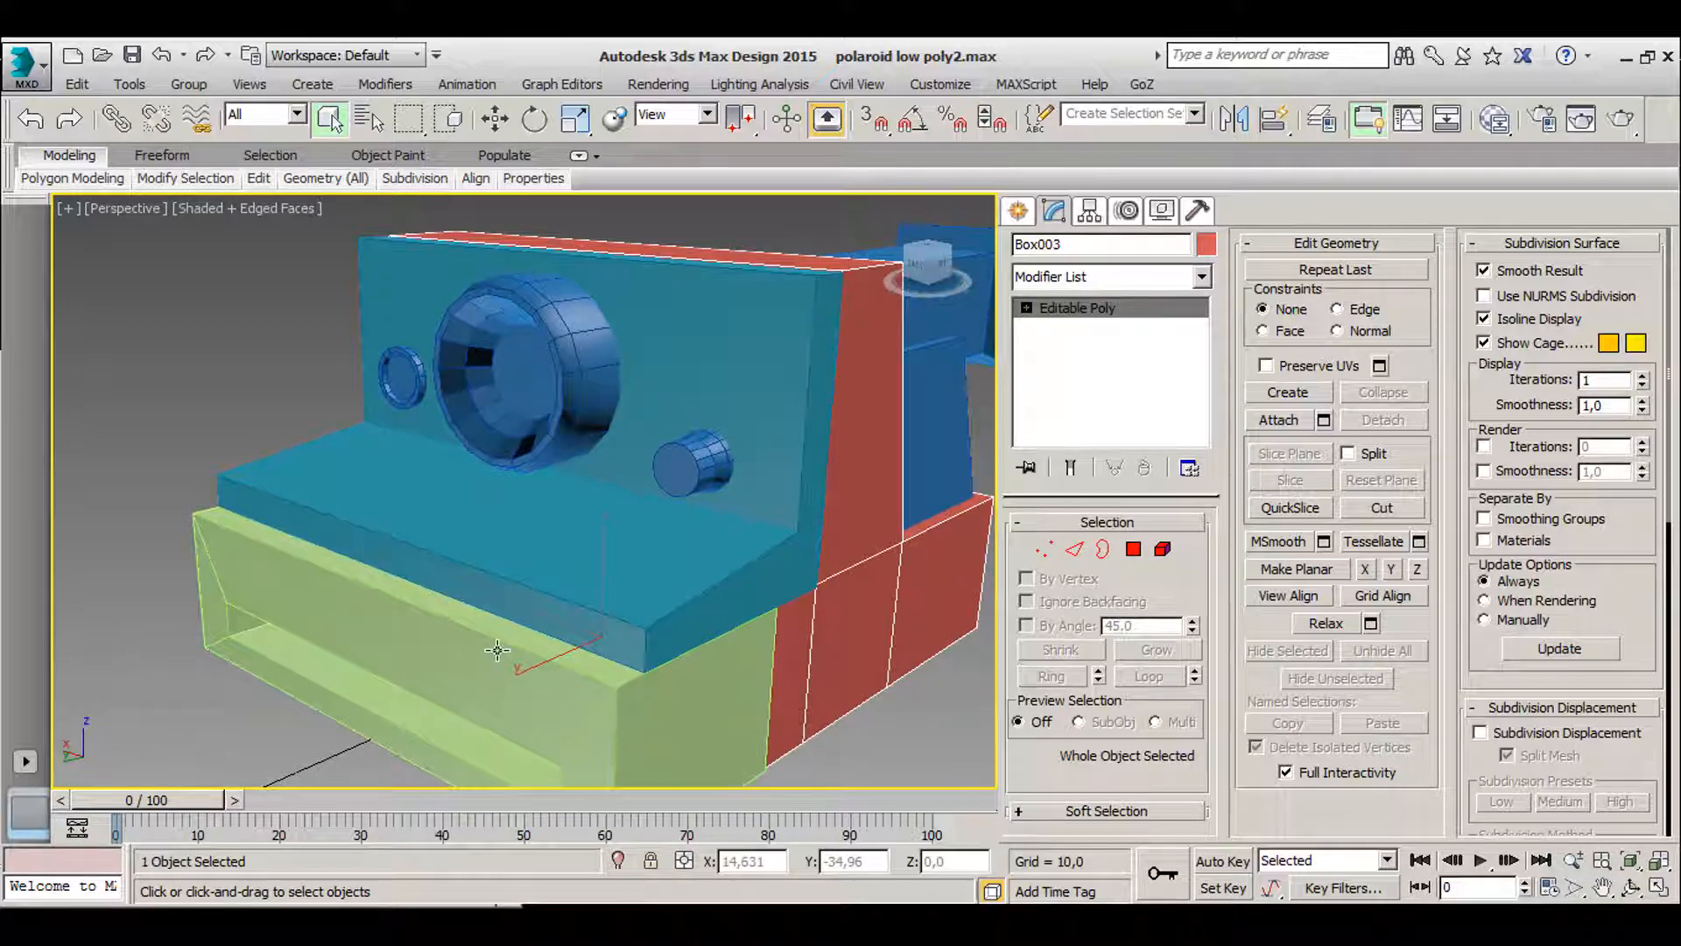
middle_drag(496, 649, 359, 618)
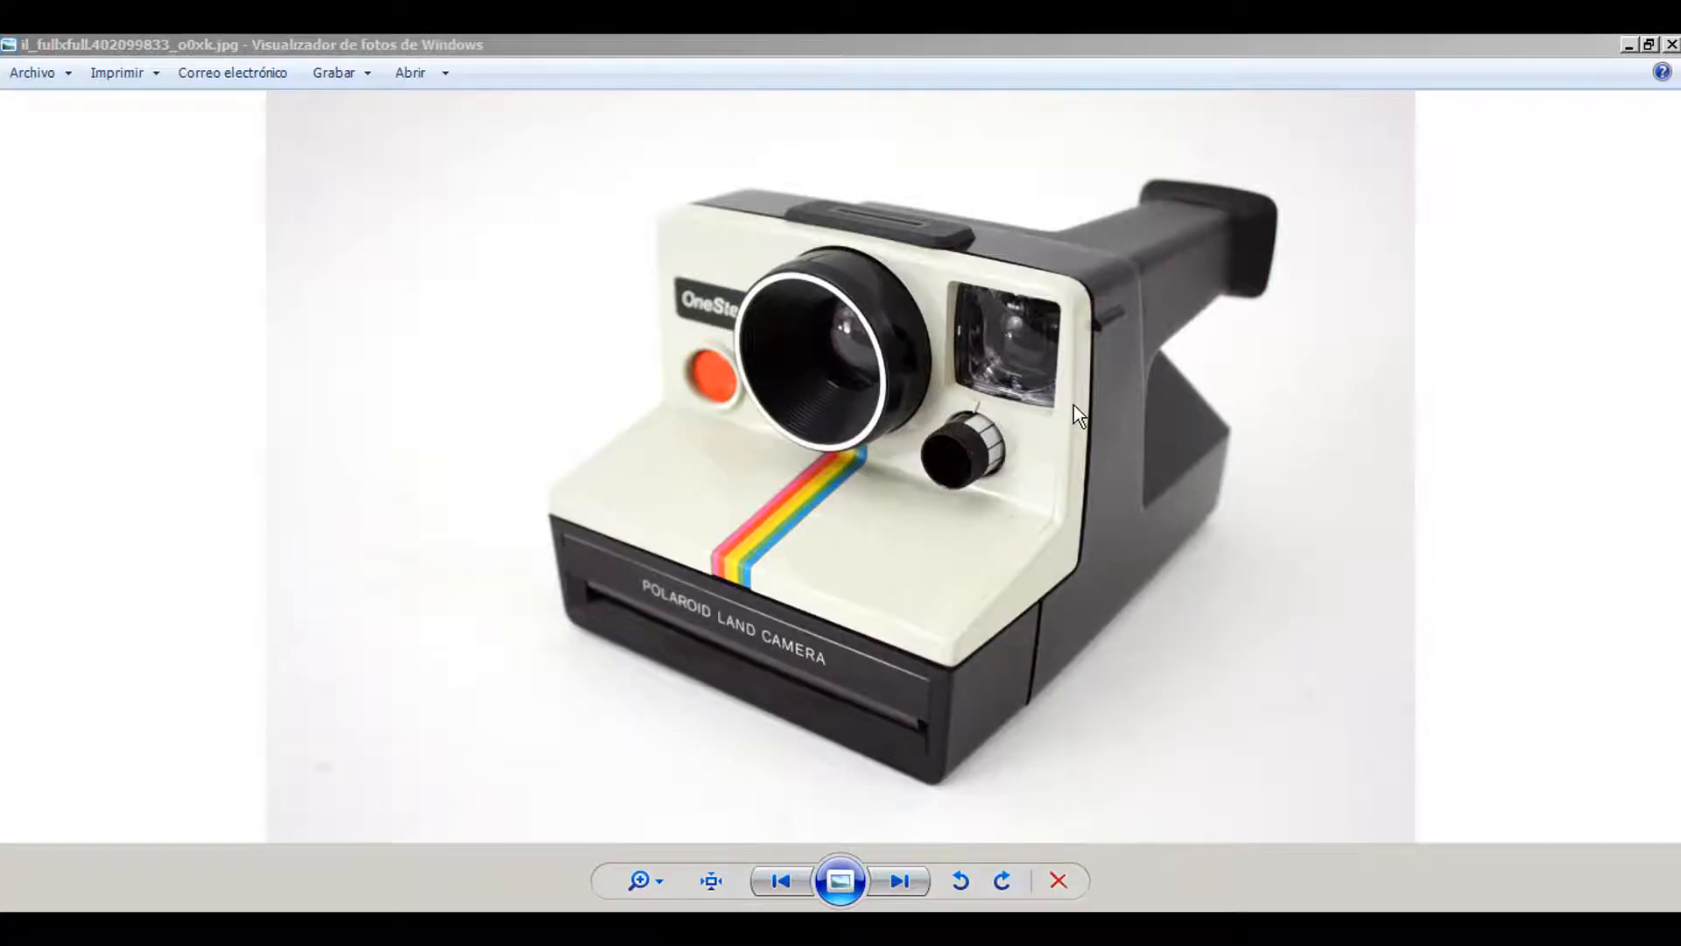
- Switch to the reference photo in Windows Photo Viewer and examine the front cover's edges, lens, flash window and knob
click(1063, 415)
scroll(1062, 415, up, 2)
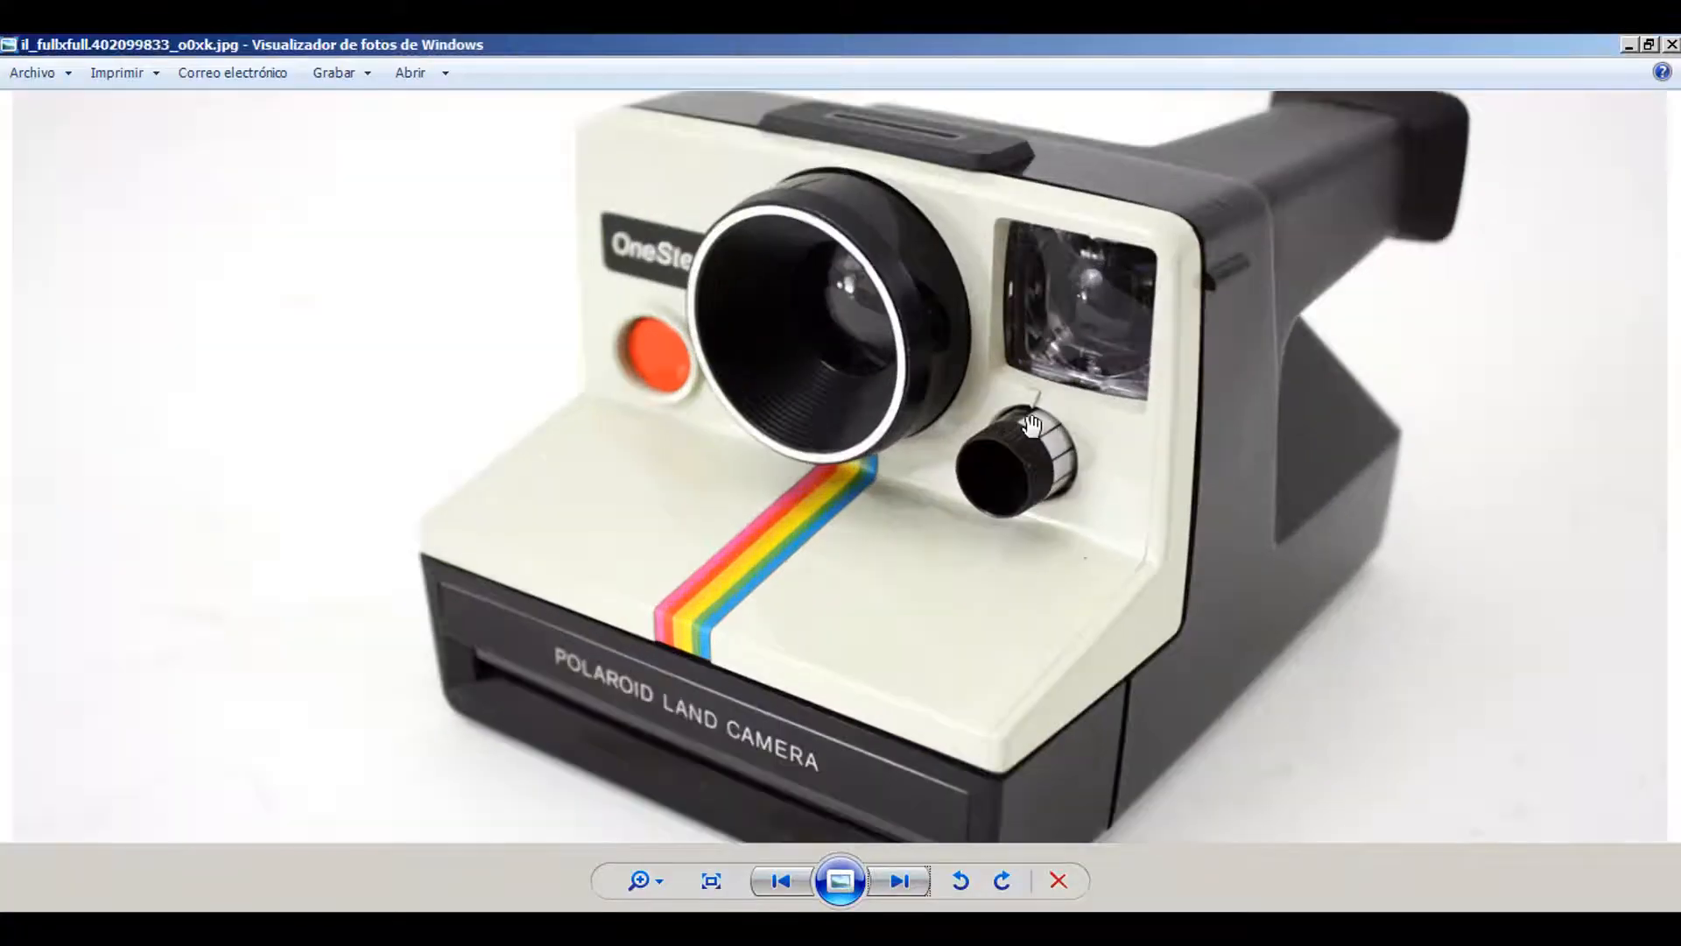
scroll(819, 595, up, 3)
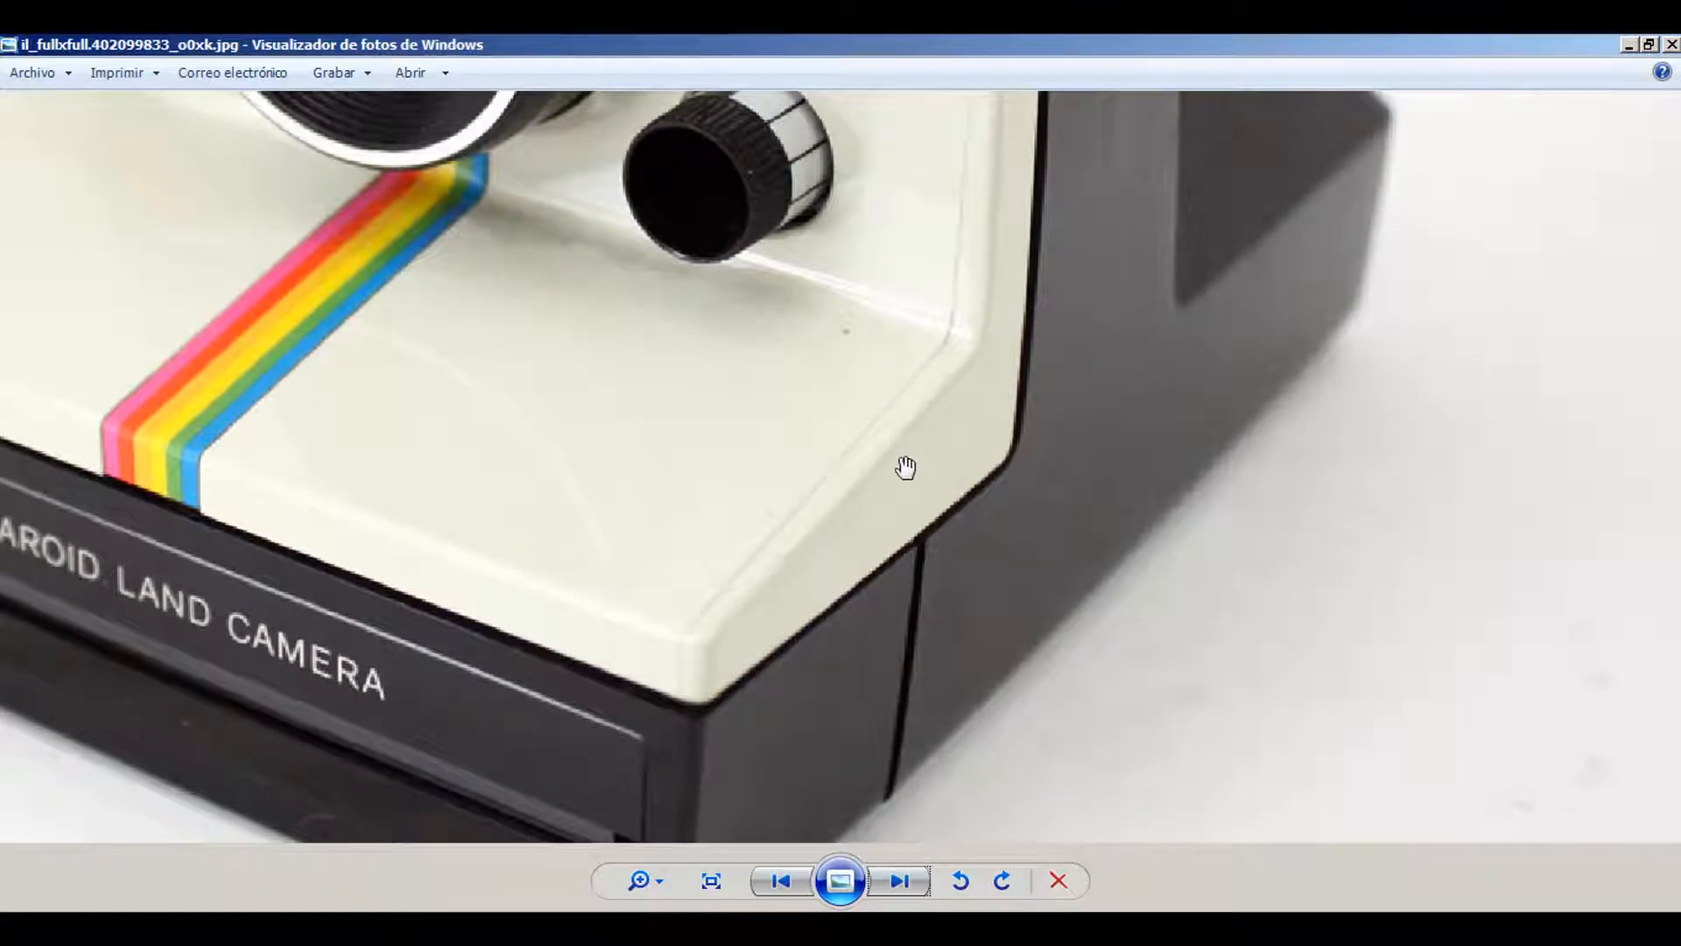
drag(848, 353, 784, 661)
drag(860, 294, 830, 634)
scroll(664, 356, down, 1)
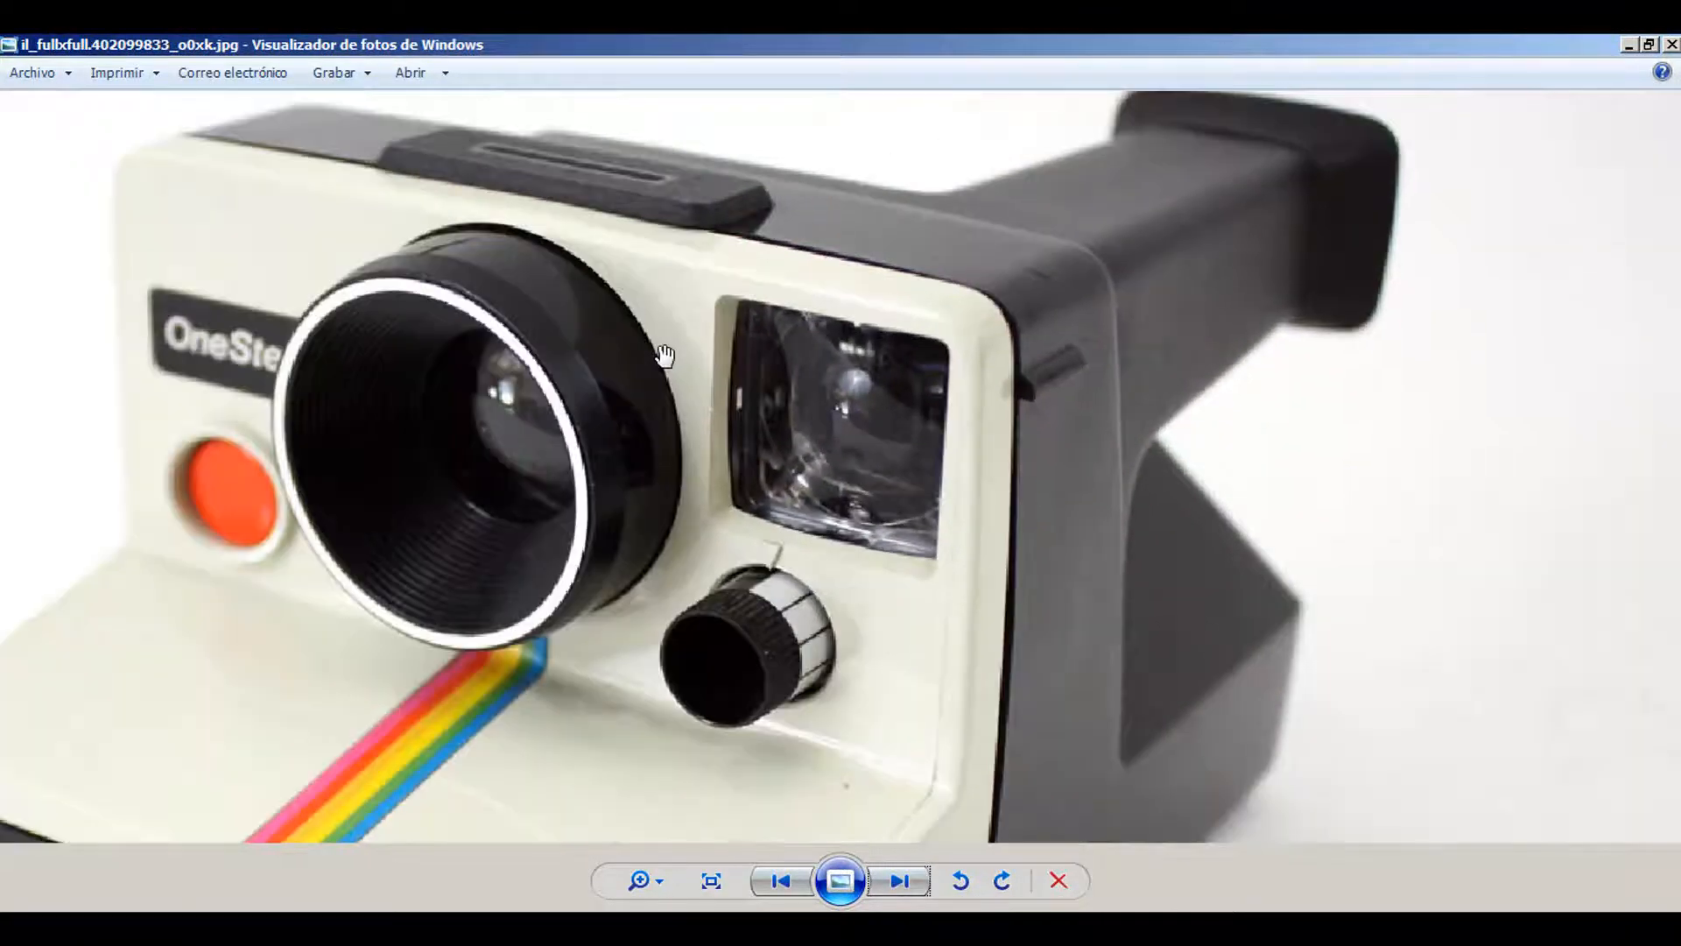
scroll(823, 276, up, 1)
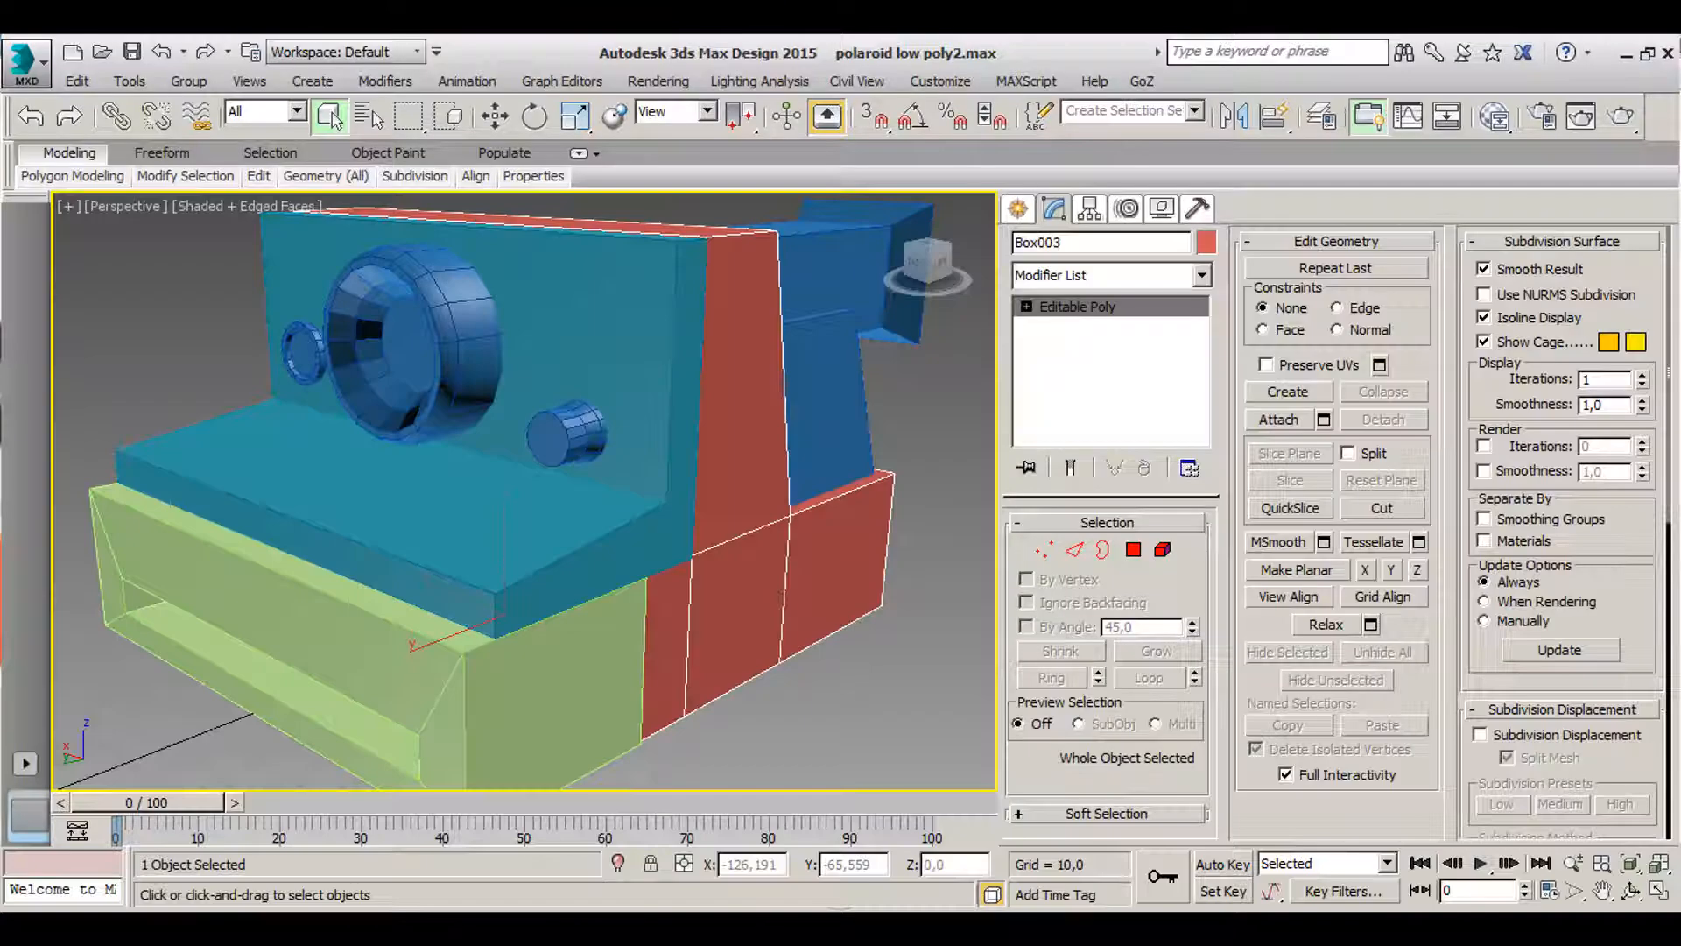
- Switch back to 3ds Max and examine from the side how the front cover sits on the base
alt+middle_drag(494, 526, 678, 573)
alt+middle_drag(626, 378, 401, 333)
scroll(402, 333, up, 3)
alt+middle_drag(486, 490, 493, 383)
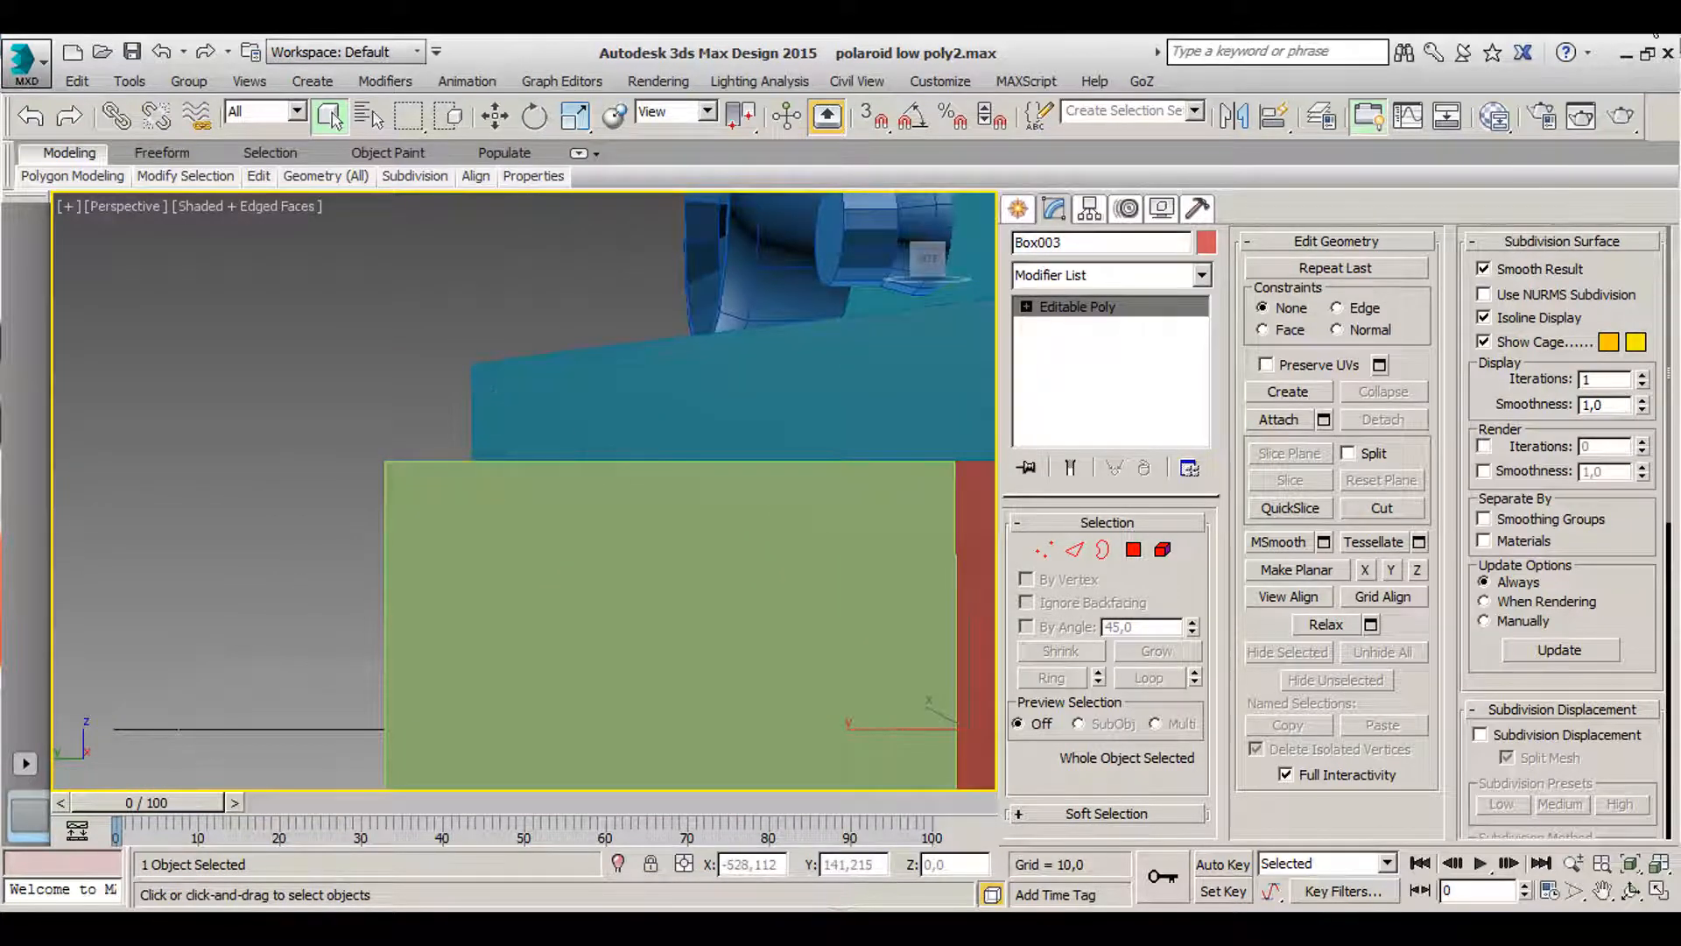
- Return to the reference photo and examine the rounded edges and seams between the white front cover and the black body
click(1626, 54)
scroll(948, 435, down, 3)
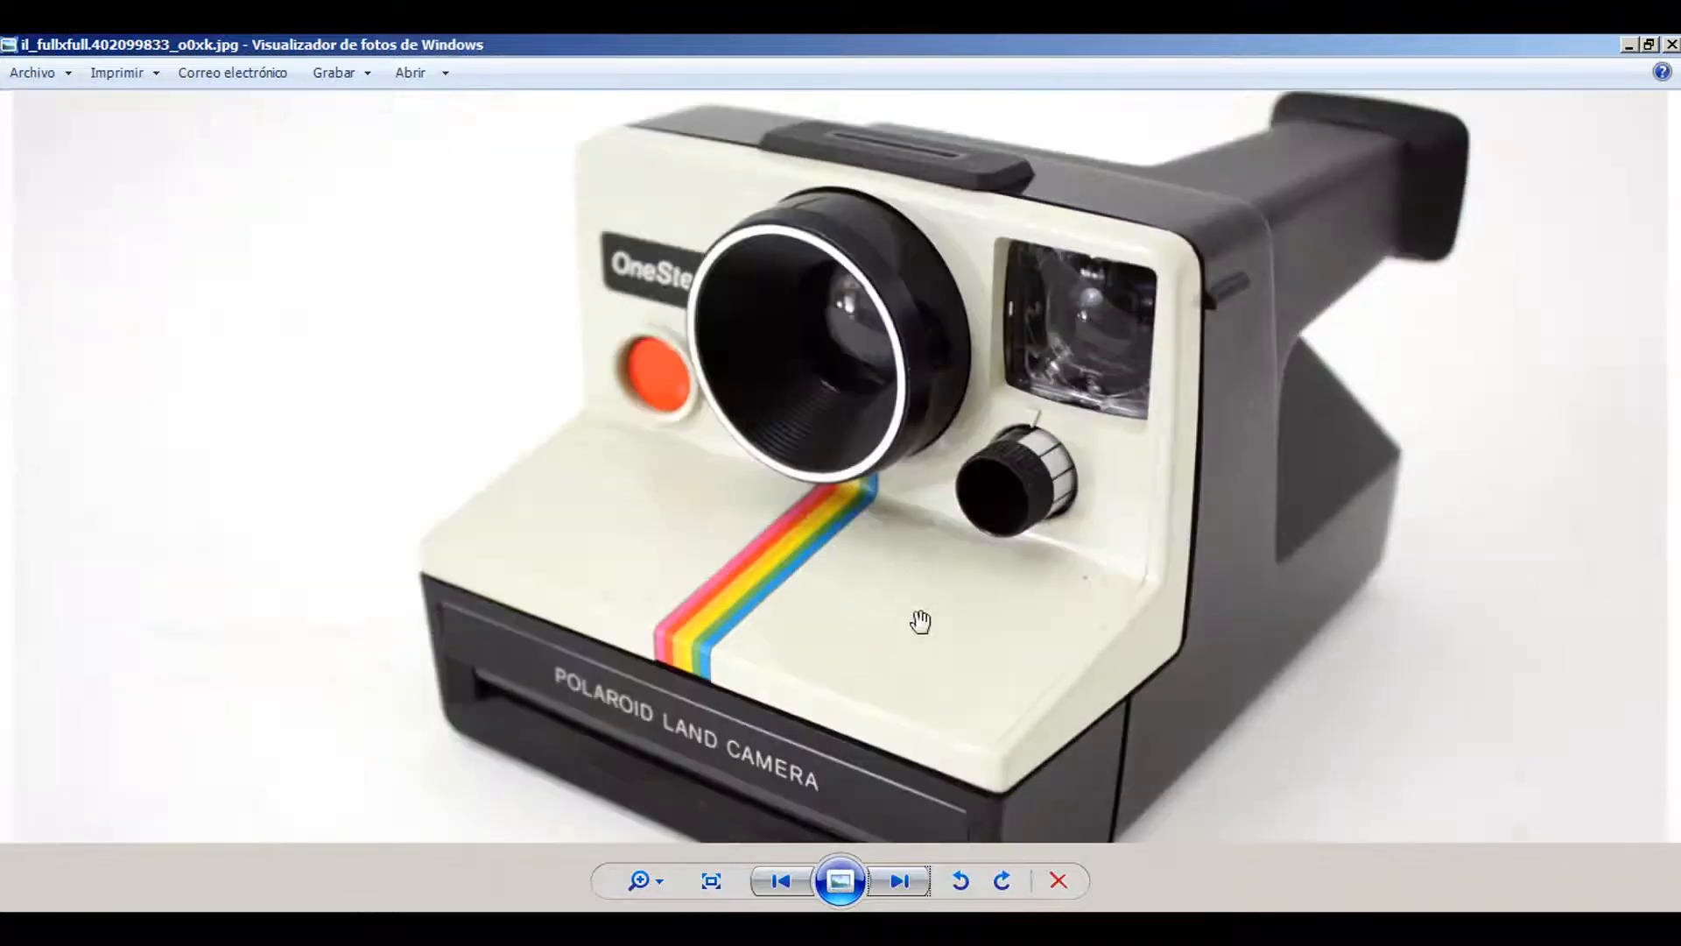
scroll(1057, 658, up, 2)
drag(854, 788, 811, 587)
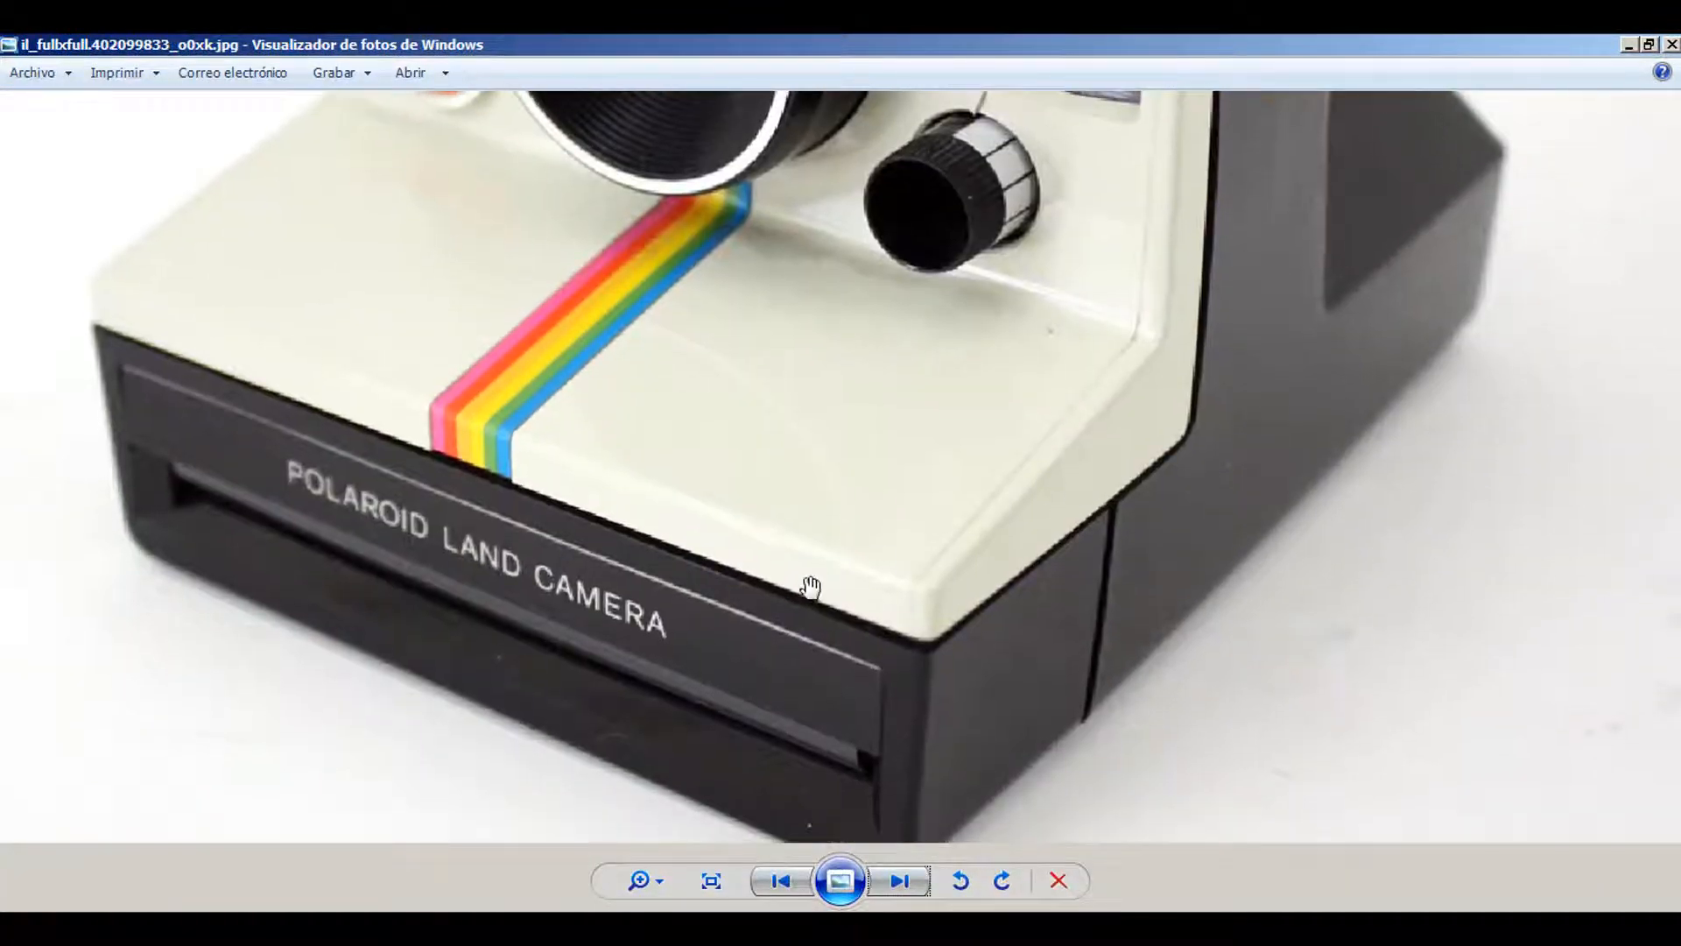
scroll(565, 559, up, 2)
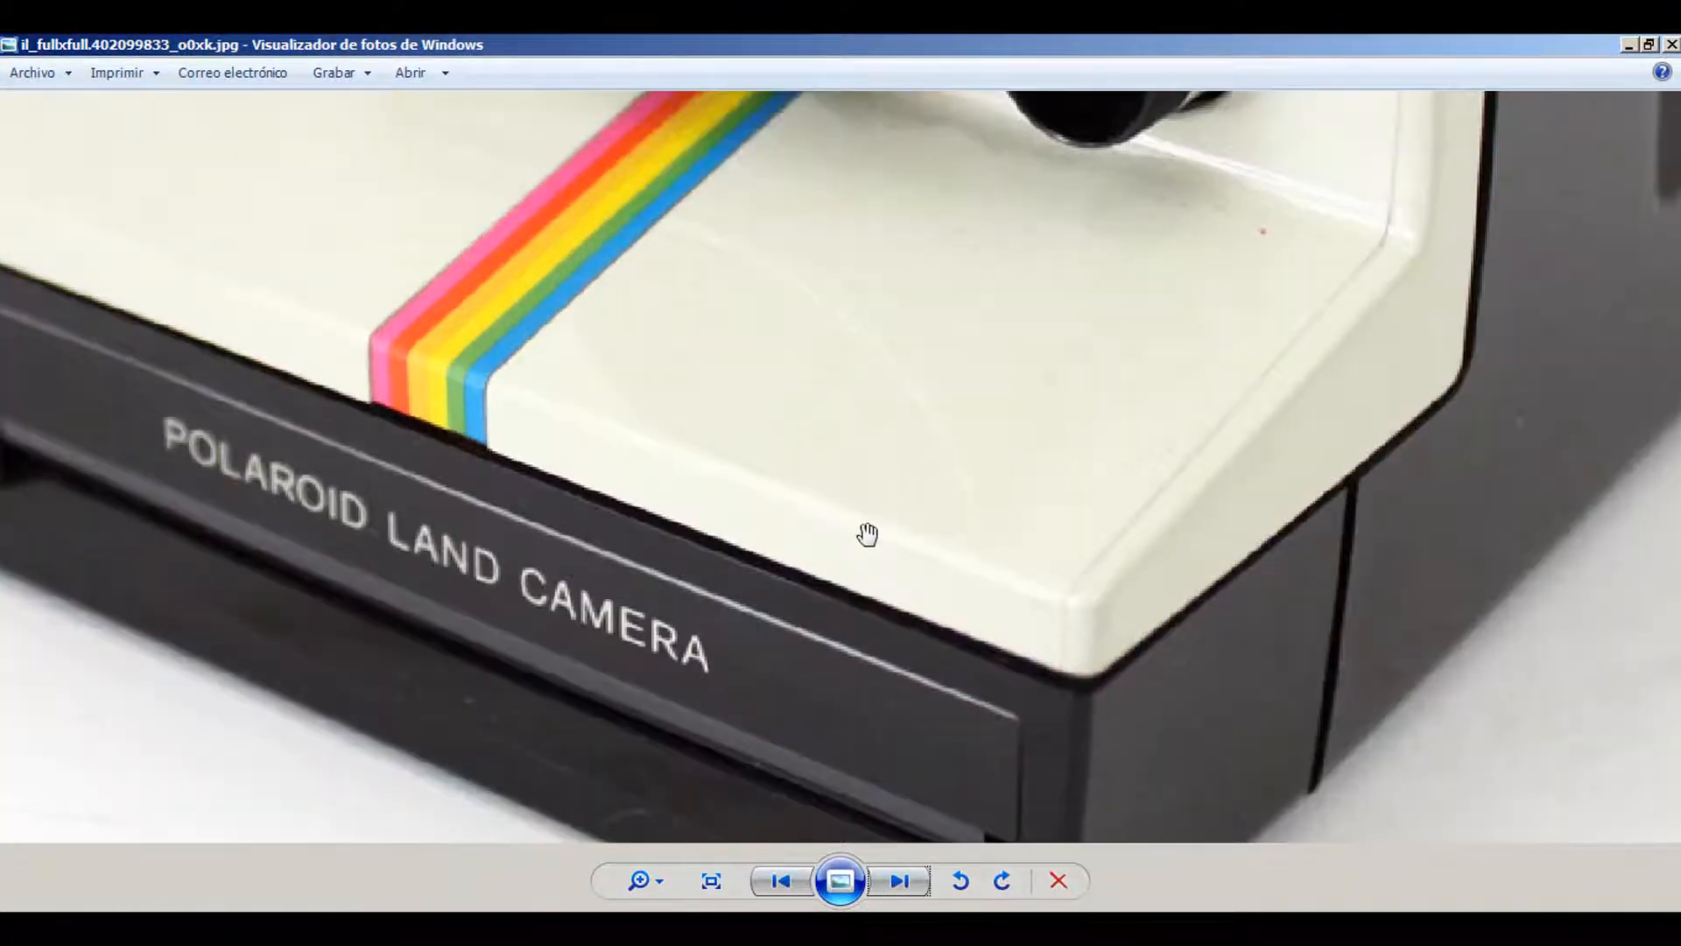
scroll(867, 534, up, 1)
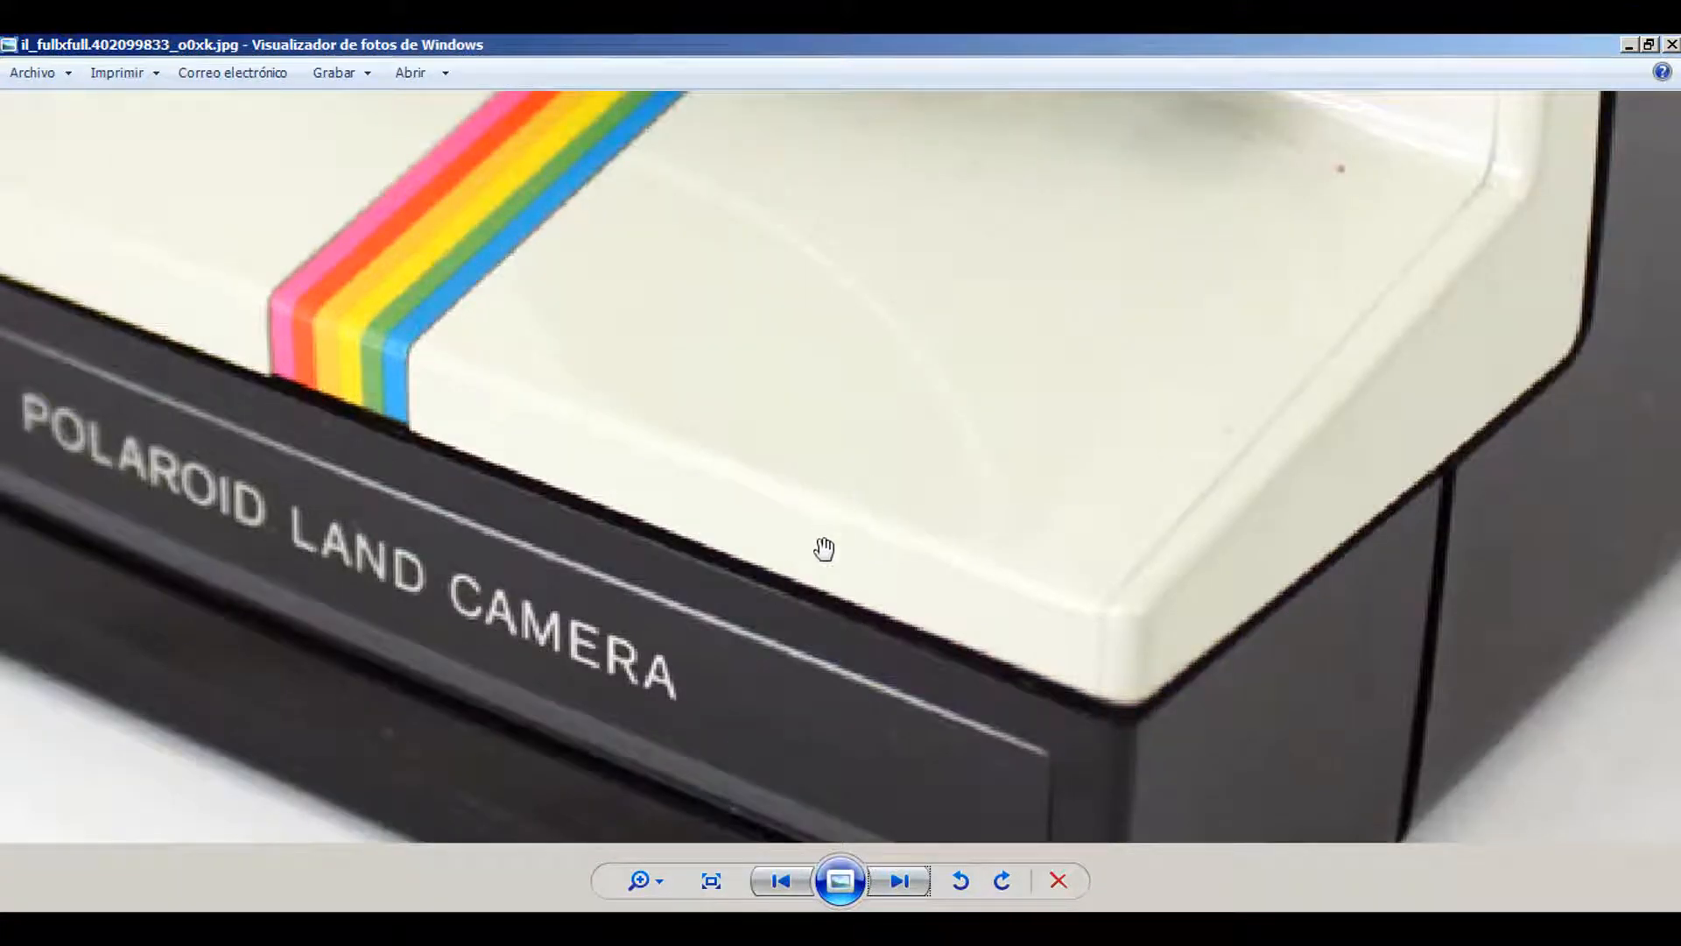
drag(870, 487, 986, 603)
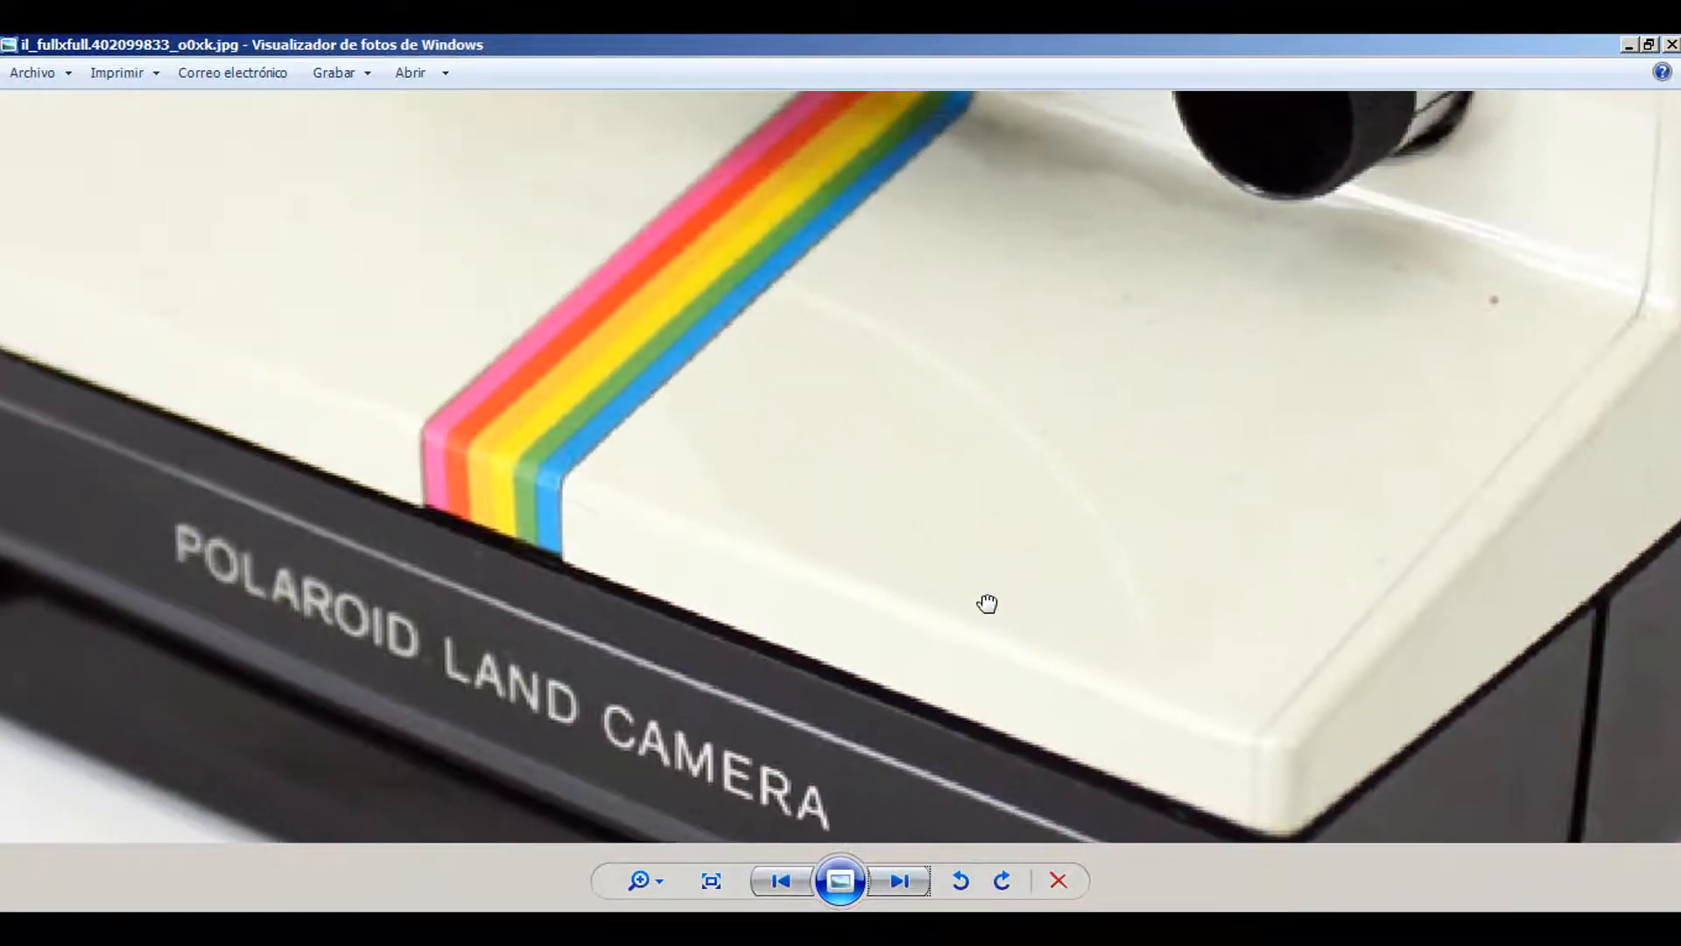
scroll(987, 603, down, 1)
drag(1208, 619, 707, 589)
scroll(762, 612, down, 1)
drag(904, 461, 934, 575)
drag(846, 370, 789, 633)
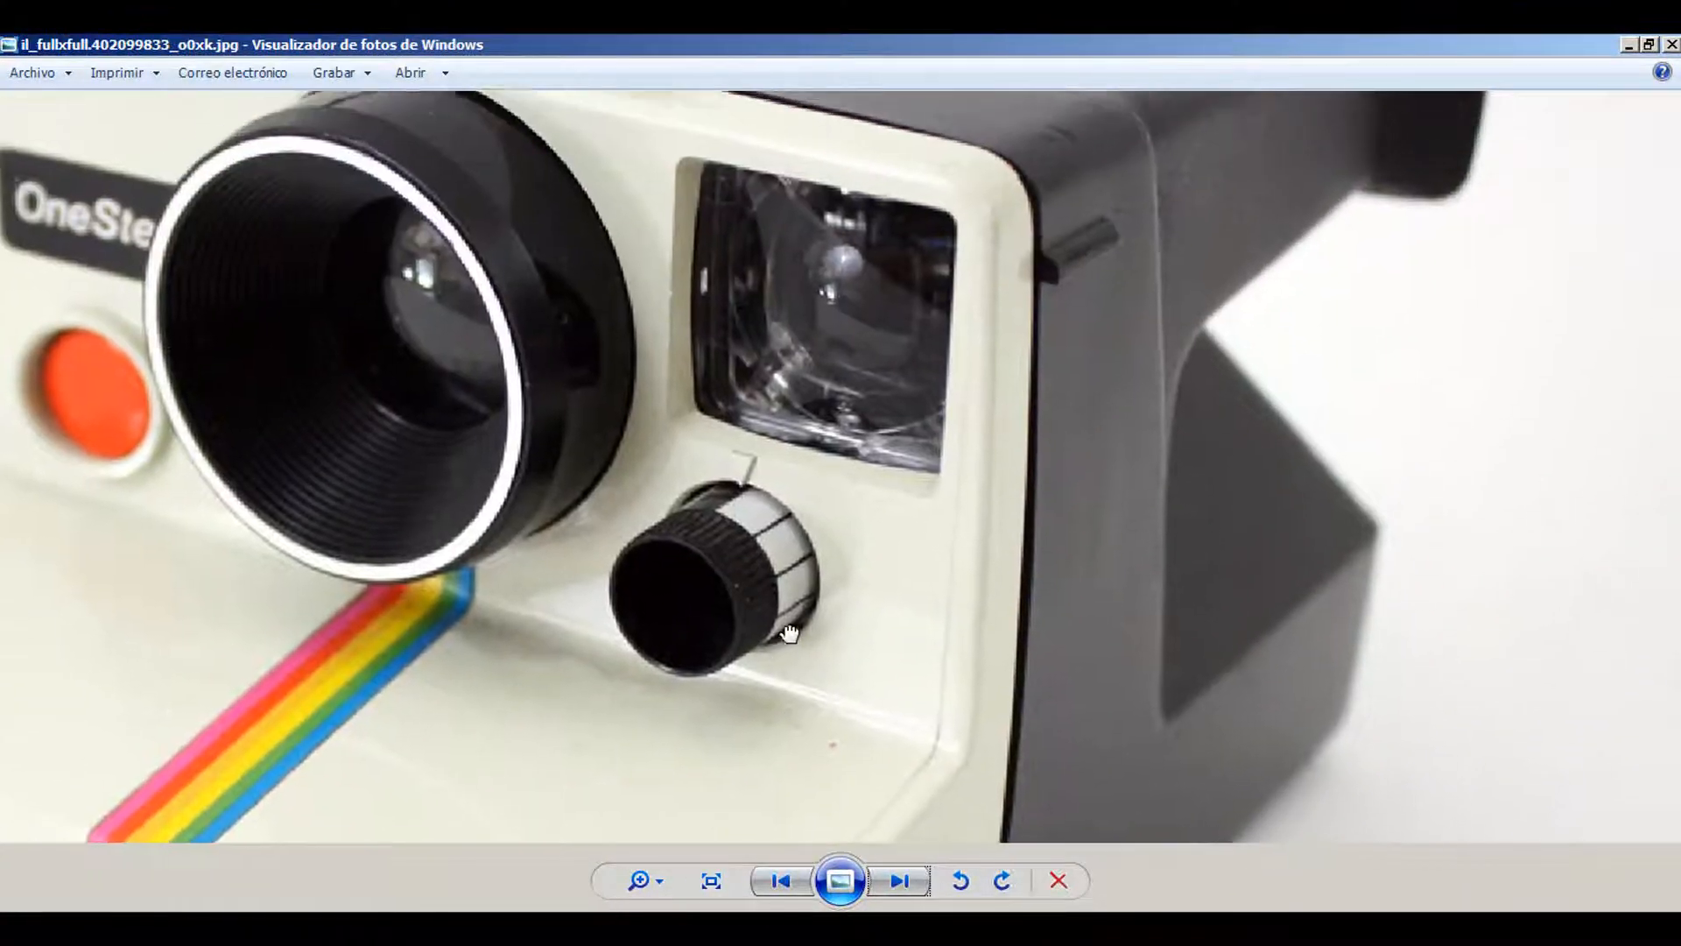
- Examine the ribbed exposure knob and the gap around its base in the reference photo
scroll(789, 633, up, 2)
scroll(749, 561, up, 1)
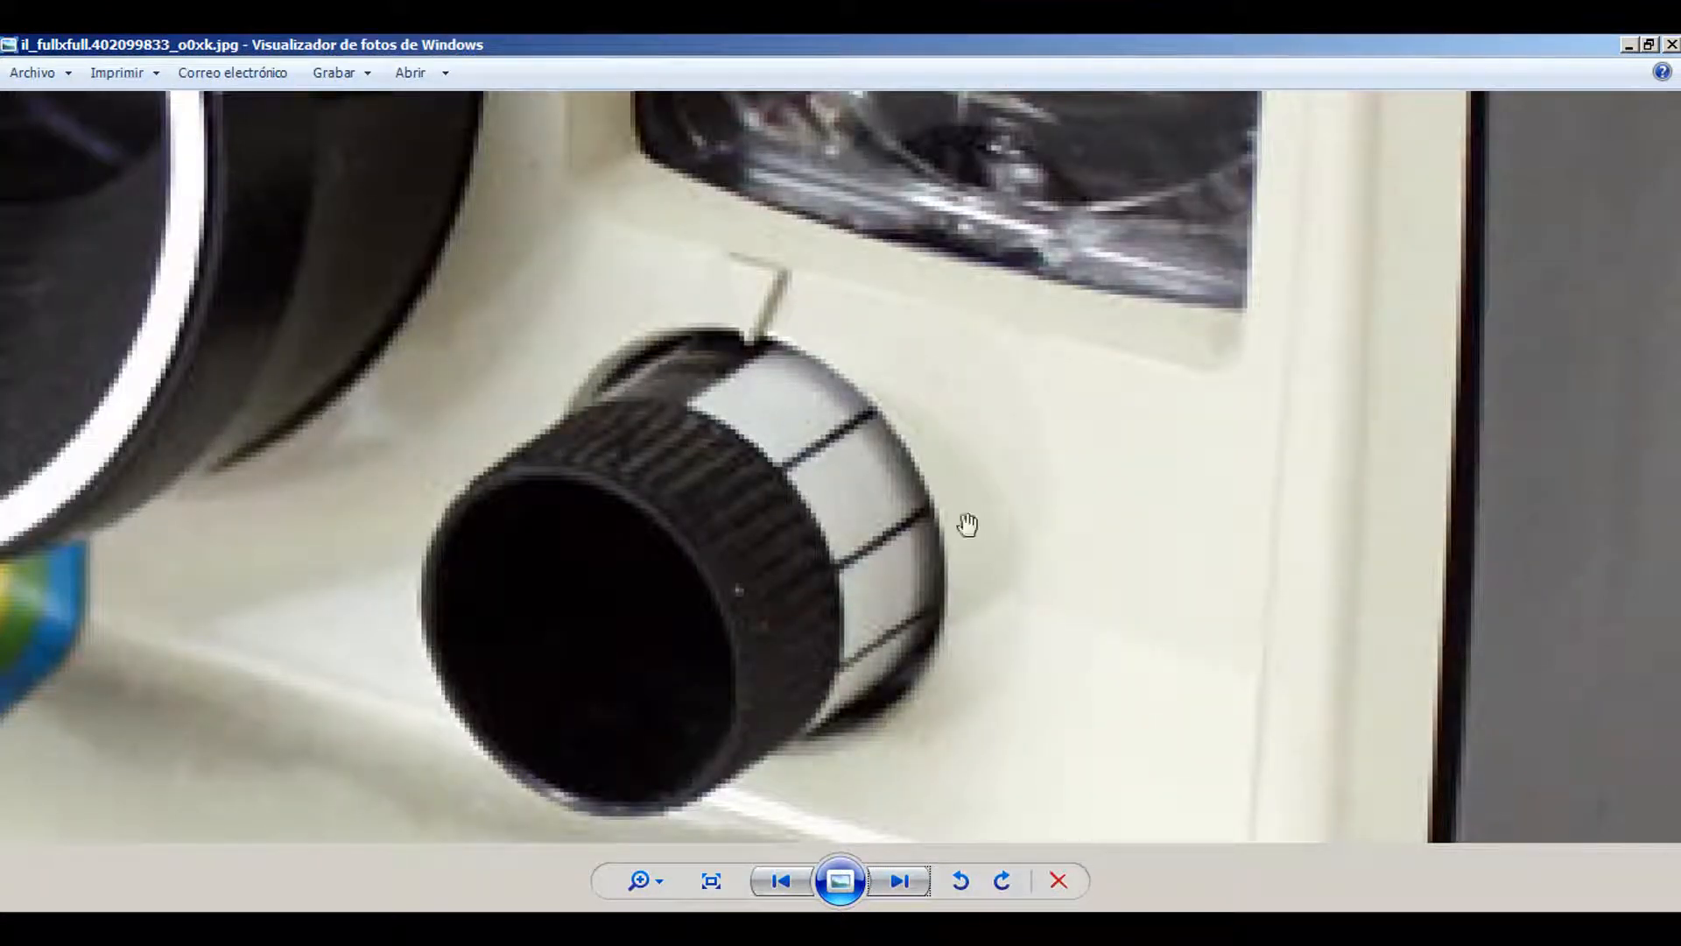
scroll(683, 578, down, 2)
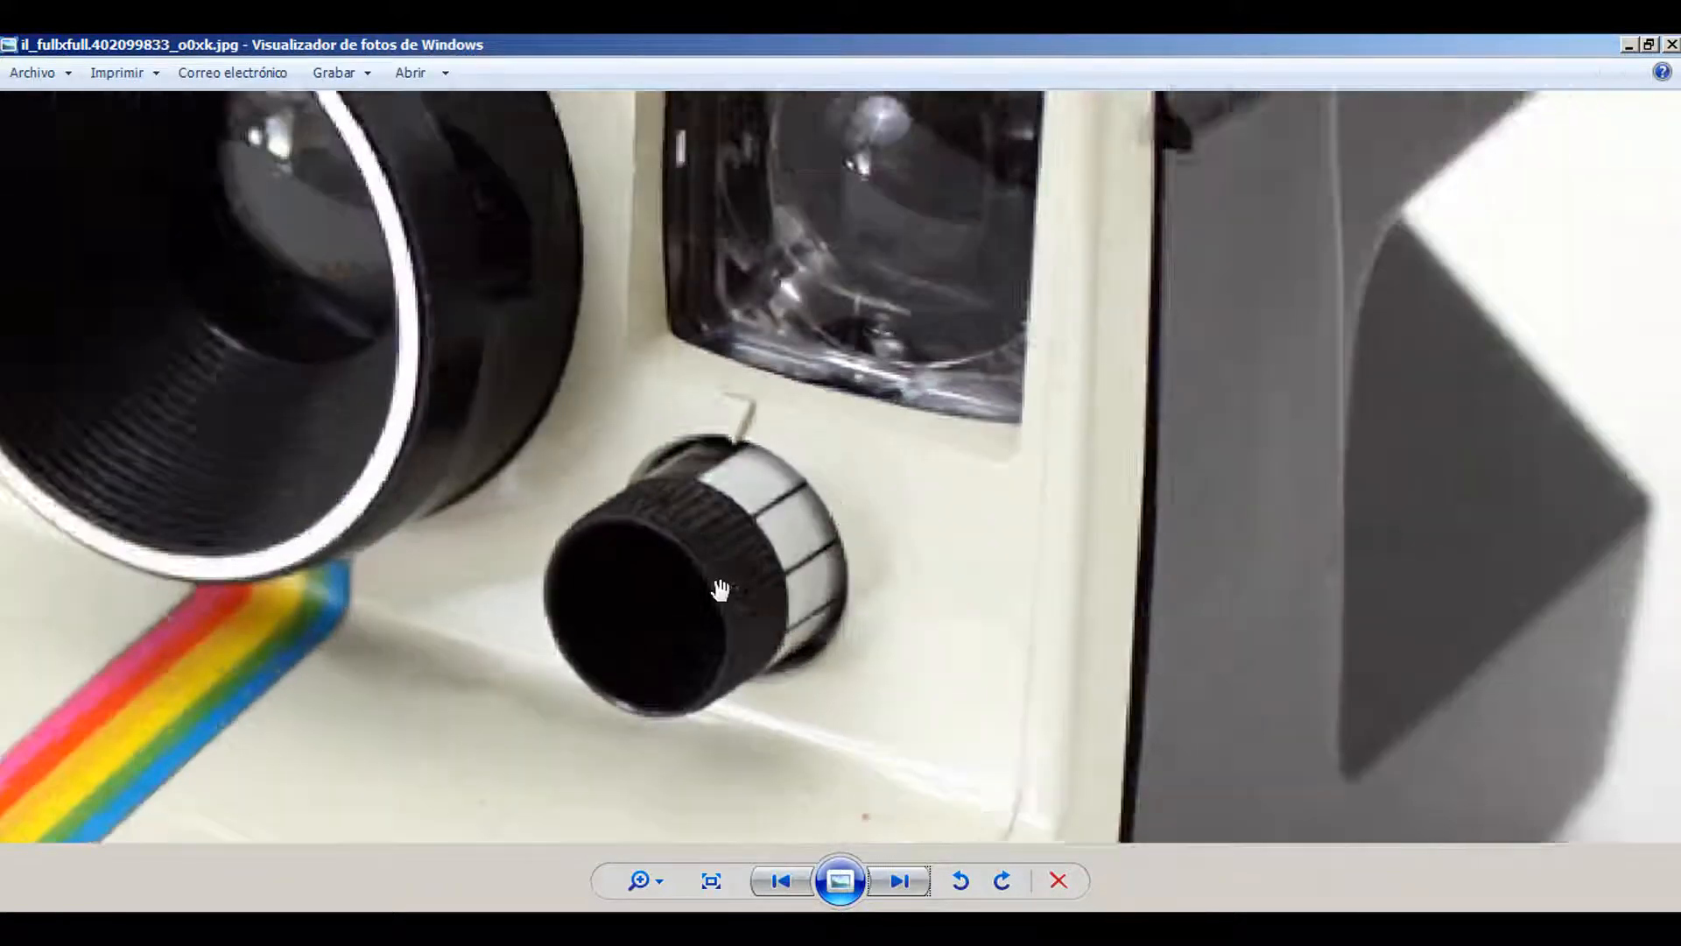
scroll(742, 655, up, 2)
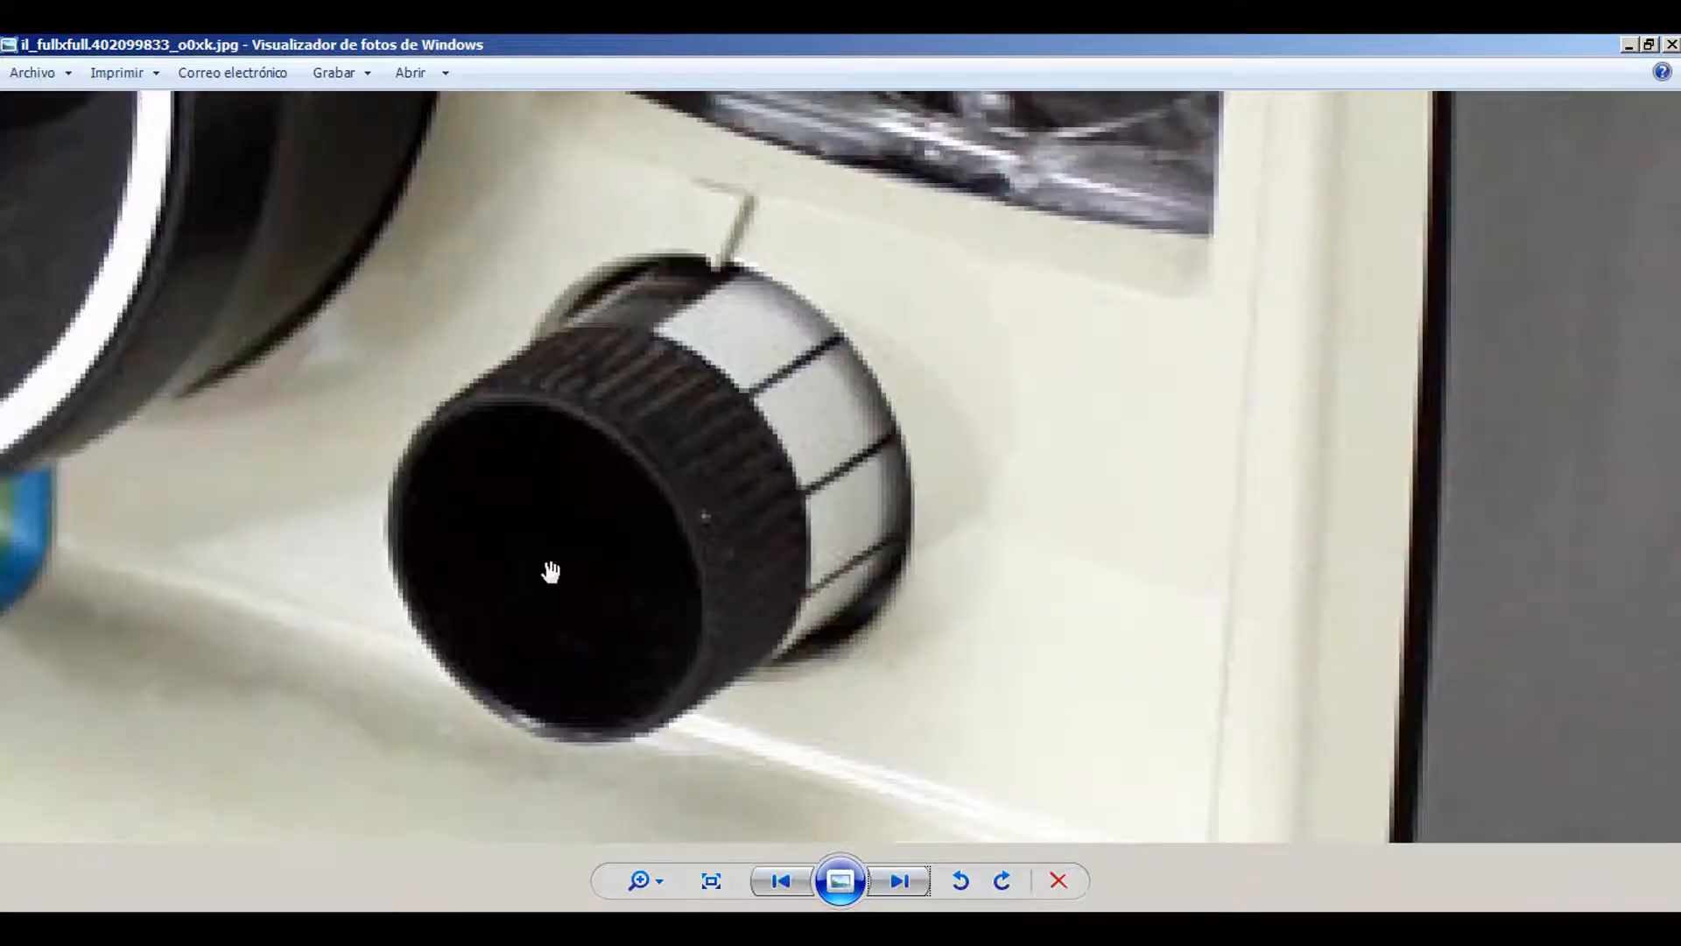
scroll(665, 569, up, 3)
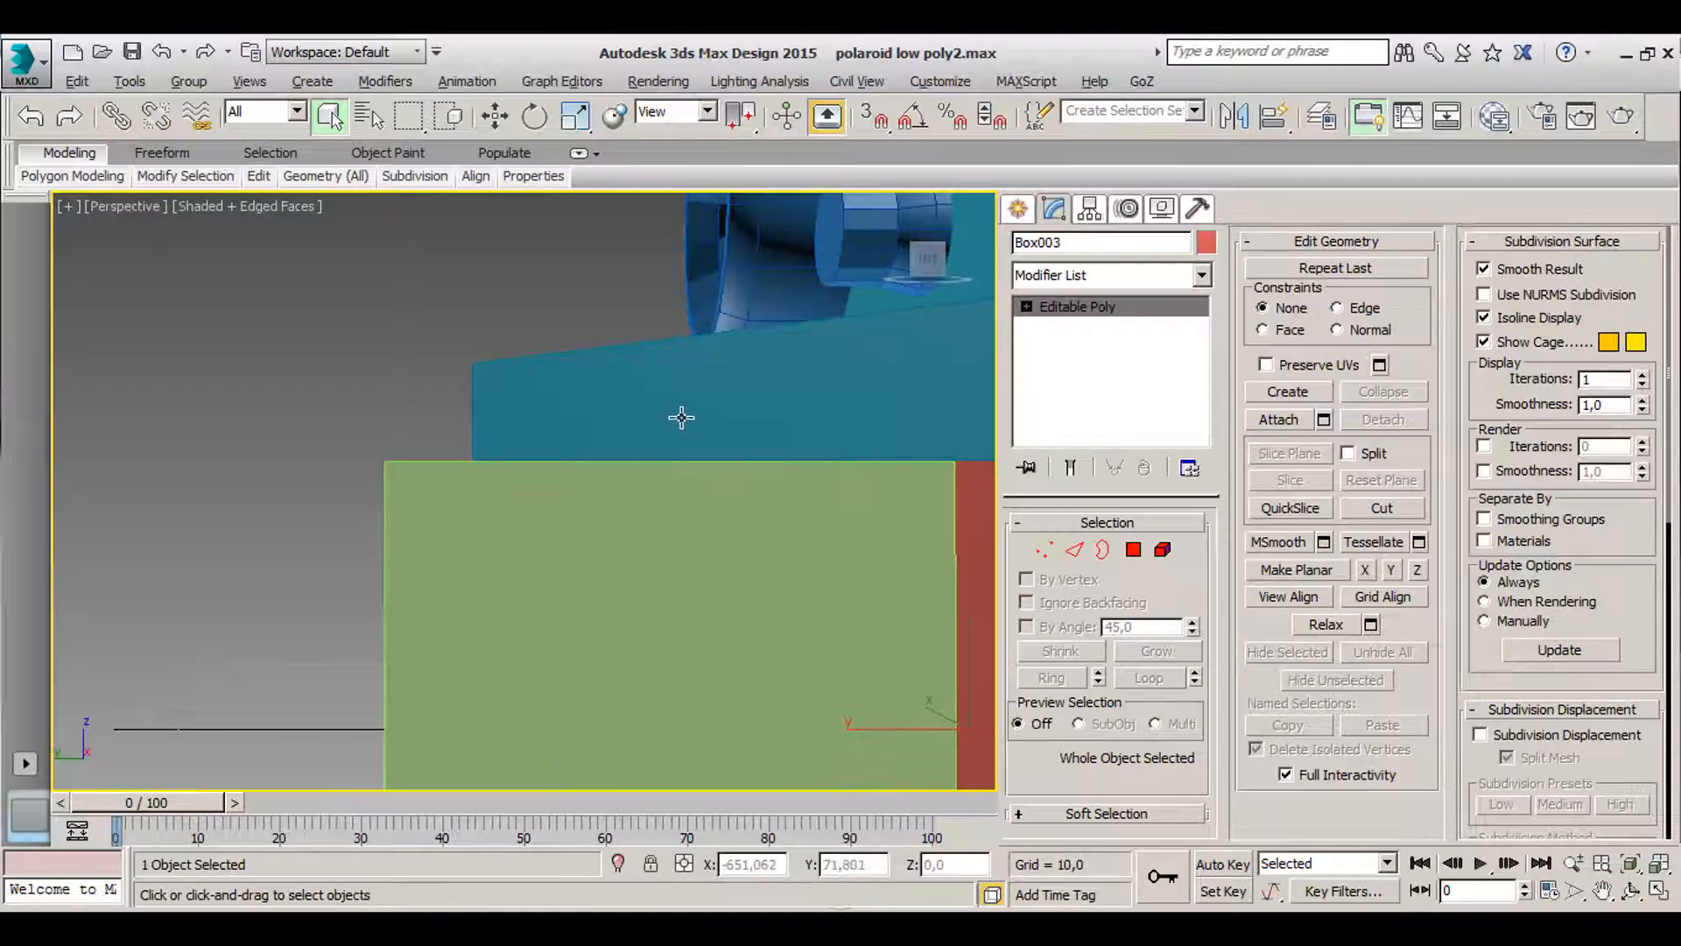
- Switch back to 3ds Max, select the small knob cylinder beside the lens and activate the Move tool
alt+middle_drag(679, 413, 464, 570)
click(446, 577)
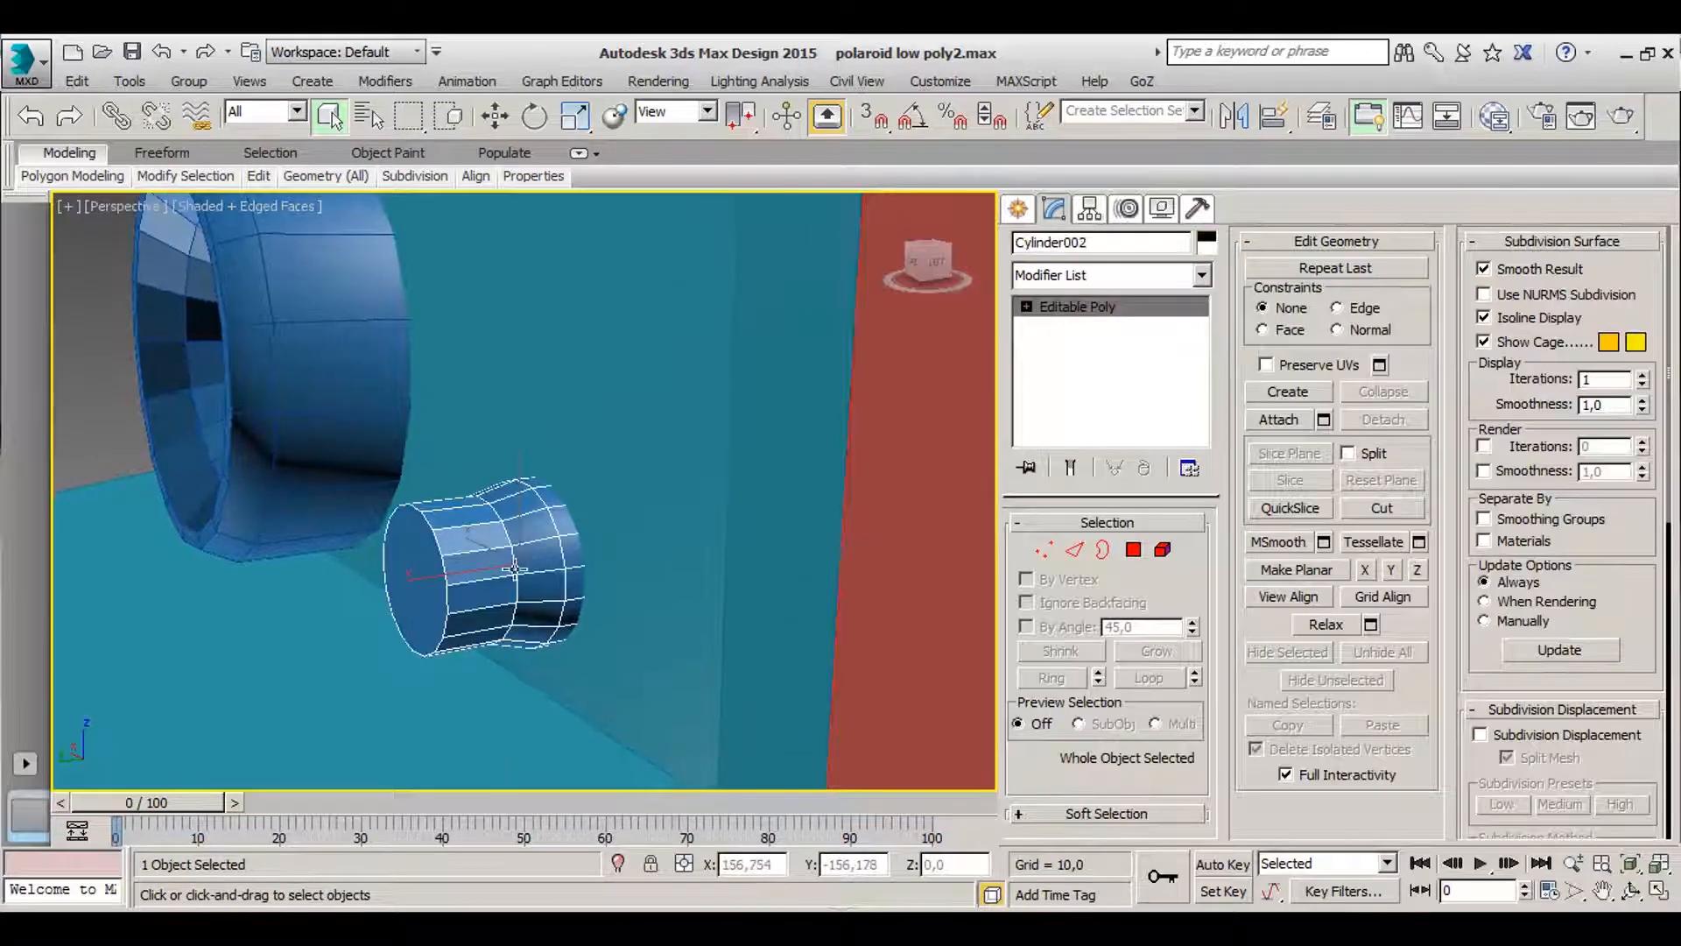
key(w)
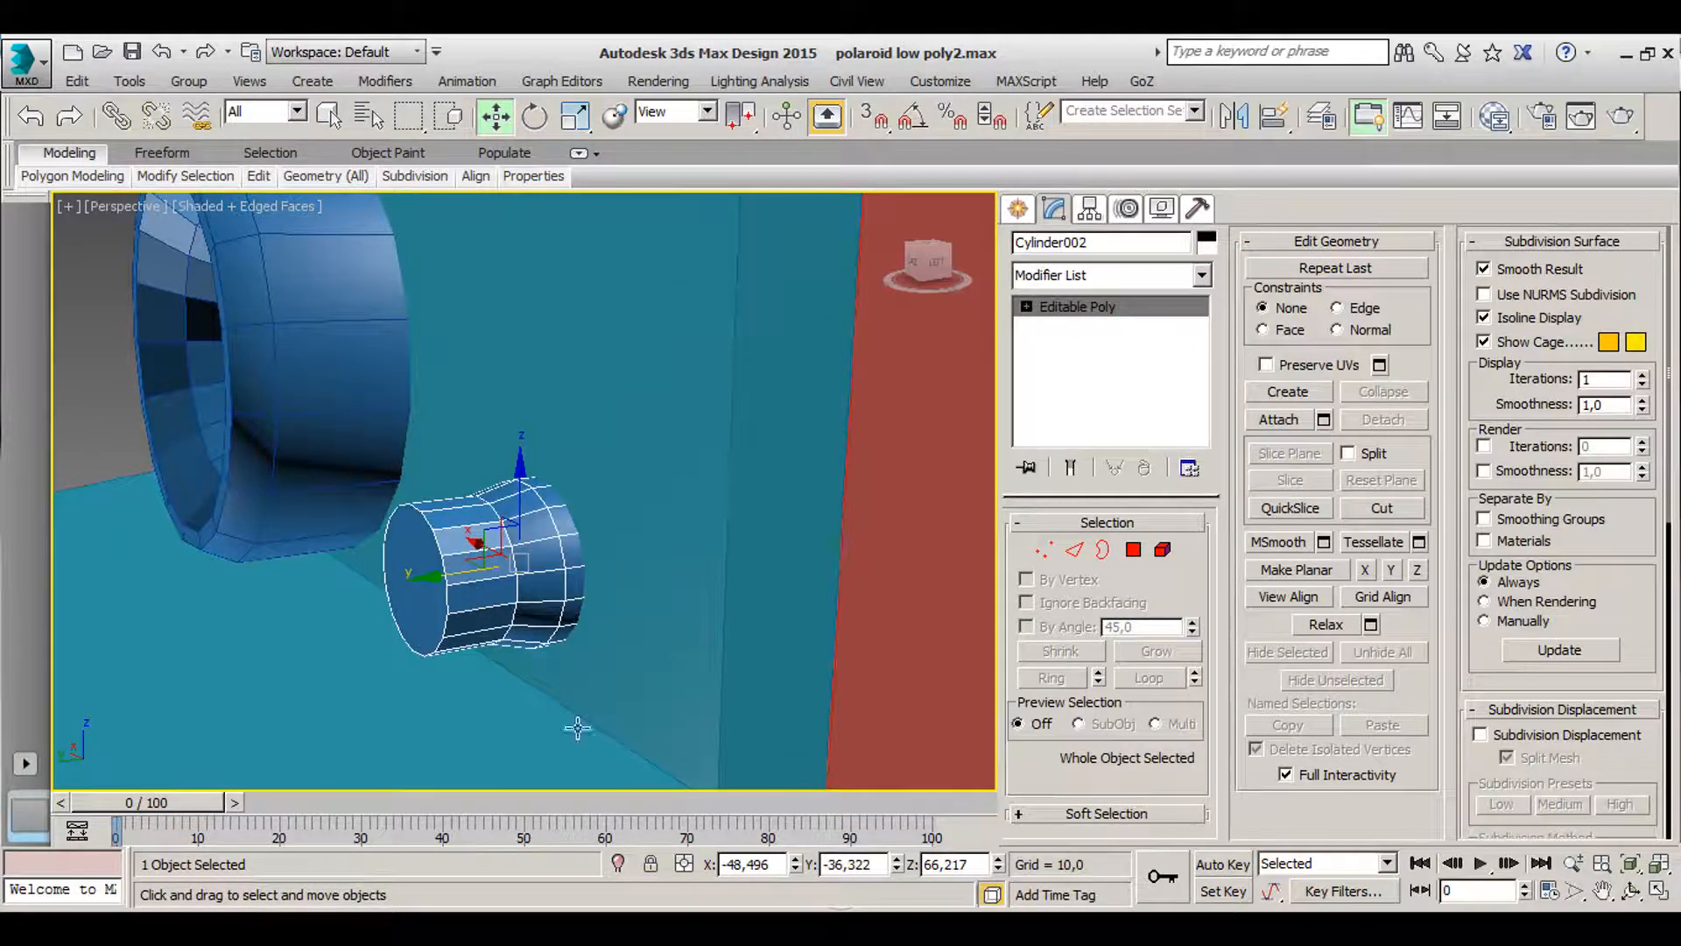
- Reopen the il_fullxfull.402099833_o0xk.jpg reference photo and compare the knob's shape and its mounting hole up close
click(1047, 928)
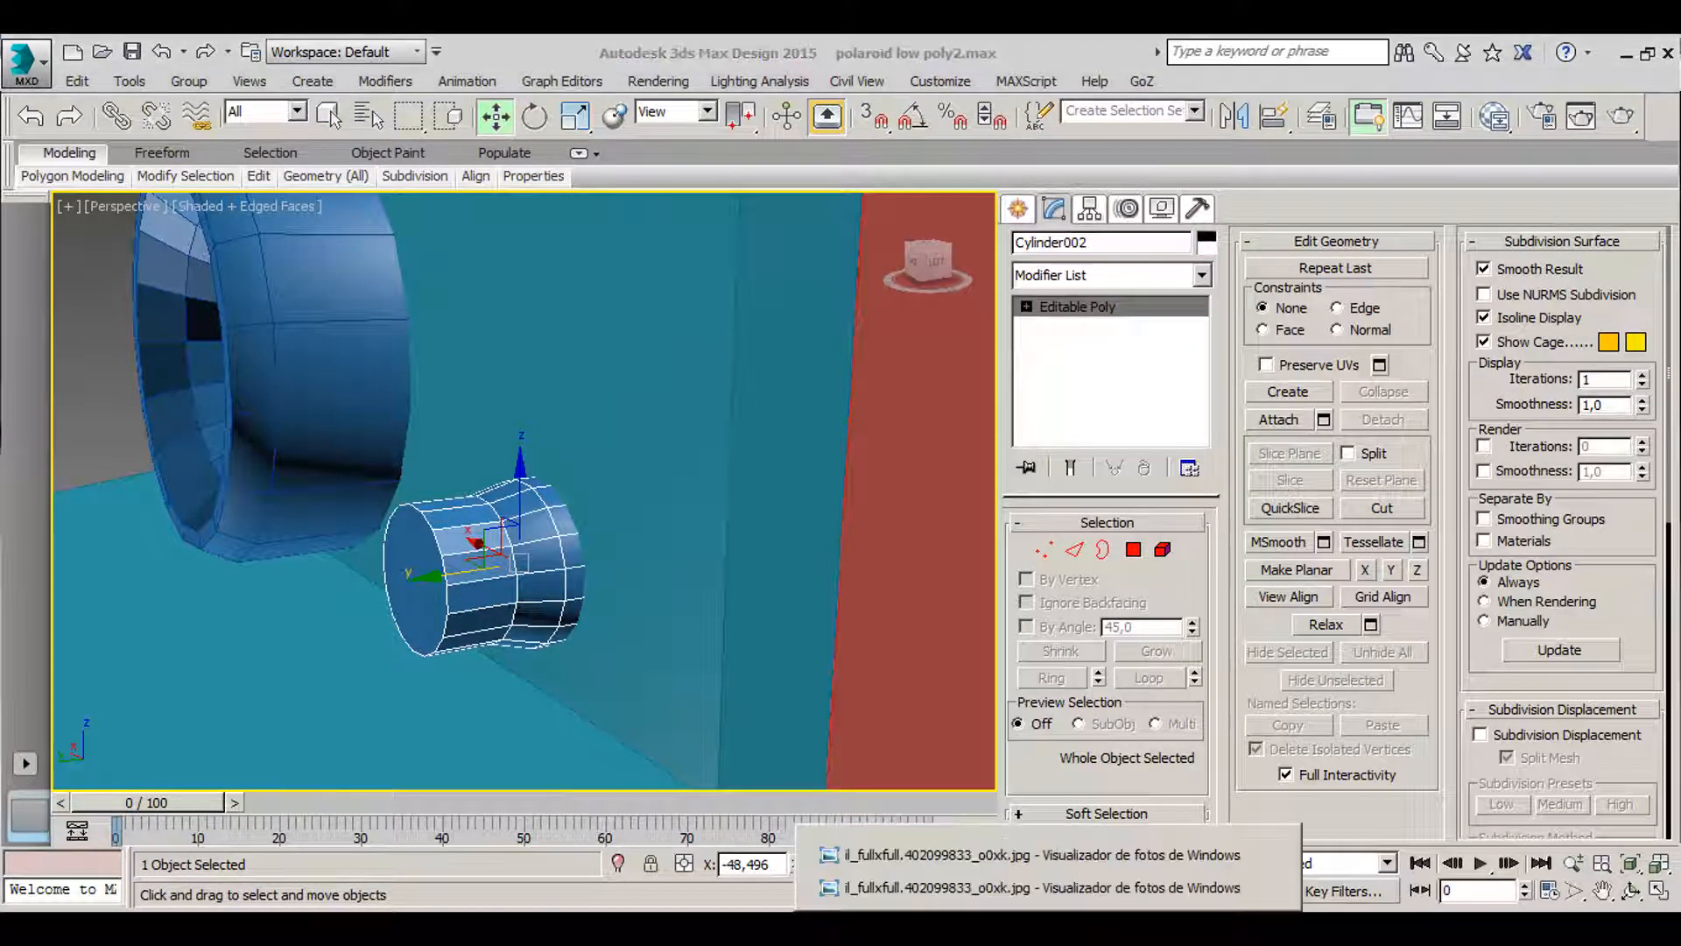
click(1038, 898)
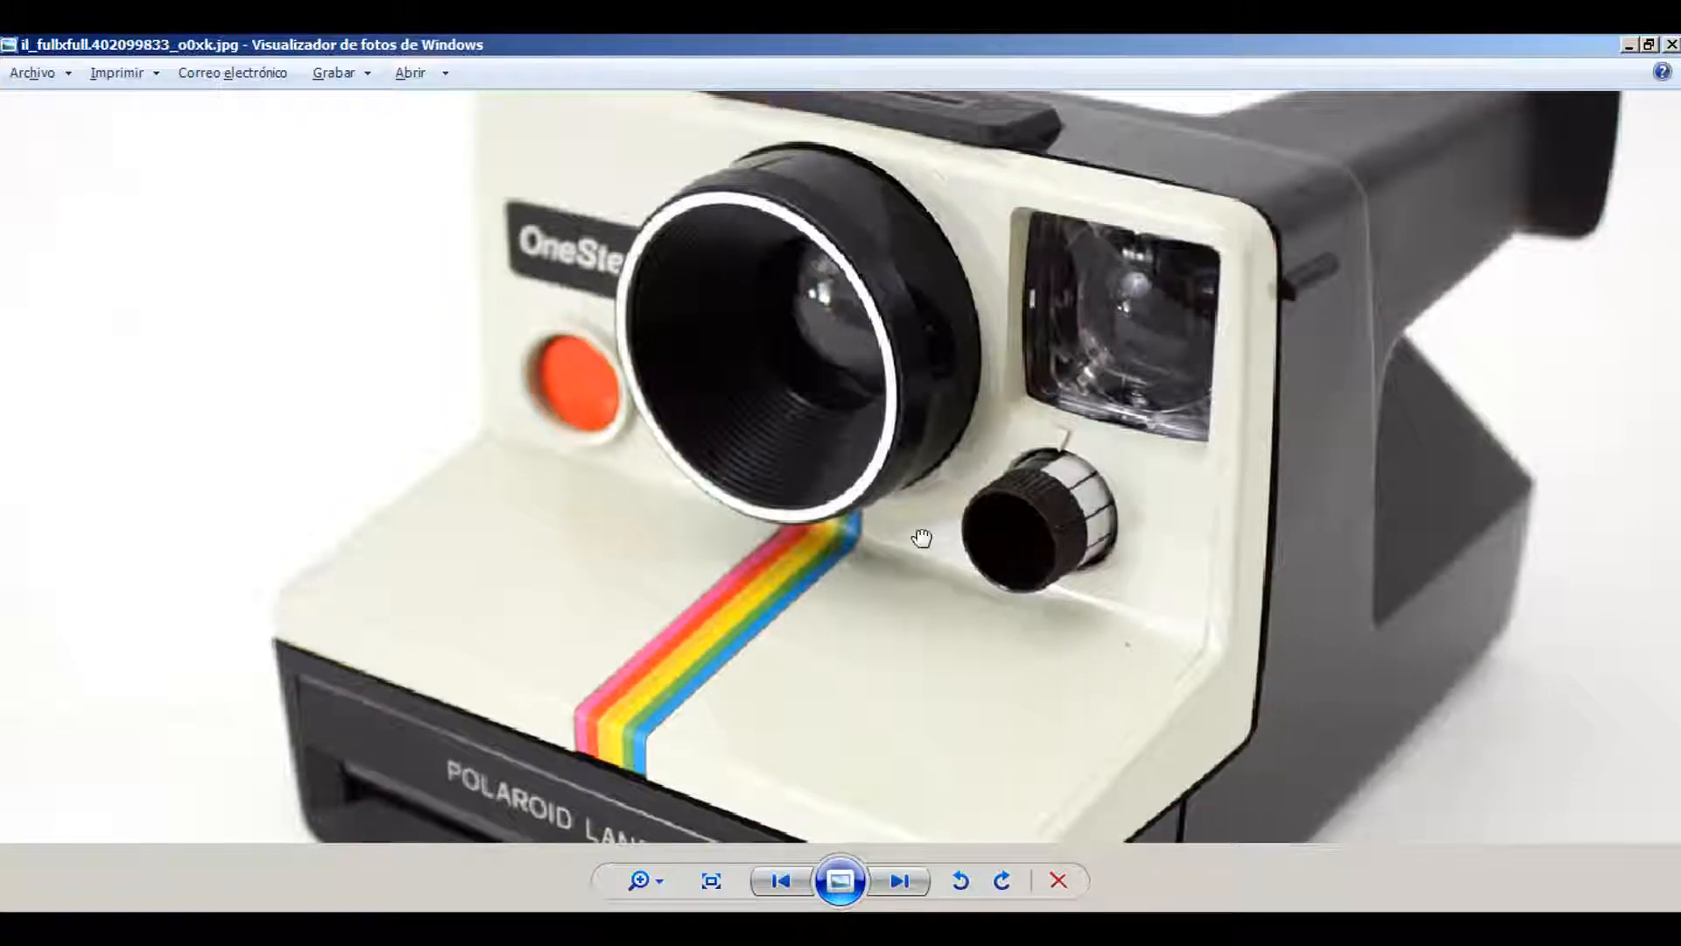
scroll(870, 512, up, 5)
drag(906, 464, 743, 613)
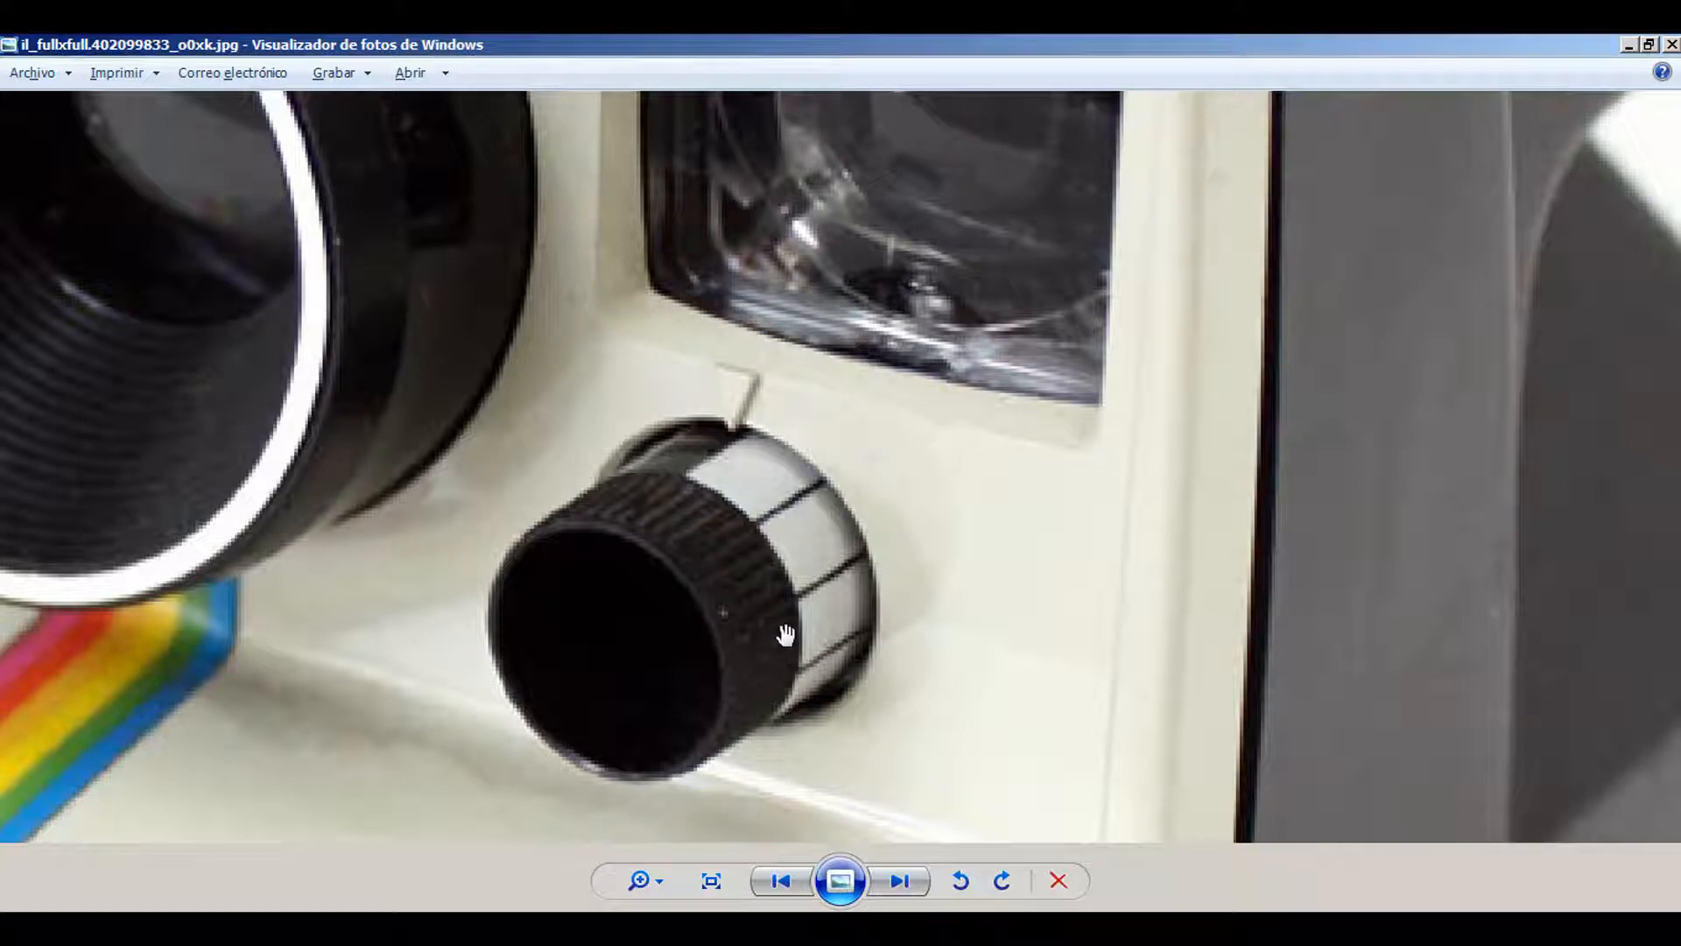
- Examine the flash window, lens barrel, shutter button and sloped lower front of the camera in the reference photo
drag(690, 489, 573, 883)
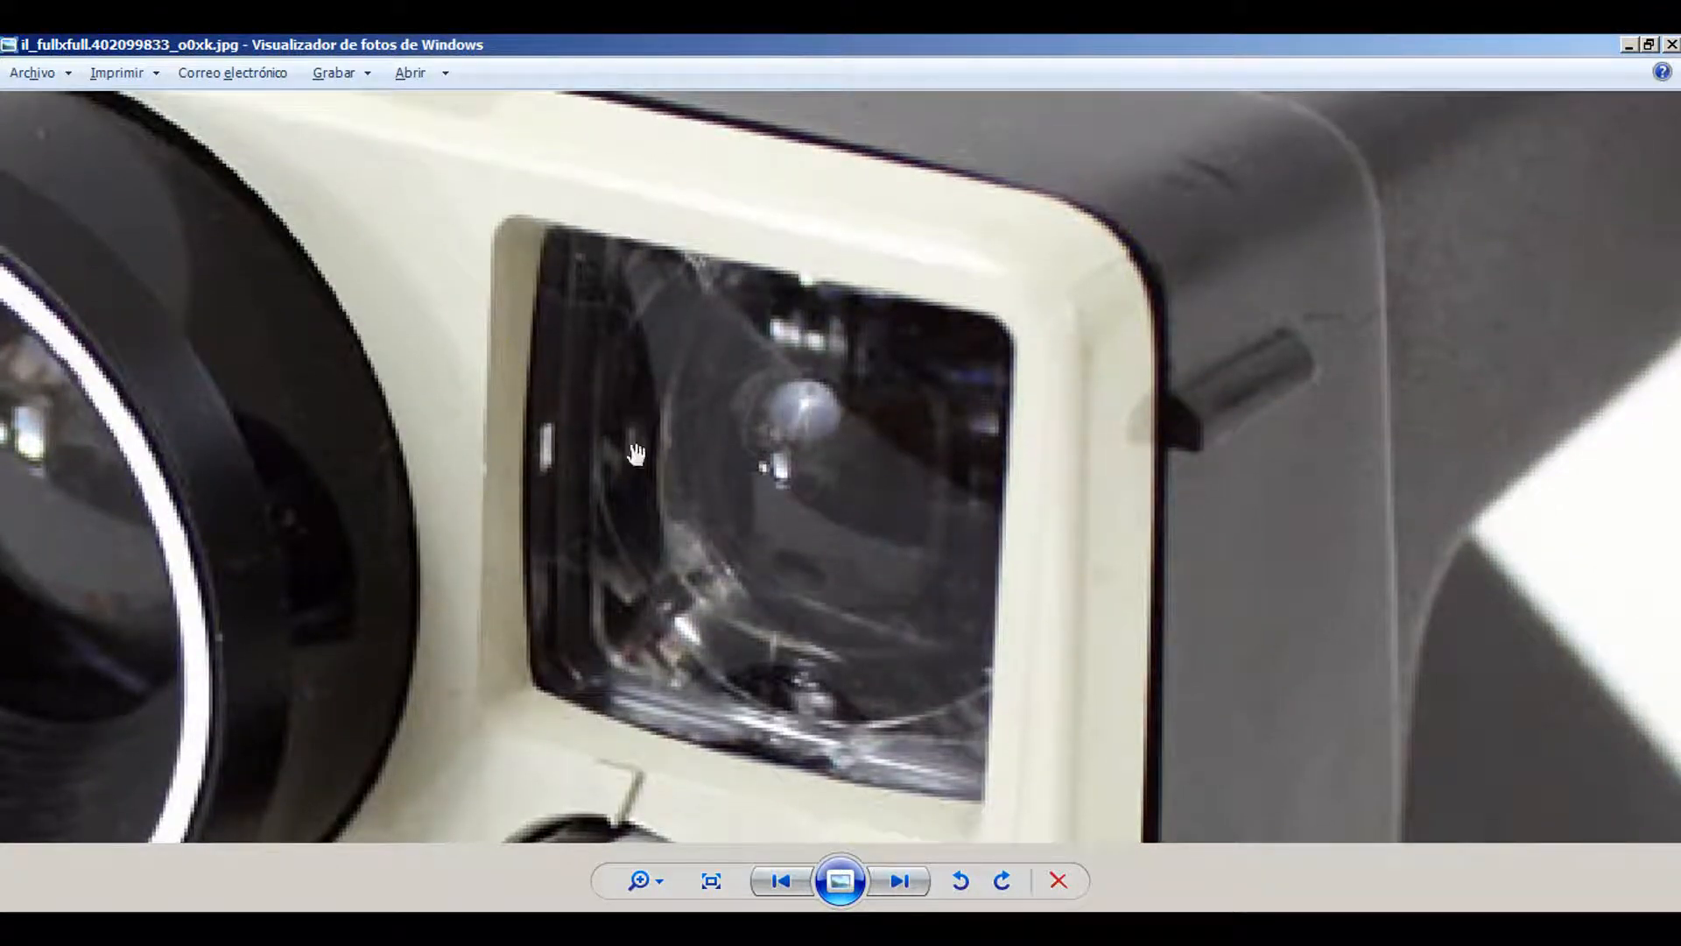
scroll(524, 281, down, 3)
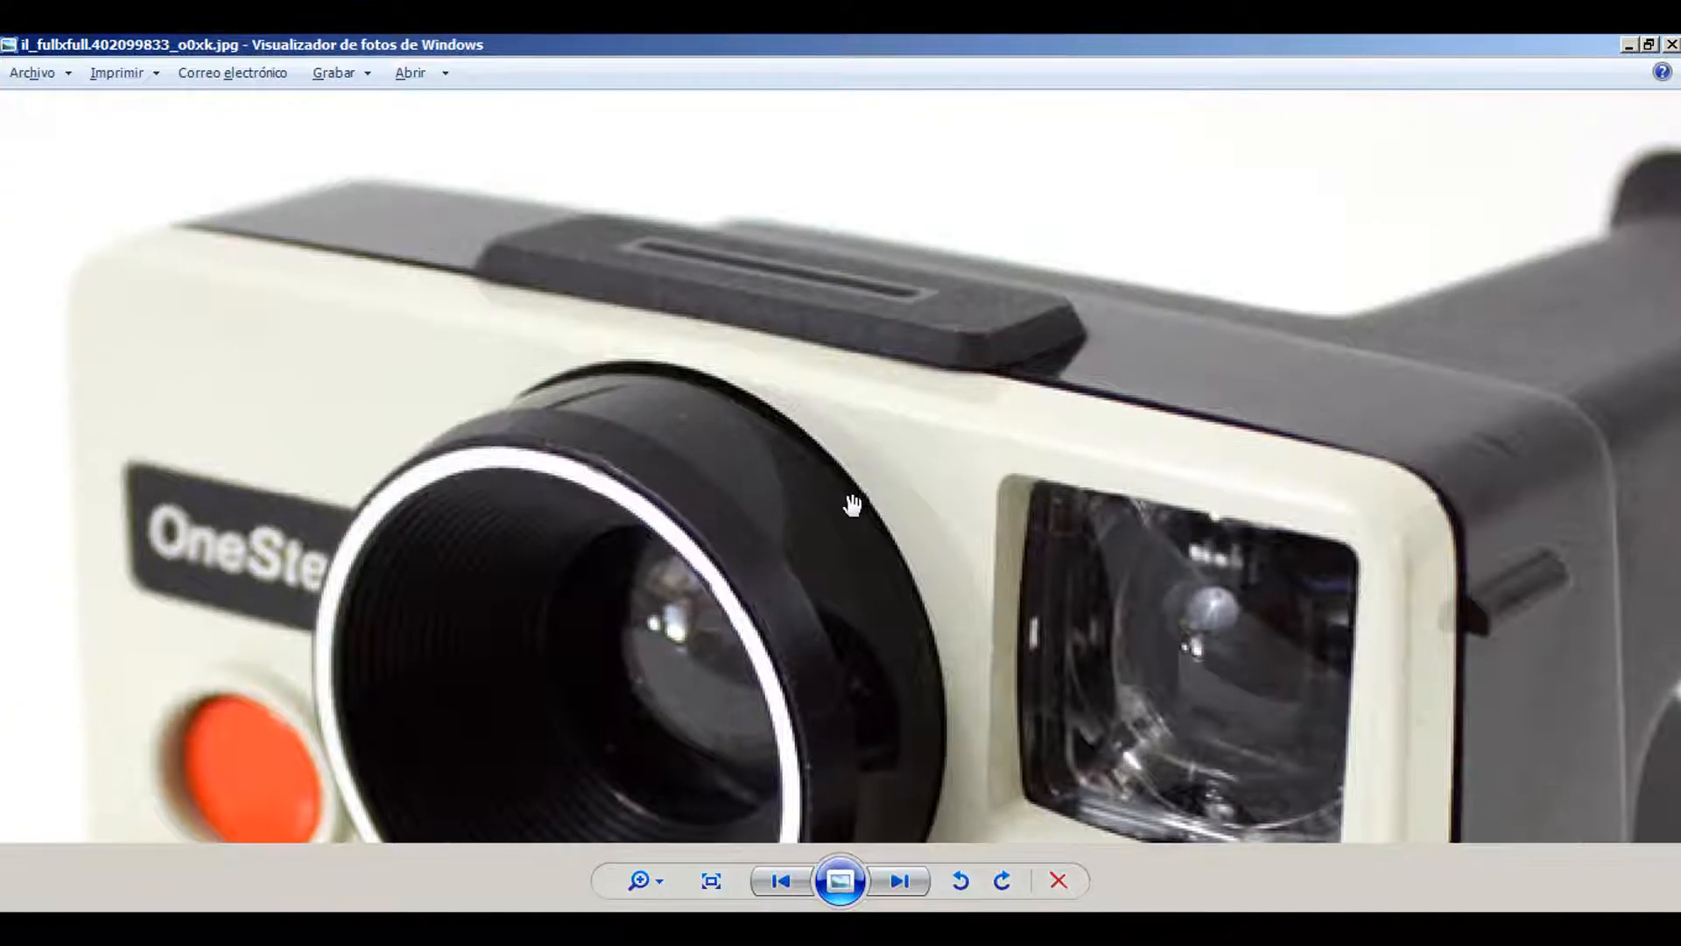
drag(357, 644, 570, 387)
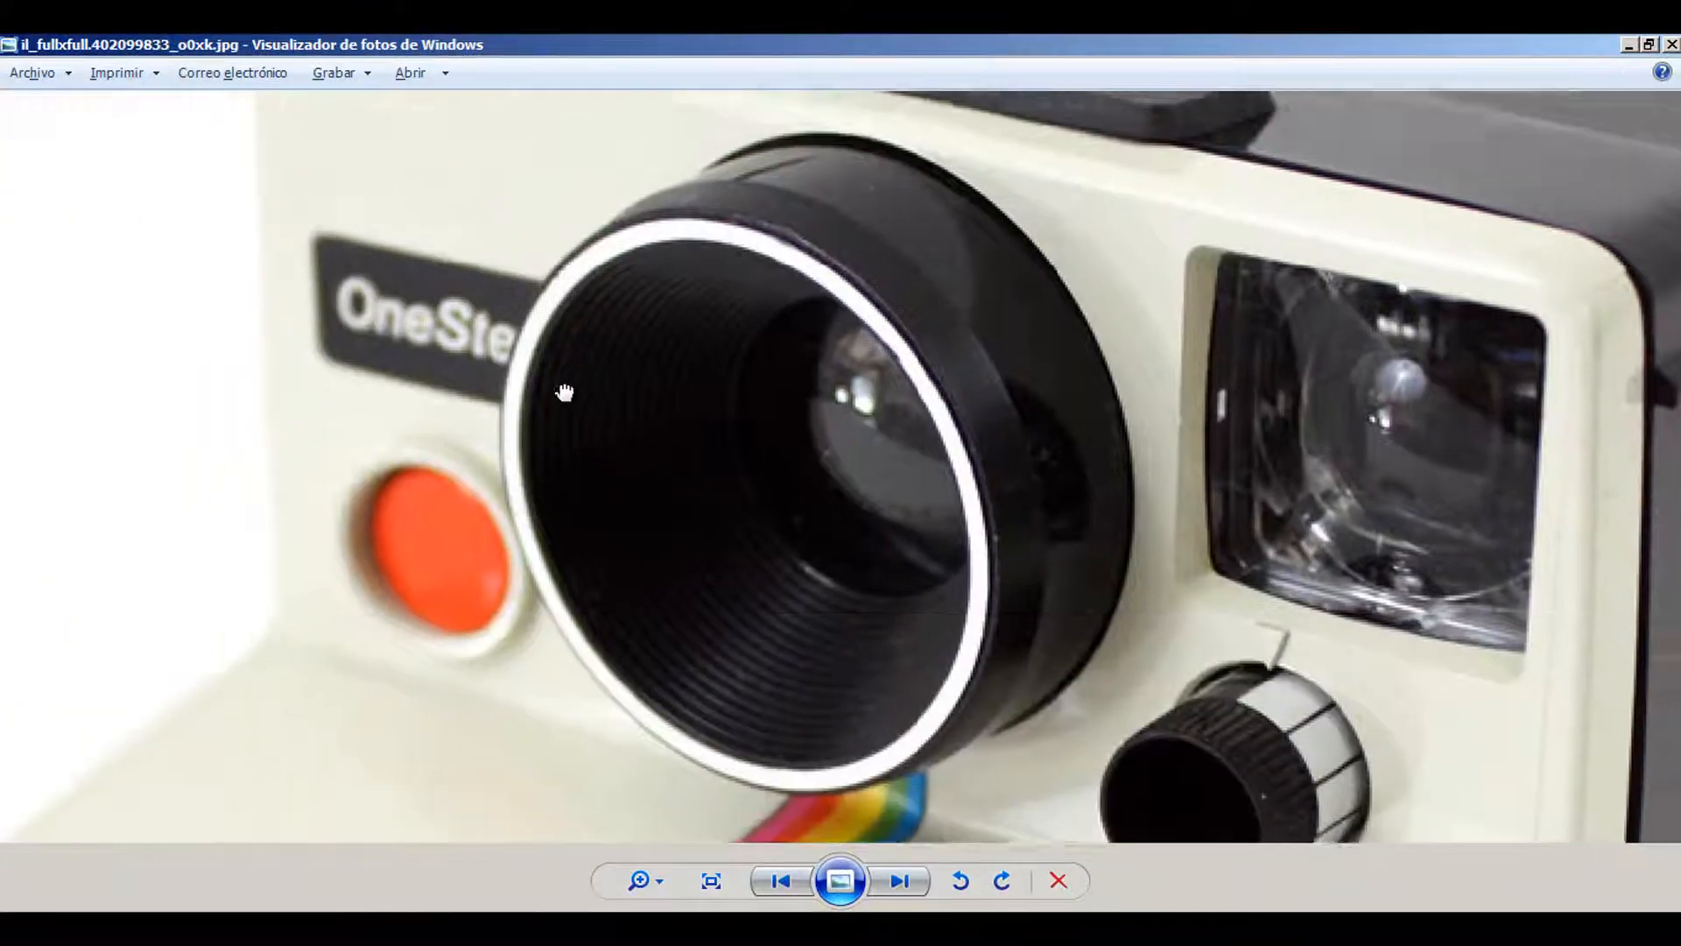
scroll(560, 471, down, 5)
scroll(655, 571, up, 2)
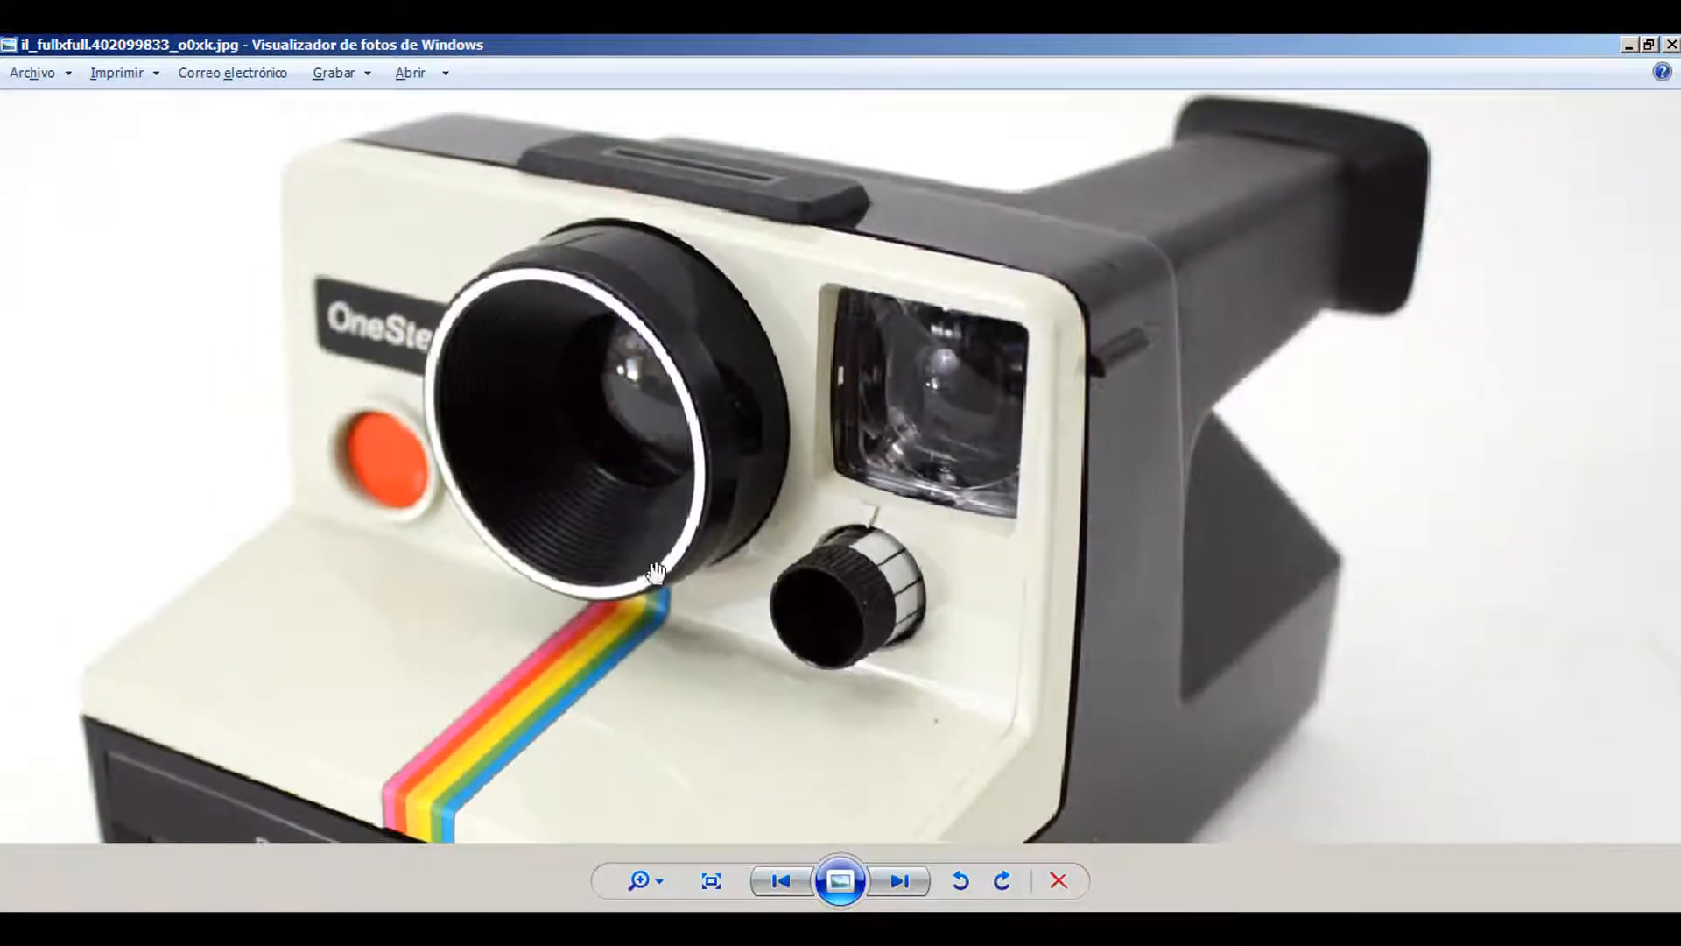
drag(739, 585, 661, 470)
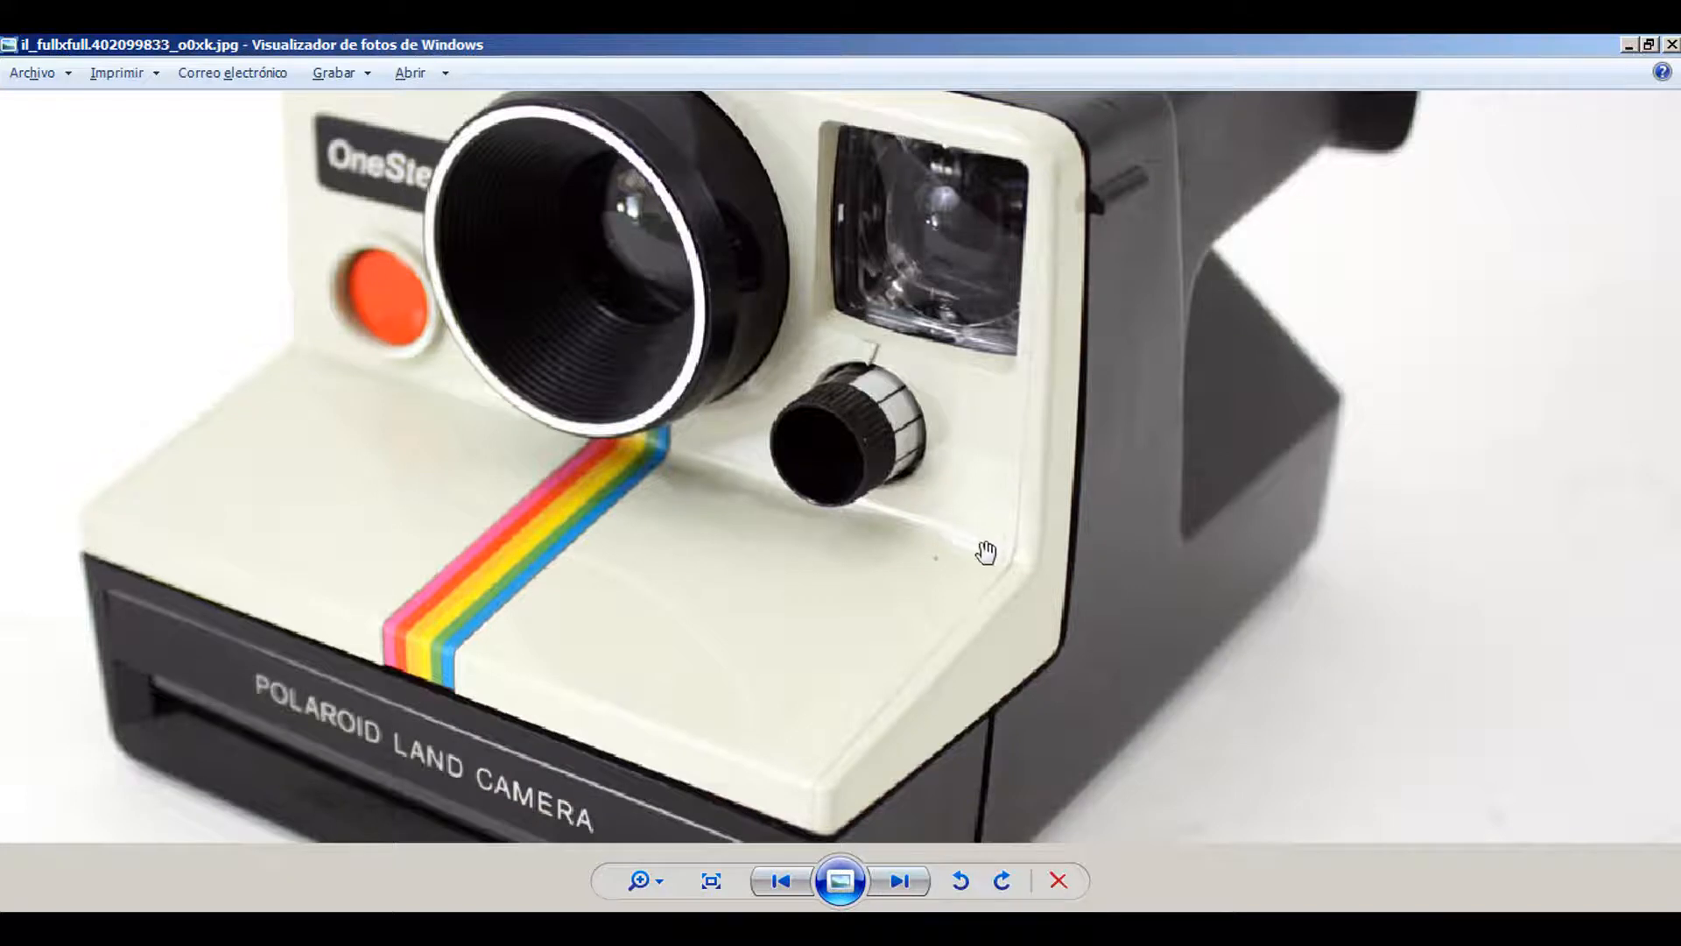
- Inspect the front cover's lower corner and the area around the knob and flash window in the reference photo
scroll(908, 698, up, 2)
drag(908, 698, 817, 473)
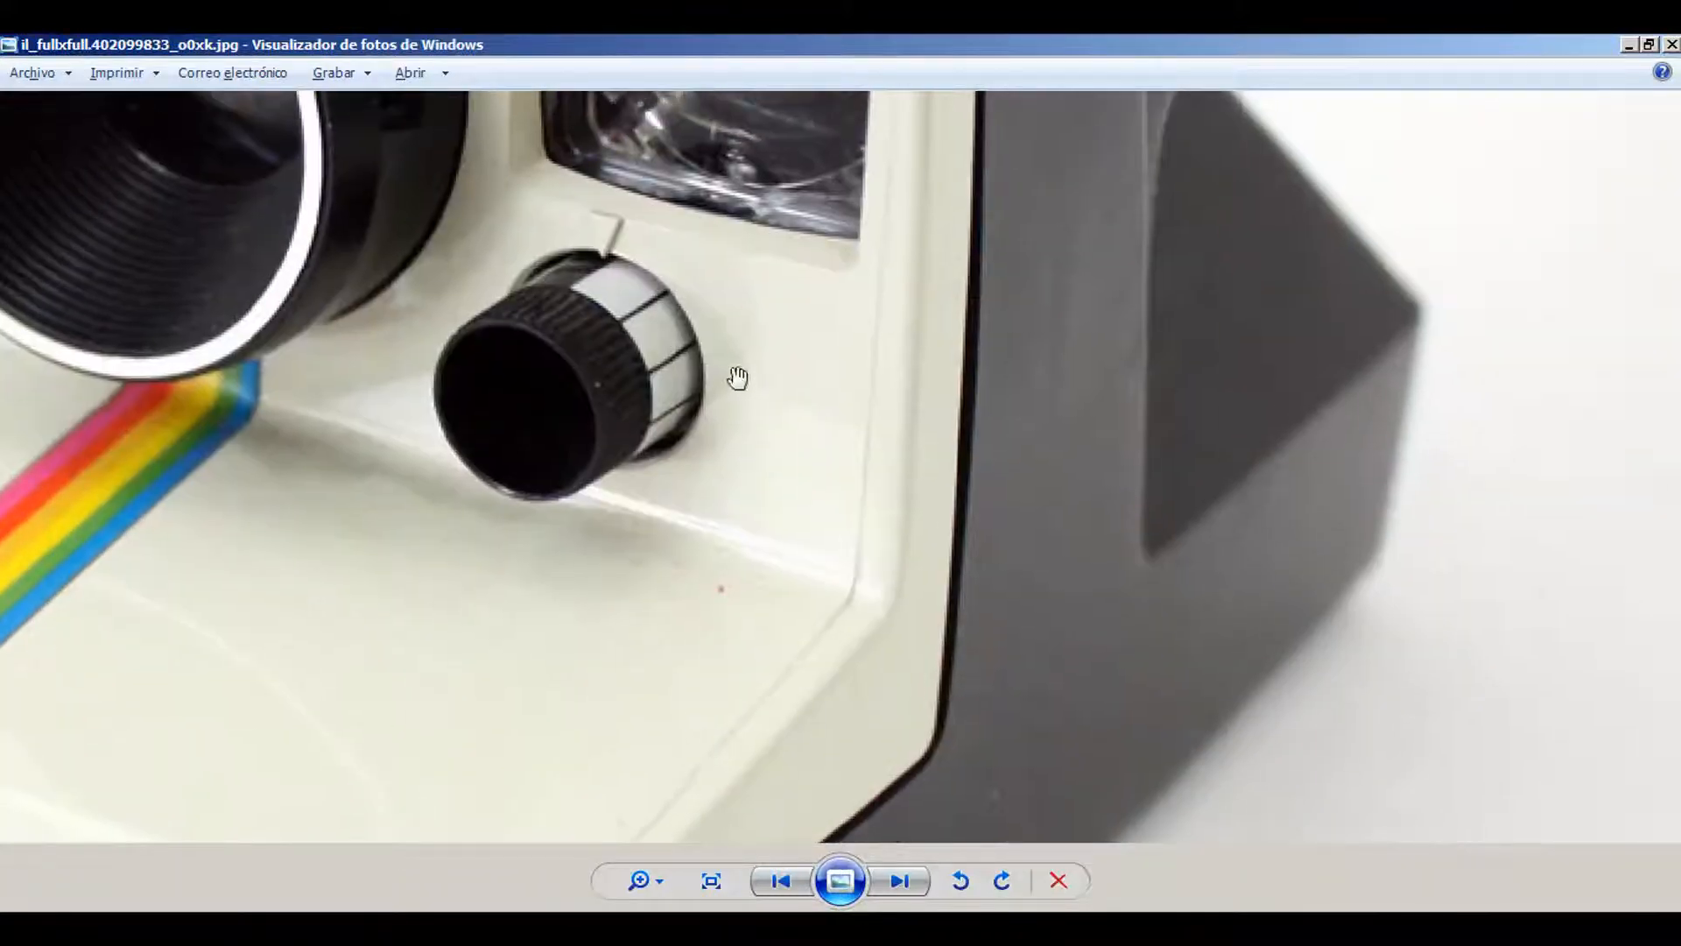
scroll(735, 375, up, 2)
drag(696, 260, 685, 328)
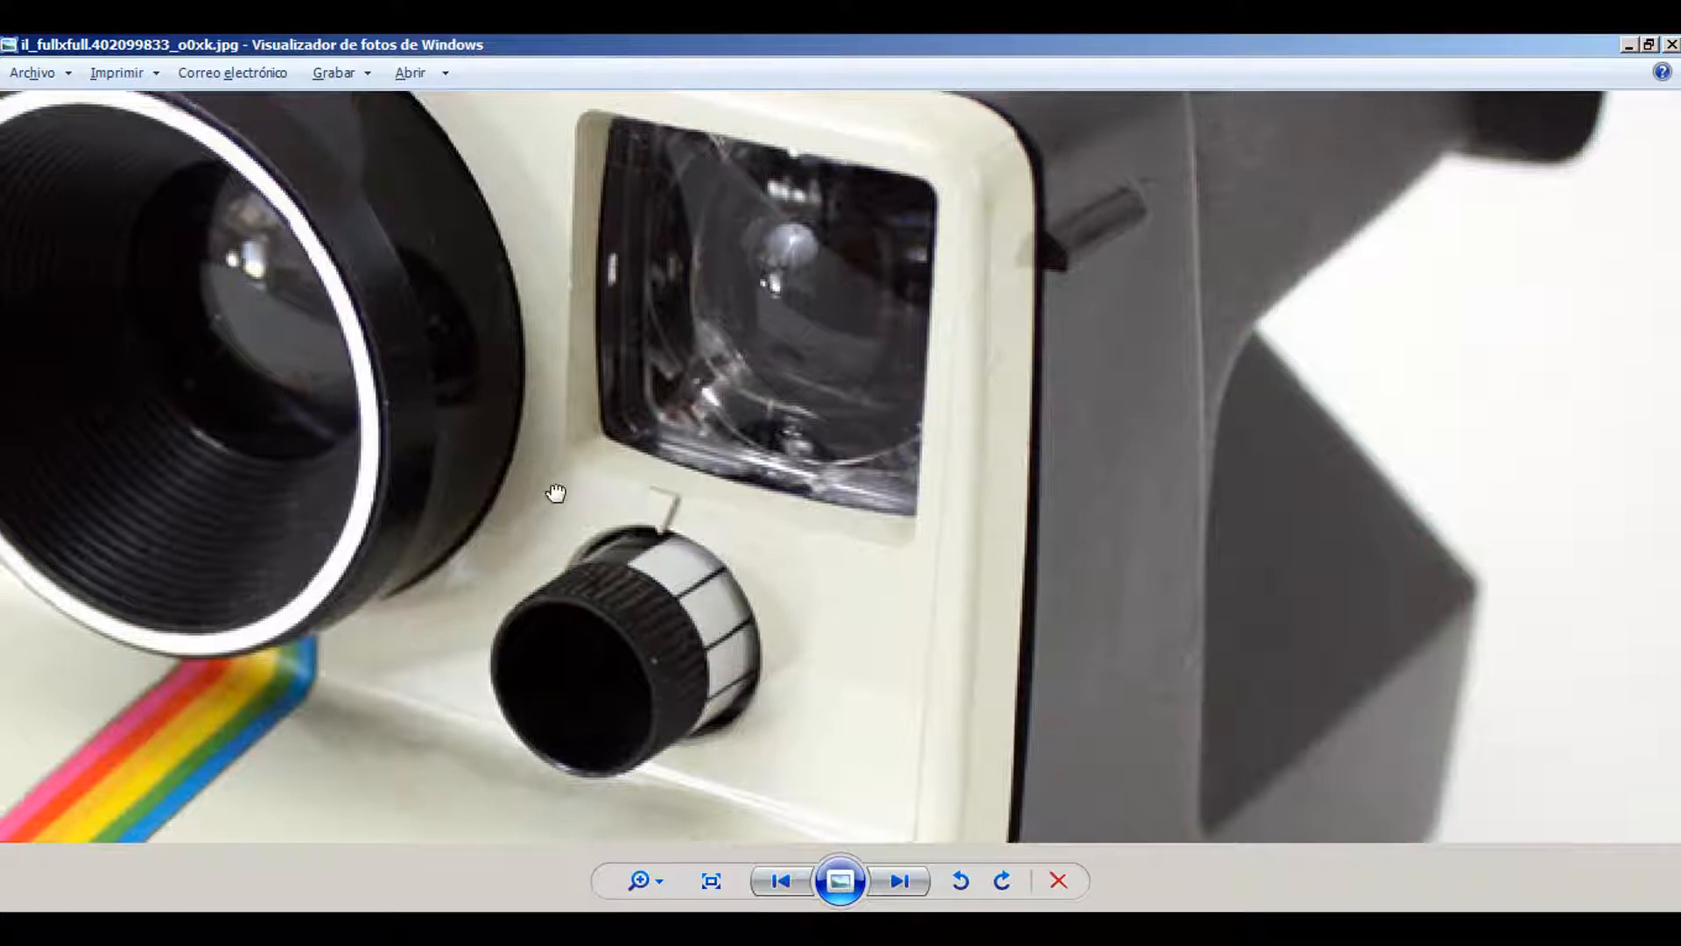
drag(555, 488, 628, 588)
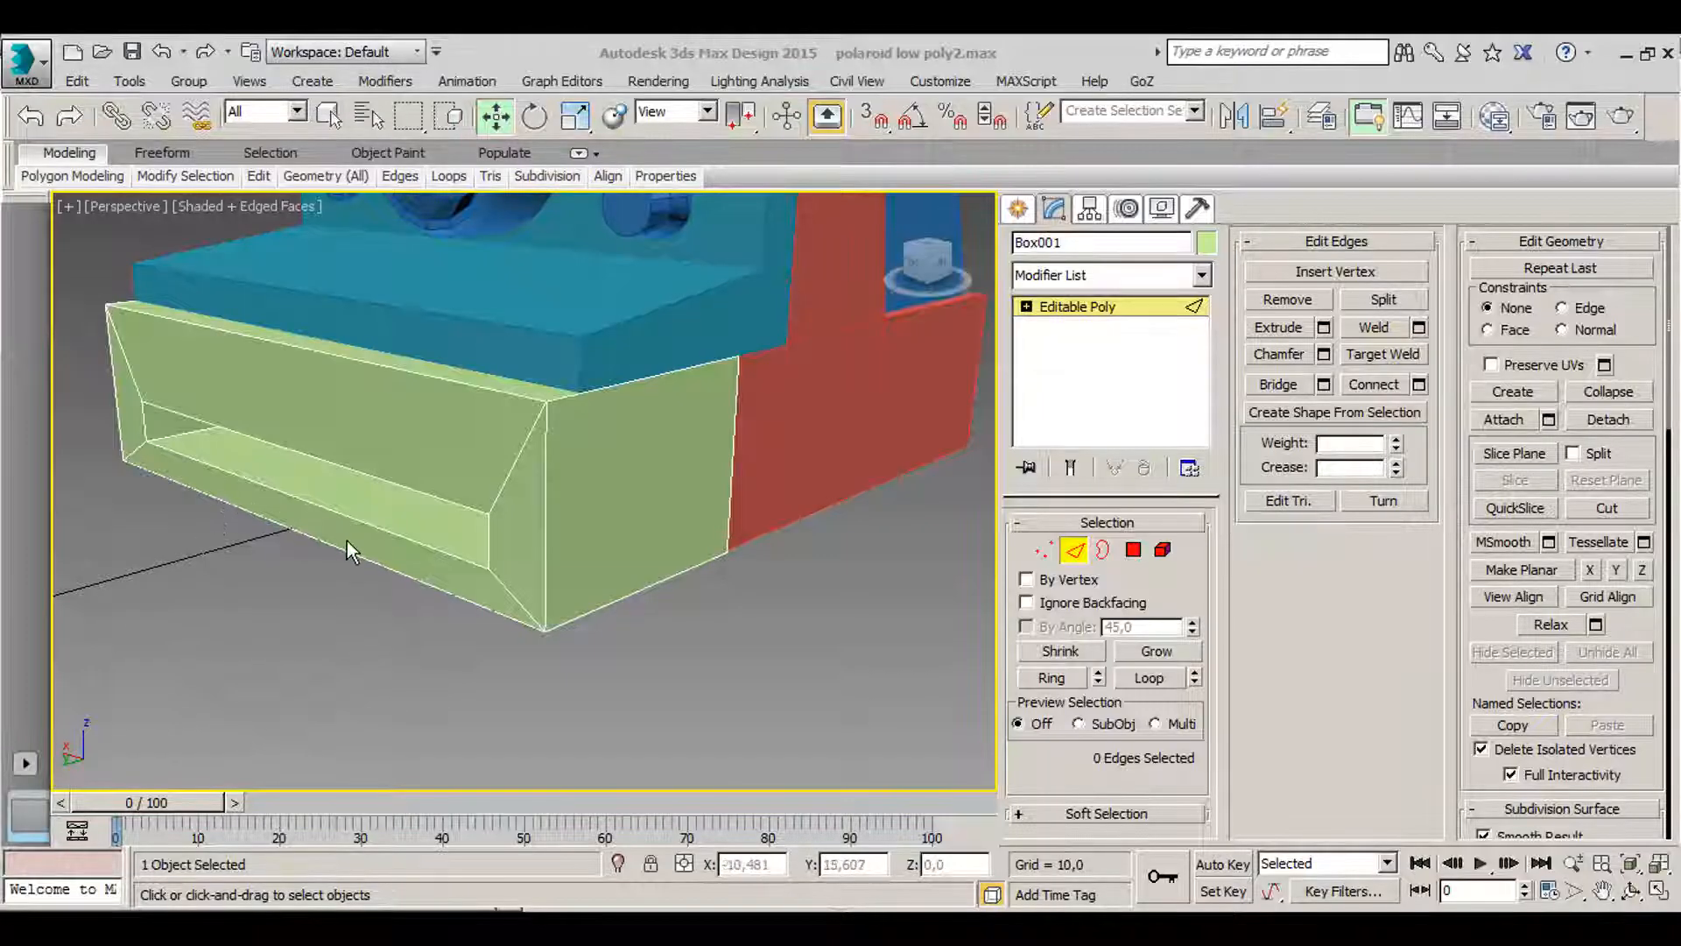
- Select the four parallel front-to-back edges of the light green lower front box in 3ds Max
scroll(347, 540, up, 4)
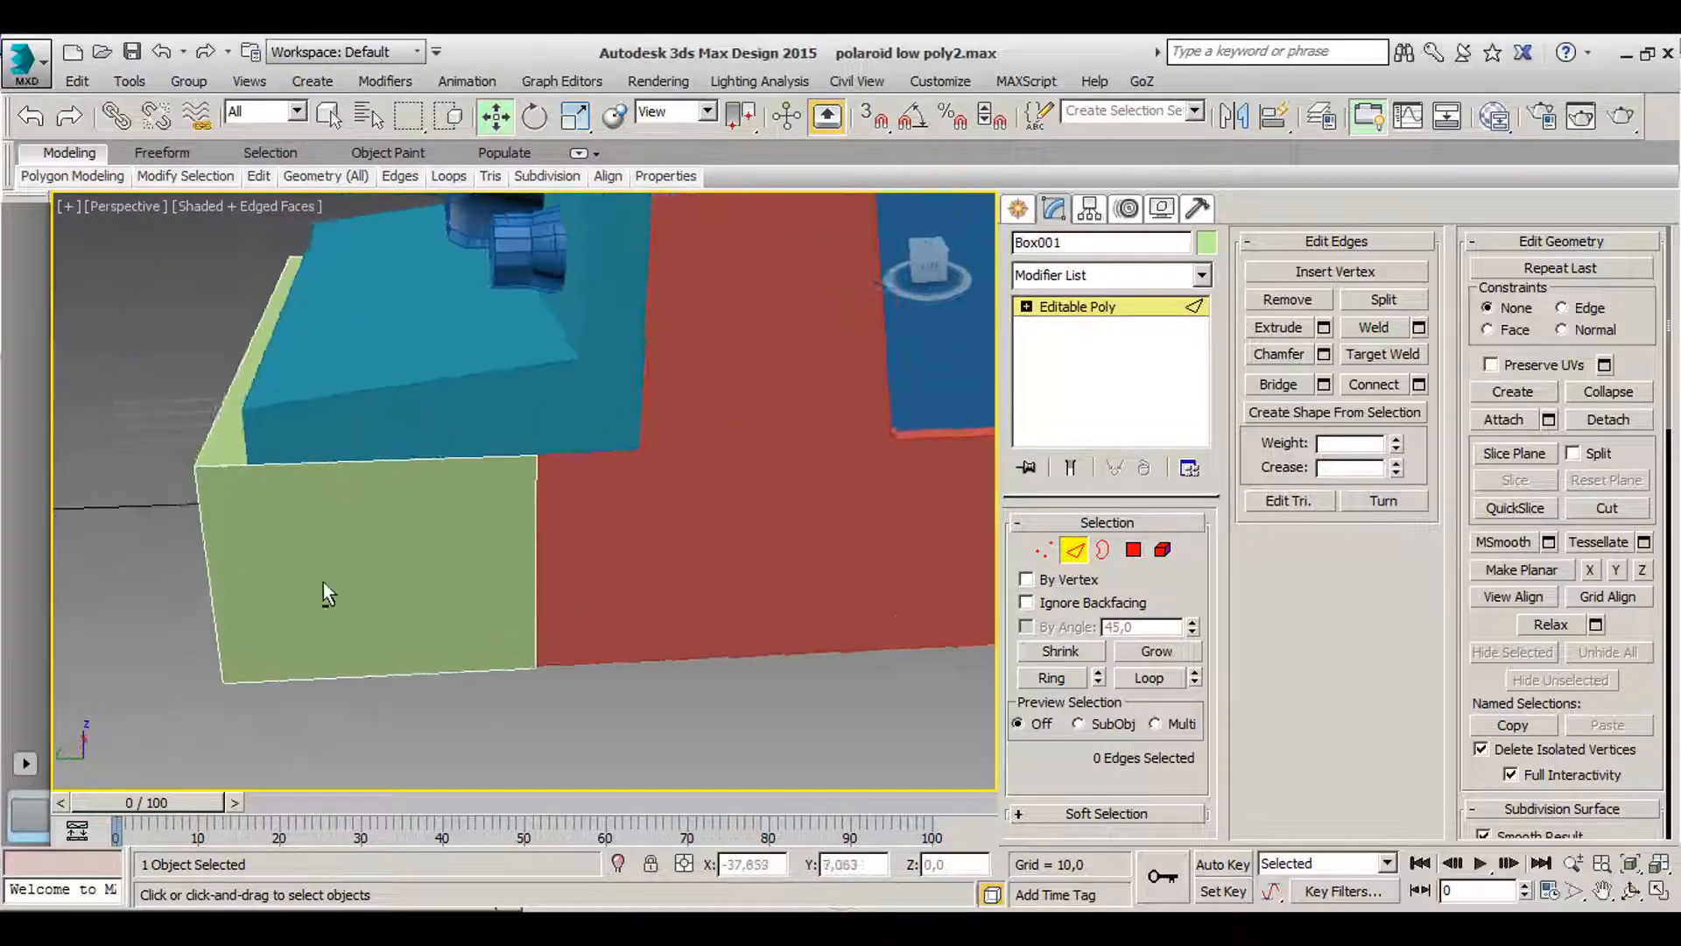
alt+middle_drag(323, 581, 397, 568)
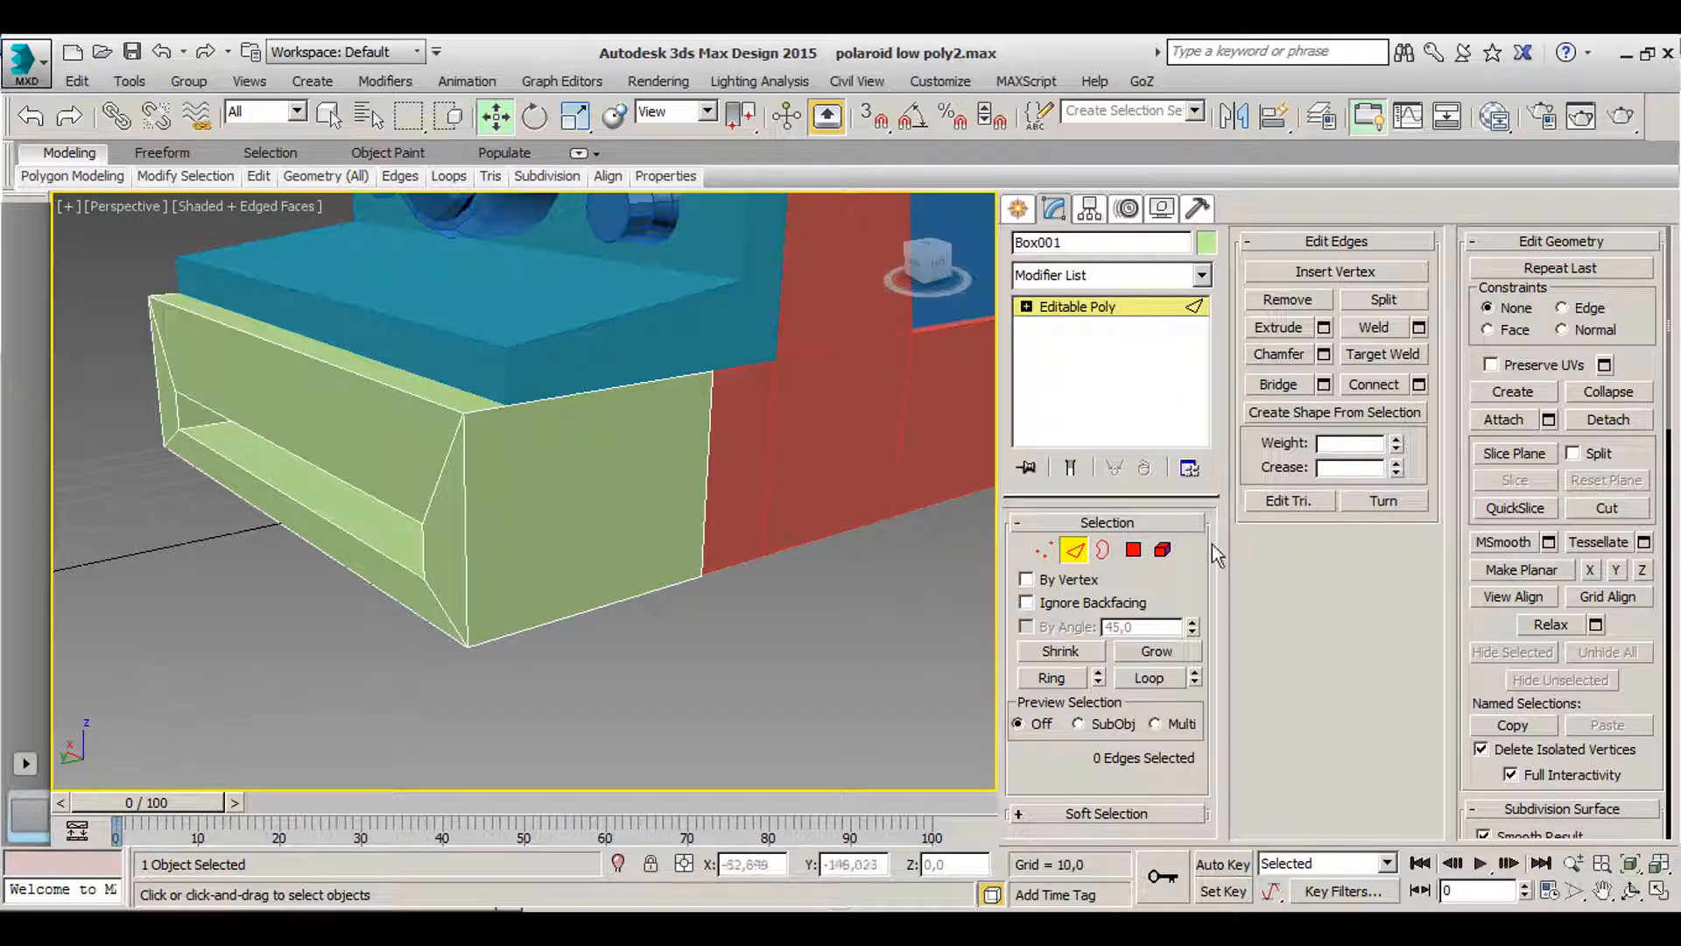
click(494, 407)
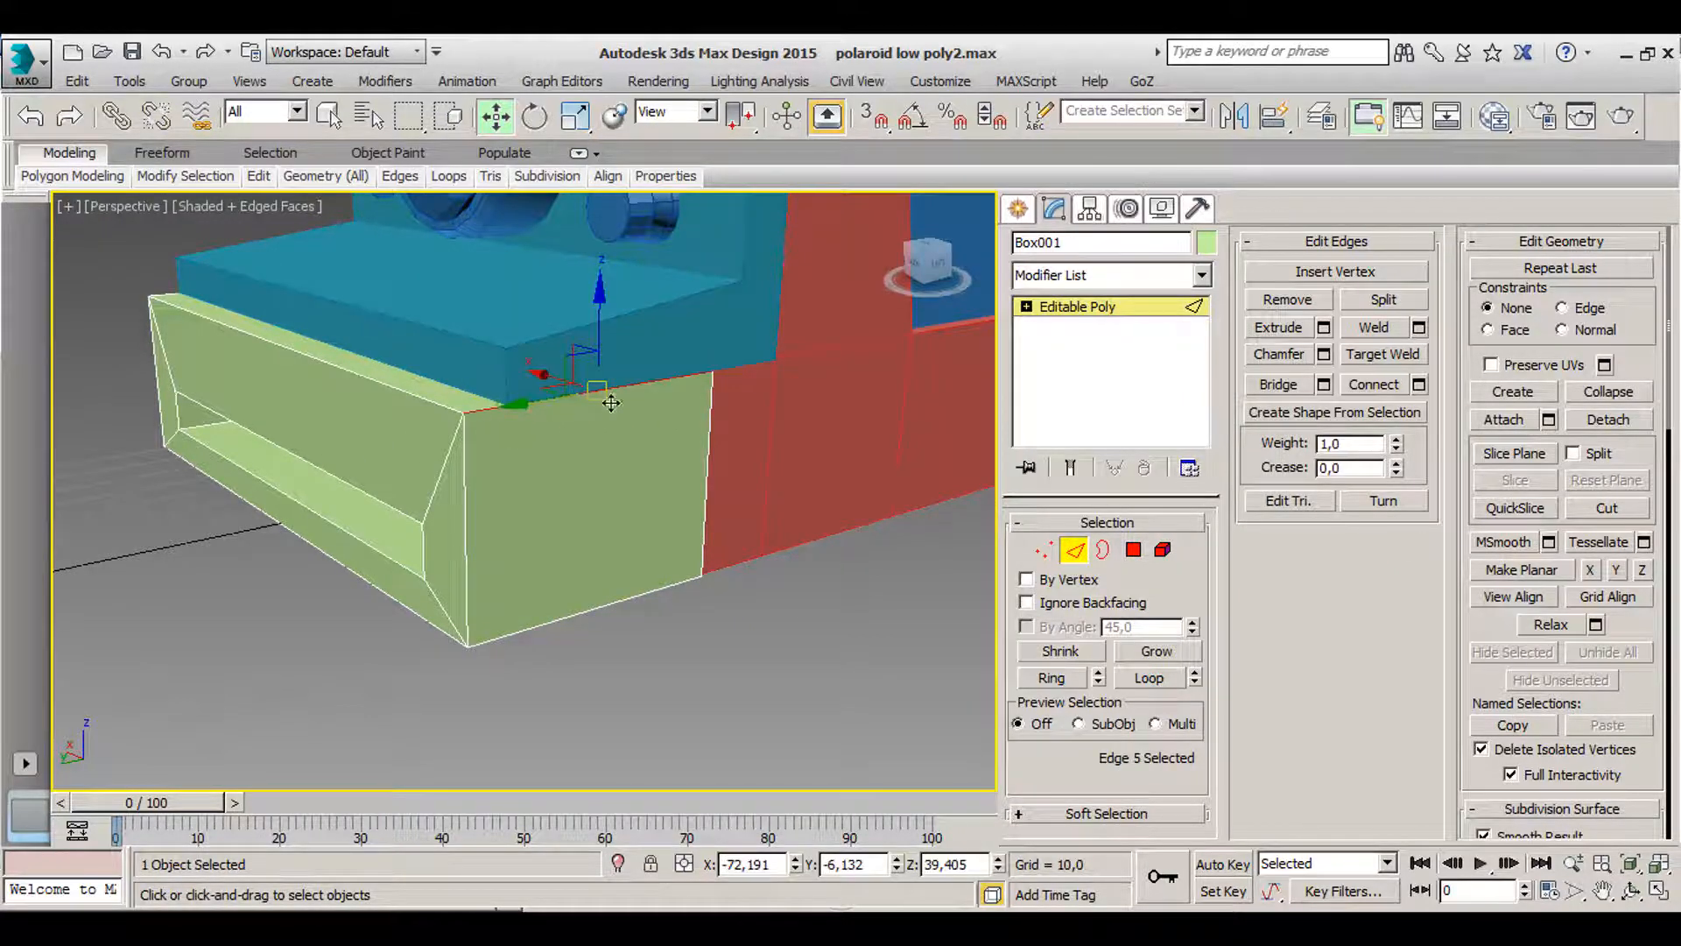
shift+click(561, 619)
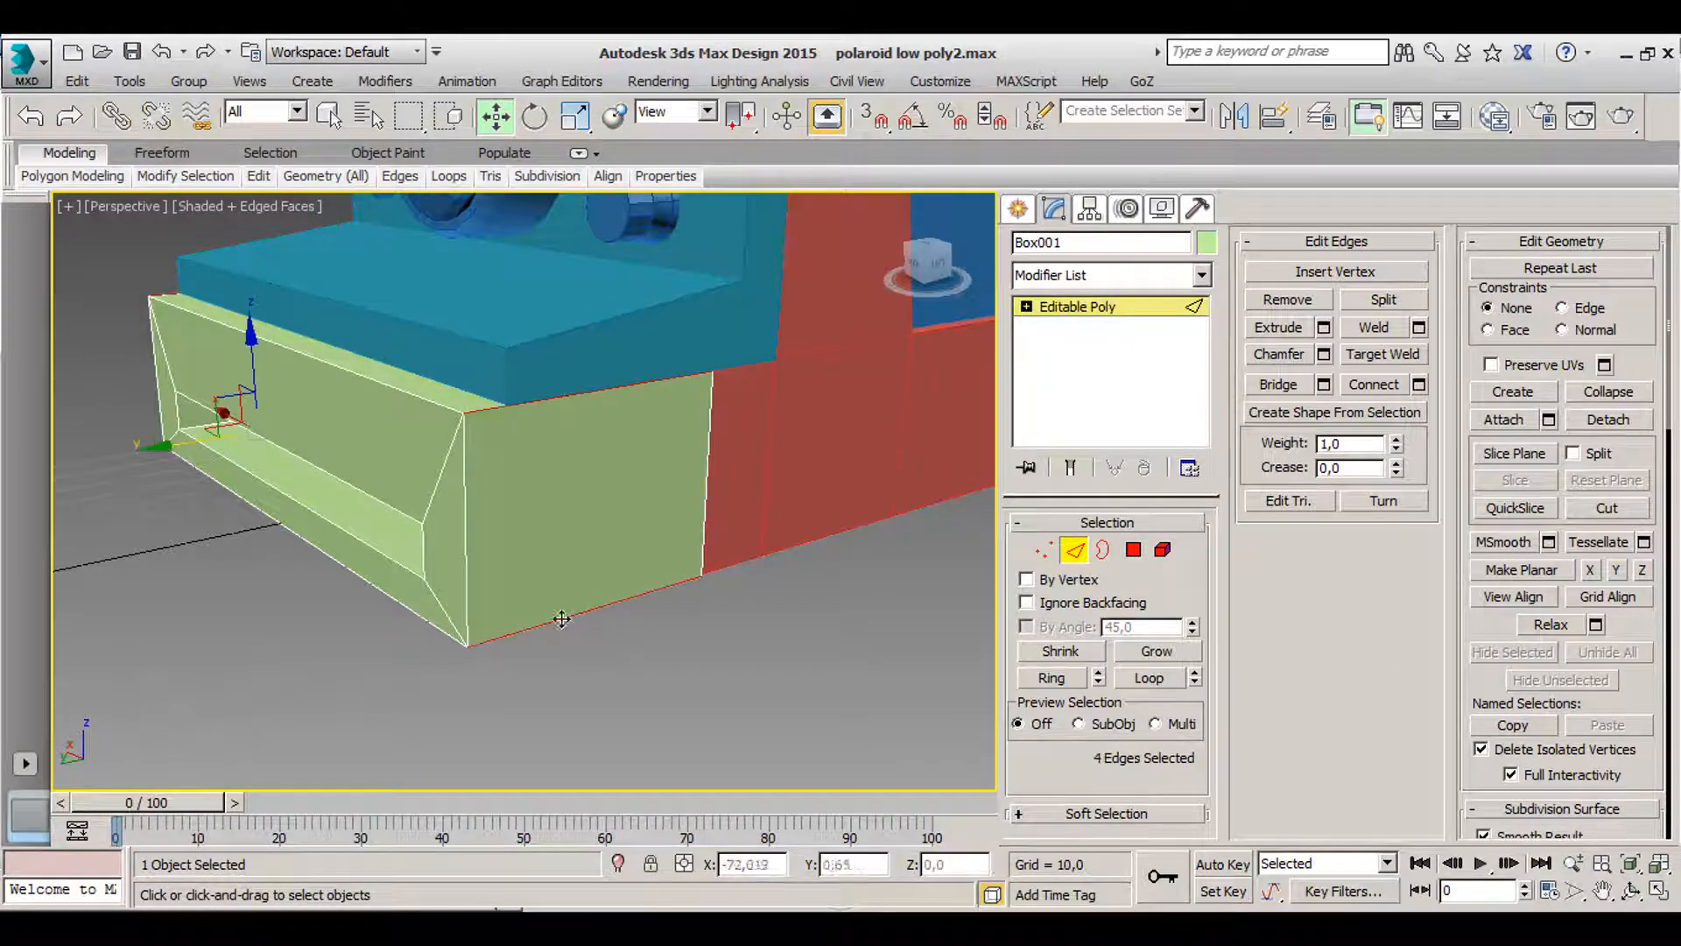
alt+middle_drag(464, 621, 676, 613)
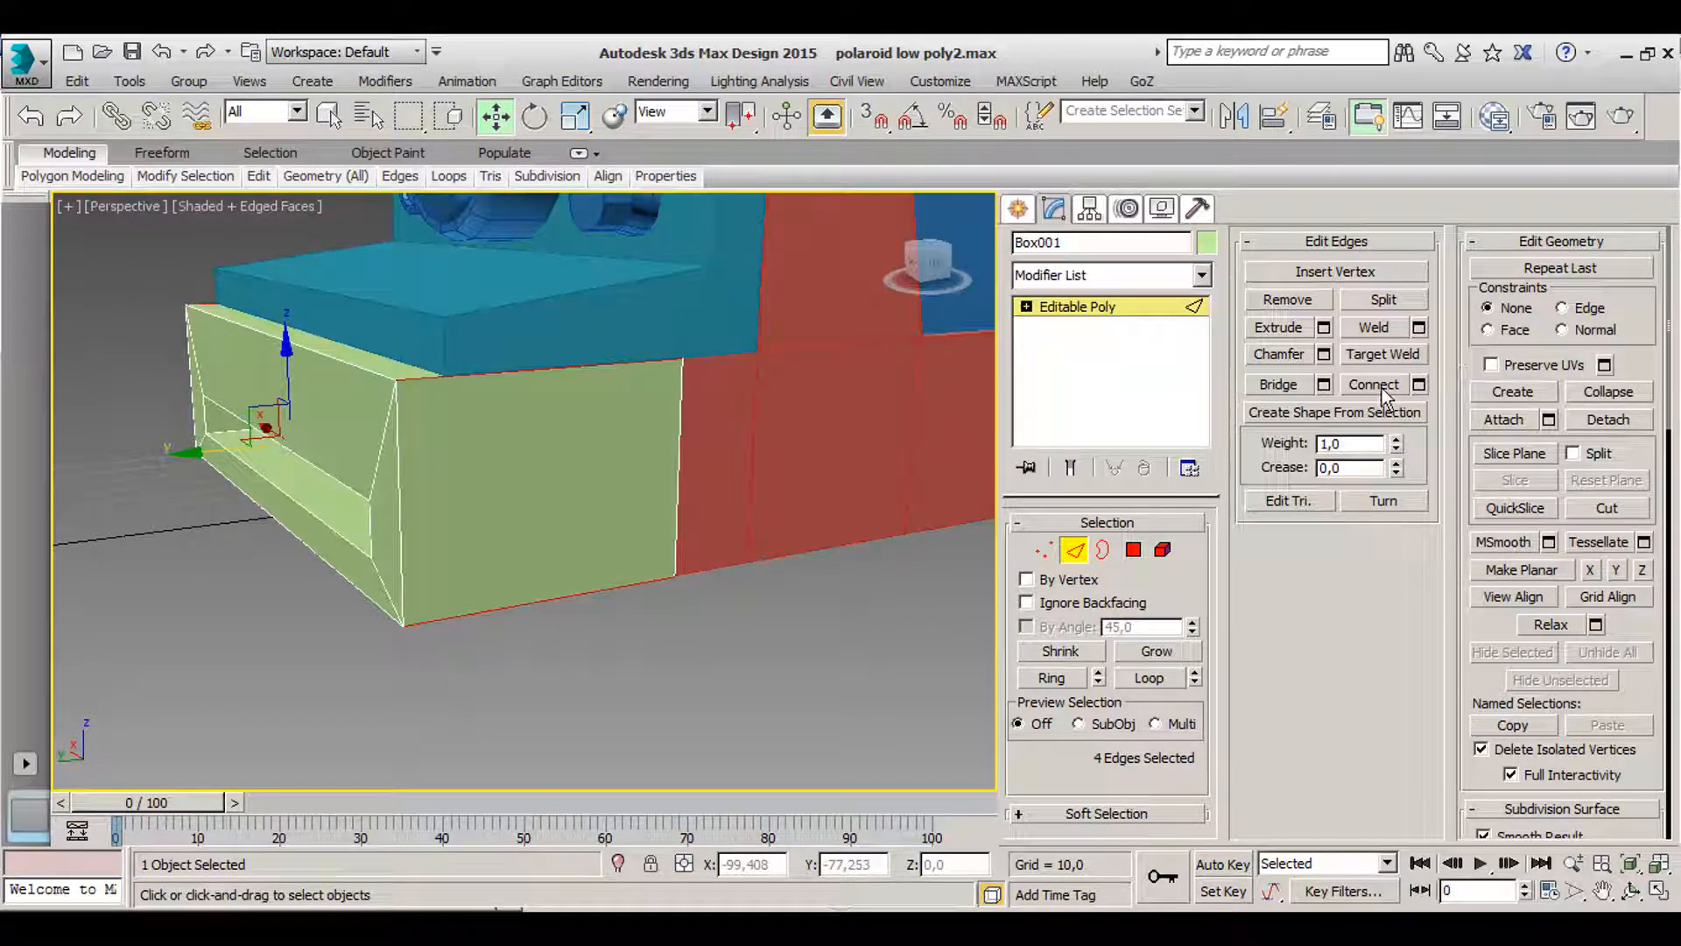
click(1419, 385)
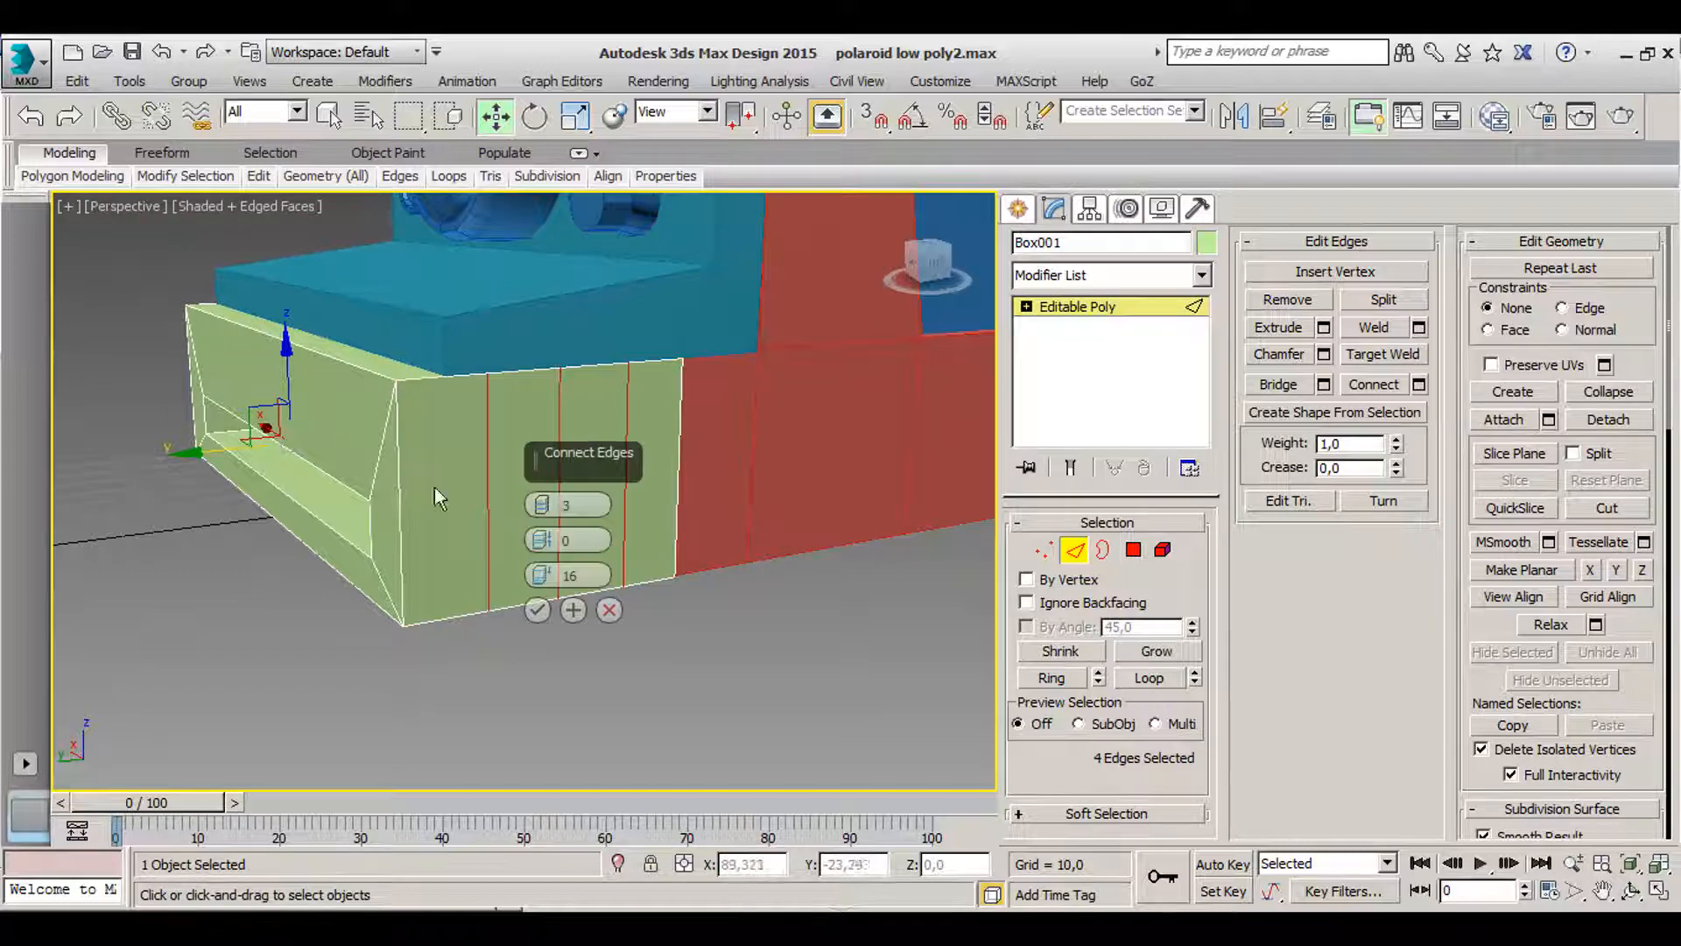
drag(542, 504, 544, 512)
drag(543, 575, 469, 159)
click(609, 610)
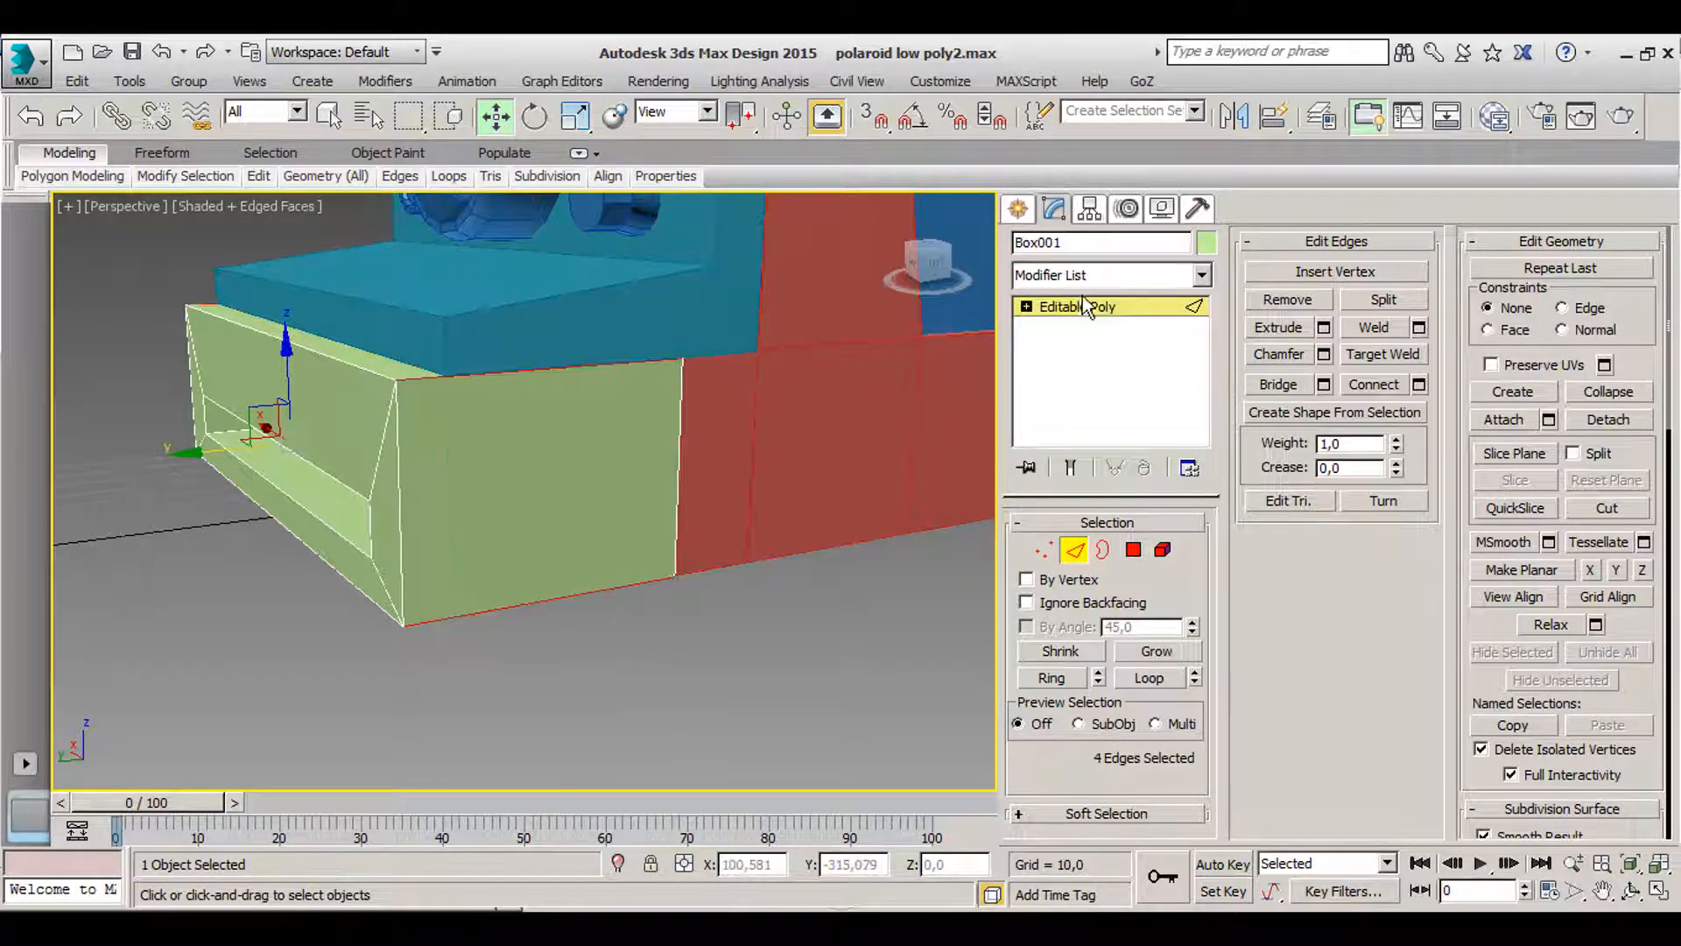
- Apply a TurboSmooth modifier to the light green box, inspect the smoothed shape and disable the modifier
click(1069, 272)
text(turbo)
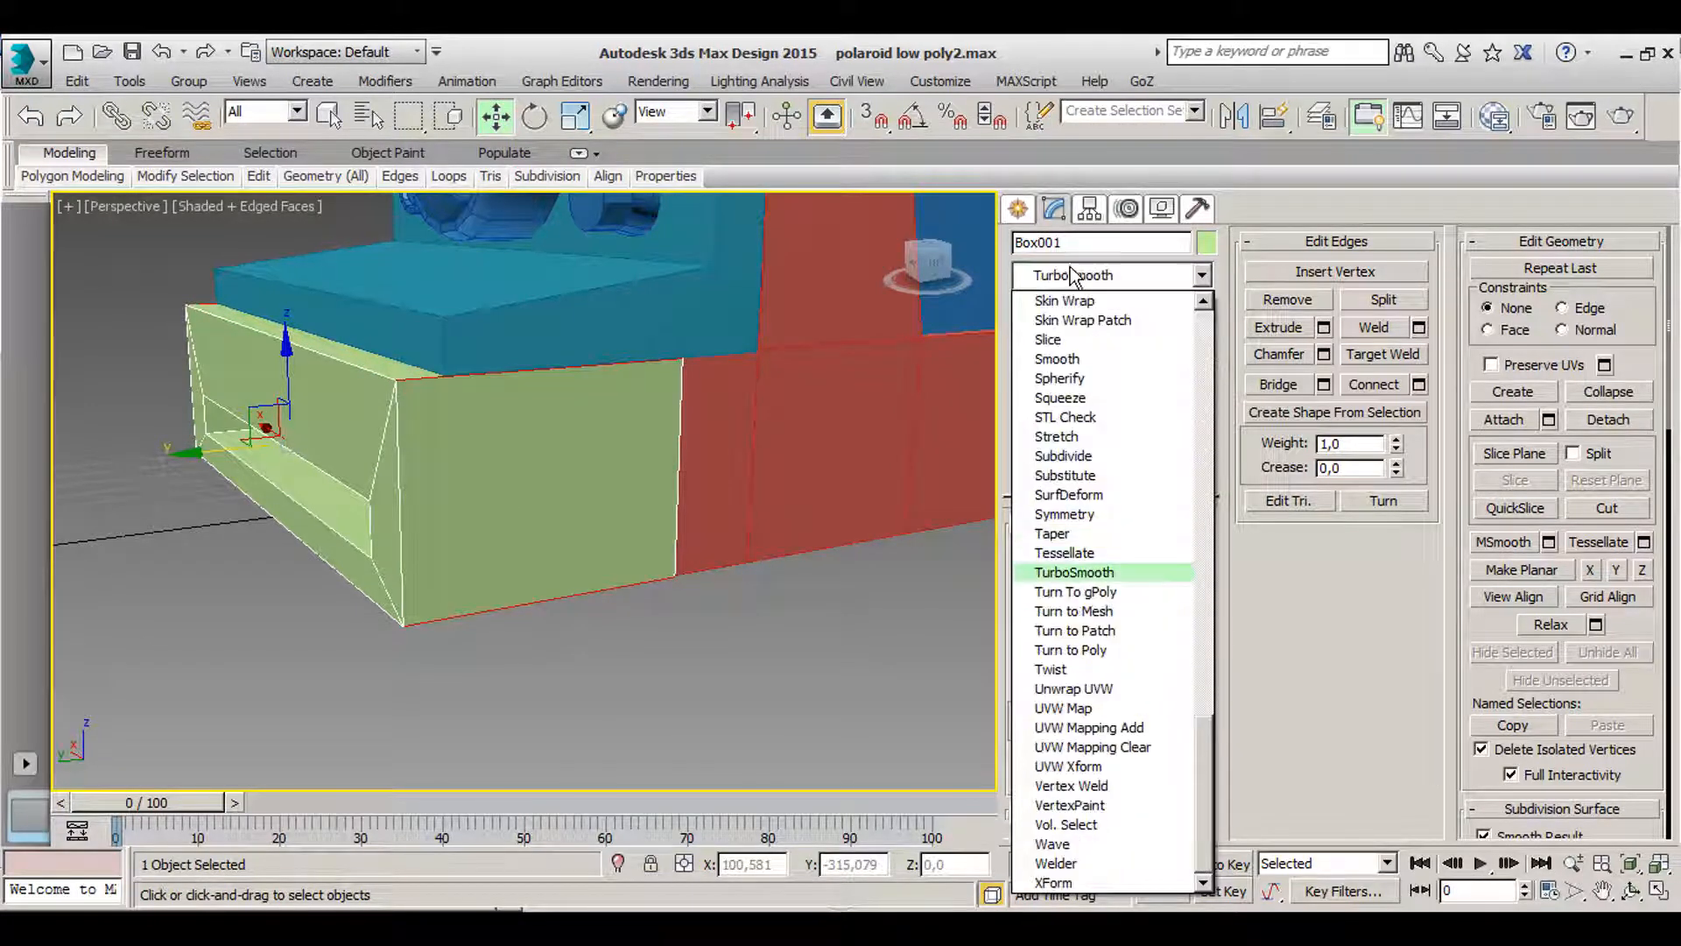
click(1082, 574)
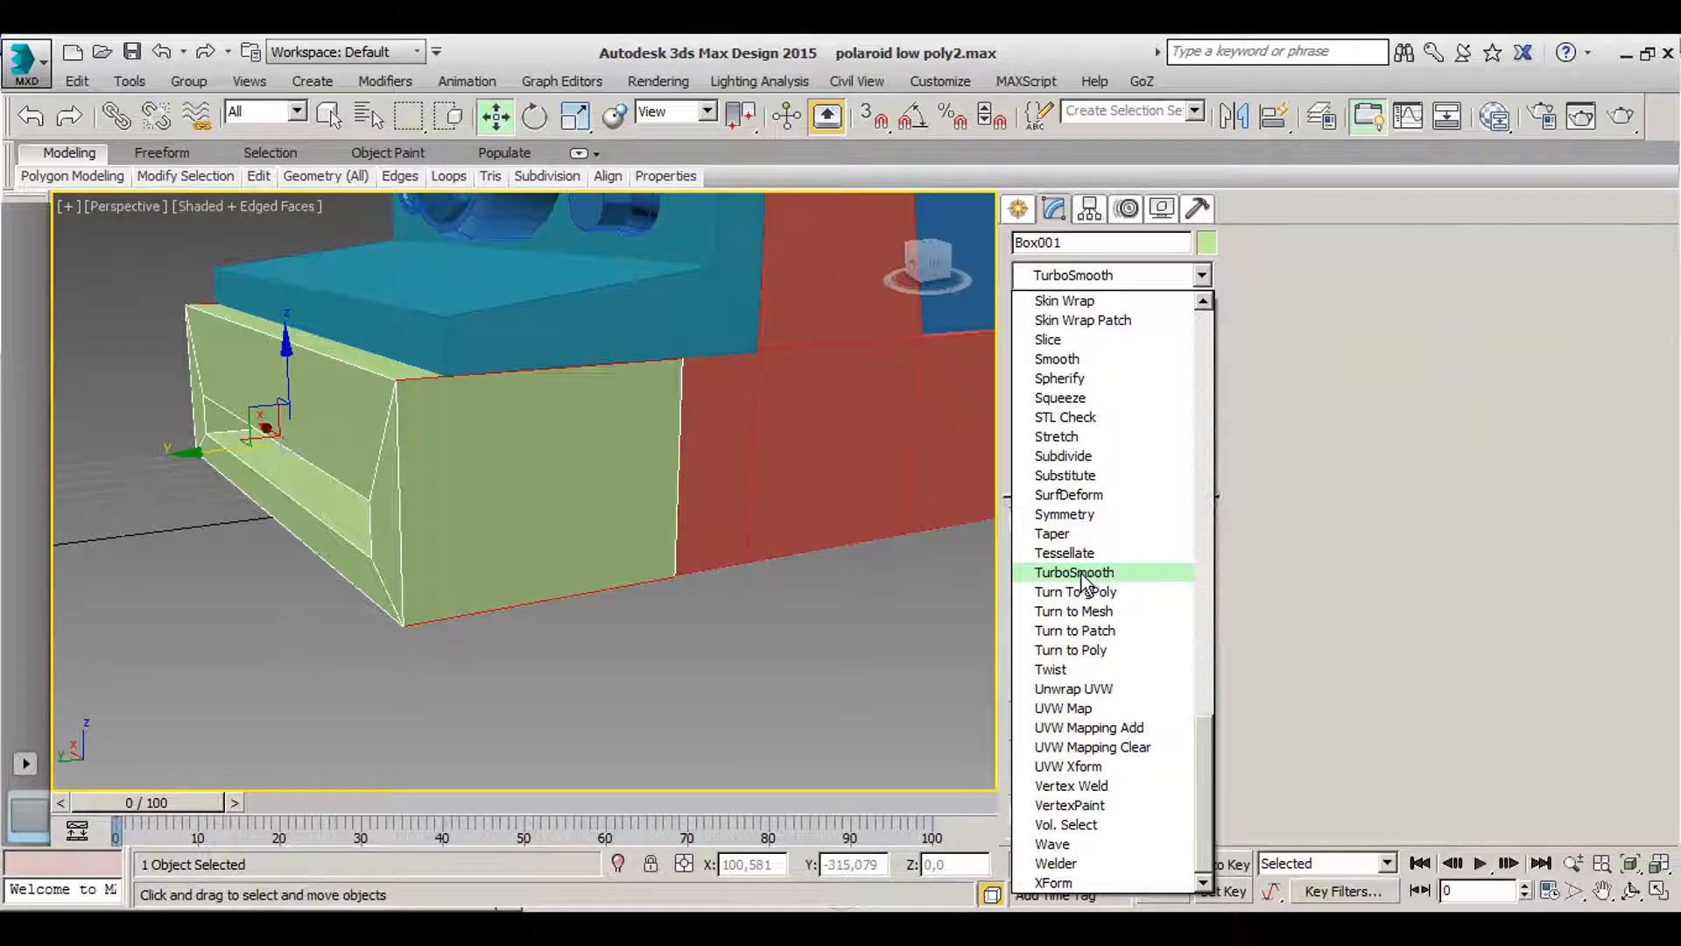
click(355, 632)
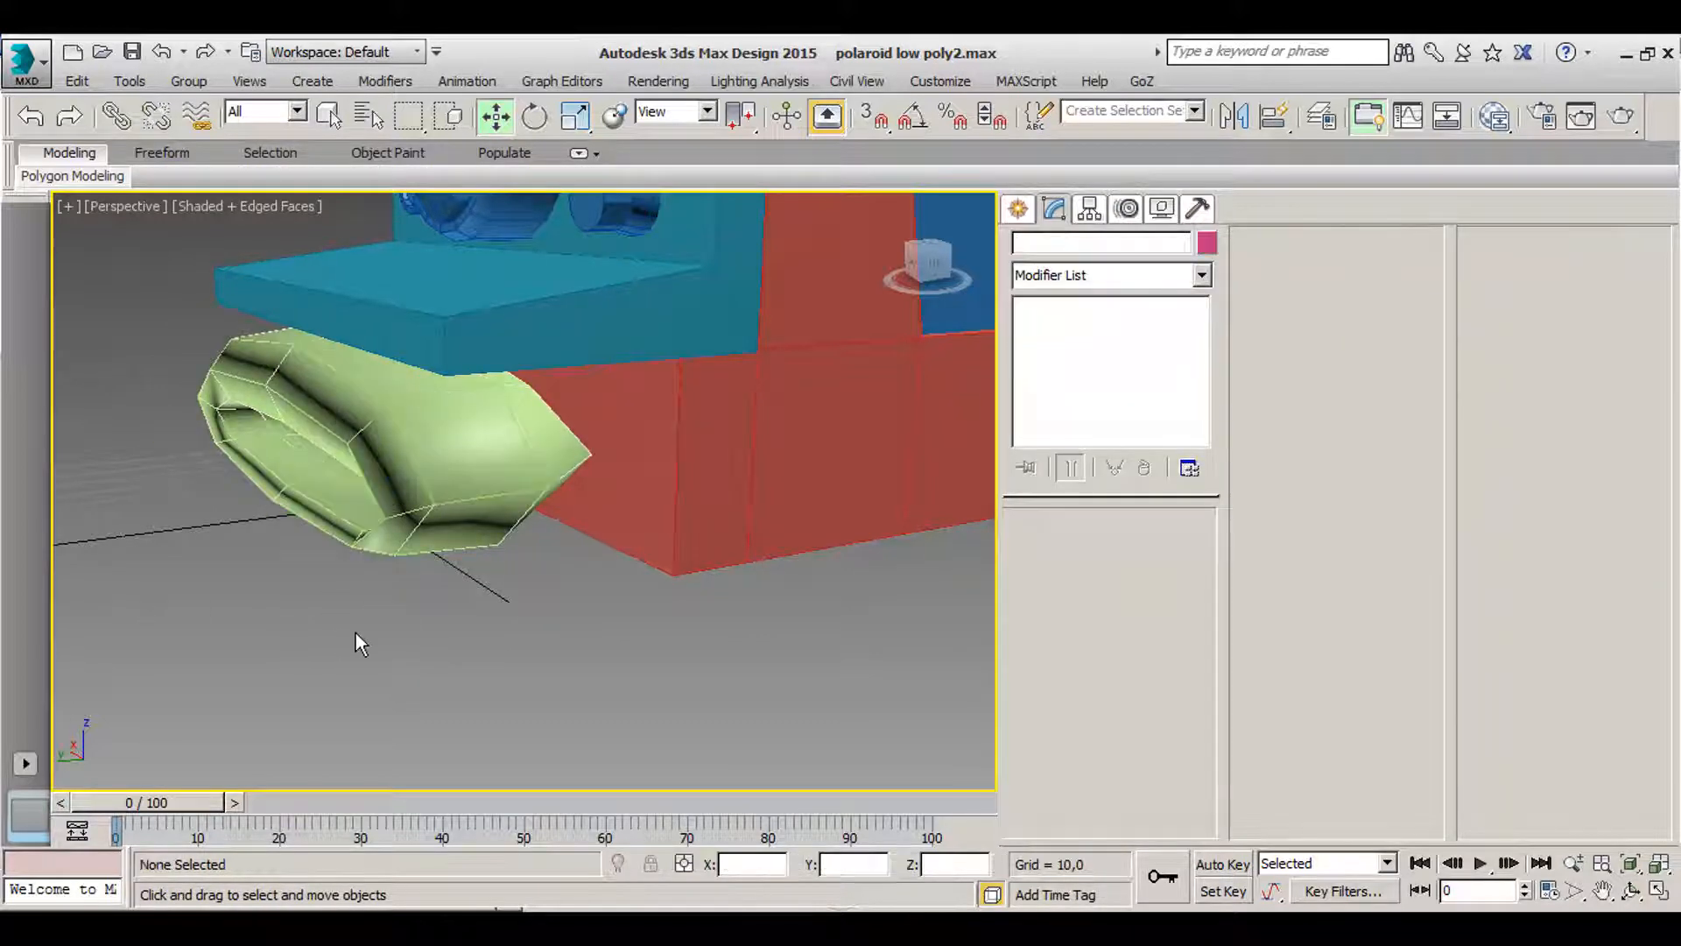
click(424, 464)
click(1029, 305)
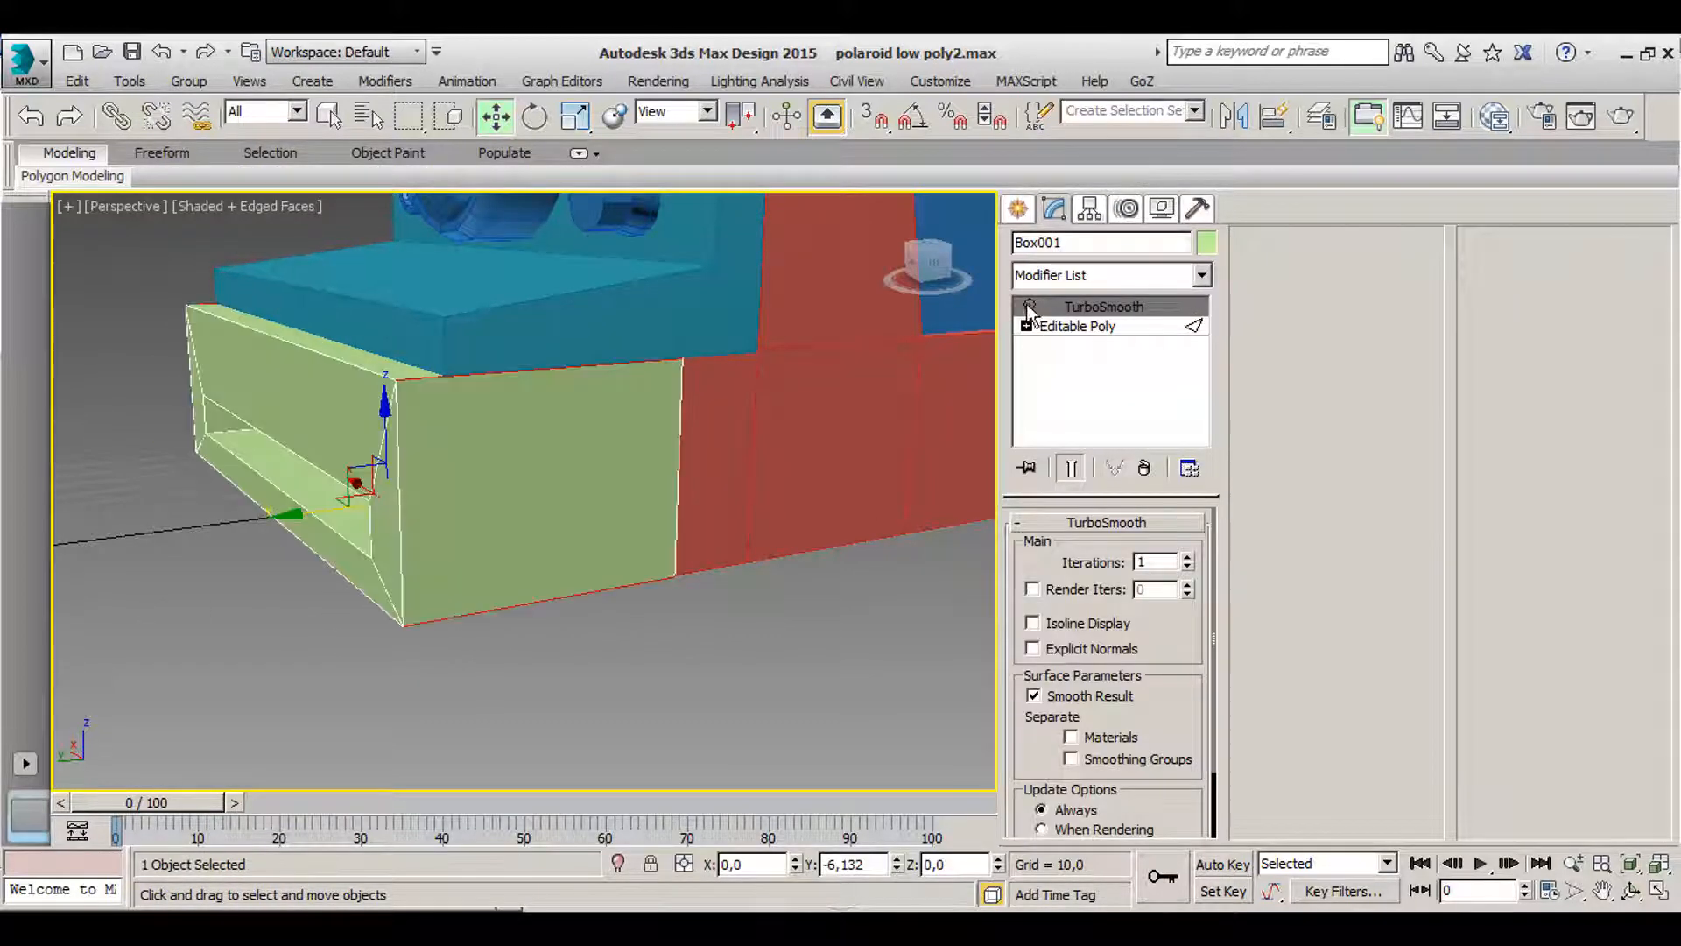
- Connect the box's four front-to-back edges with 1 segment, pinch 8 and slide -91, placing the loop near the front face
click(1095, 326)
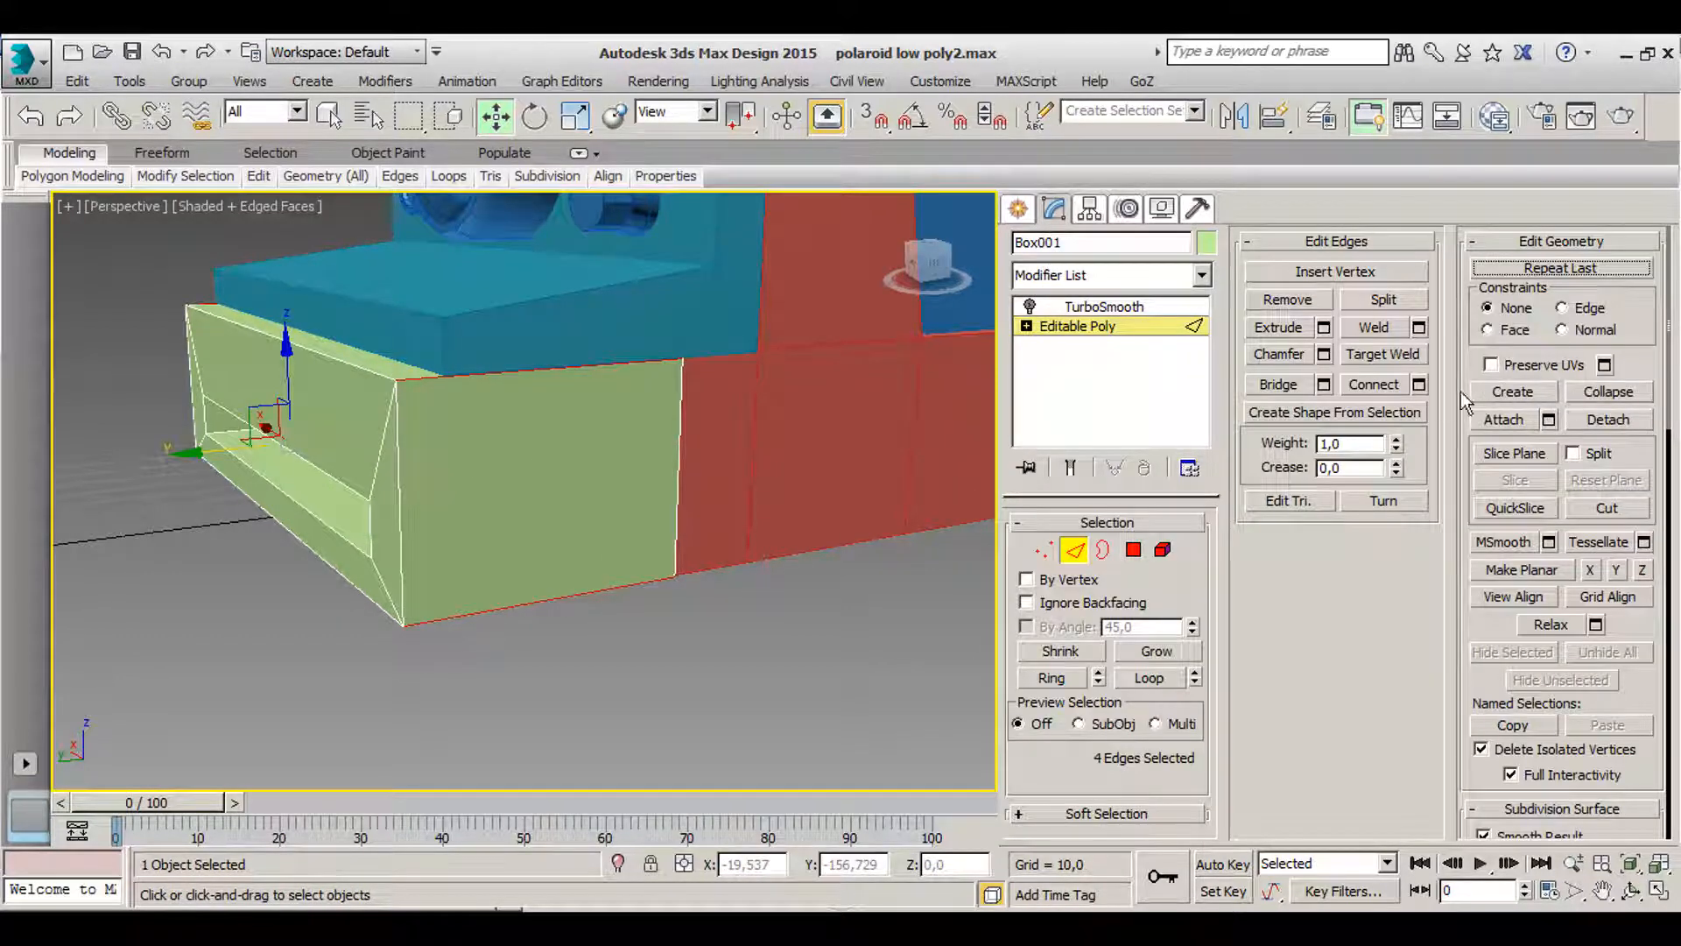
click(1418, 384)
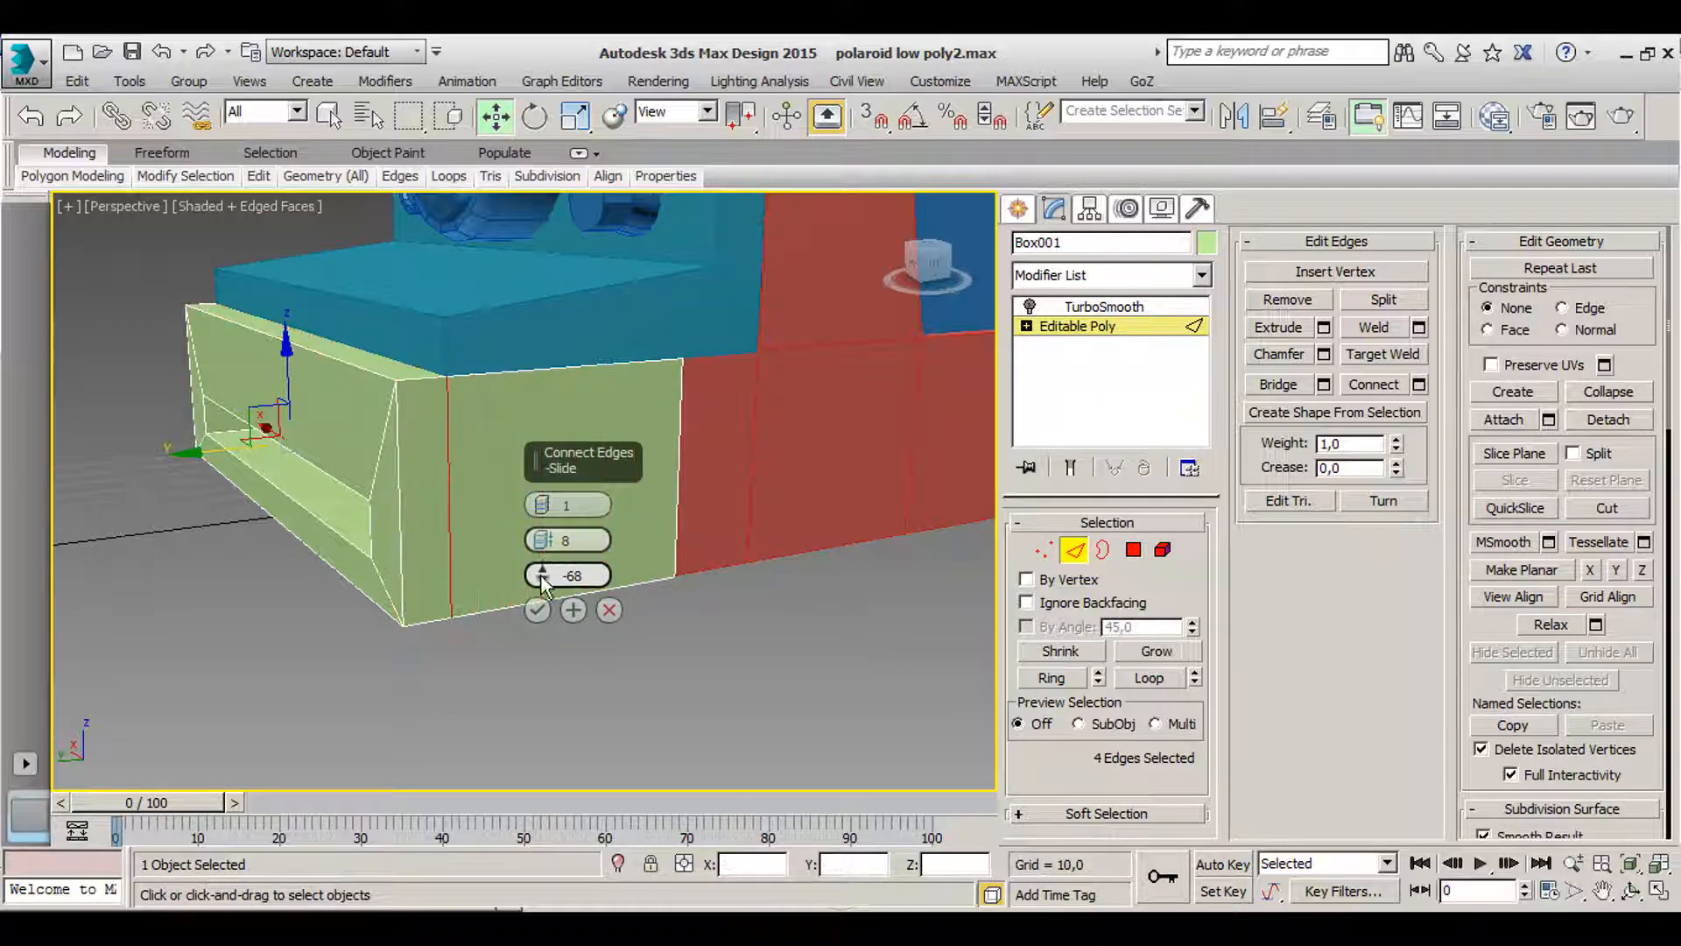
drag(543, 576, 525, 686)
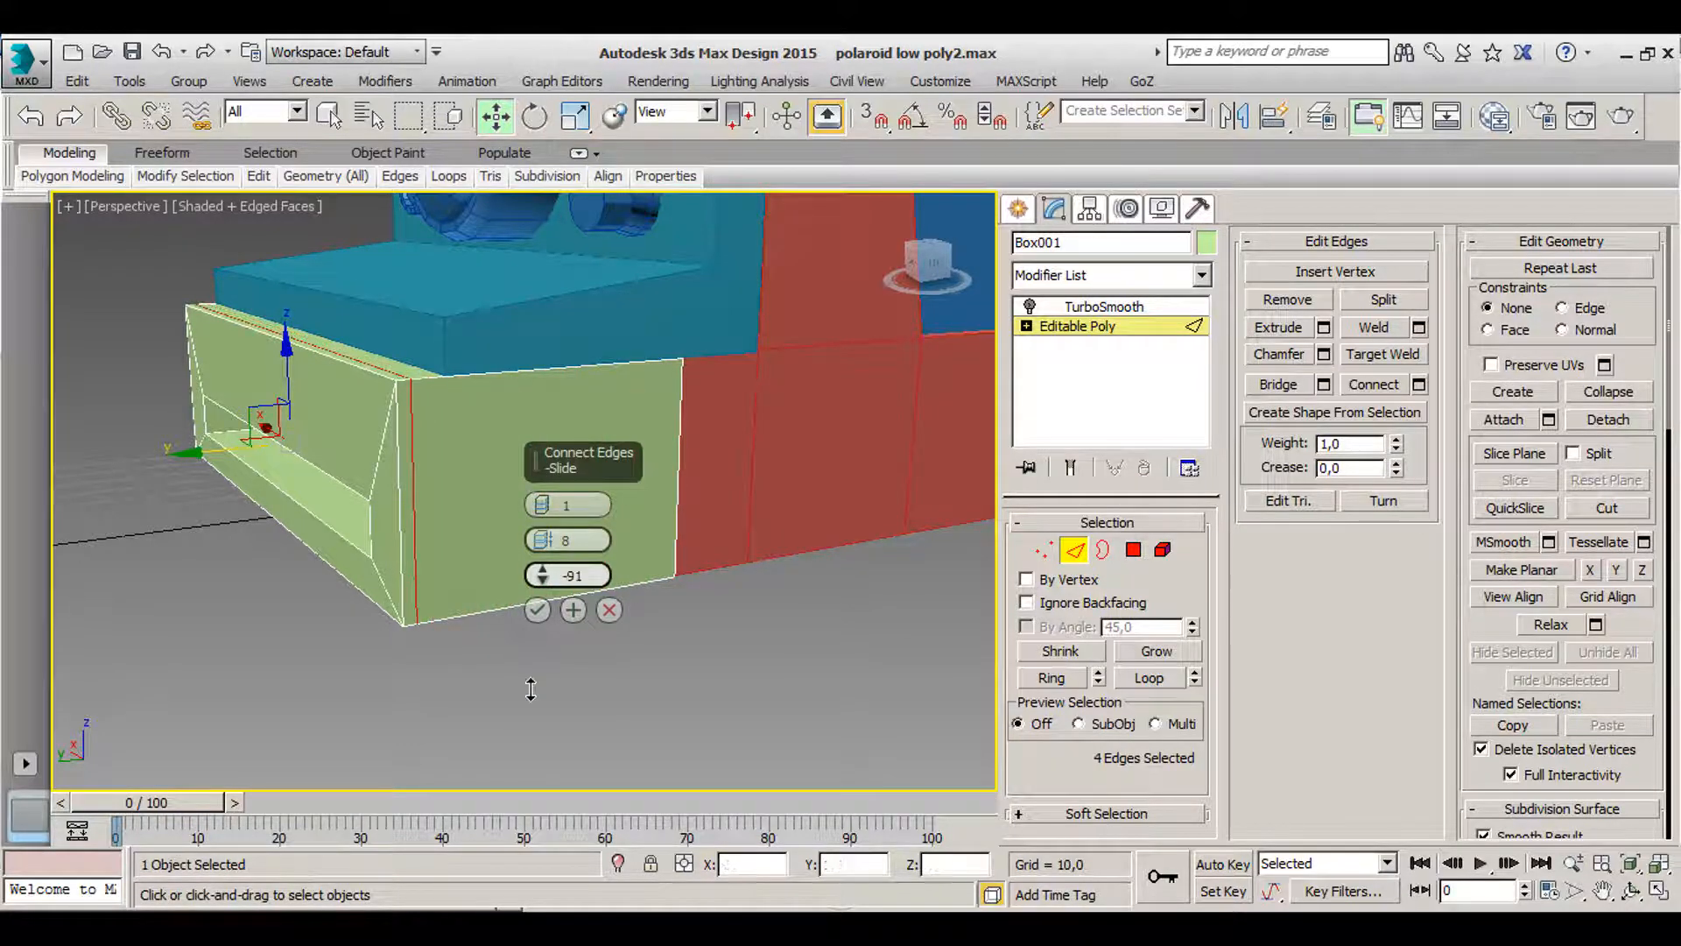
click(536, 610)
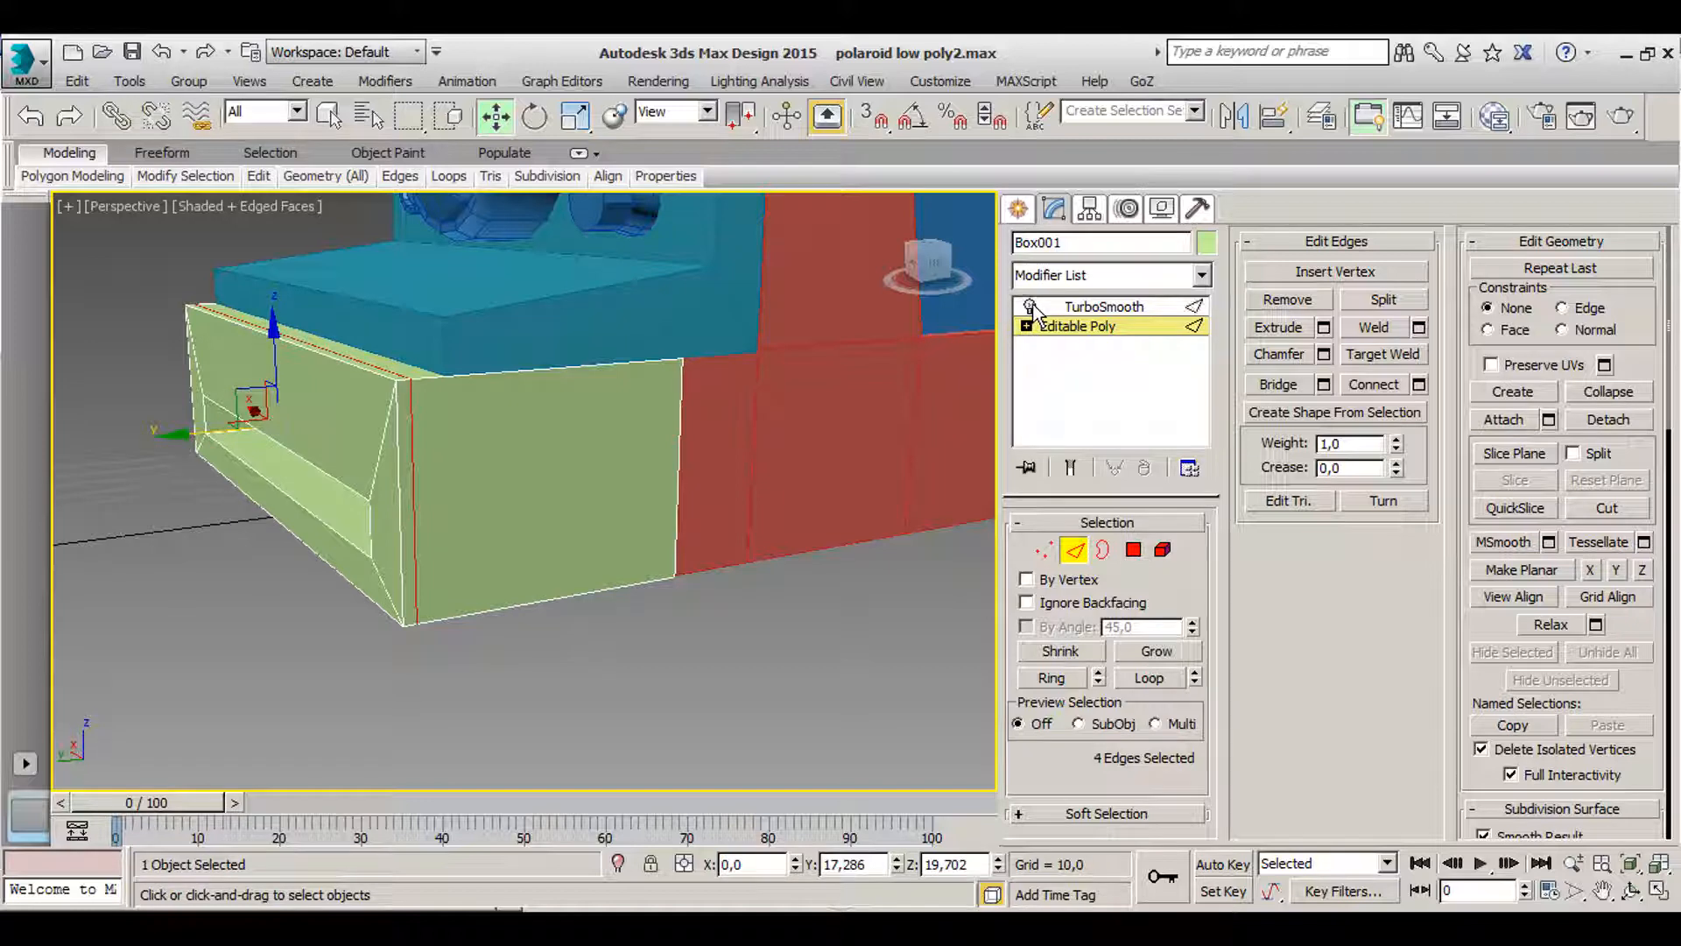
- Preview TurboSmooth on the green box to check the front support loop, and switch the modifier off again
click(1103, 306)
click(540, 536)
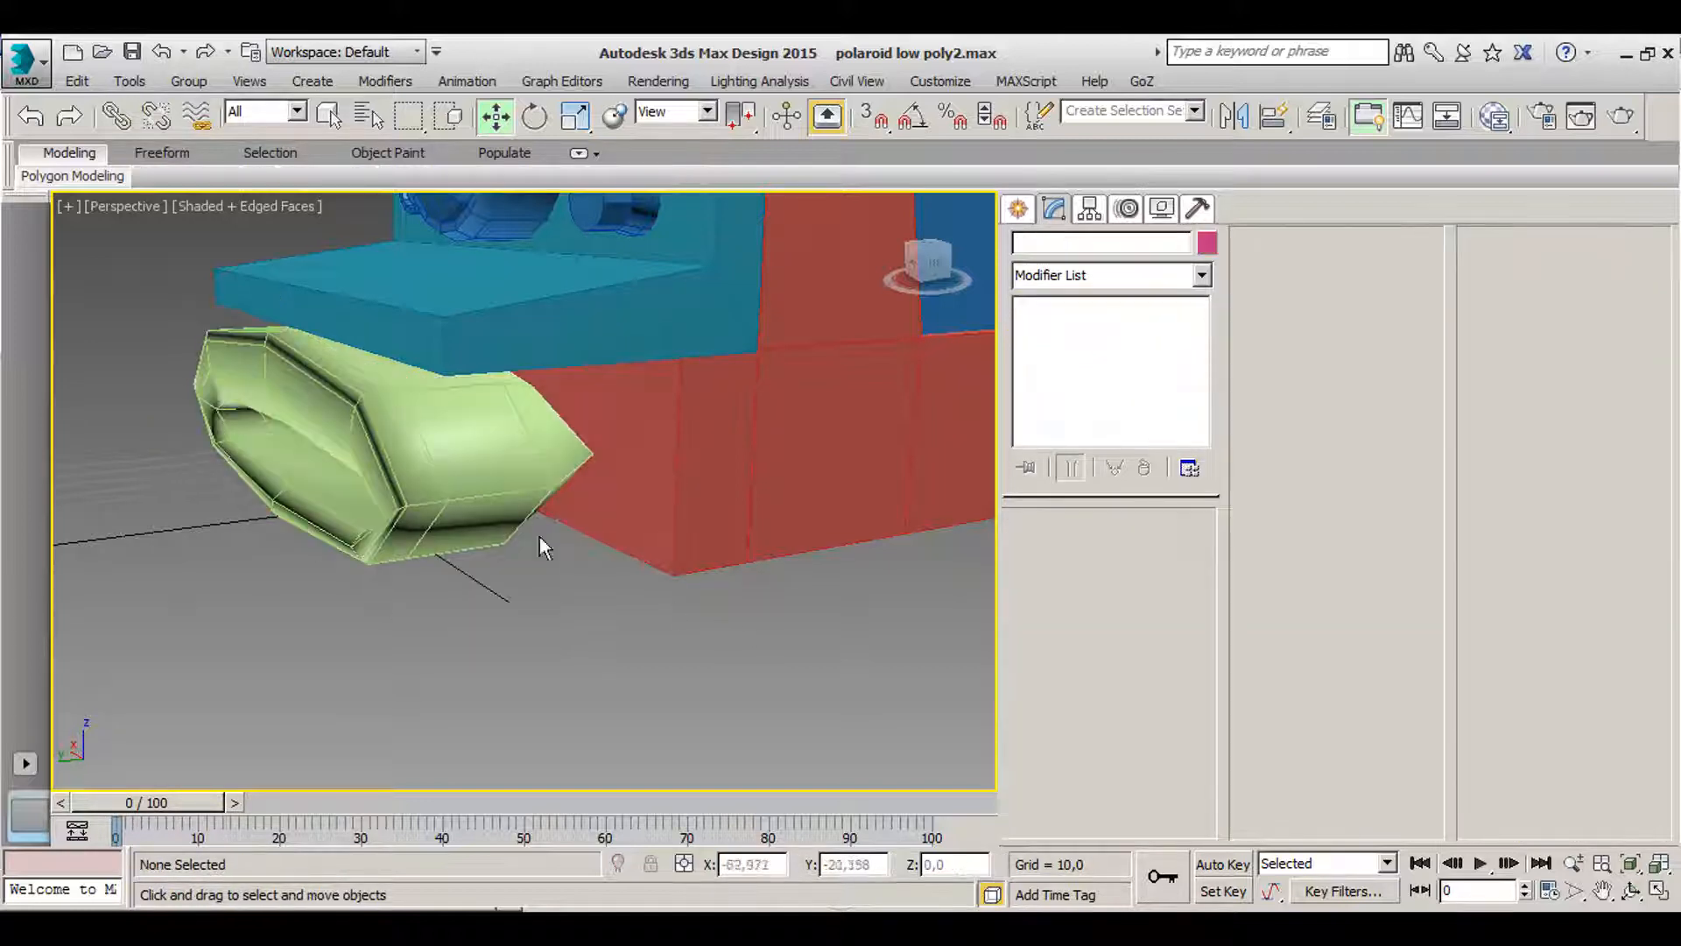
click(512, 560)
click(1030, 306)
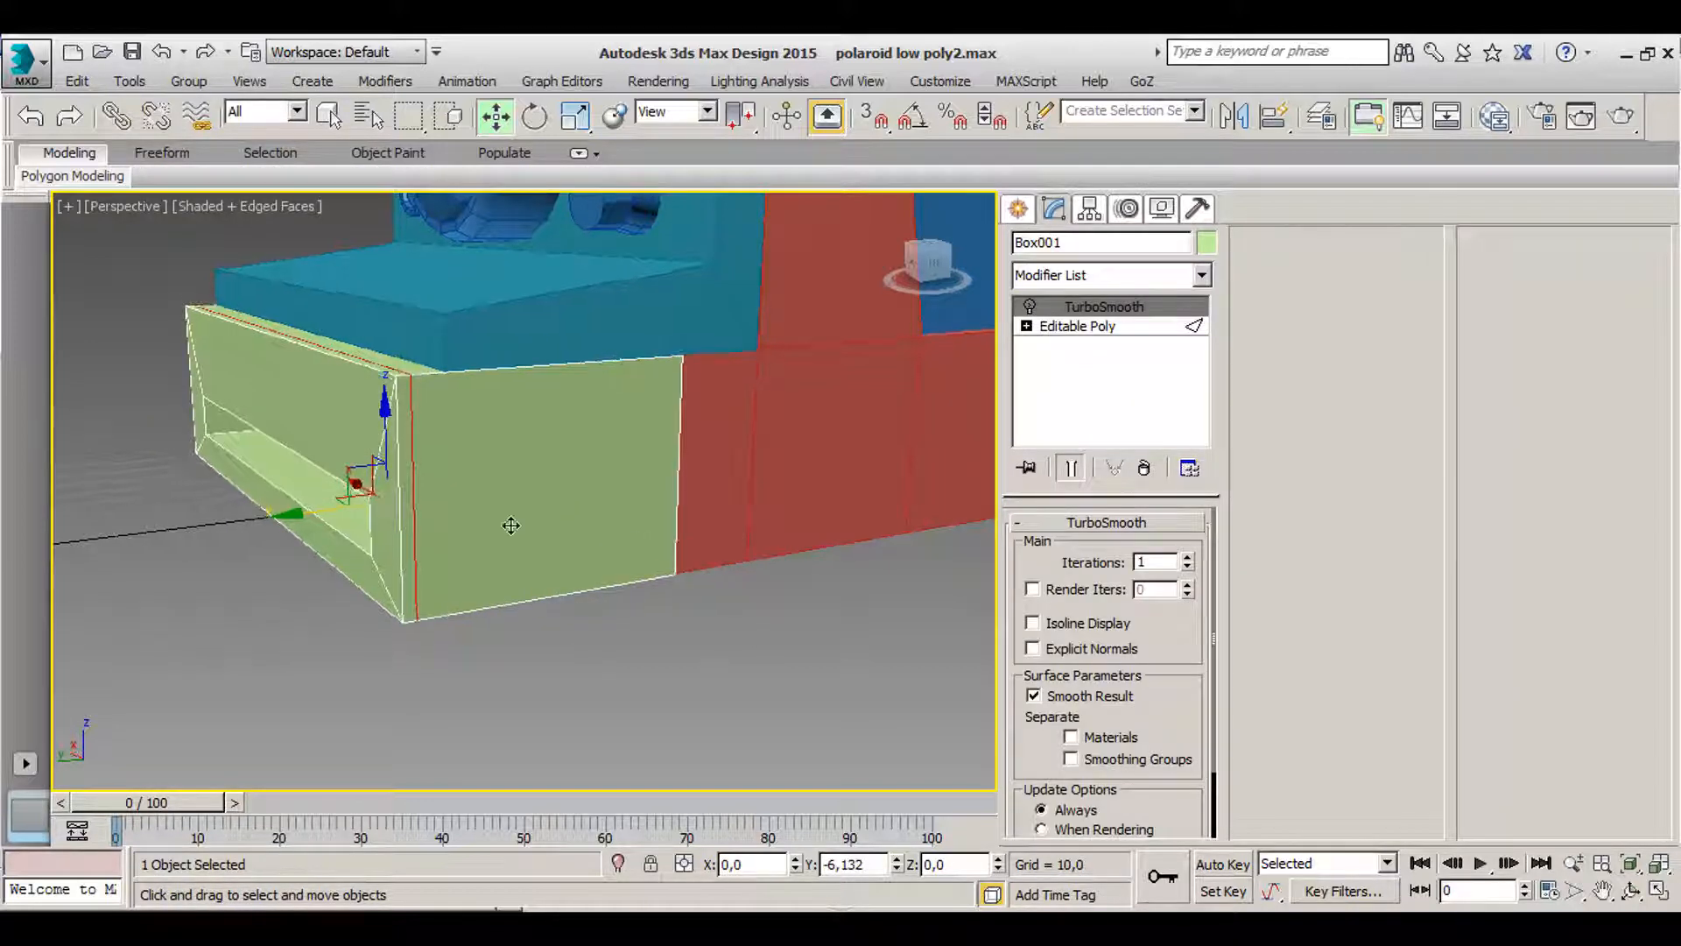
- Connect the box's front-to-back side edges with 1 segment, pinch 8 and slide -91, placing the loop near the rear
click(1093, 329)
alt+middle_drag(571, 564, 443, 543)
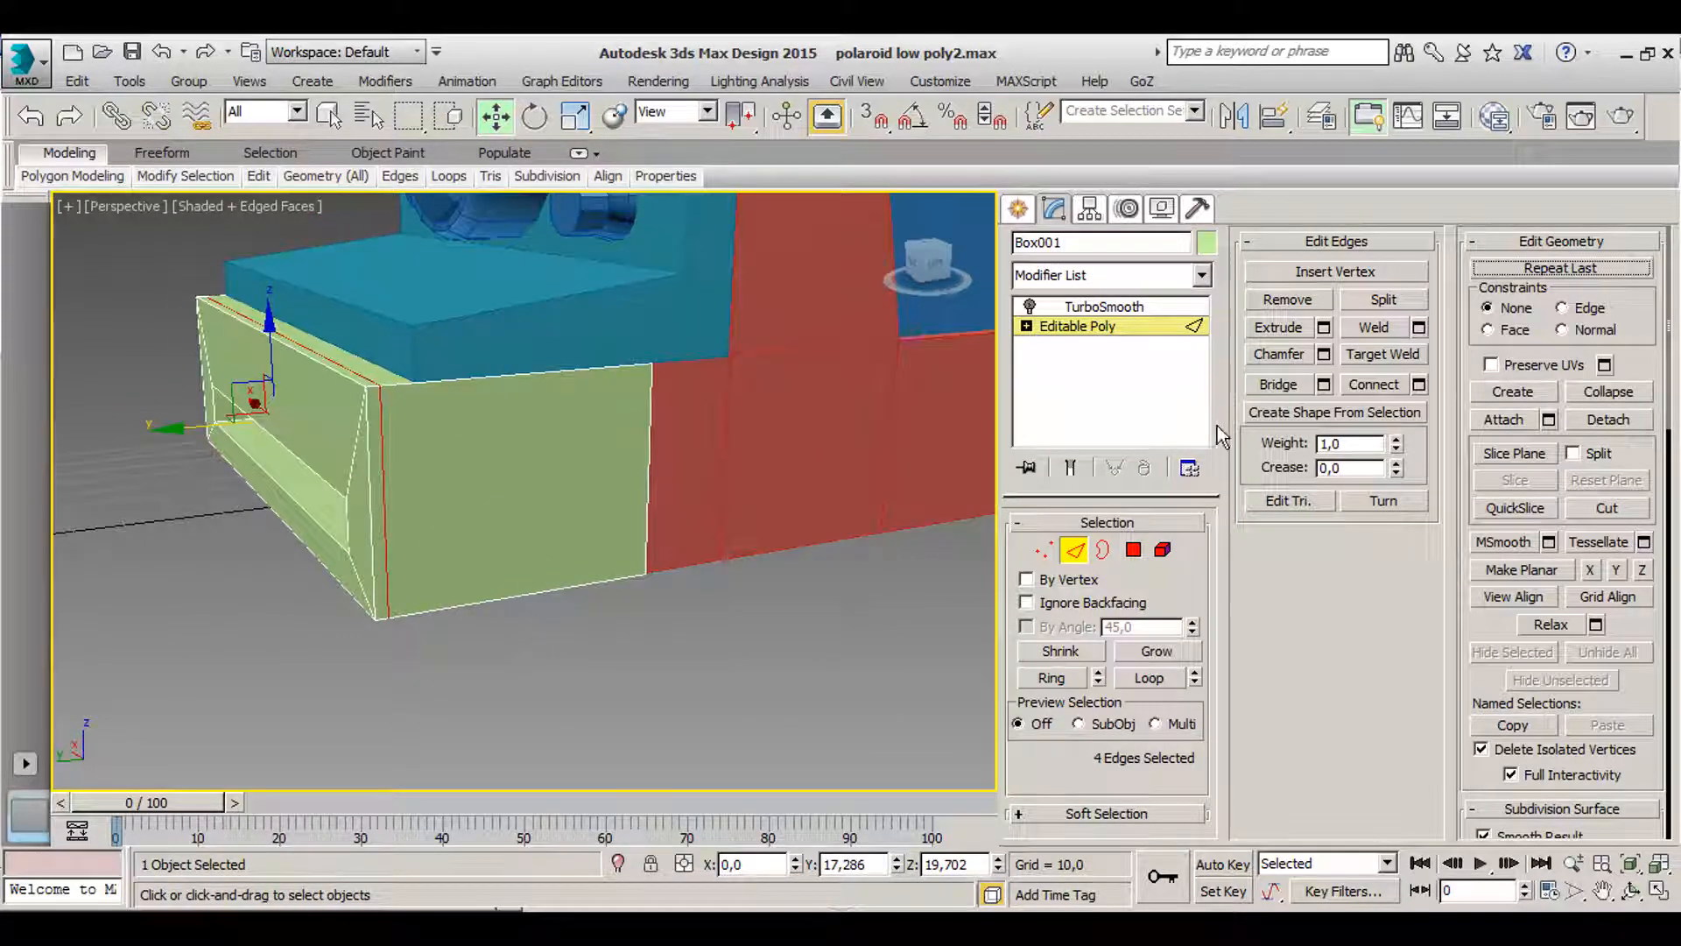
click(637, 367)
double_click(604, 566)
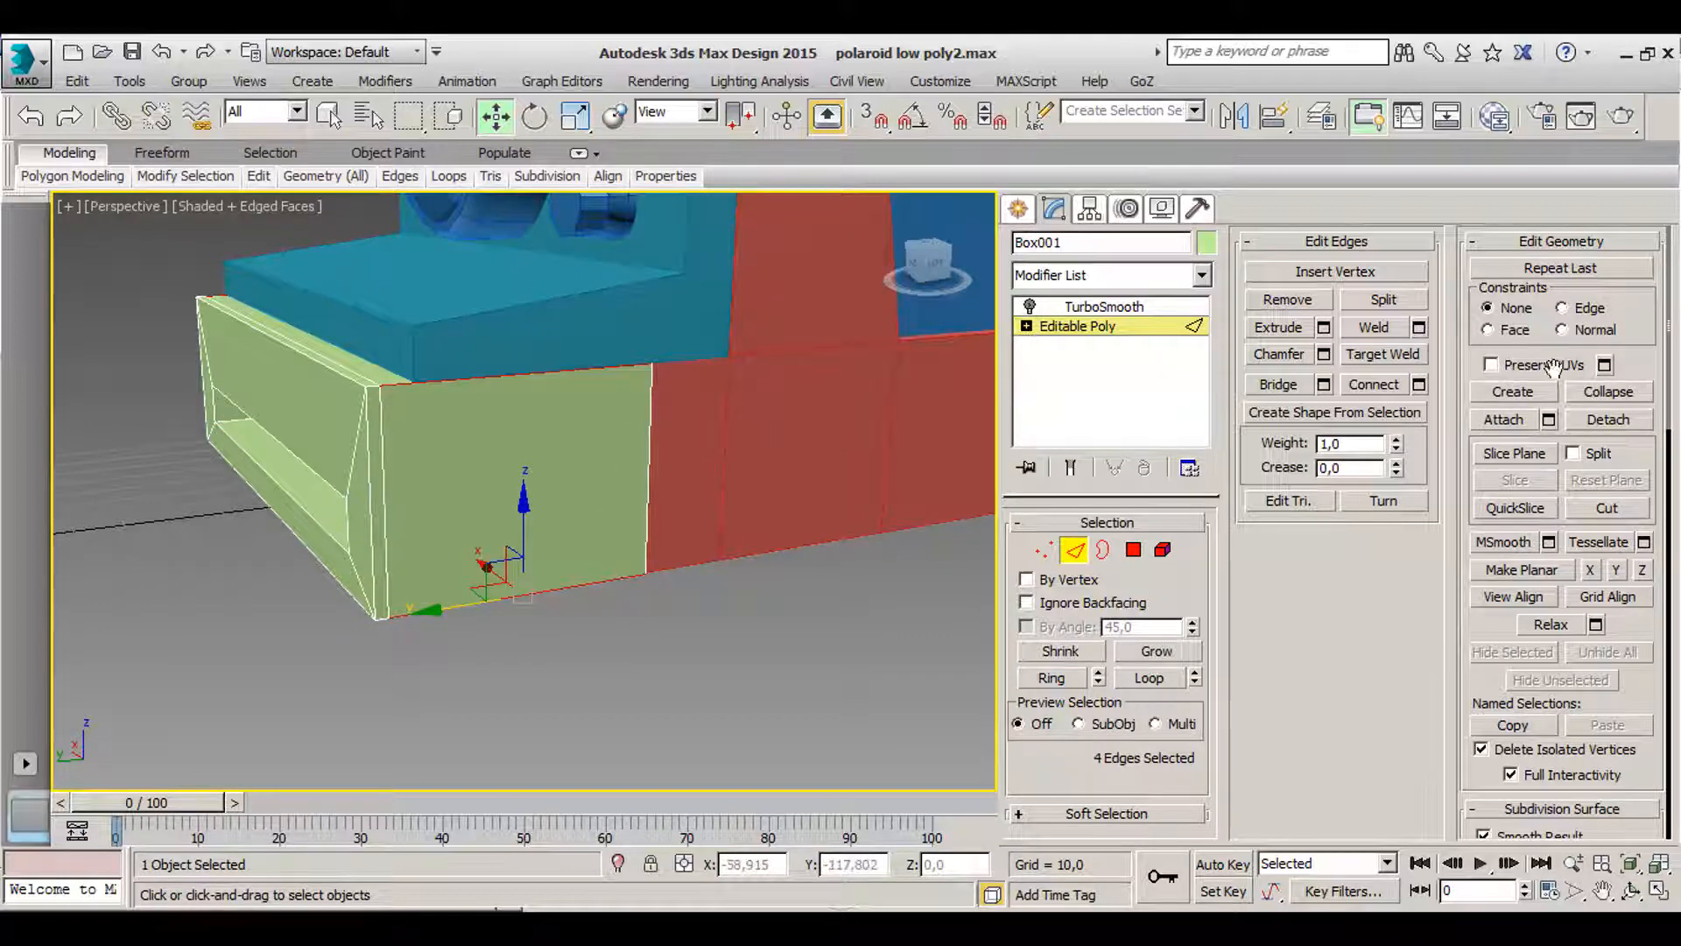
click(1418, 384)
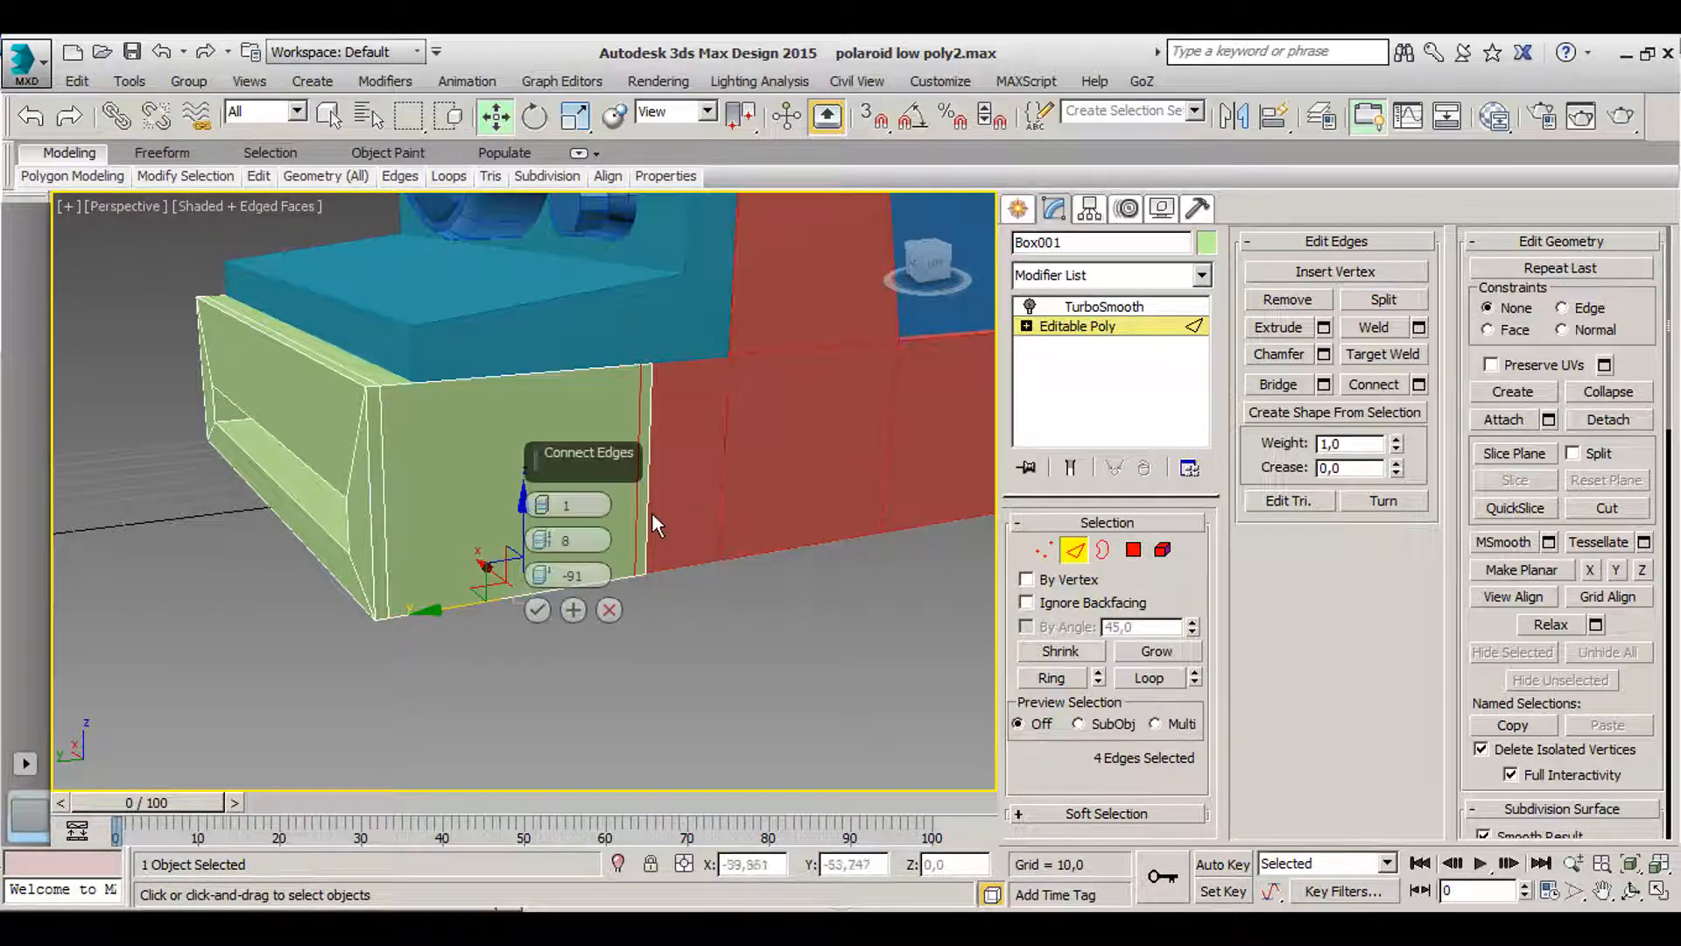
click(537, 610)
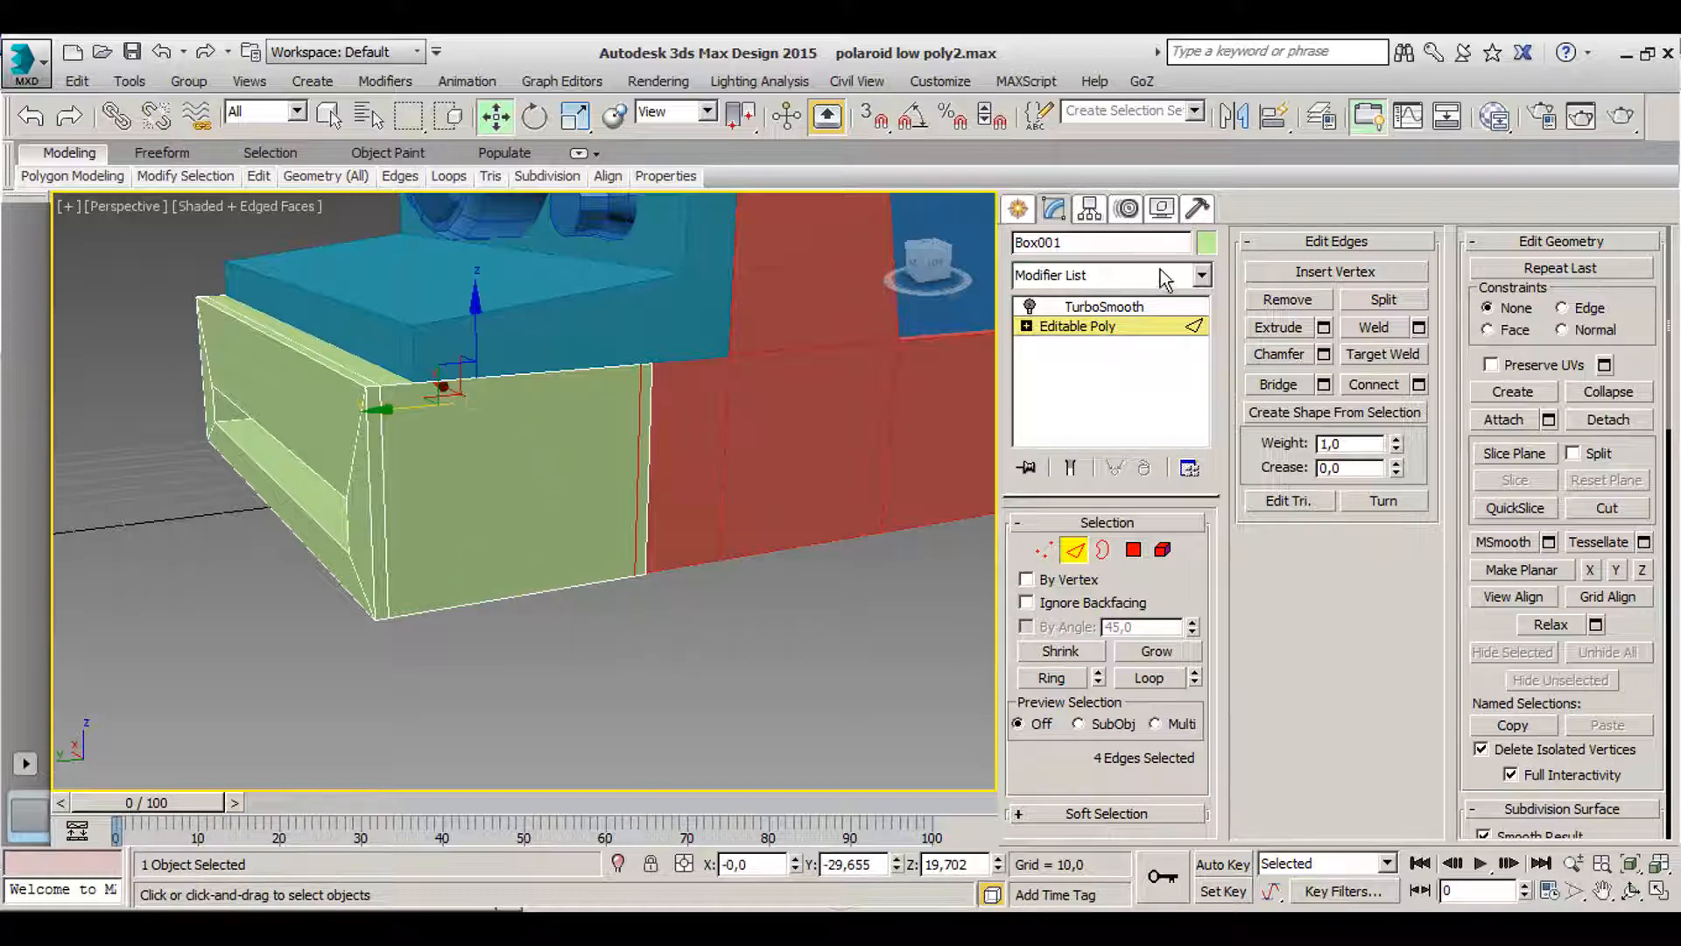
- Enable TurboSmooth on the green box and inspect how its front and rear ends are smoothed
click(1104, 307)
click(1070, 470)
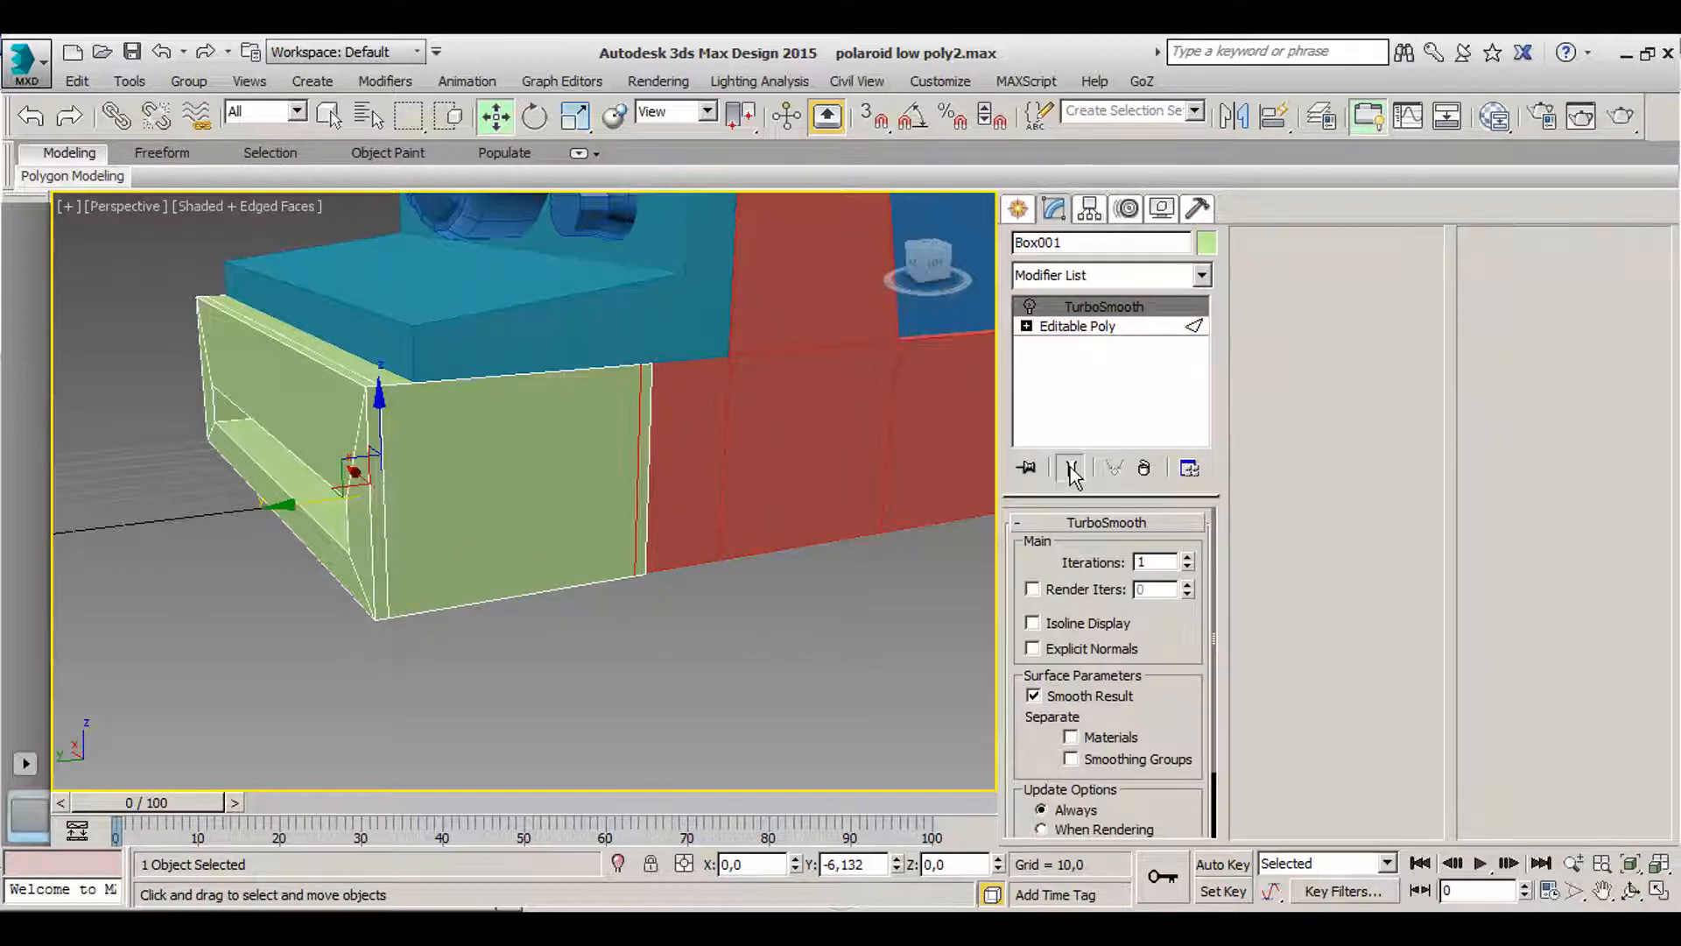
click(1029, 307)
click(767, 618)
alt+middle_drag(581, 522, 581, 474)
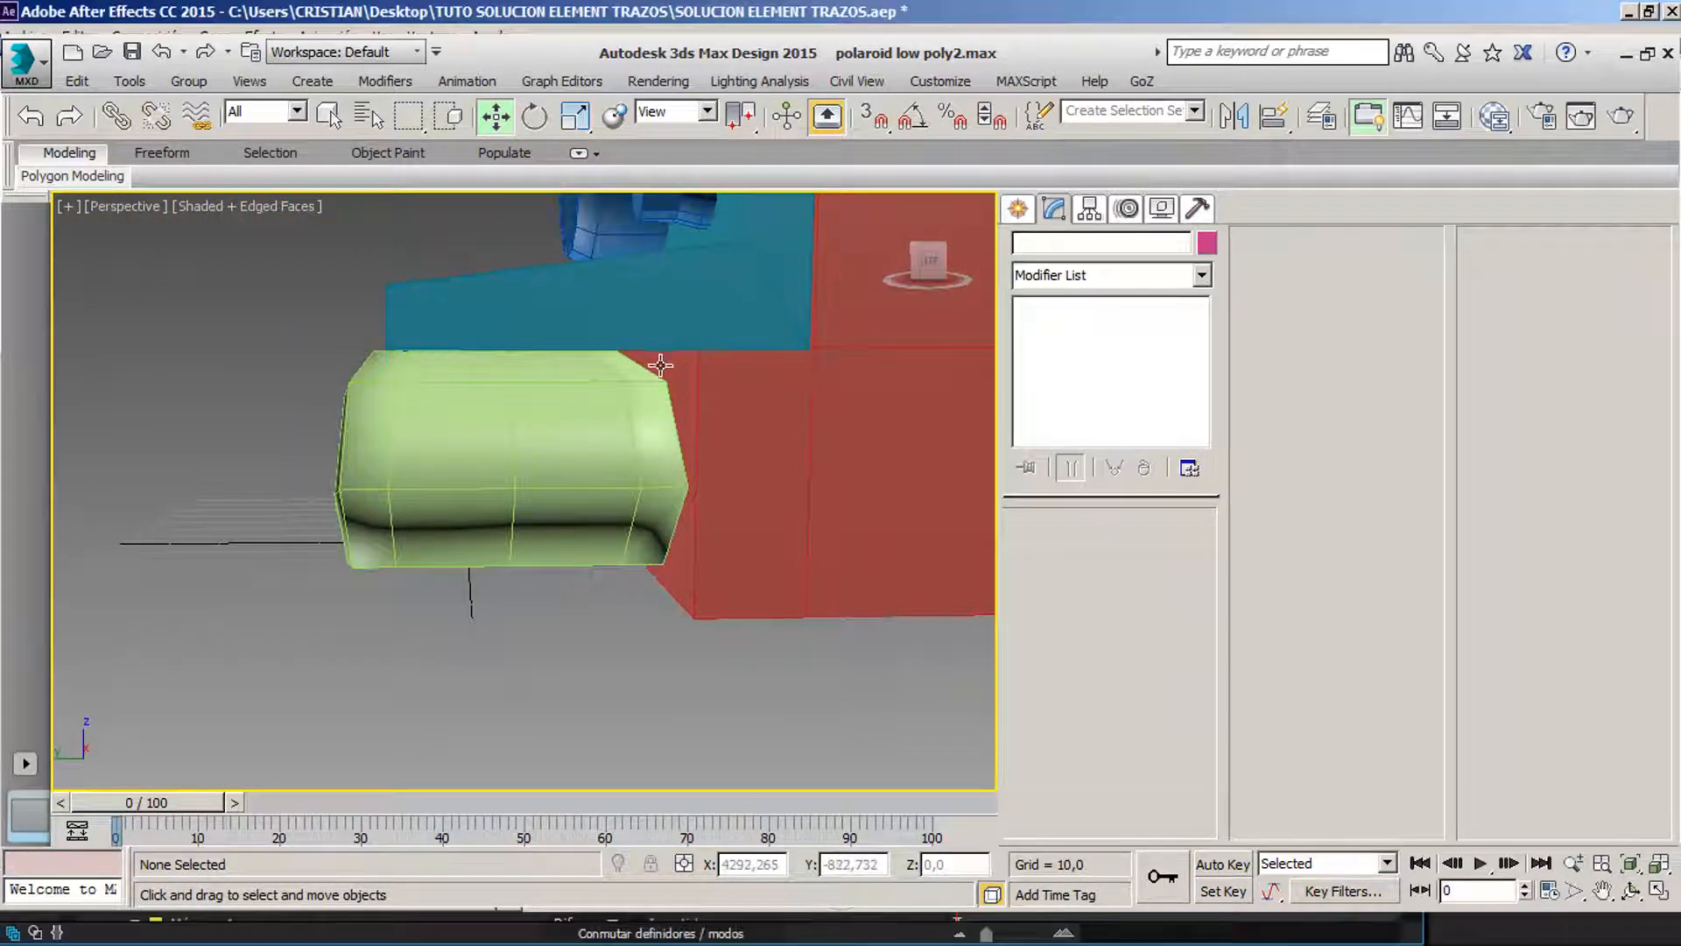
alt+middle_drag(354, 499, 593, 499)
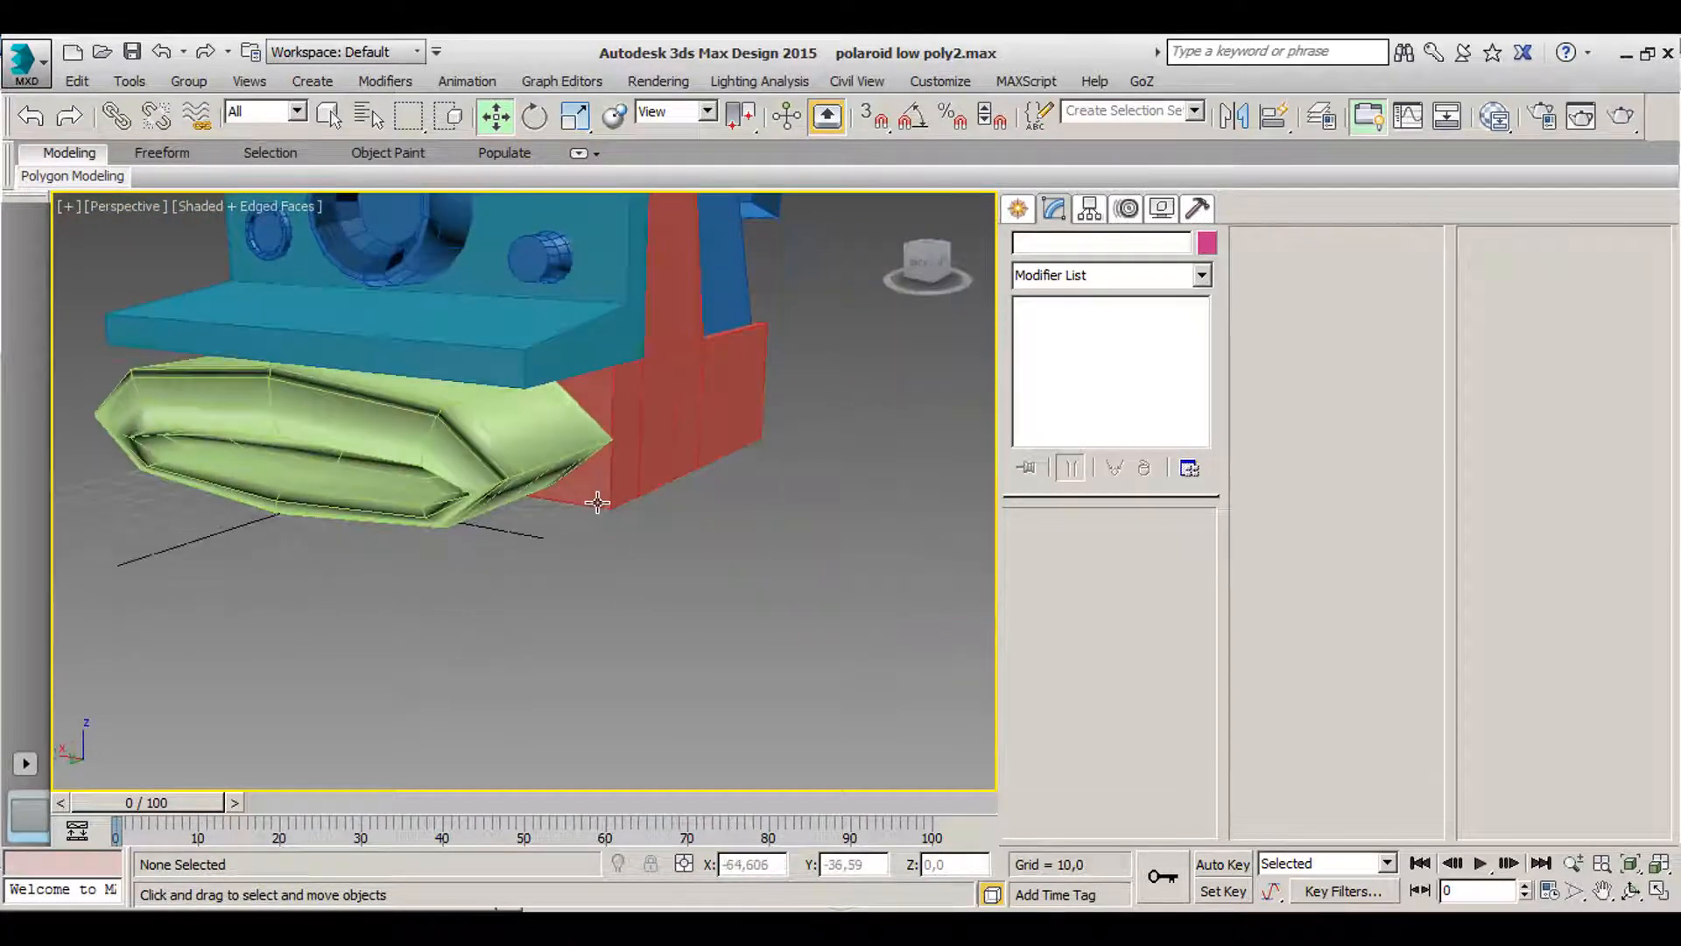
- Connect the green box's lengthwise edges with 1 segment, pinch 8 and slide 97, placing the support loop near its right end
click(524, 429)
click(1047, 326)
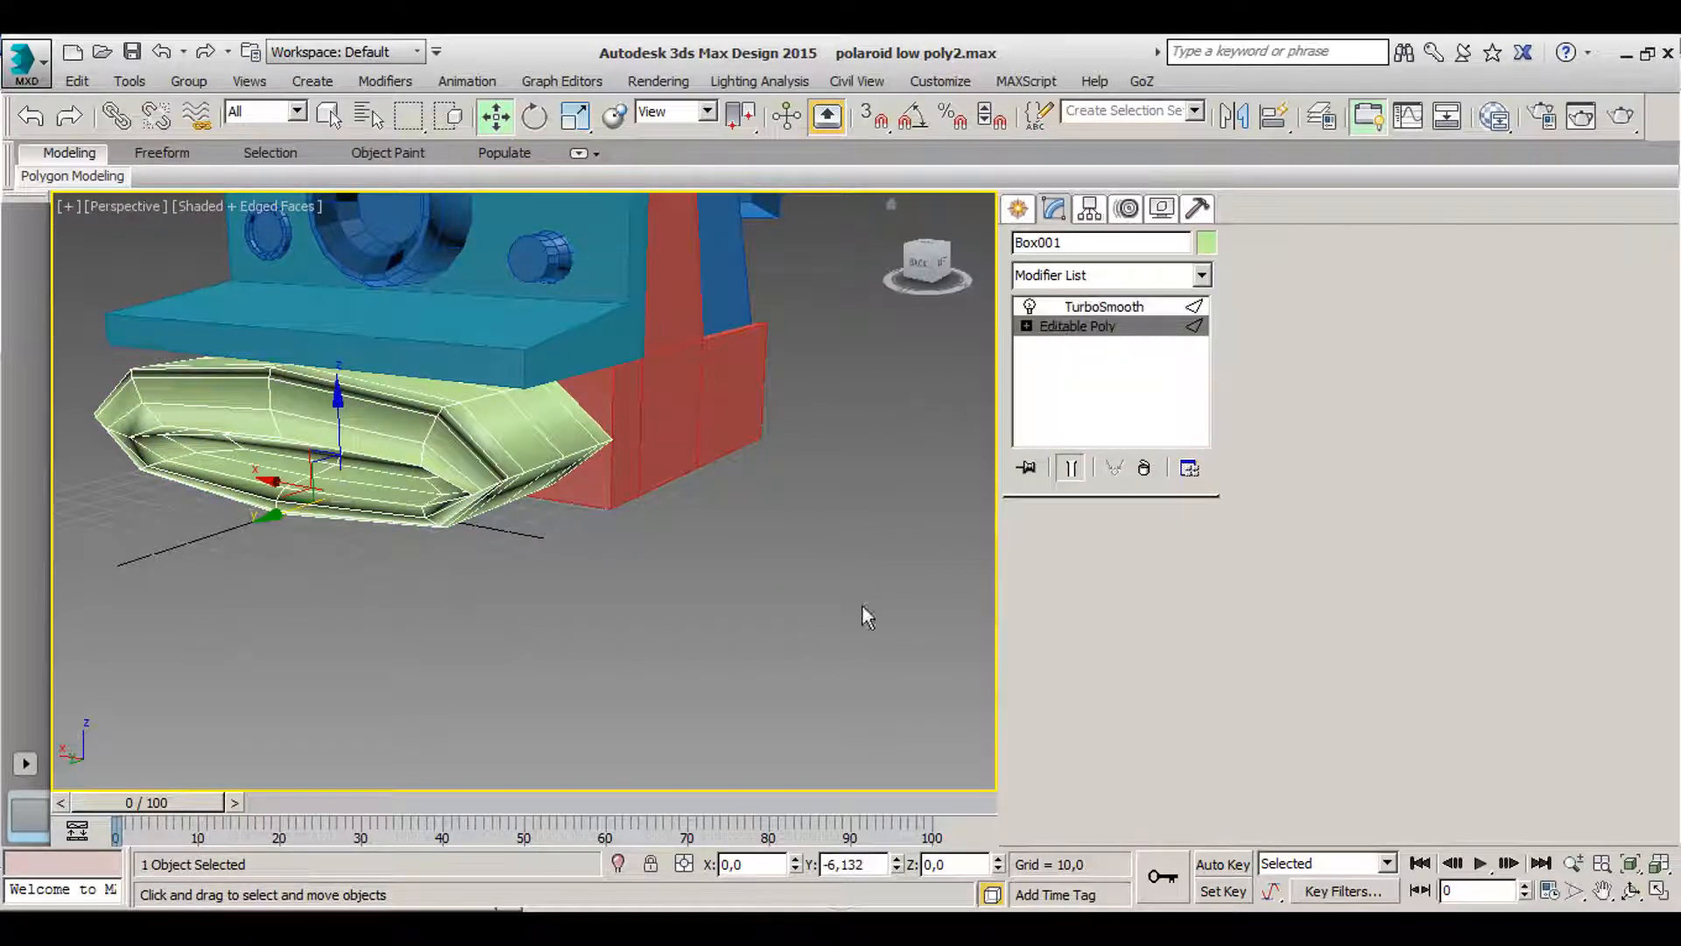
key(2)
scroll(539, 517, up, 1)
alt+middle_drag(412, 473, 472, 592)
scroll(473, 592, up, 2)
click(507, 479)
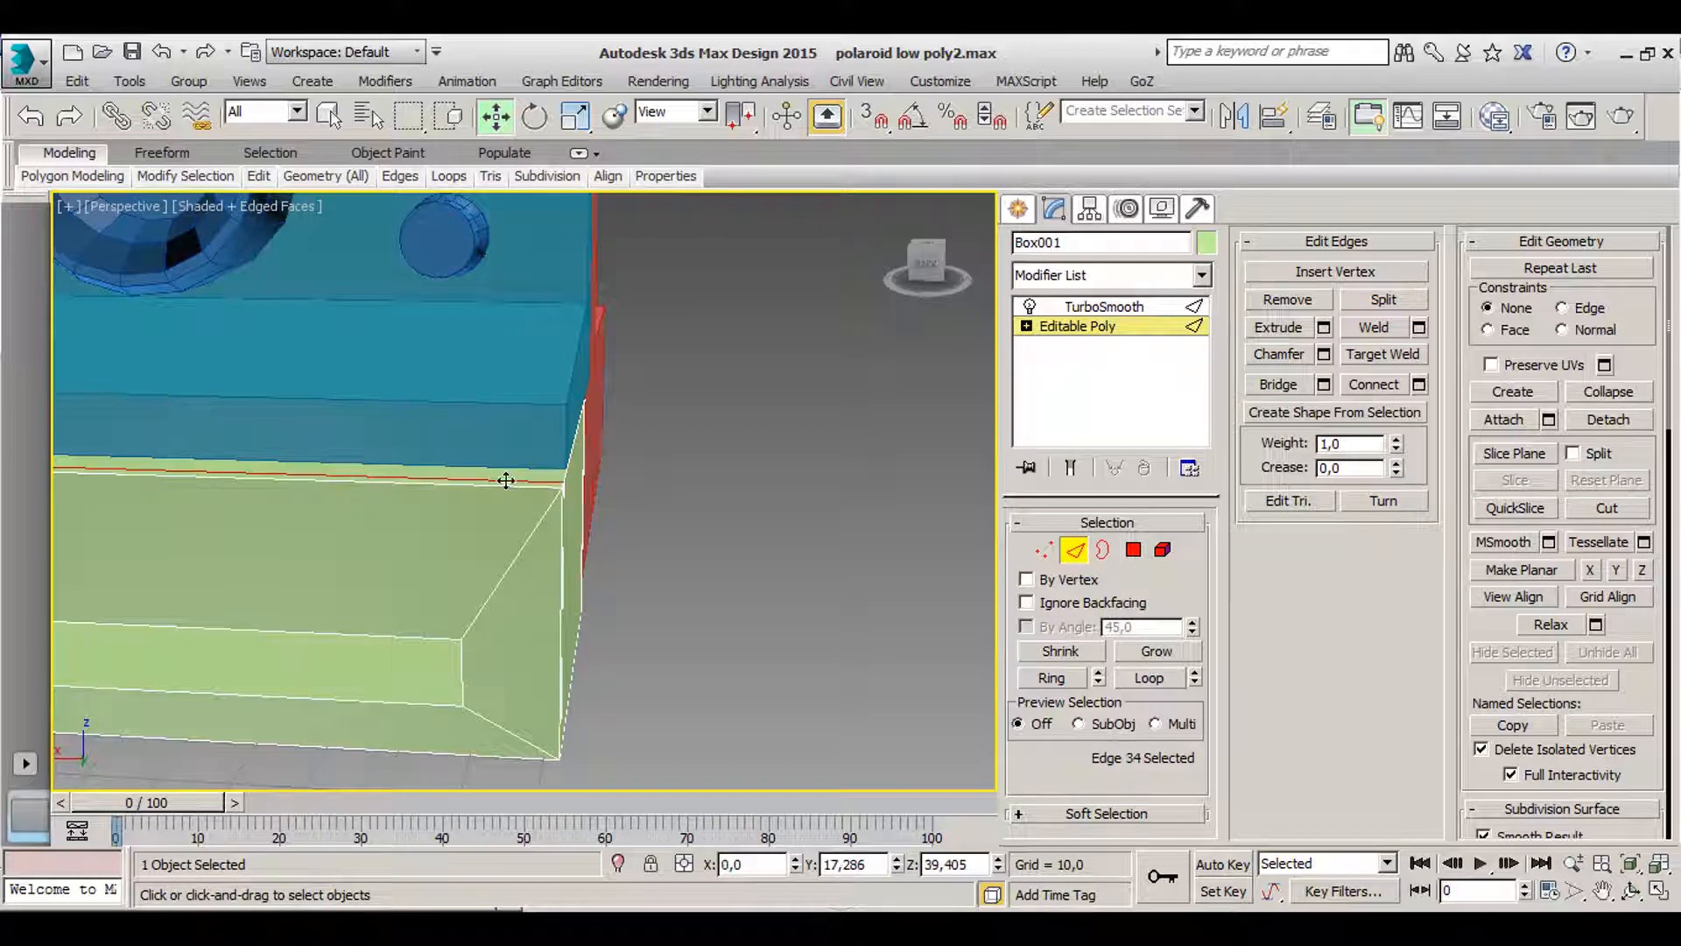
key(alt+r)
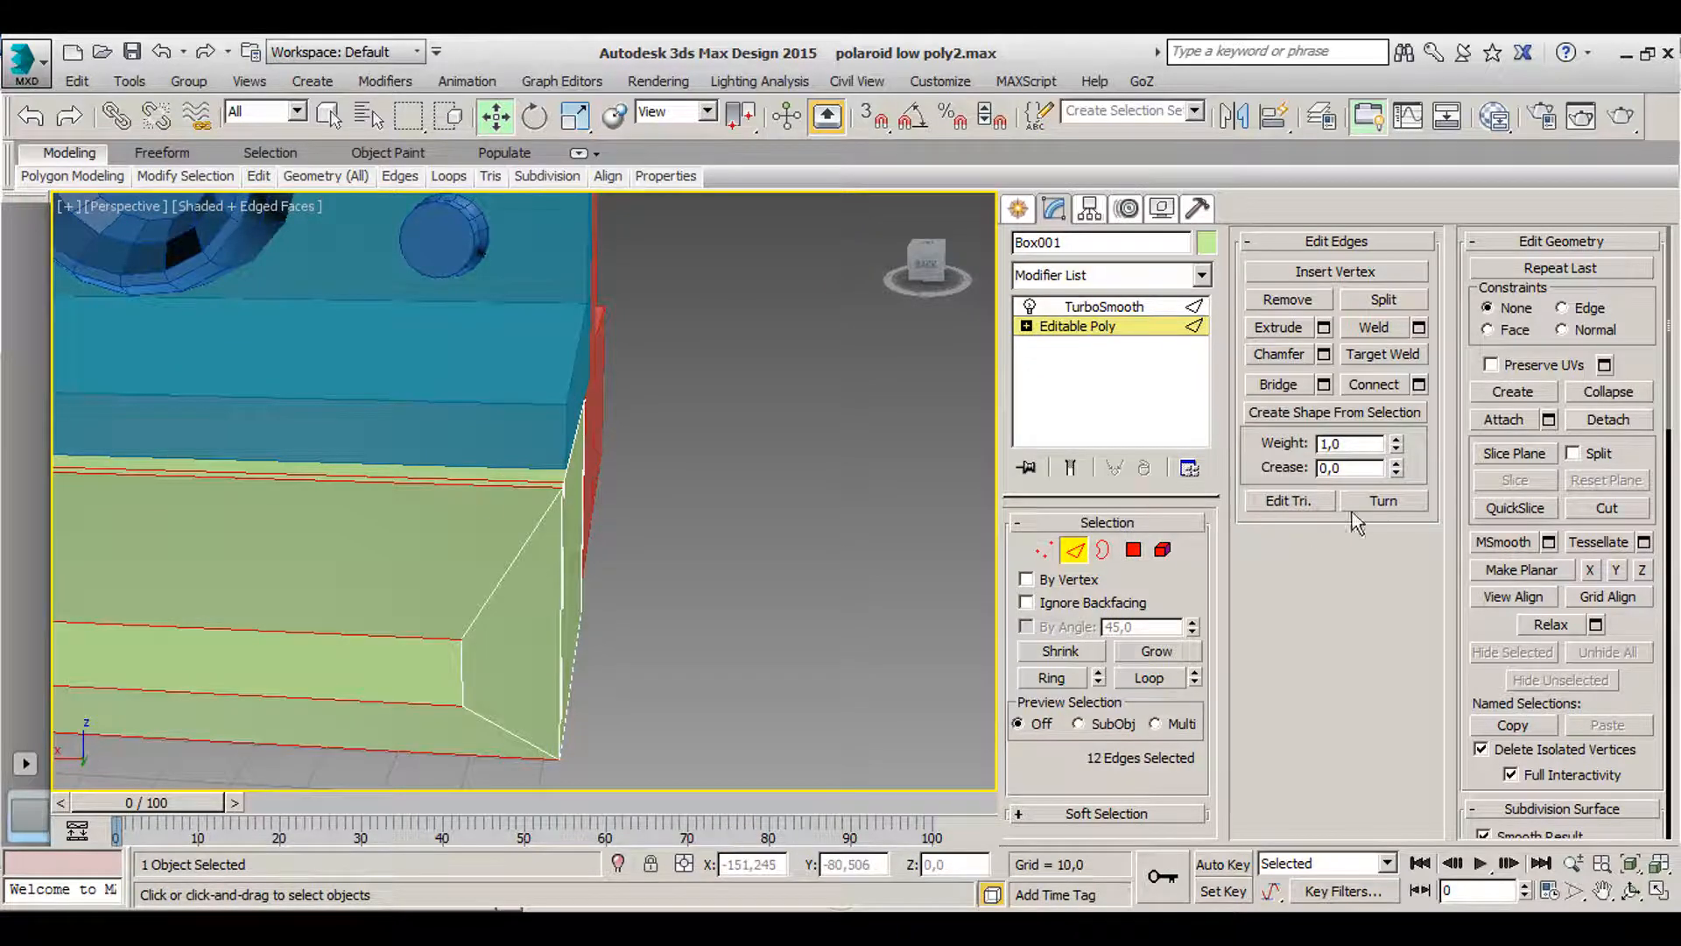
click(1418, 384)
drag(541, 574, 538, 832)
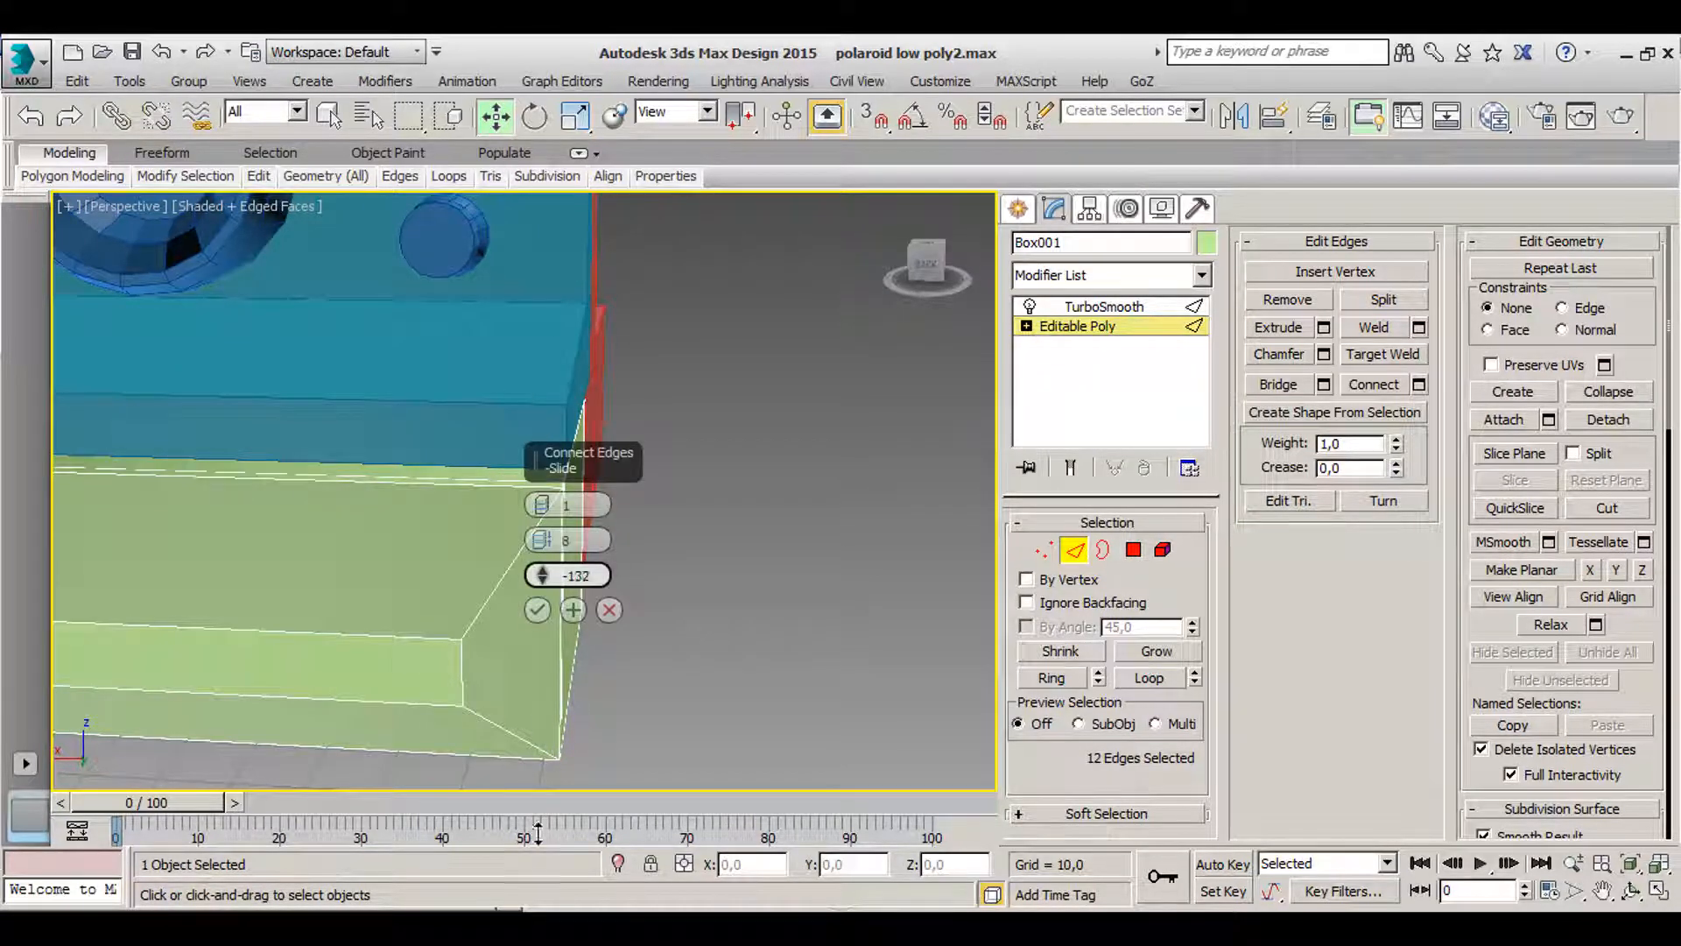
drag(529, 619, 529, 35)
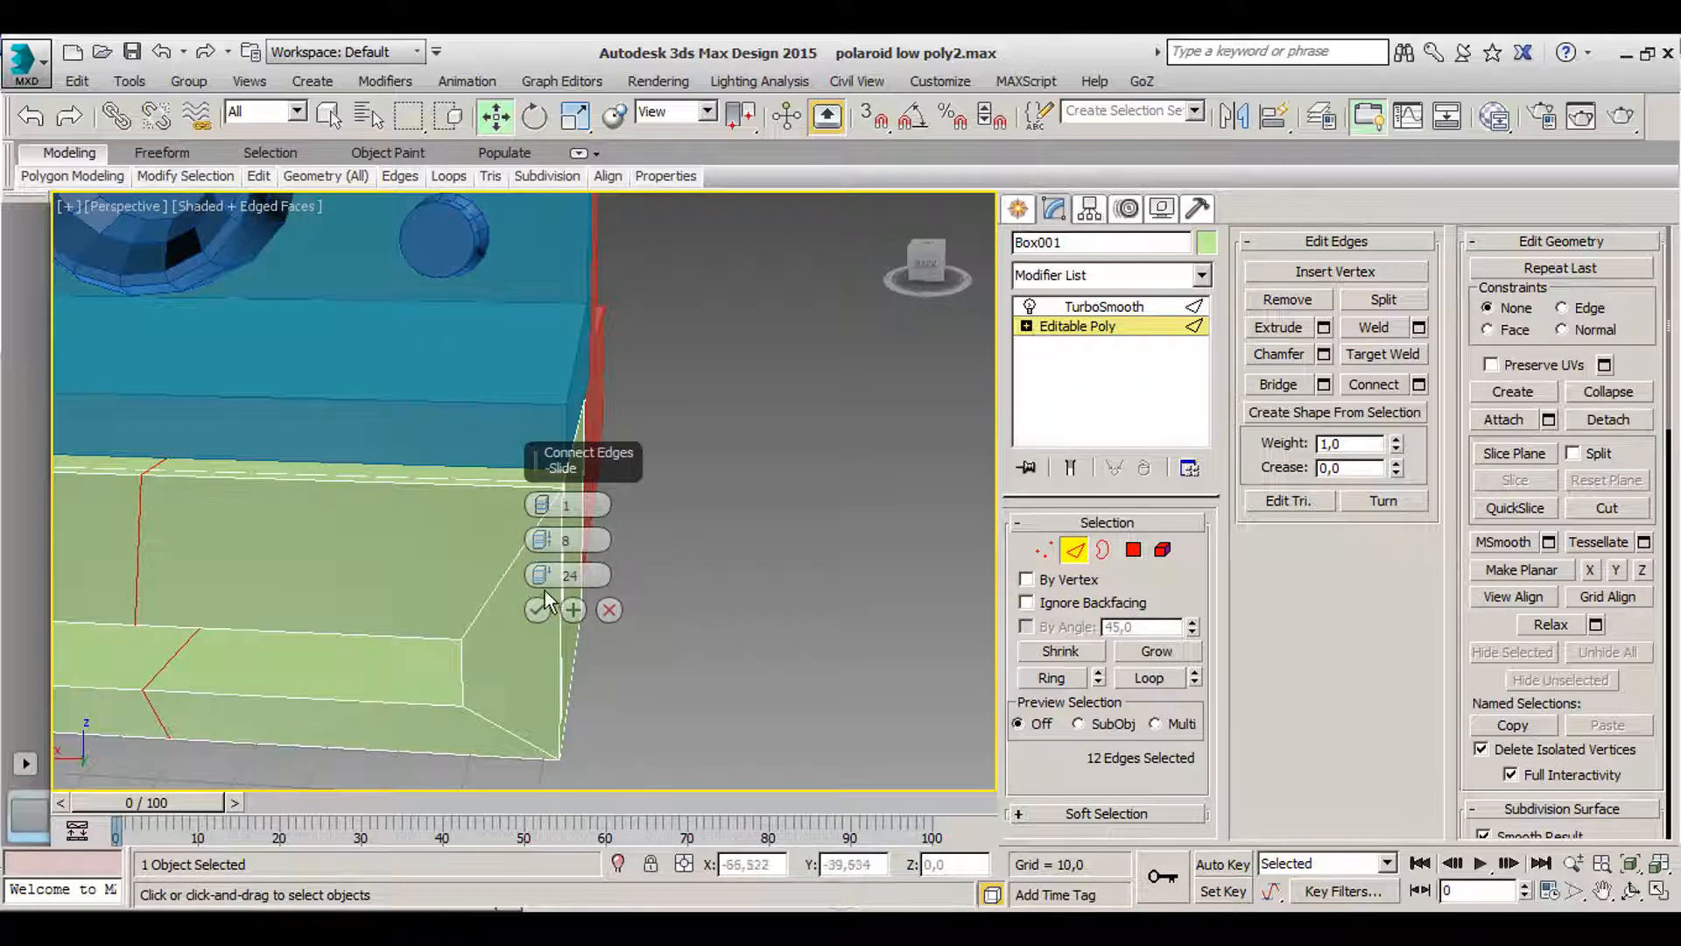
drag(542, 575, 525, 219)
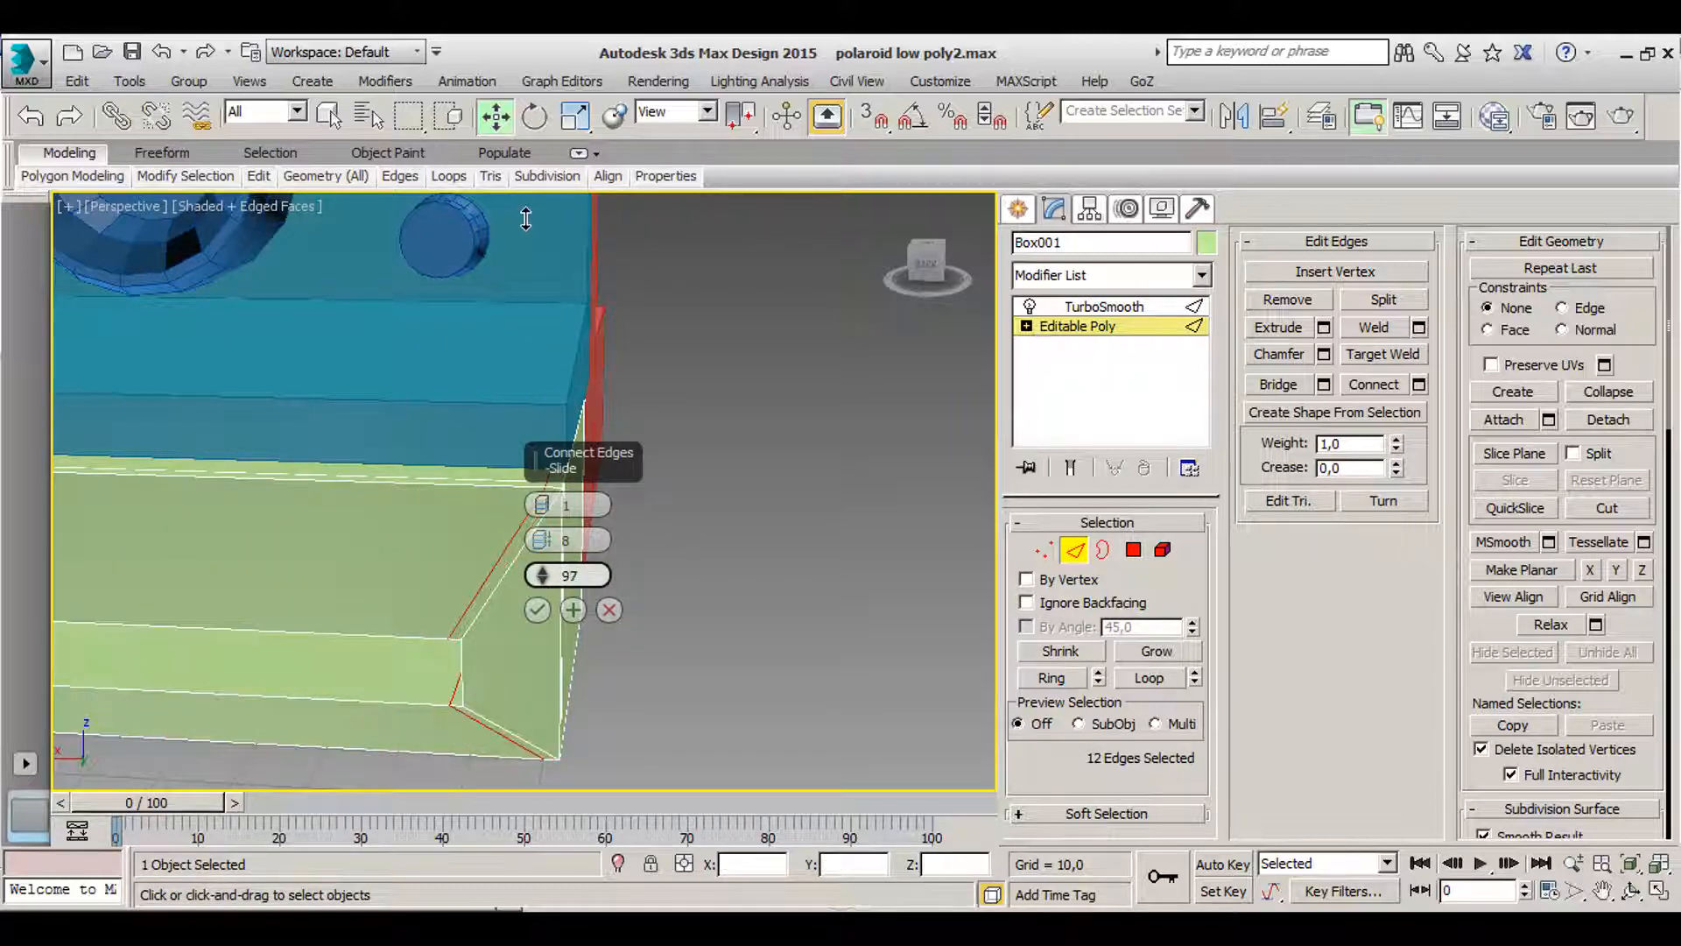
click(538, 613)
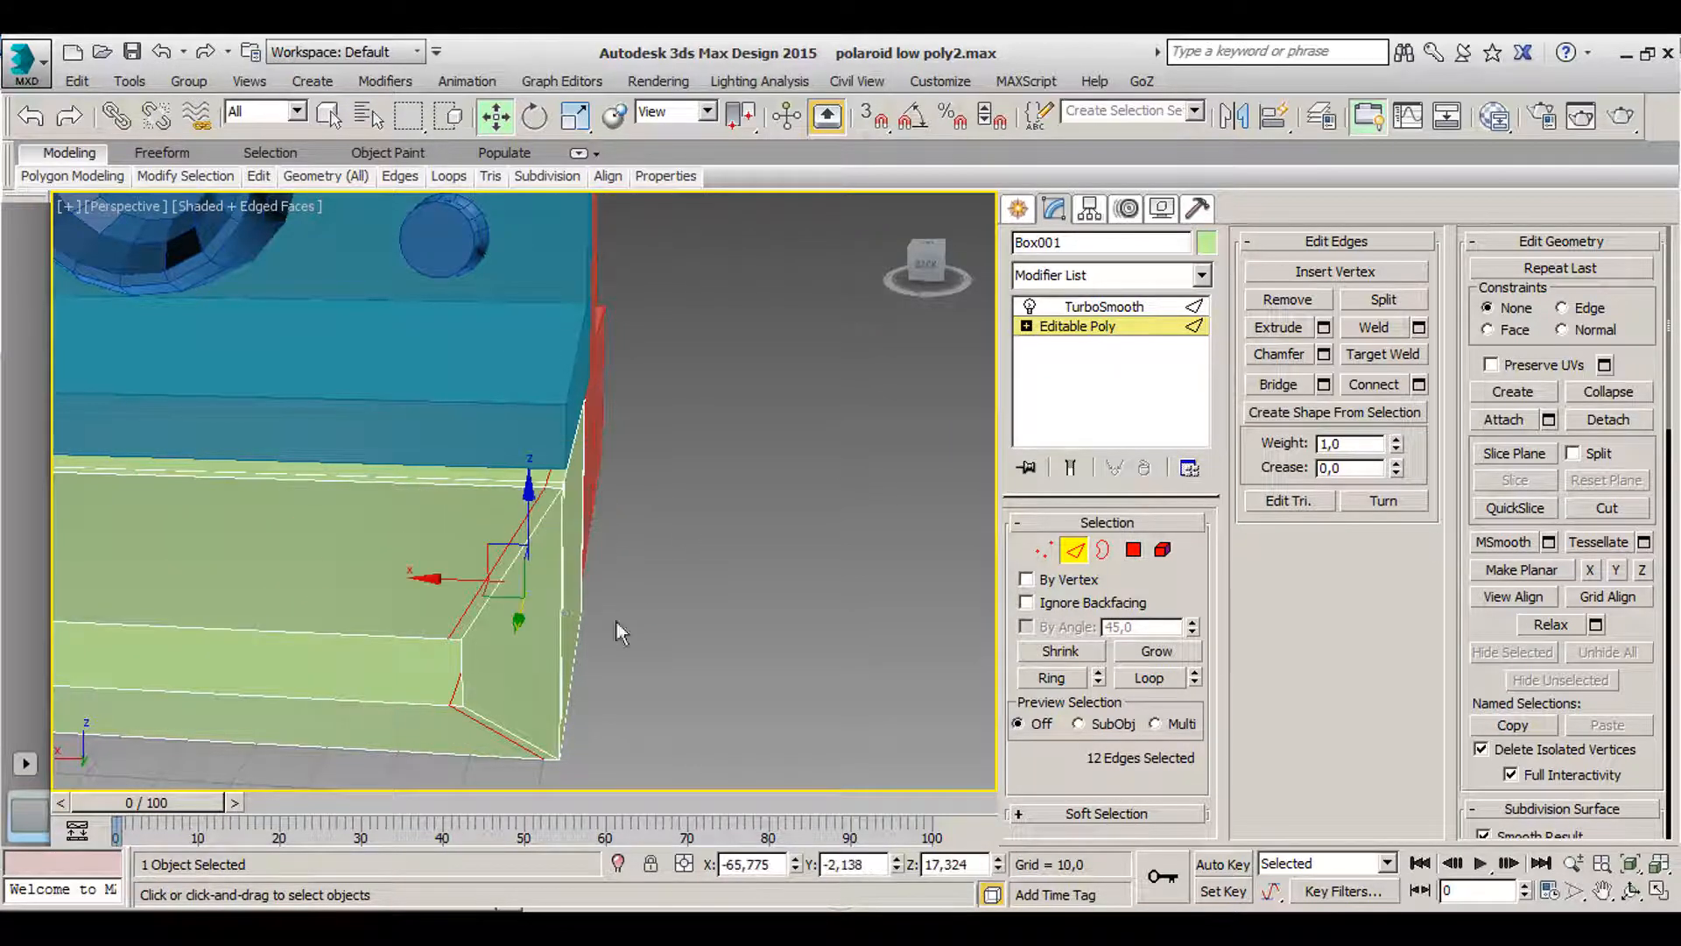
- Preview TurboSmooth on the green box to check the right end's support loop, and switch the modifier off again
alt+middle_drag(616, 620, 1066, 571)
click(1074, 551)
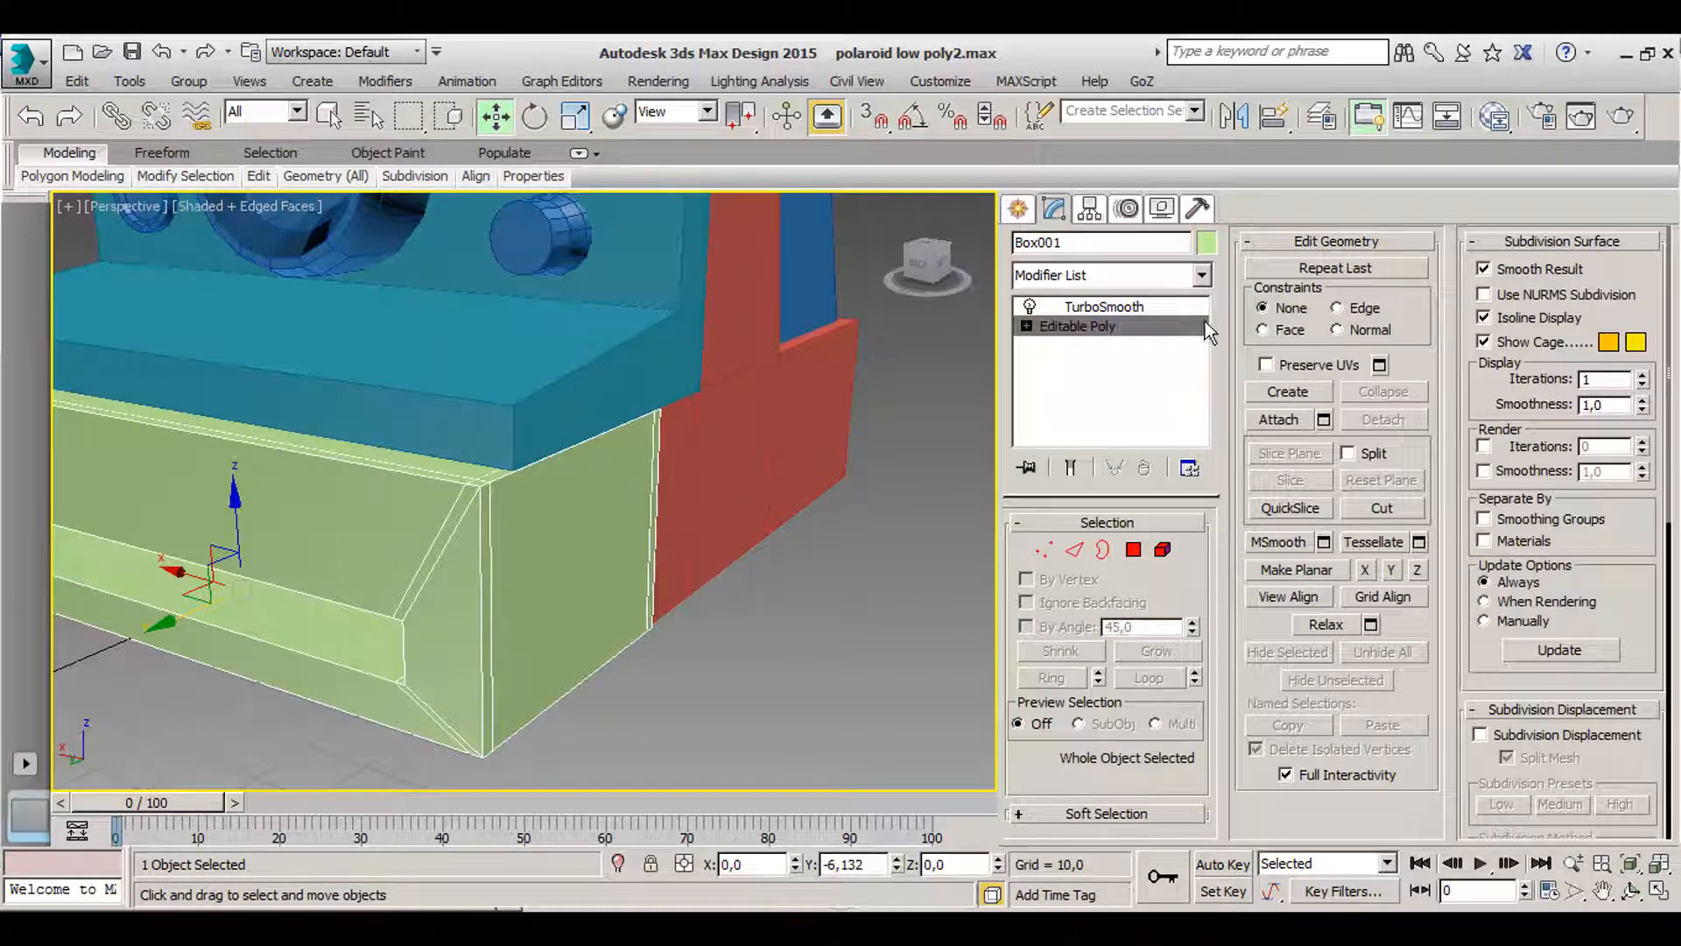
click(1095, 307)
click(785, 629)
alt+middle_drag(421, 573, 604, 587)
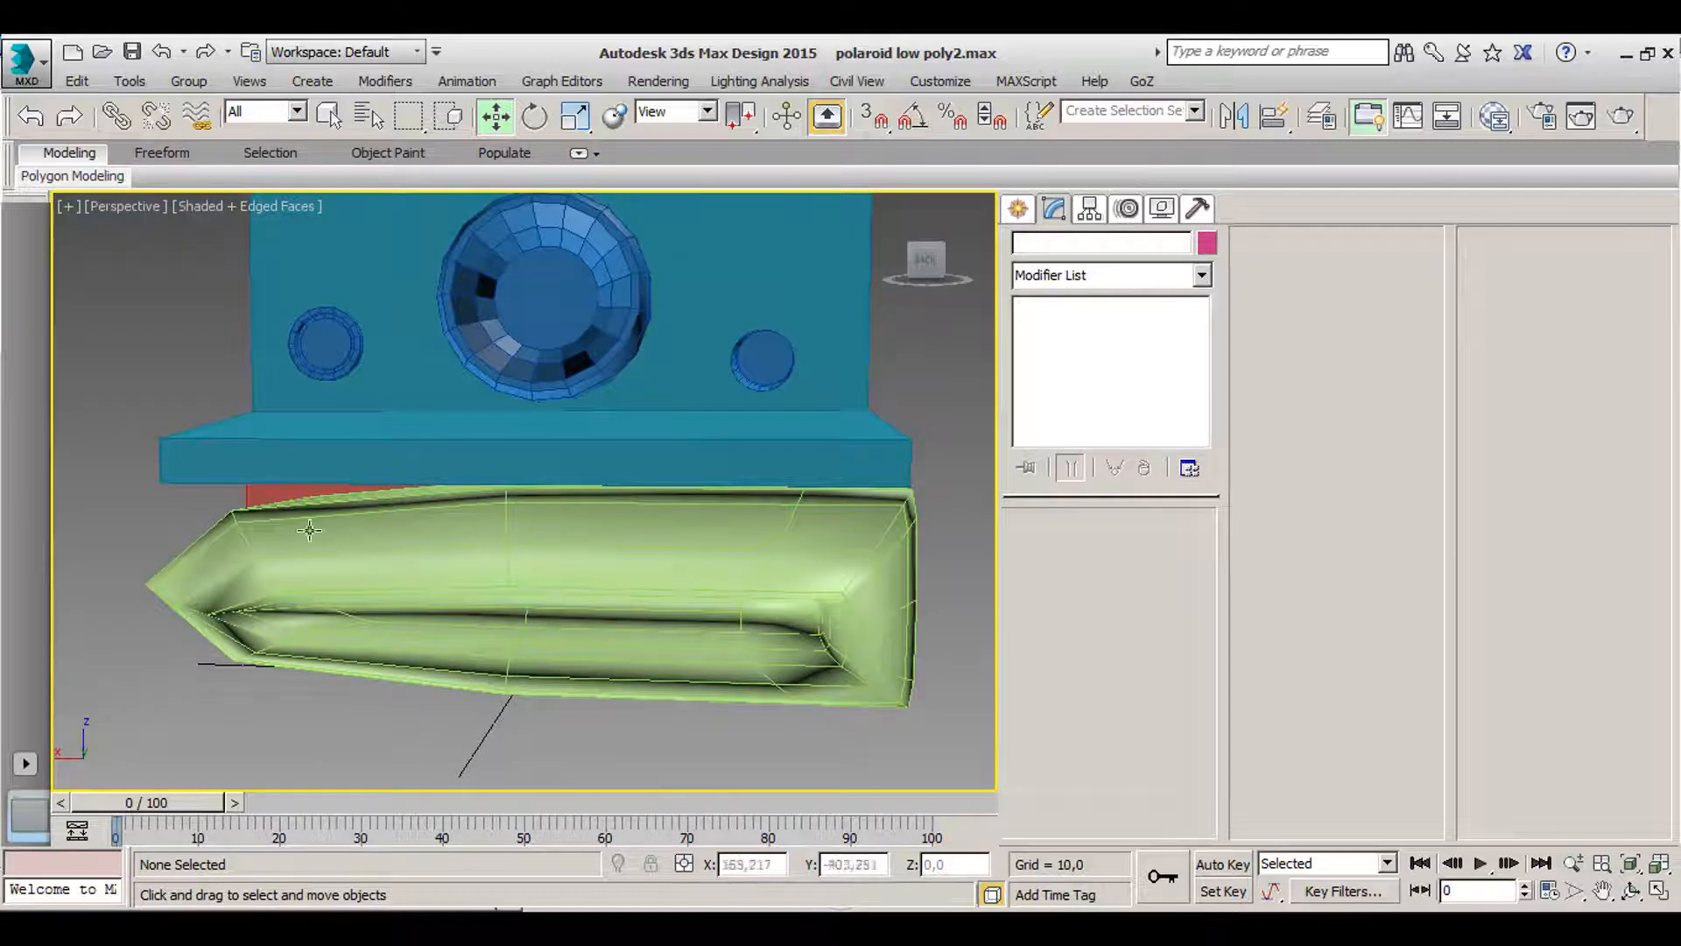
middle_drag(809, 630, 627, 619)
scroll(626, 619, up, 3)
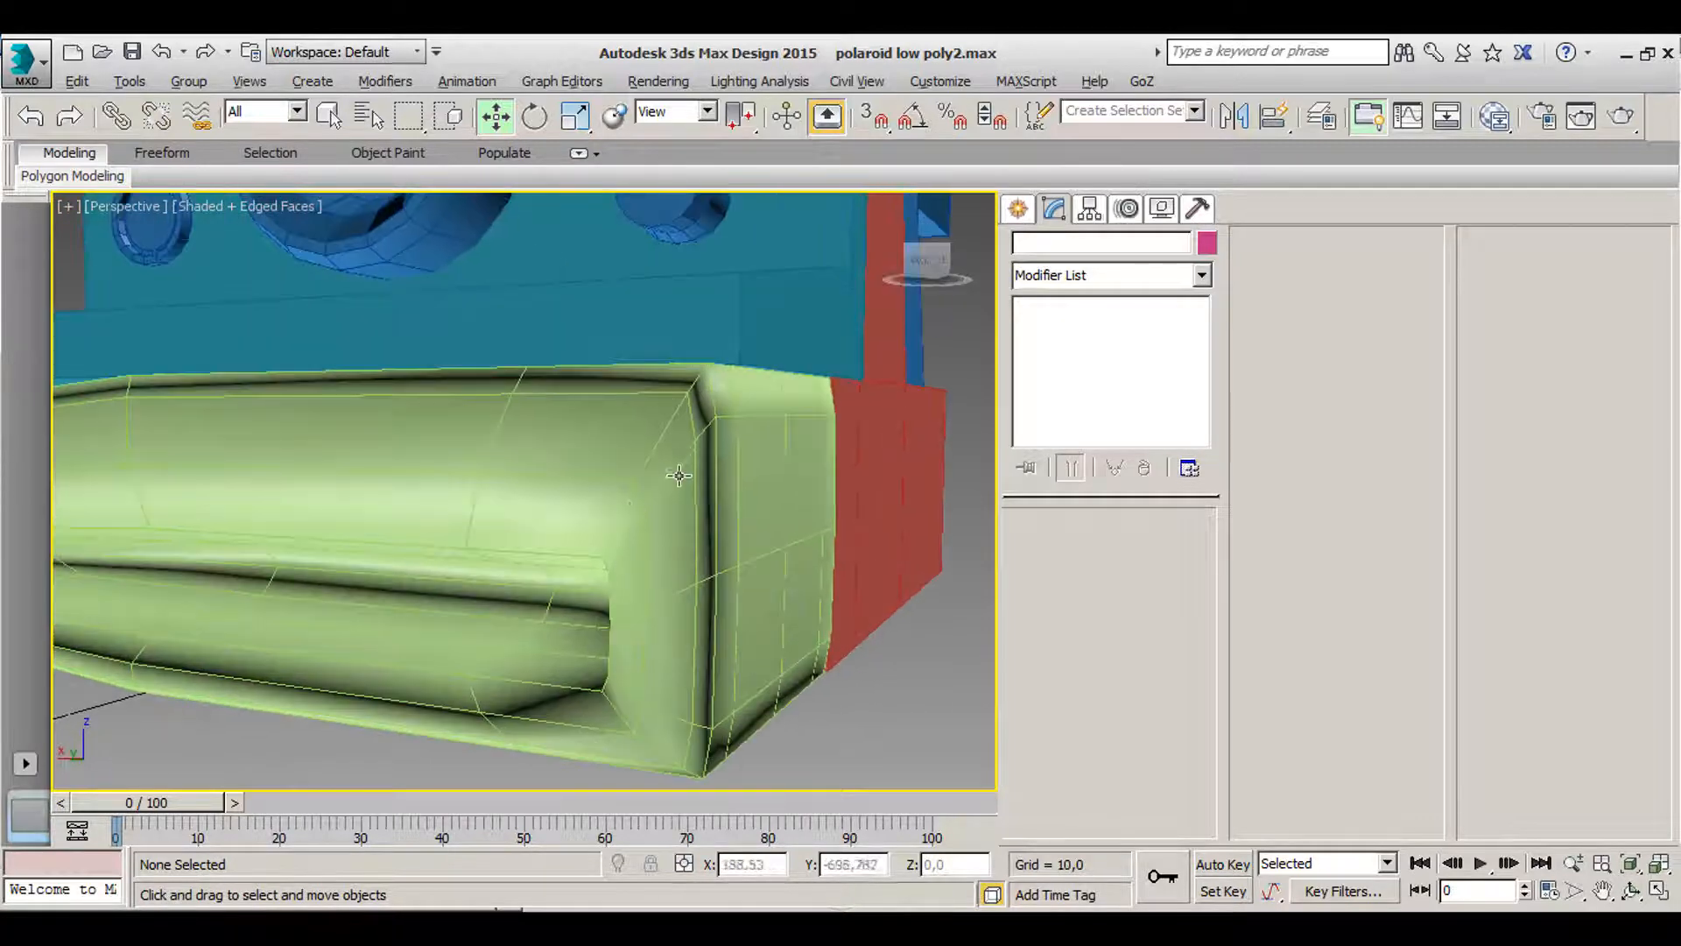
alt+middle_drag(679, 474, 706, 600)
click(762, 547)
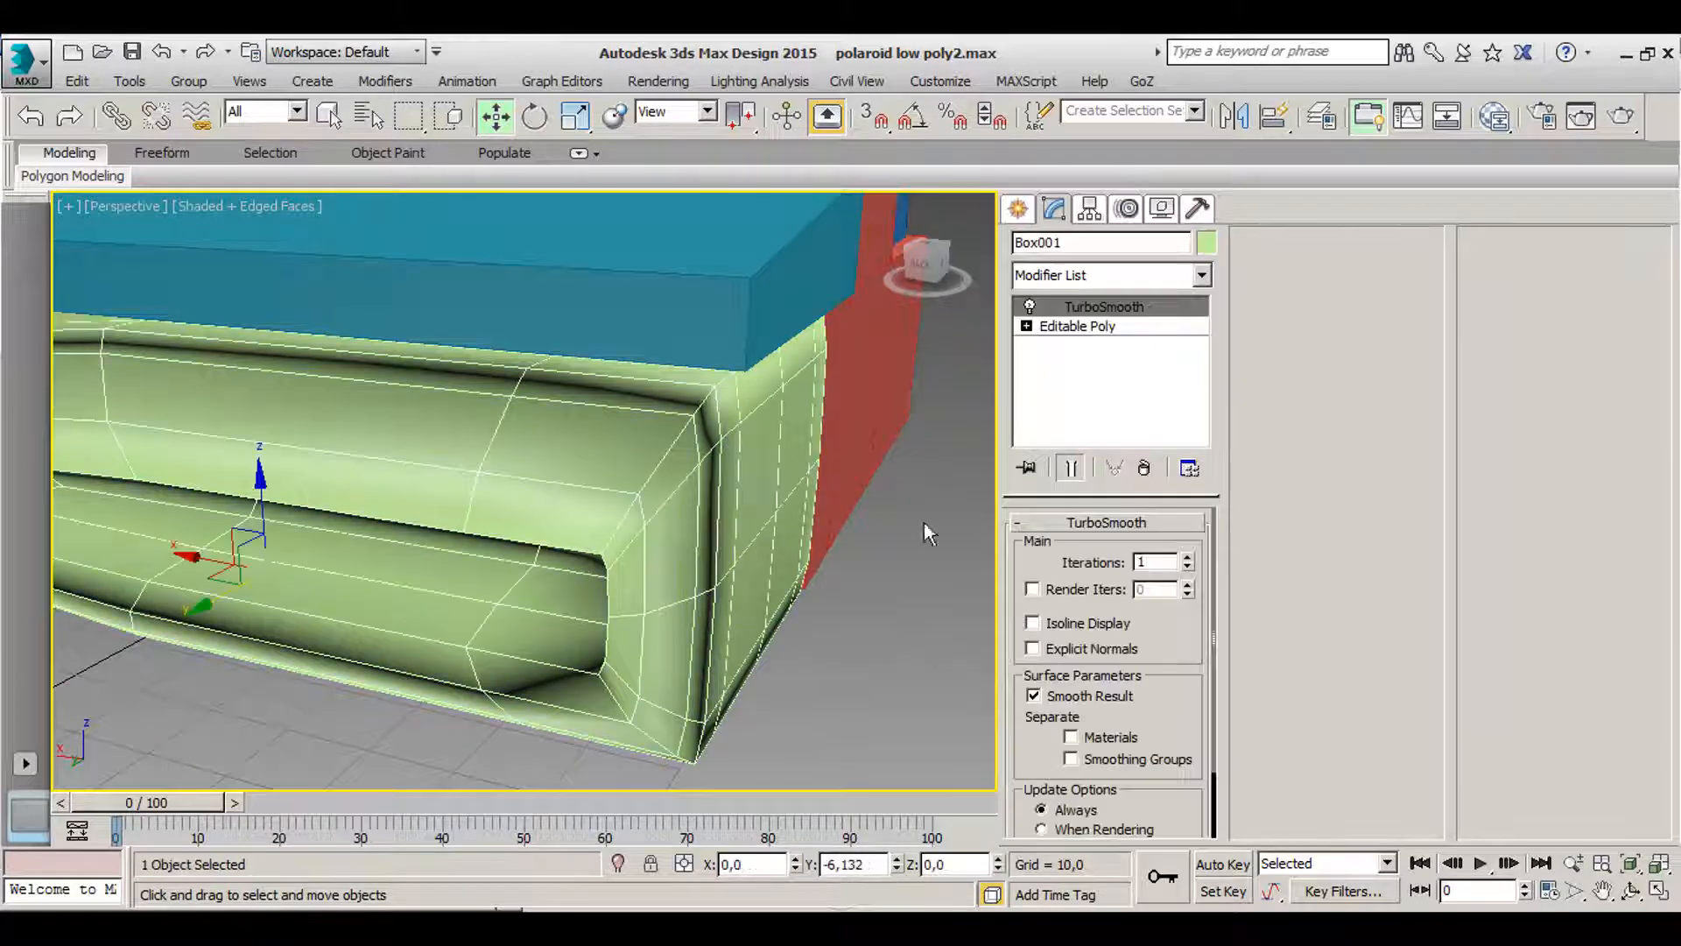
click(1033, 304)
scroll(804, 457, down, 4)
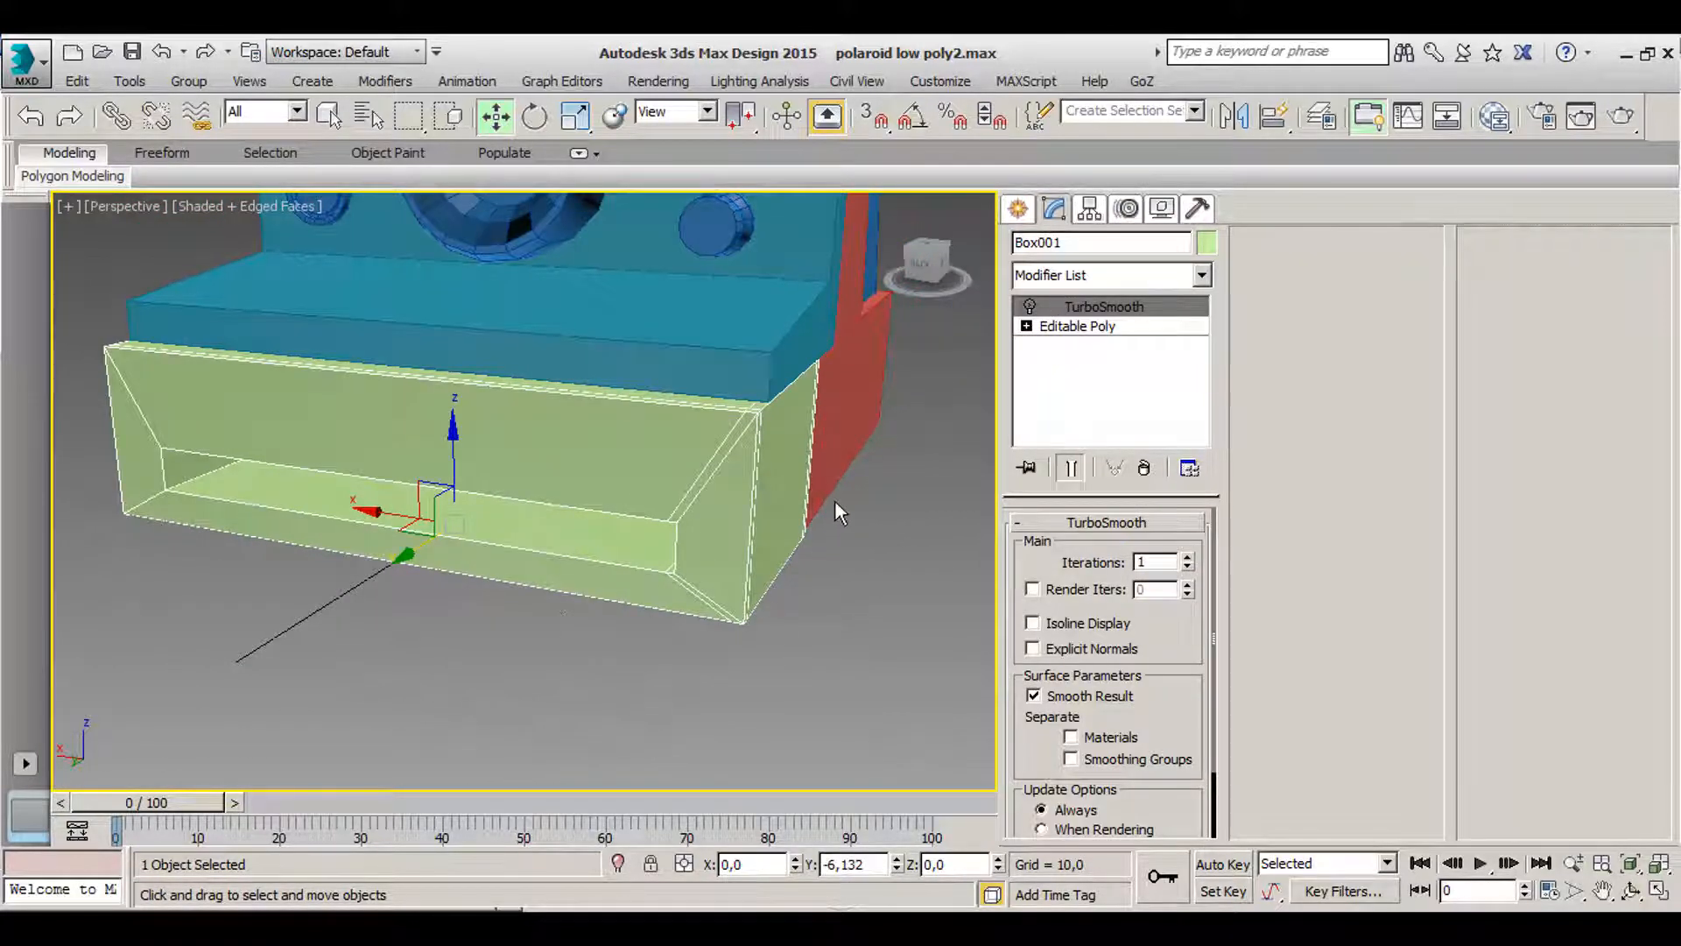
- Add Swift Loop support loops near the green box's left end and along its top and bottom edges
click(1092, 328)
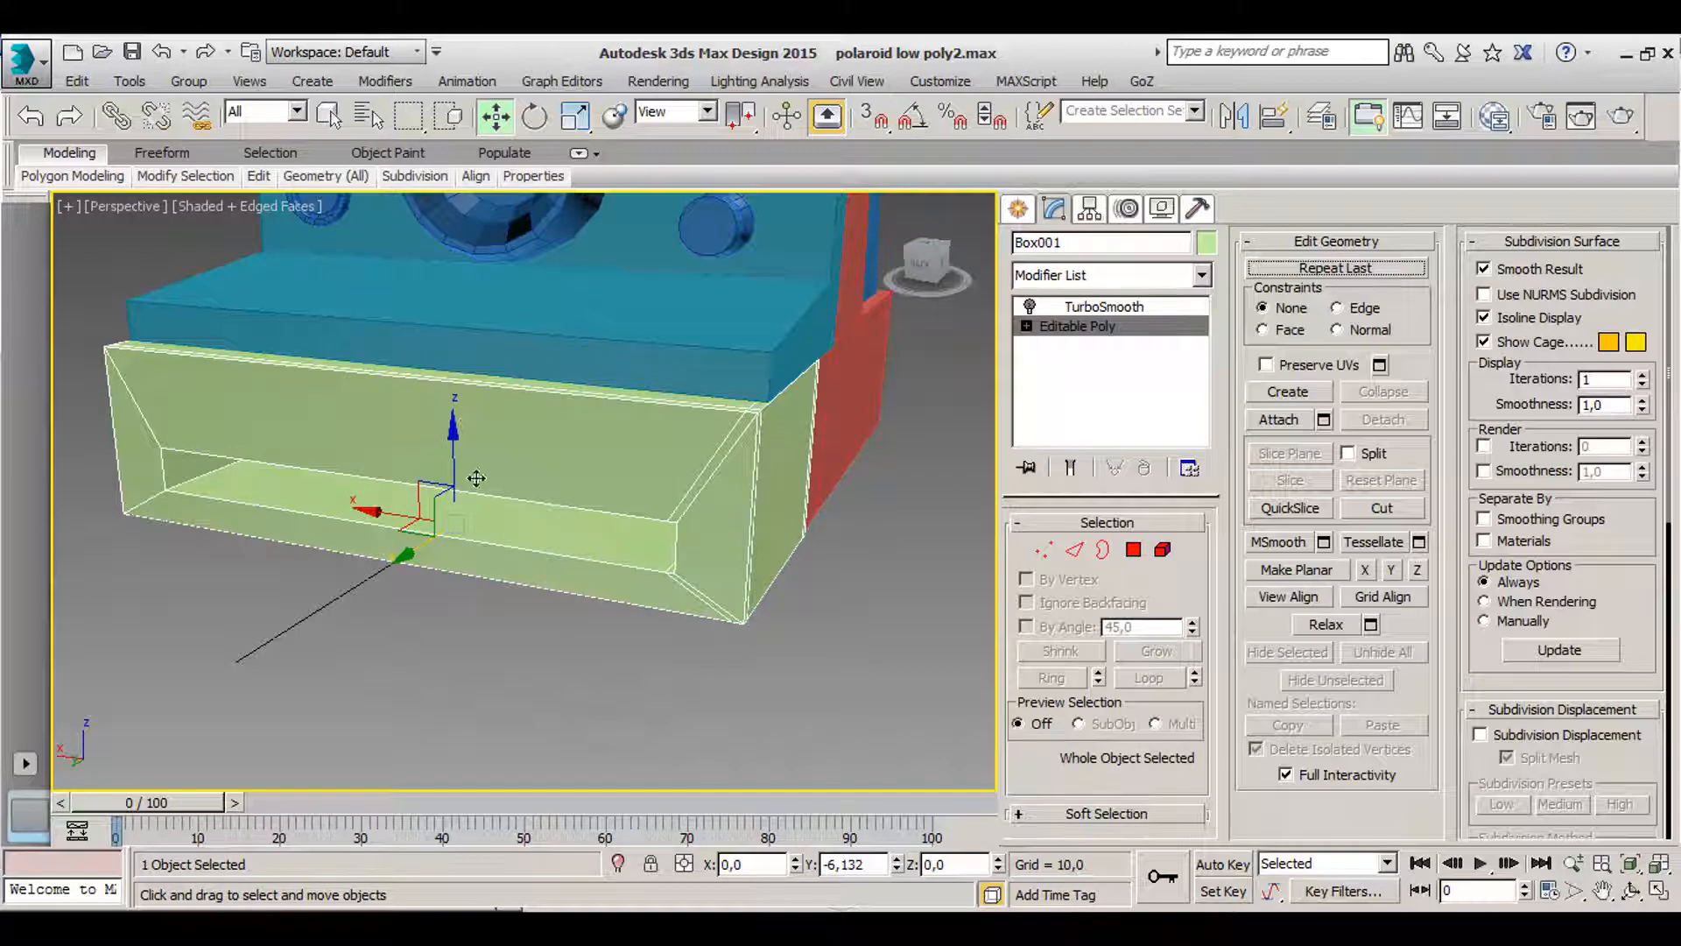
click(274, 179)
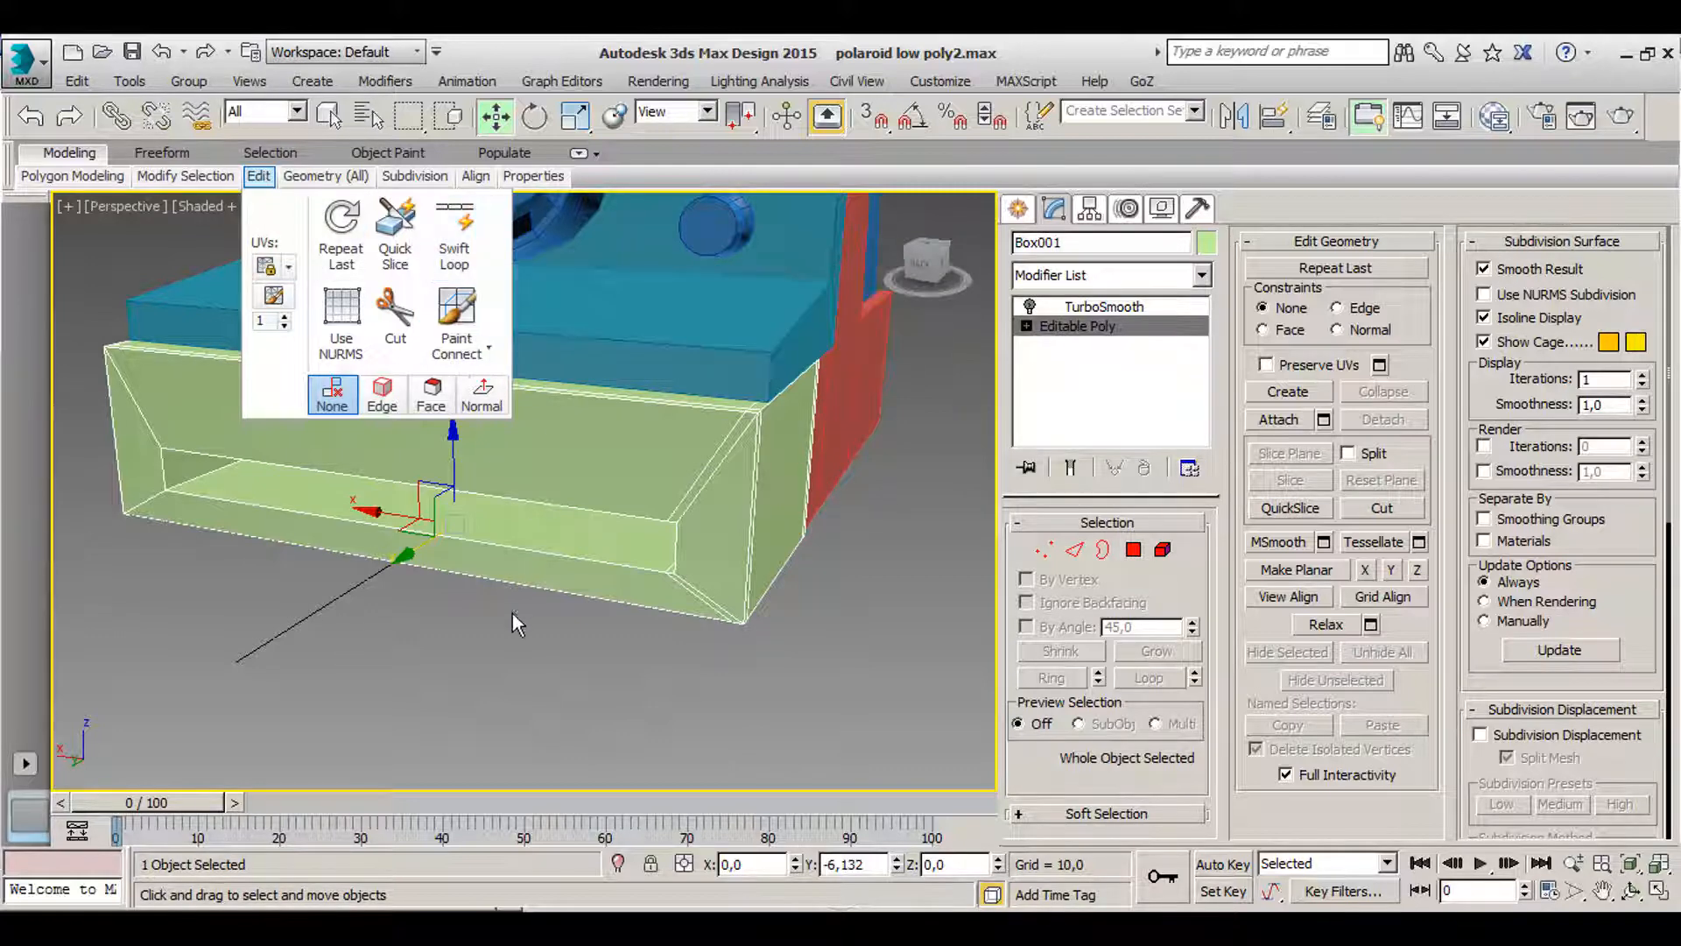
alt+middle_drag(514, 619, 193, 476)
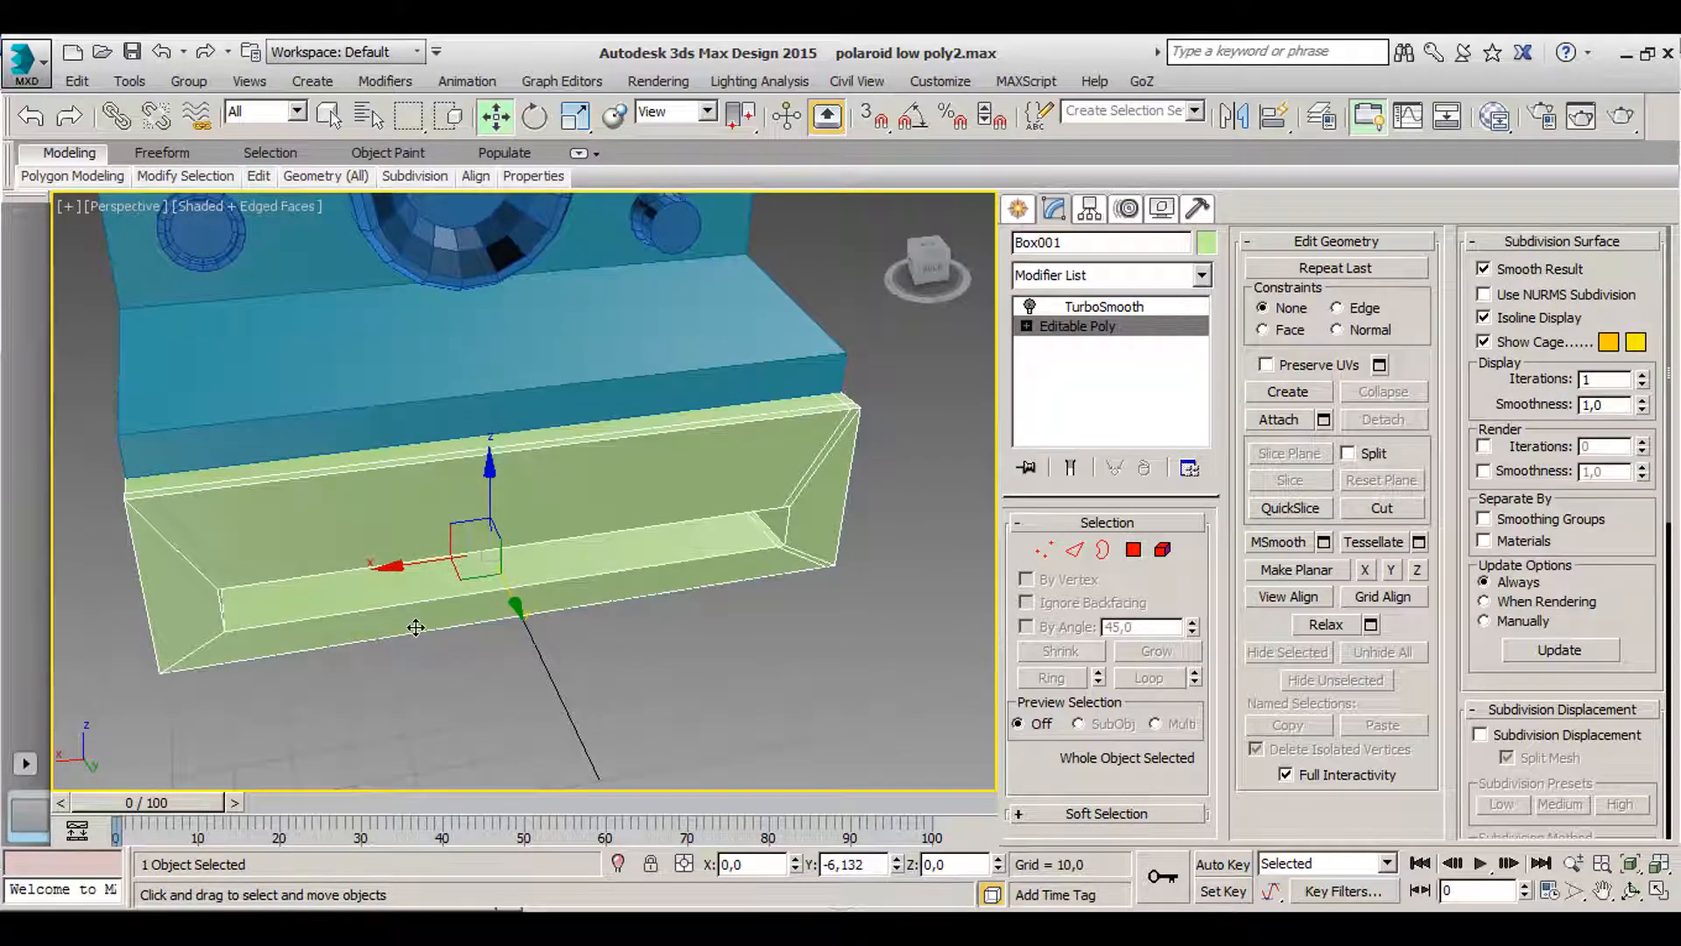
key(alt+1)
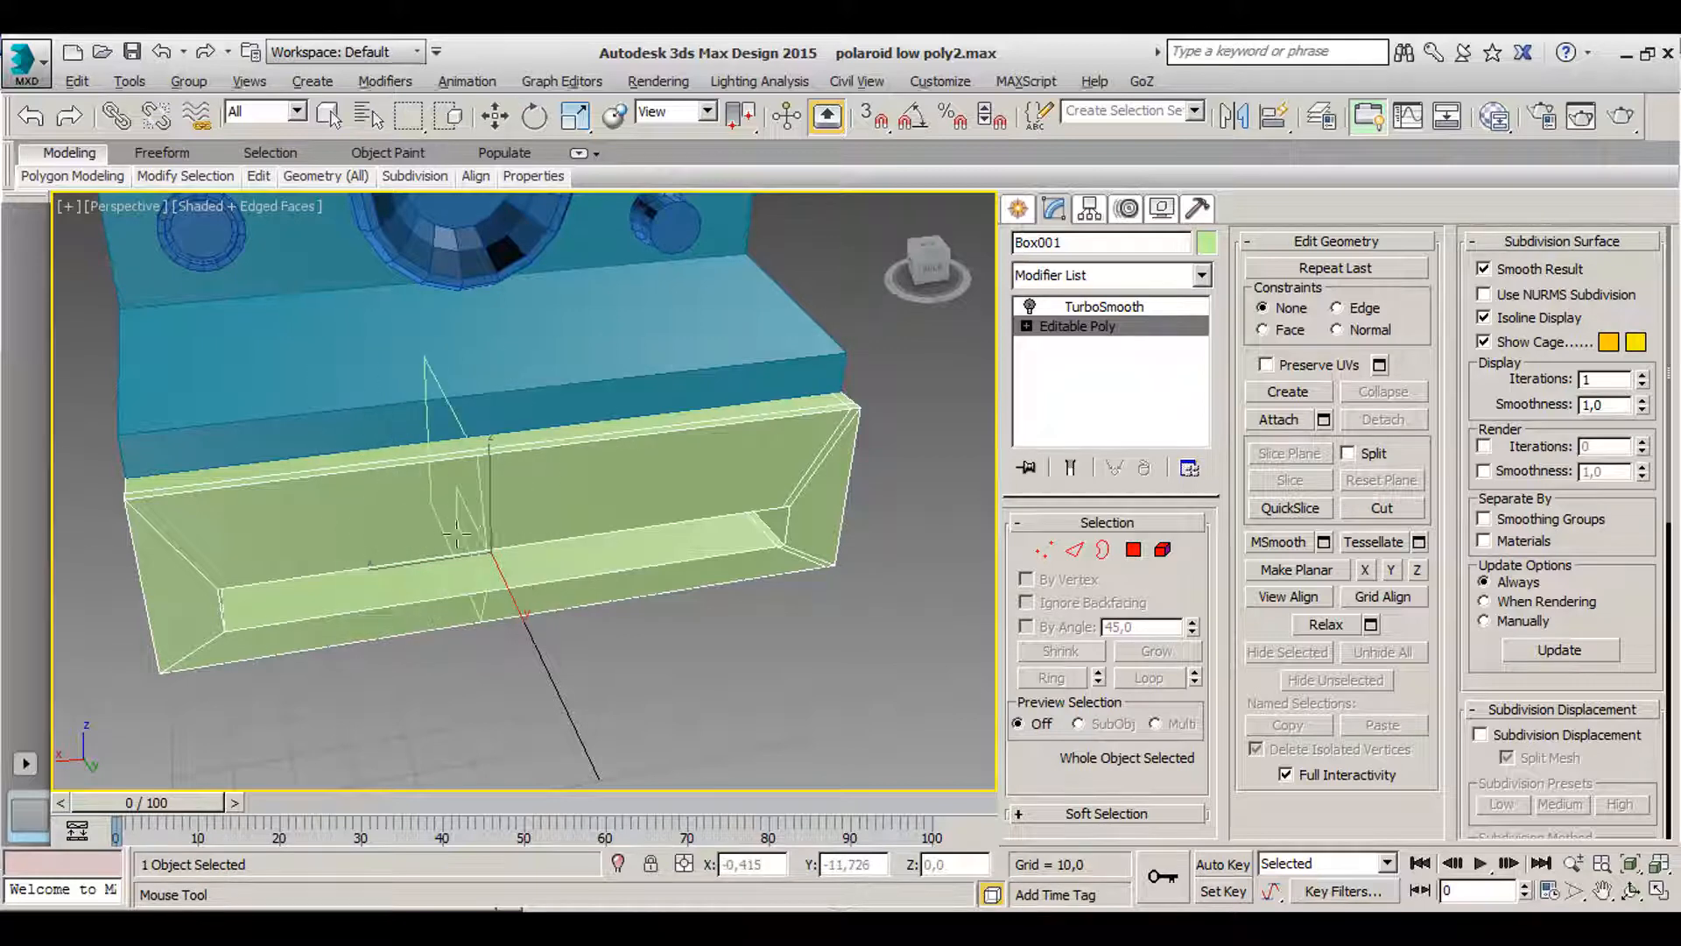
alt+middle_drag(456, 532, 429, 420)
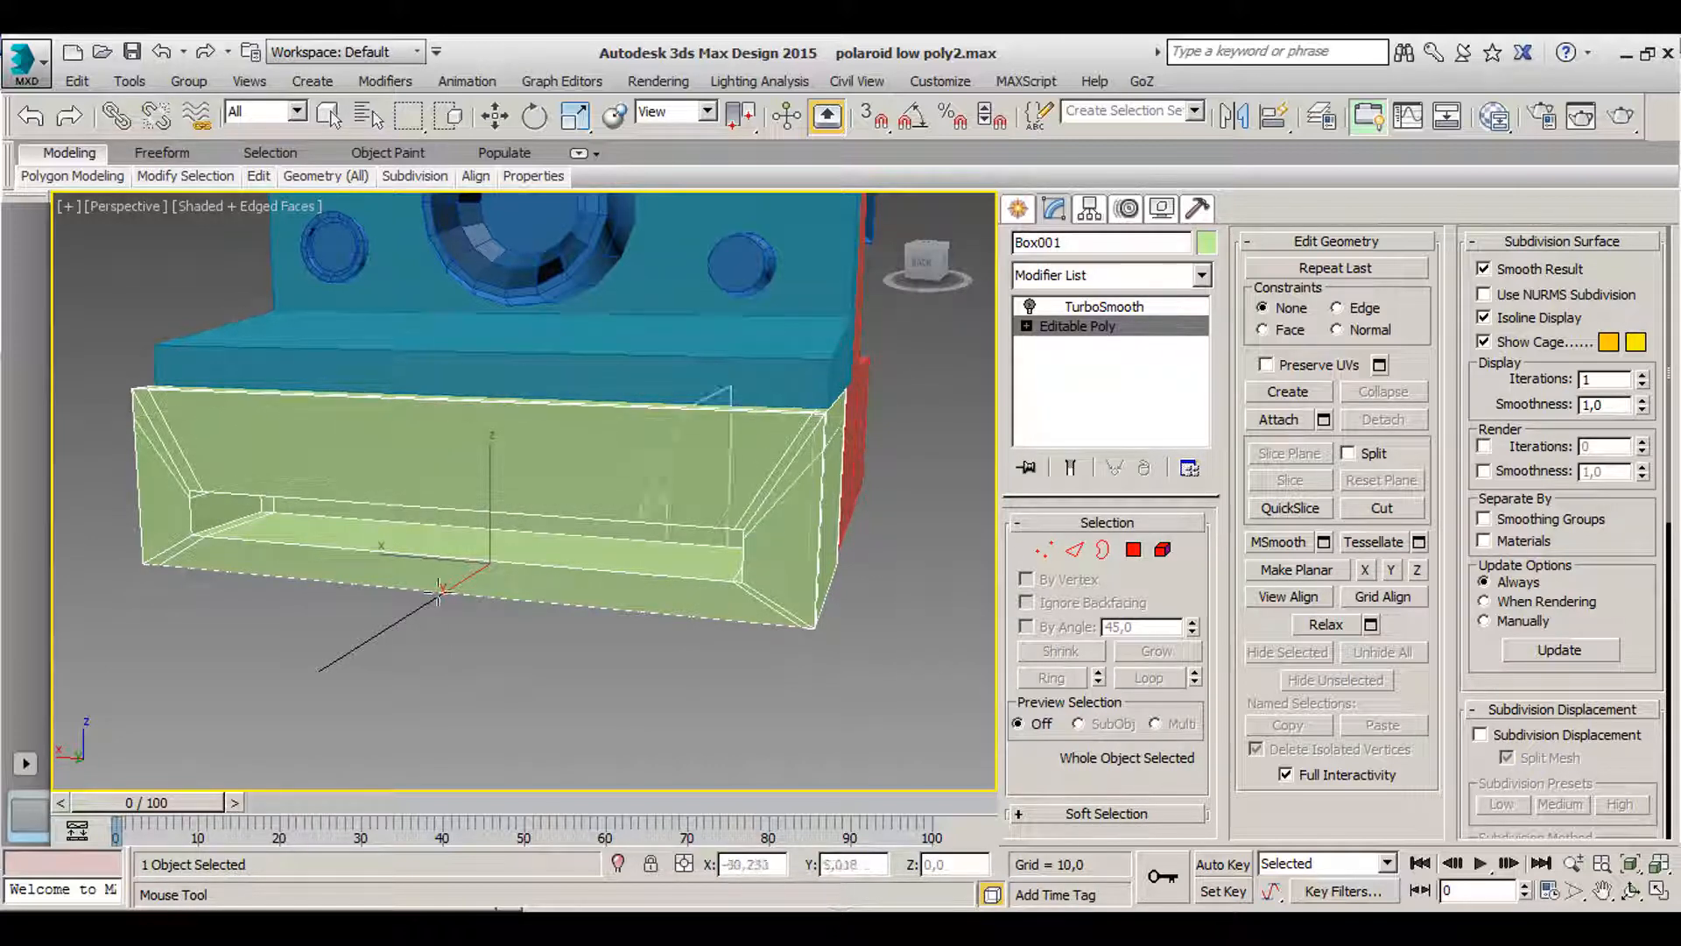
scroll(755, 637, up, 5)
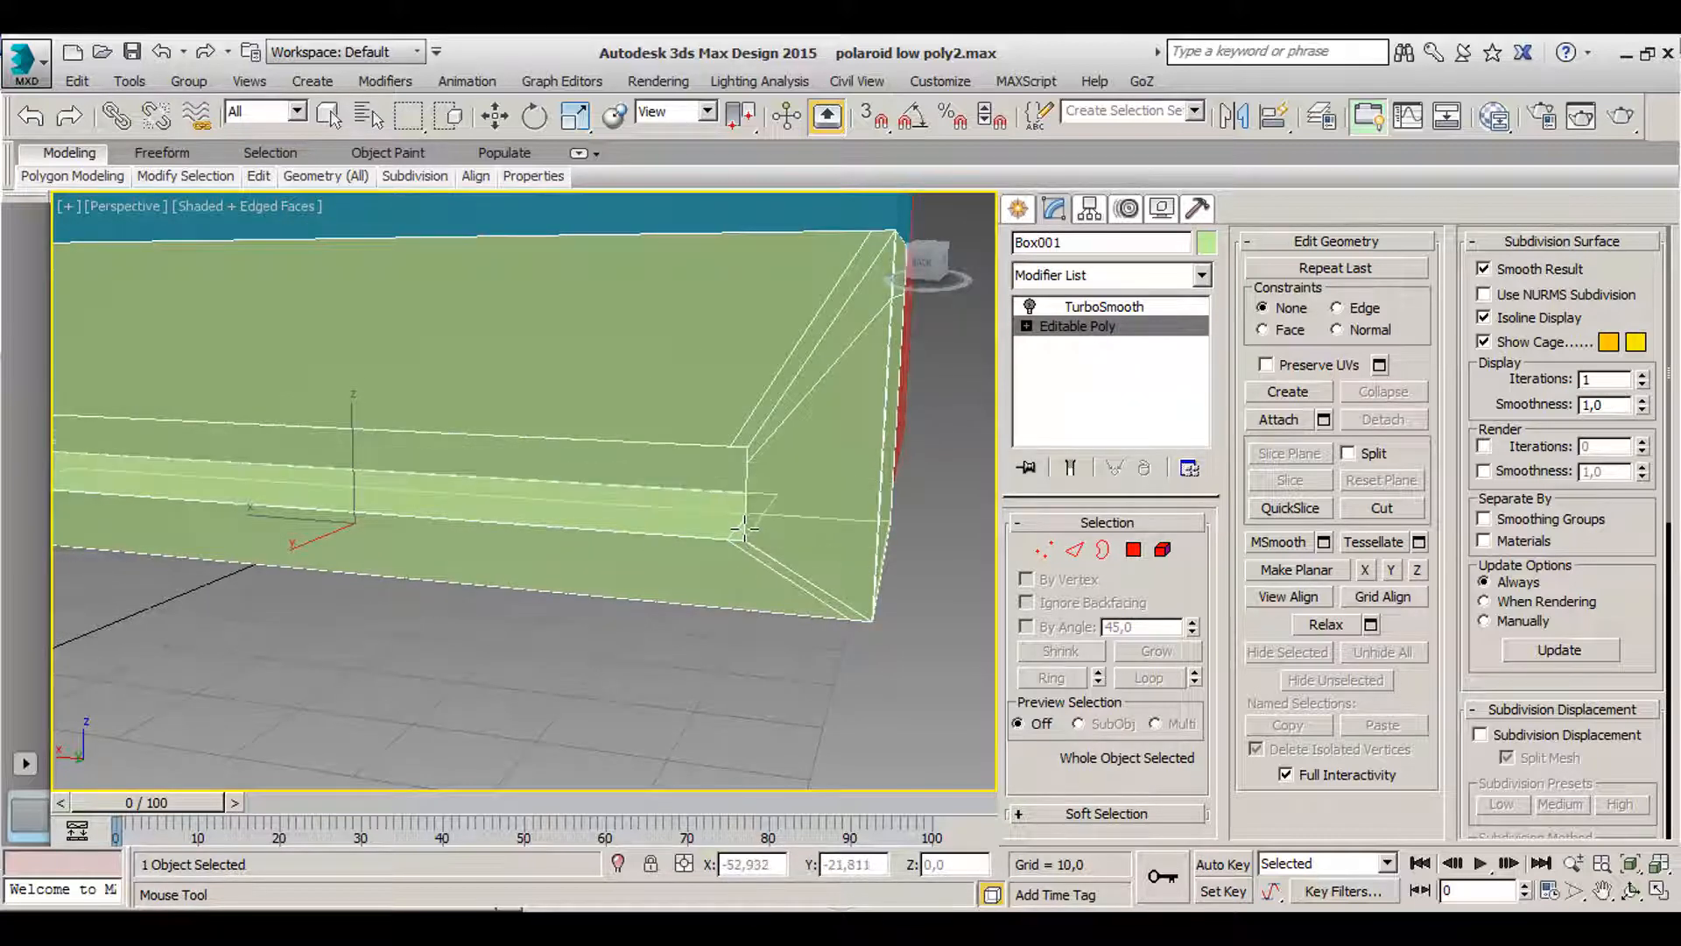
scroll(746, 526, up, 3)
alt+middle_drag(746, 527, 760, 446)
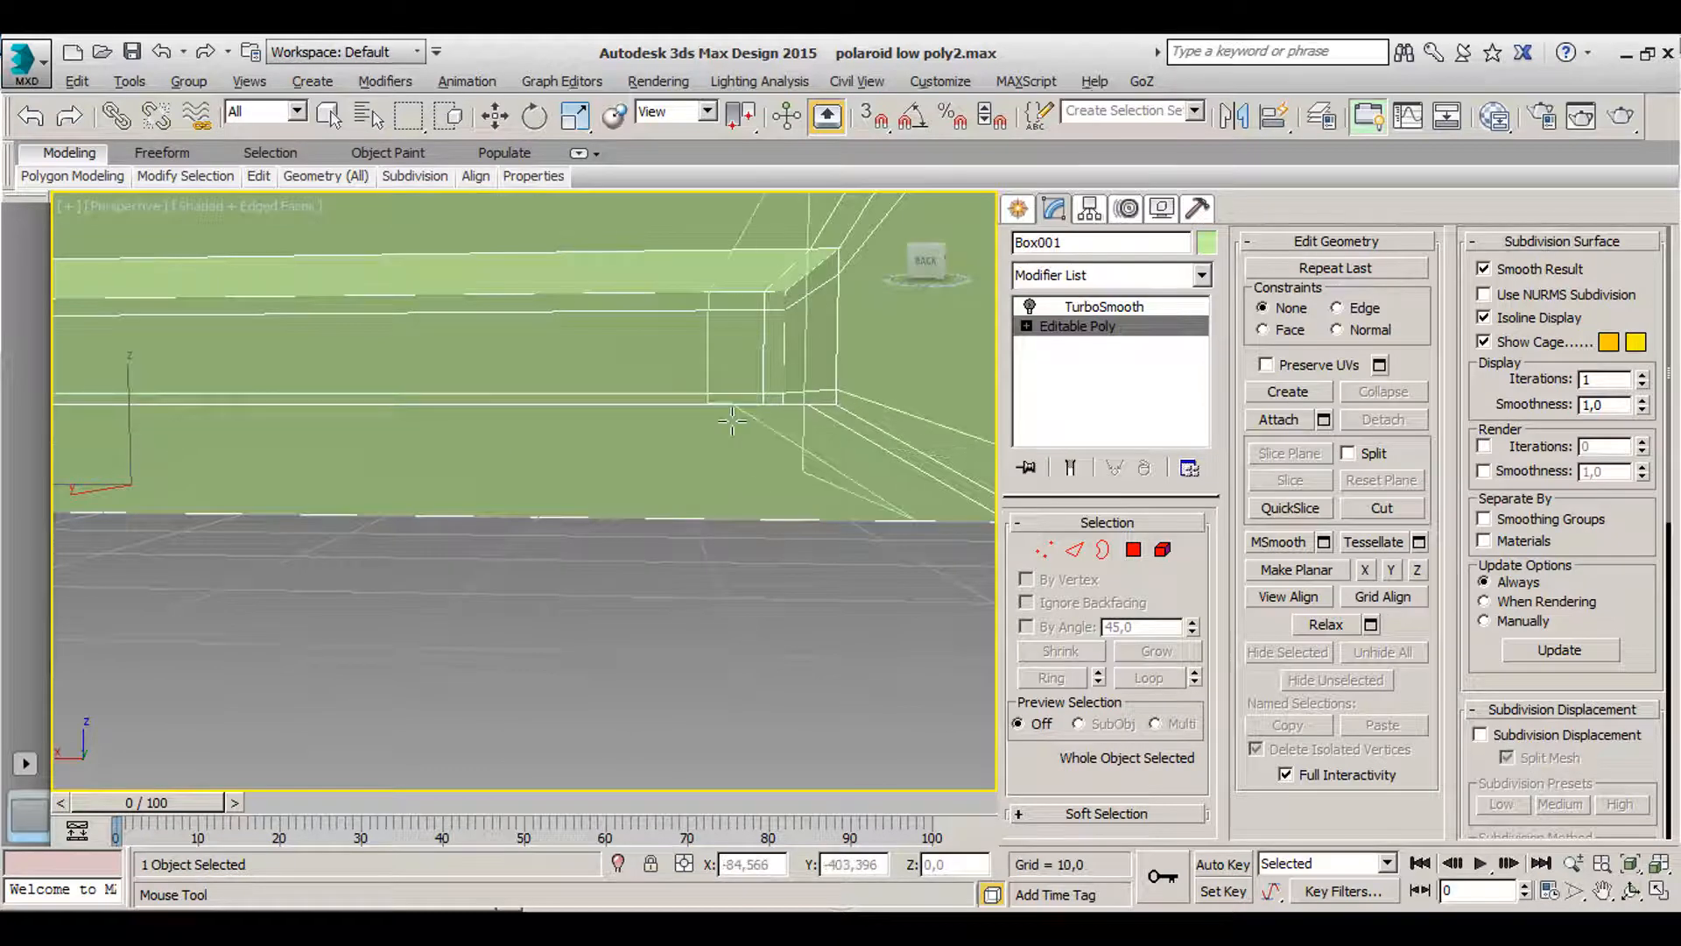
scroll(749, 413, up, 1)
- Examine the support loops at both ends of the slot's recess, and end Swift Loop
scroll(783, 385, down, 3)
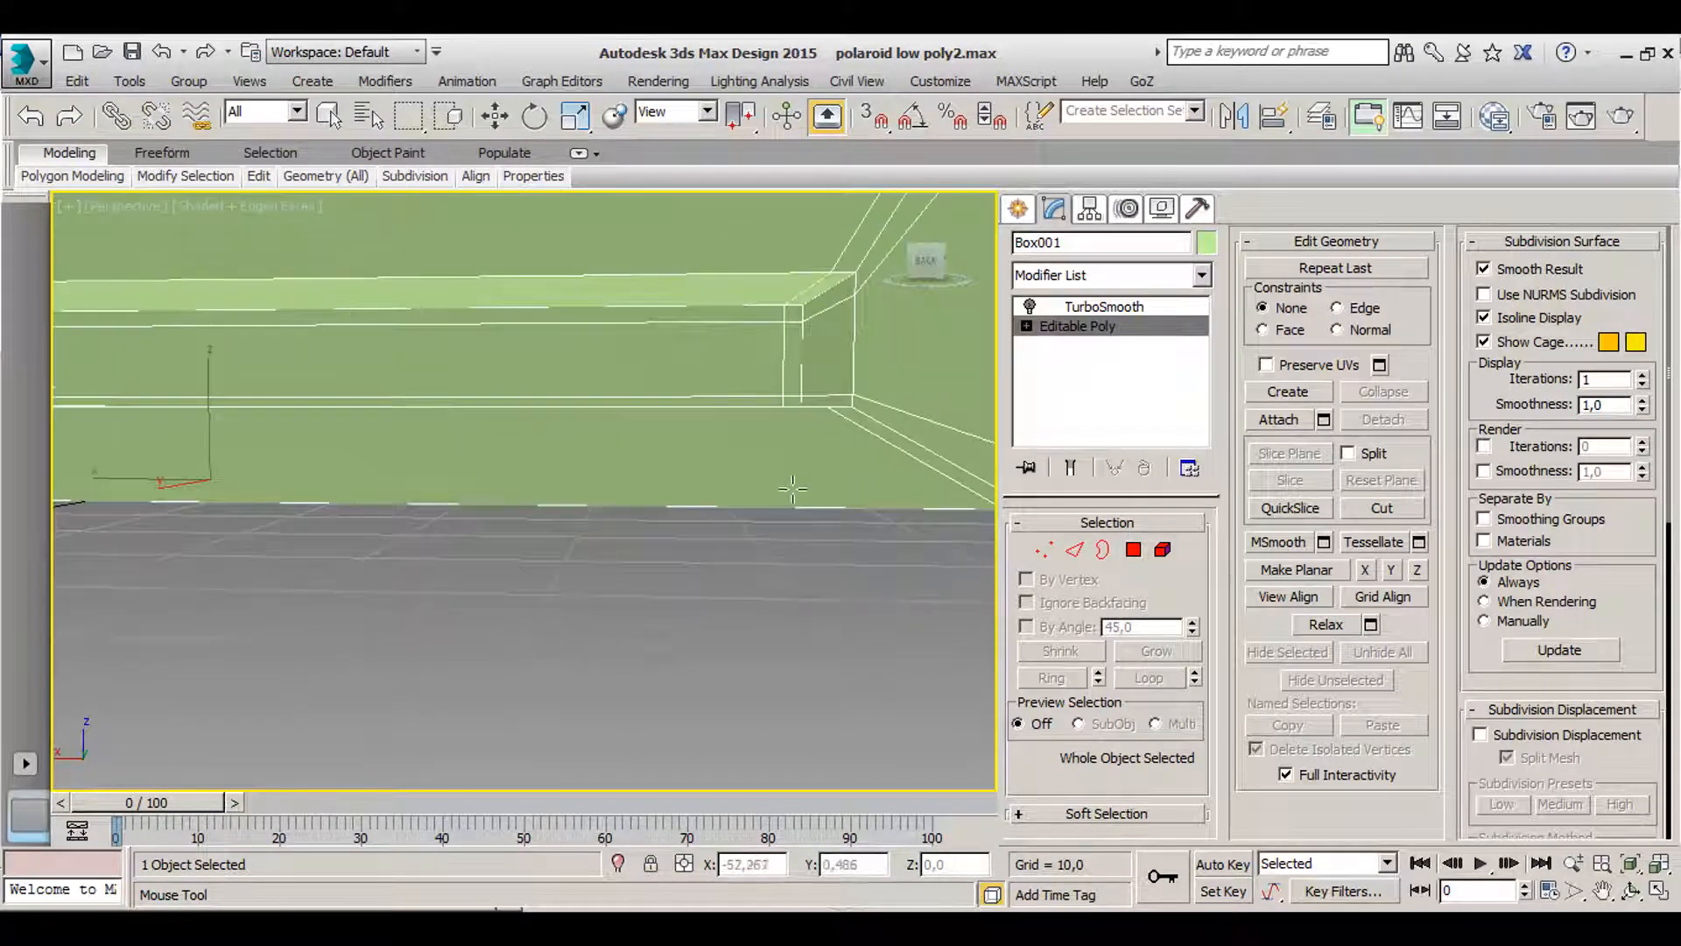
alt+middle_drag(659, 560, 586, 606)
alt+middle_drag(400, 525, 912, 525)
alt+middle_drag(827, 560, 867, 553)
scroll(690, 555, down, 1)
middle_drag(691, 555, 604, 561)
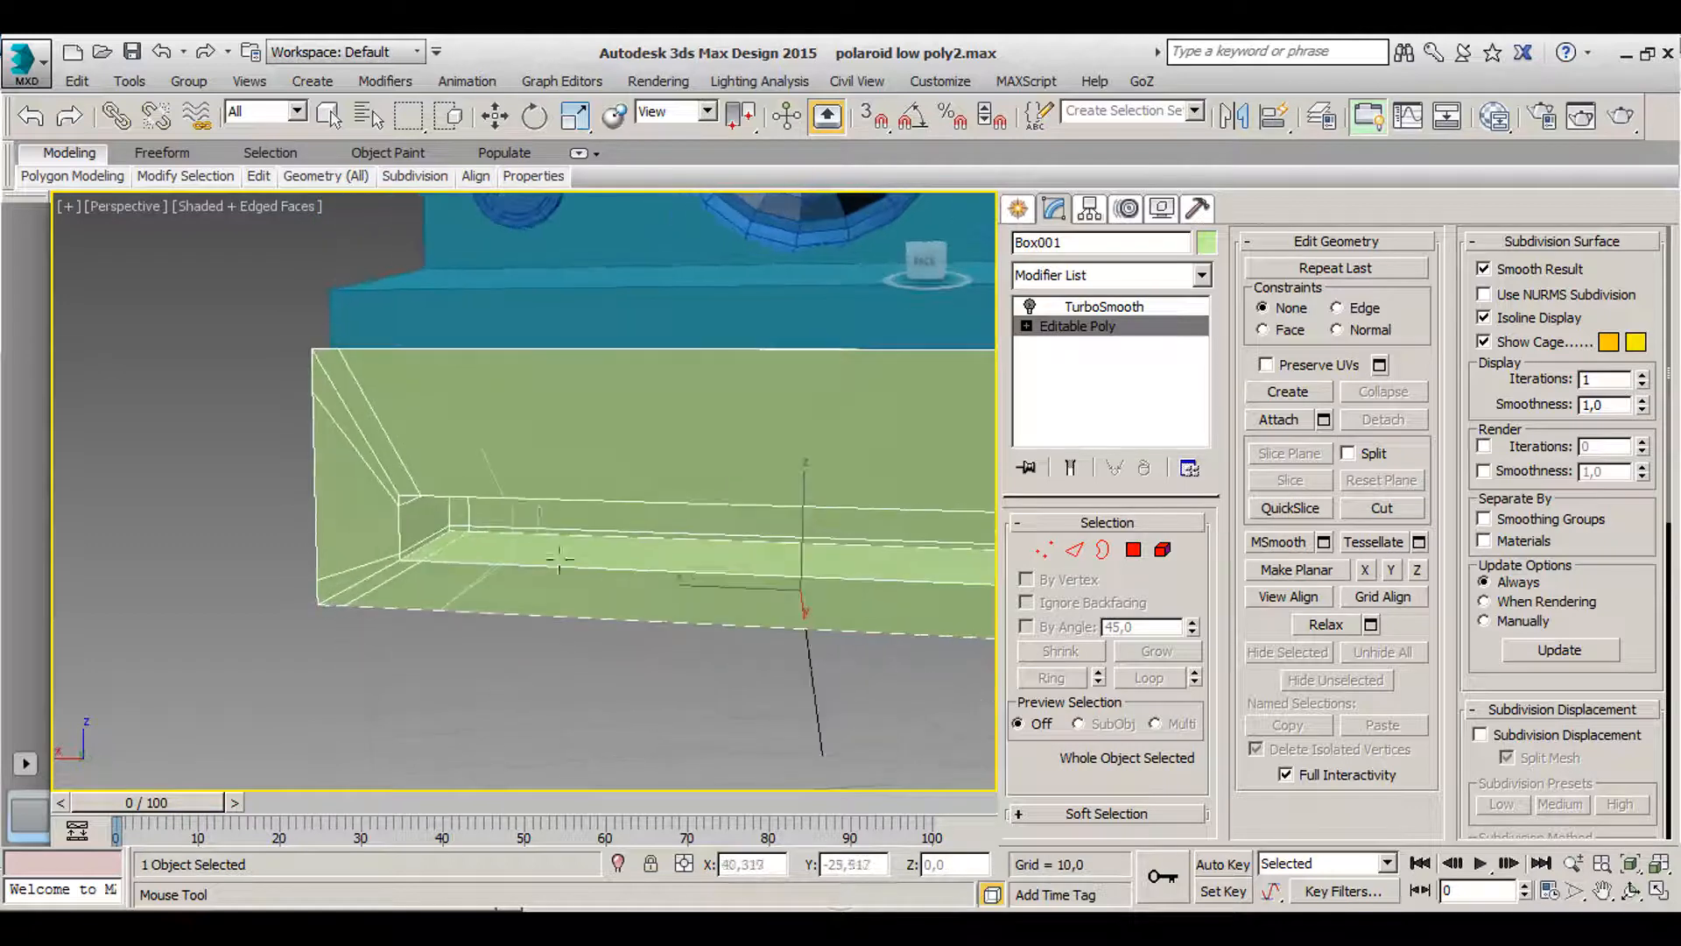
middle_drag(823, 547, 312, 588)
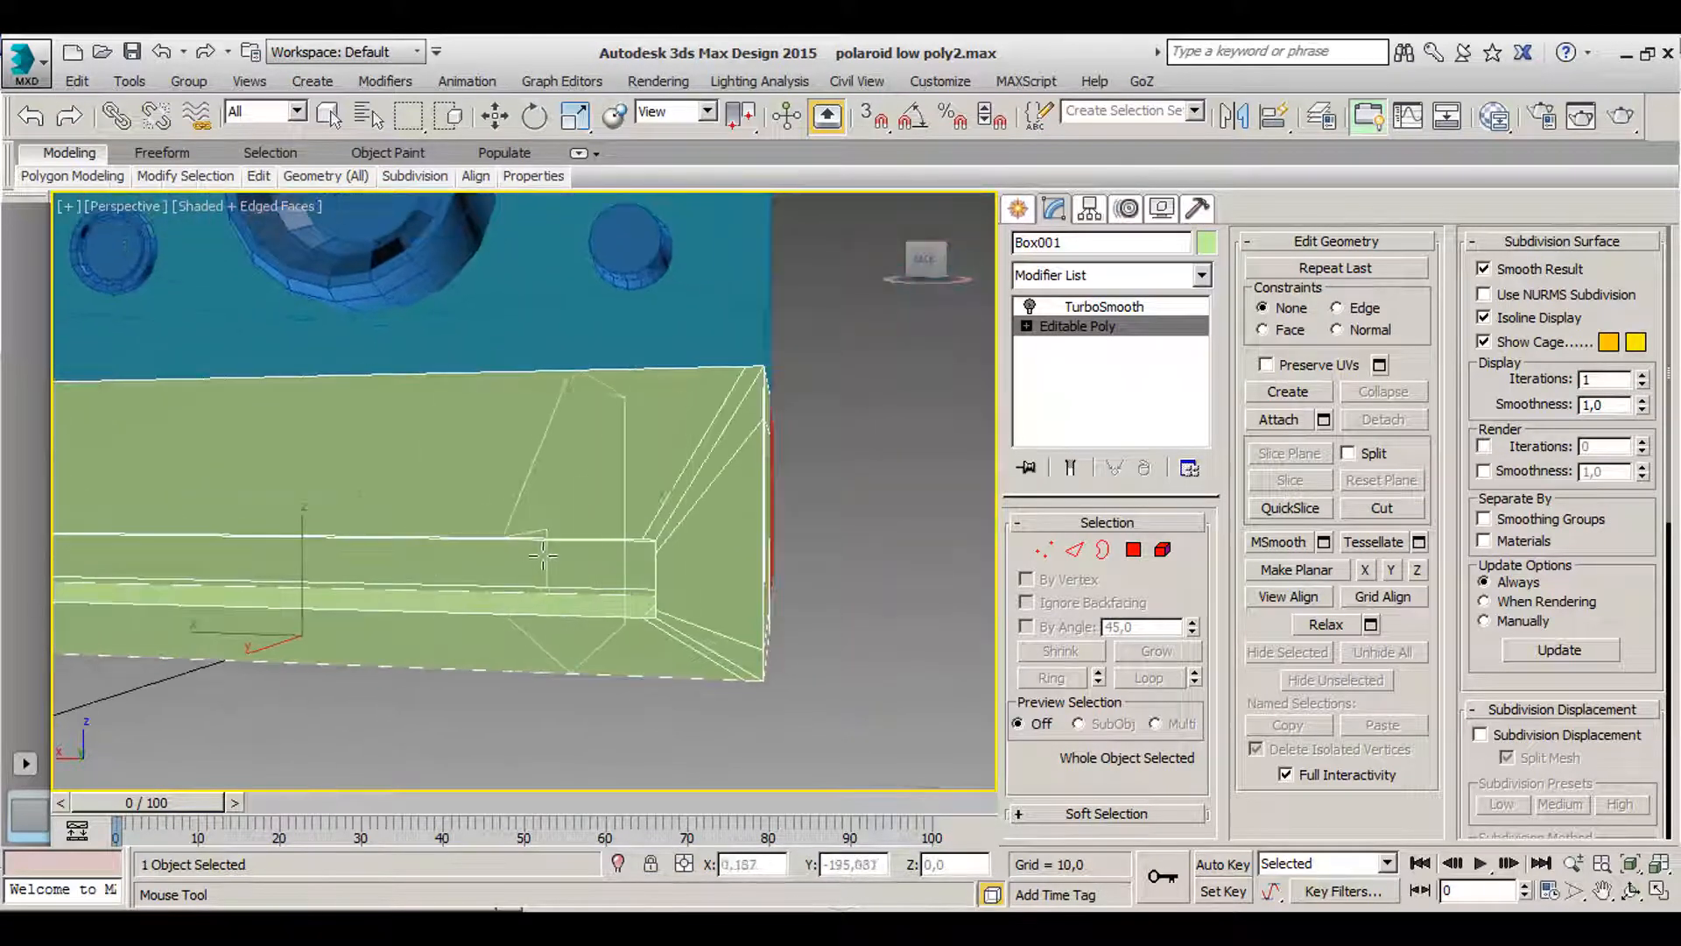
right_click(608, 620)
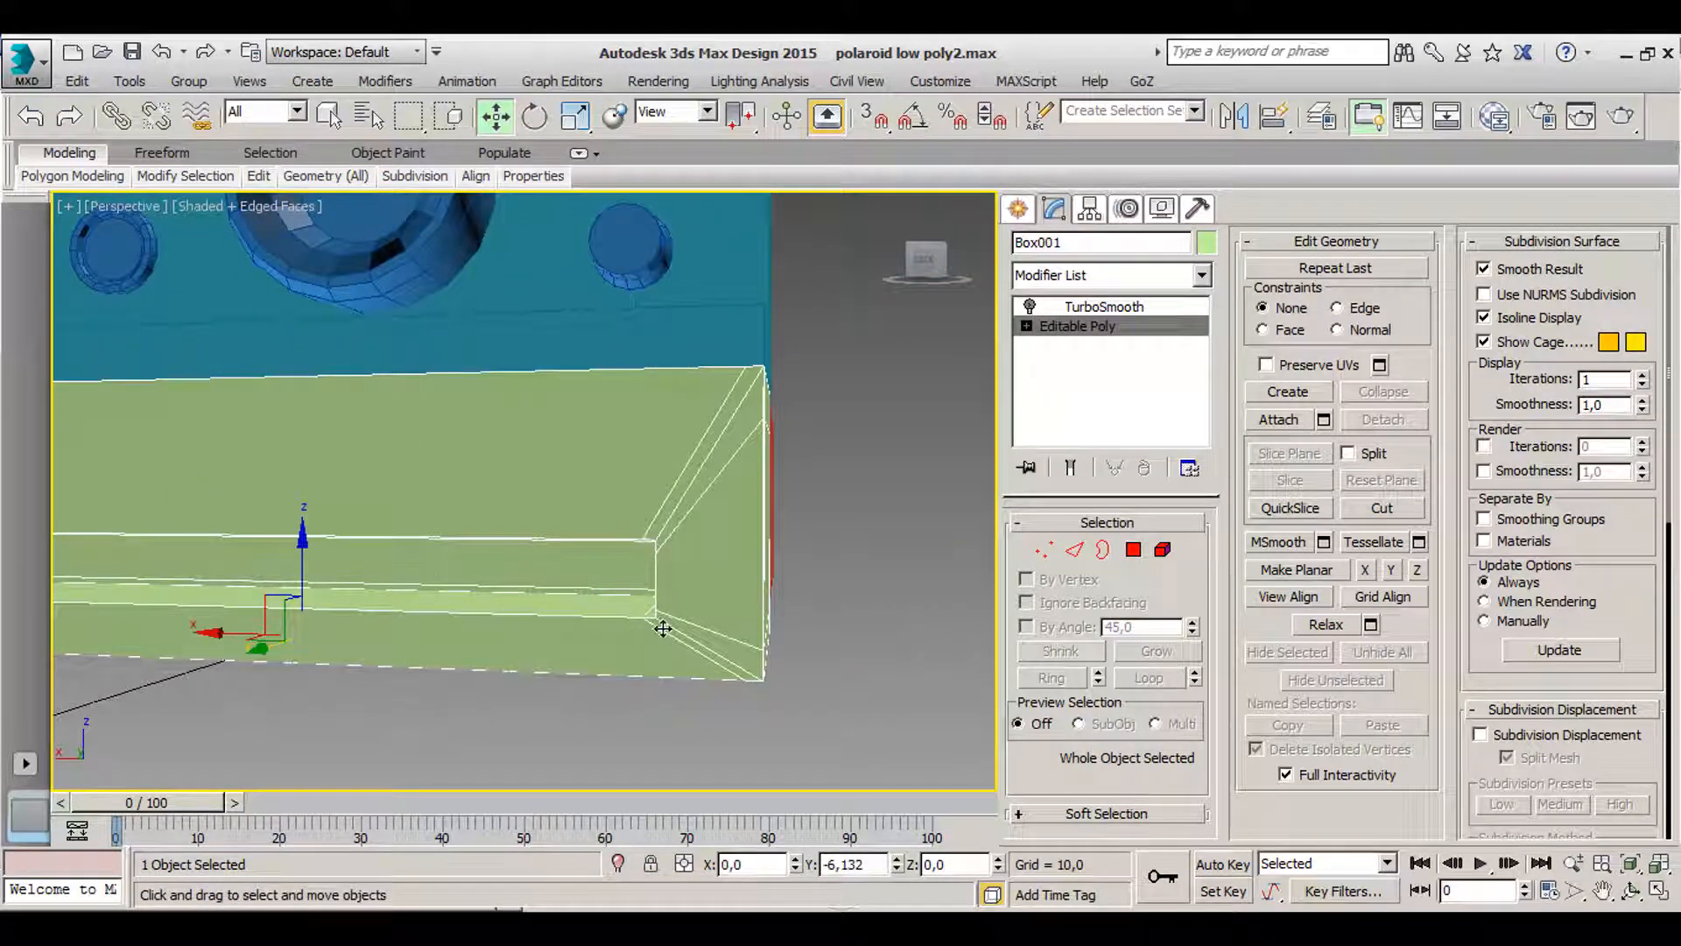
- Enable TurboSmooth on the green box, hide the edged-faces display, and inspect the smoothed slot and outer edges
click(1079, 310)
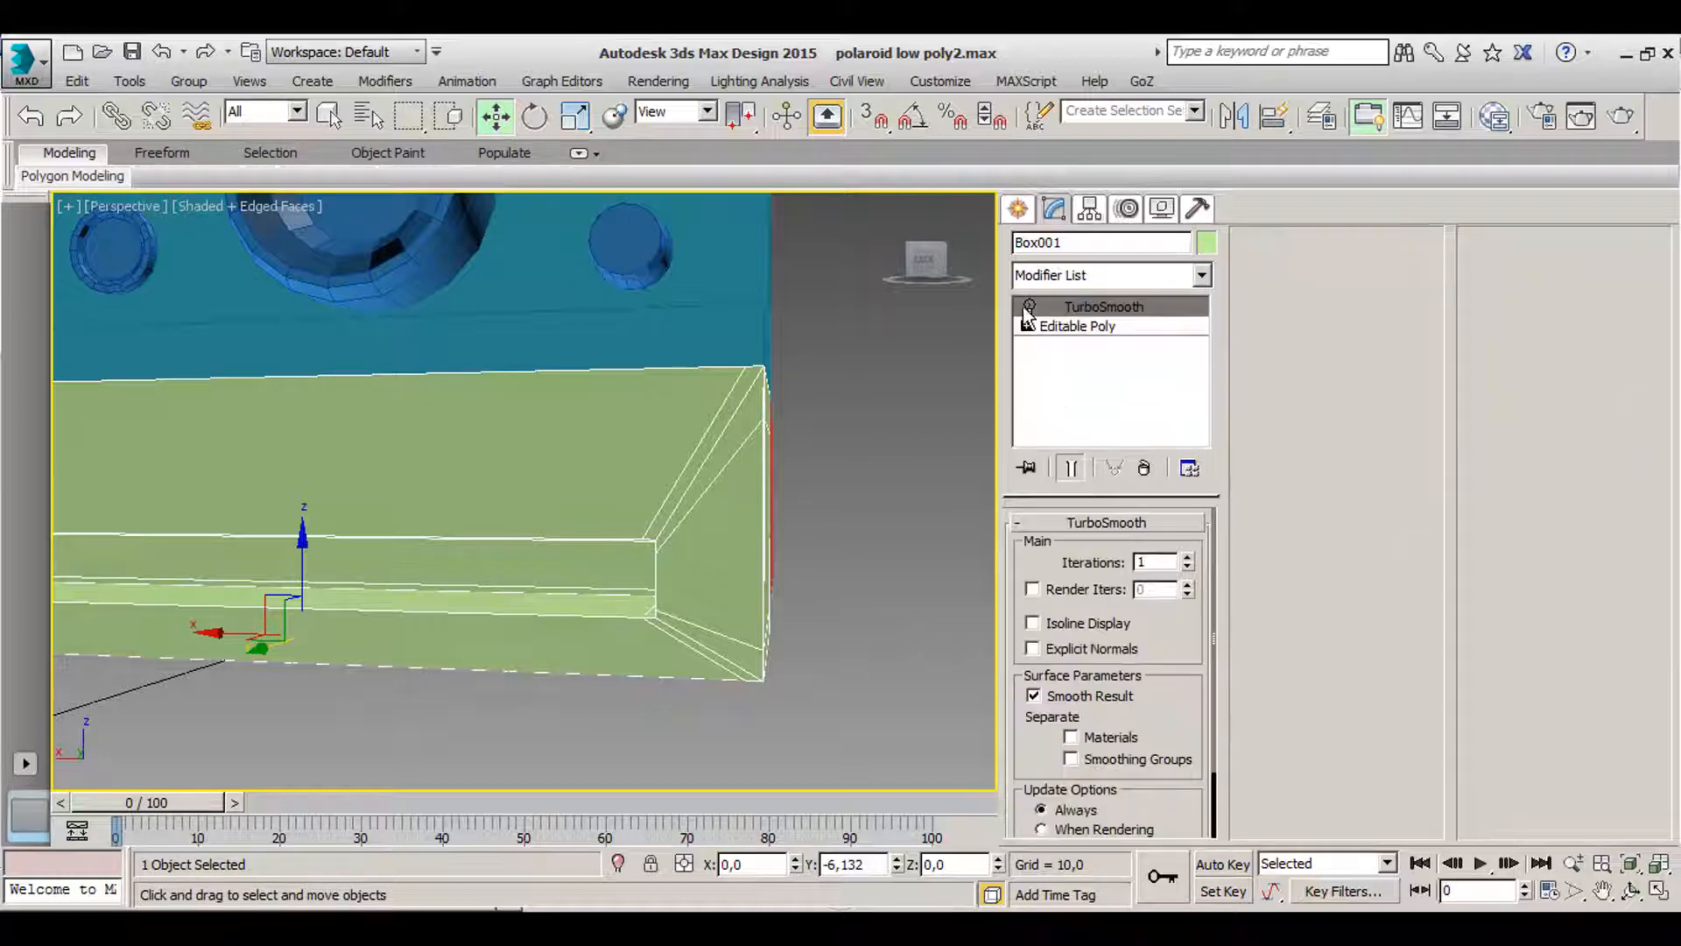
click(1029, 306)
click(902, 502)
alt+middle_drag(687, 548, 617, 553)
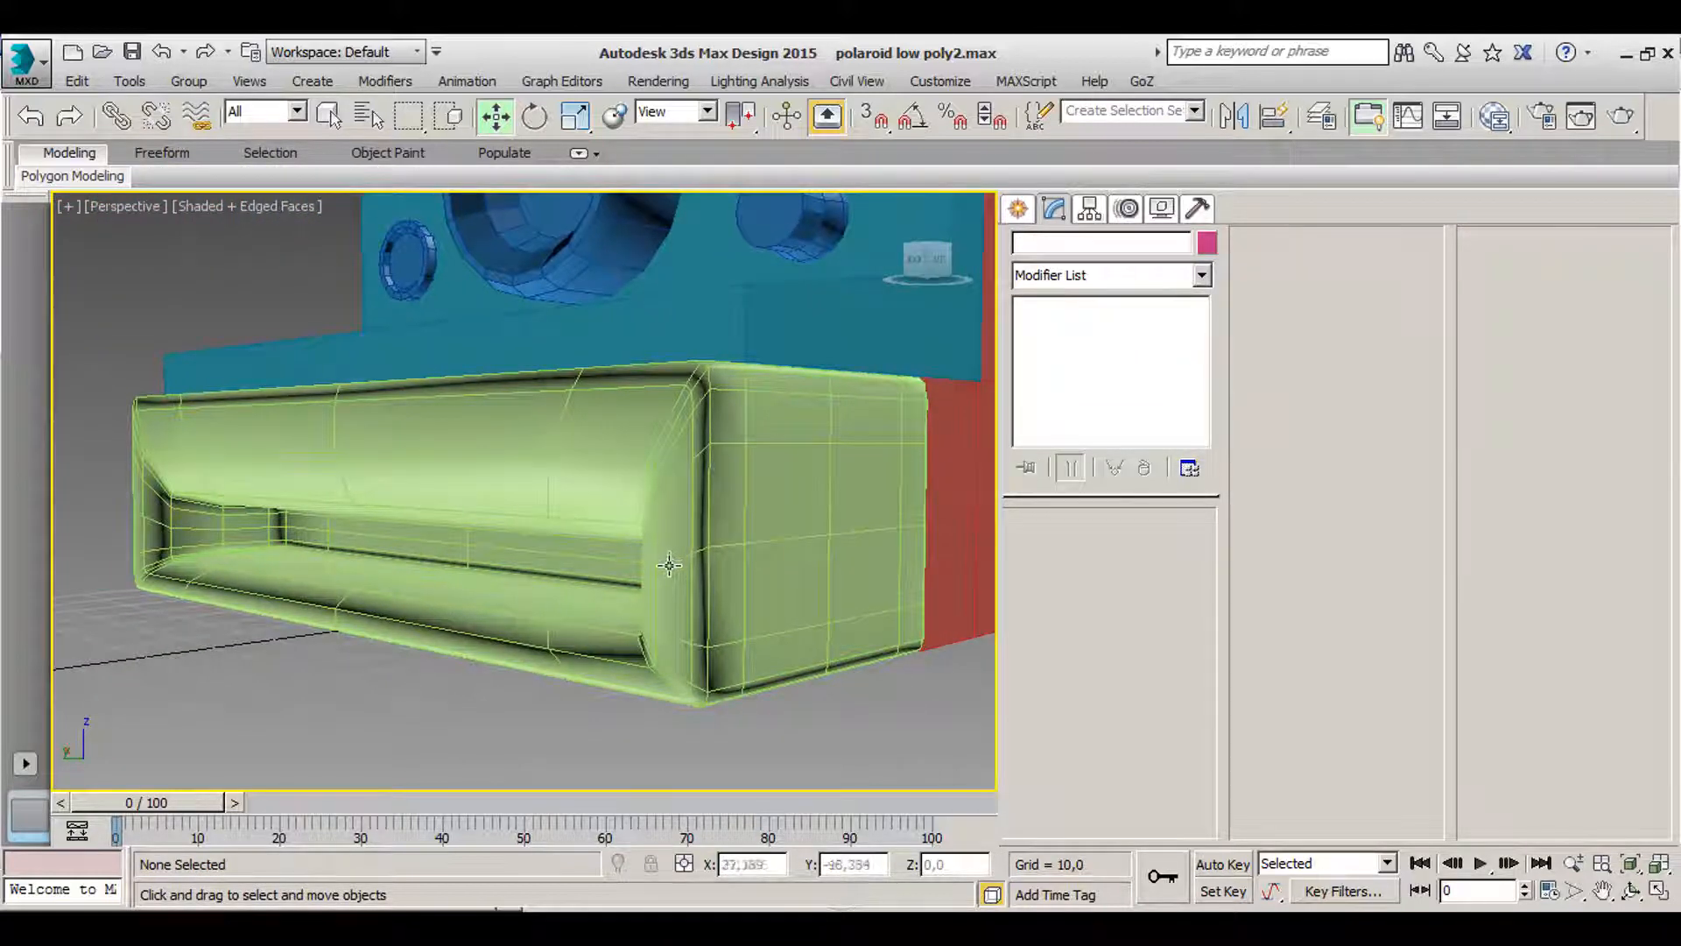
key(F4)
mouse_move(453, 652)
alt+middle_down()
mouse_move(383, 645)
mouse_move(450, 638)
alt+middle_up()
scroll(368, 529, up, 3)
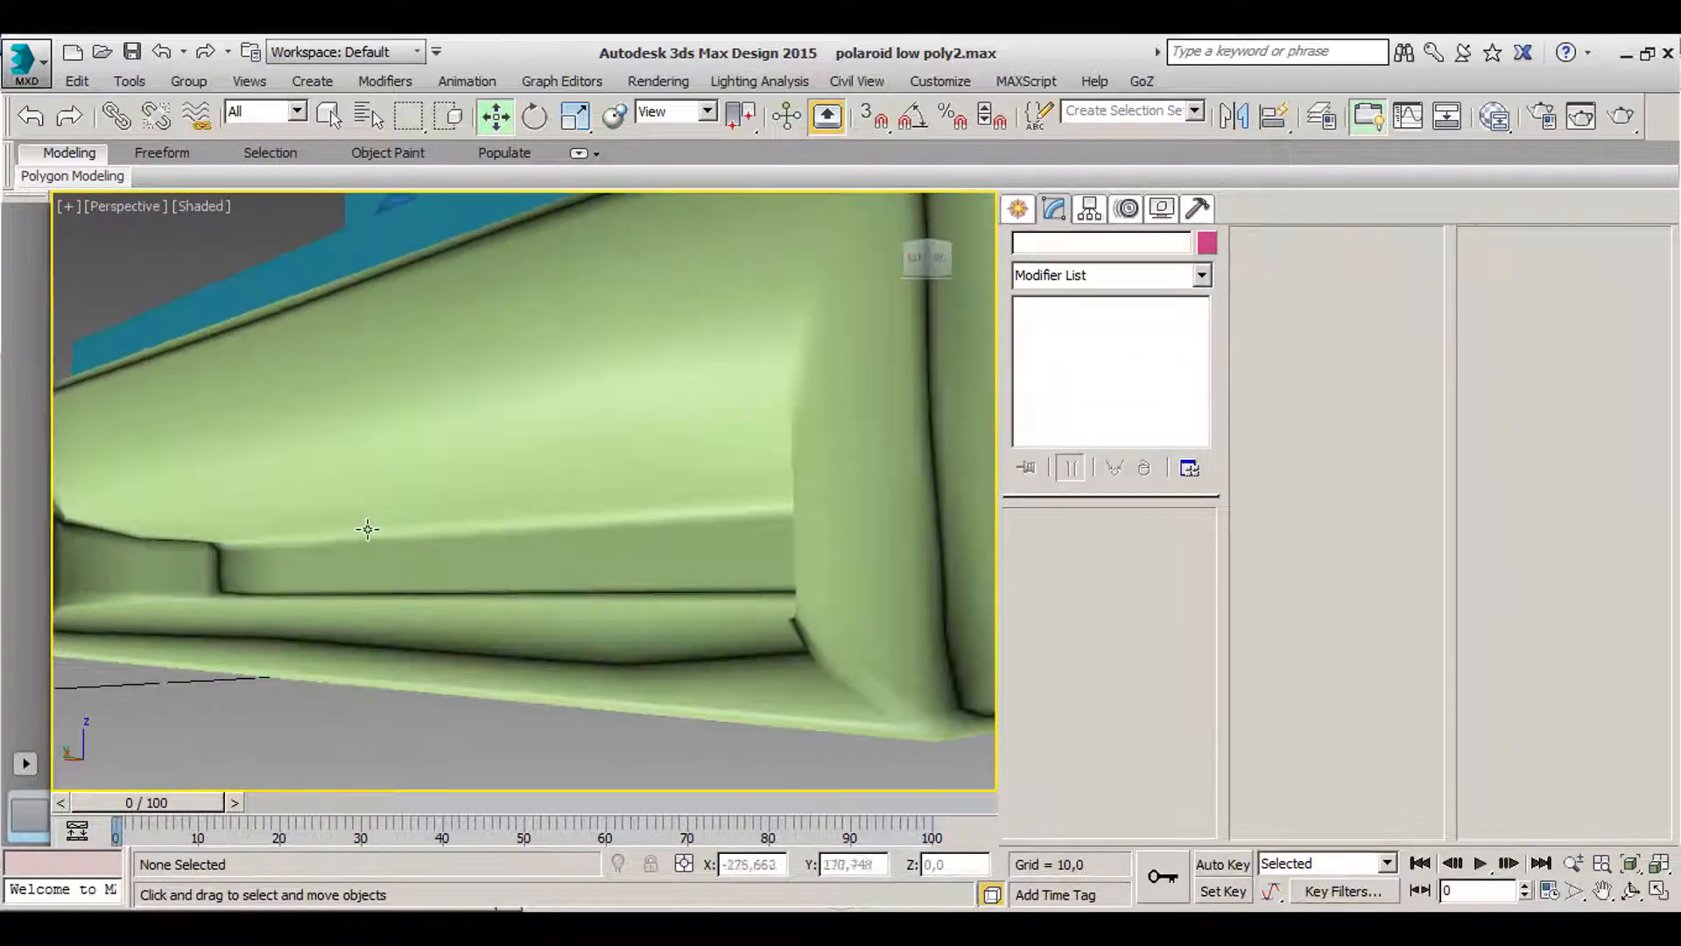
alt+middle_drag(368, 529, 330, 570)
scroll(336, 565, up, 1)
click(443, 431)
alt+middle_drag(443, 424, 493, 506)
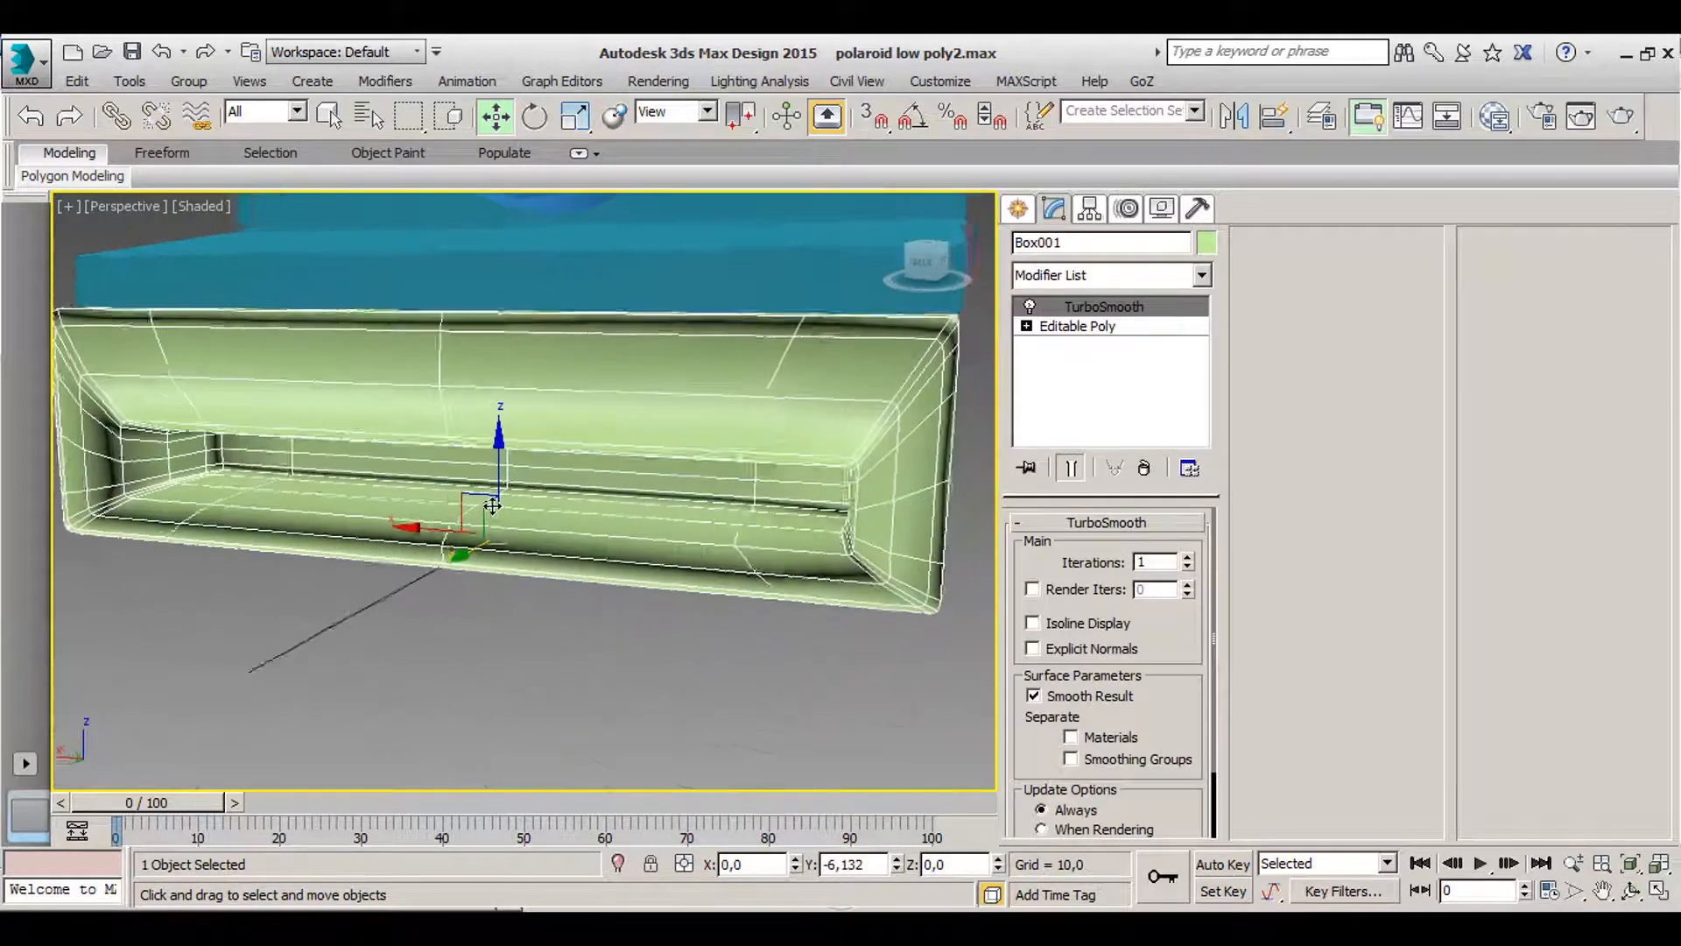
- Add Swift Loop edges around the slot's rim and midway to the front's outer edge, plus a vertical loop across the box's middle
click(1110, 328)
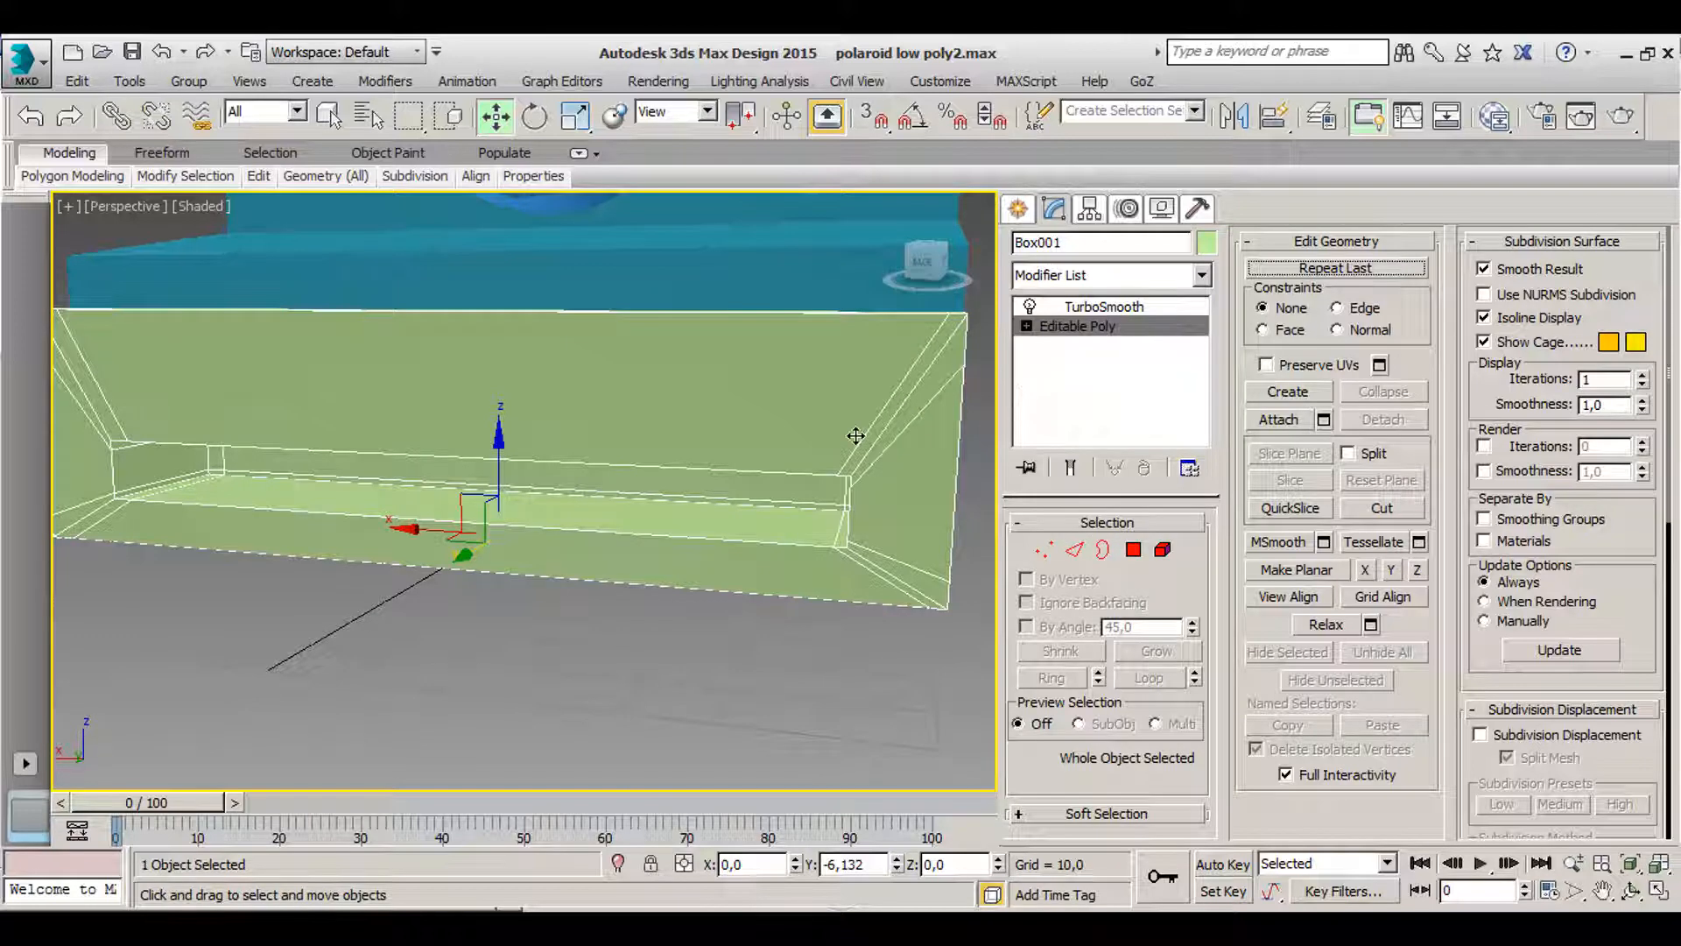
key(alt+s)
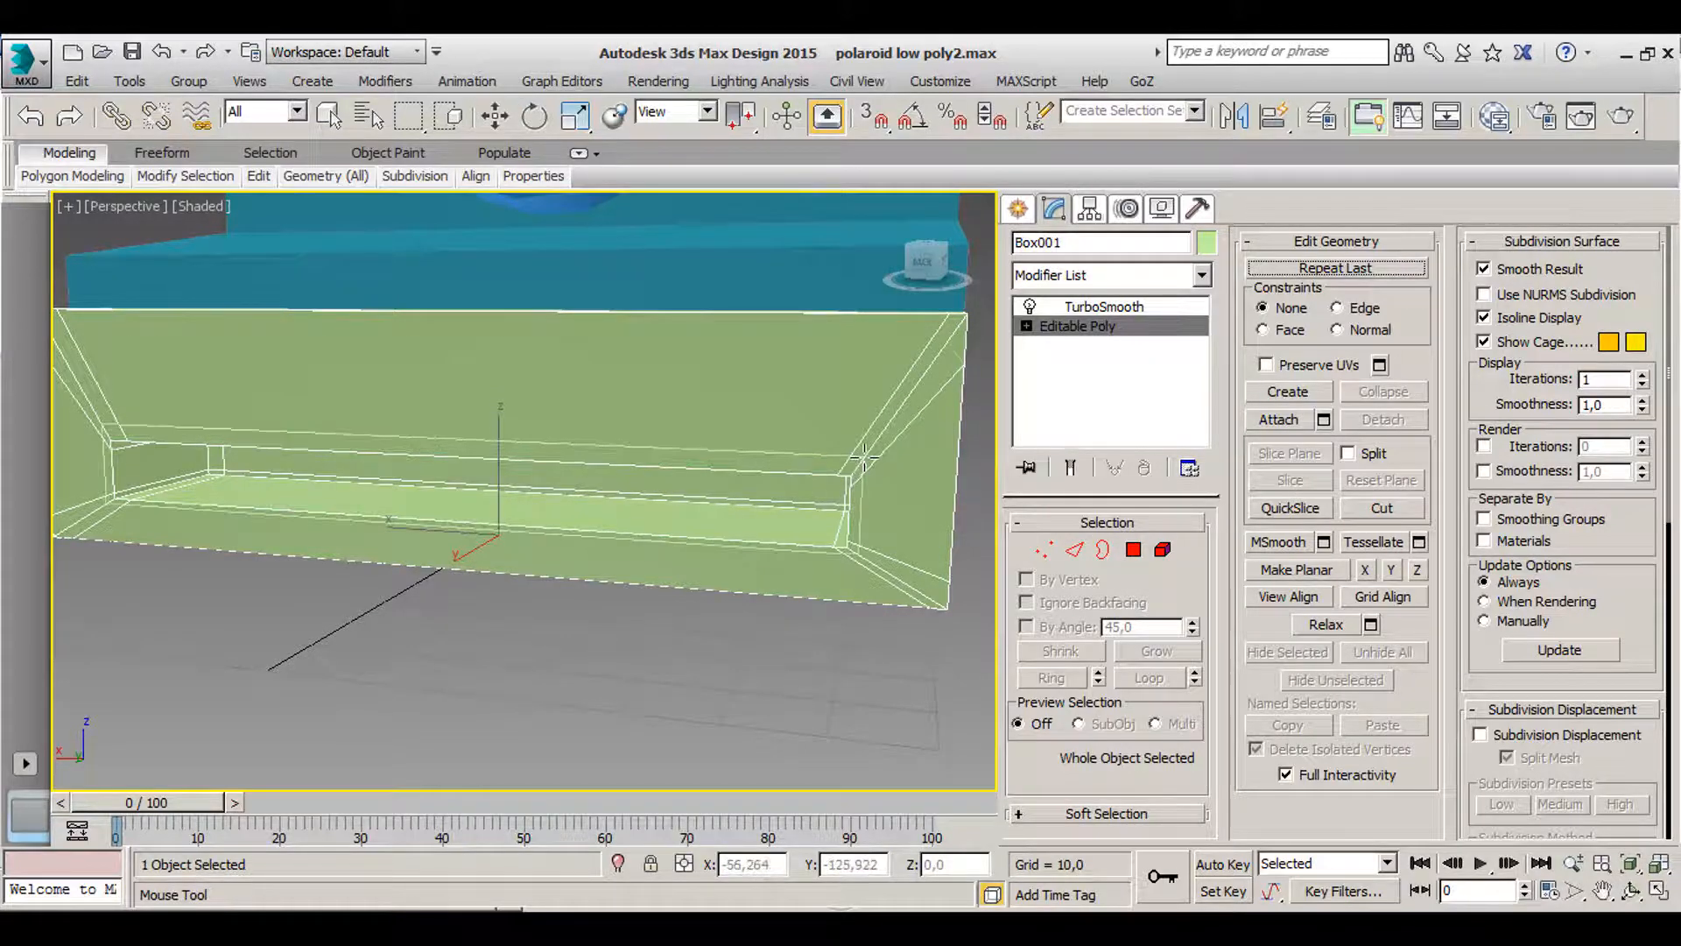
click(800, 380)
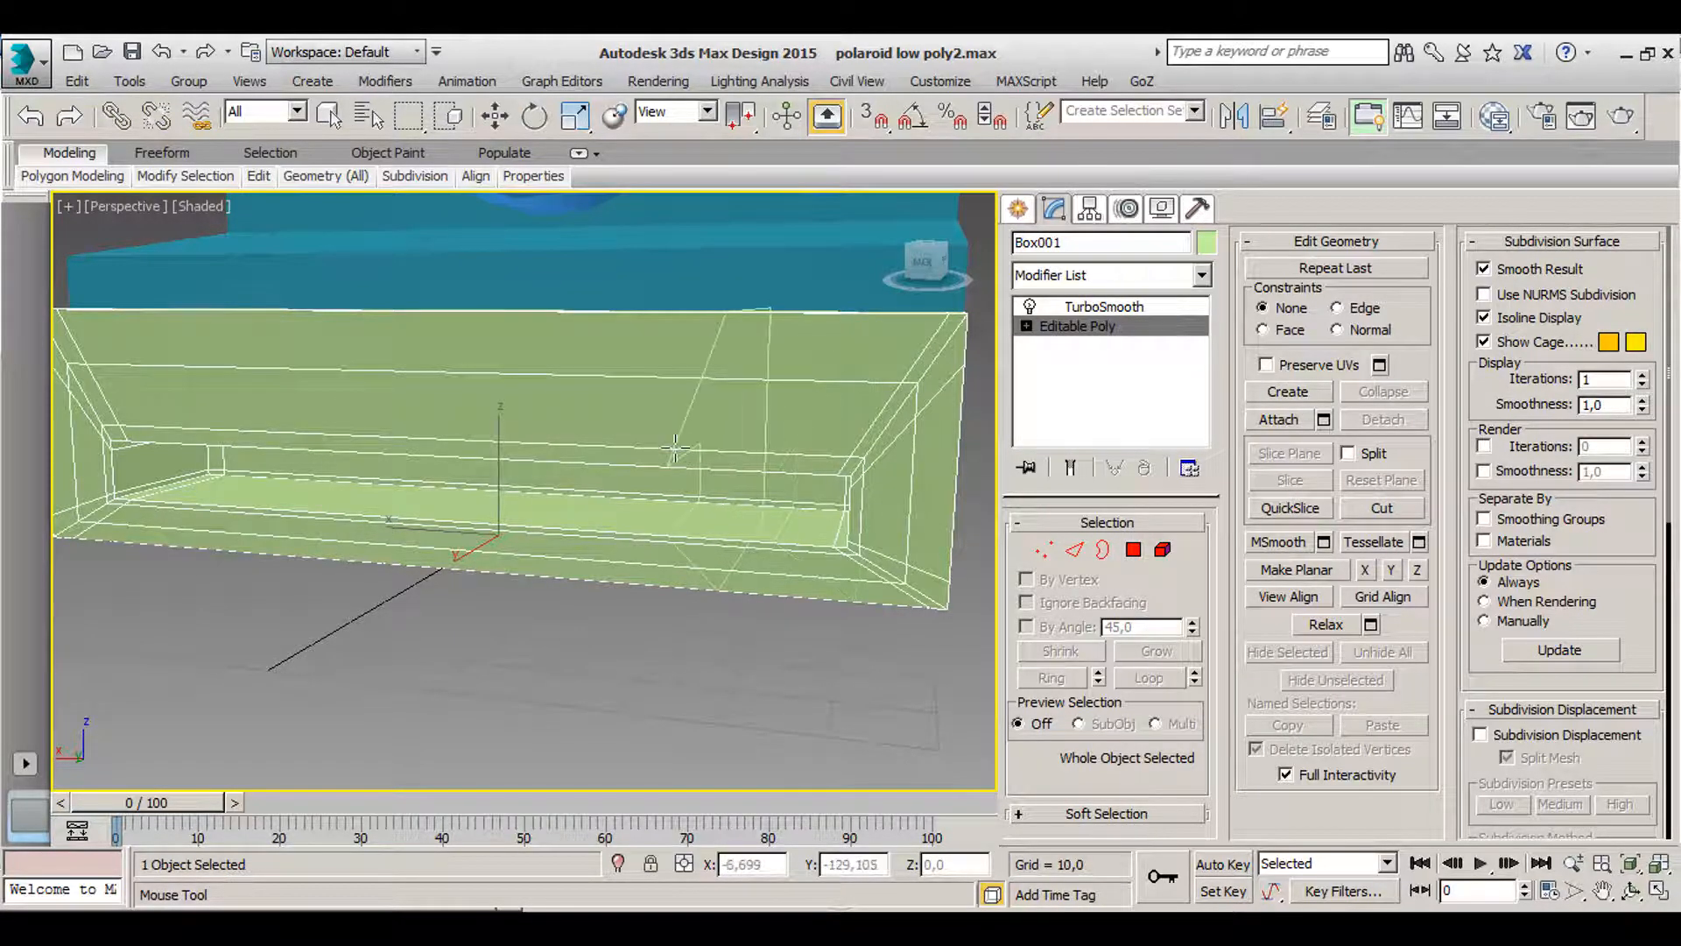
right_click(497, 426)
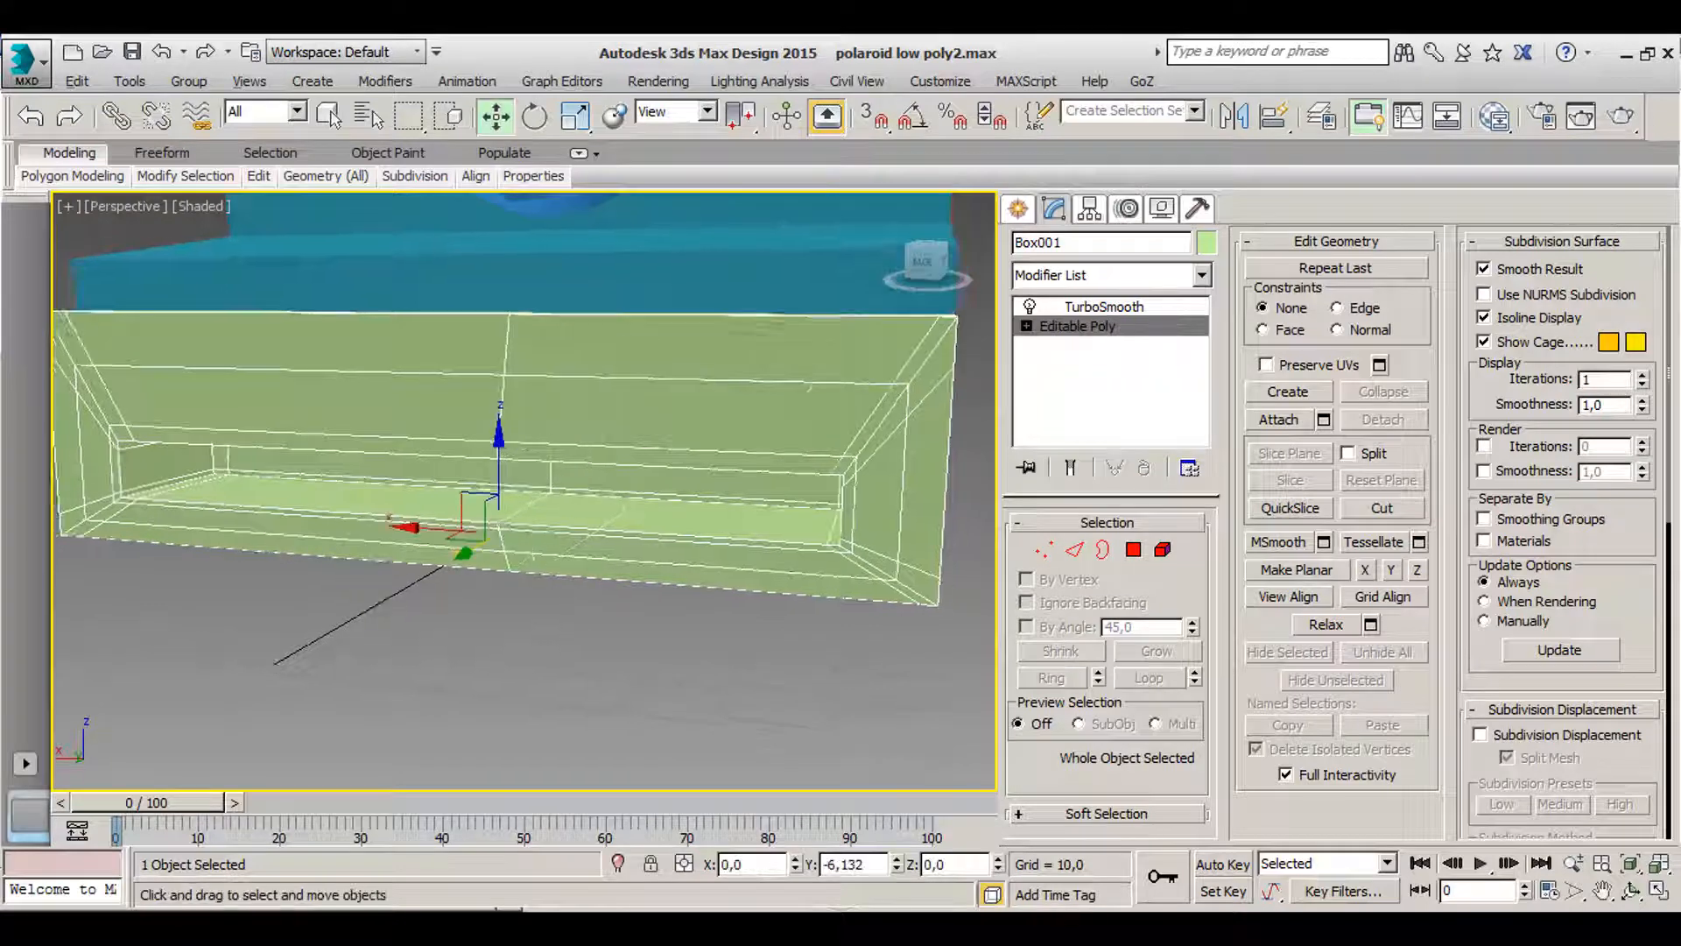
- Insert a vertical Swift Loop about halfway between the green box's middle loop and its left end
scroll(516, 472, down, 3)
alt+middle_drag(498, 525, 529, 544)
scroll(529, 544, up, 3)
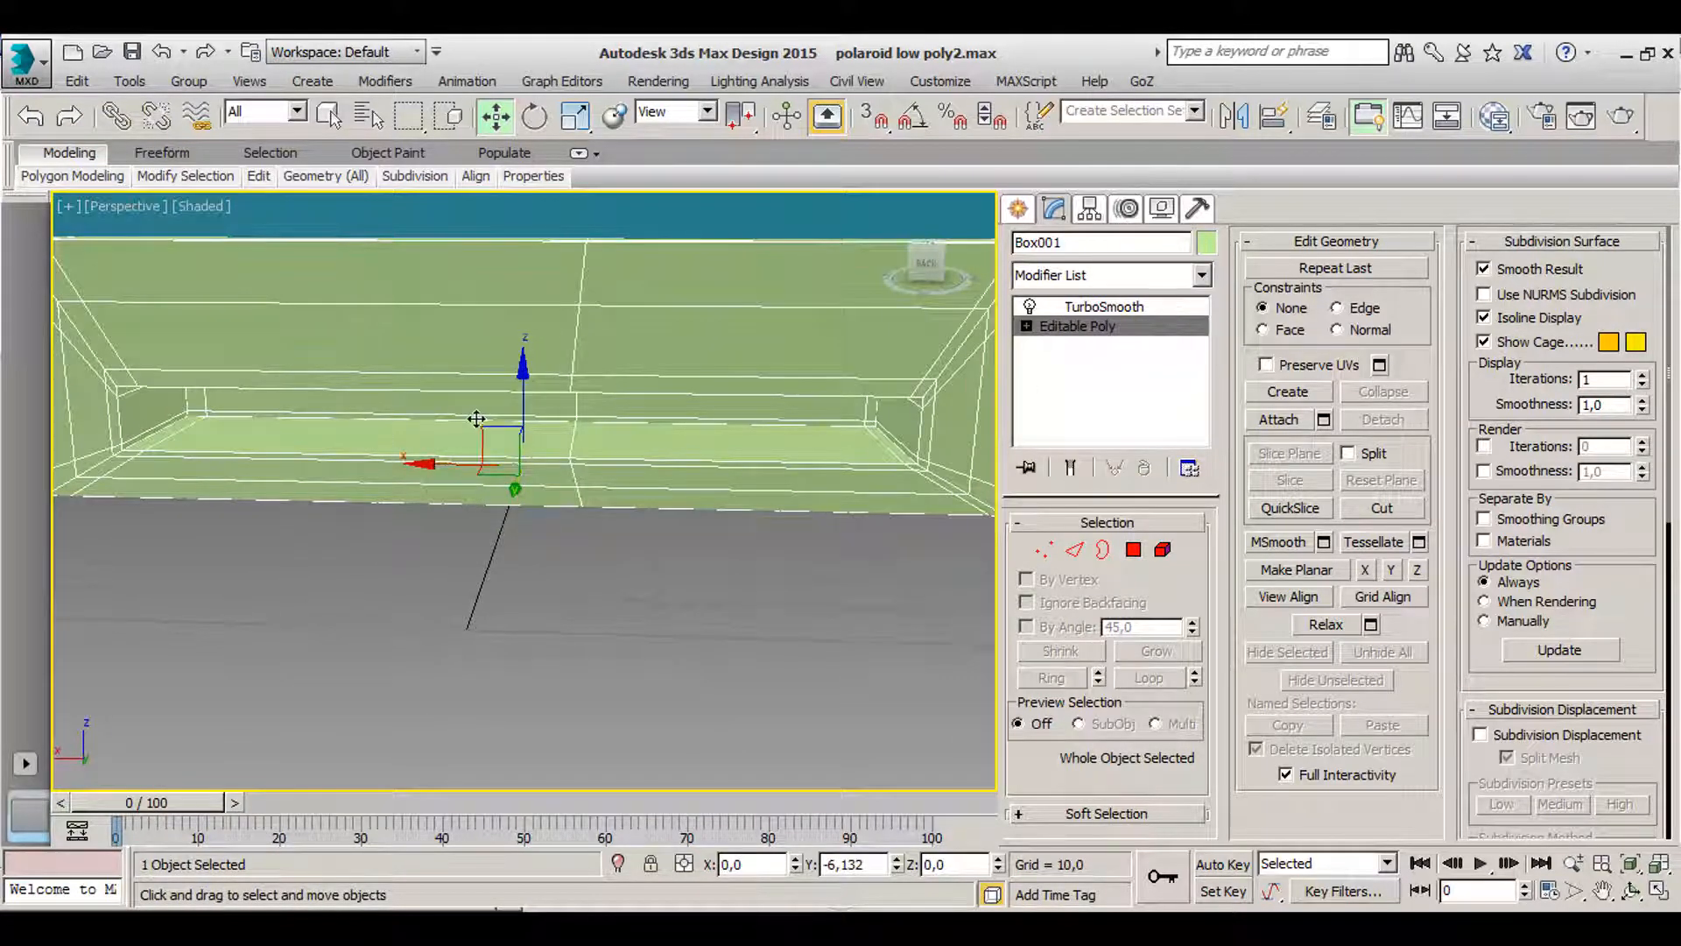
key(alt+s)
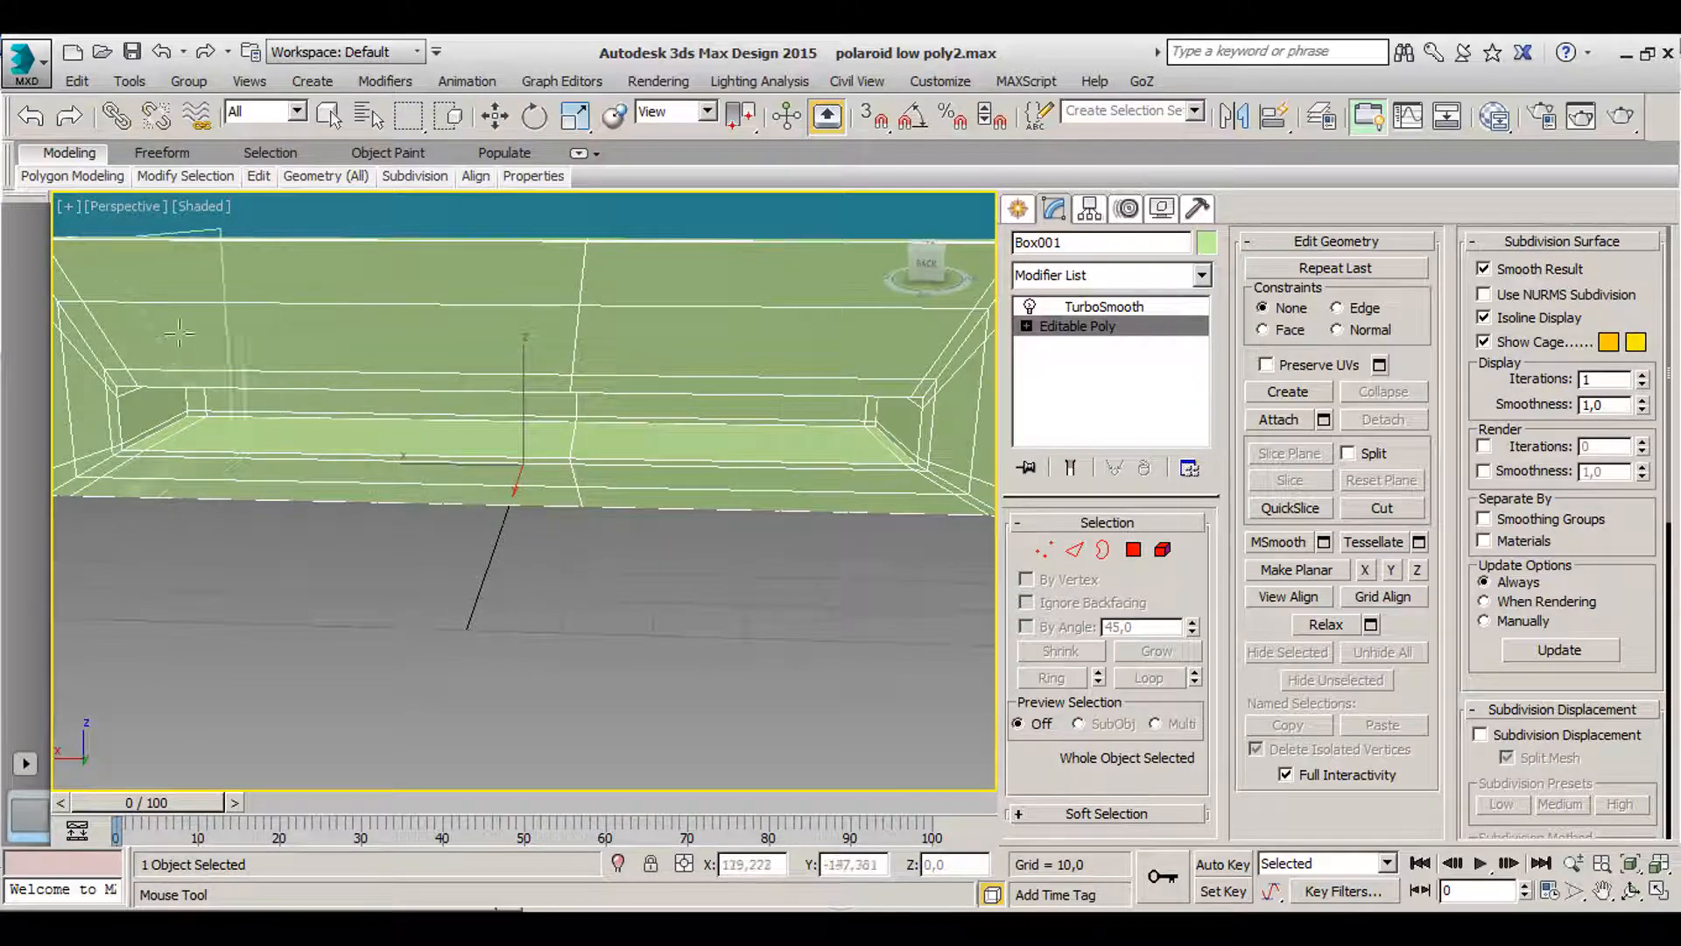
right_click(173, 383)
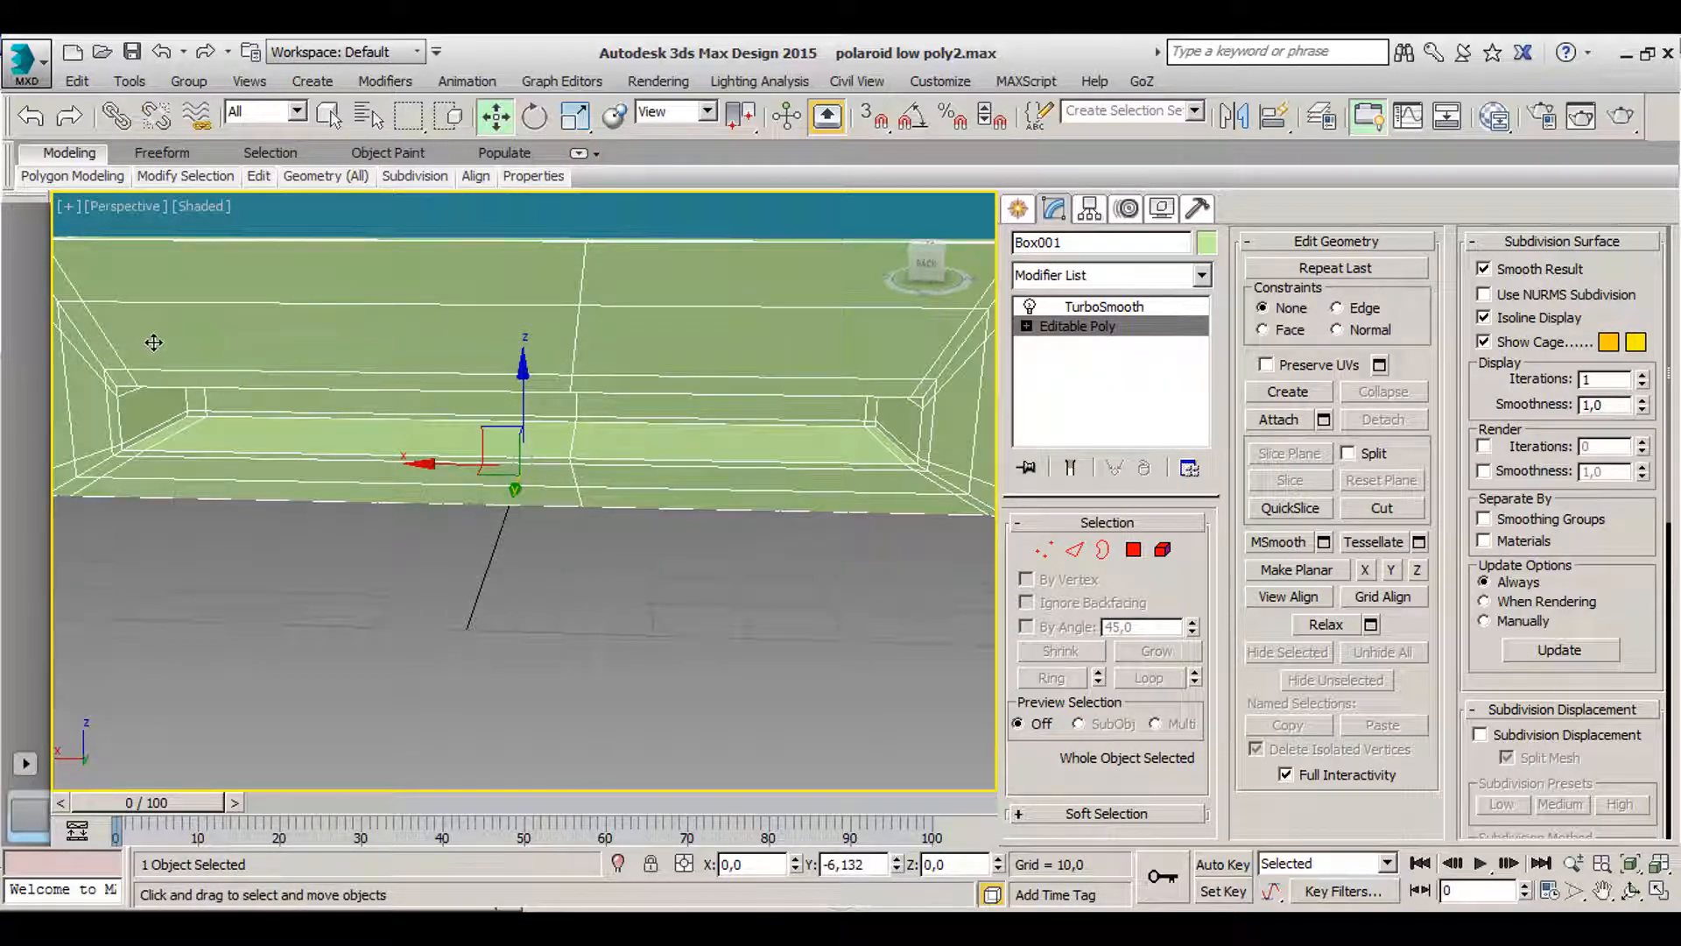
key(alt+s)
click(308, 331)
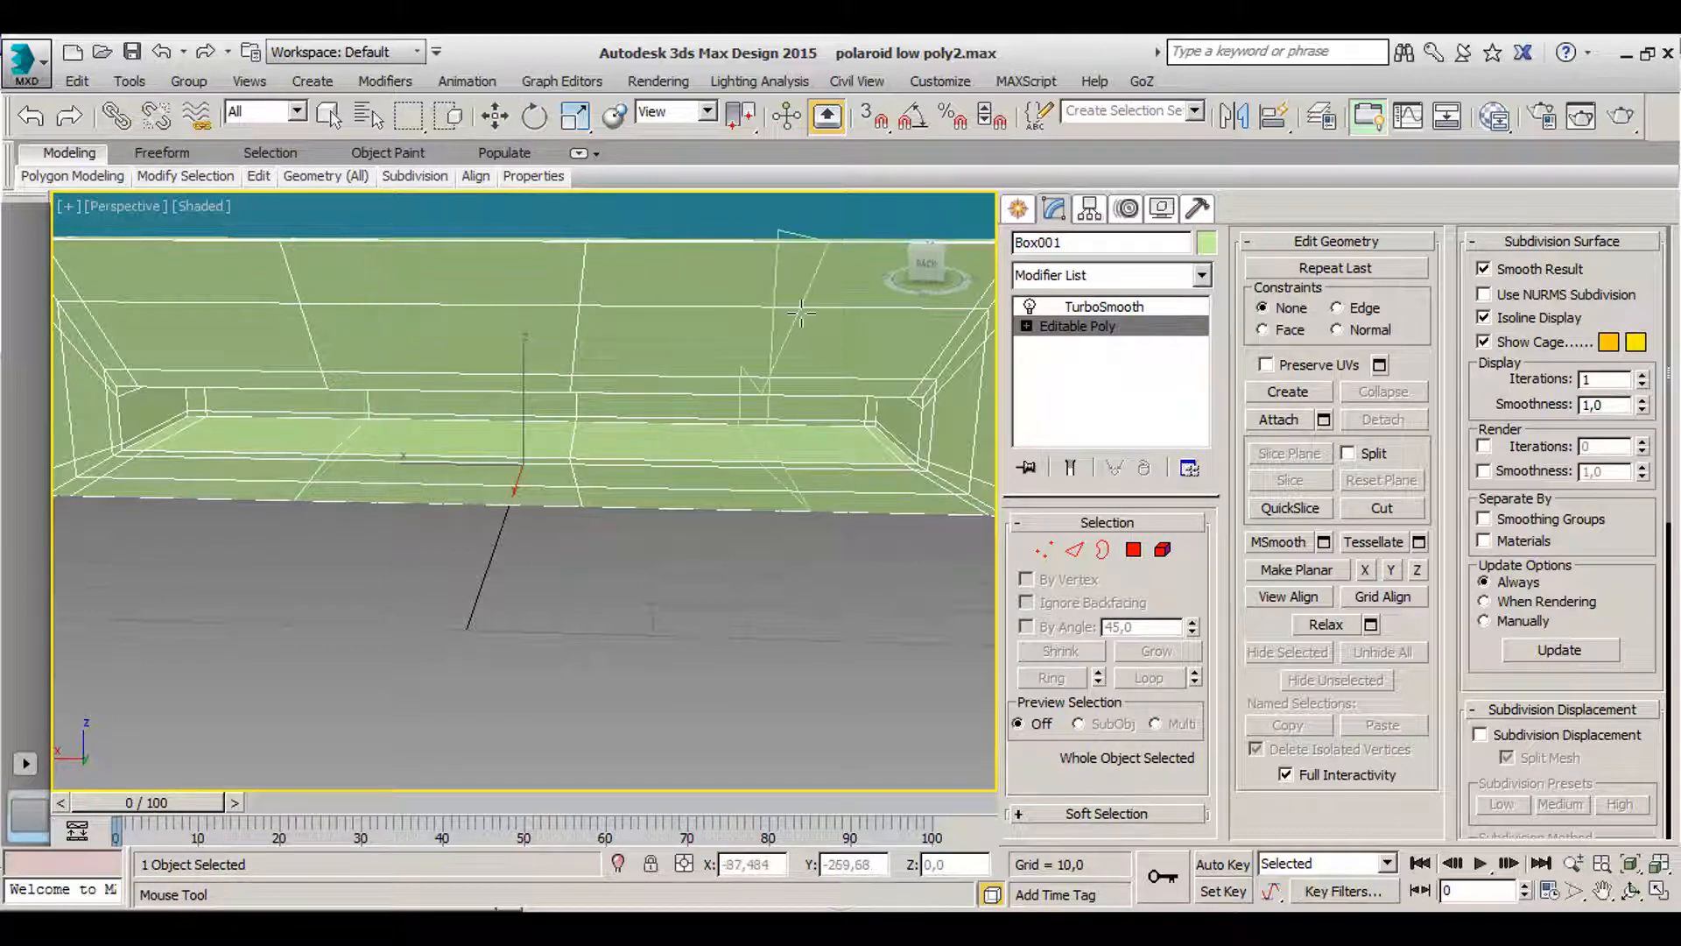
- Insert a vertical Swift Loop about halfway between the green box's middle loop and its right end, and end Swift Loop
ctrl+alt+right_click(648, 386)
right_click(649, 386)
right_click(556, 561)
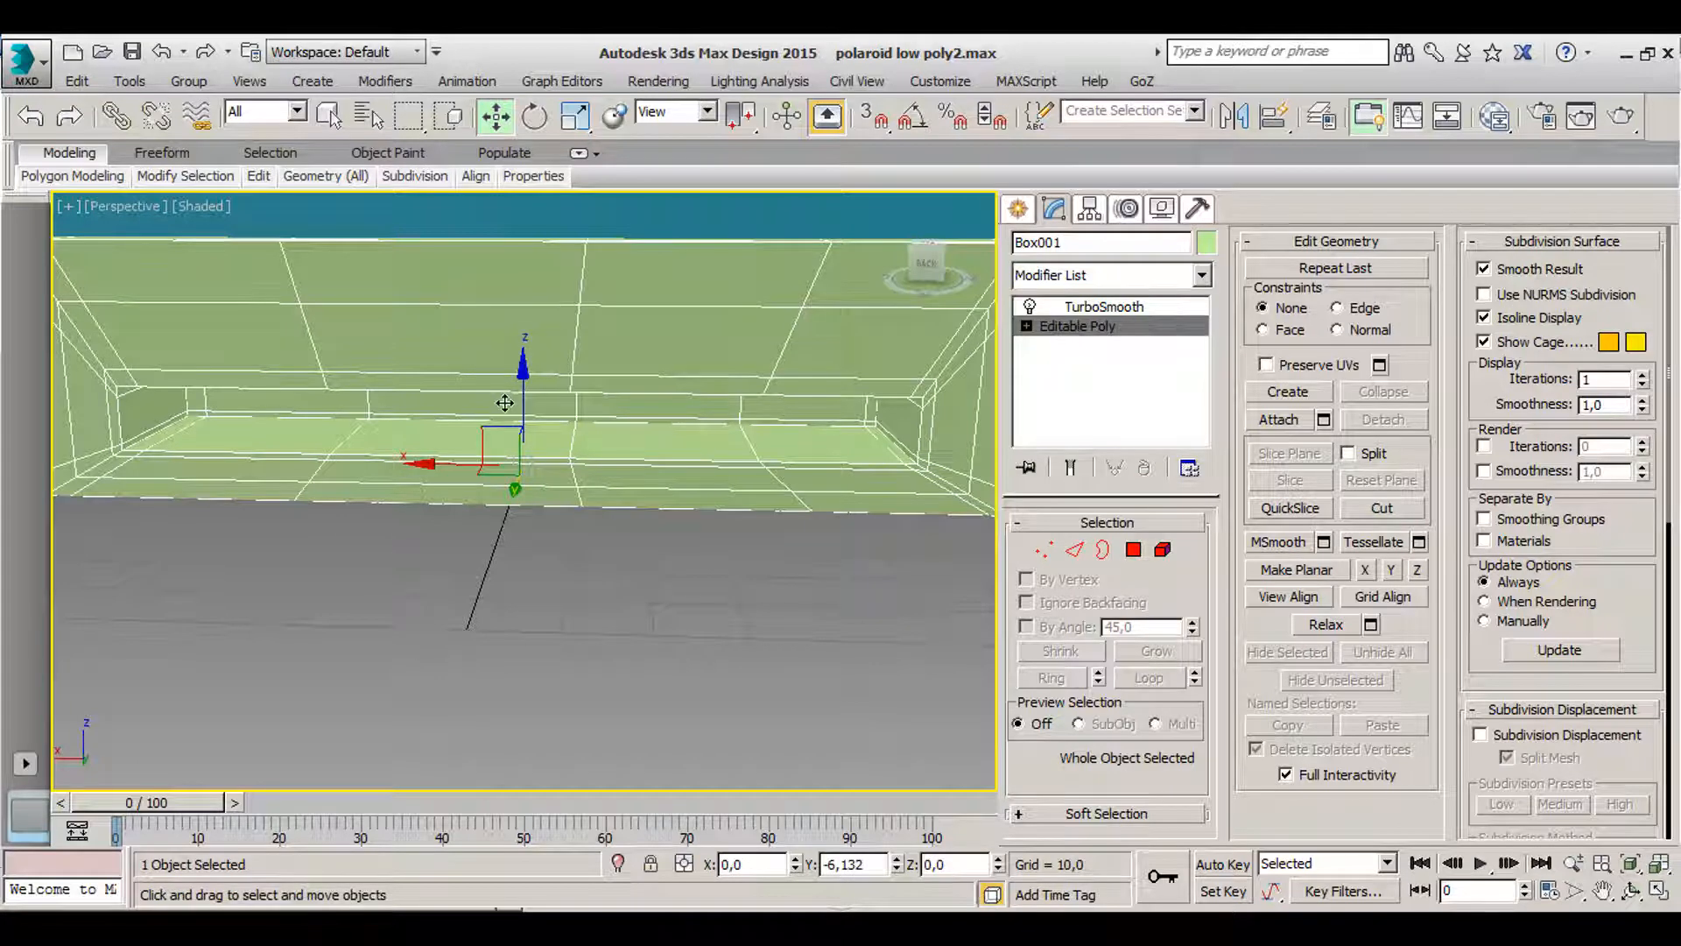
key(alt+s)
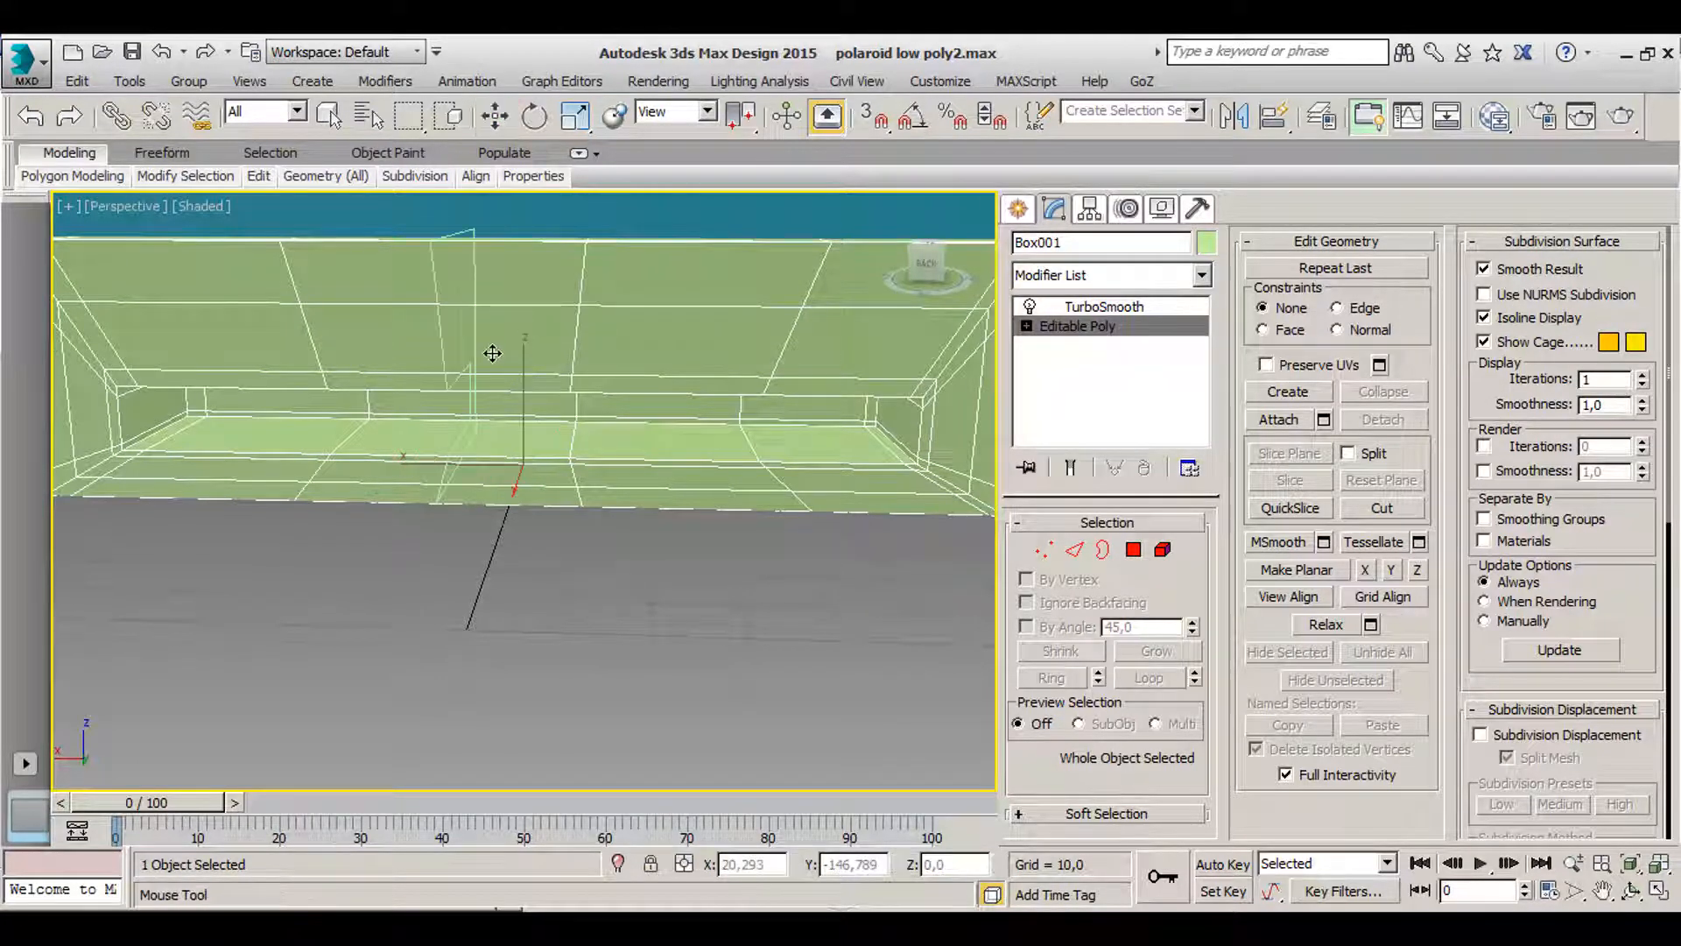
right_click(454, 374)
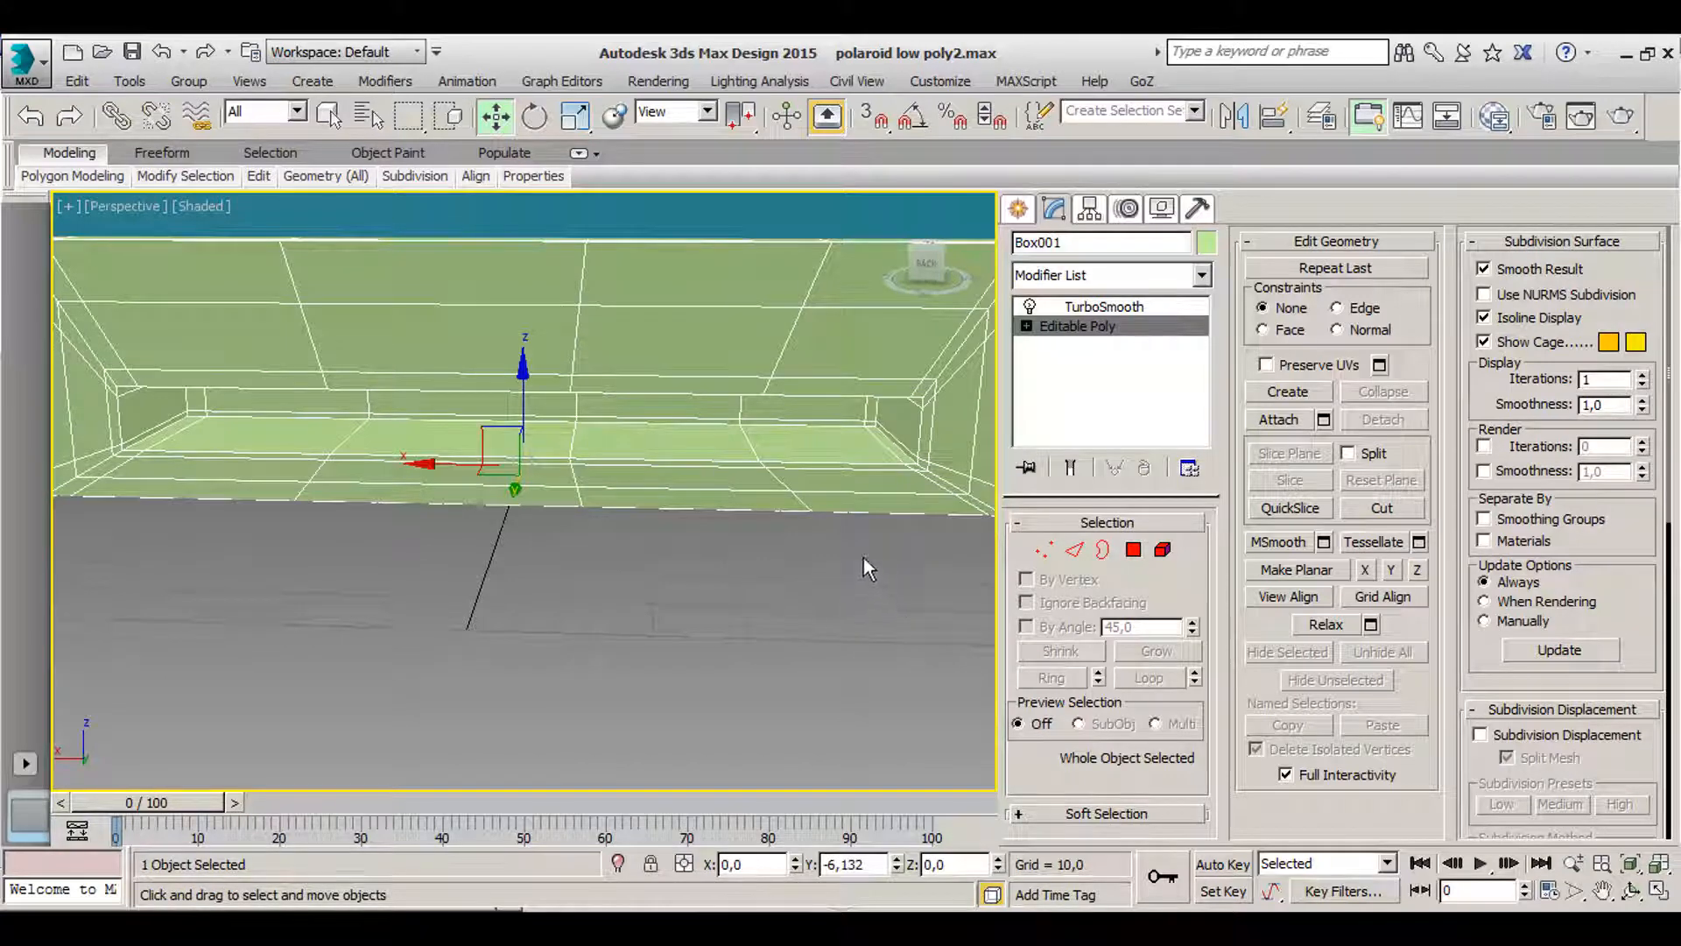
- Find the Swift Loop action among all commands in the keyboard shortcut customization
click(933, 81)
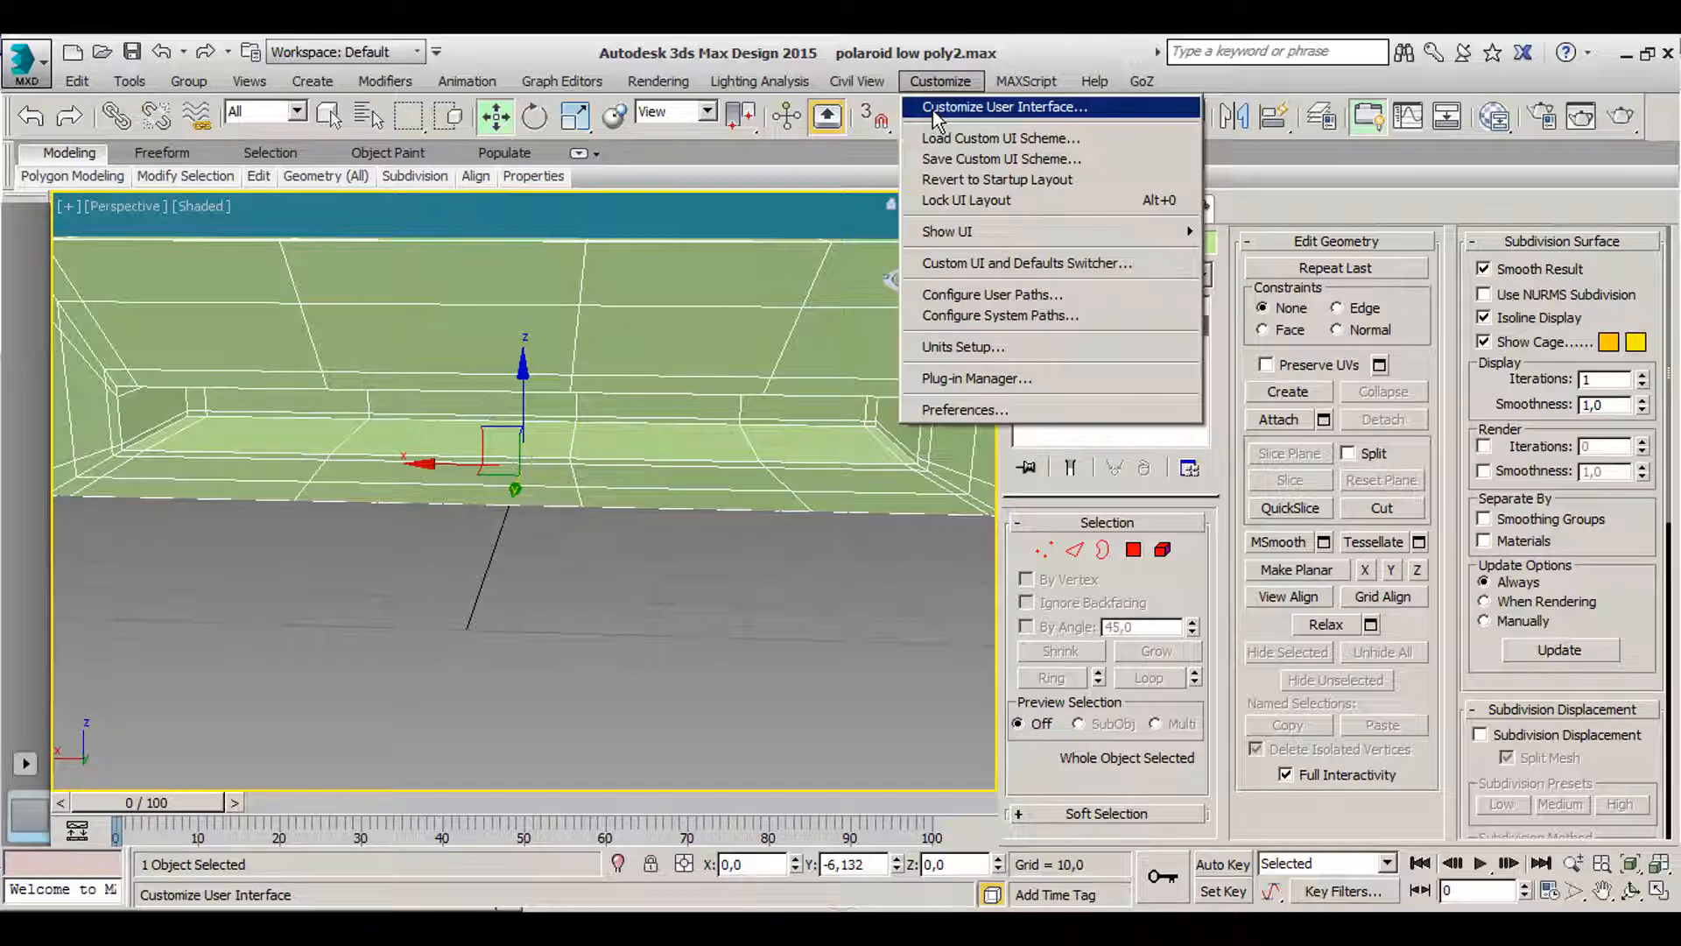
click(937, 108)
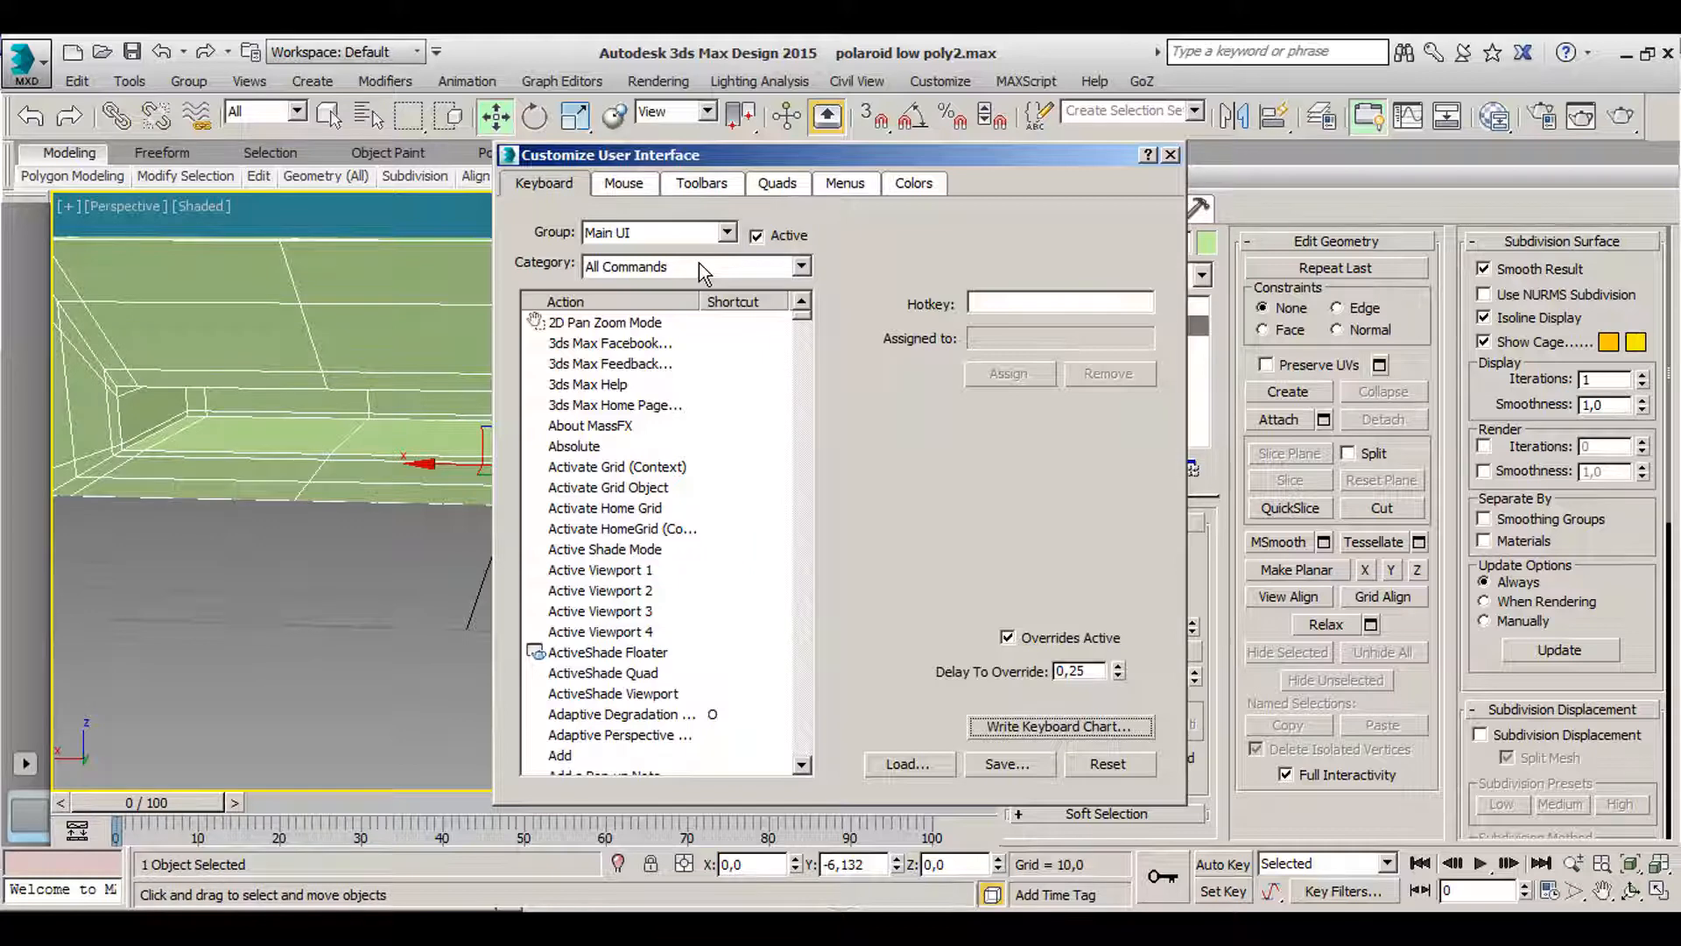
click(698, 267)
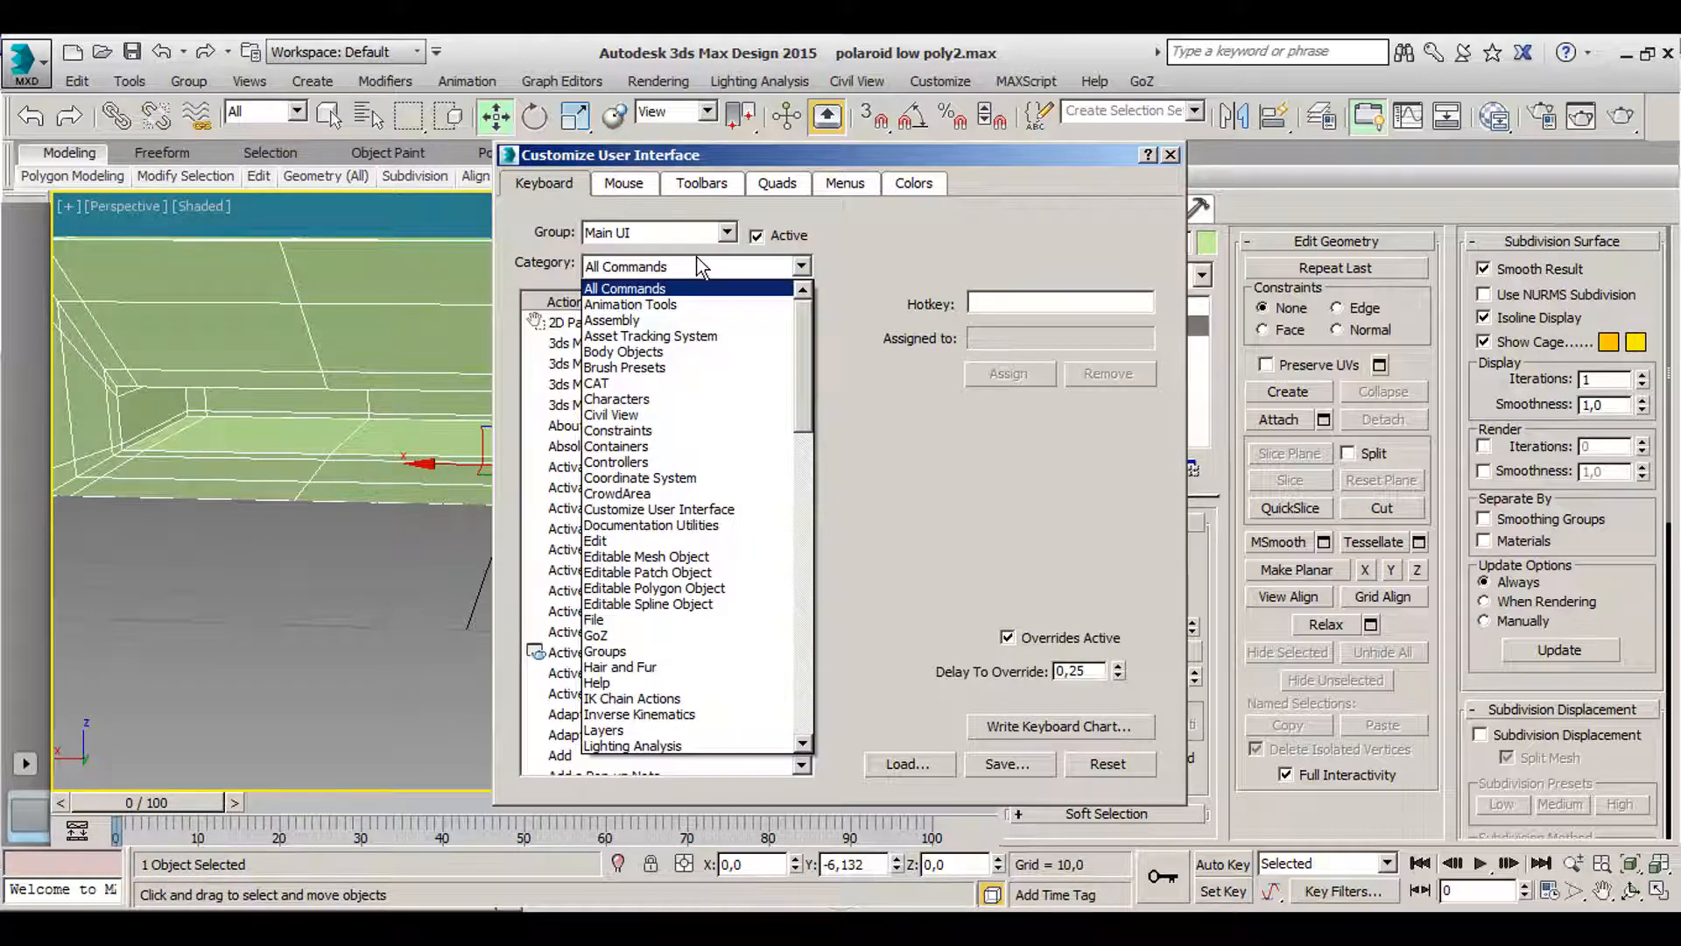
click(859, 318)
scroll(737, 481, down, 13)
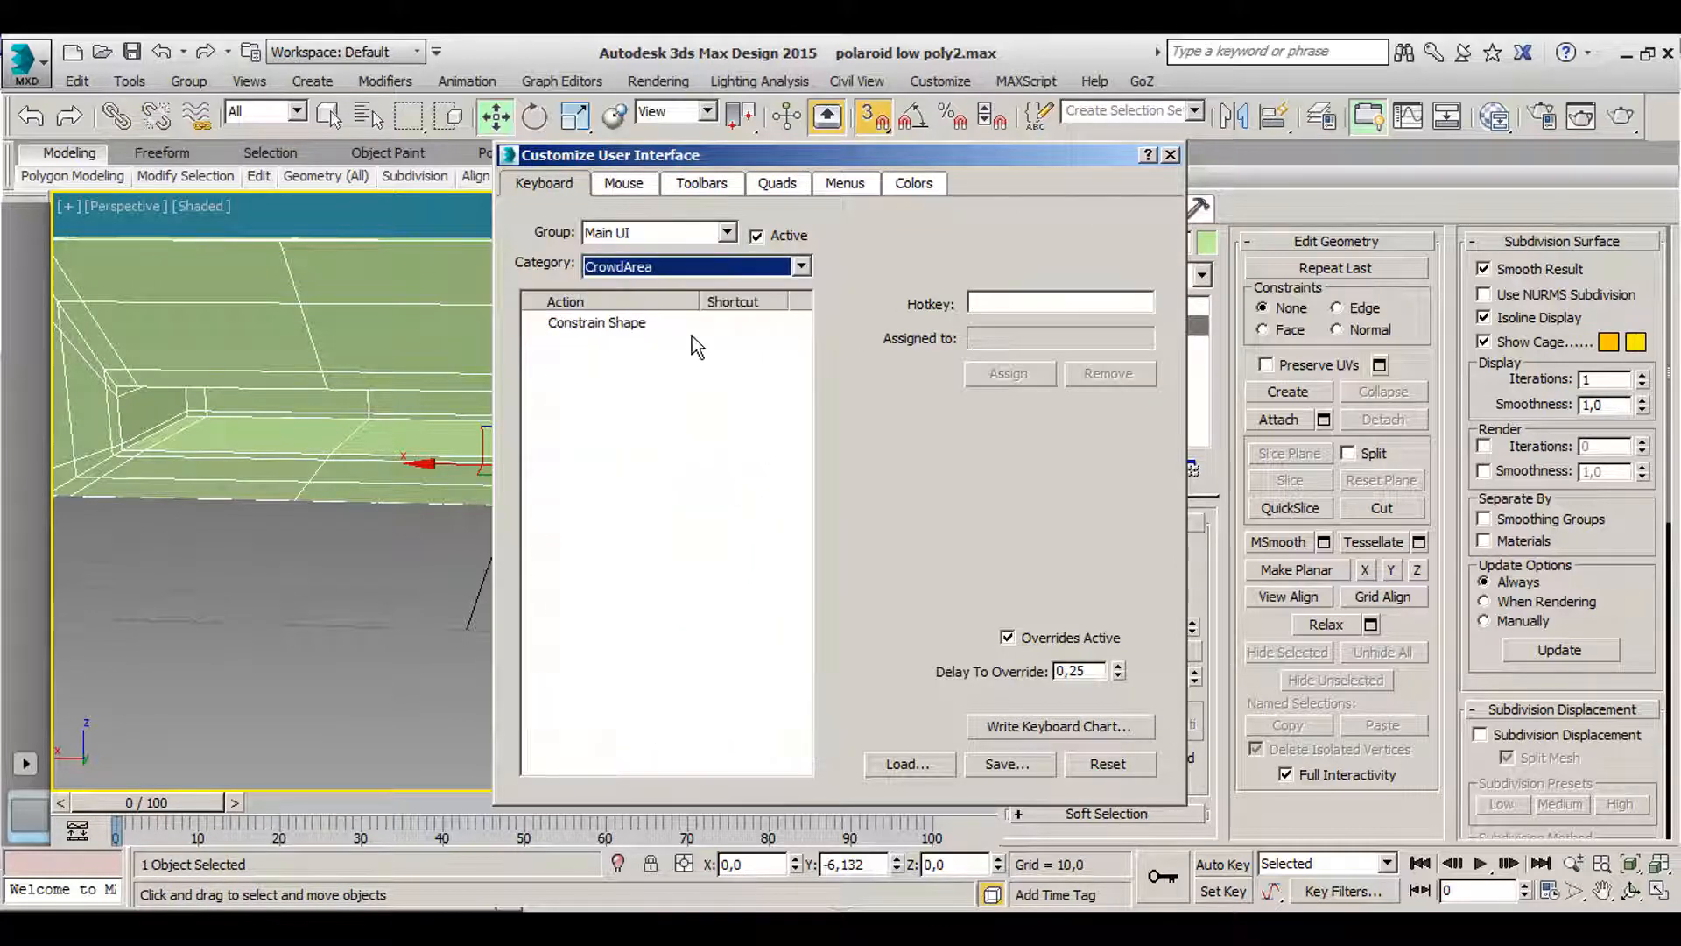
click(695, 265)
scroll(727, 350, up, 4)
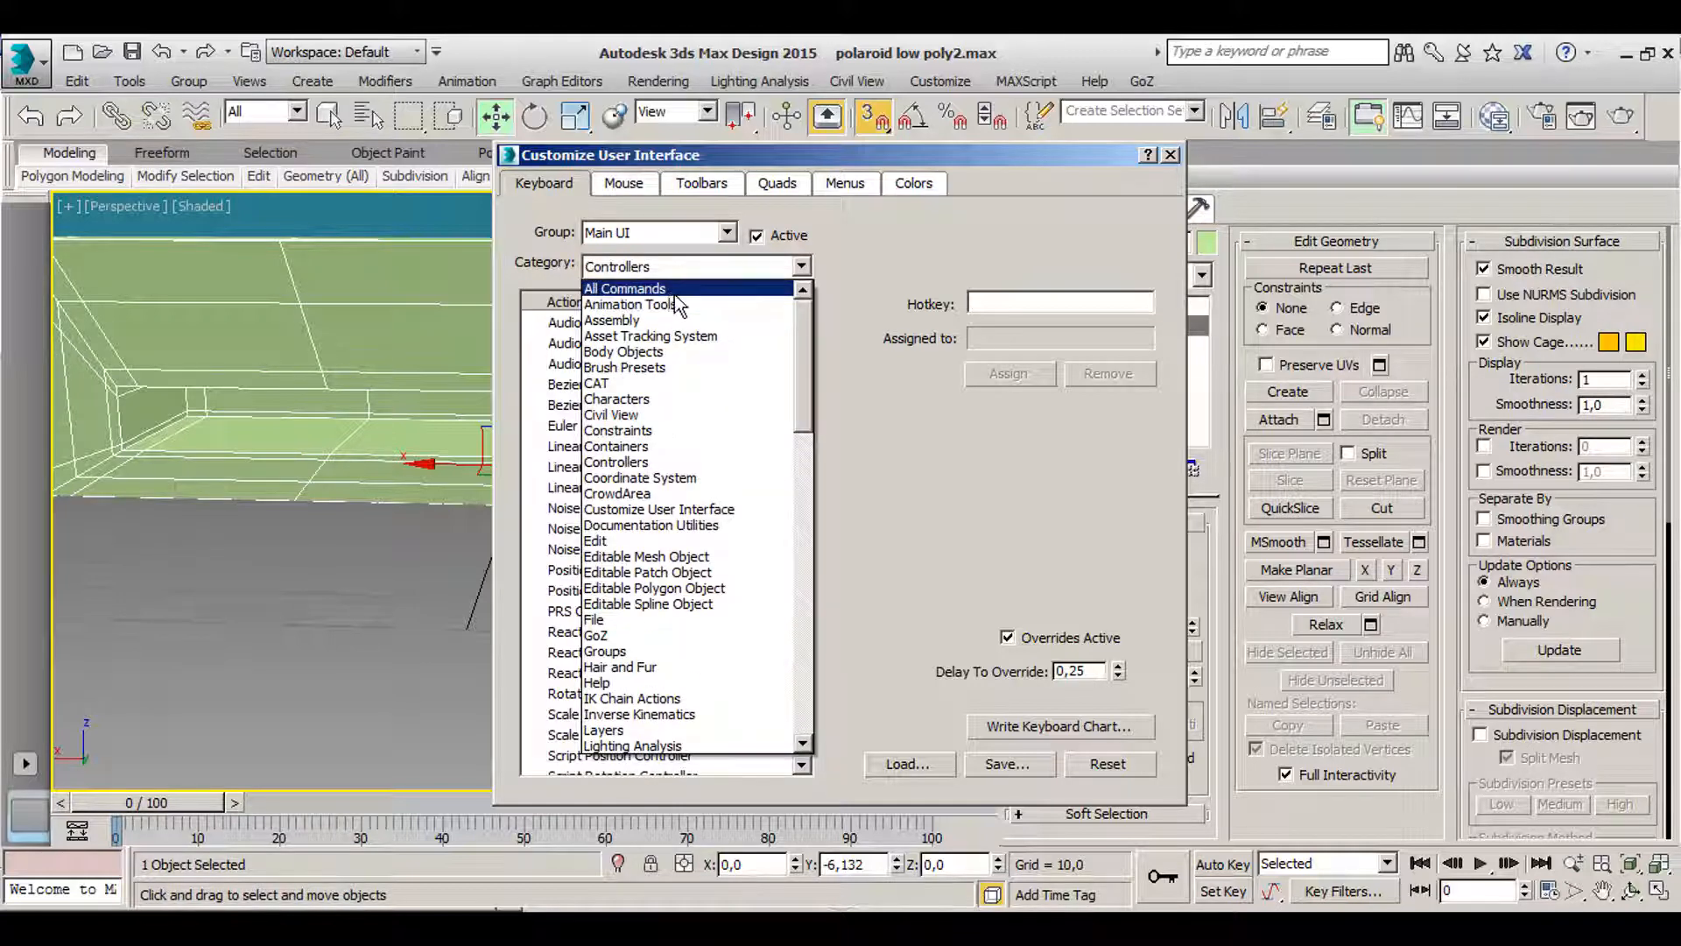
click(744, 291)
drag(805, 347, 806, 692)
scroll(805, 692, down, 2)
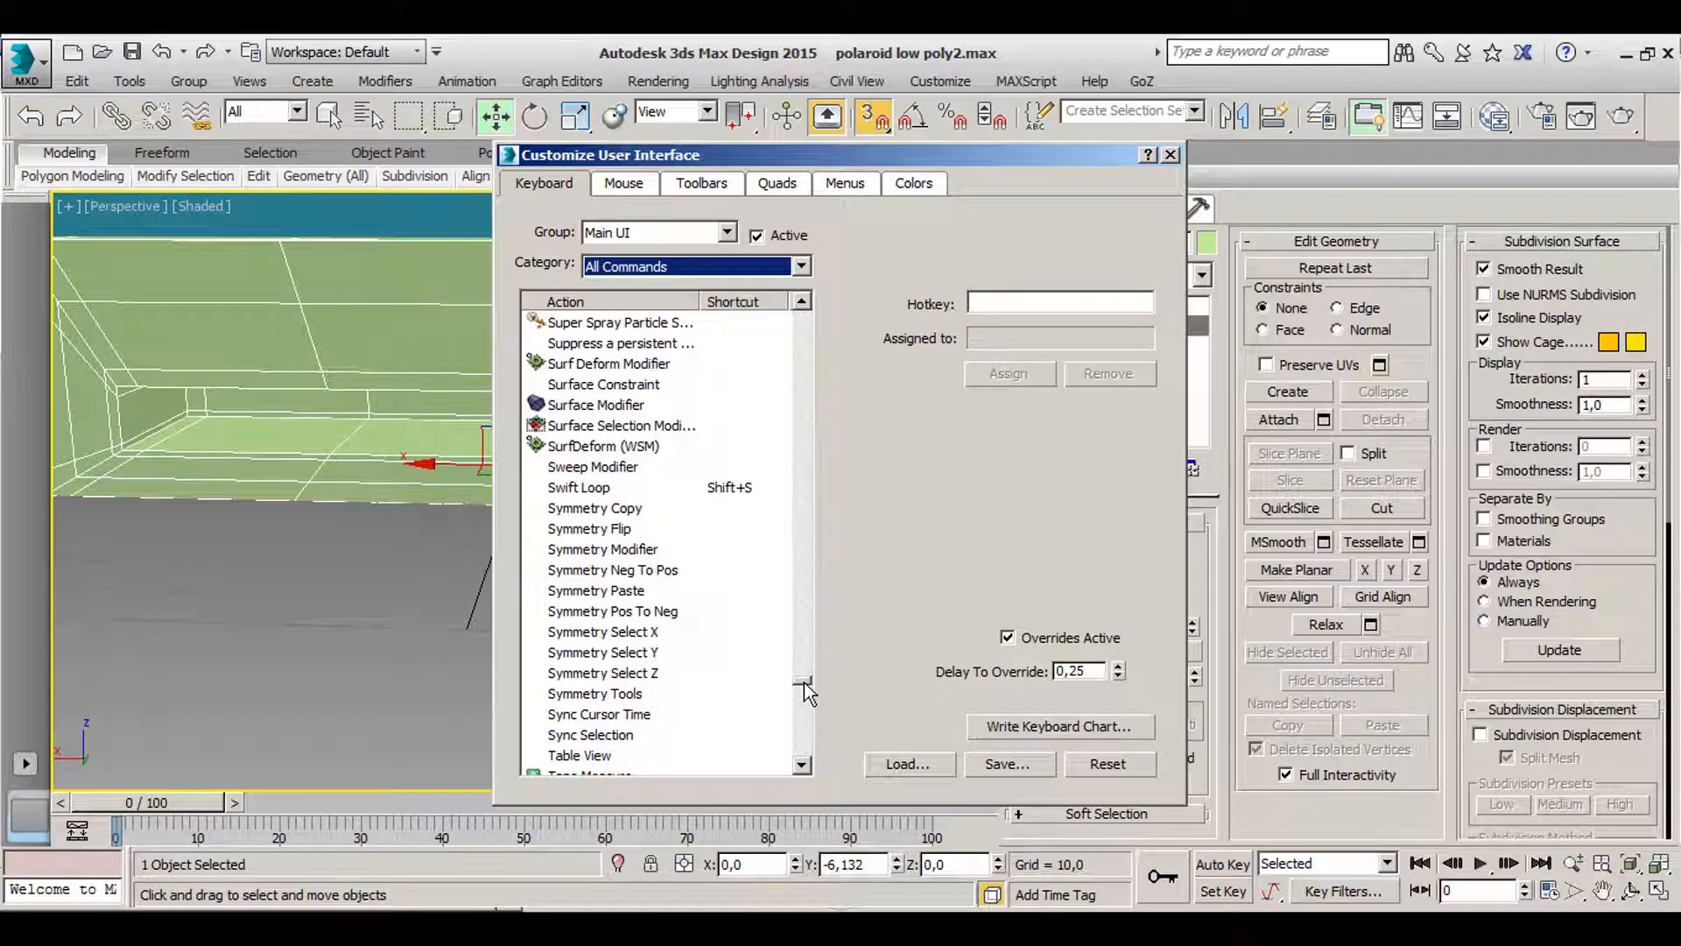
- Enter Shift+S as the hotkey for the Swift Loop action and close the customization dialog without assigning it
click(585, 488)
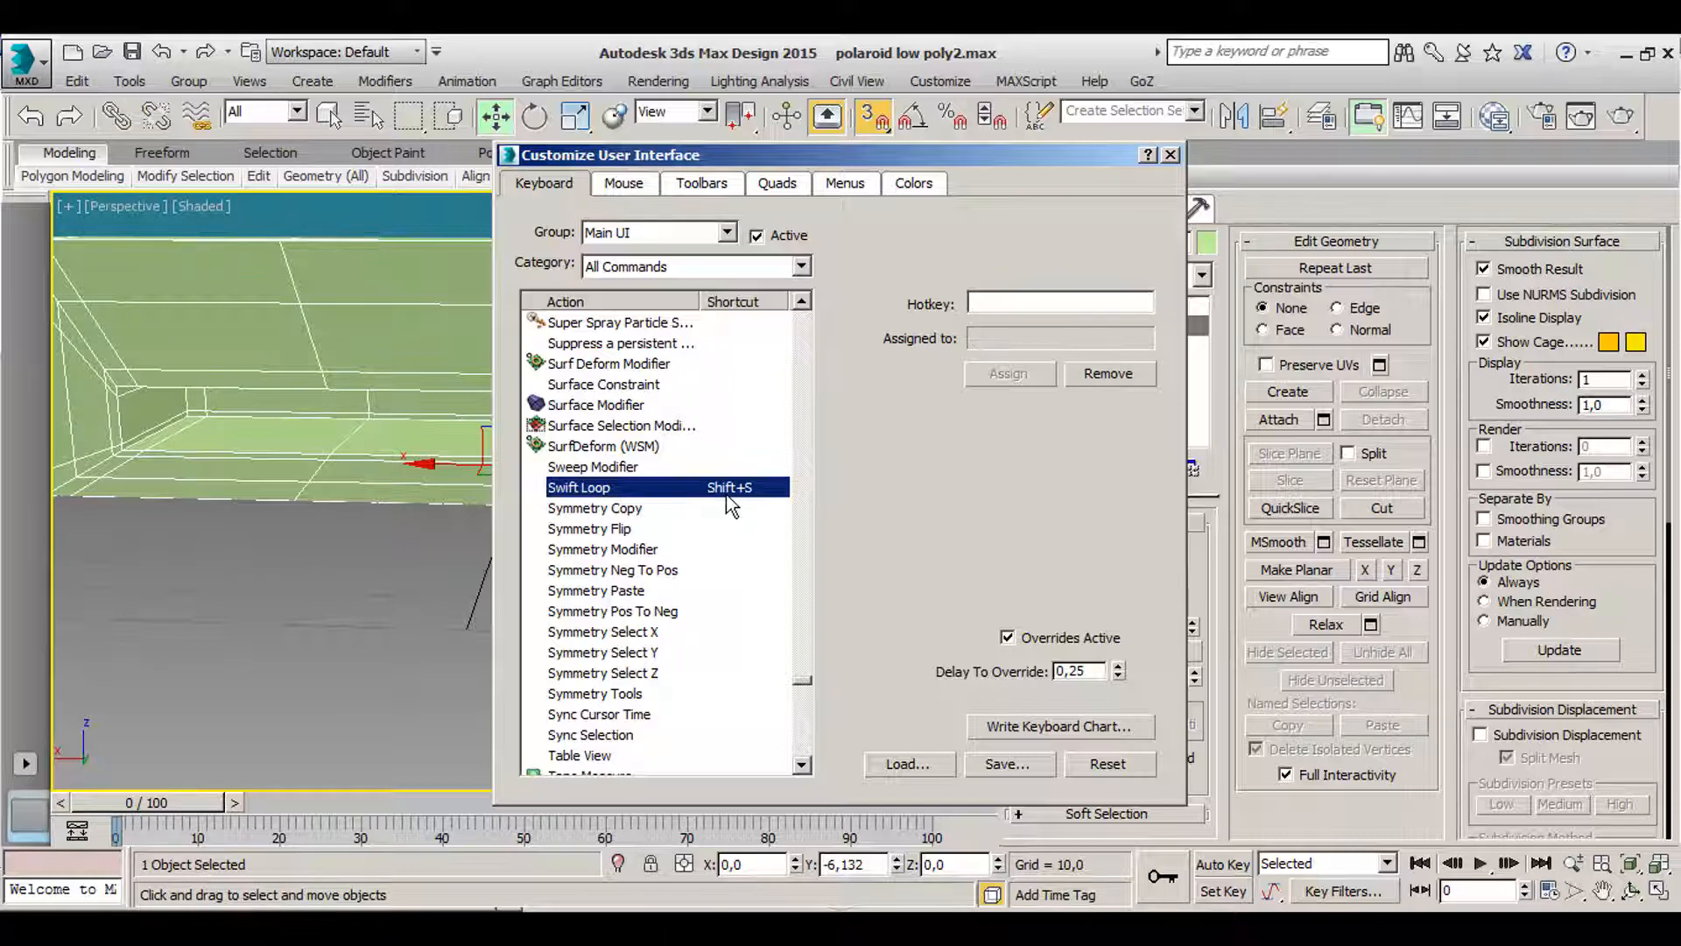
click(1005, 304)
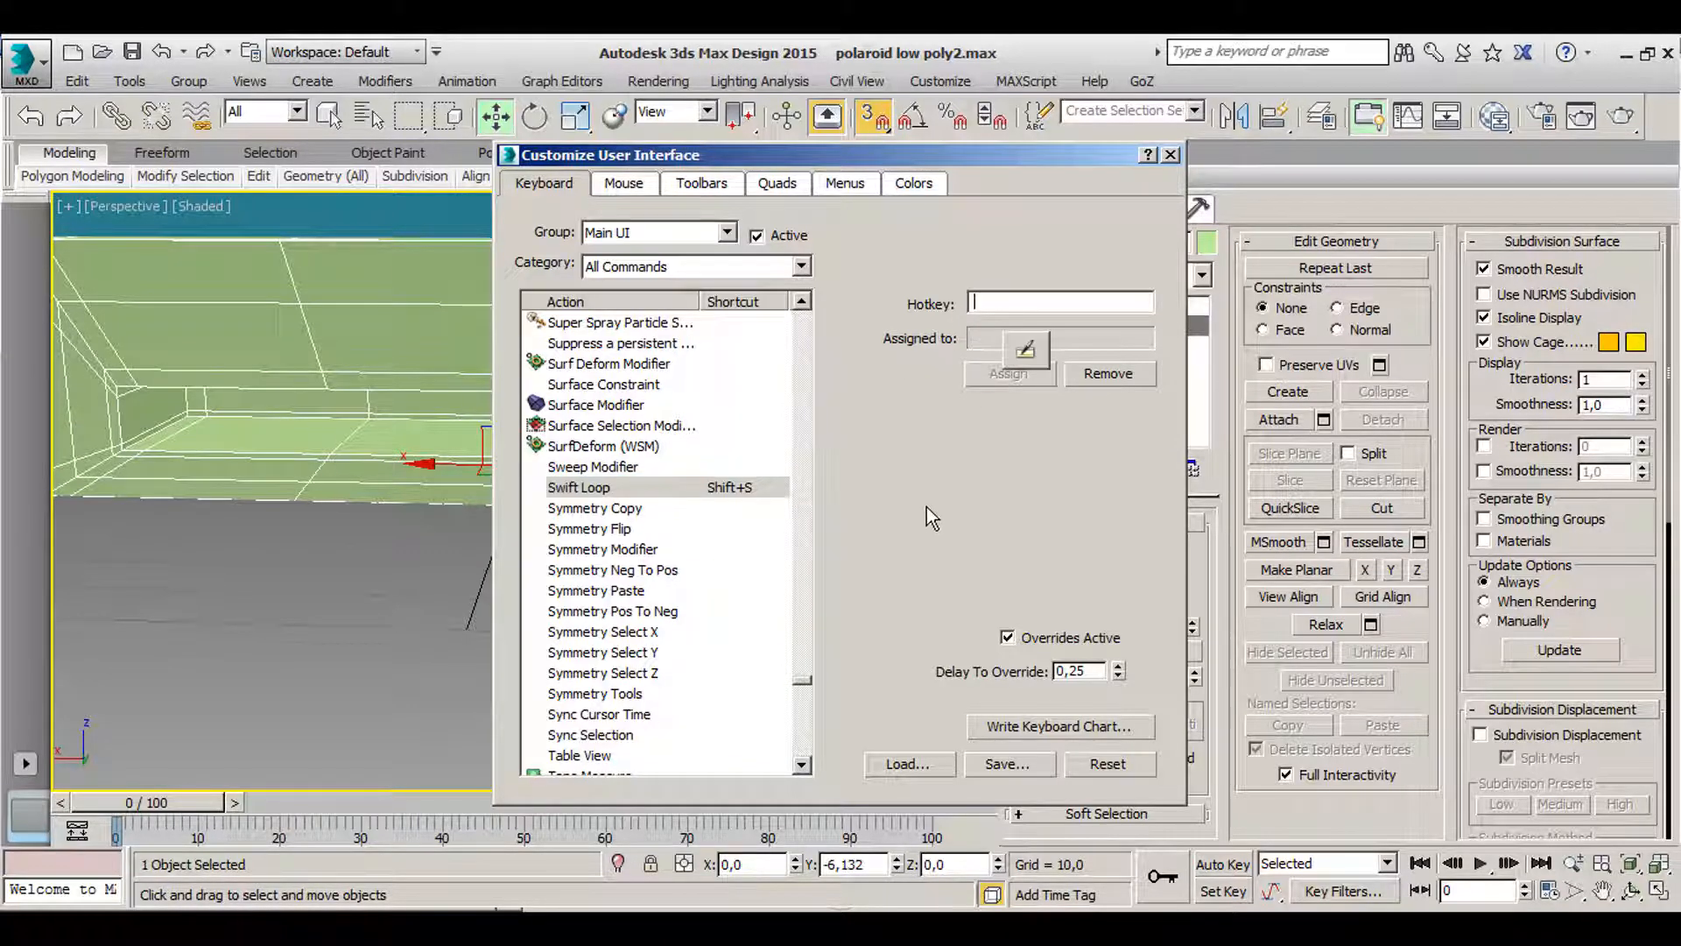
key(shift+s)
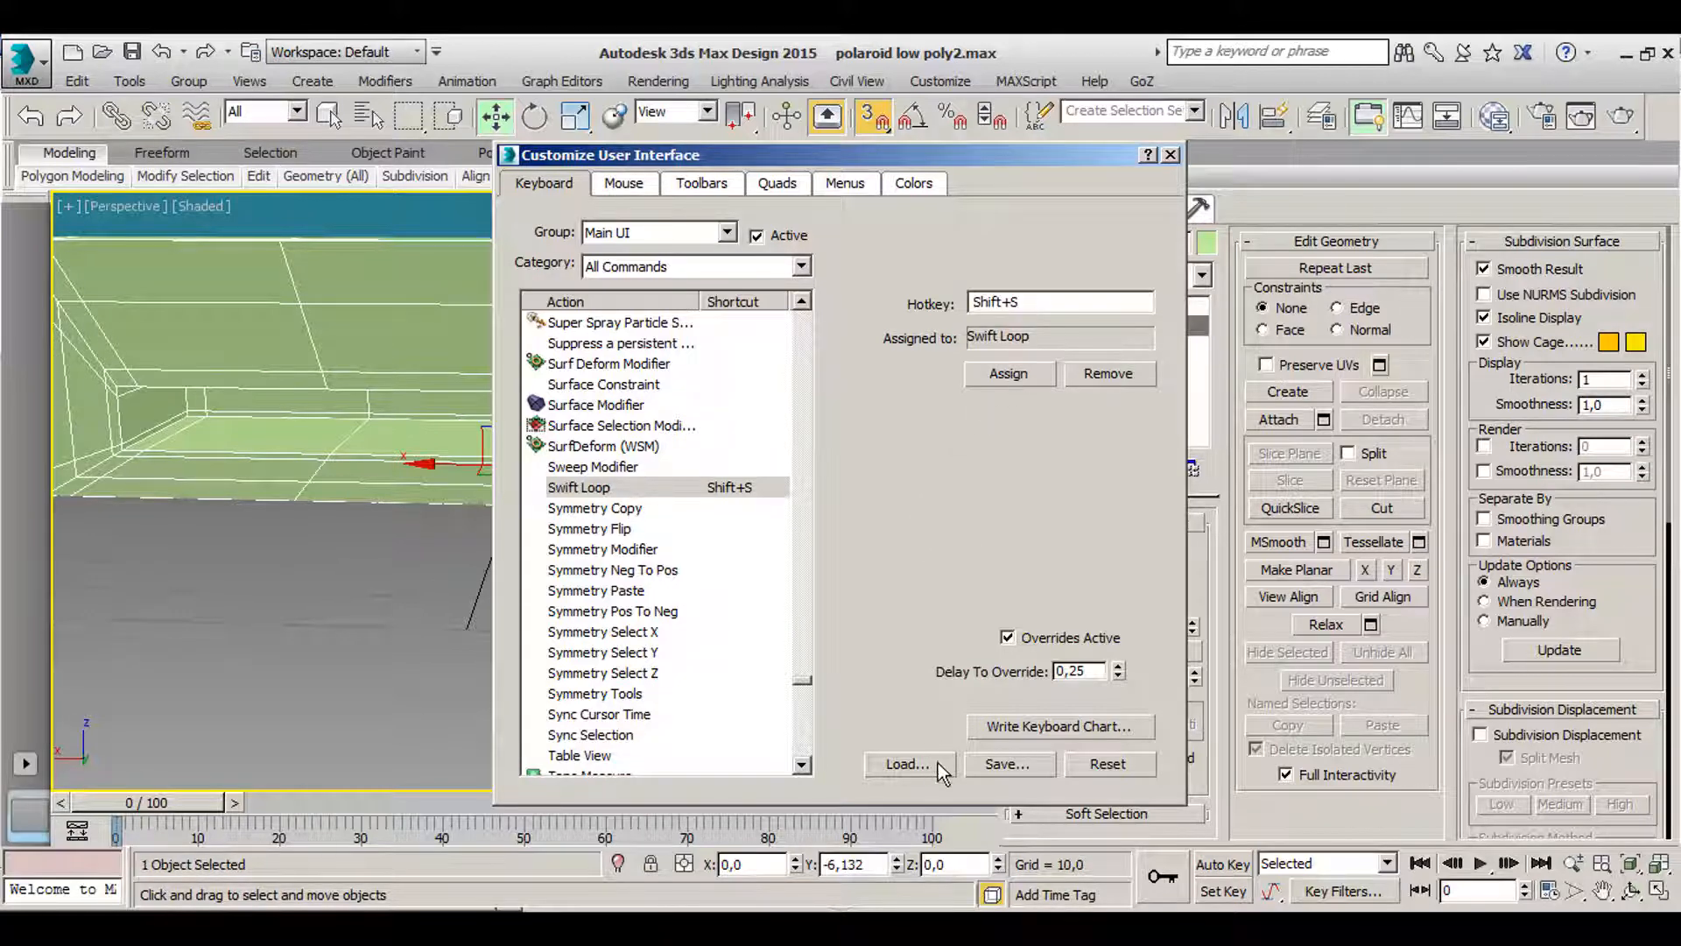
click(1173, 156)
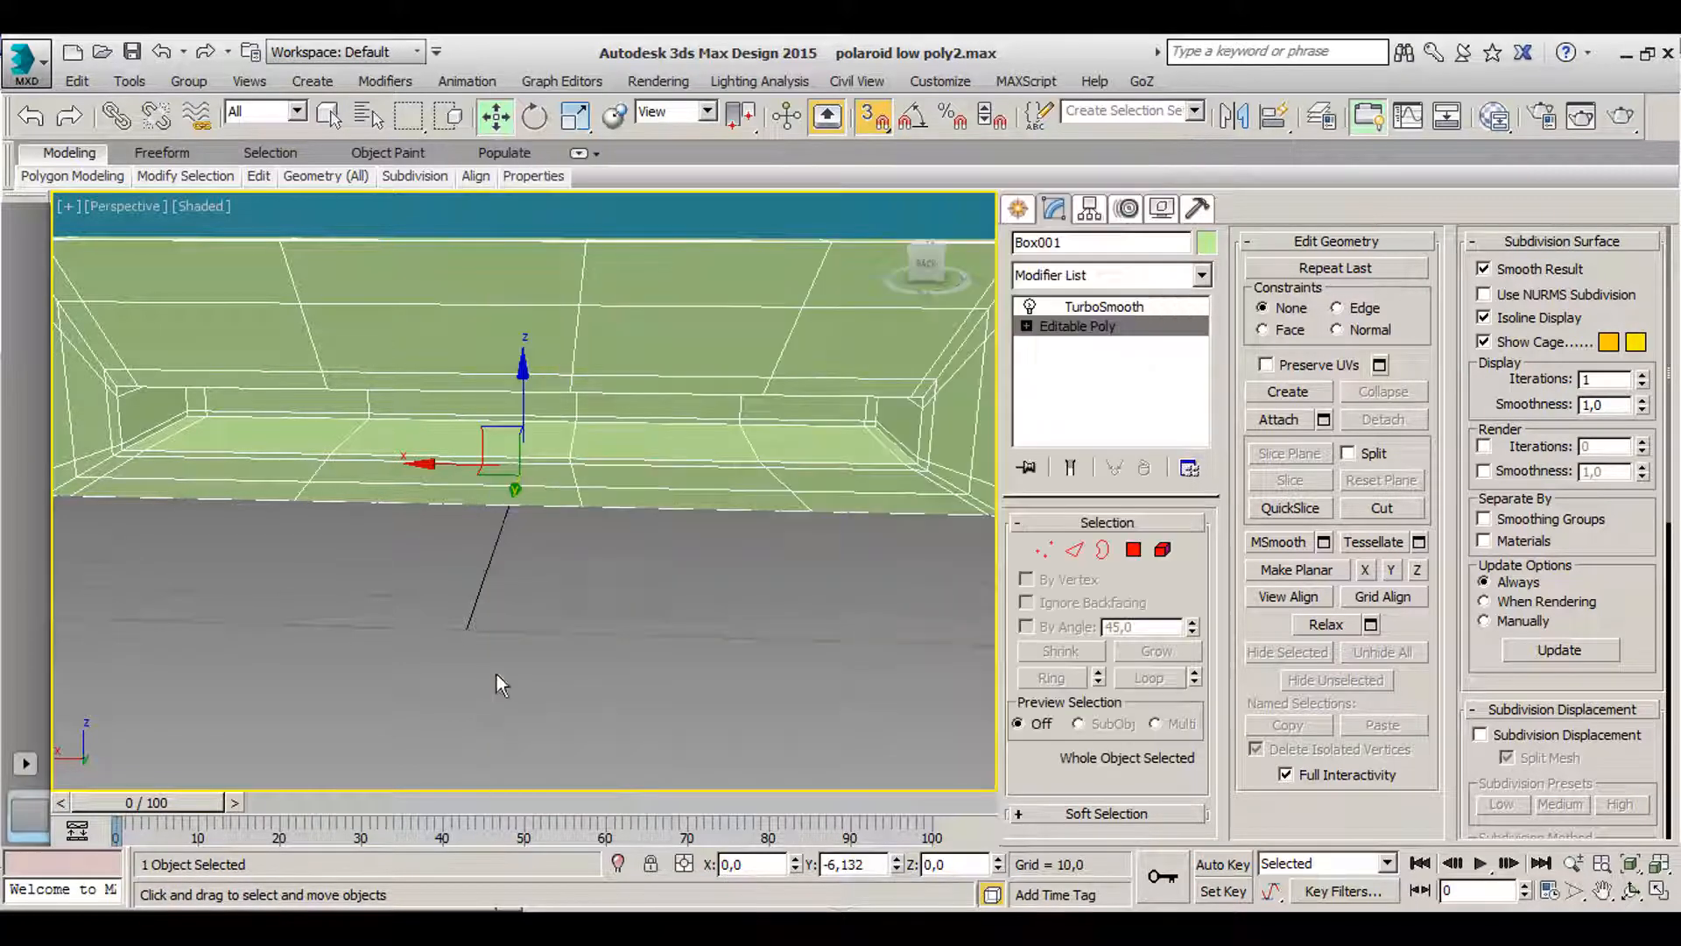
- Return to the green box's TurboSmooth level and turn off the 3D snap
click(476, 706)
click(481, 445)
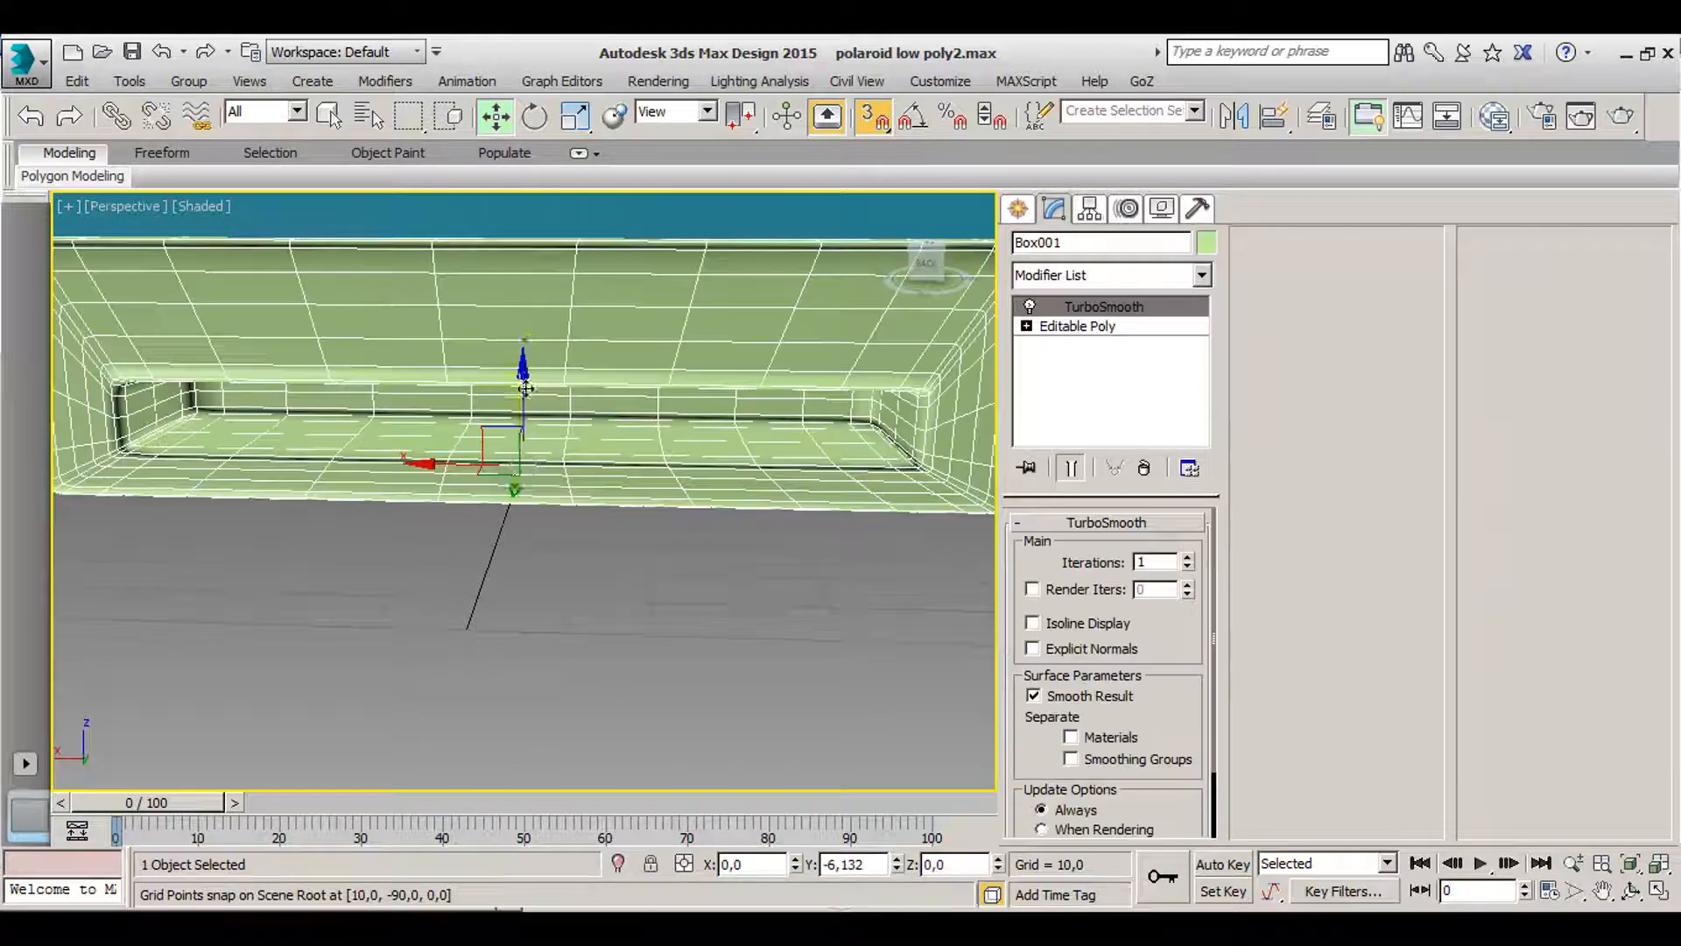
right_click(572, 619)
click(867, 114)
click(871, 115)
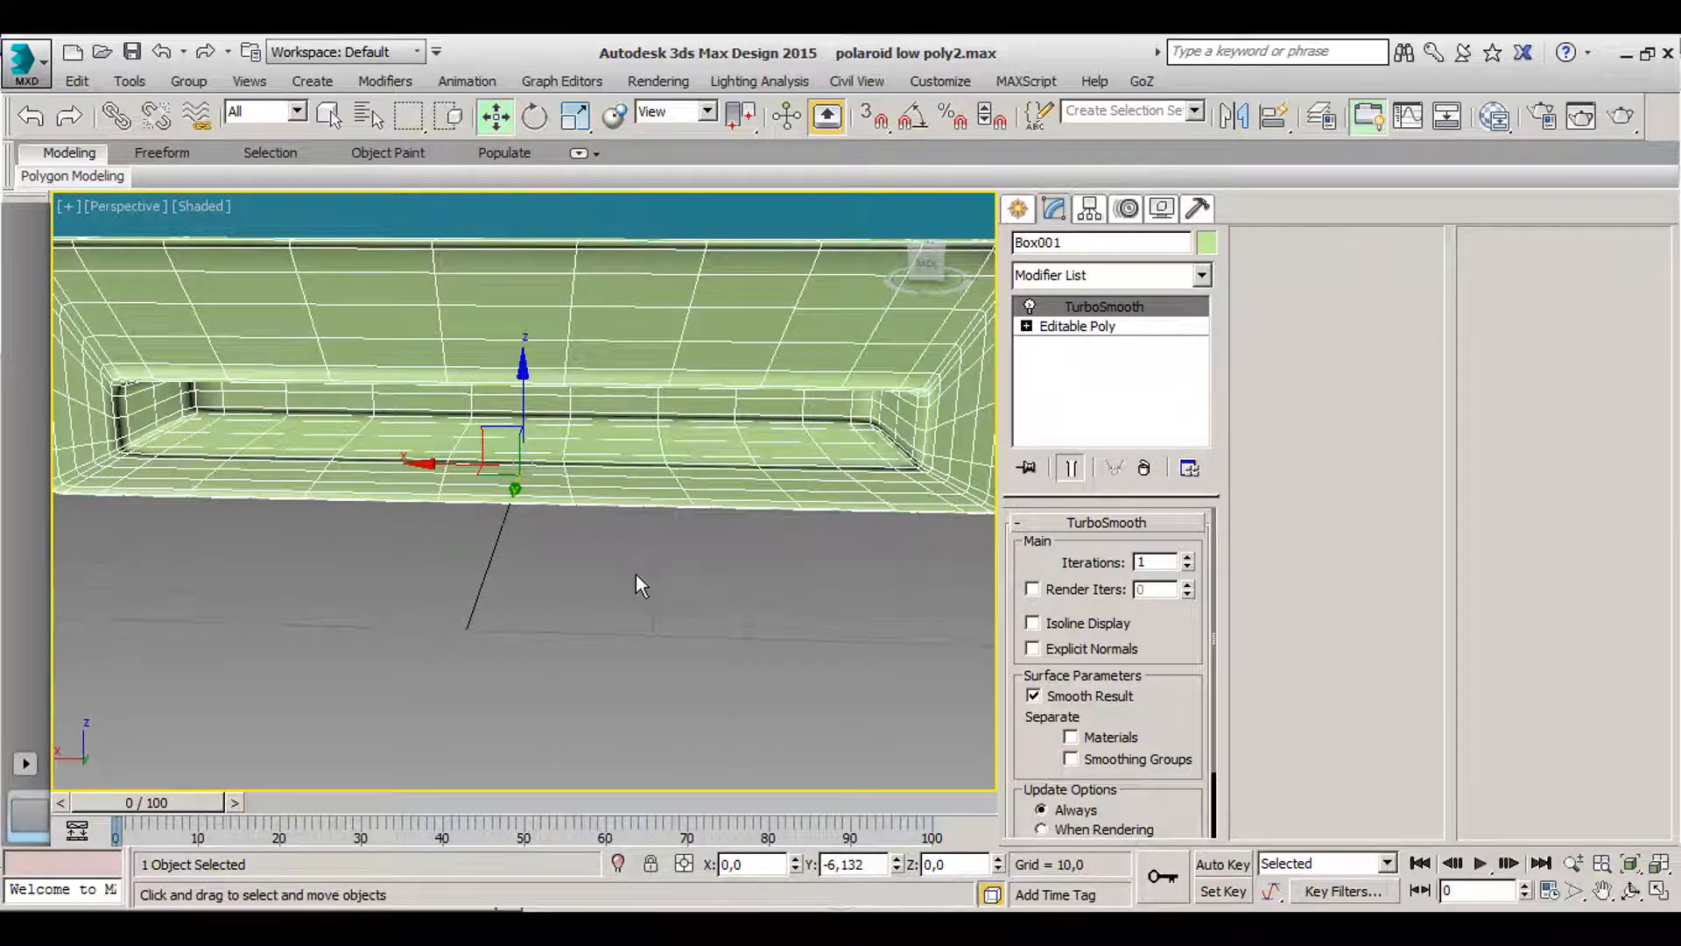
- Examine the green box's slot, corners and sides, comparing the mesh with TurboSmooth off and on
click(635, 575)
alt+middle_drag(551, 457, 473, 451)
scroll(536, 391, down, 3)
click(582, 384)
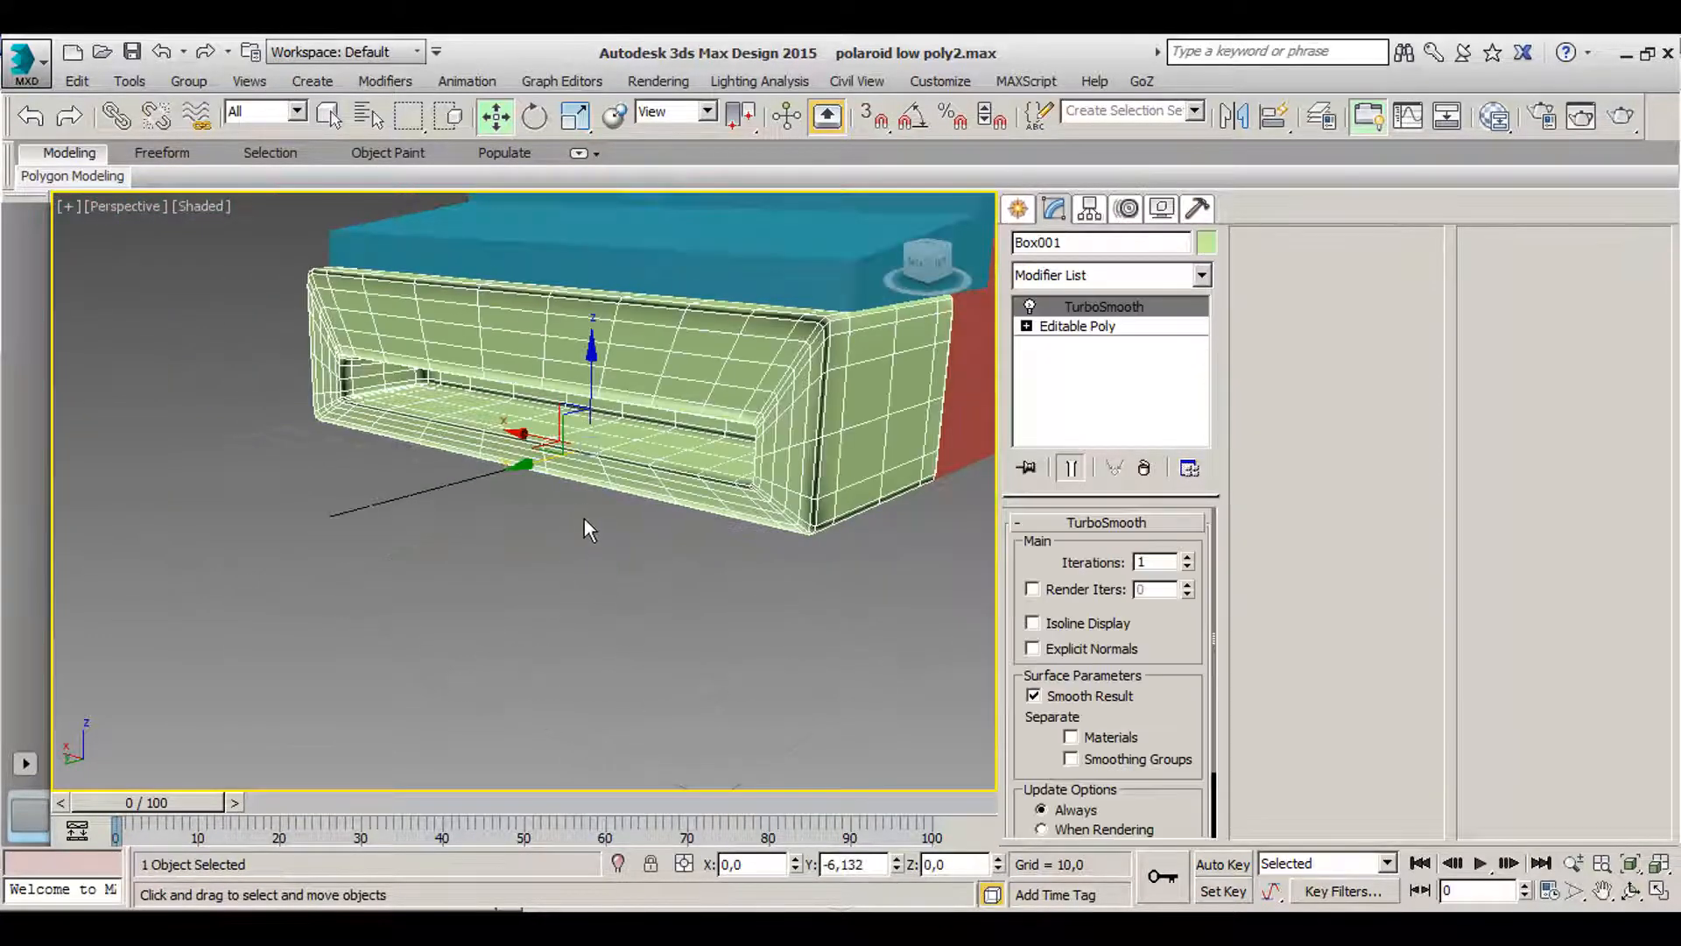
alt+middle_drag(584, 518, 788, 512)
click(441, 492)
alt+middle_drag(441, 492, 405, 516)
click(353, 470)
scroll(372, 486, up, 1)
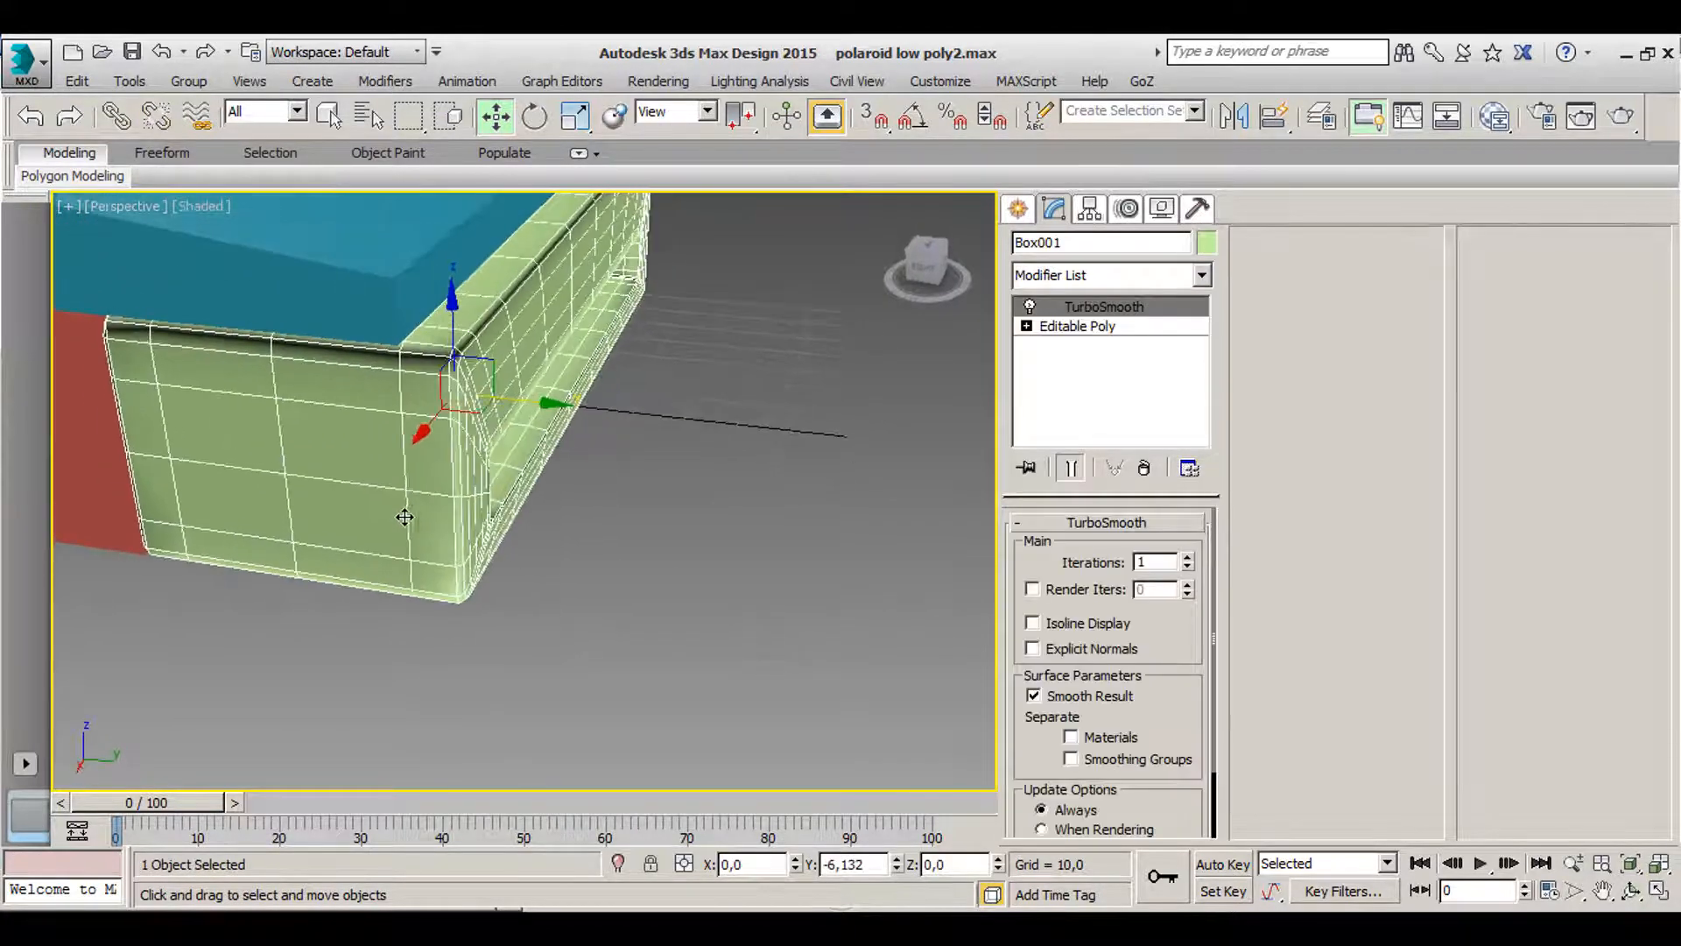
alt+middle_drag(390, 442, 430, 588)
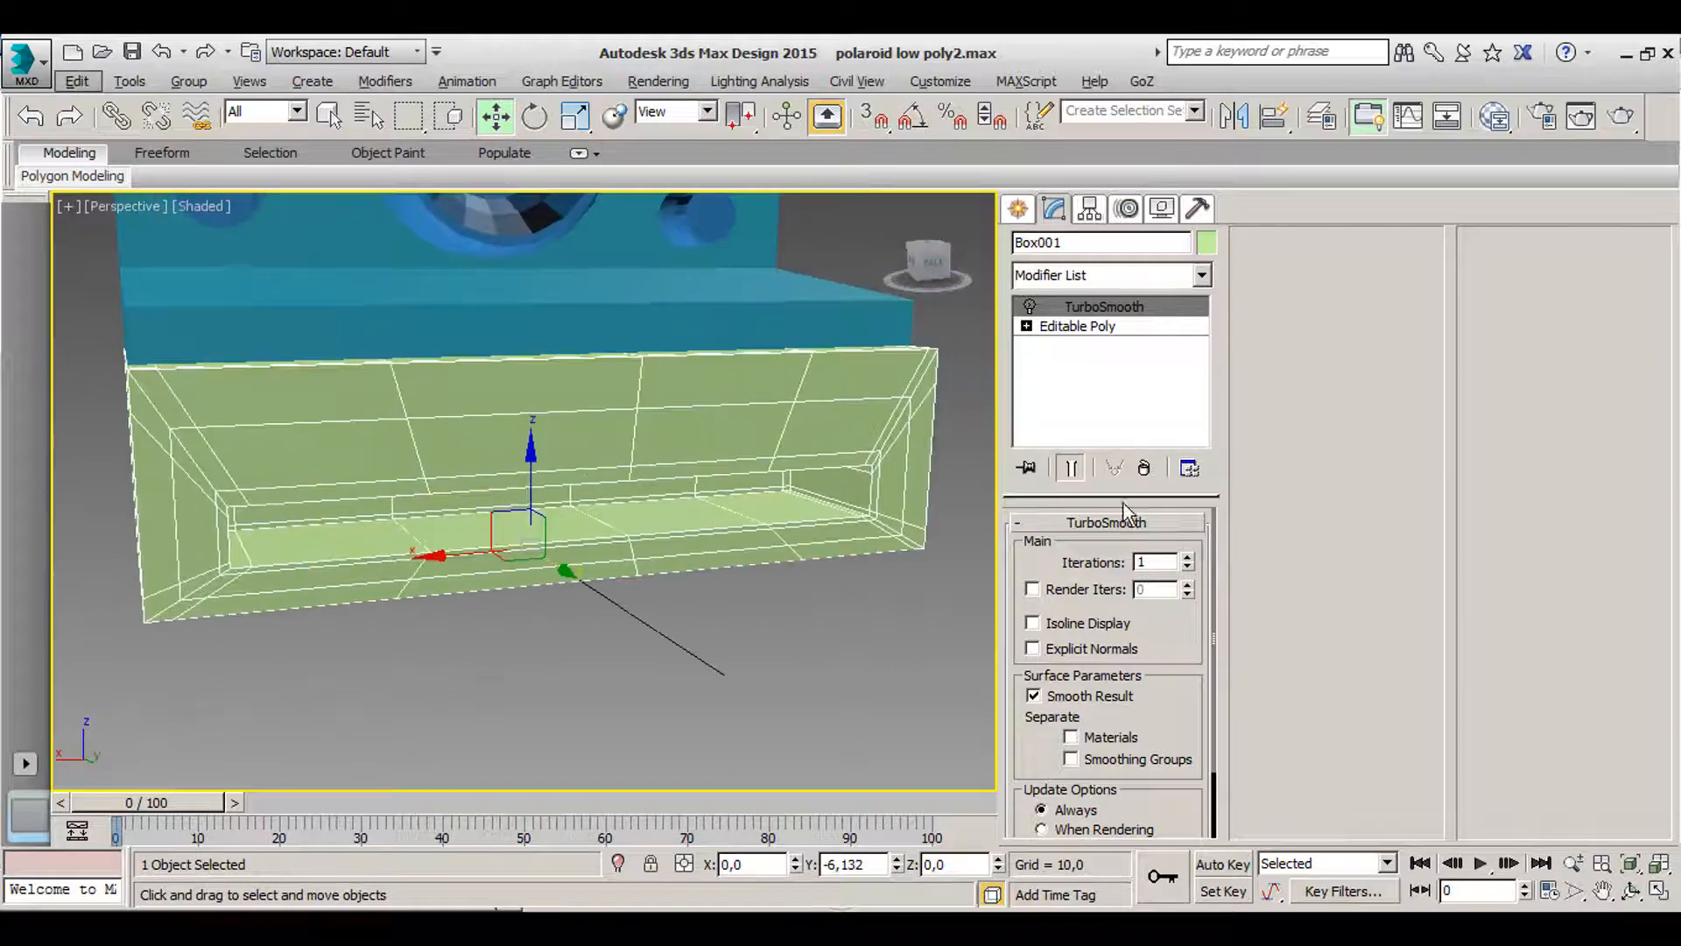
click(1030, 306)
- Select the red camera body and apply a TurboSmooth modifier to it
alt+middle_drag(754, 428, 472, 569)
scroll(455, 464, down, 3)
click(535, 530)
scroll(535, 530, up, 2)
alt+middle_drag(473, 569, 515, 577)
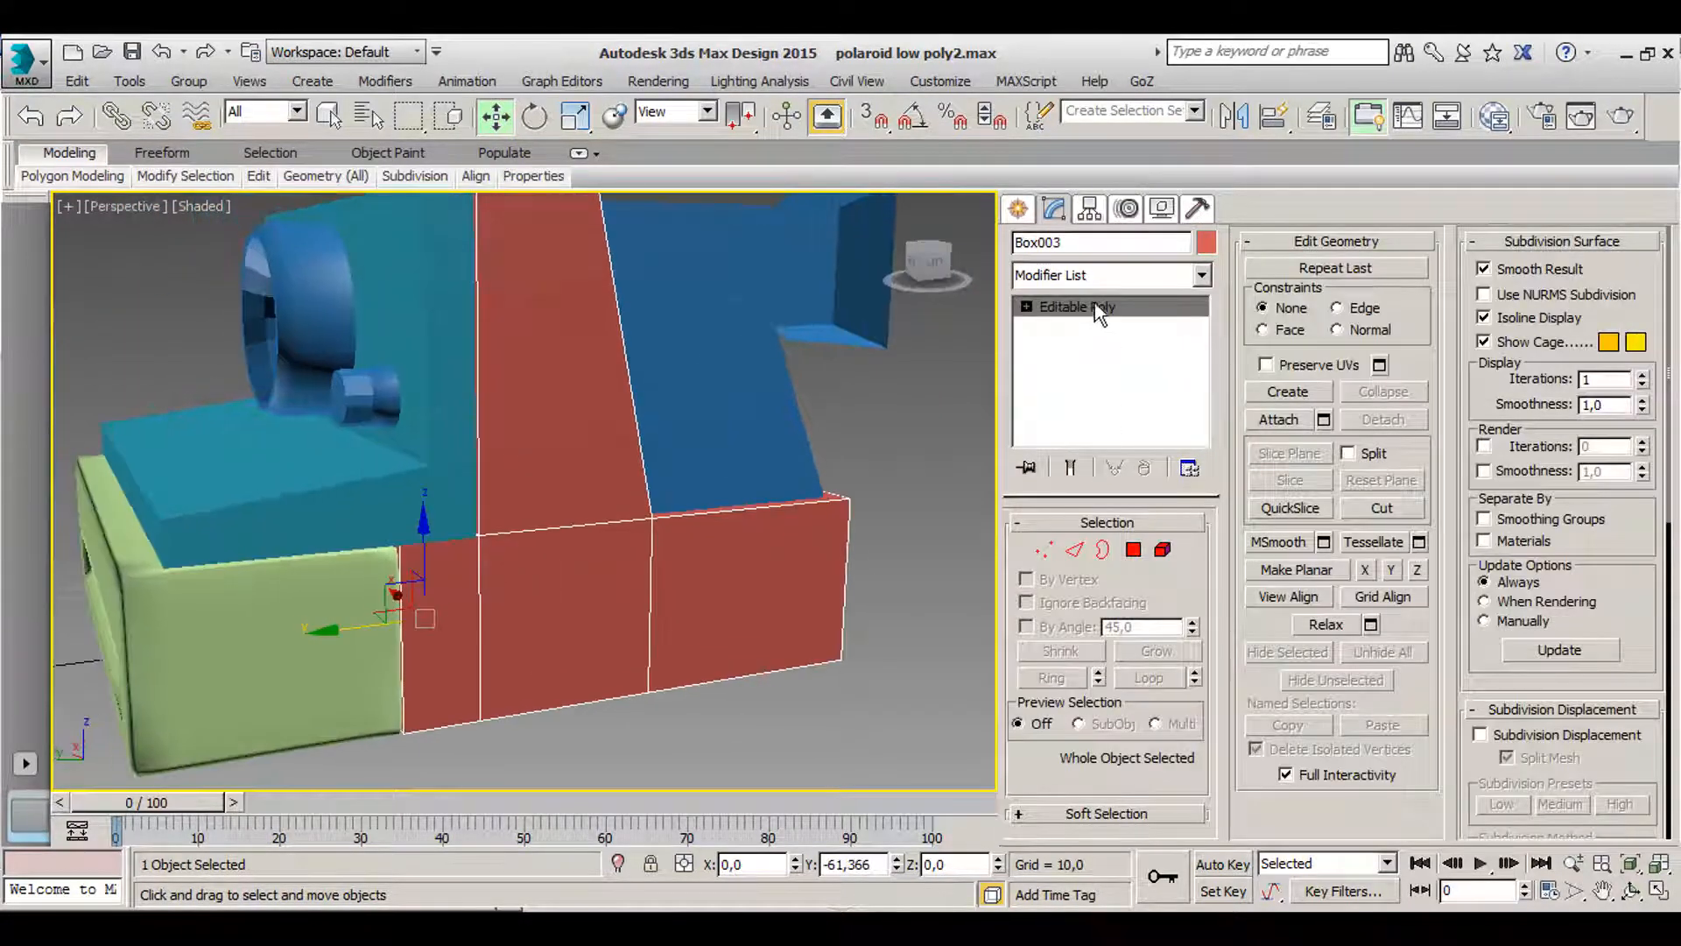
click(1078, 275)
key(t)
key(t)
key(t)
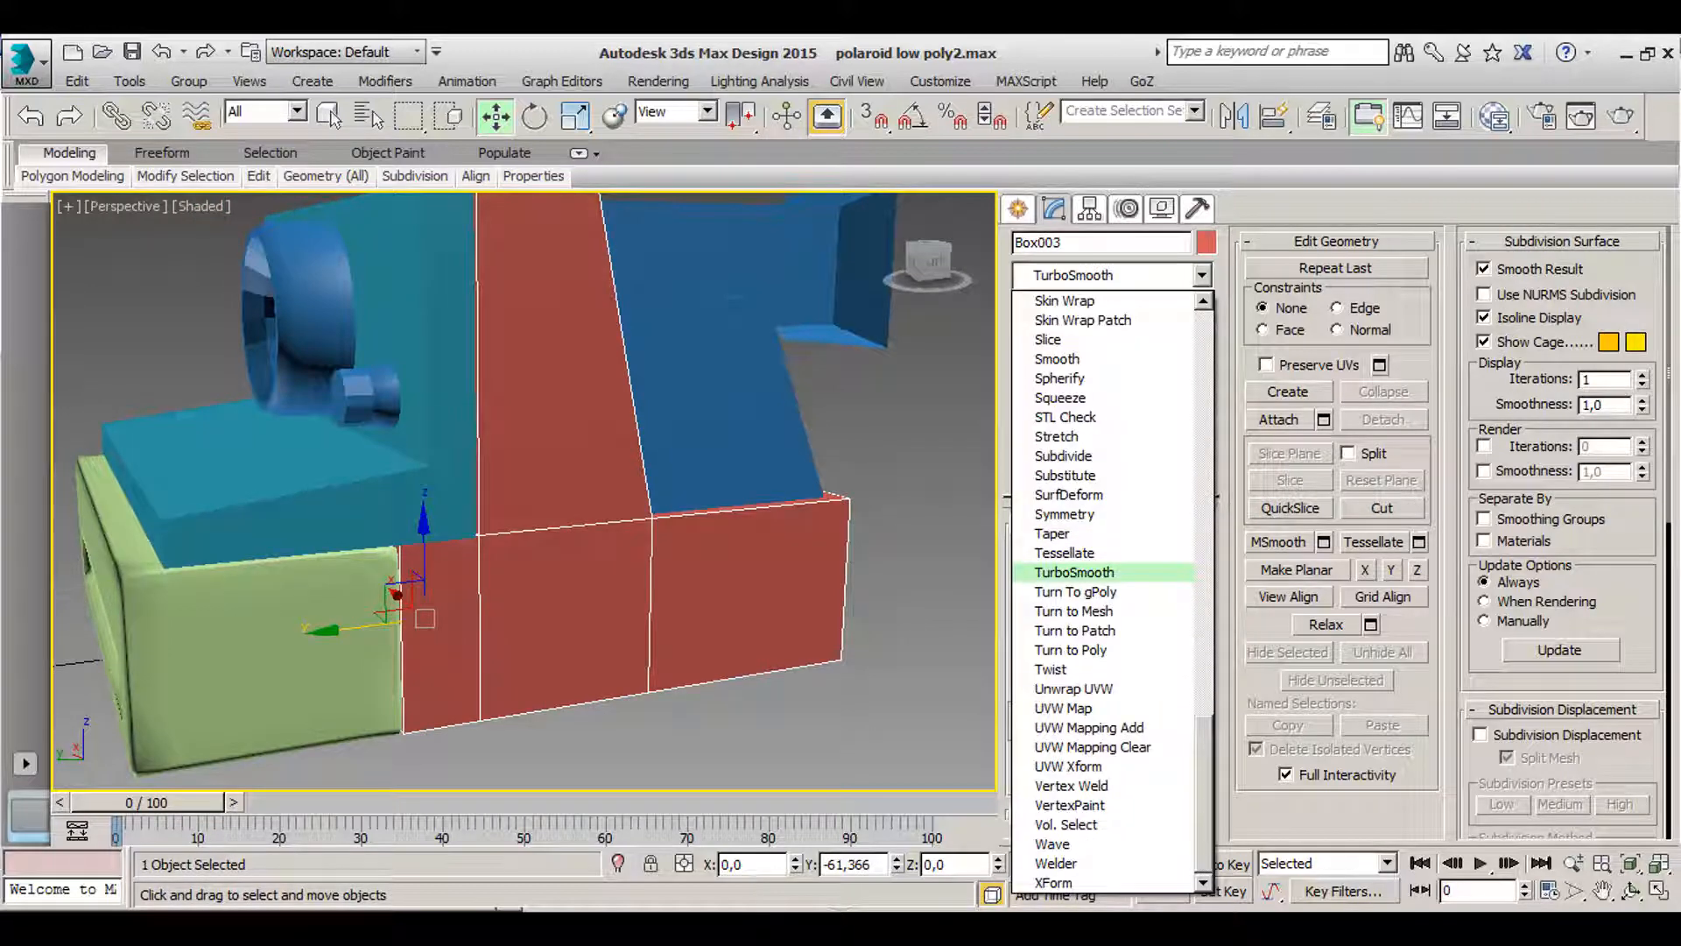
click(1159, 575)
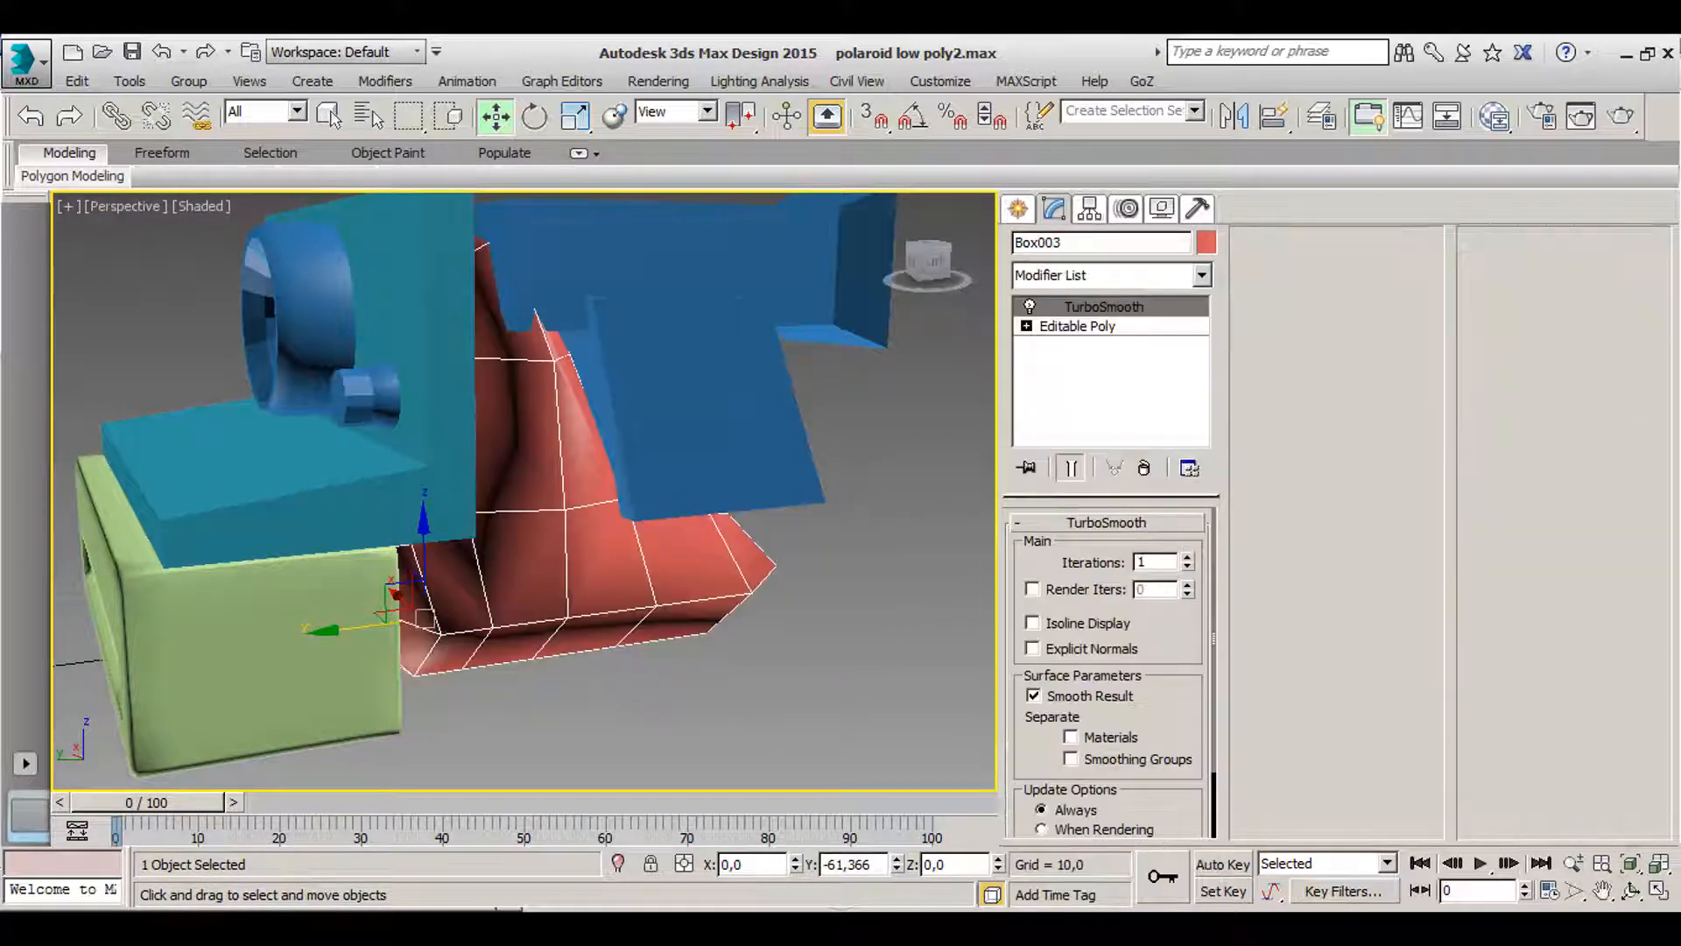
- Switch off the red body's TurboSmooth and add Swift Loops near its base's top, bottom, front and rear edges and the upright's foot
alt+middle_drag(668, 622, 602, 602)
click(1031, 301)
middle_drag(657, 446, 663, 405)
click(1064, 326)
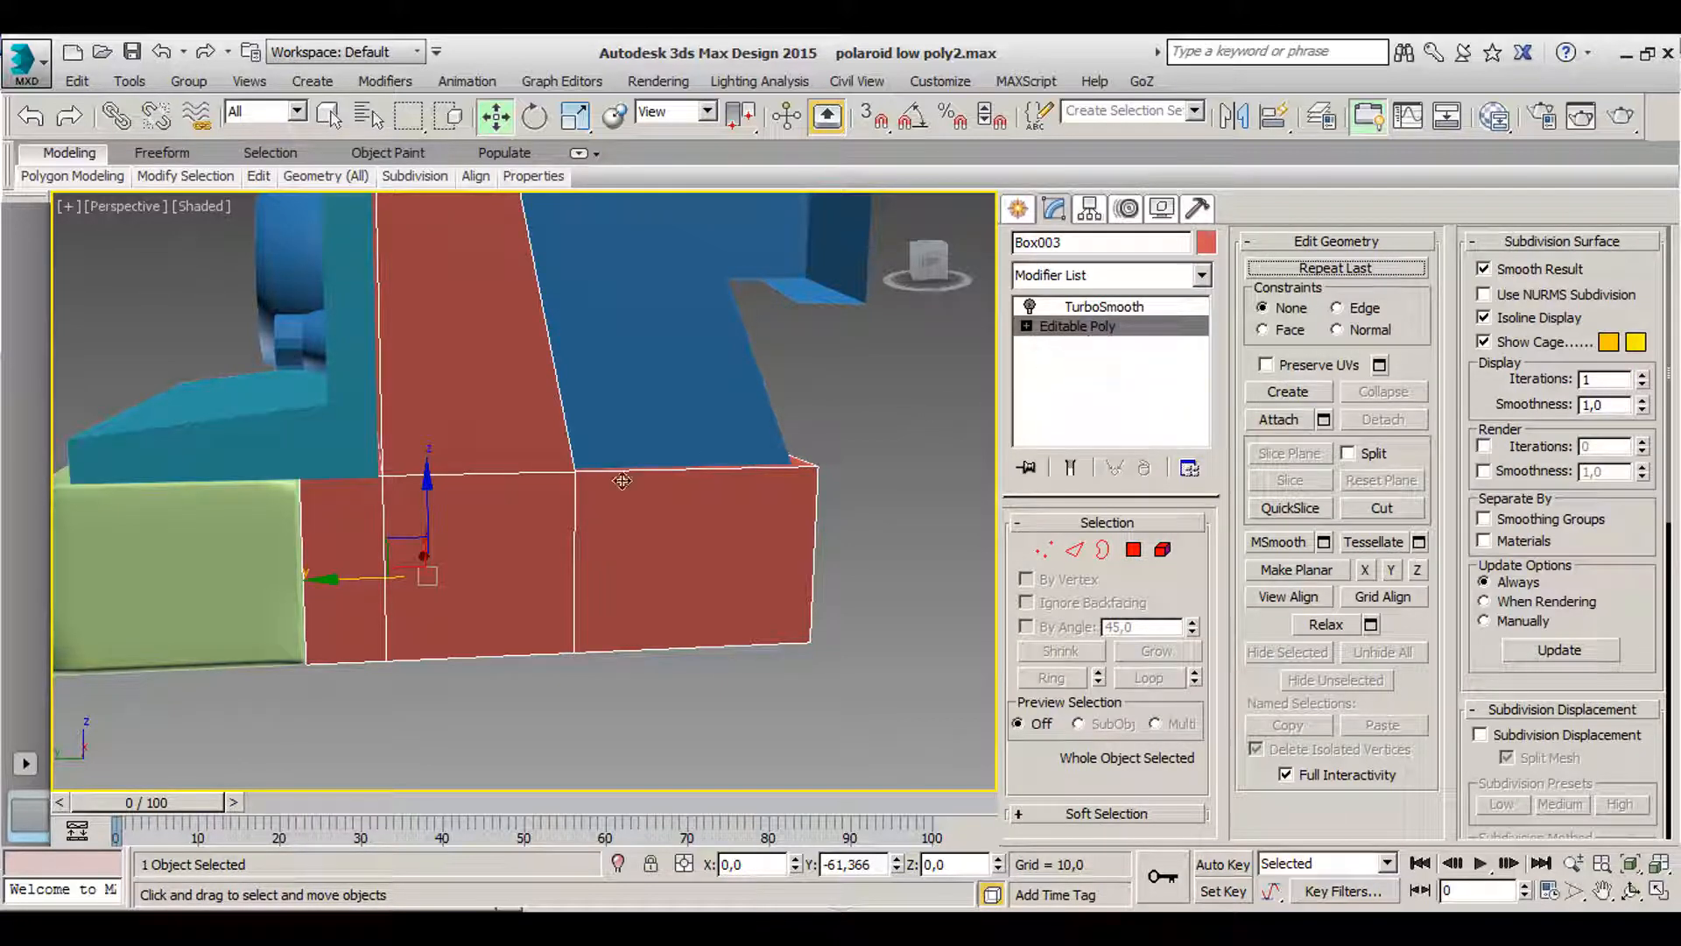
key(alt+s)
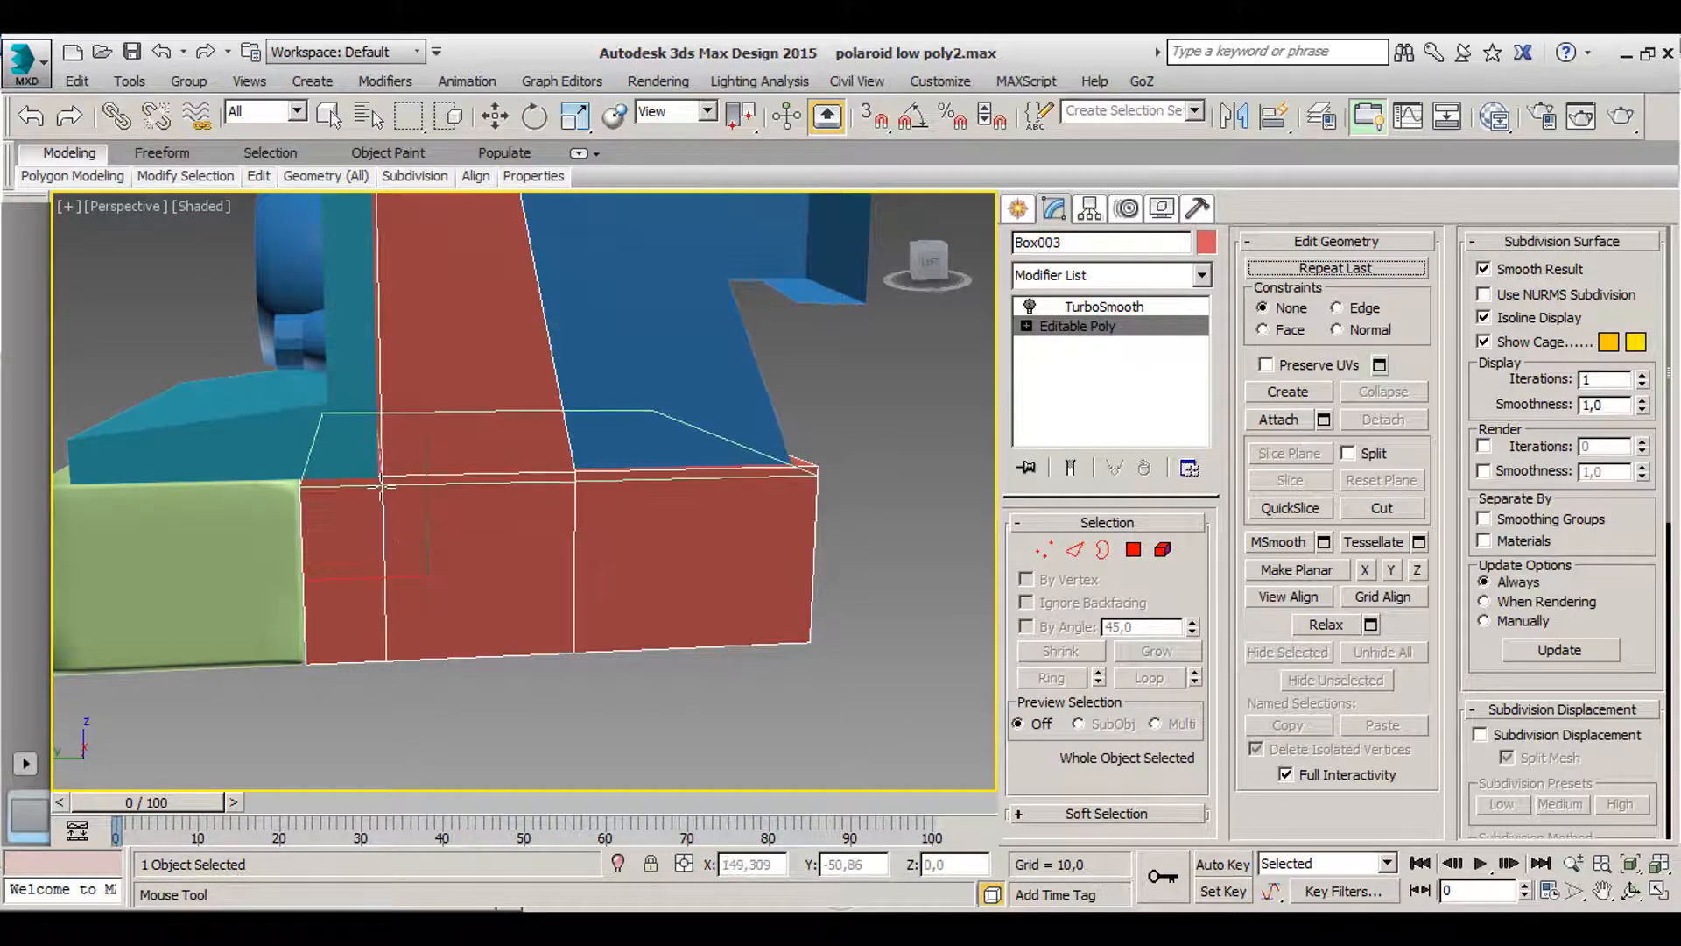
click(386, 486)
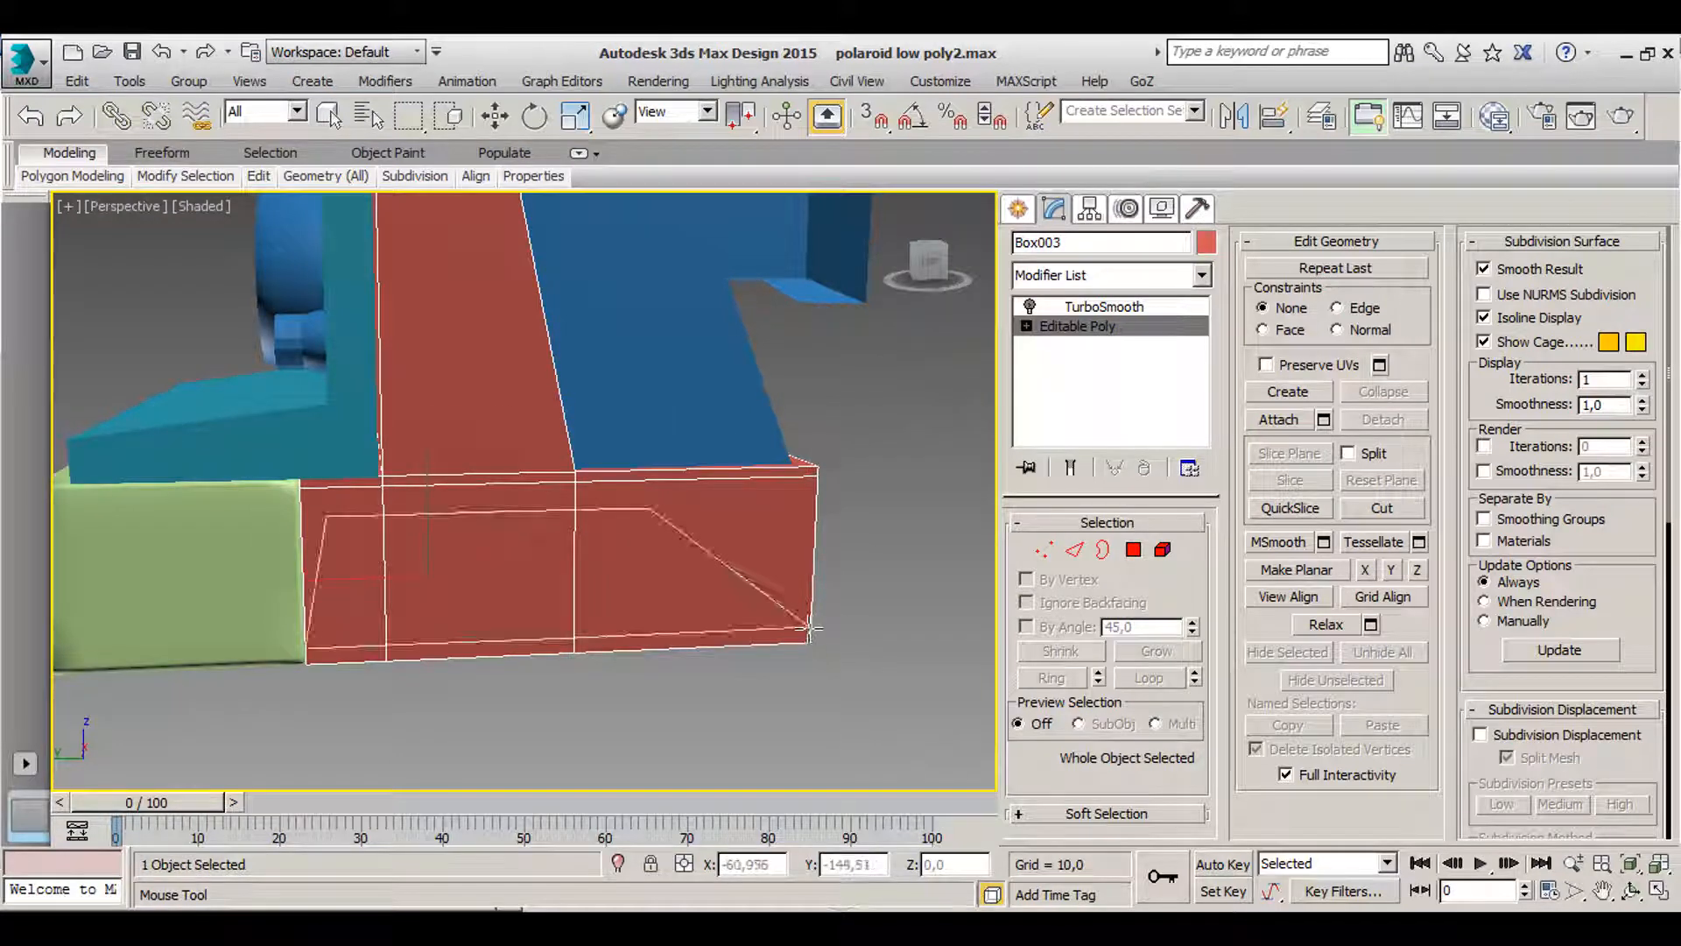
click(812, 628)
click(309, 485)
middle_drag(700, 580, 447, 635)
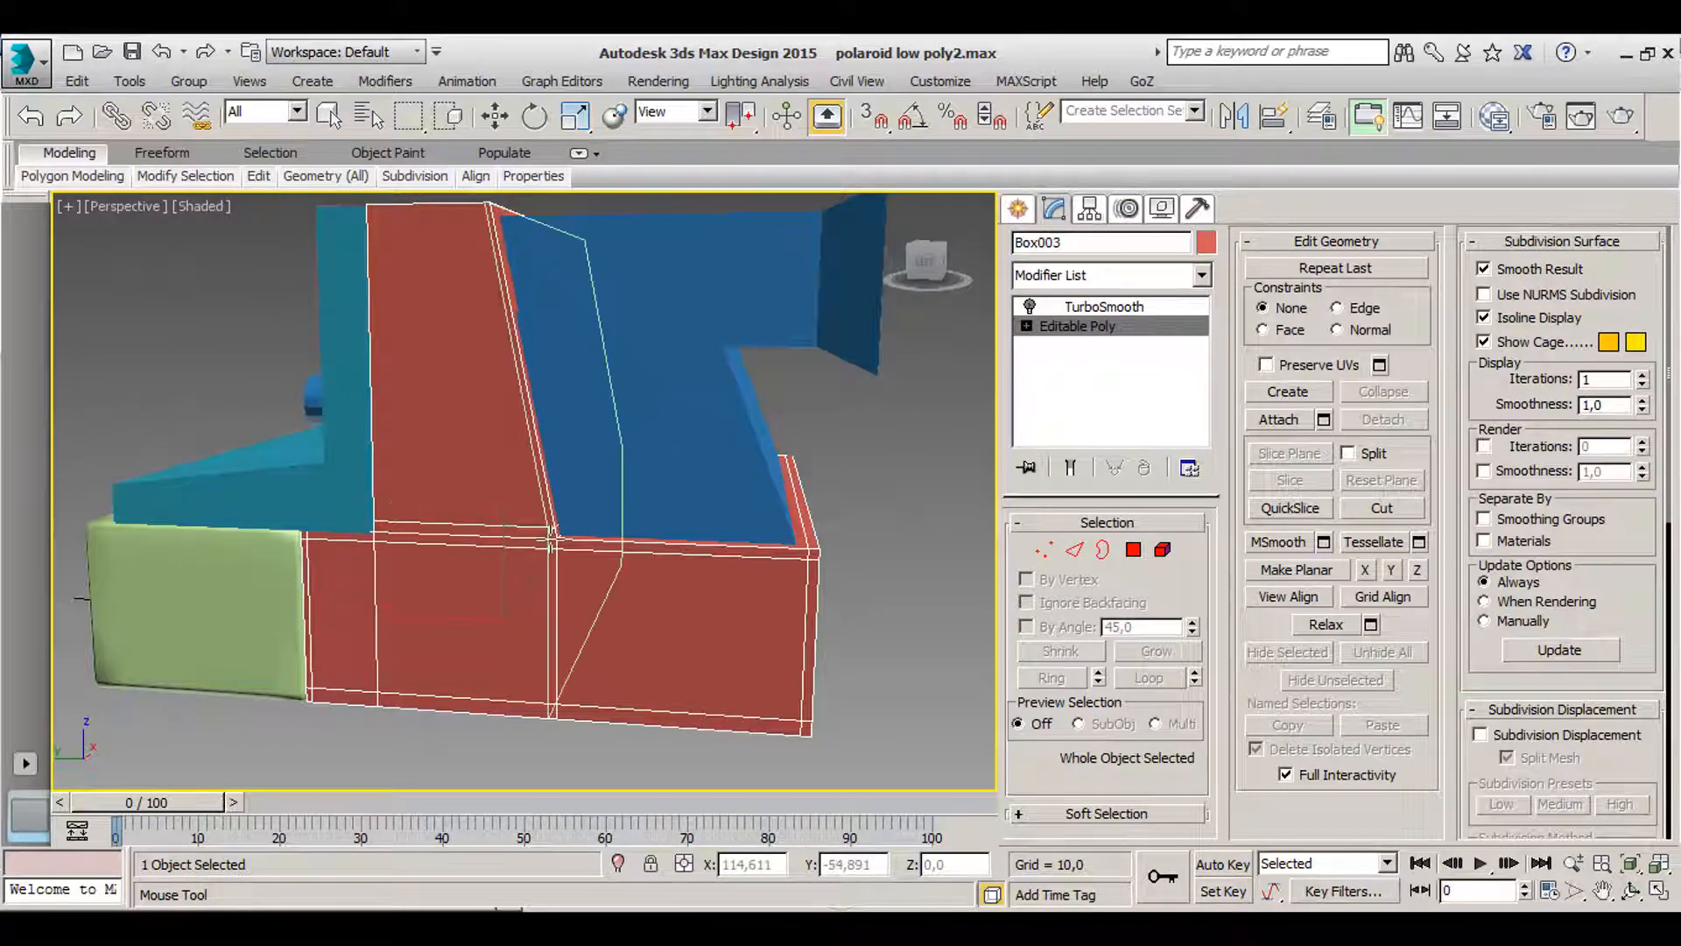
key(w)
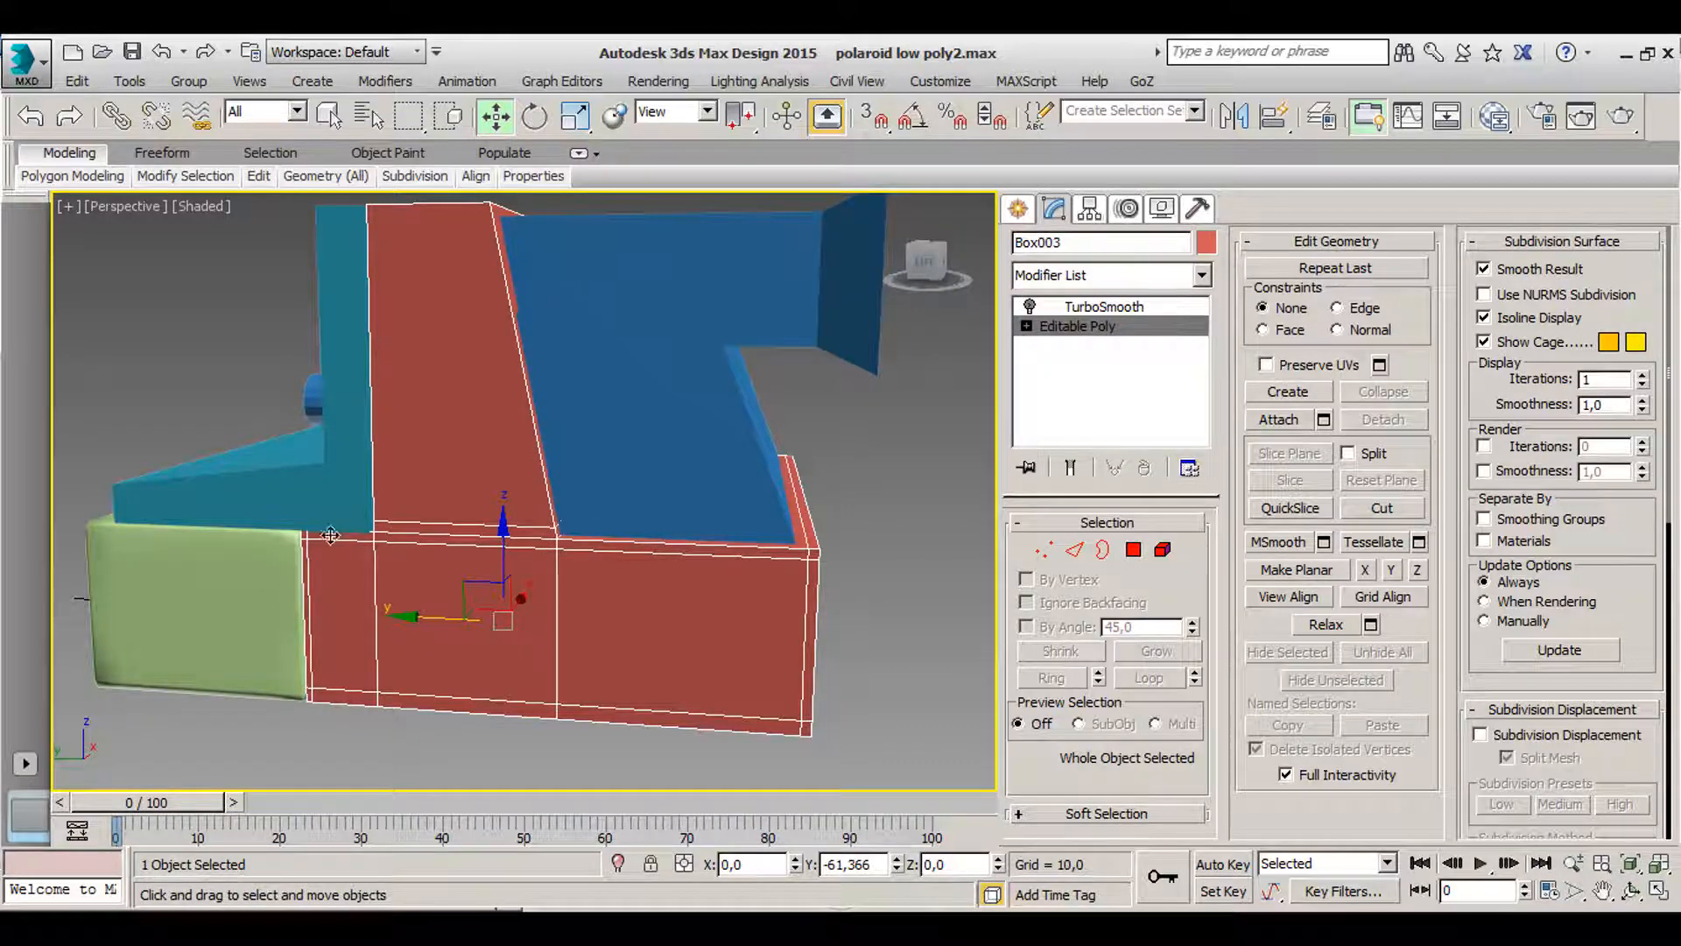
- Add Swift Loops just below the red body's top edge and close to both of its sides, and end Swift Loop
alt+middle_drag(681, 390, 342, 254)
key(alt+c)
click(546, 327)
click(308, 255)
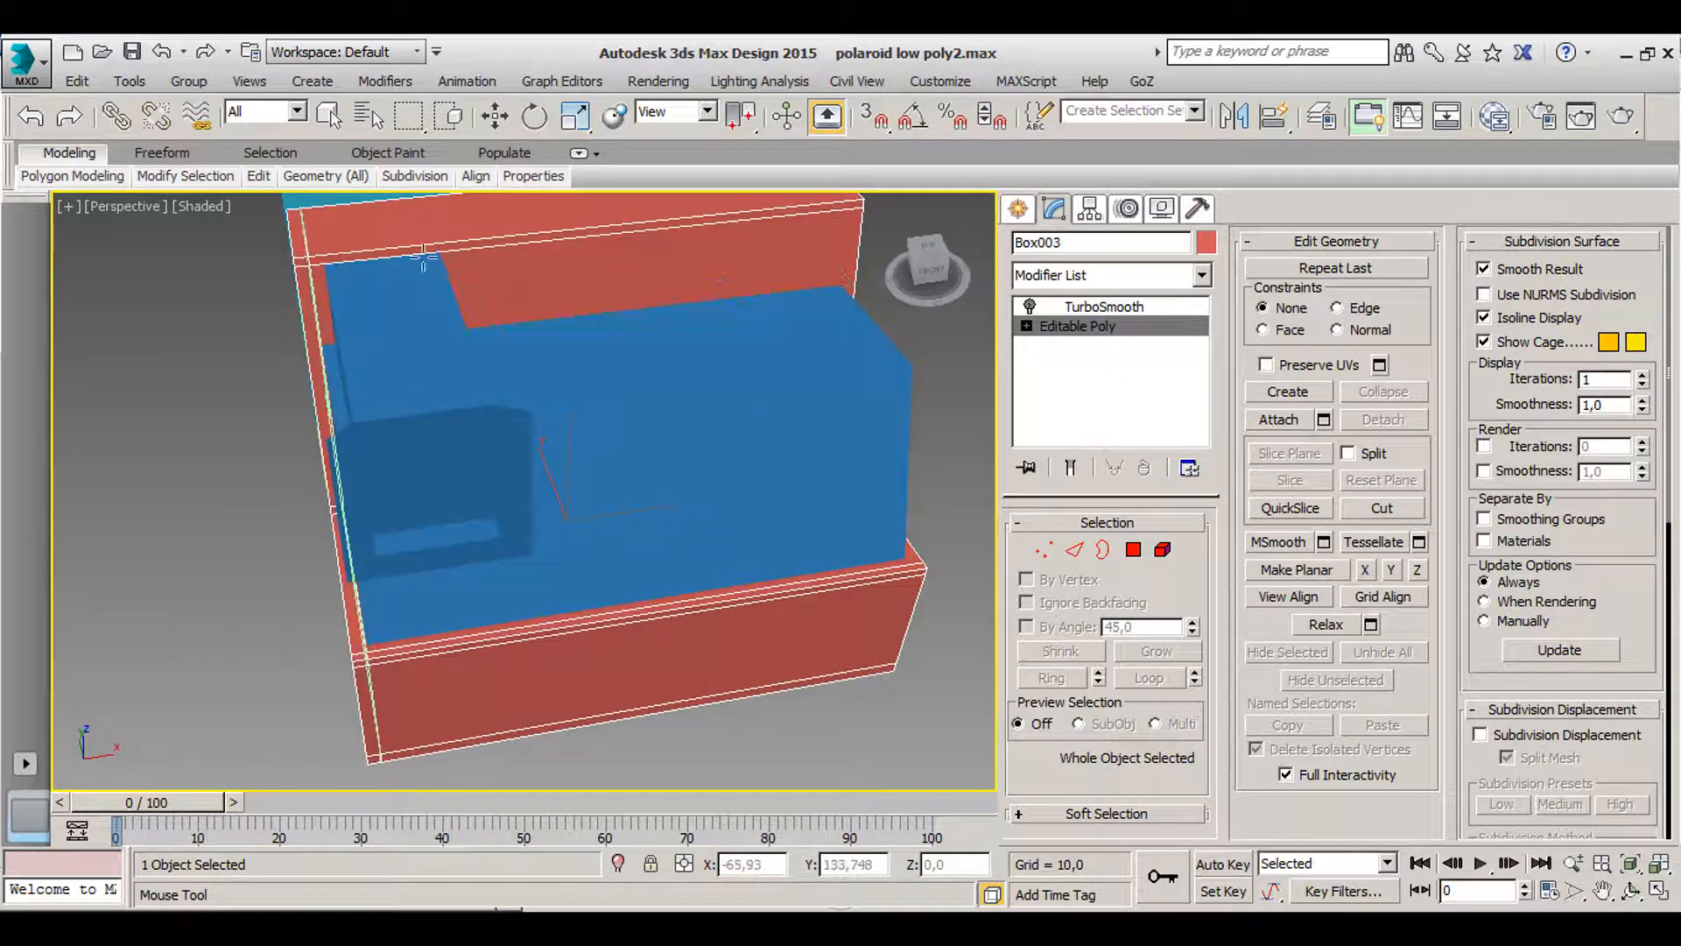
middle_drag(880, 245, 582, 340)
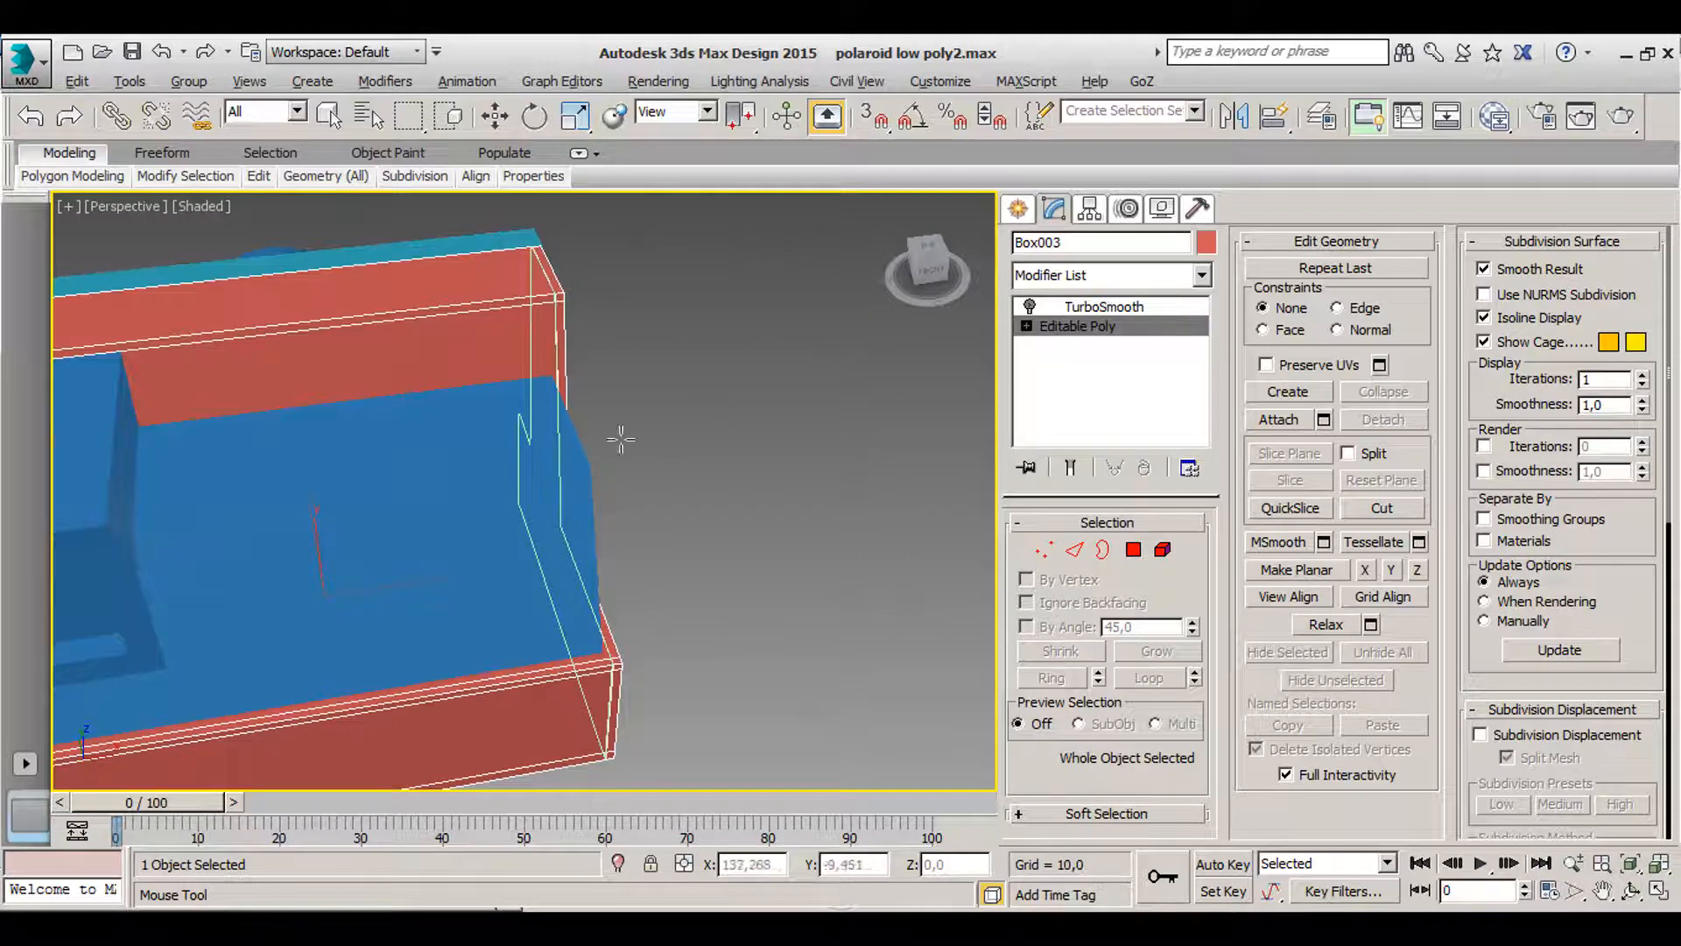
alt+middle_drag(620, 438, 484, 439)
scroll(514, 557, down, 3)
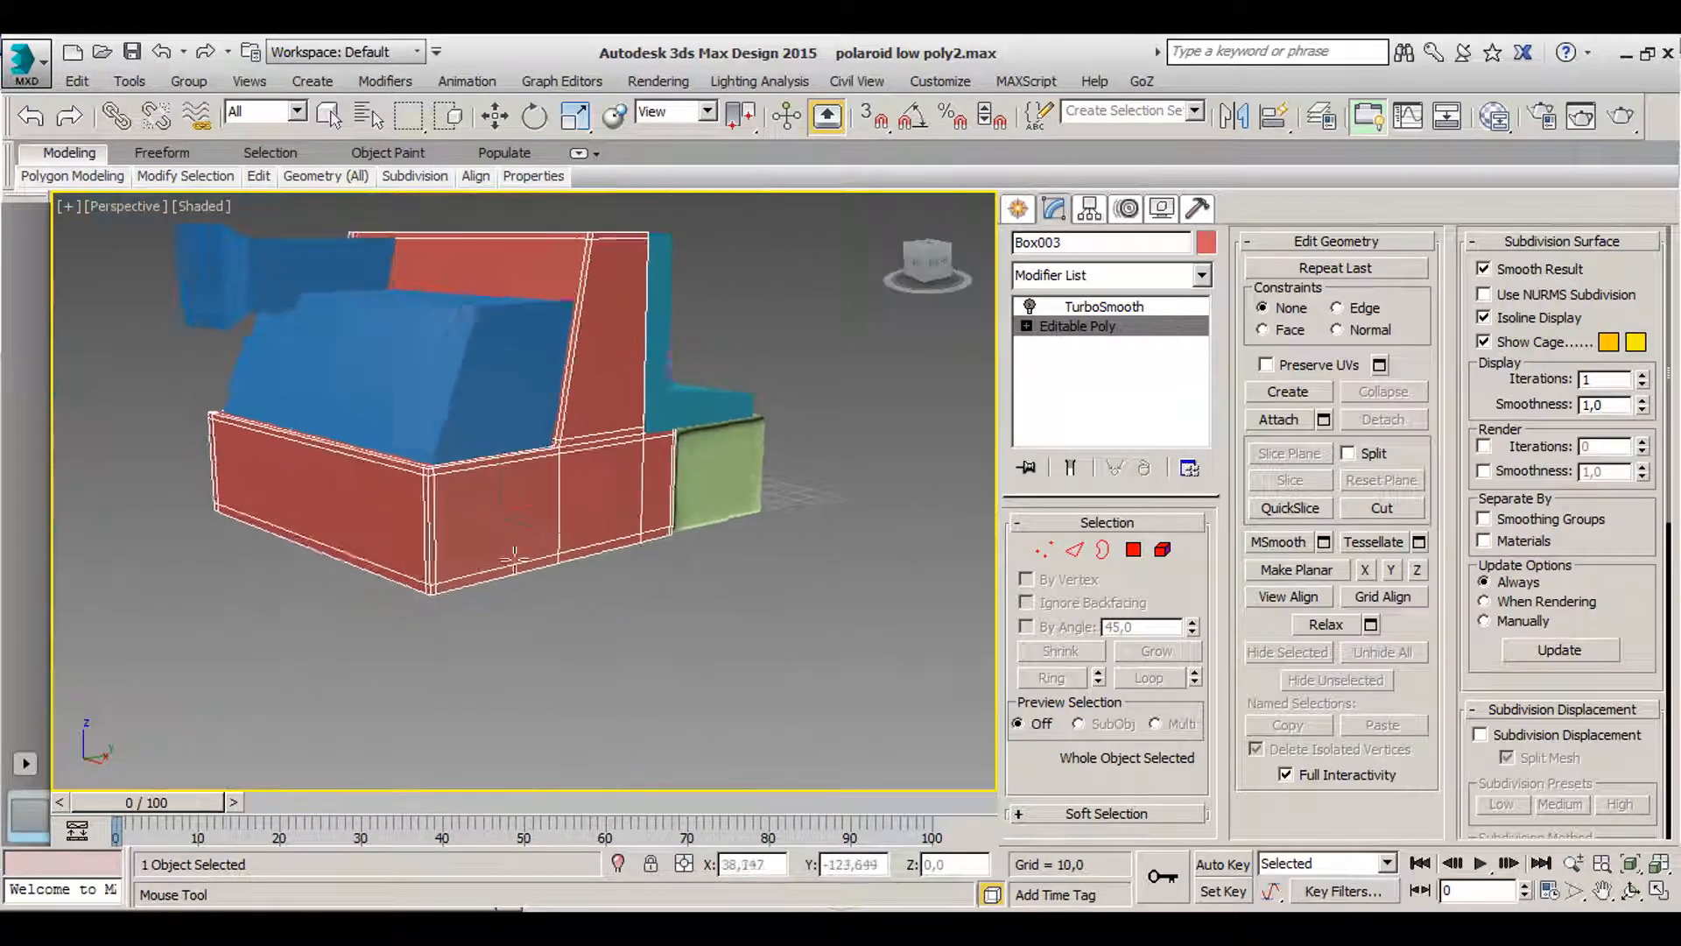
alt+middle_drag(514, 557, 623, 653)
key(w)
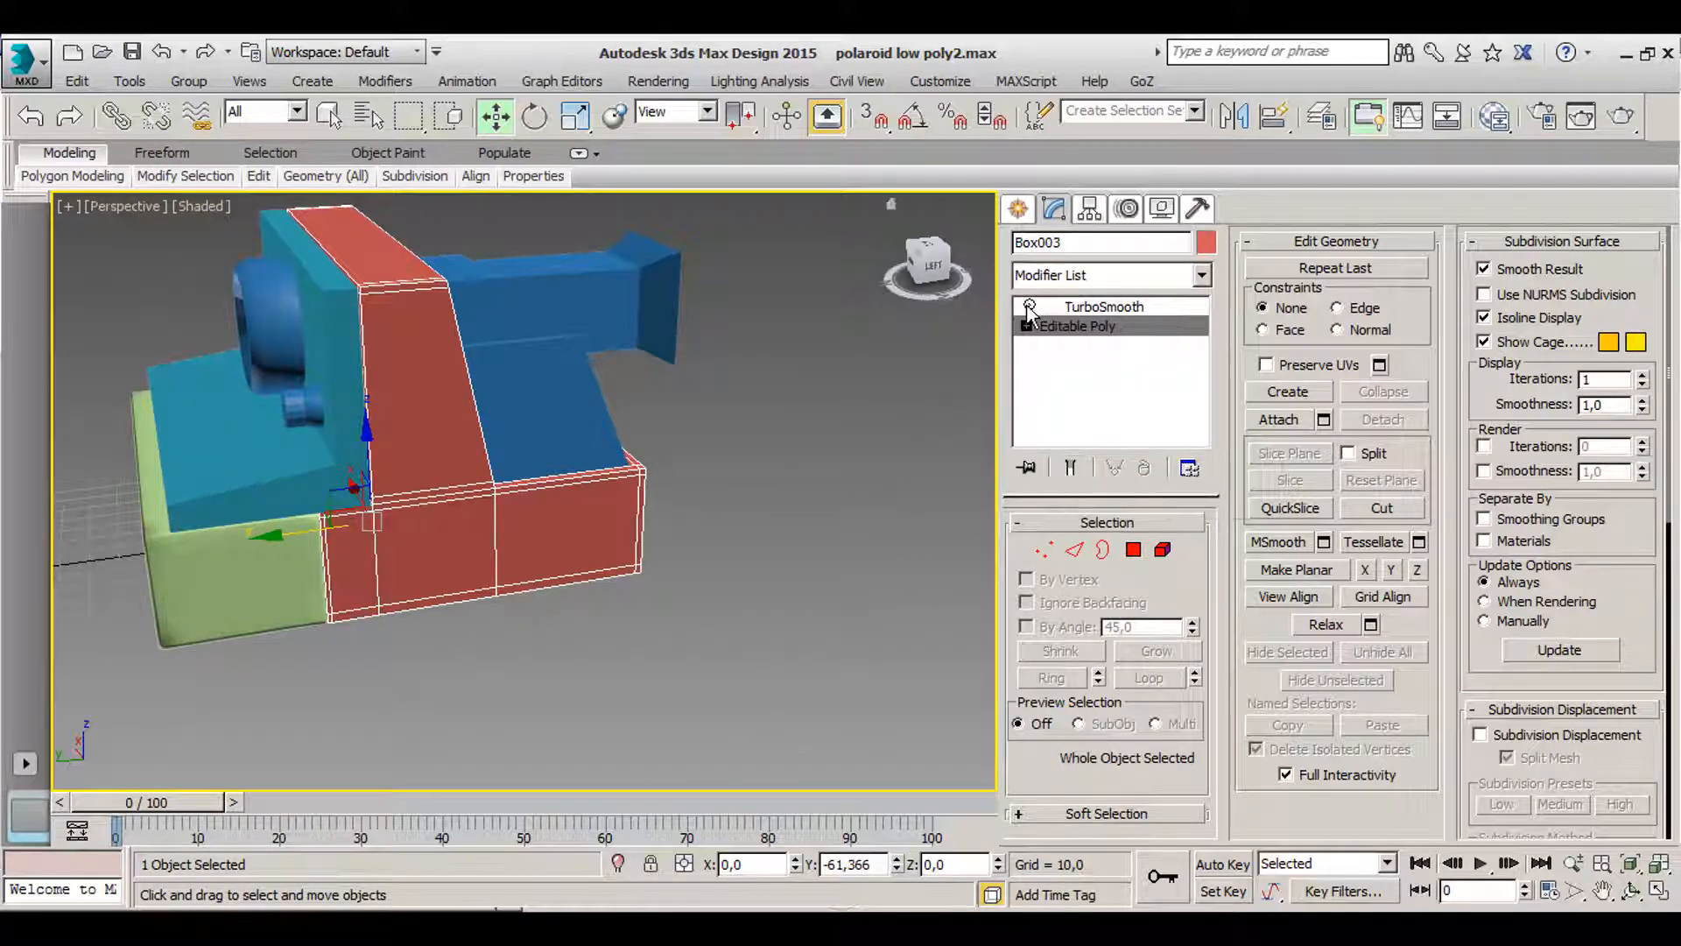
- Enable the red body's TurboSmooth and show the end result while working at the Editable Poly level
click(1072, 470)
click(1108, 306)
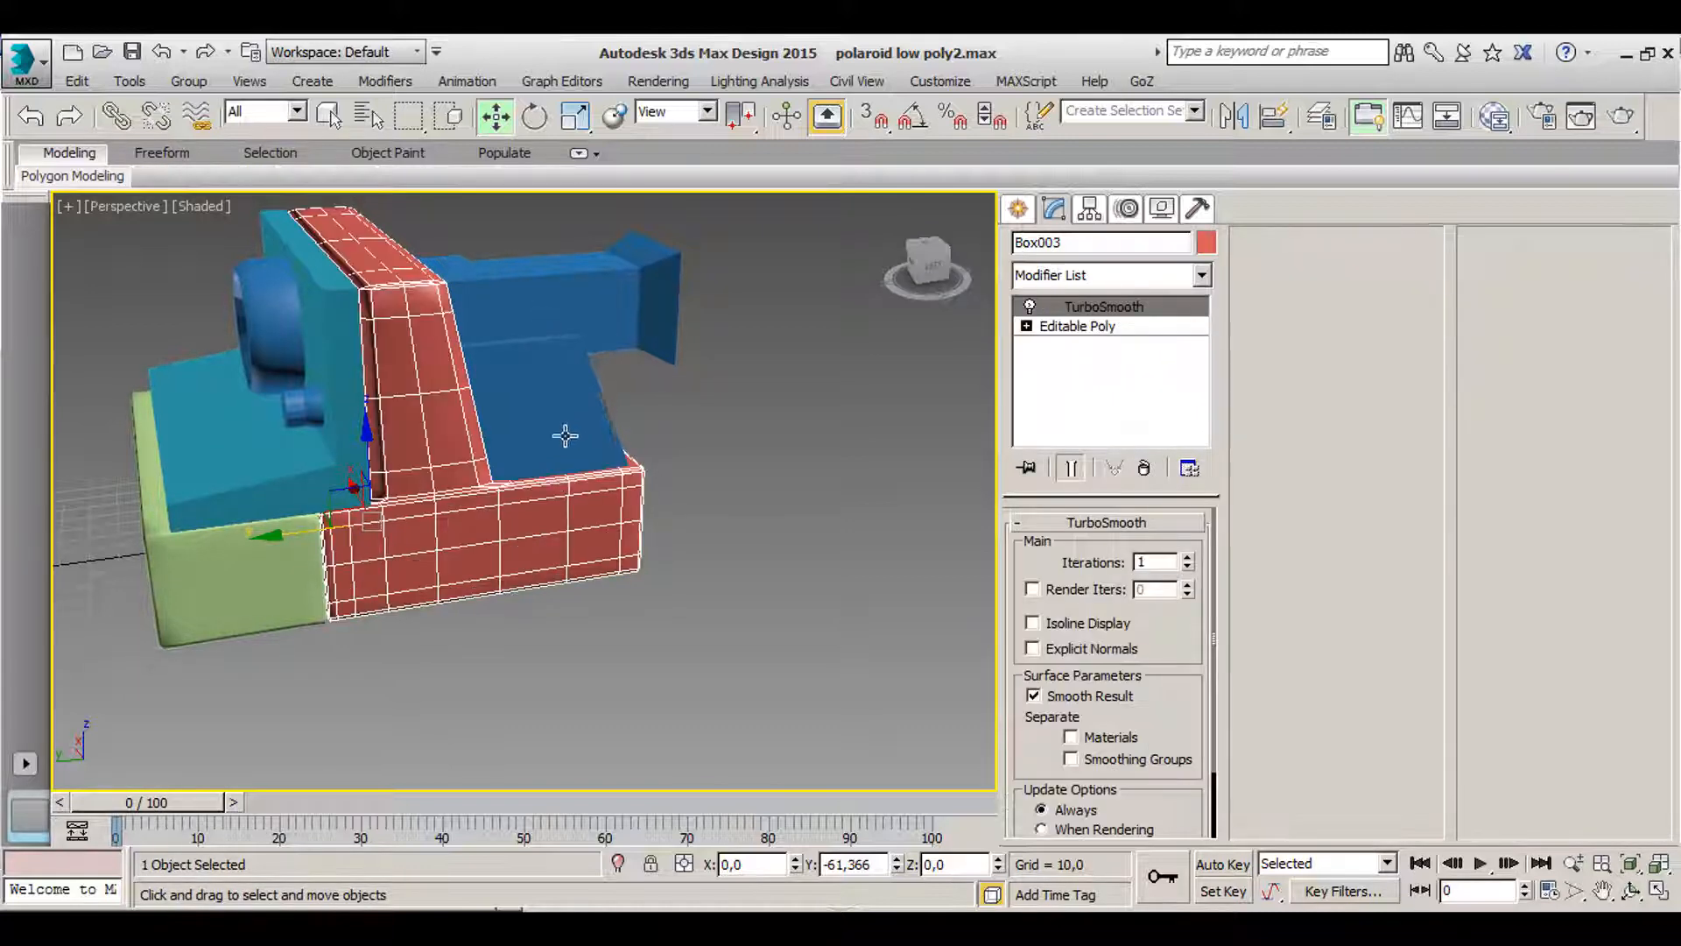
alt+middle_drag(513, 411, 477, 387)
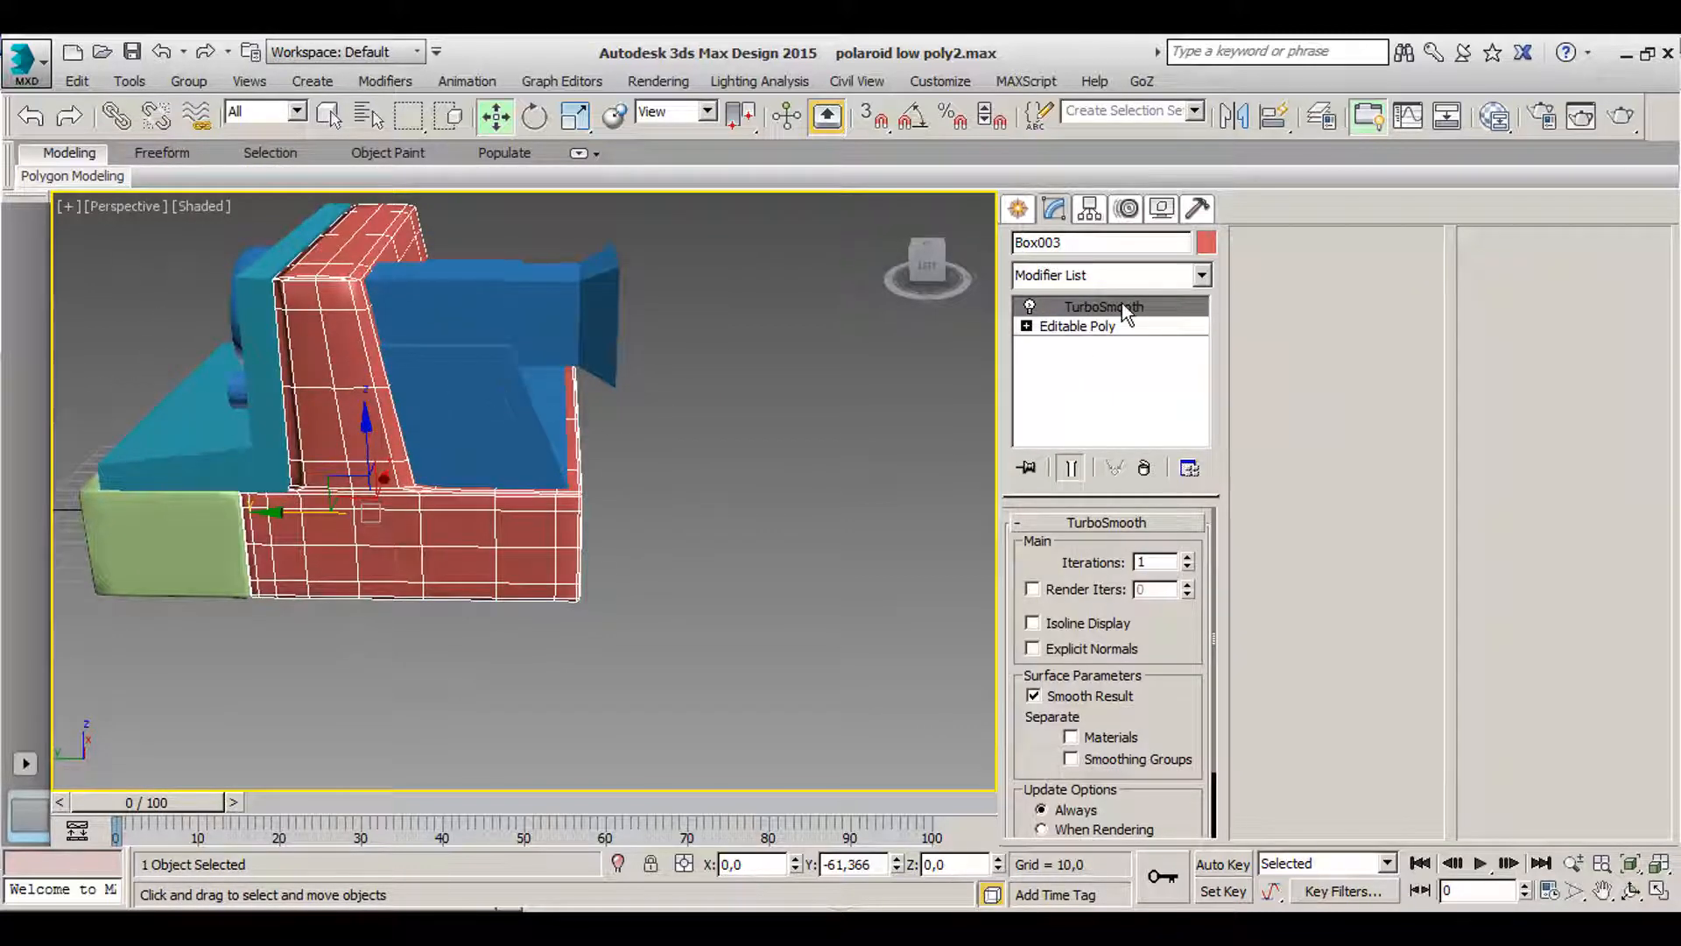
click(1107, 330)
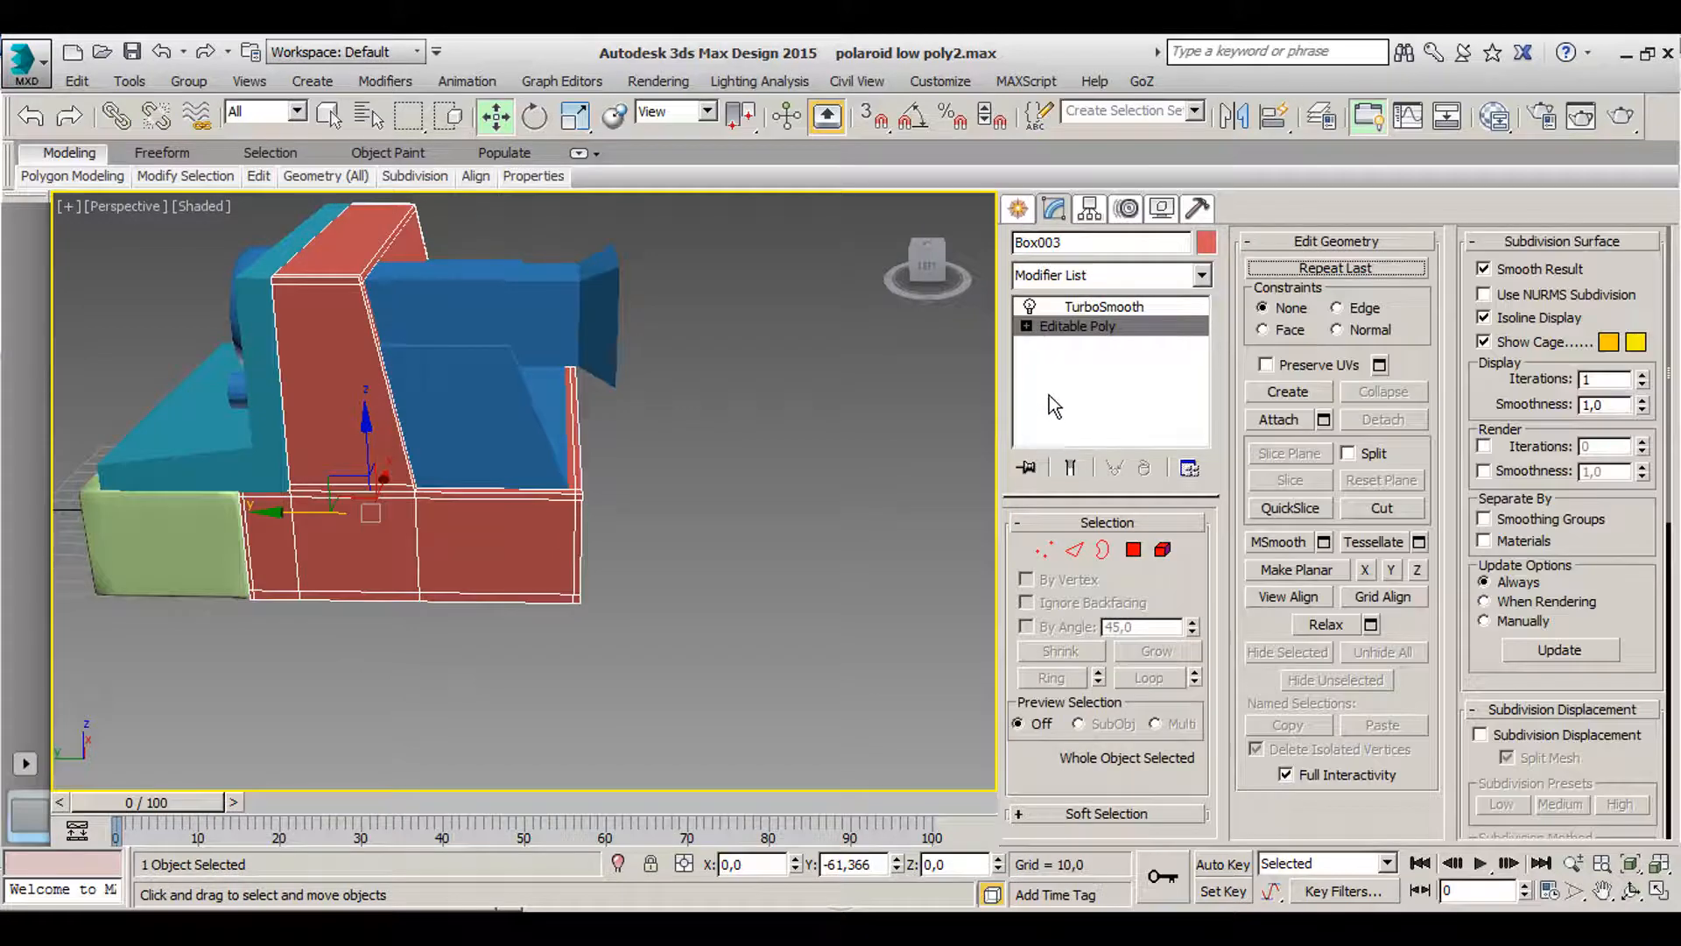
click(1070, 467)
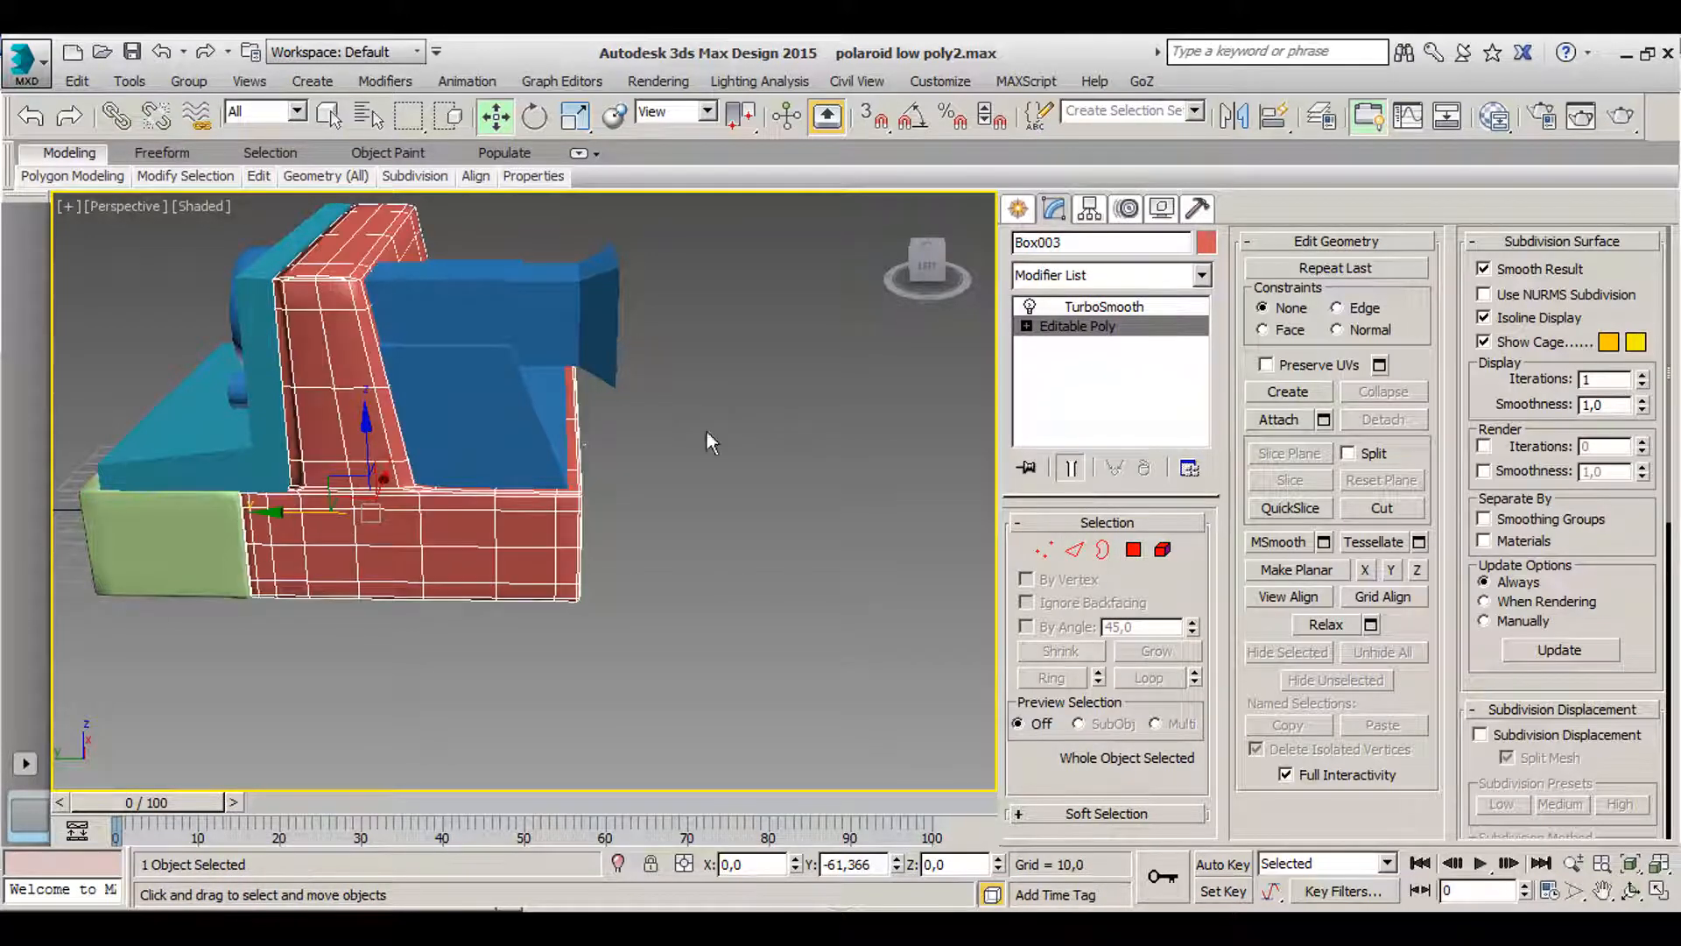
- Inspect the smoothed junction between the red body's upright and its base at the TurboSmooth level
click(611, 468)
alt+middle_drag(611, 468, 371, 394)
scroll(371, 394, up, 3)
scroll(373, 394, down, 2)
click(390, 405)
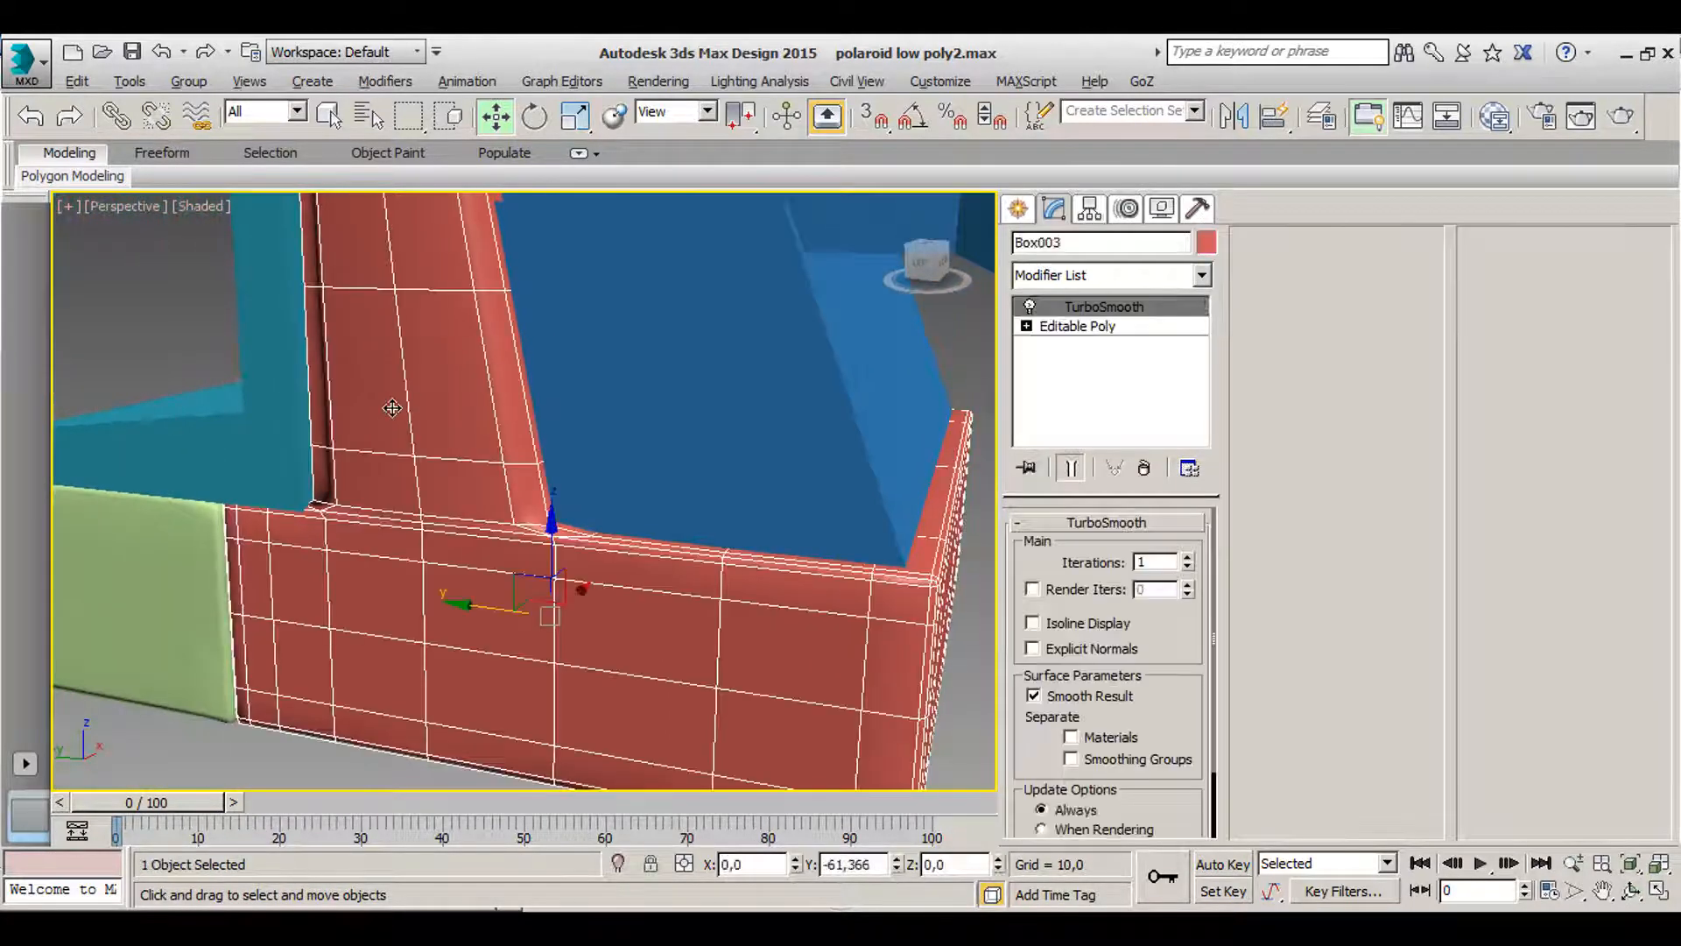
- Switch off the red body's TurboSmooth and add Swift Loops close to the upright's front and rear edges at the Editable Poly level
scroll(386, 404, down, 3)
scroll(383, 405, up, 2)
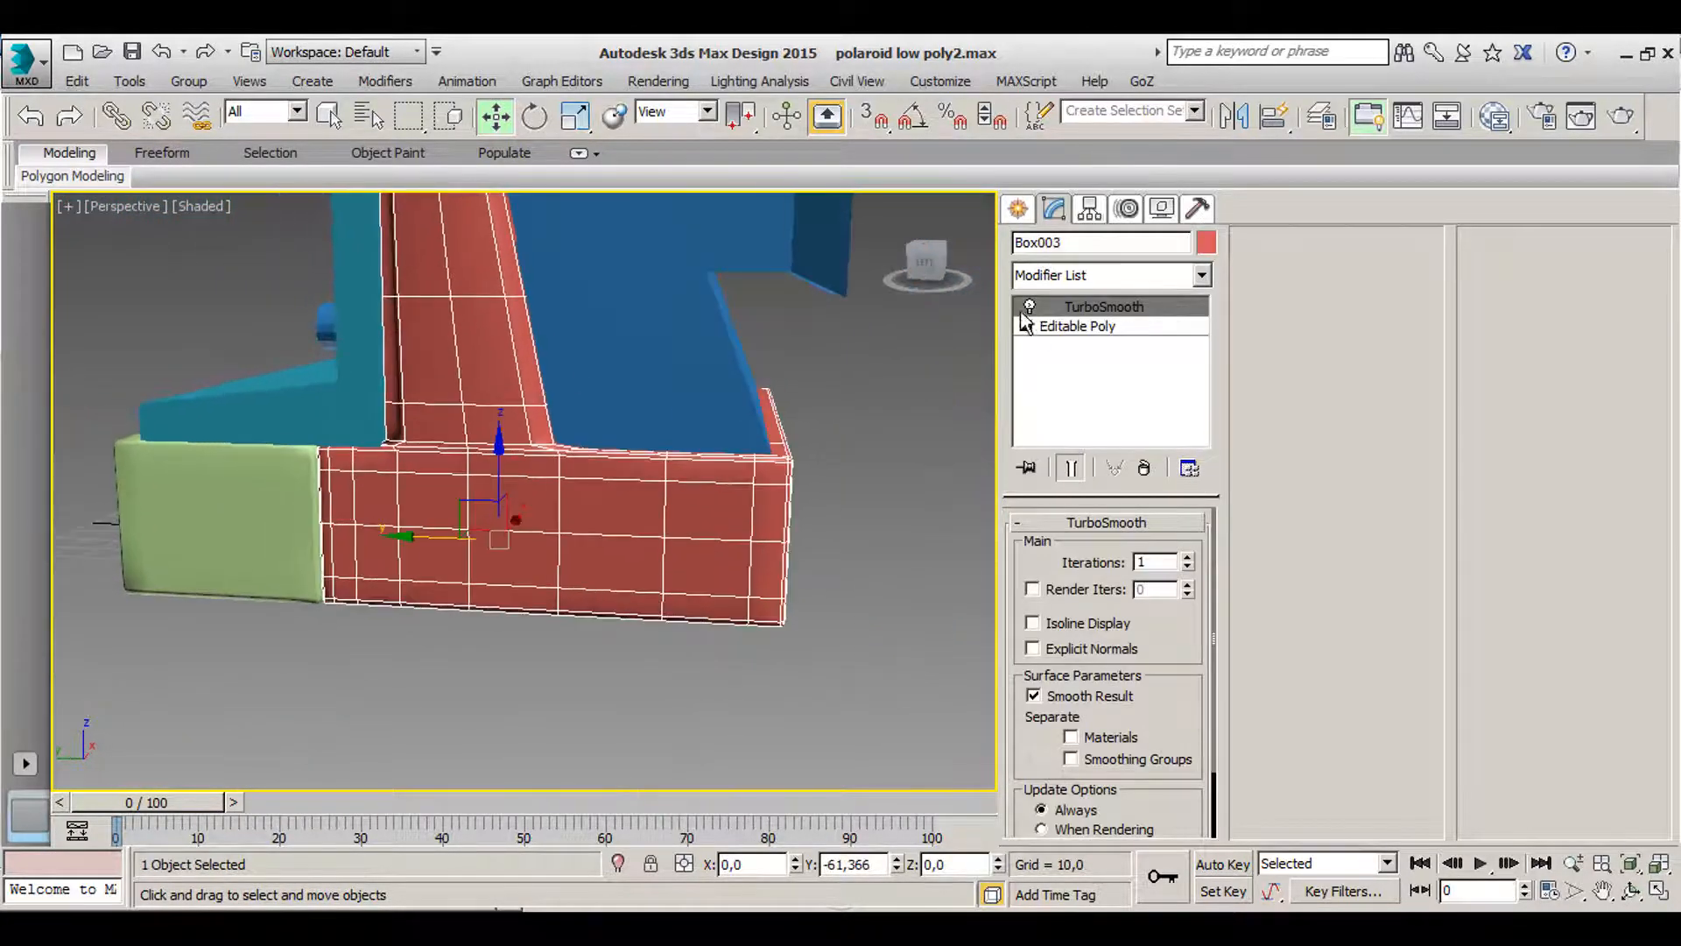
click(1086, 325)
alt+middle_drag(434, 398, 473, 411)
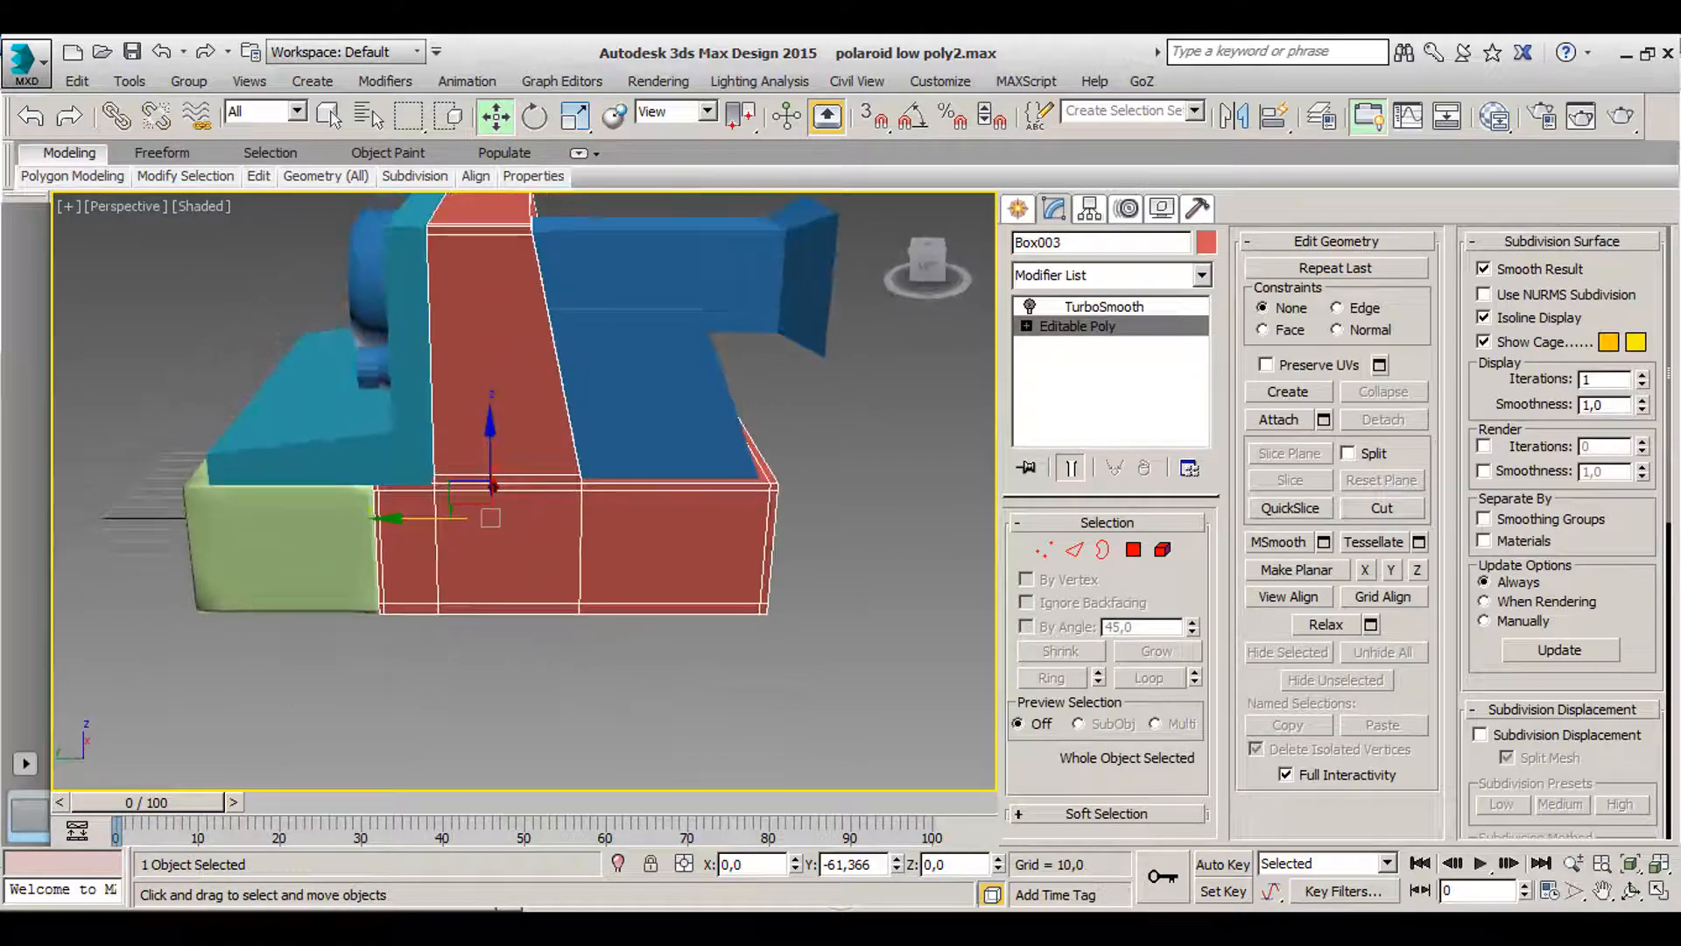
scroll(477, 438, up, 2)
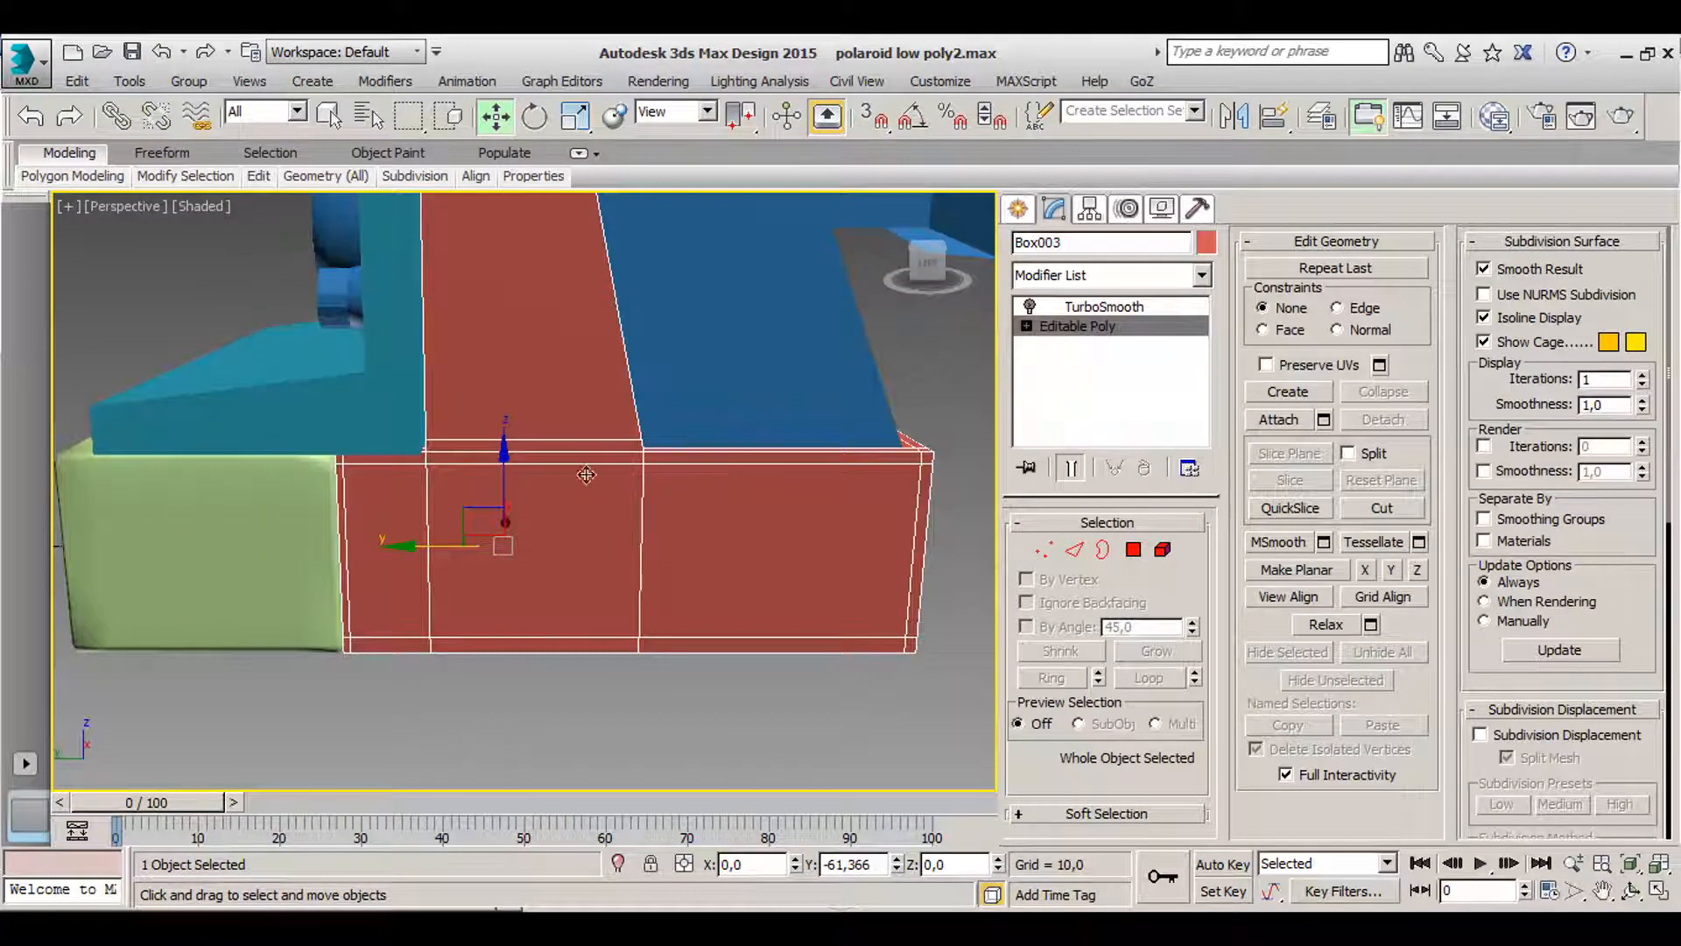
key(alt+1)
click(627, 448)
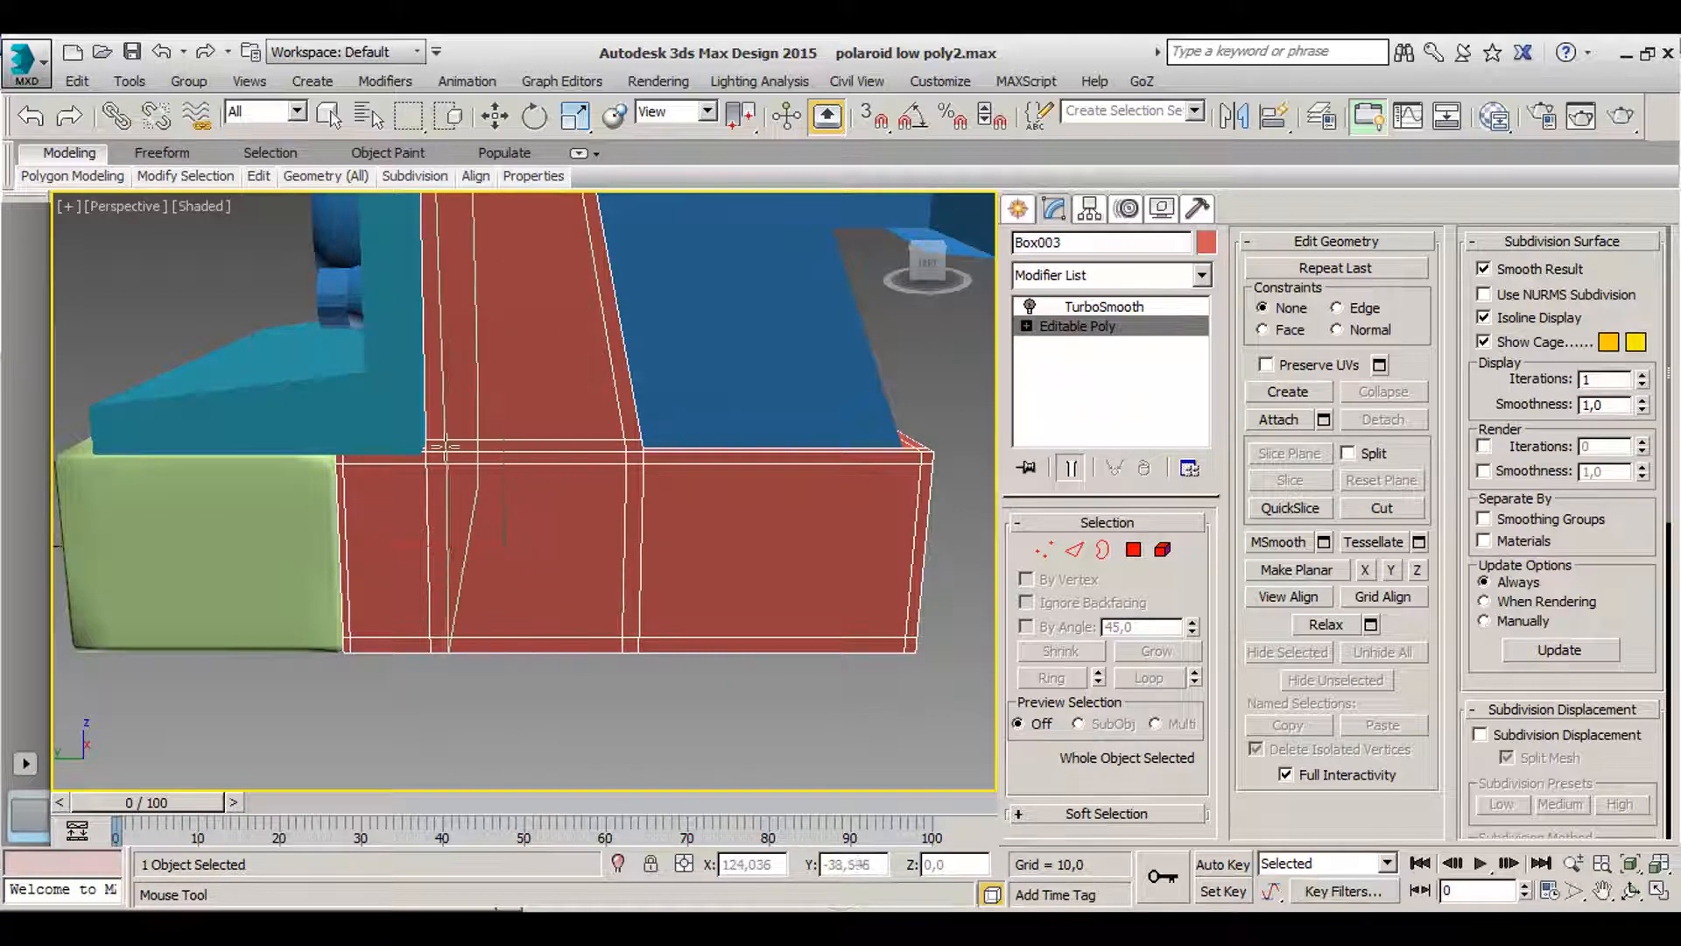
alt+middle_drag(563, 382, 933, 441)
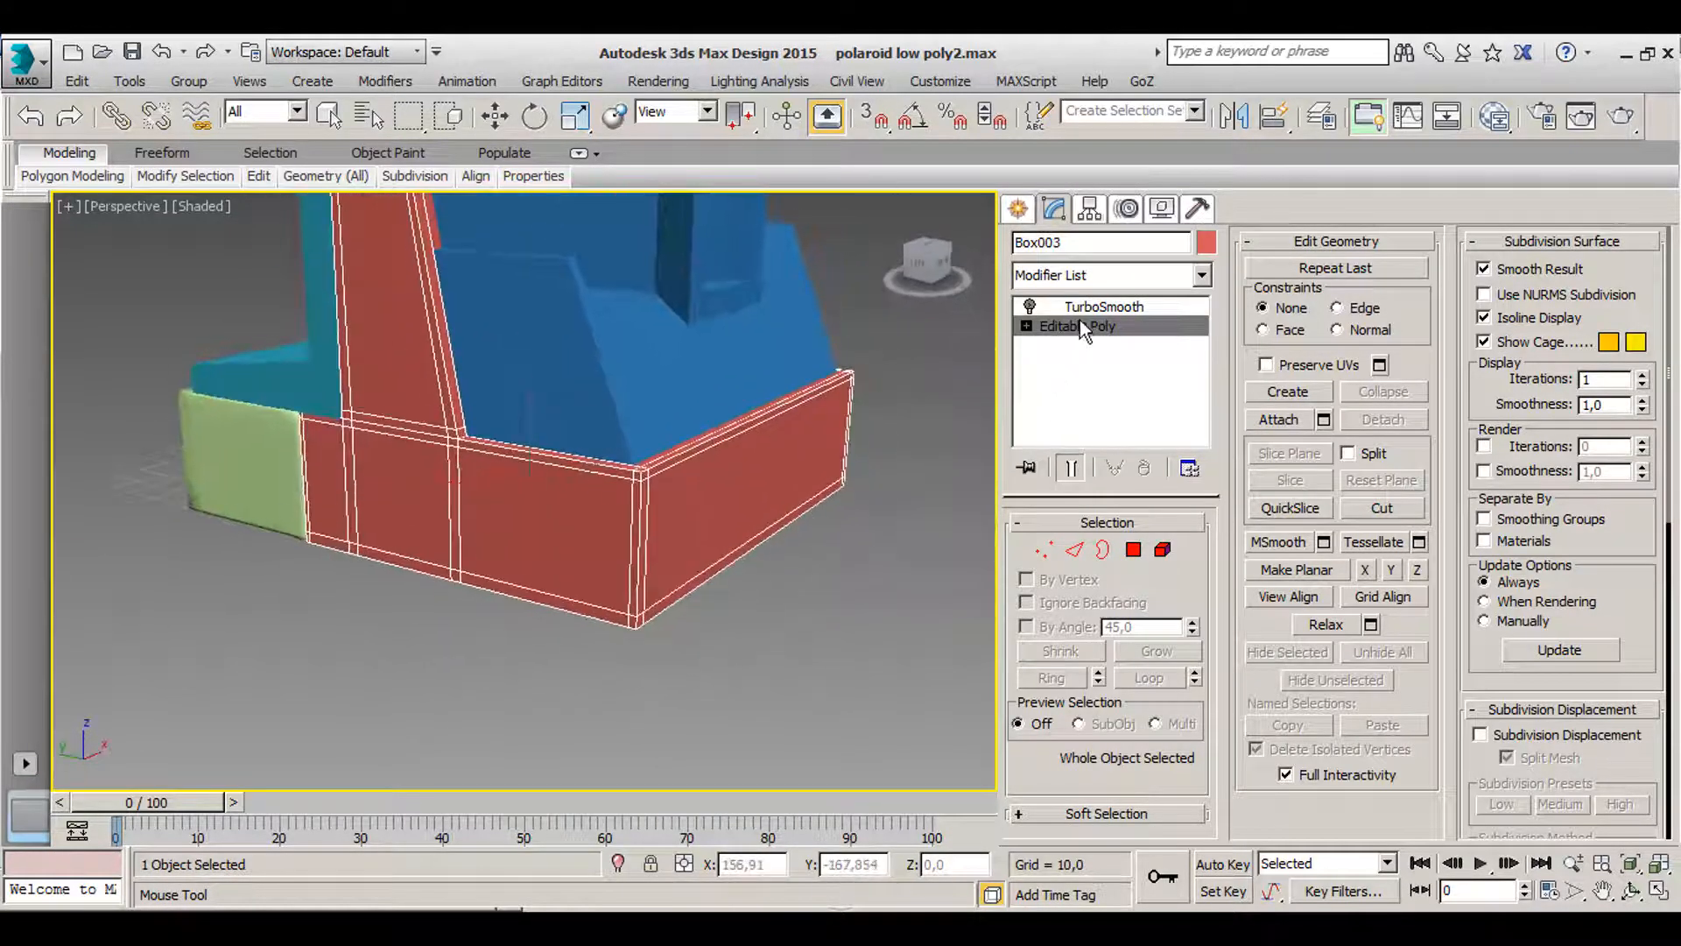
- Turn the red body's TurboSmooth back on, end Swift Loop and deselect the body
click(1029, 307)
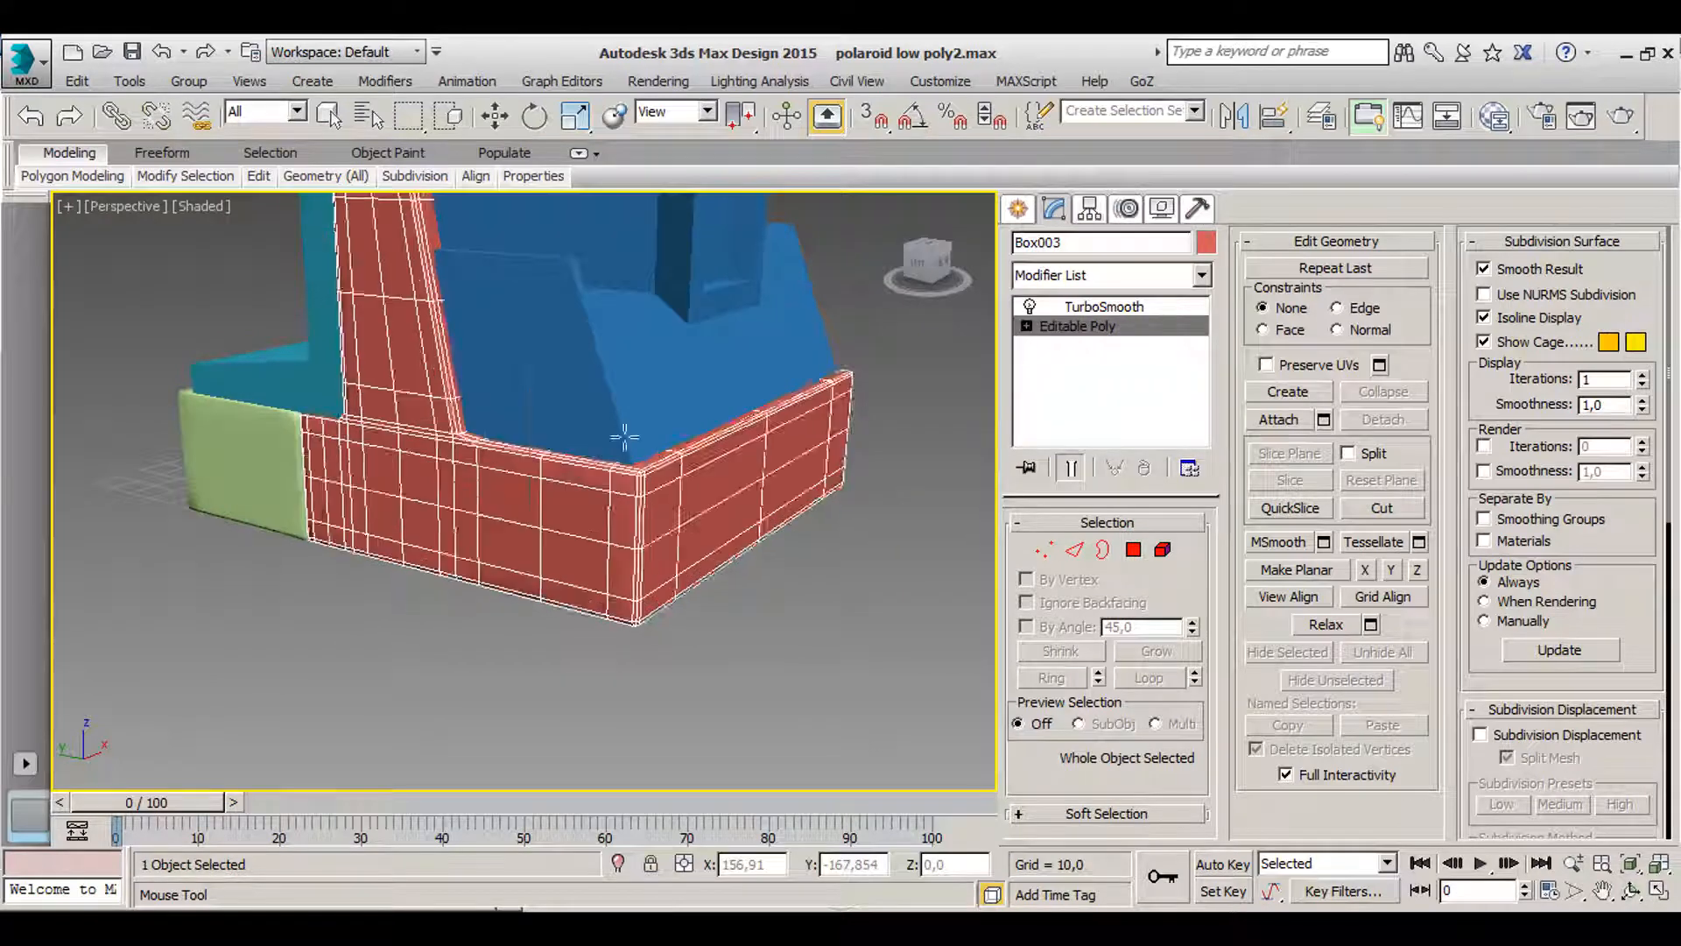
alt+middle_drag(394, 447, 481, 581)
right_click(595, 621)
click(564, 613)
scroll(460, 508, up, 3)
scroll(460, 509, down, 4)
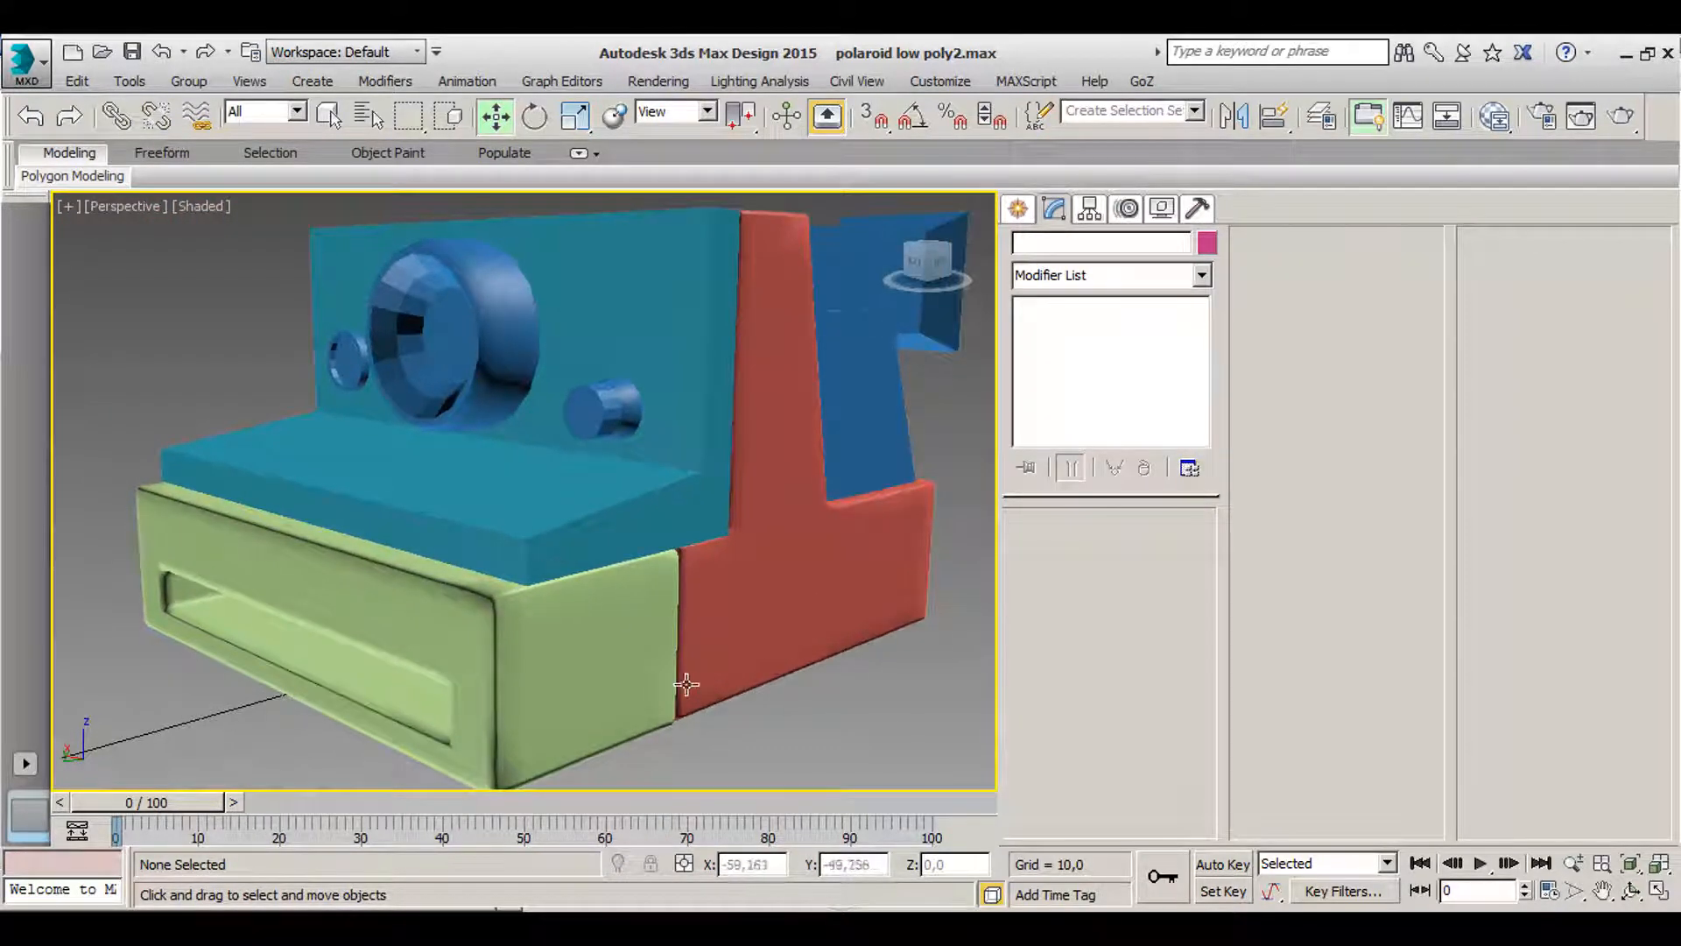
- Select the blue viewfinder and add Swift Loops on both sides of the edge where its tube meets the flared eyepiece
middle_drag(989, 564, 640, 543)
click(841, 302)
alt+middle_drag(844, 297, 604, 555)
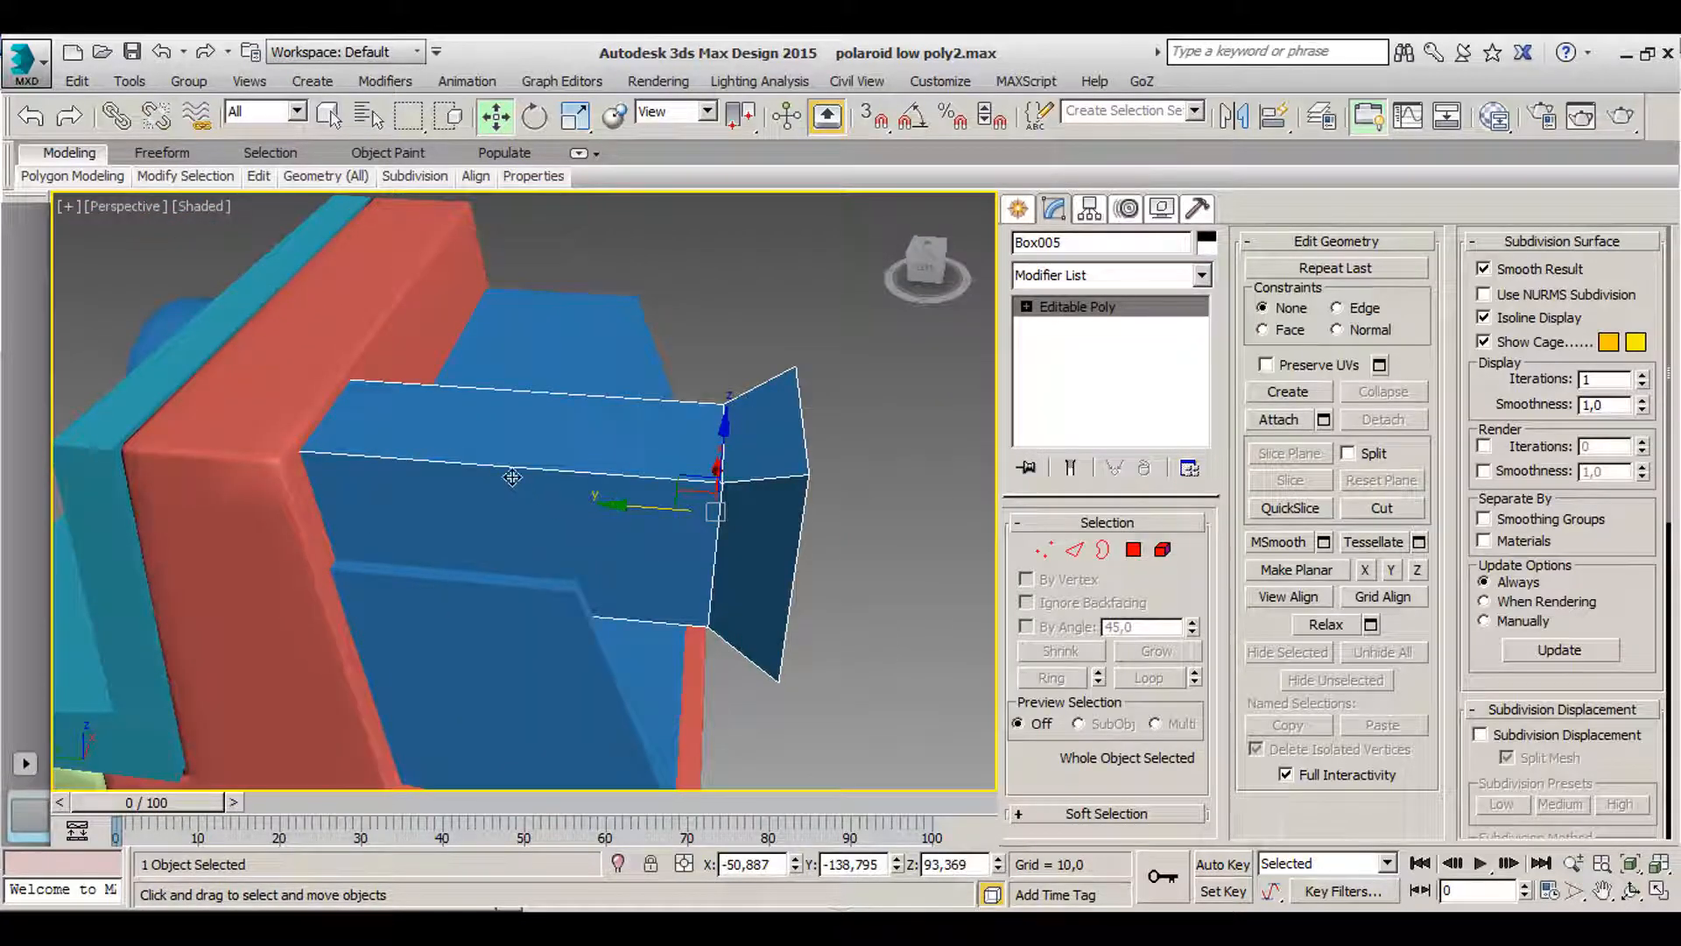
key(alt+1)
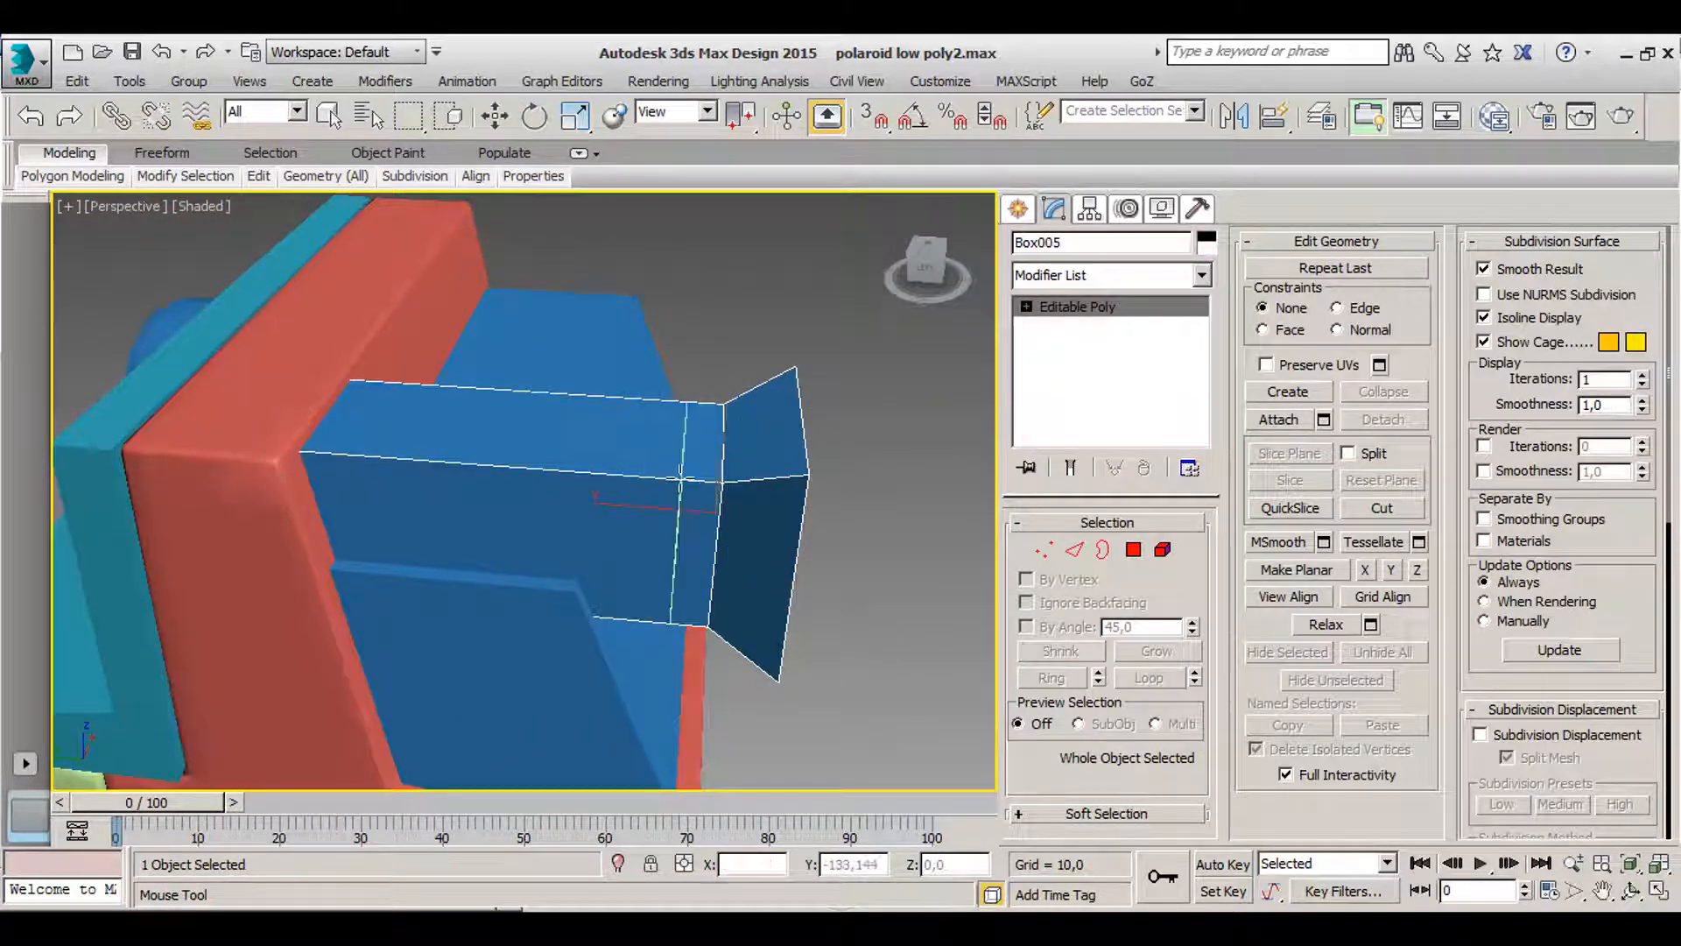
click(700, 482)
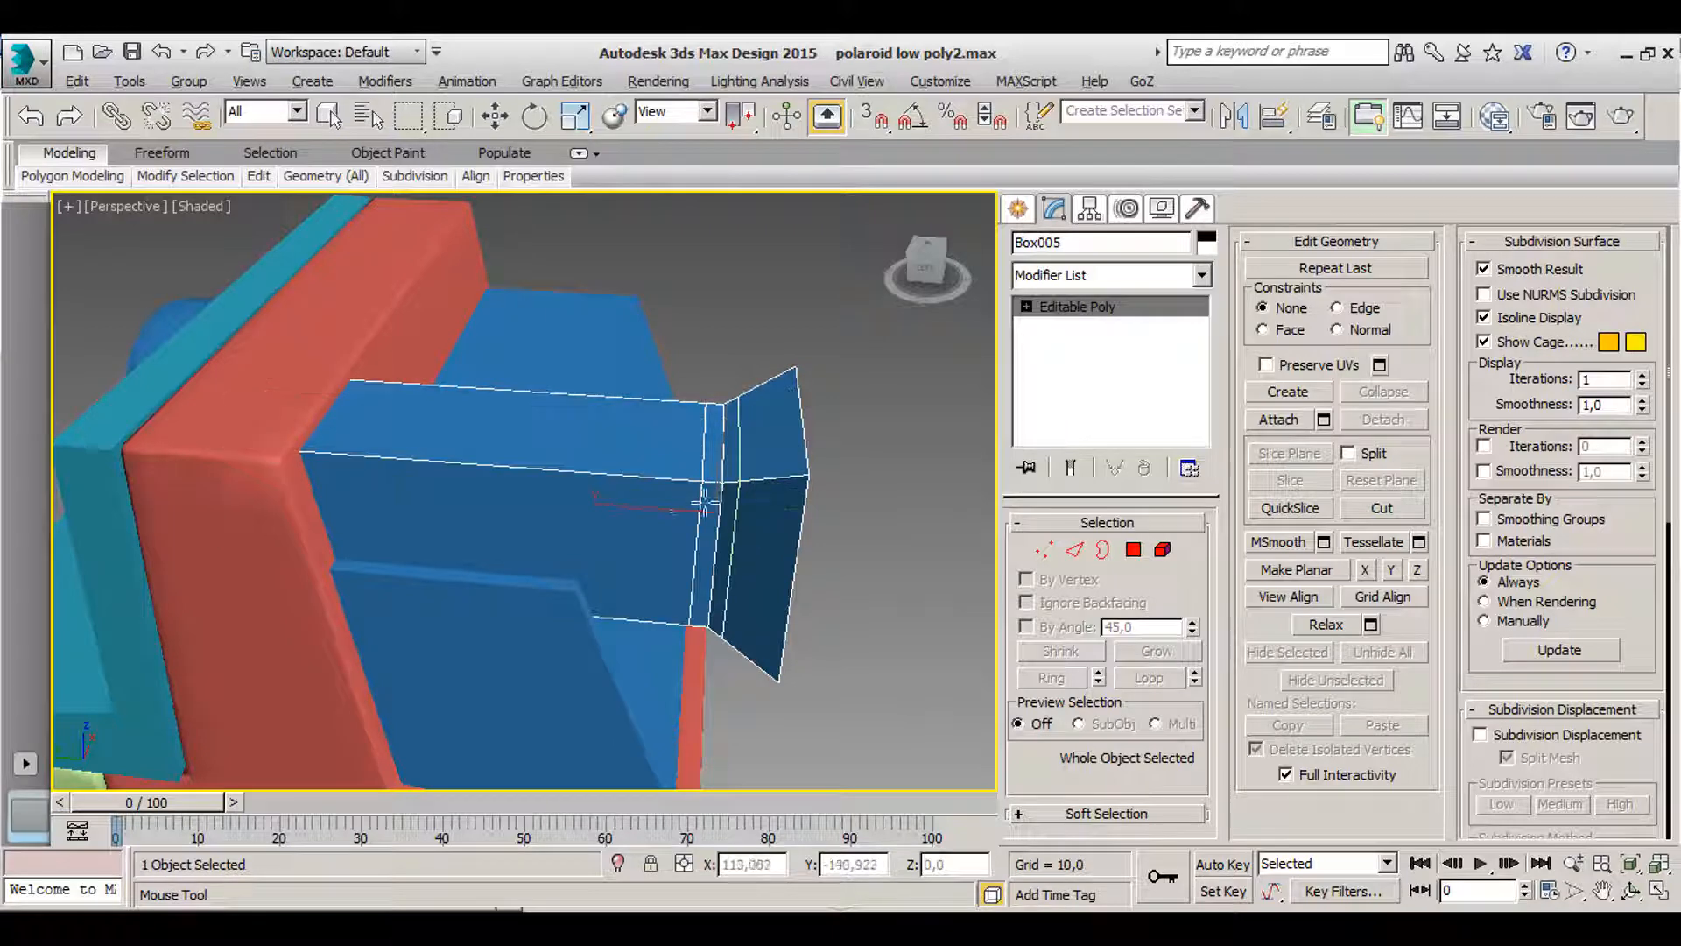
scroll(706, 503, up, 1)
middle_drag(706, 502, 589, 488)
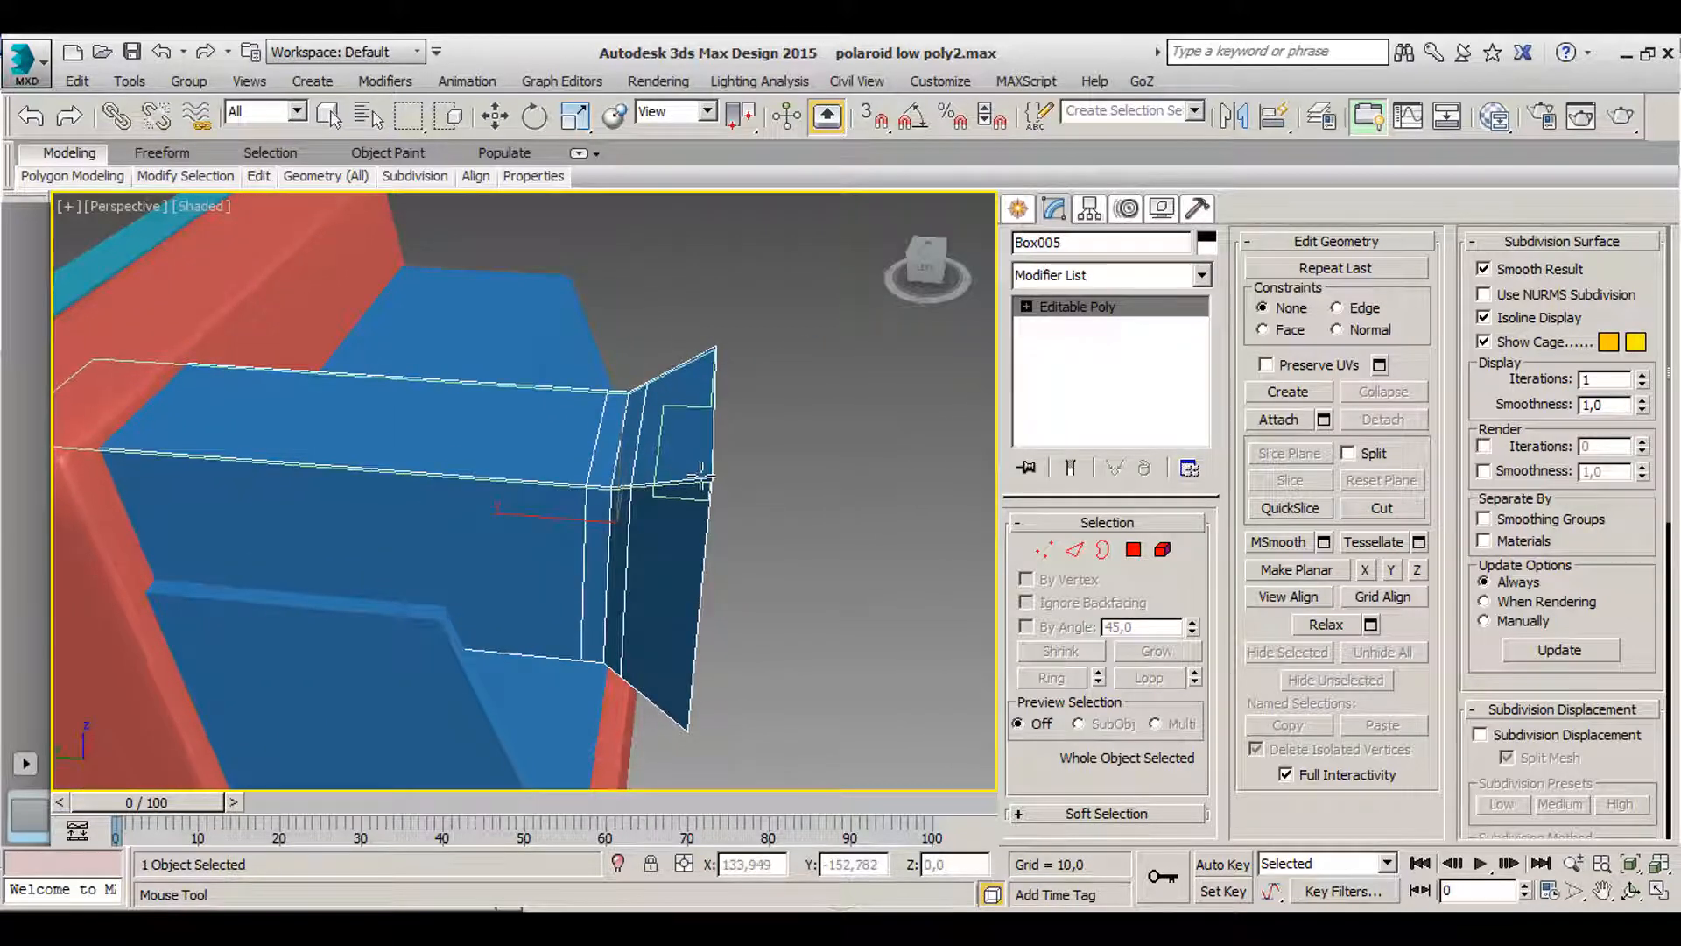
- Add Swift Loops near the eyepiece's outer rim, around its inner opening and inside the recess
scroll(723, 470, up, 2)
alt+middle_drag(729, 471, 529, 477)
middle_drag(392, 541, 502, 435)
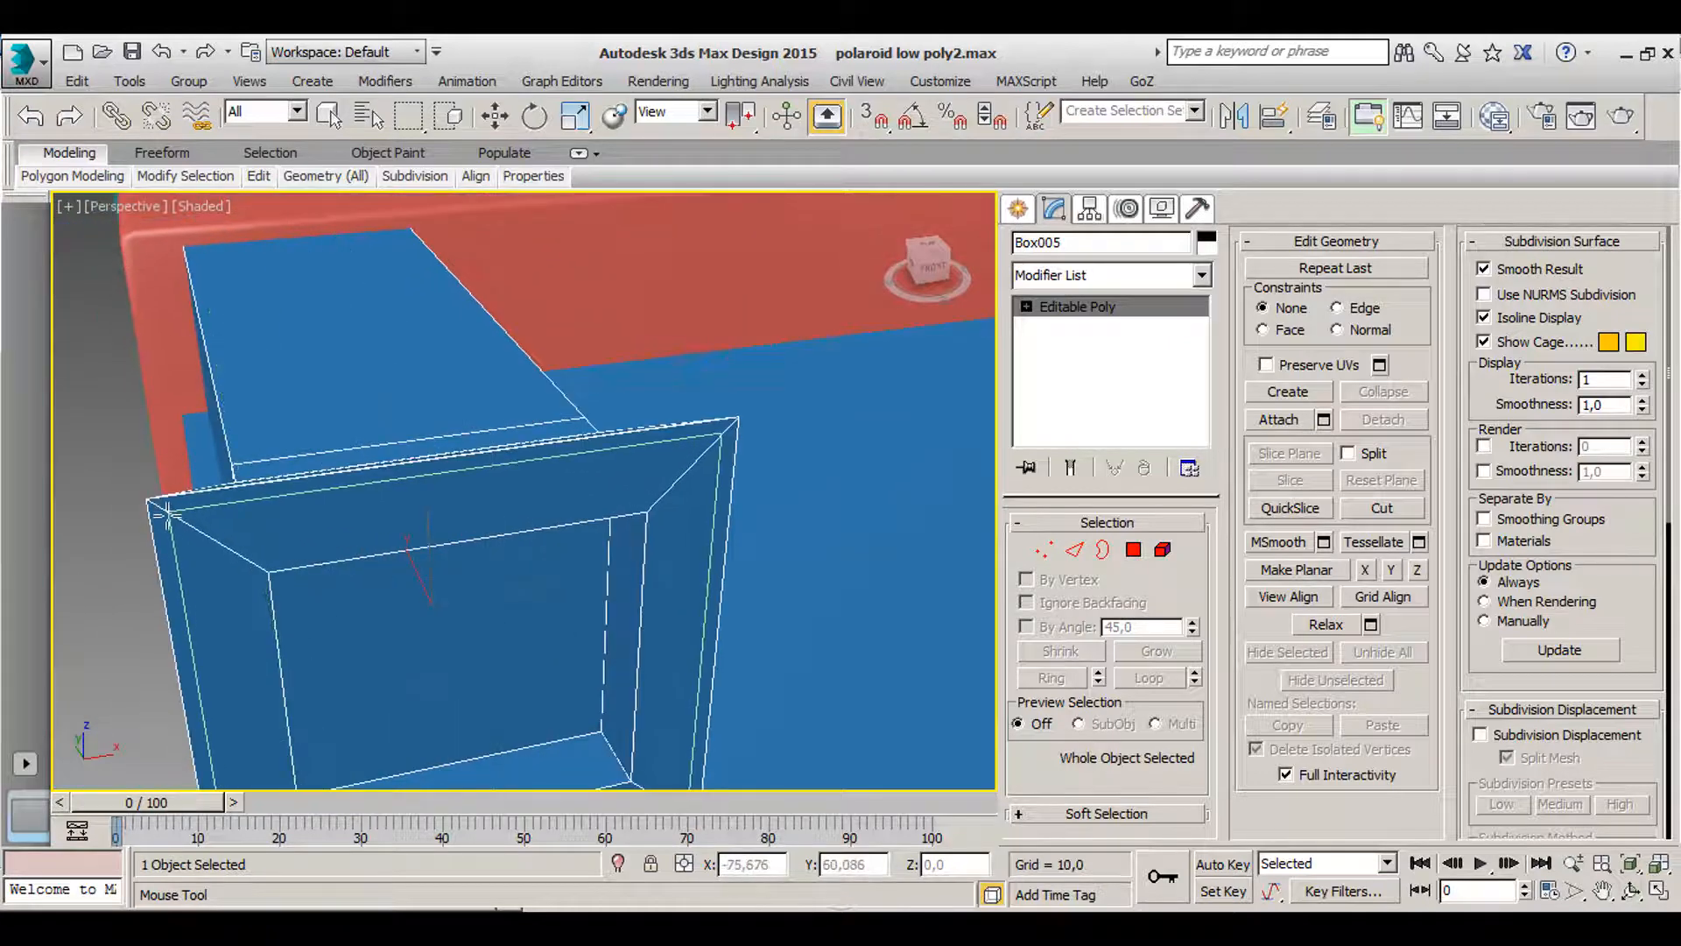
click(169, 513)
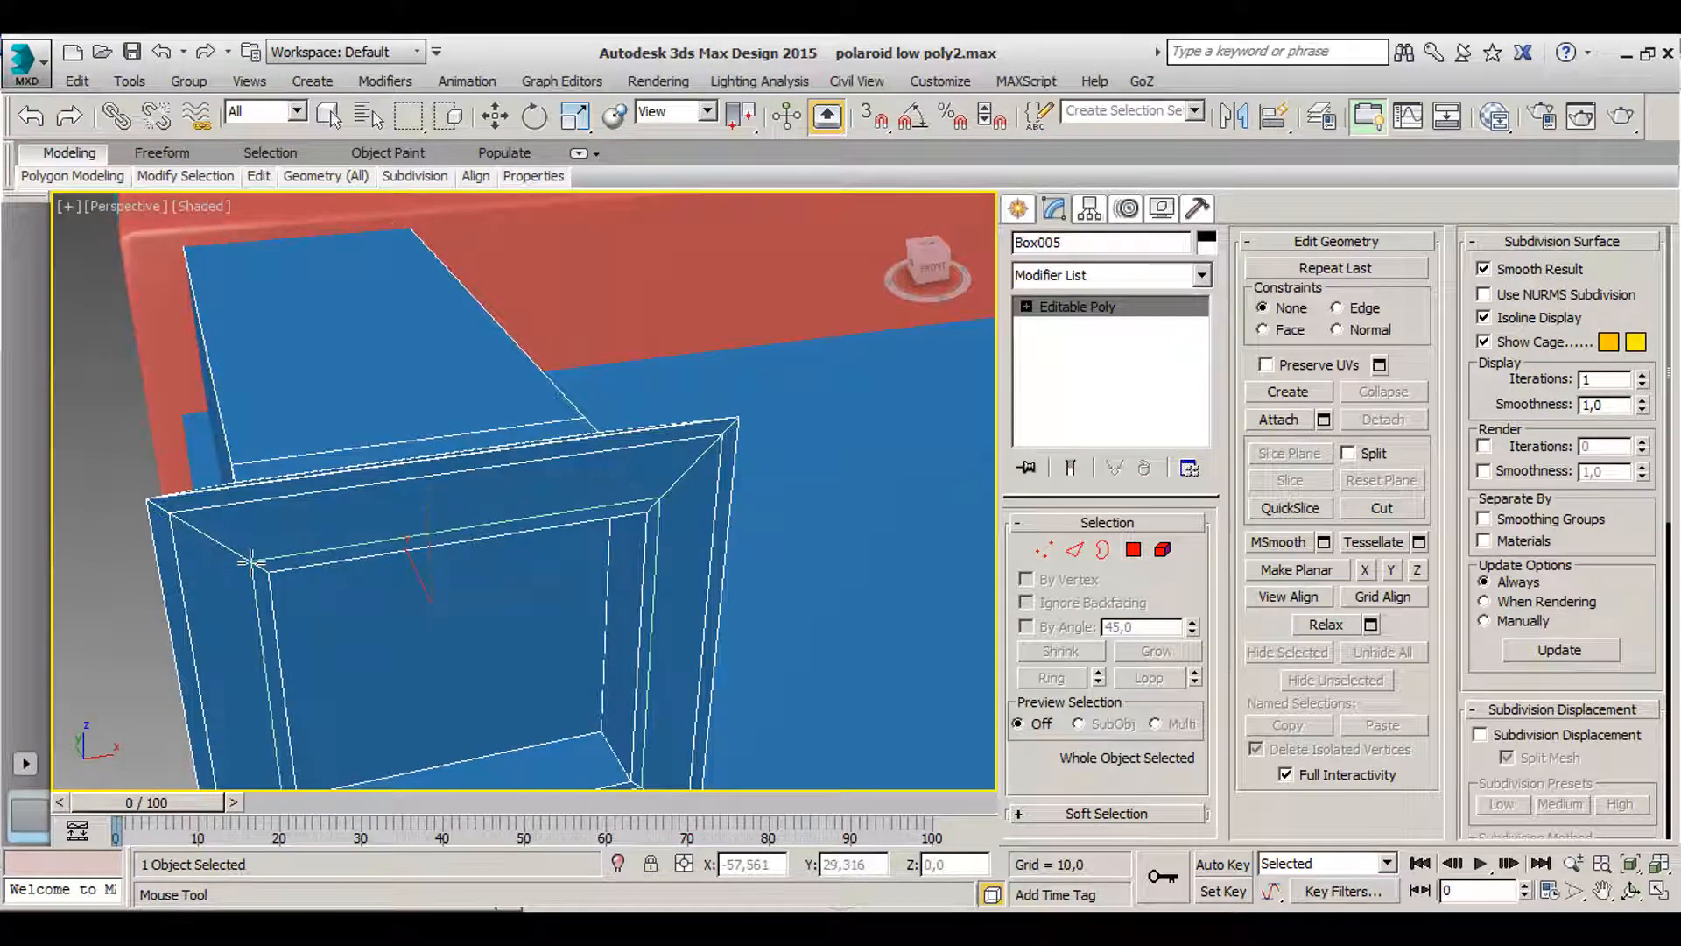
alt+middle_drag(251, 561, 208, 528)
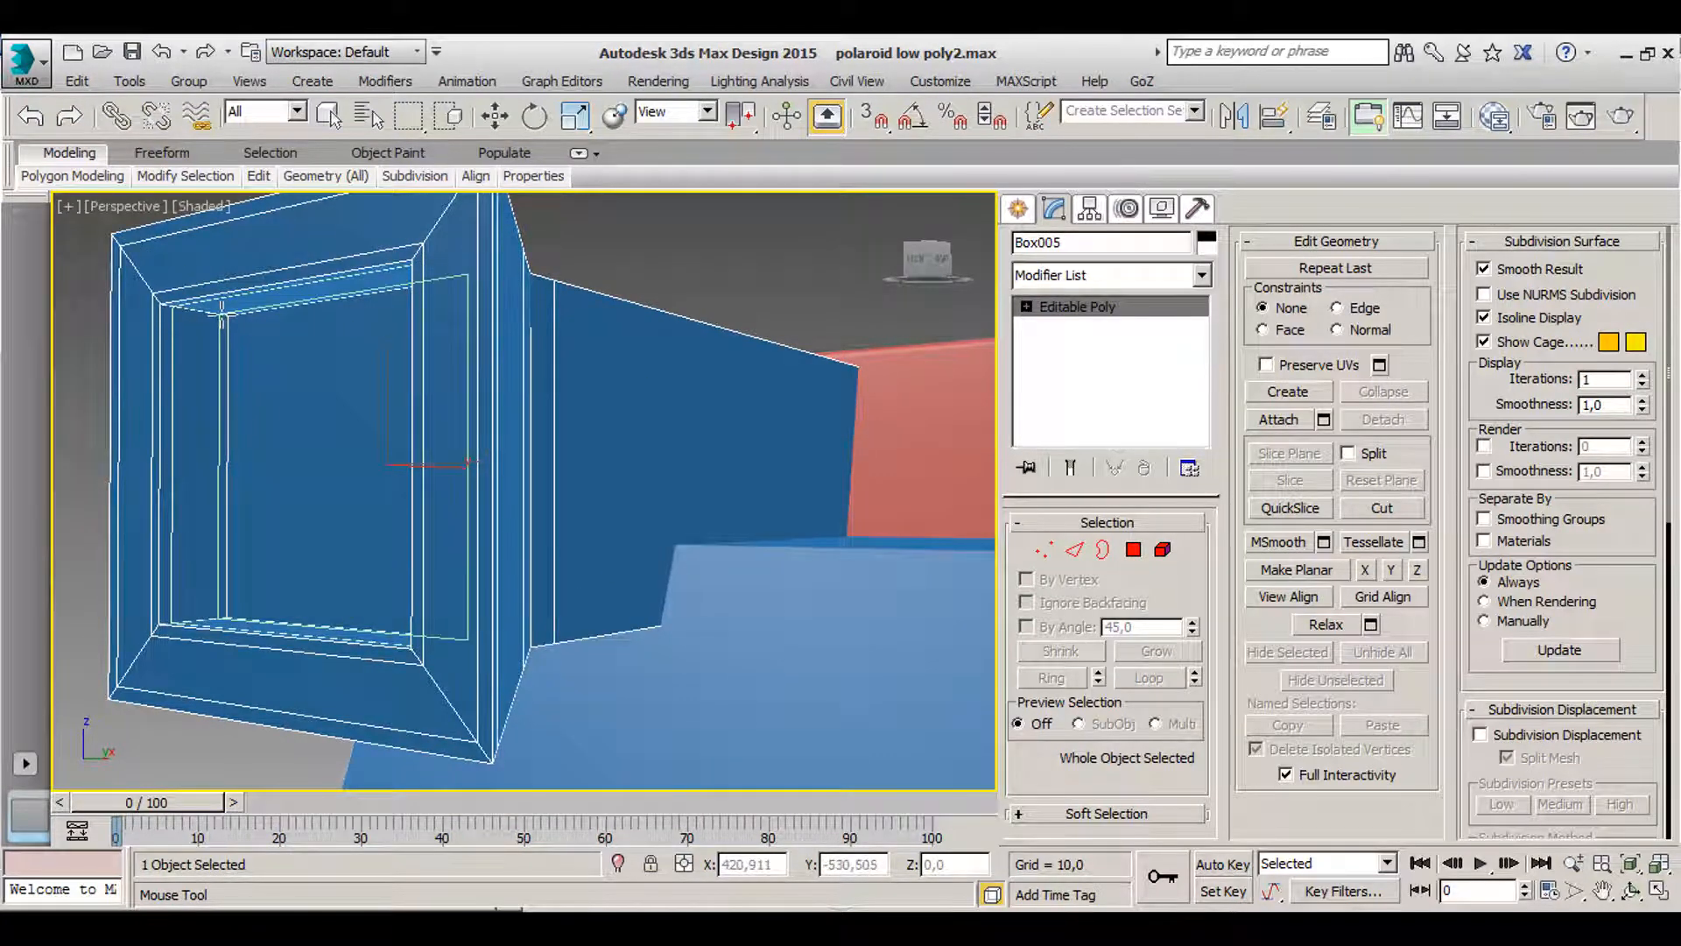
scroll(221, 315, down, 6)
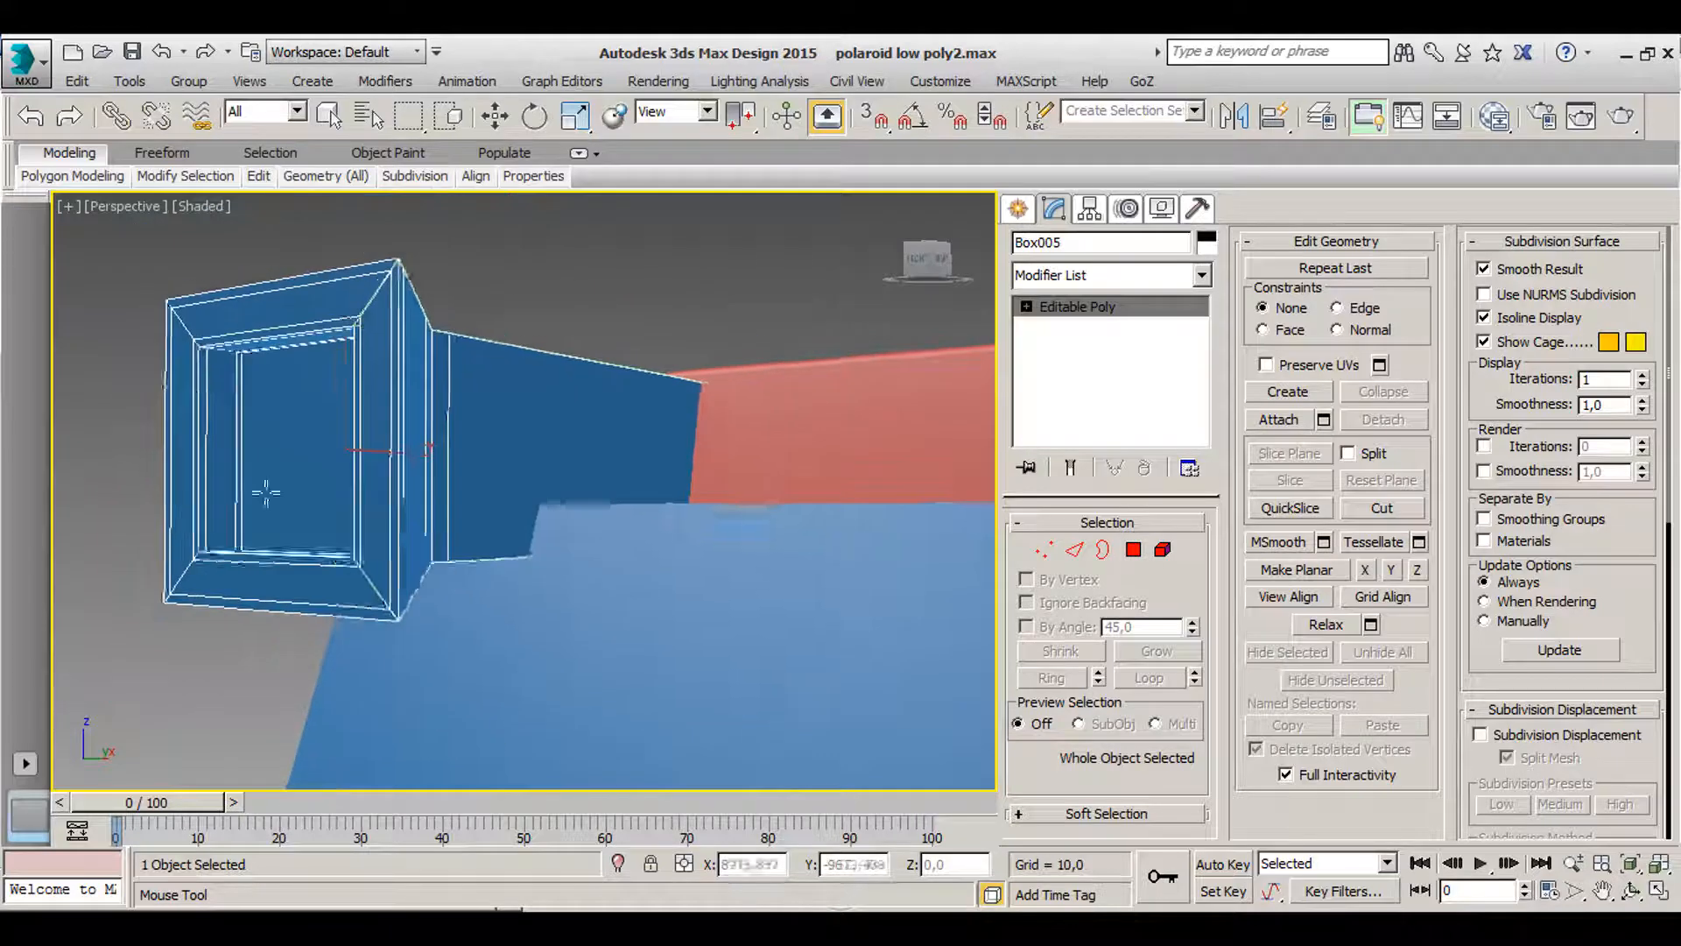
- Apply a TurboSmooth modifier to the viewfinder and compare its shape with the eyepiece in the reference photo
alt+middle_drag(364, 517, 438, 558)
scroll(407, 519, up, 2)
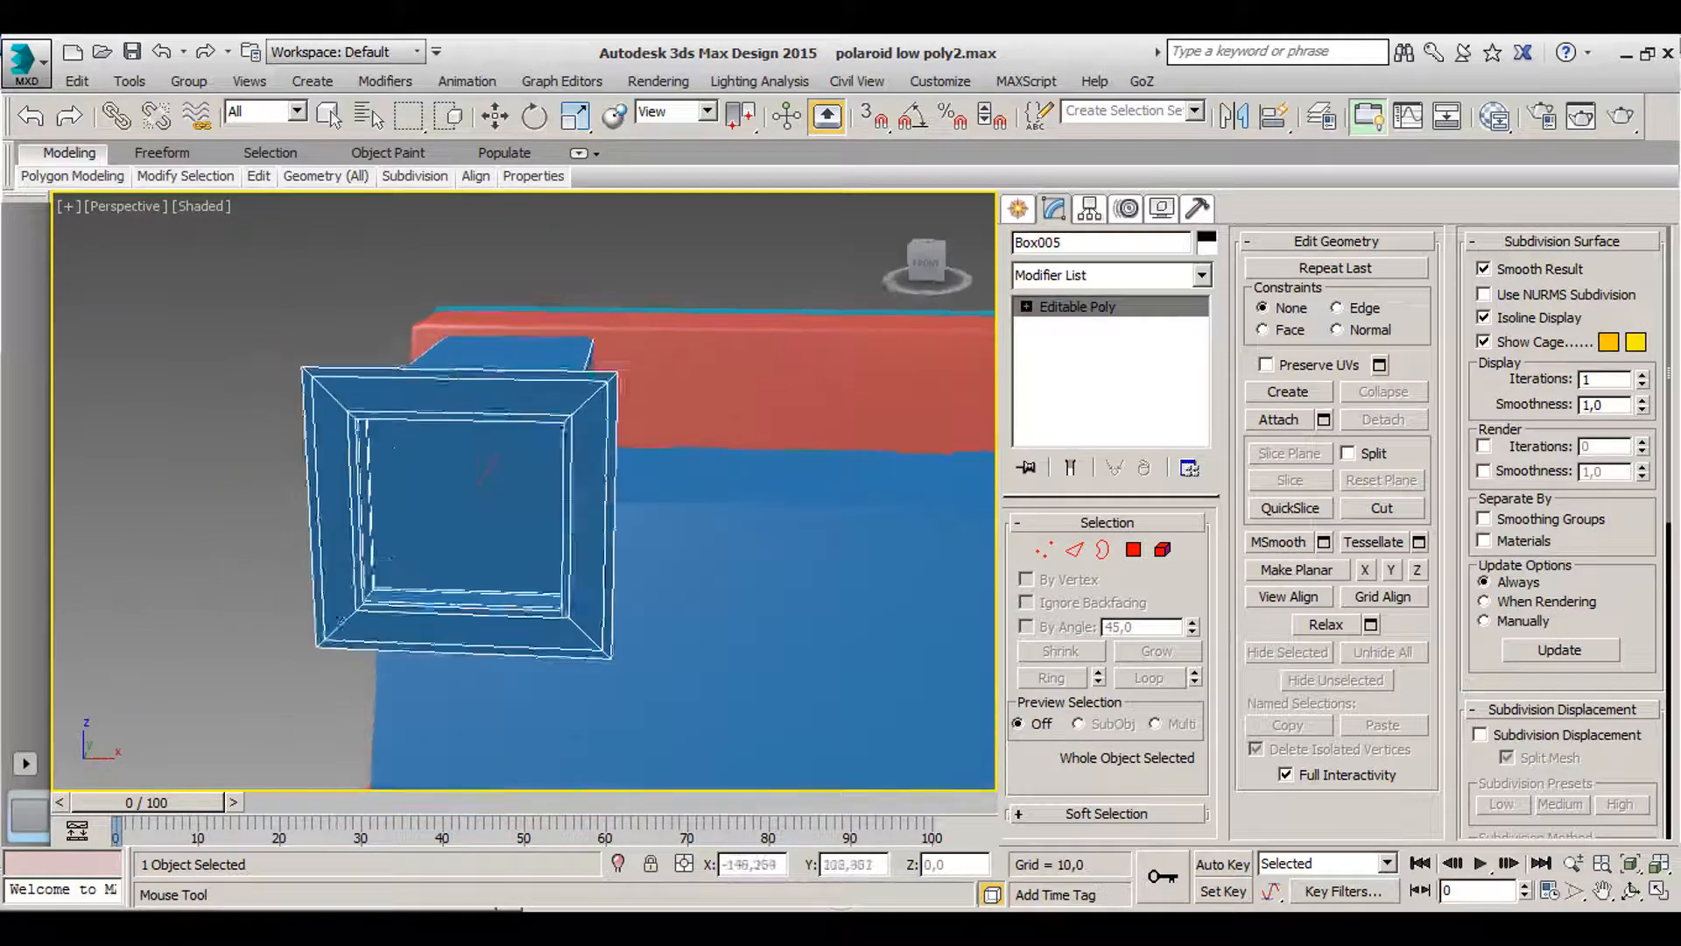
scroll(361, 421, up, 2)
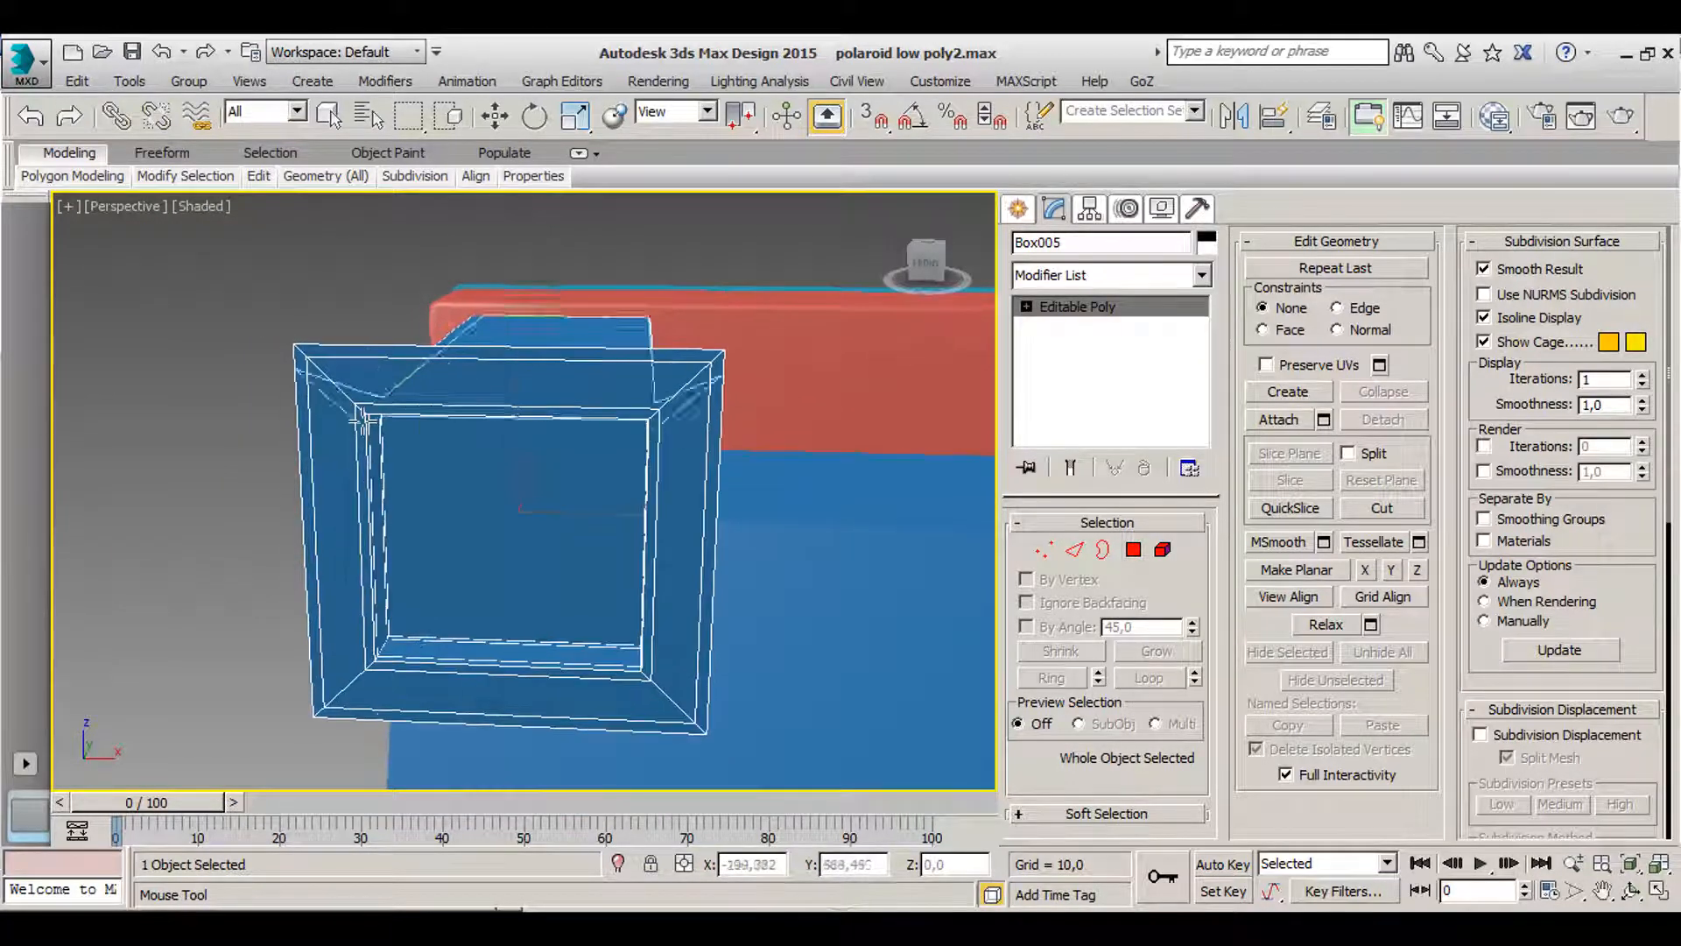
click(1082, 274)
text(tu)
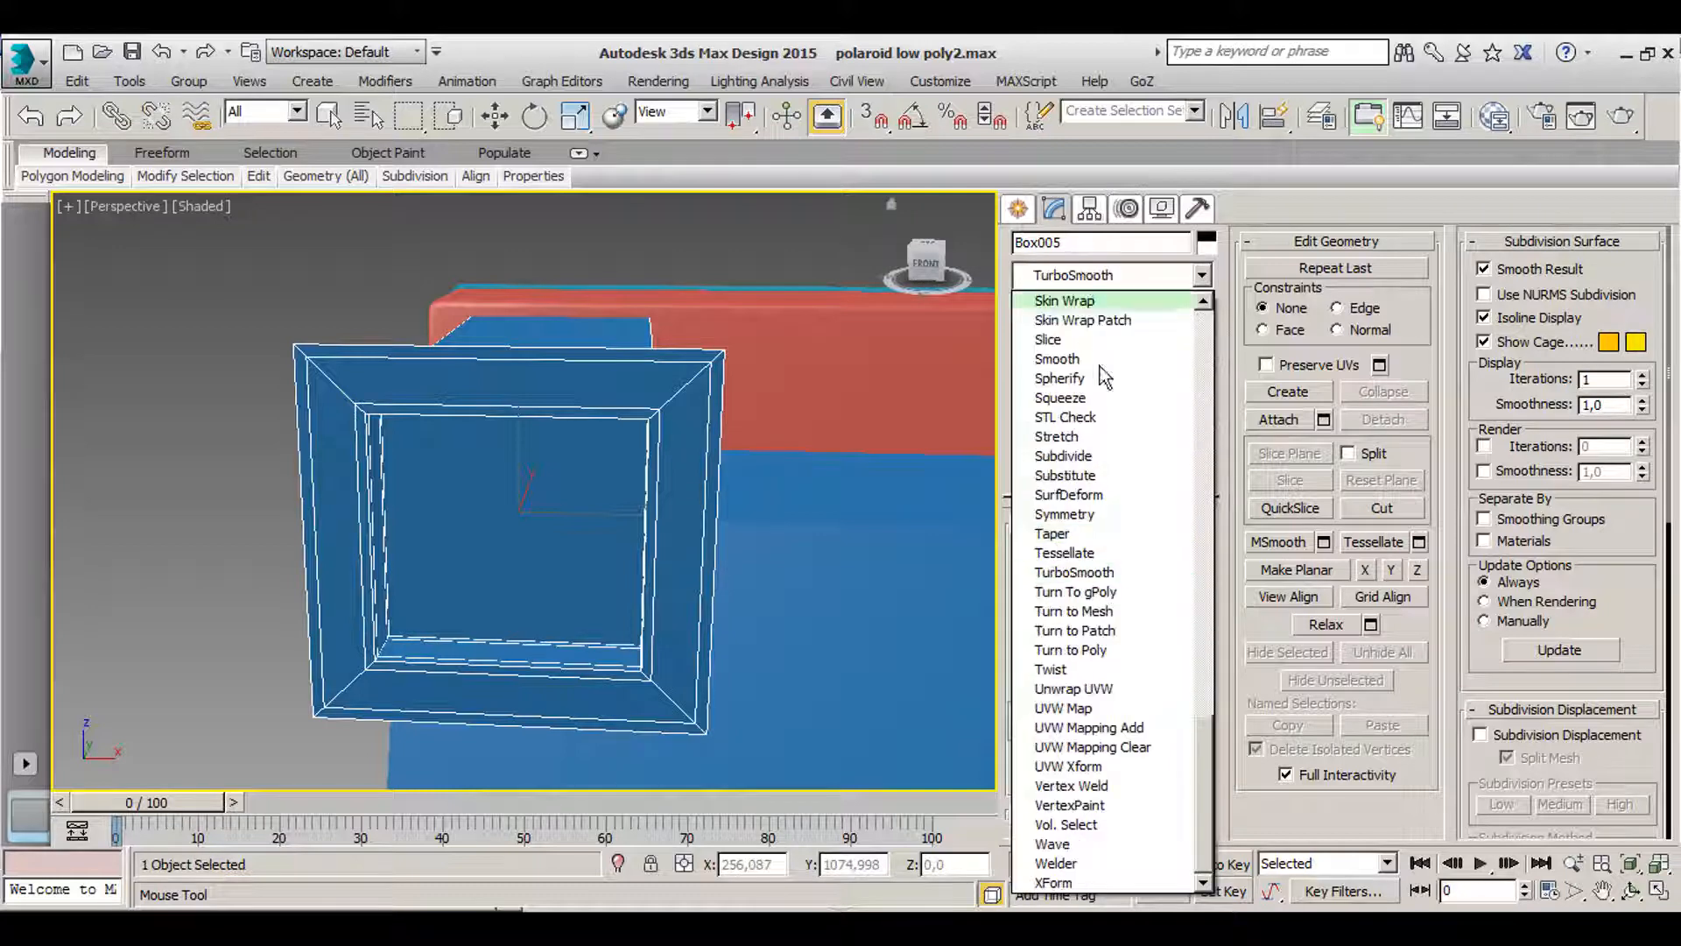
click(1085, 572)
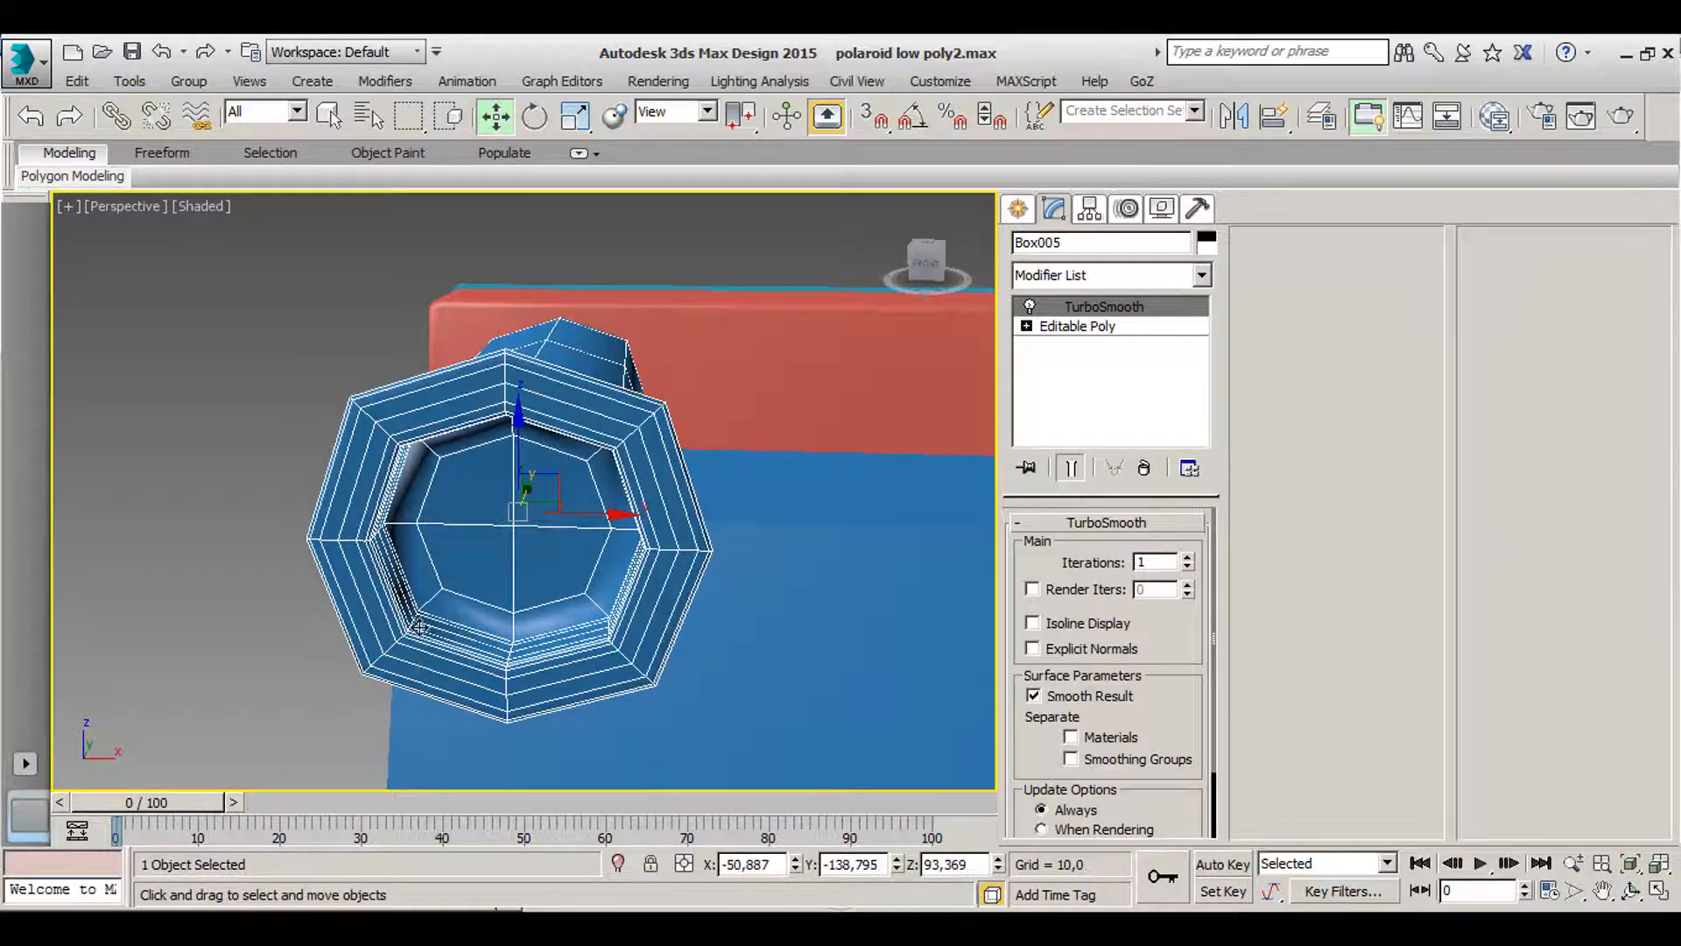
alt+middle_drag(423, 580, 888, 564)
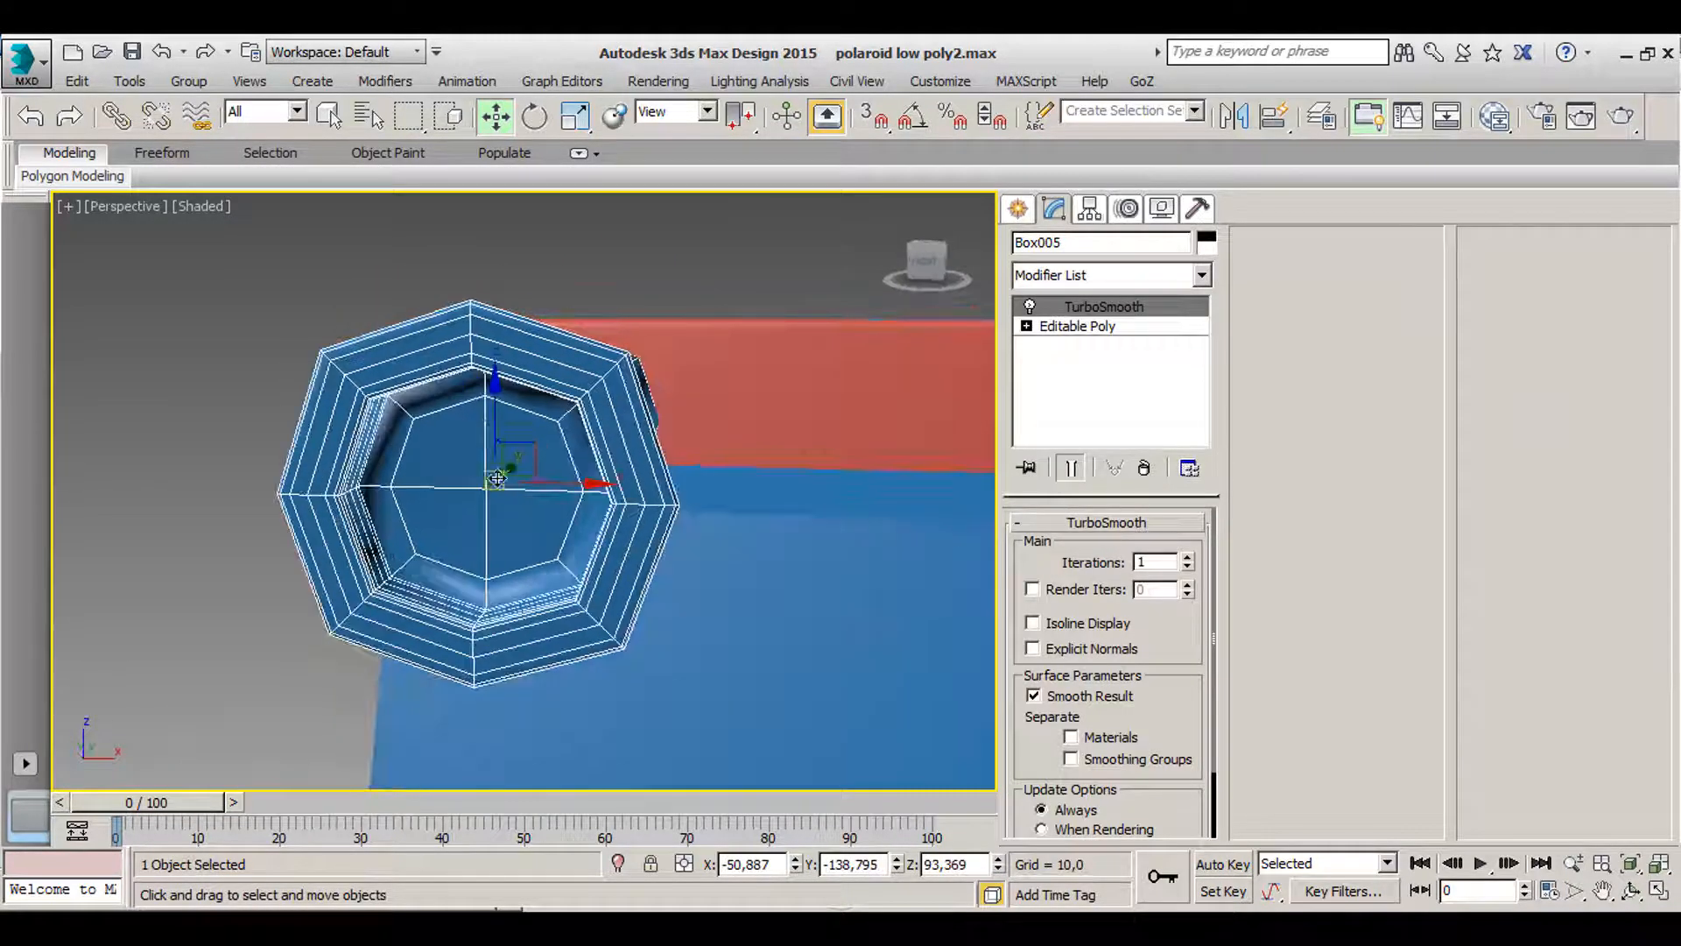
alt+middle_drag(497, 478, 634, 546)
key(alt+Tab)
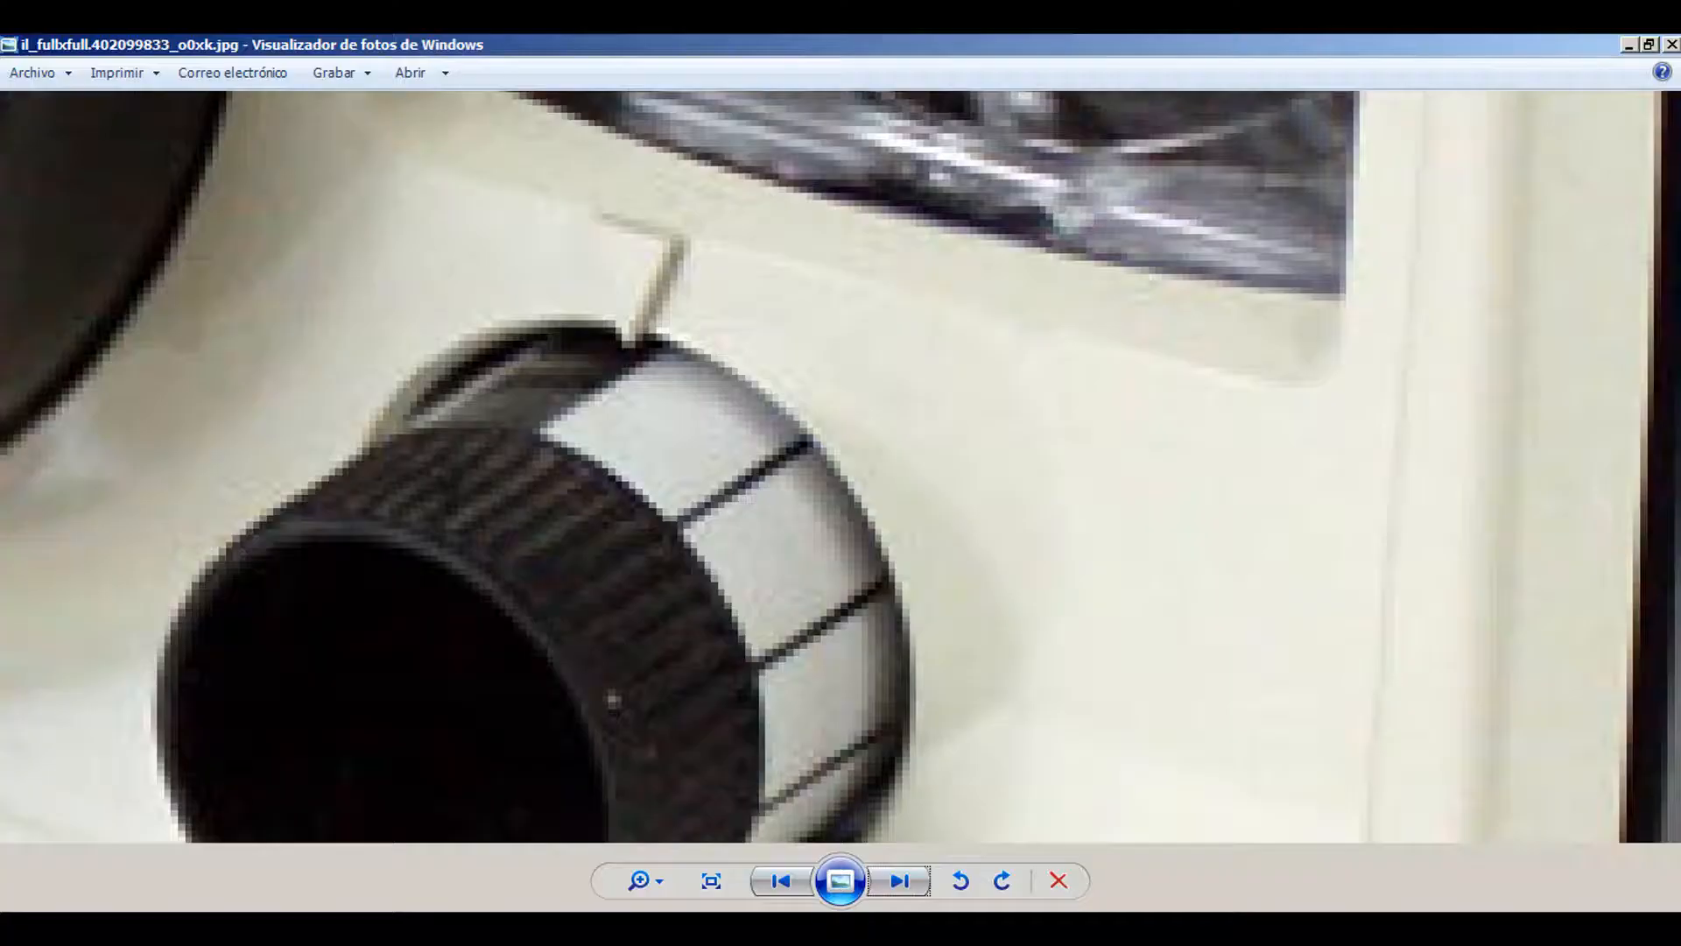
scroll(833, 502, down, 8)
scroll(1322, 242, up, 3)
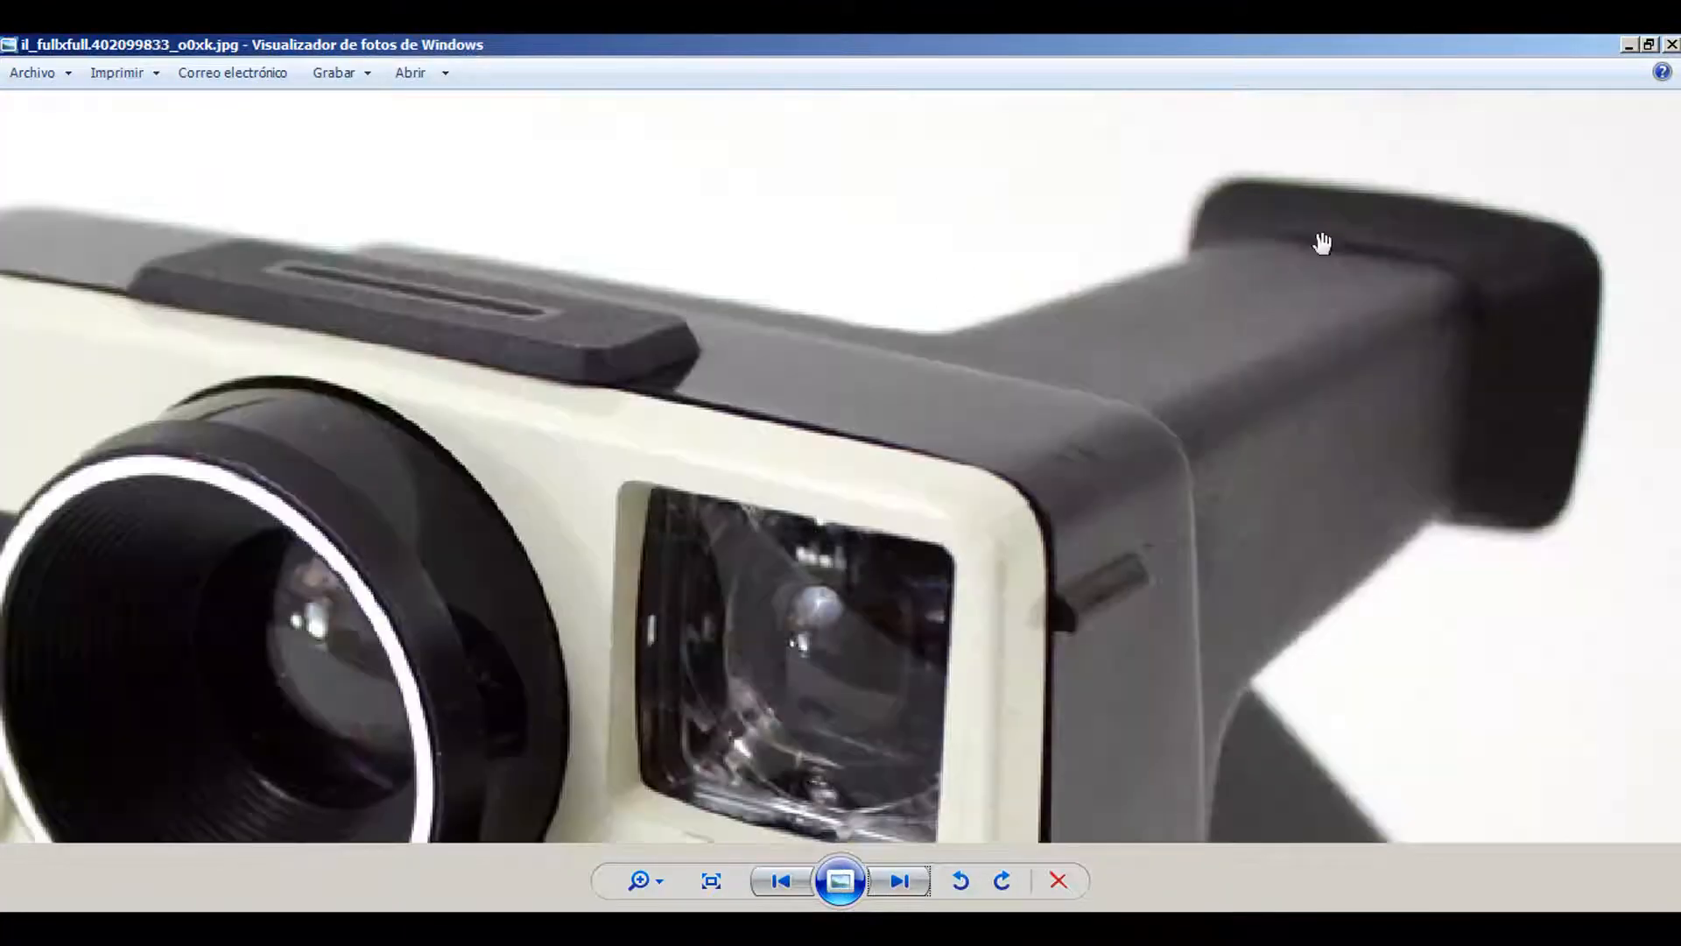
click(1629, 45)
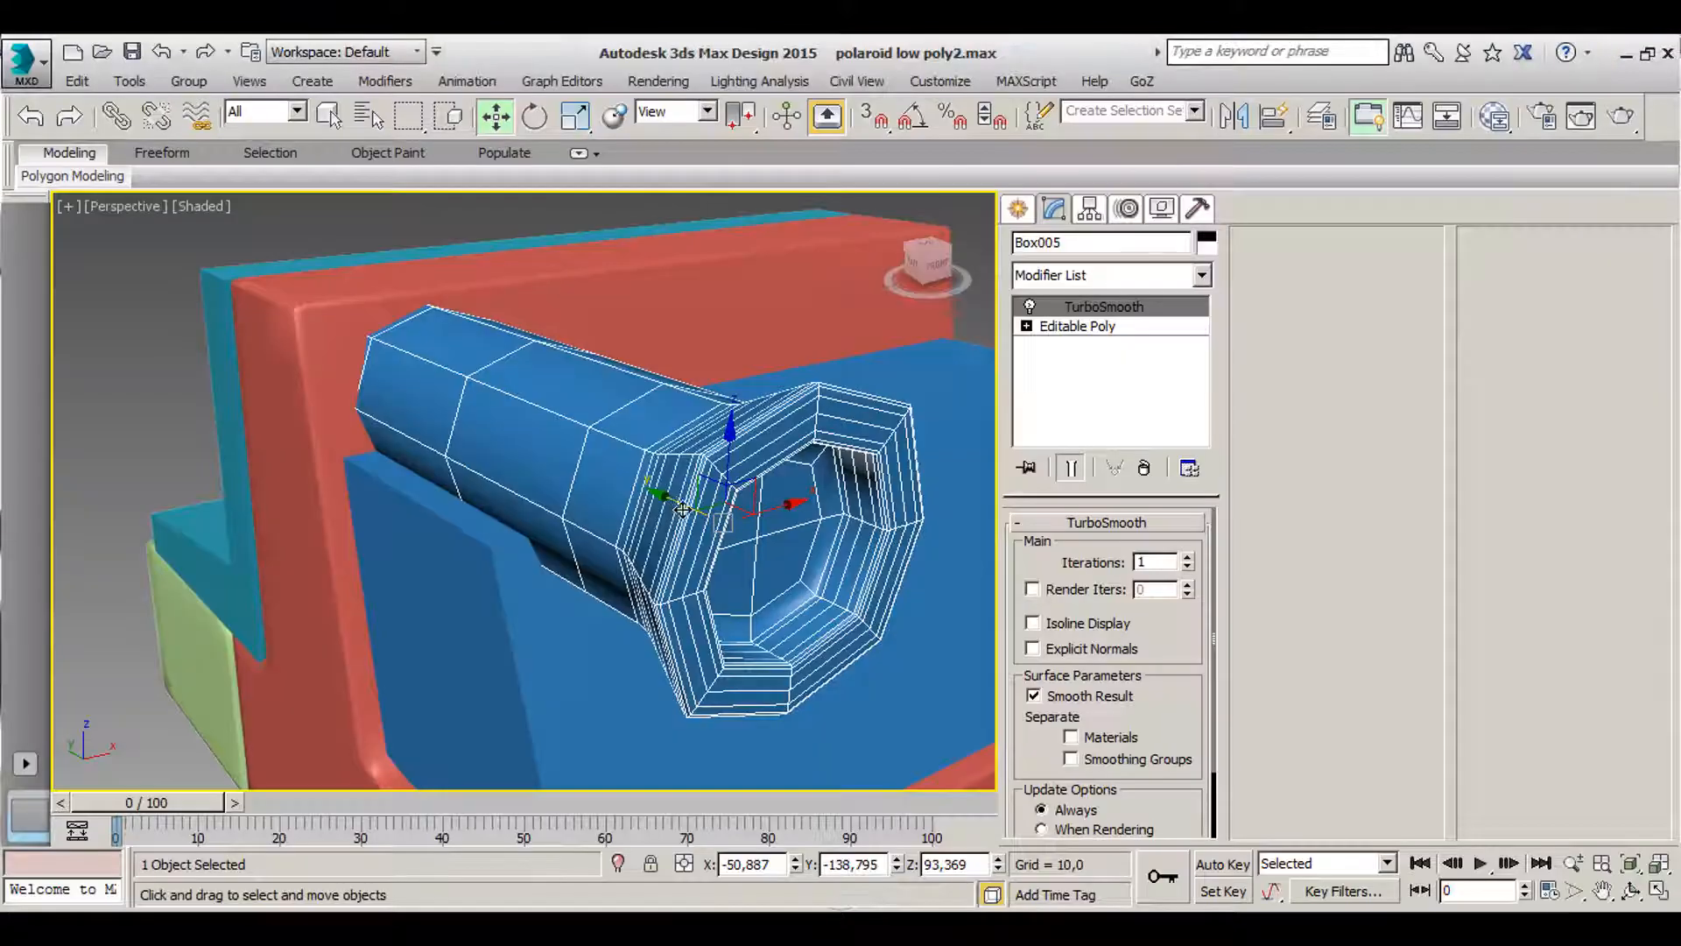
- Switch off the viewfinder's TurboSmooth and add lengthwise Swift Loops close to its sides, top and bottom, using the reference photo's corners as guide
click(1030, 306)
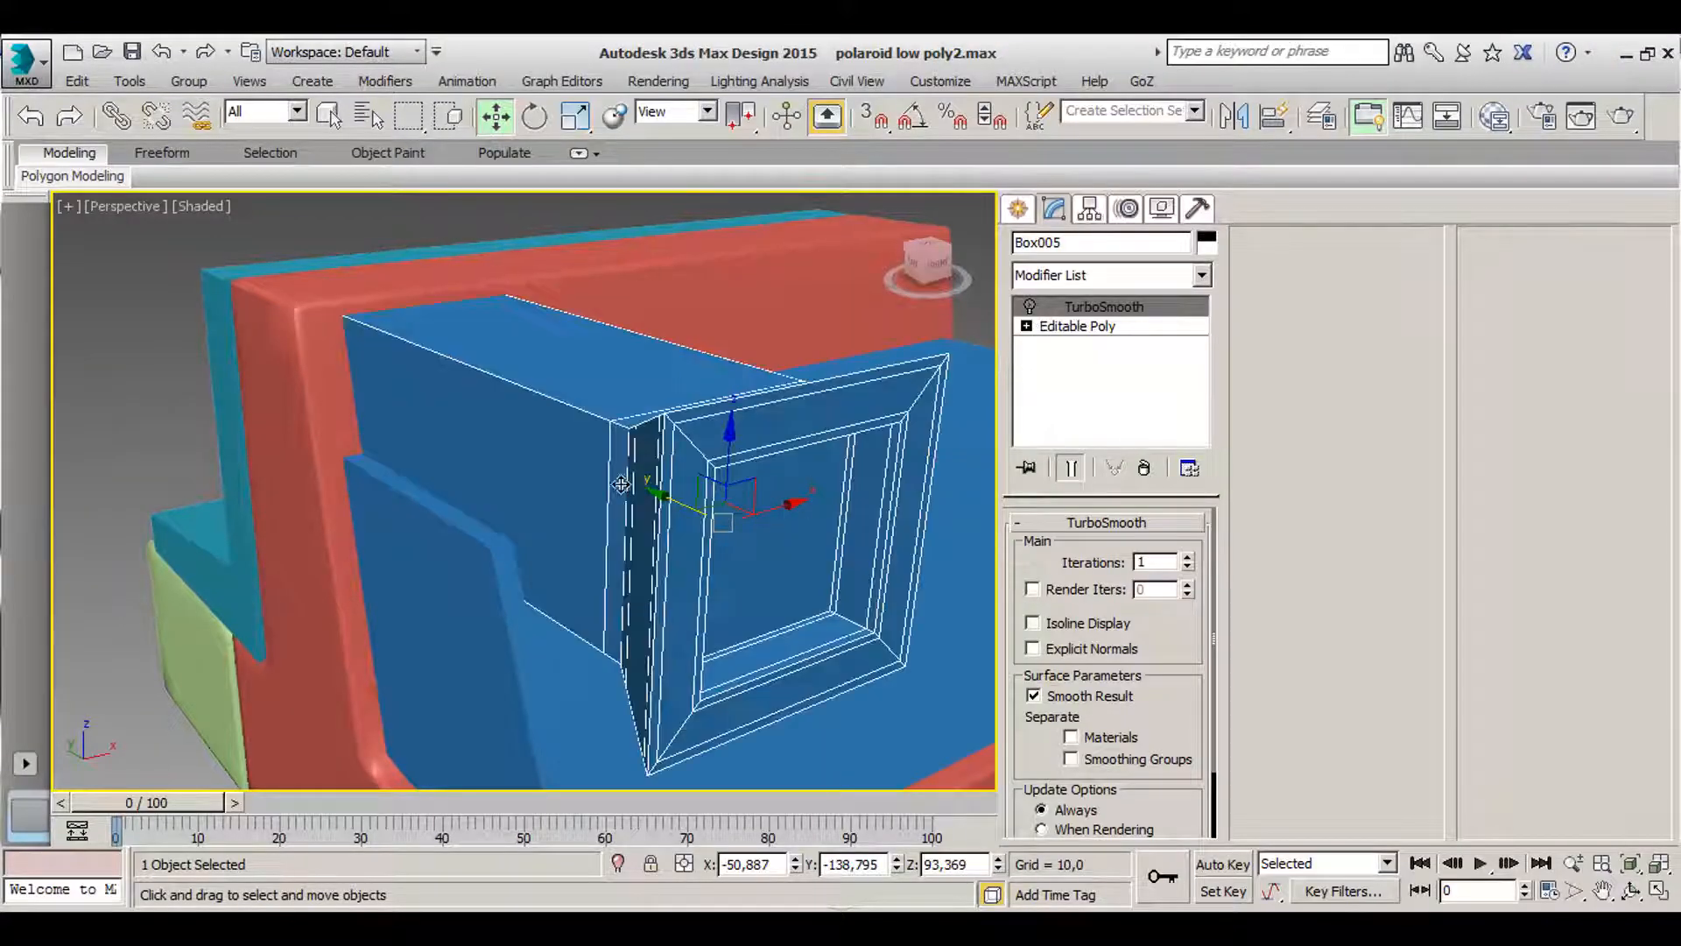
alt+middle_drag(617, 483, 532, 482)
click(1073, 335)
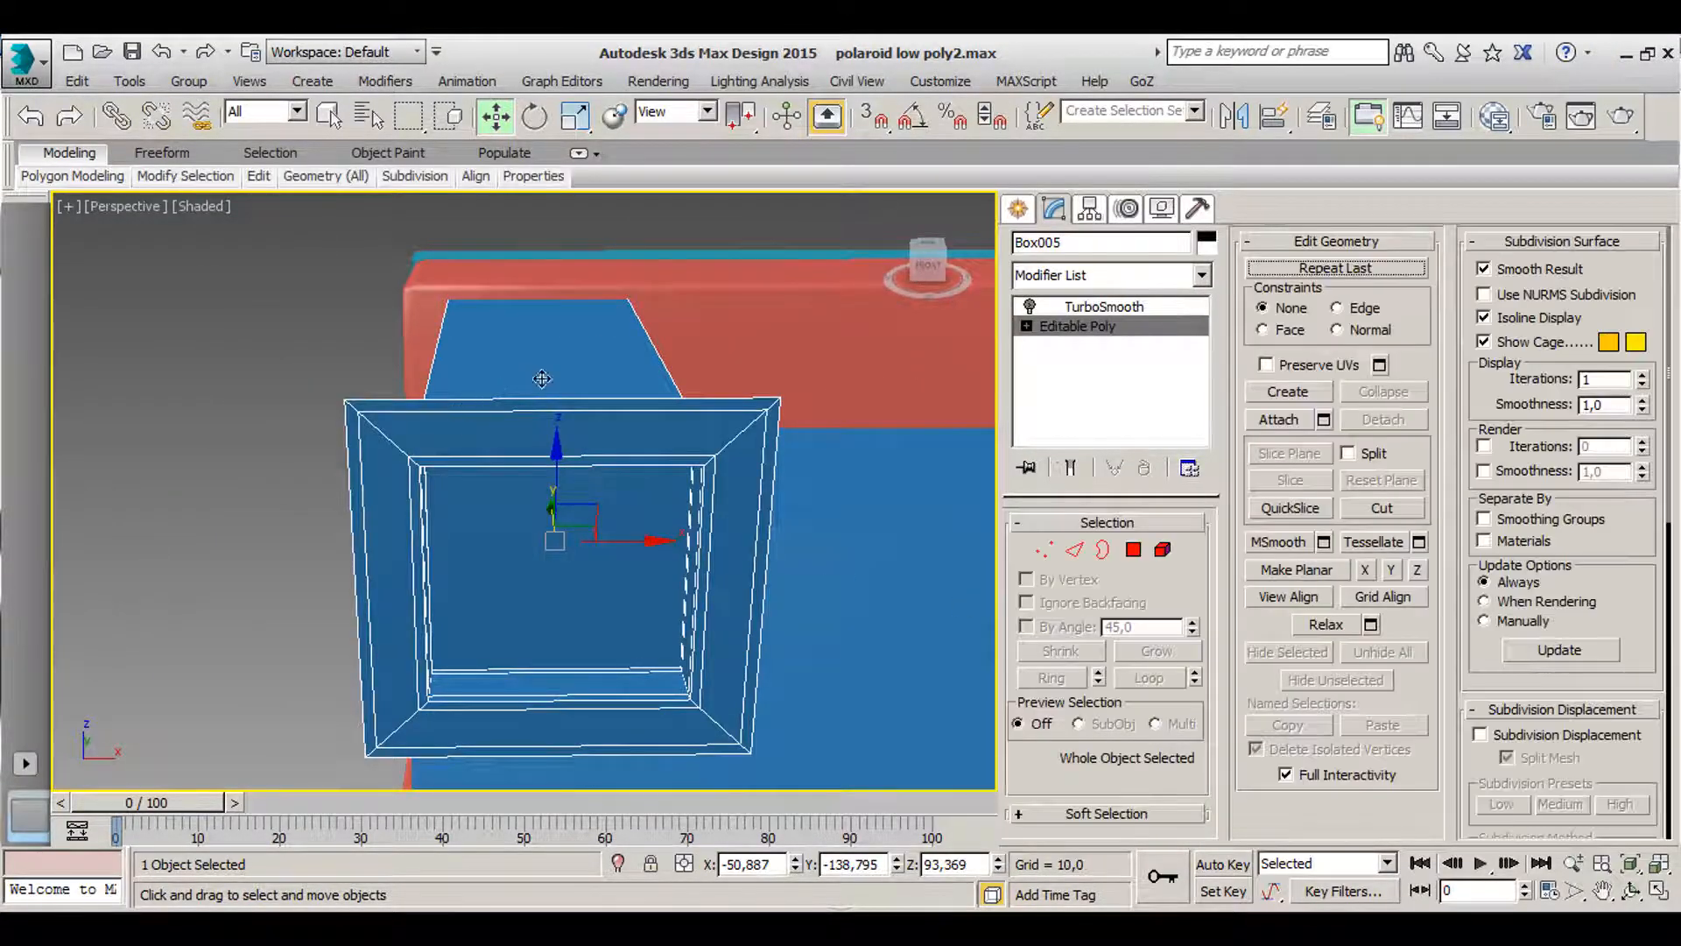
key(alt+s)
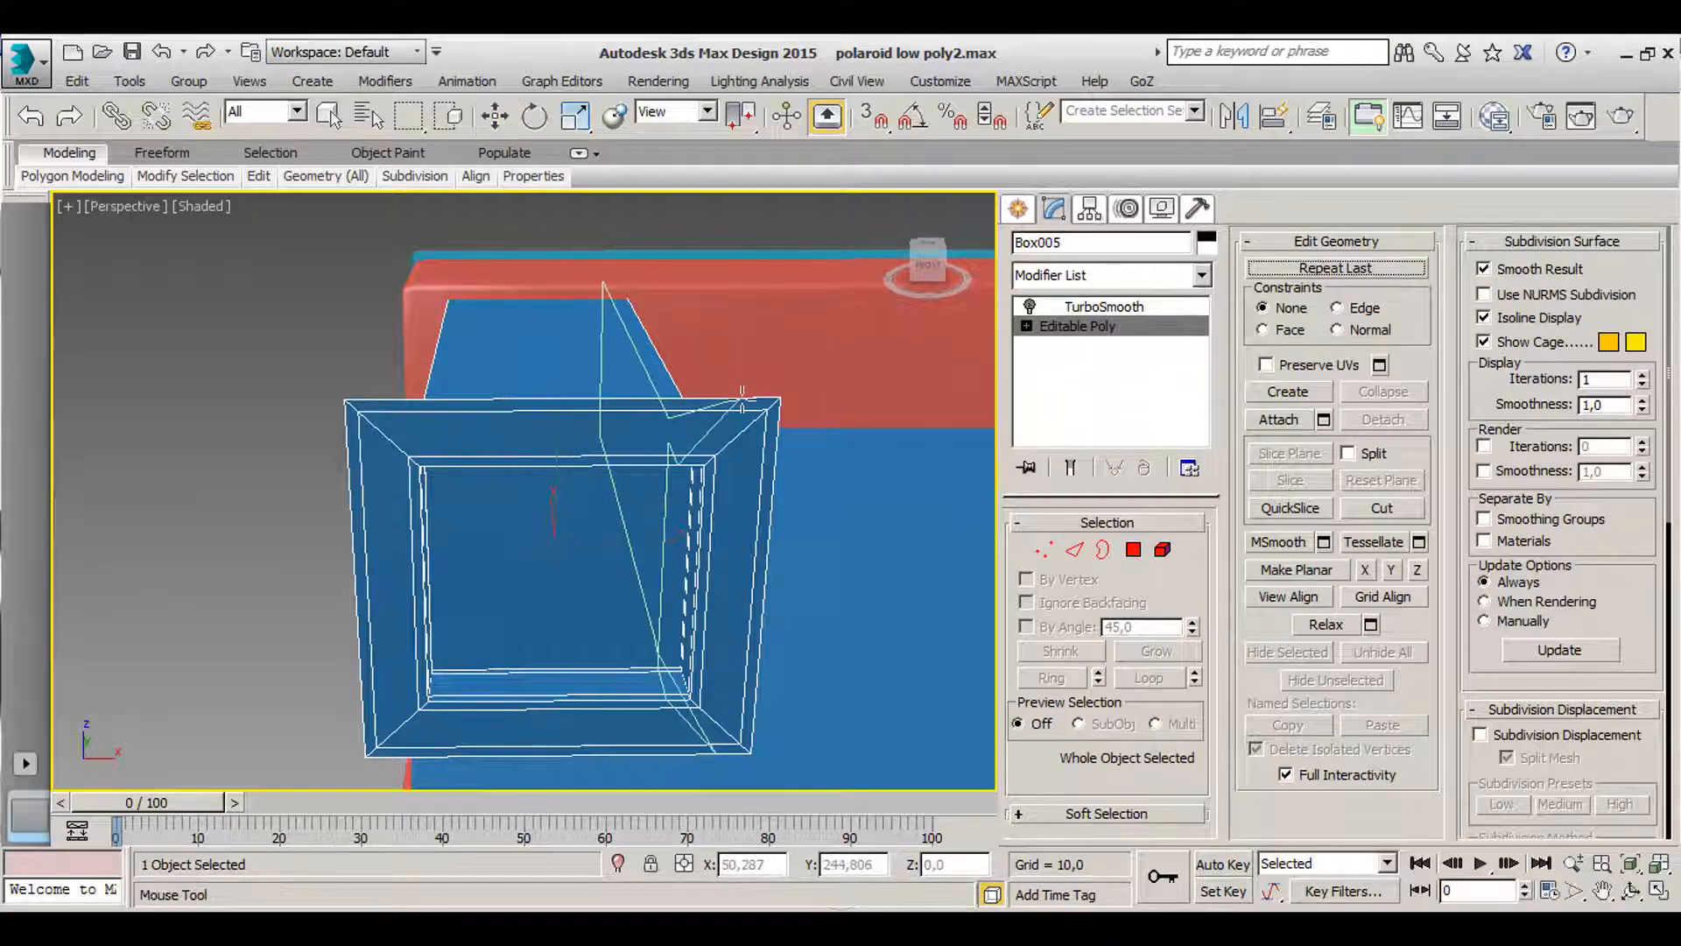
drag(759, 389, 769, 394)
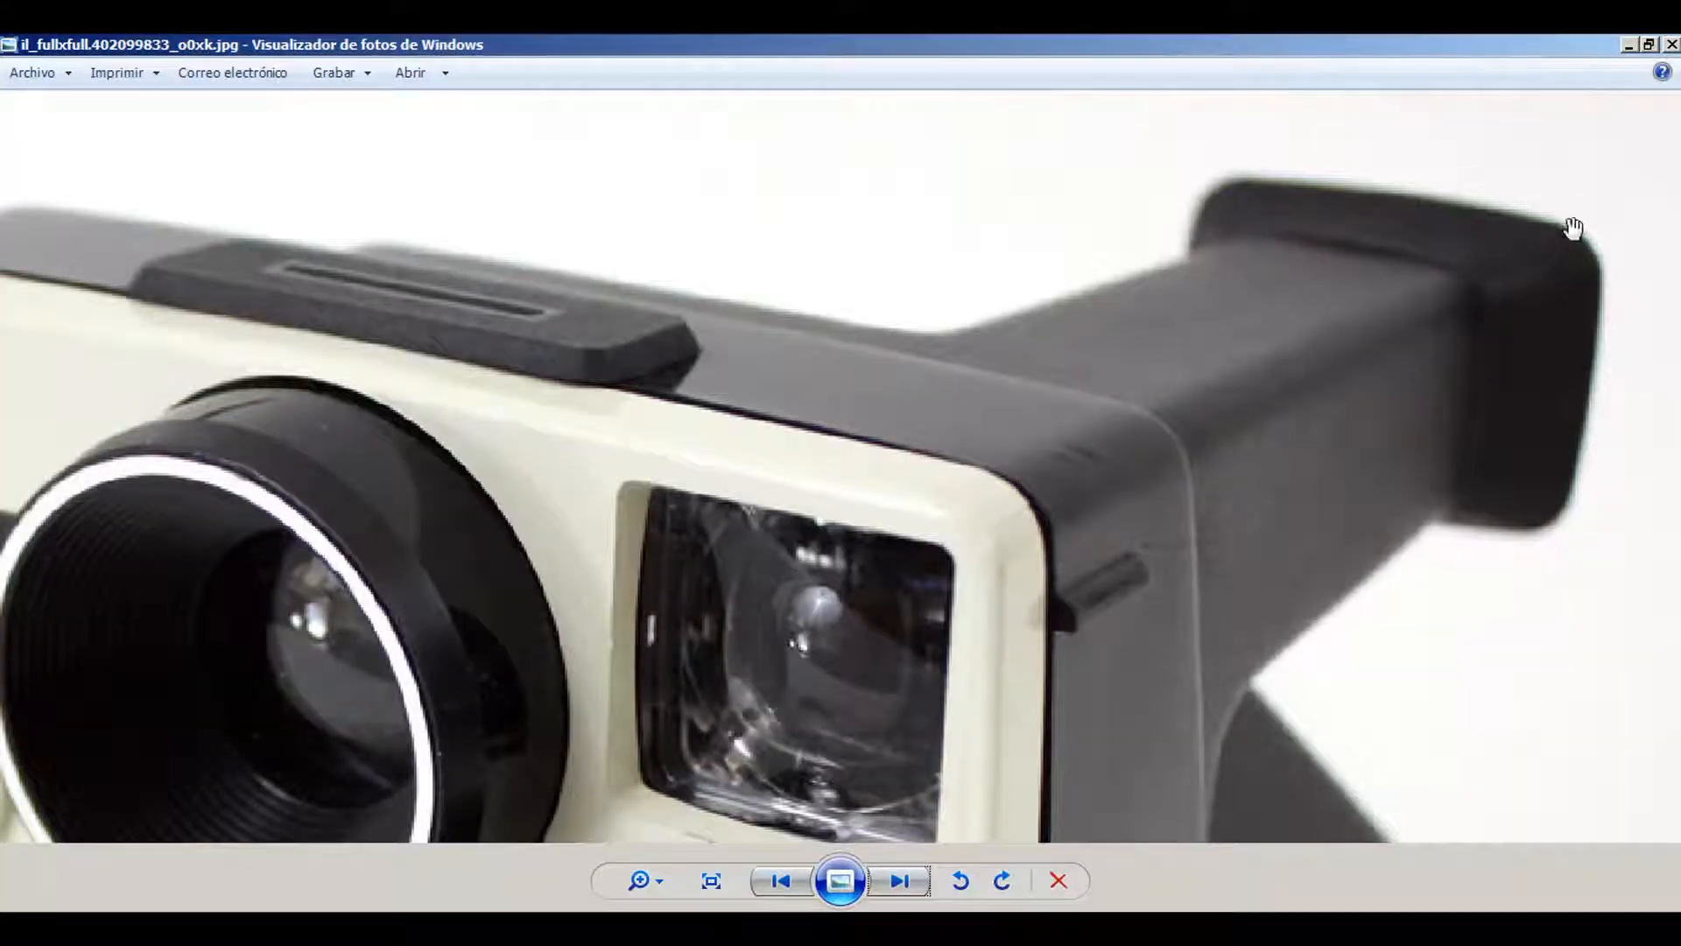
click(1629, 46)
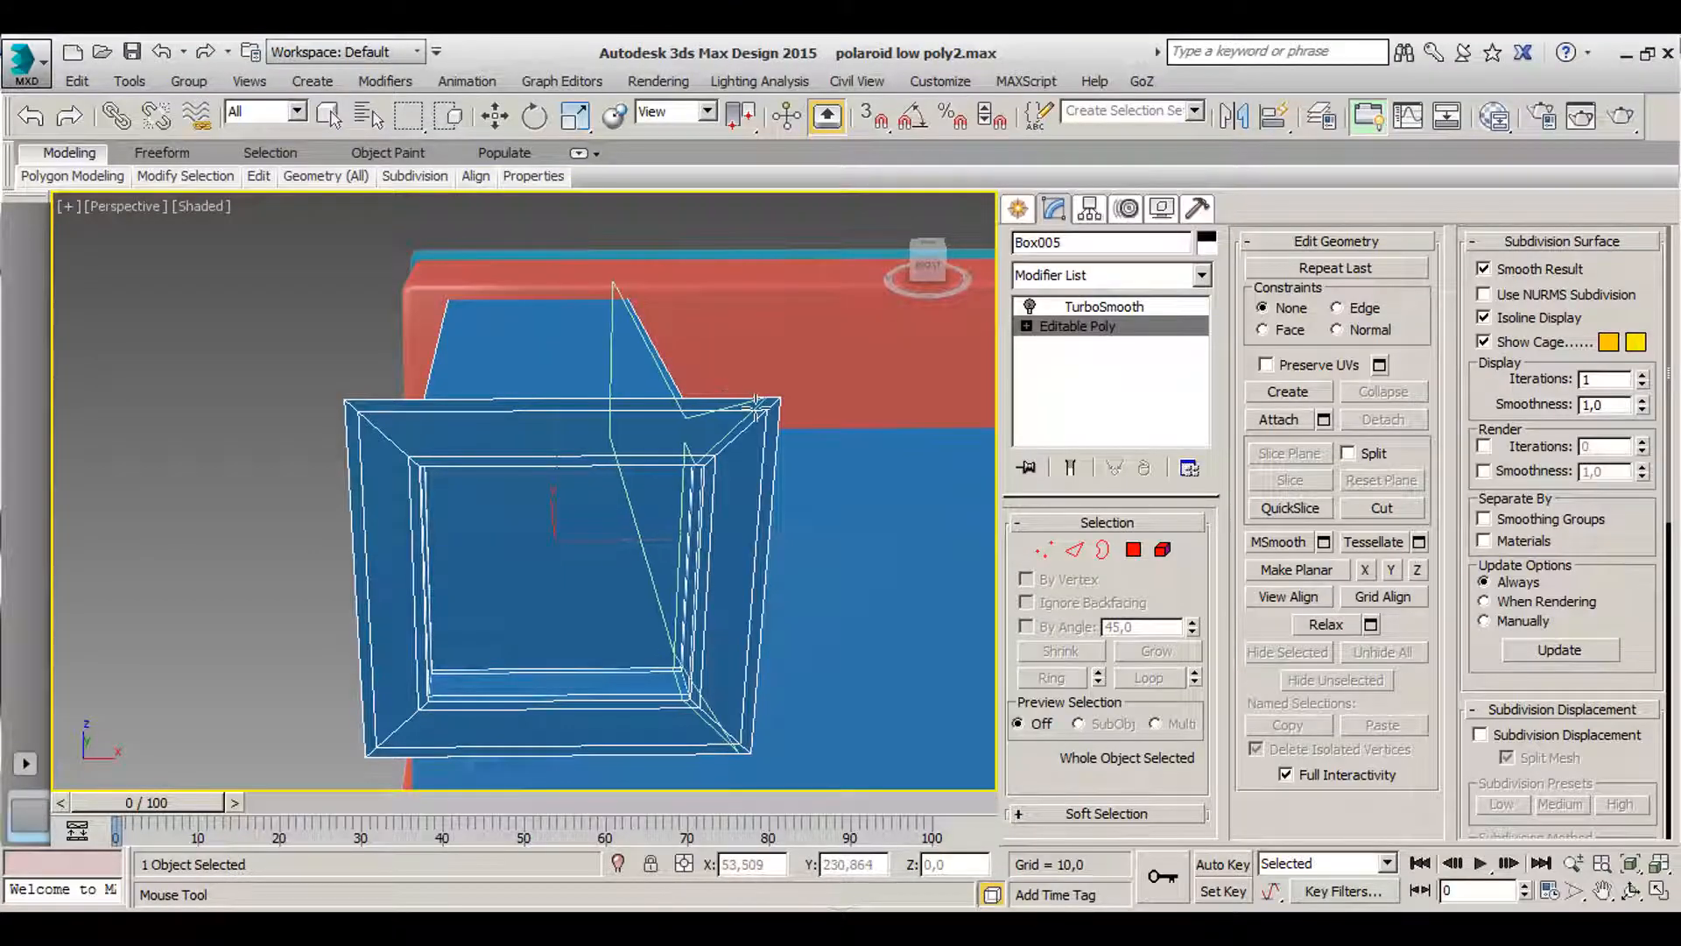
mouse_move(755, 405)
mouse_down()
mouse_move(737, 404)
mouse_move(769, 433)
mouse_up()
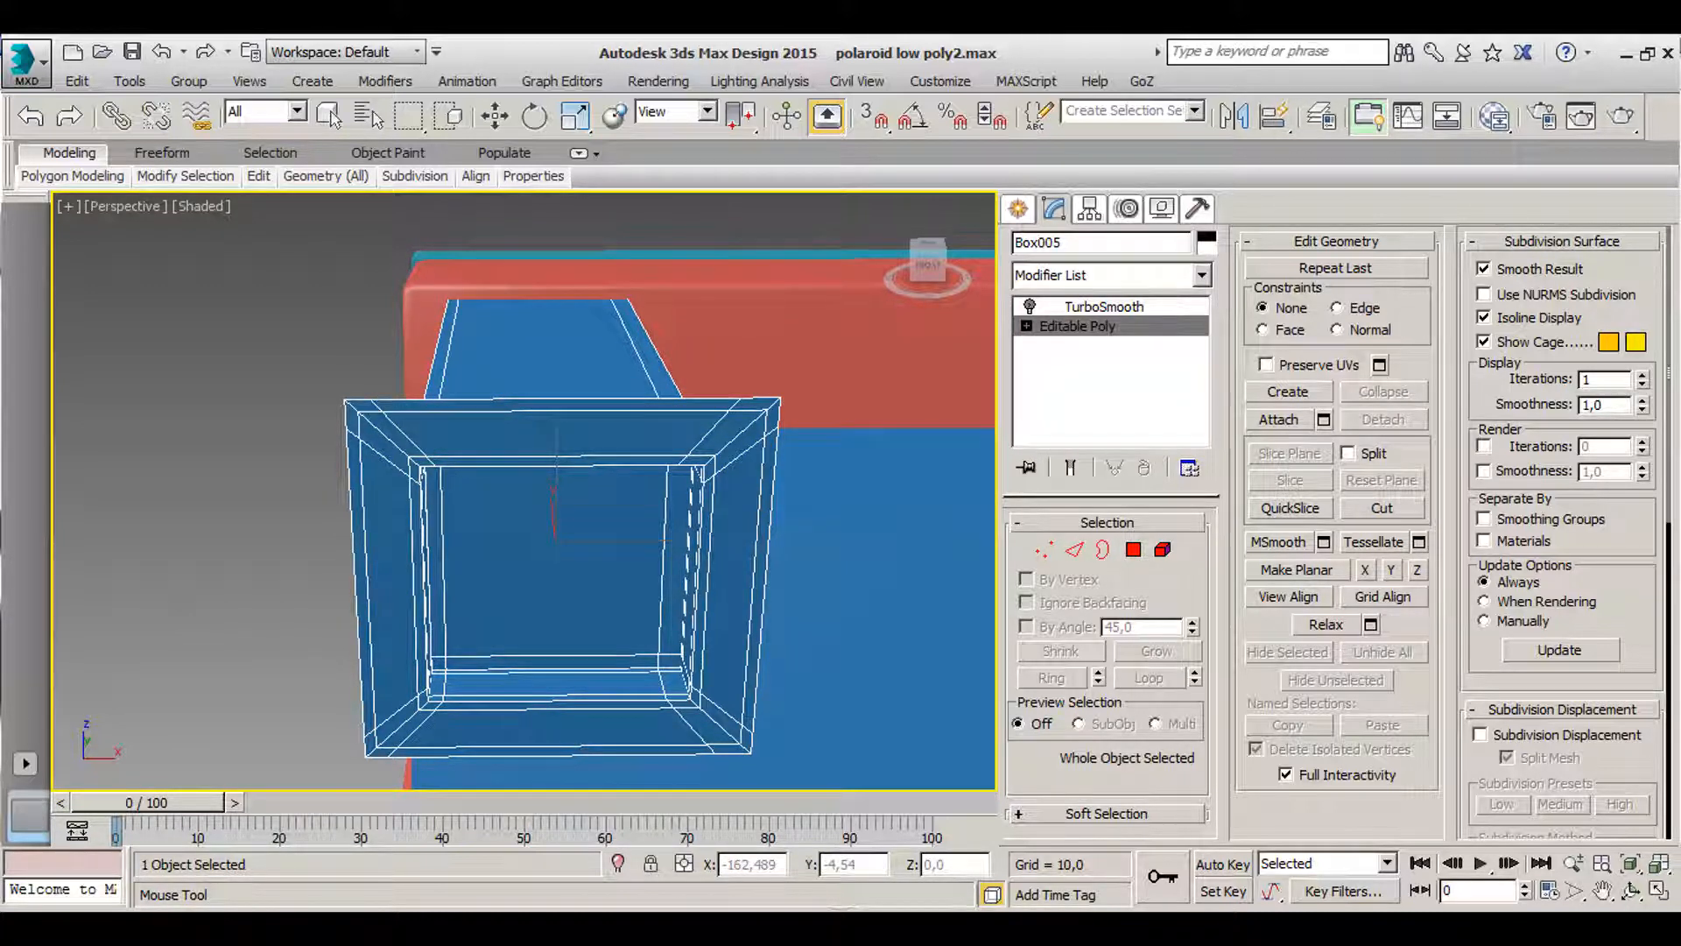
- End Swift Loop, show the viewfinder's smoothed end result and deselect it
key(w)
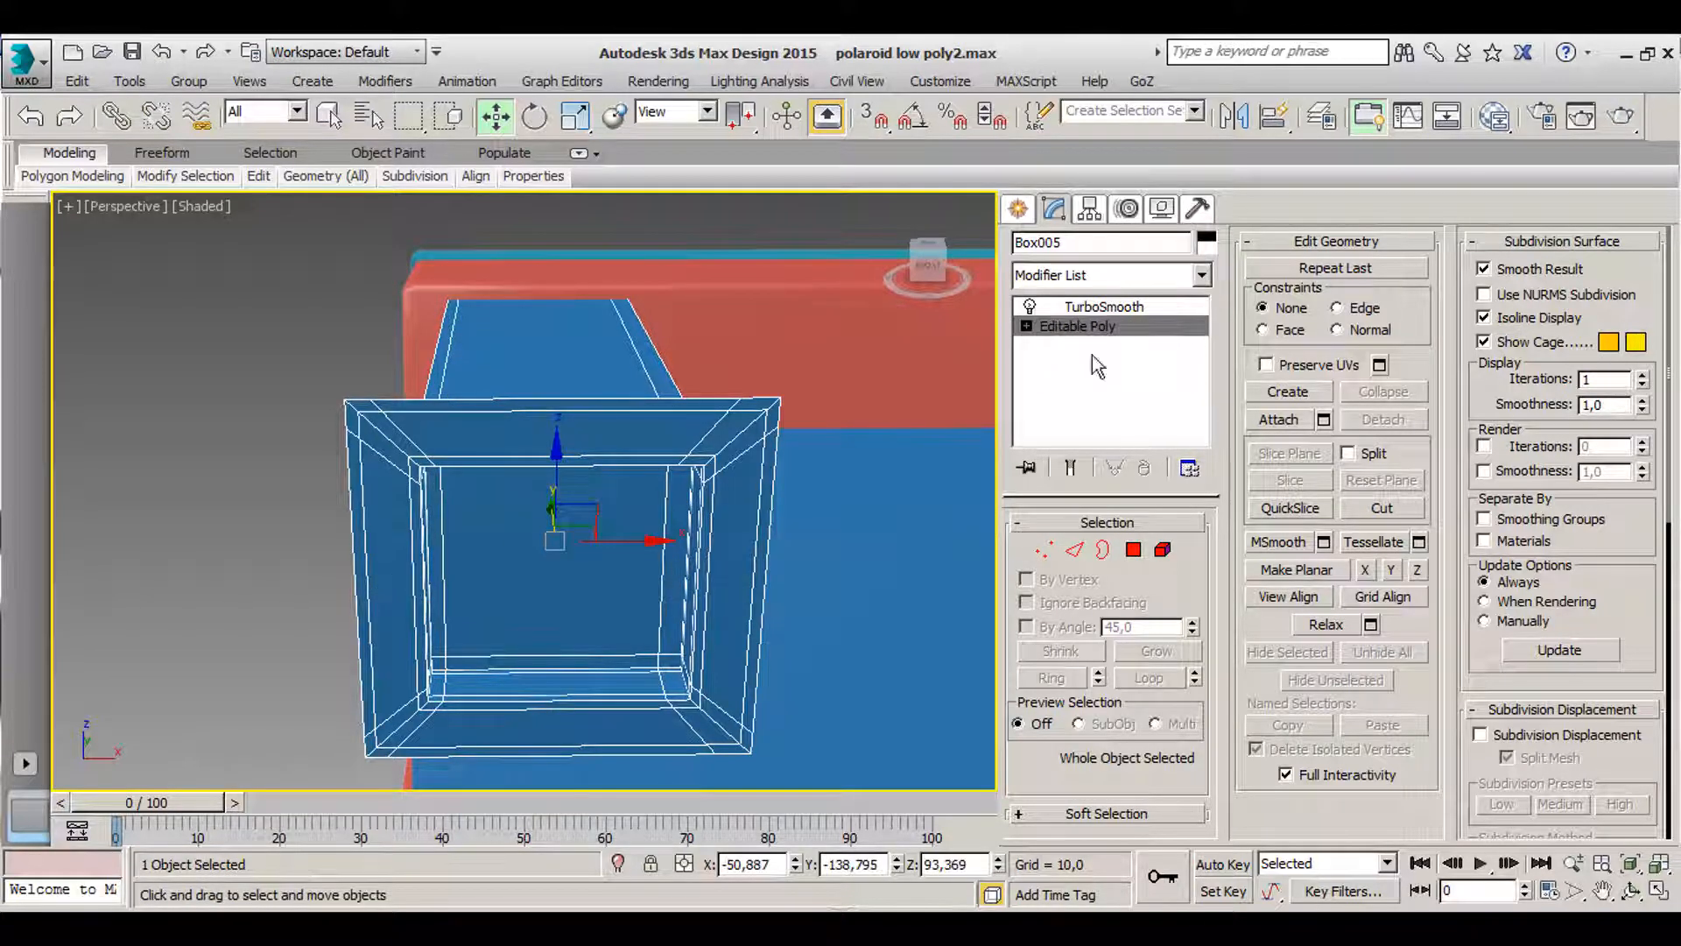
click(1070, 467)
click(114, 498)
alt+middle_drag(234, 518, 643, 494)
- Select the blue block behind the upright, add Swift Loops near its top, bottom, slanted rear and side edges, and end Swift Loop
click(487, 514)
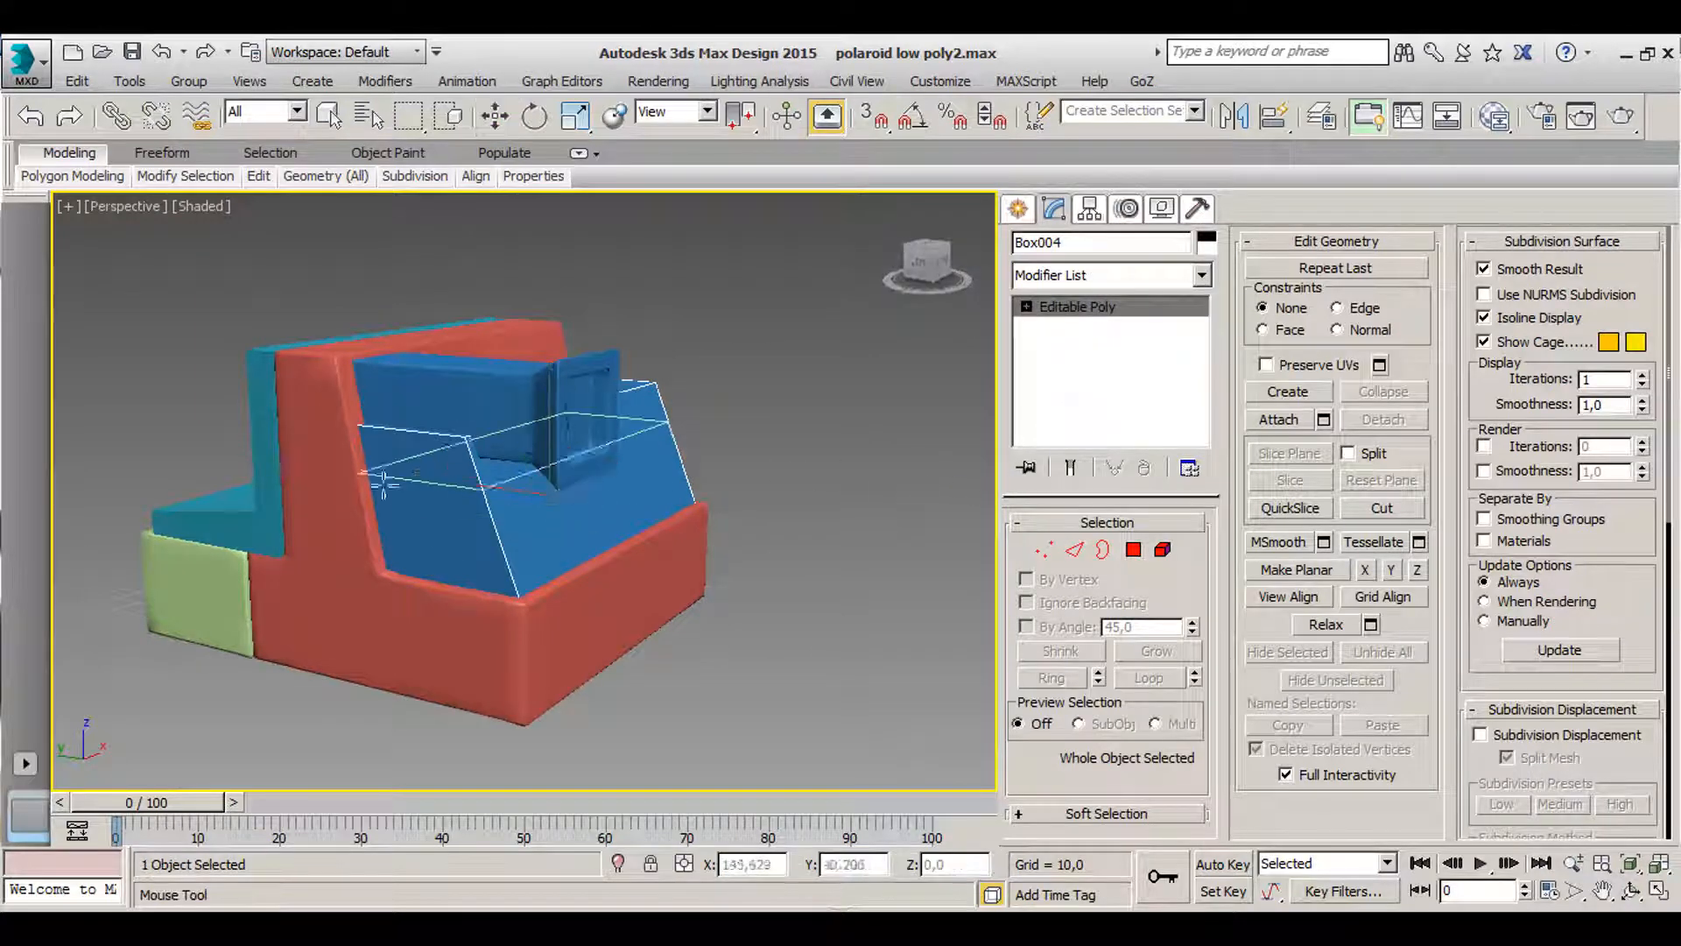
alt+middle_drag(464, 464, 510, 445)
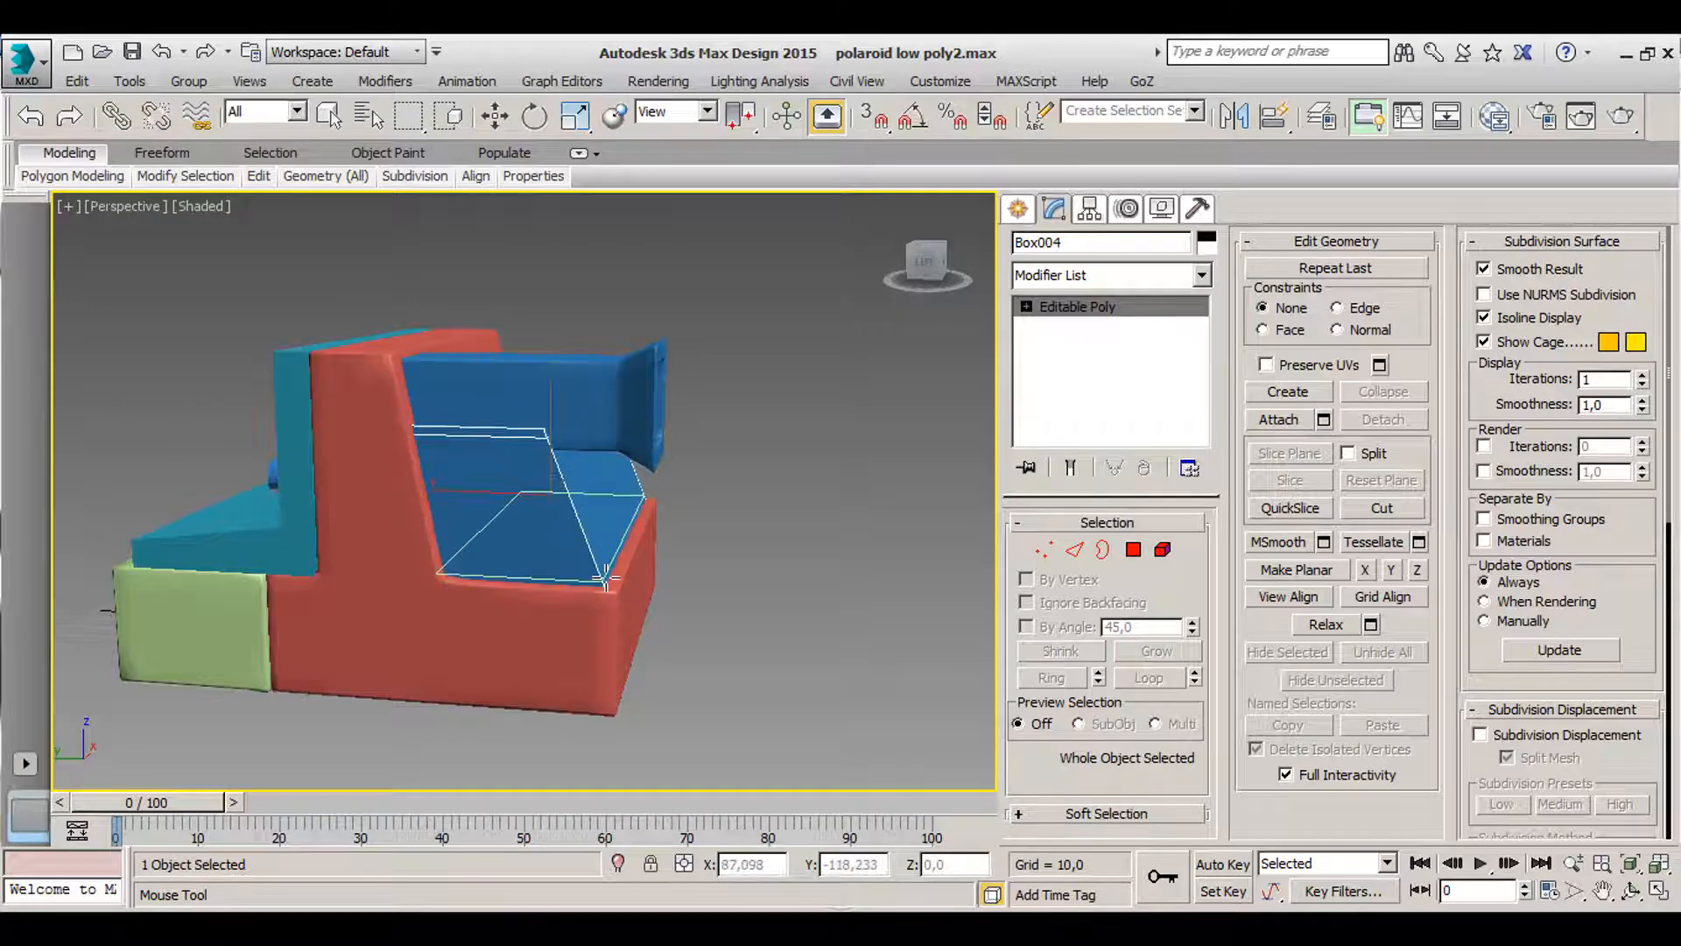
alt+middle_drag(538, 443, 566, 396)
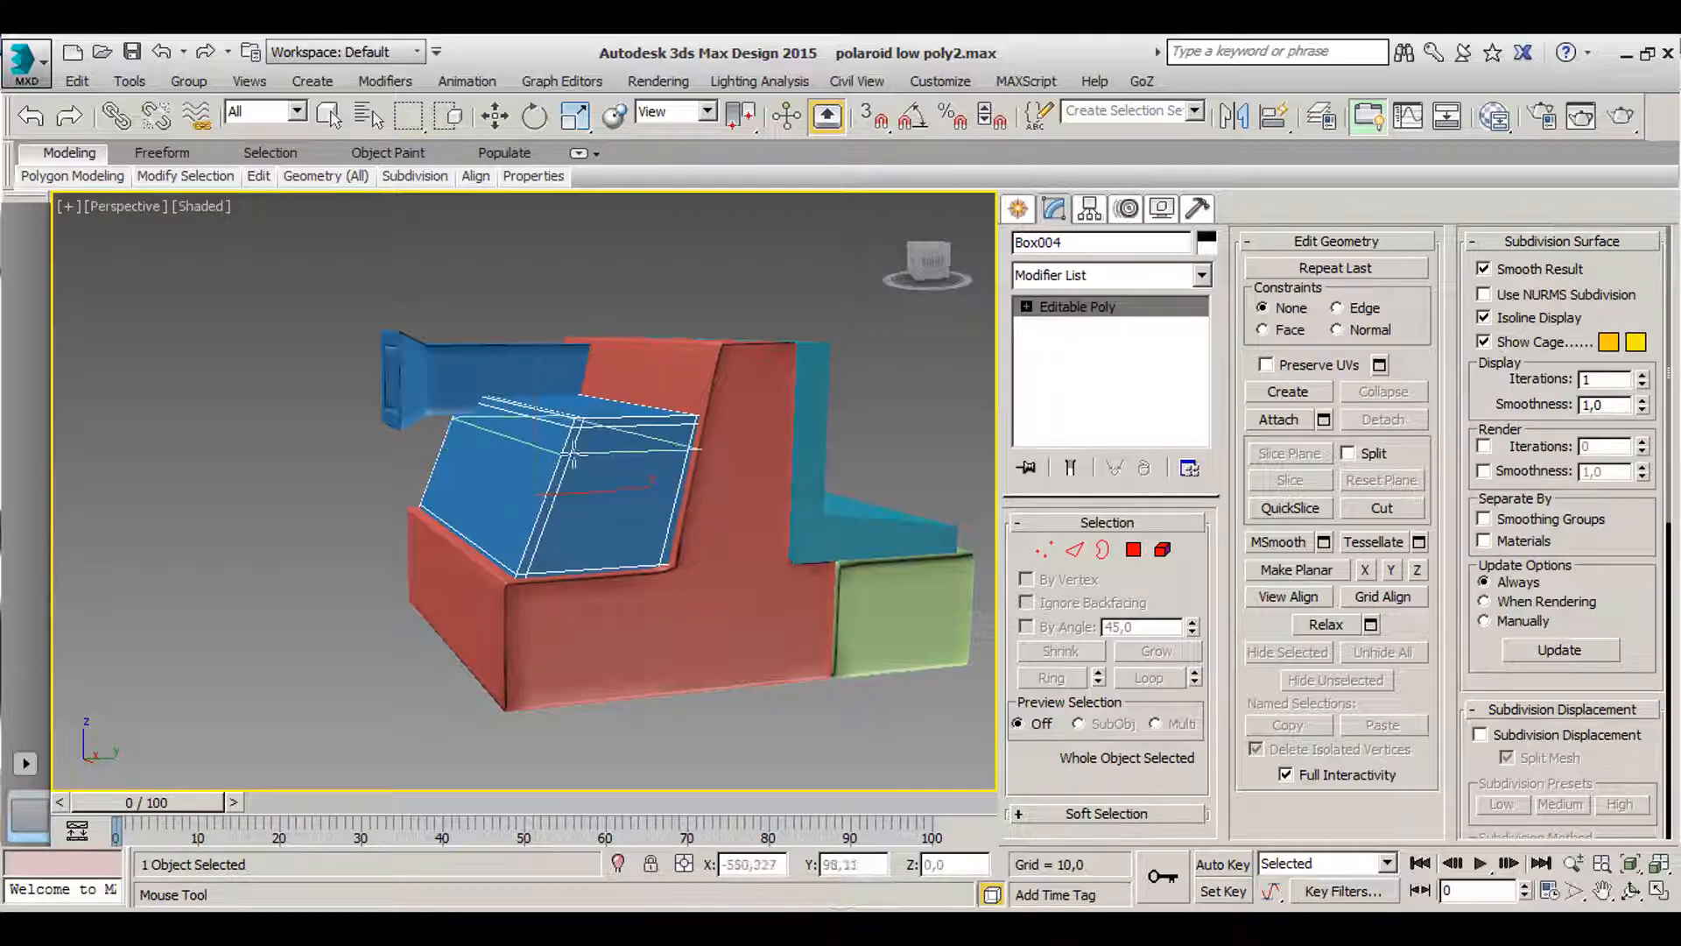
alt+middle_drag(589, 439, 491, 445)
key(w)
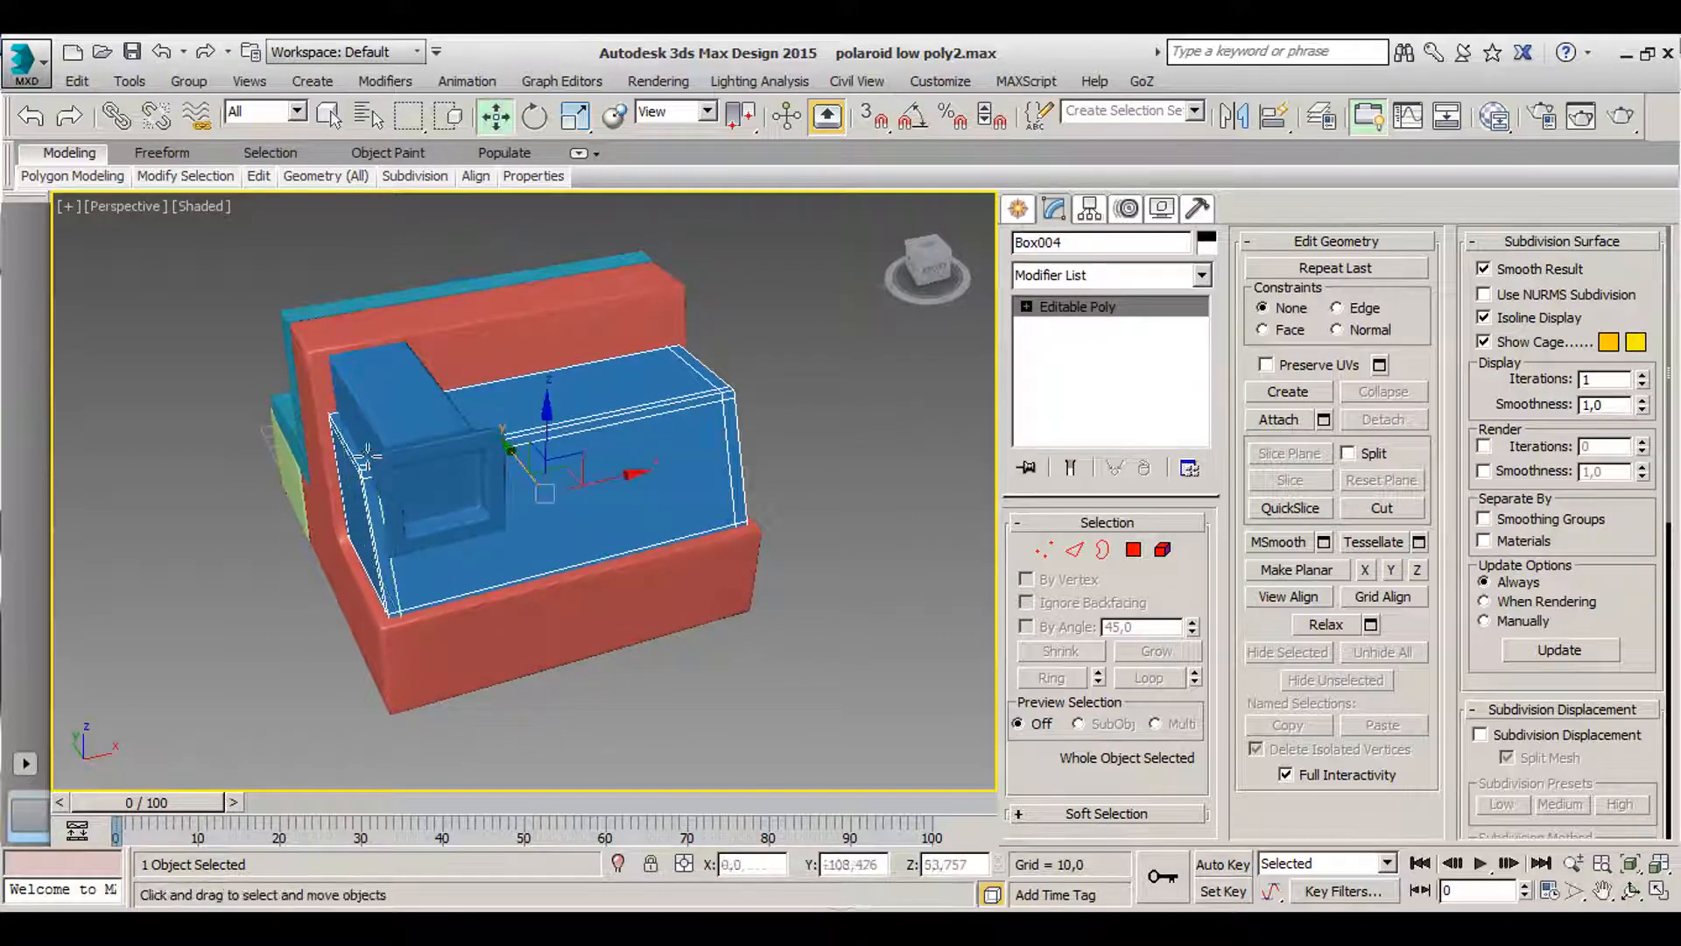
scroll(464, 581, down, 3)
alt+middle_drag(464, 581, 656, 491)
scroll(656, 491, up, 6)
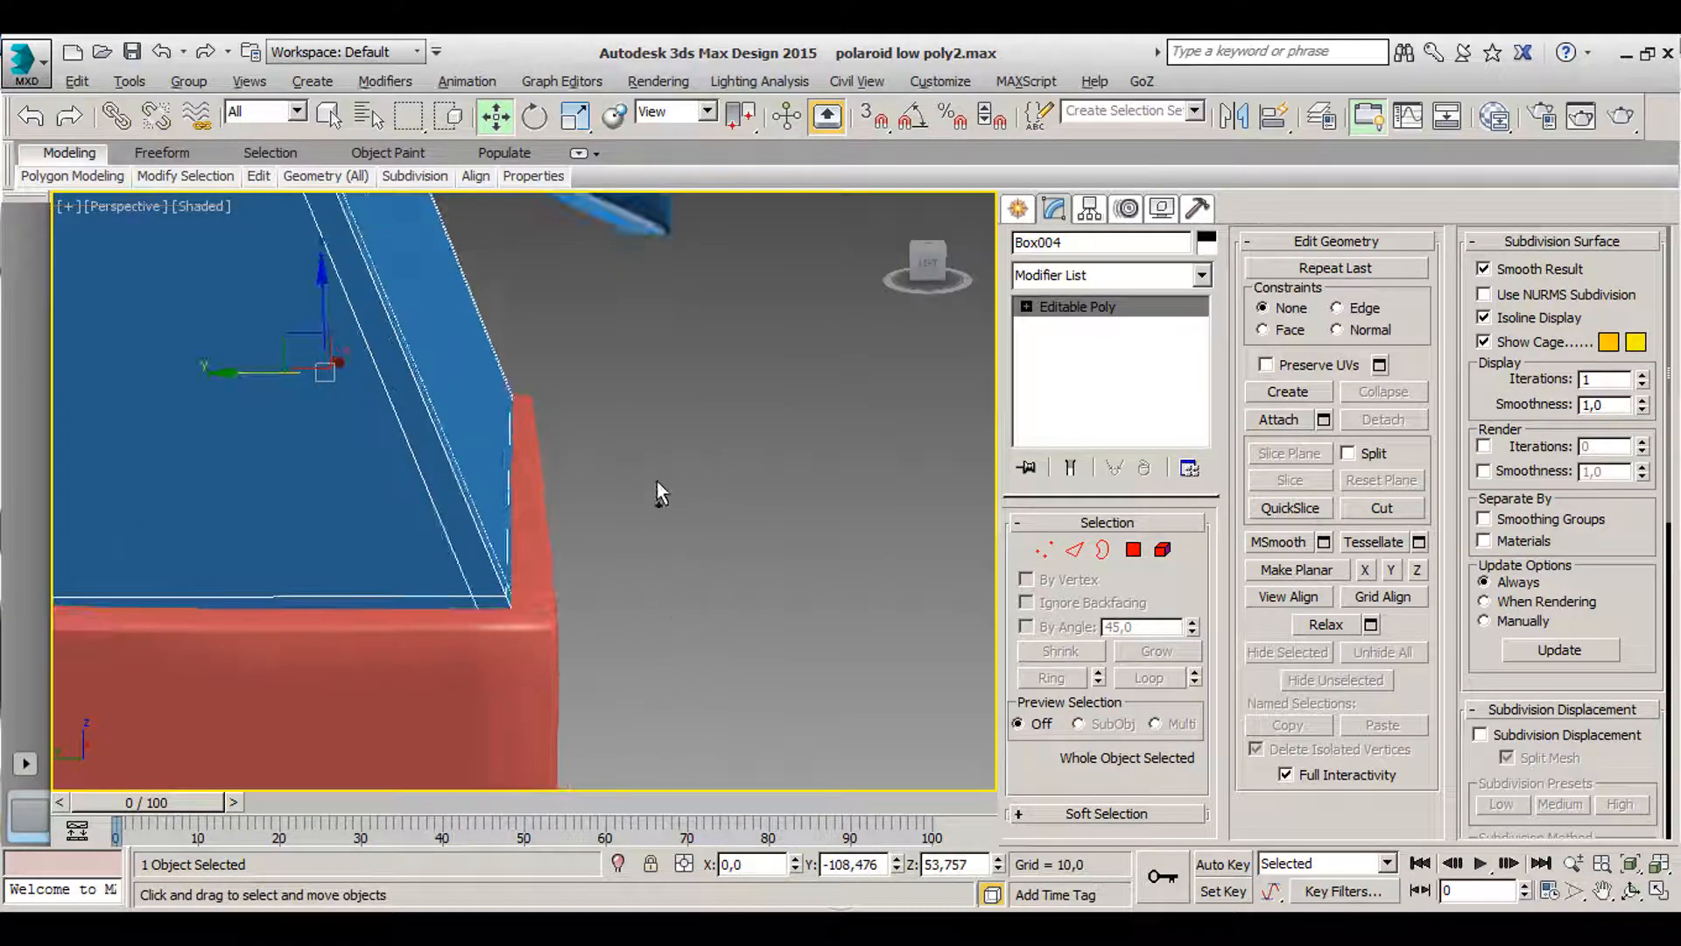
- Apply a TurboSmooth modifier to the blue block behind the upright and deselect it
scroll(657, 486, down, 5)
click(1123, 277)
text(tu)
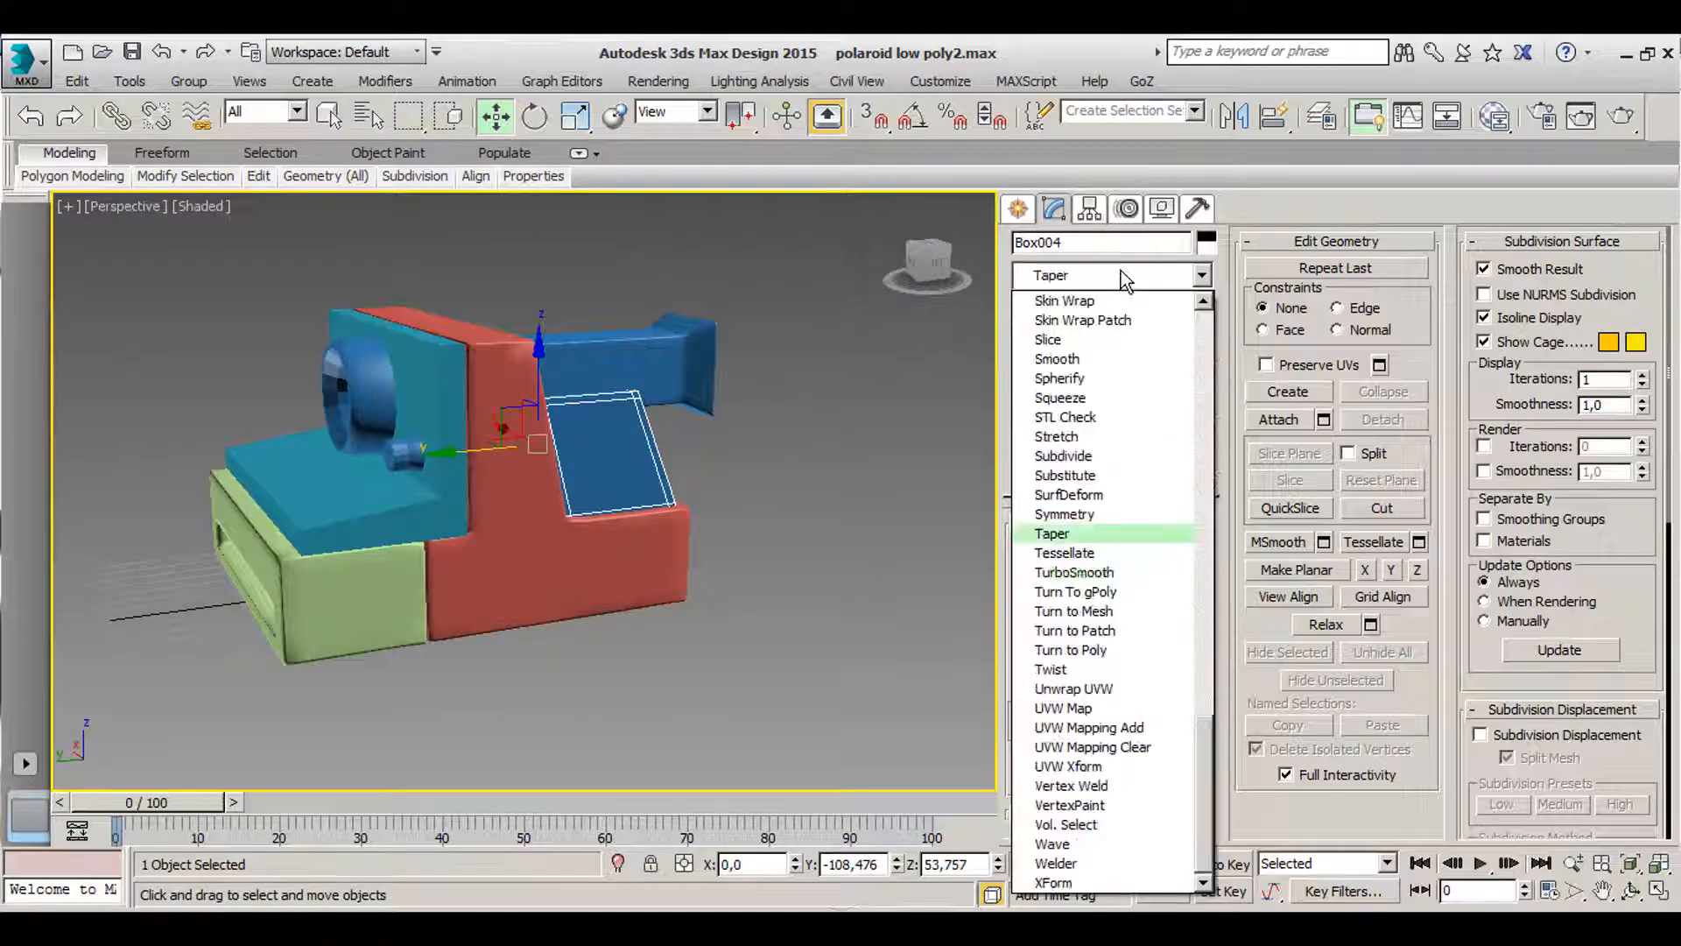
click(1126, 569)
click(761, 464)
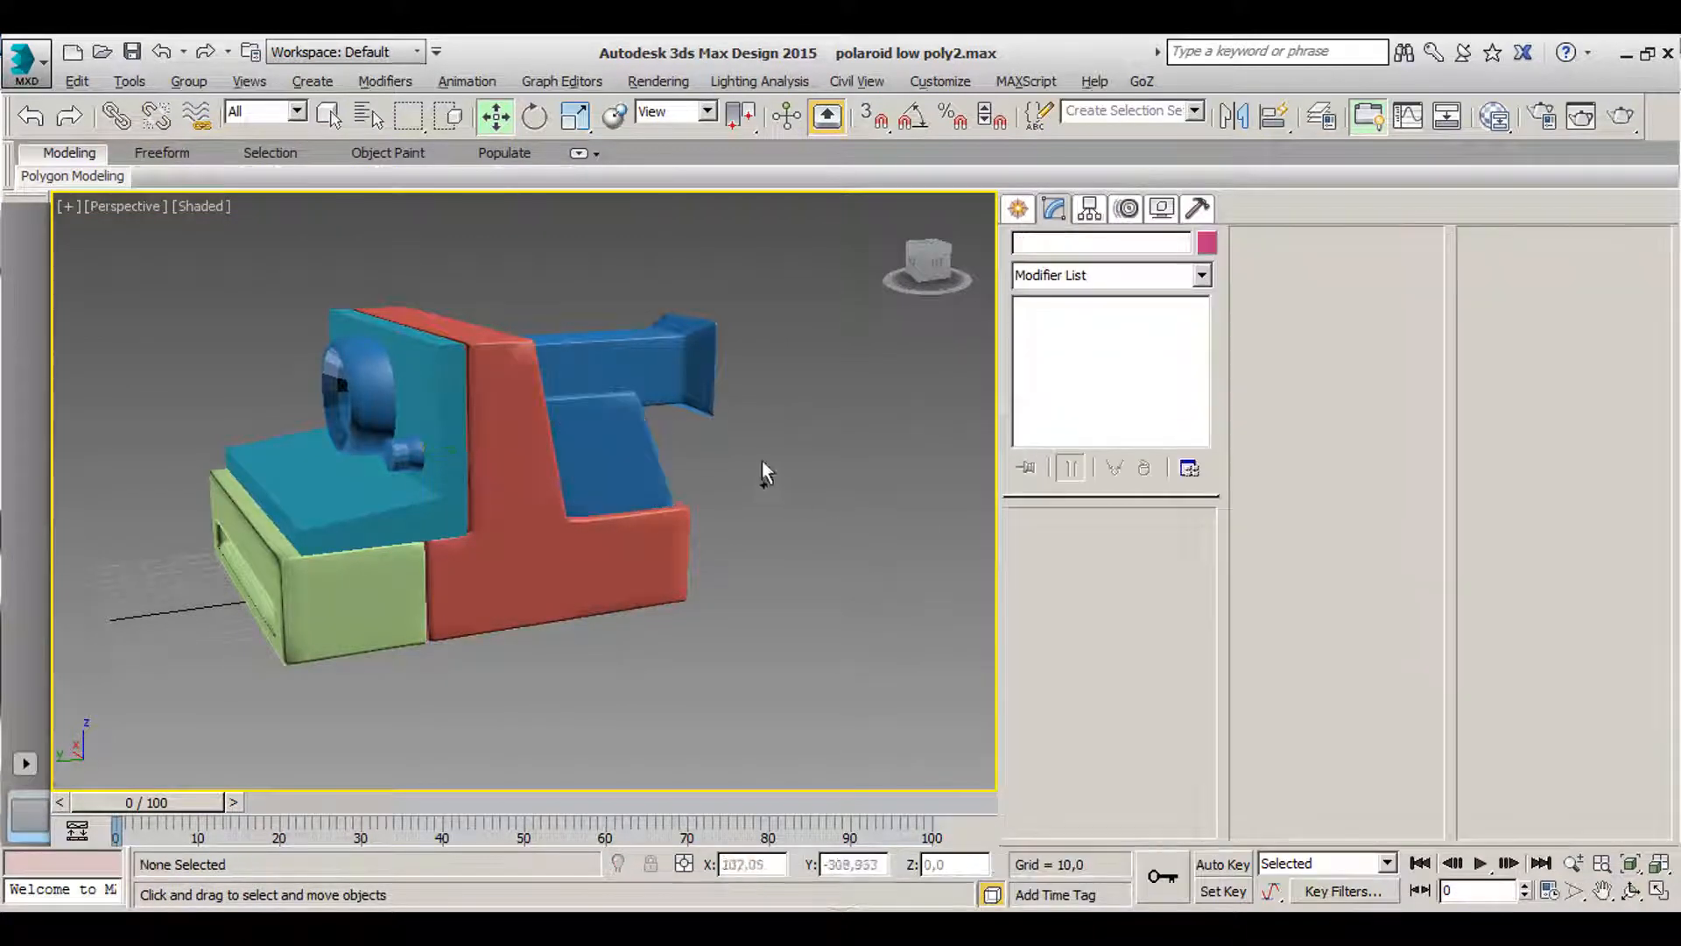
alt+middle_drag(762, 464, 619, 502)
scroll(581, 345, down, 4)
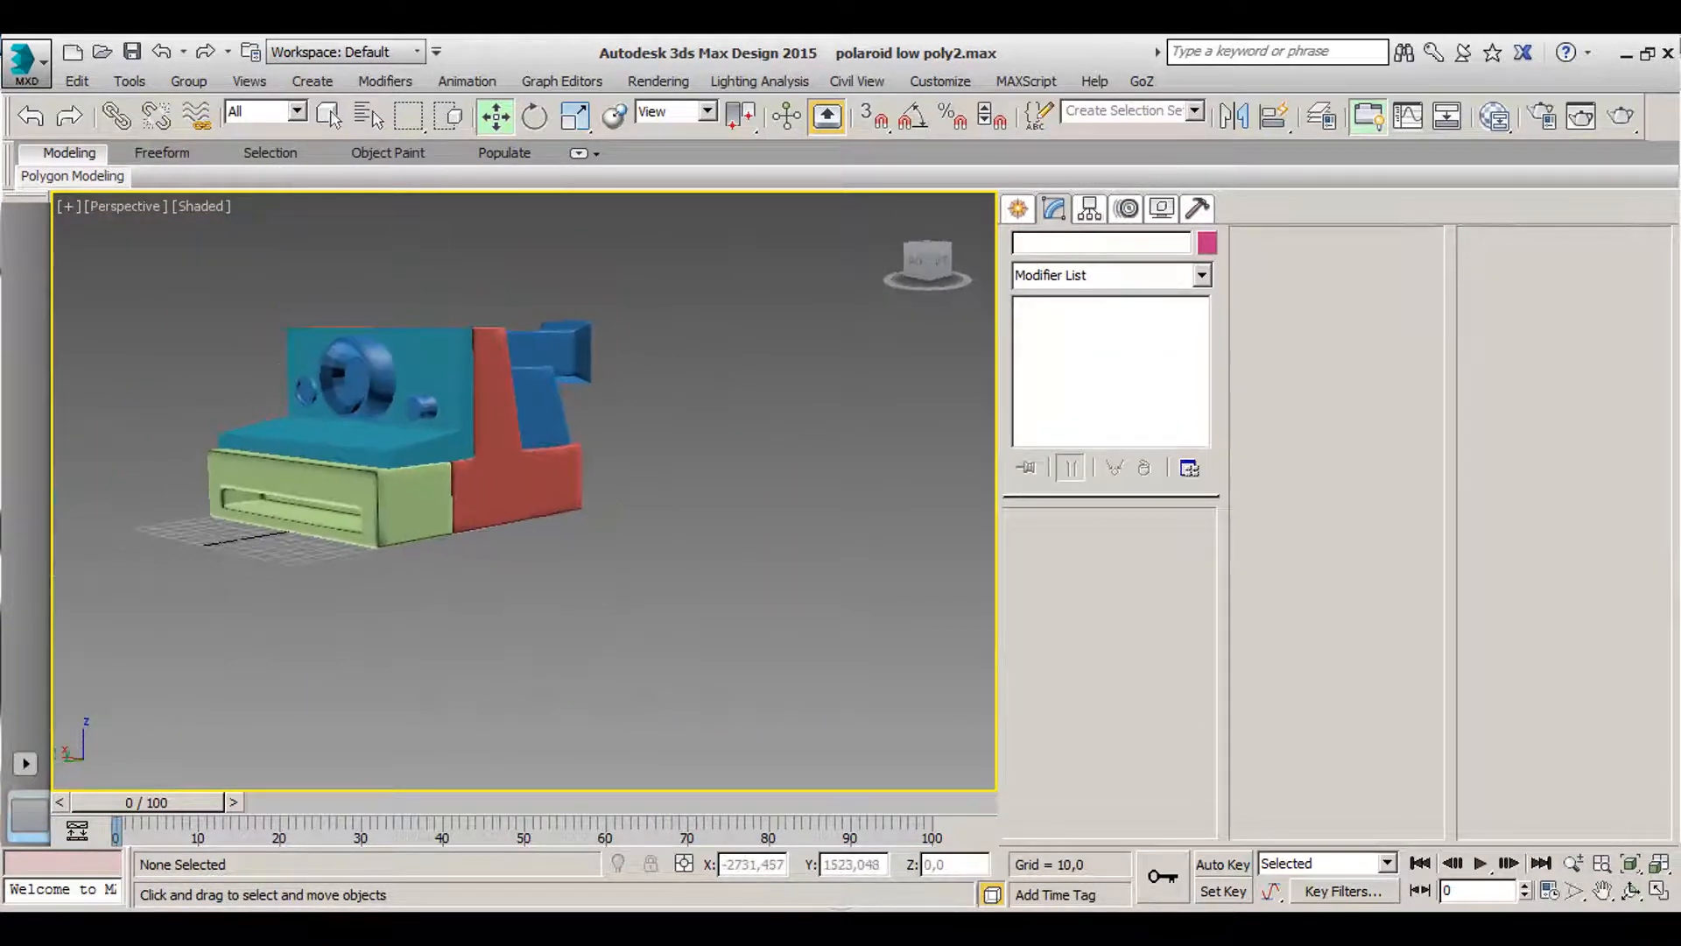
scroll(245, 501, up, 3)
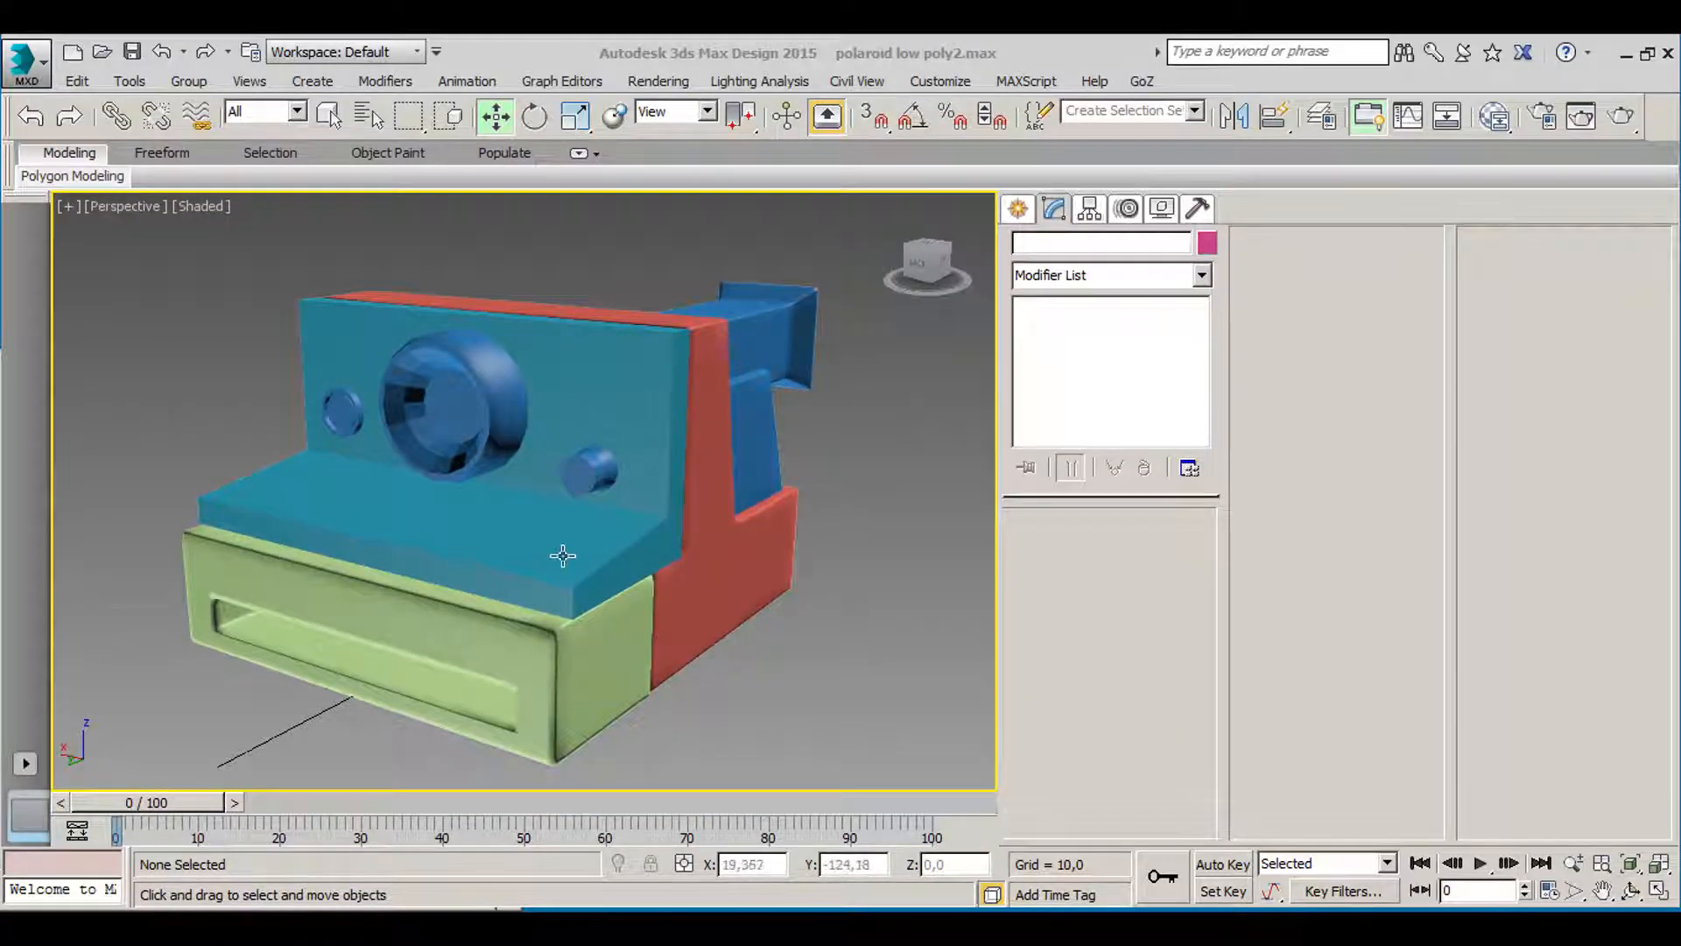
- Select the teal front body and move the four vertices of its front lip slightly forward, then leave vertex editing
right_click(591, 454)
click(480, 584)
click(479, 569)
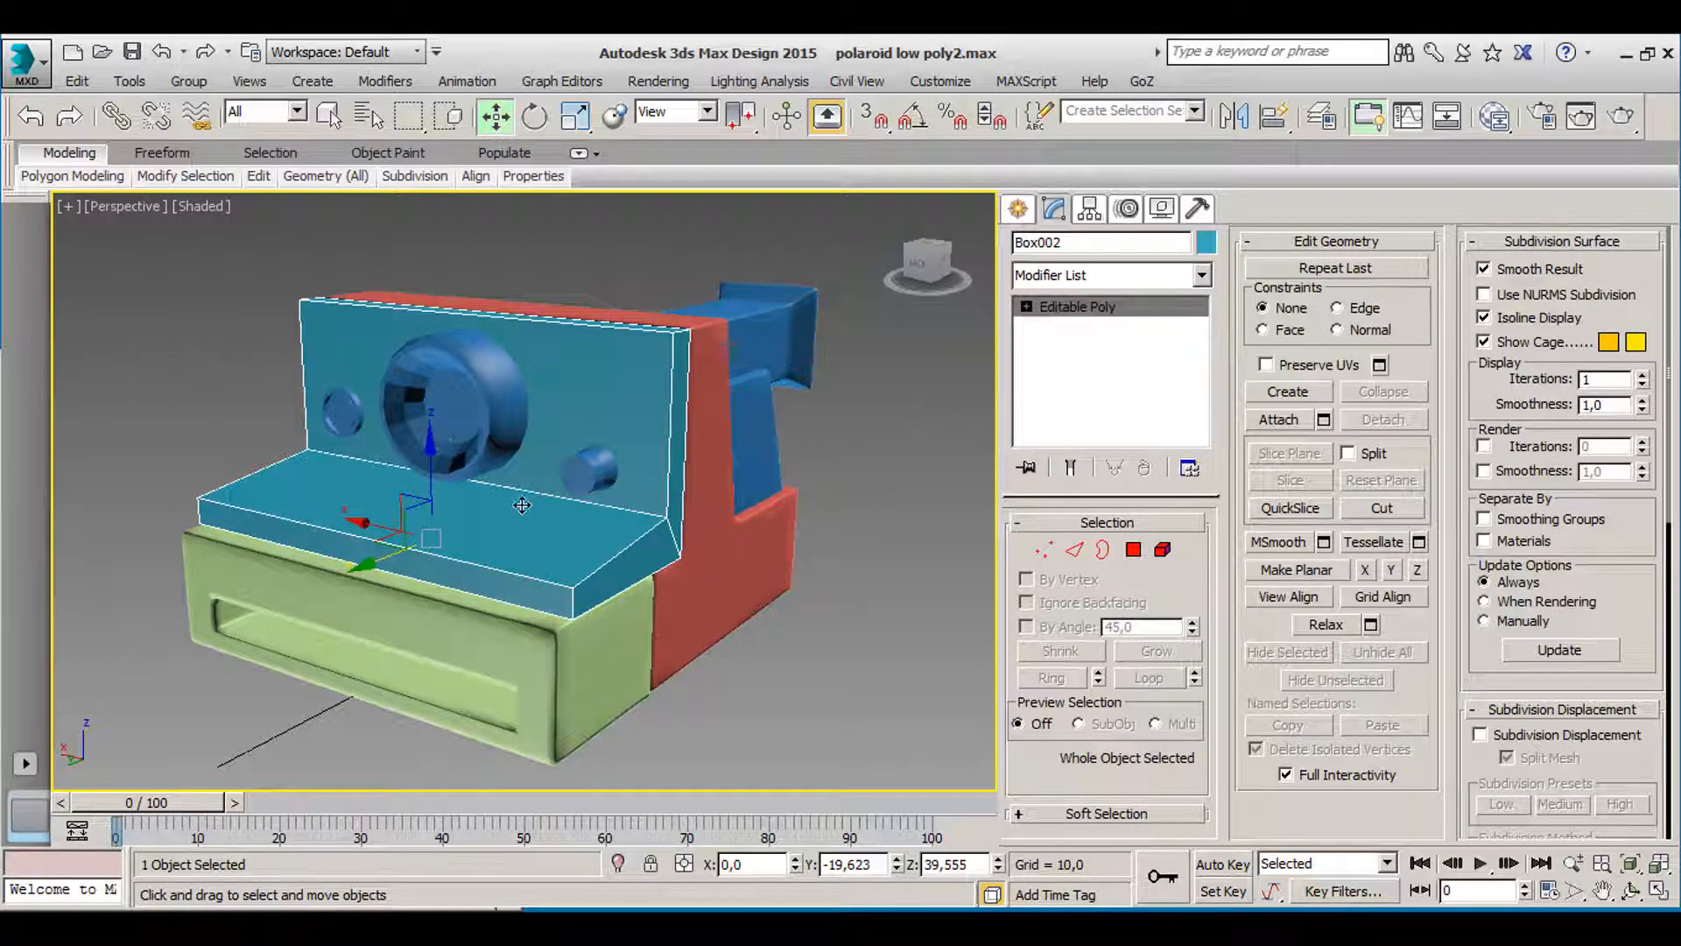
click(1044, 549)
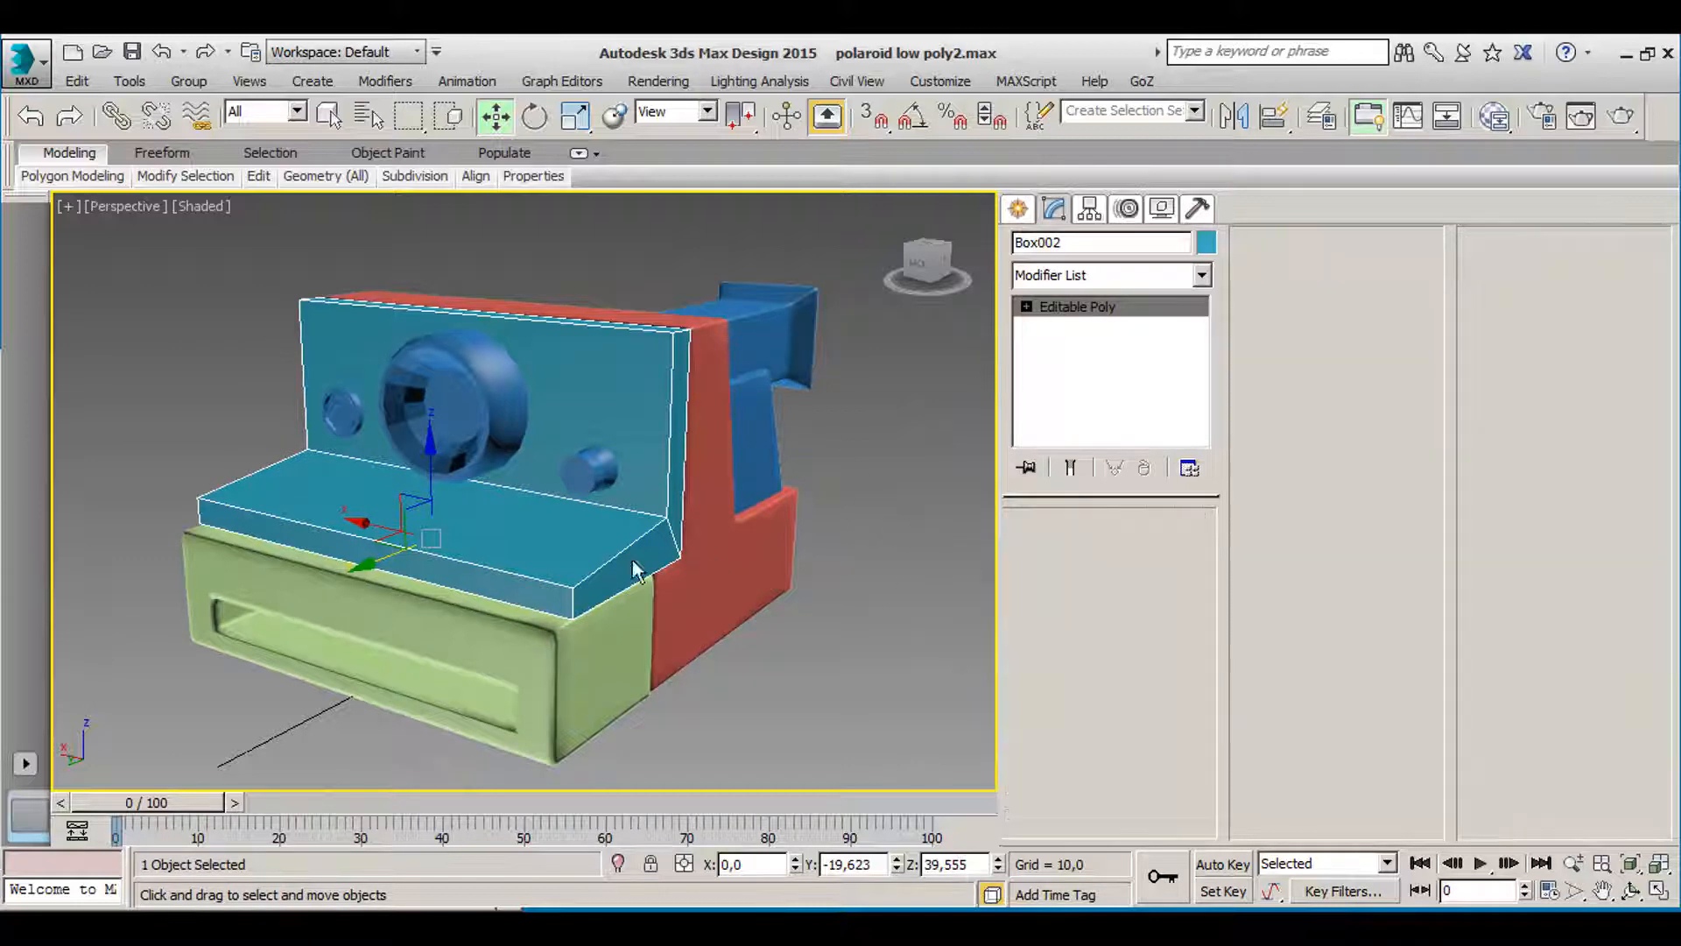
alt+middle_drag(613, 543, 448, 544)
drag(280, 422, 375, 701)
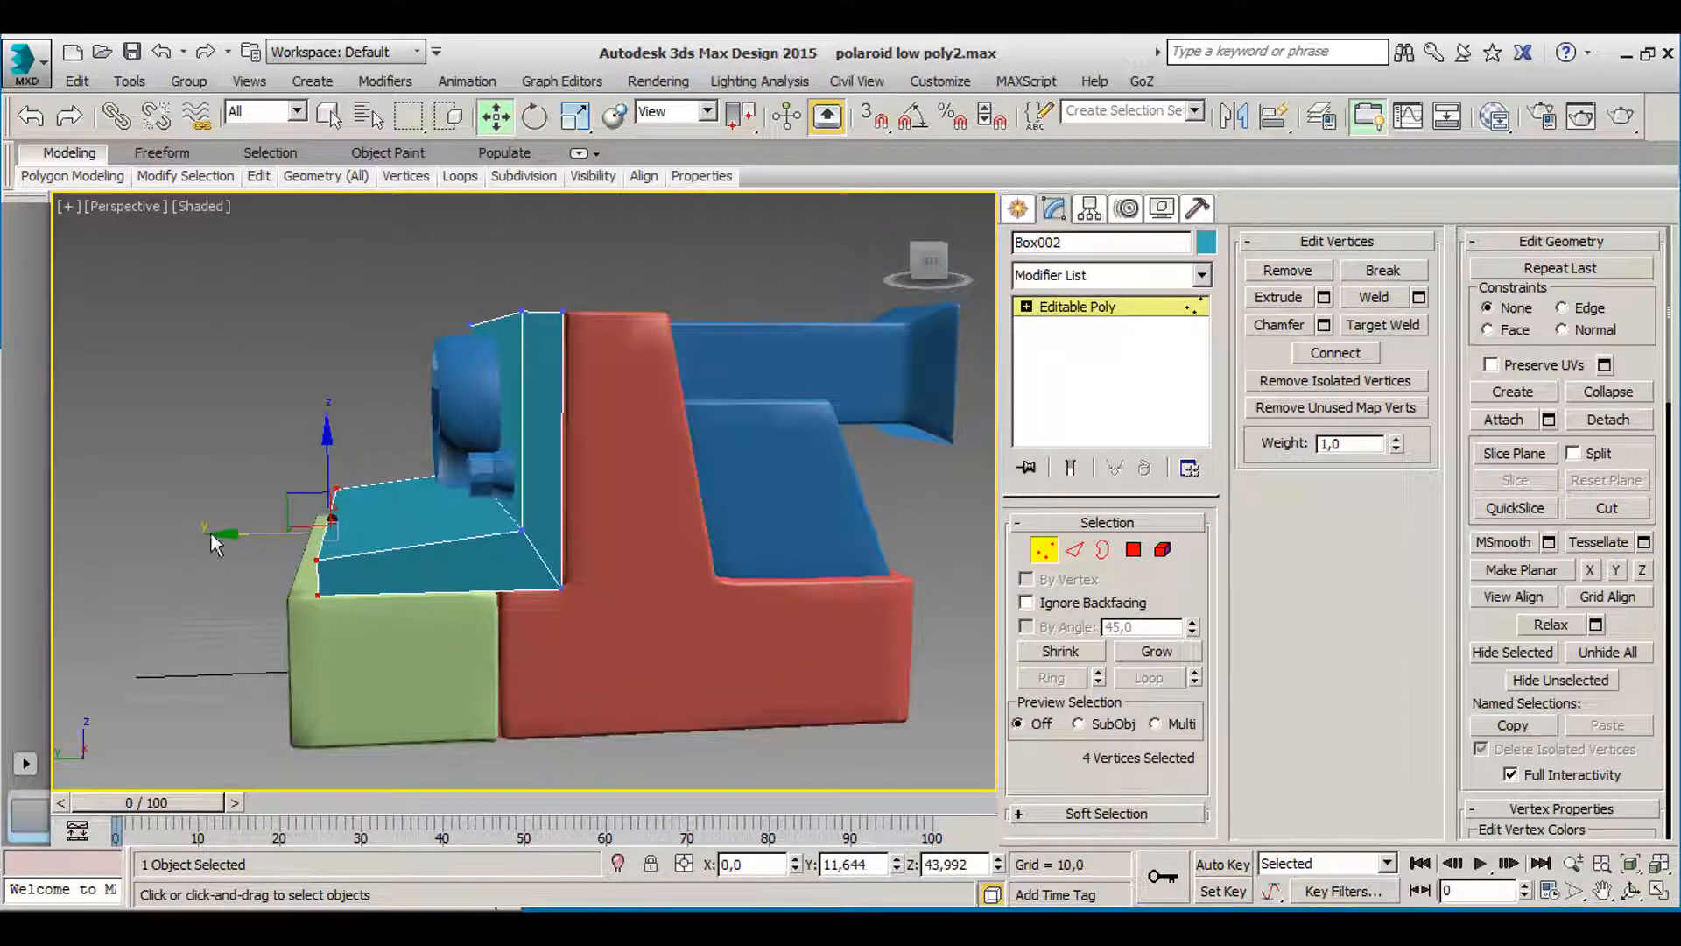
drag(227, 534, 207, 532)
alt+middle_drag(206, 532, 179, 481)
scroll(263, 506, up, 4)
drag(295, 518, 281, 517)
scroll(291, 506, down, 4)
alt+middle_drag(291, 506, 464, 476)
middle_drag(705, 298, 555, 524)
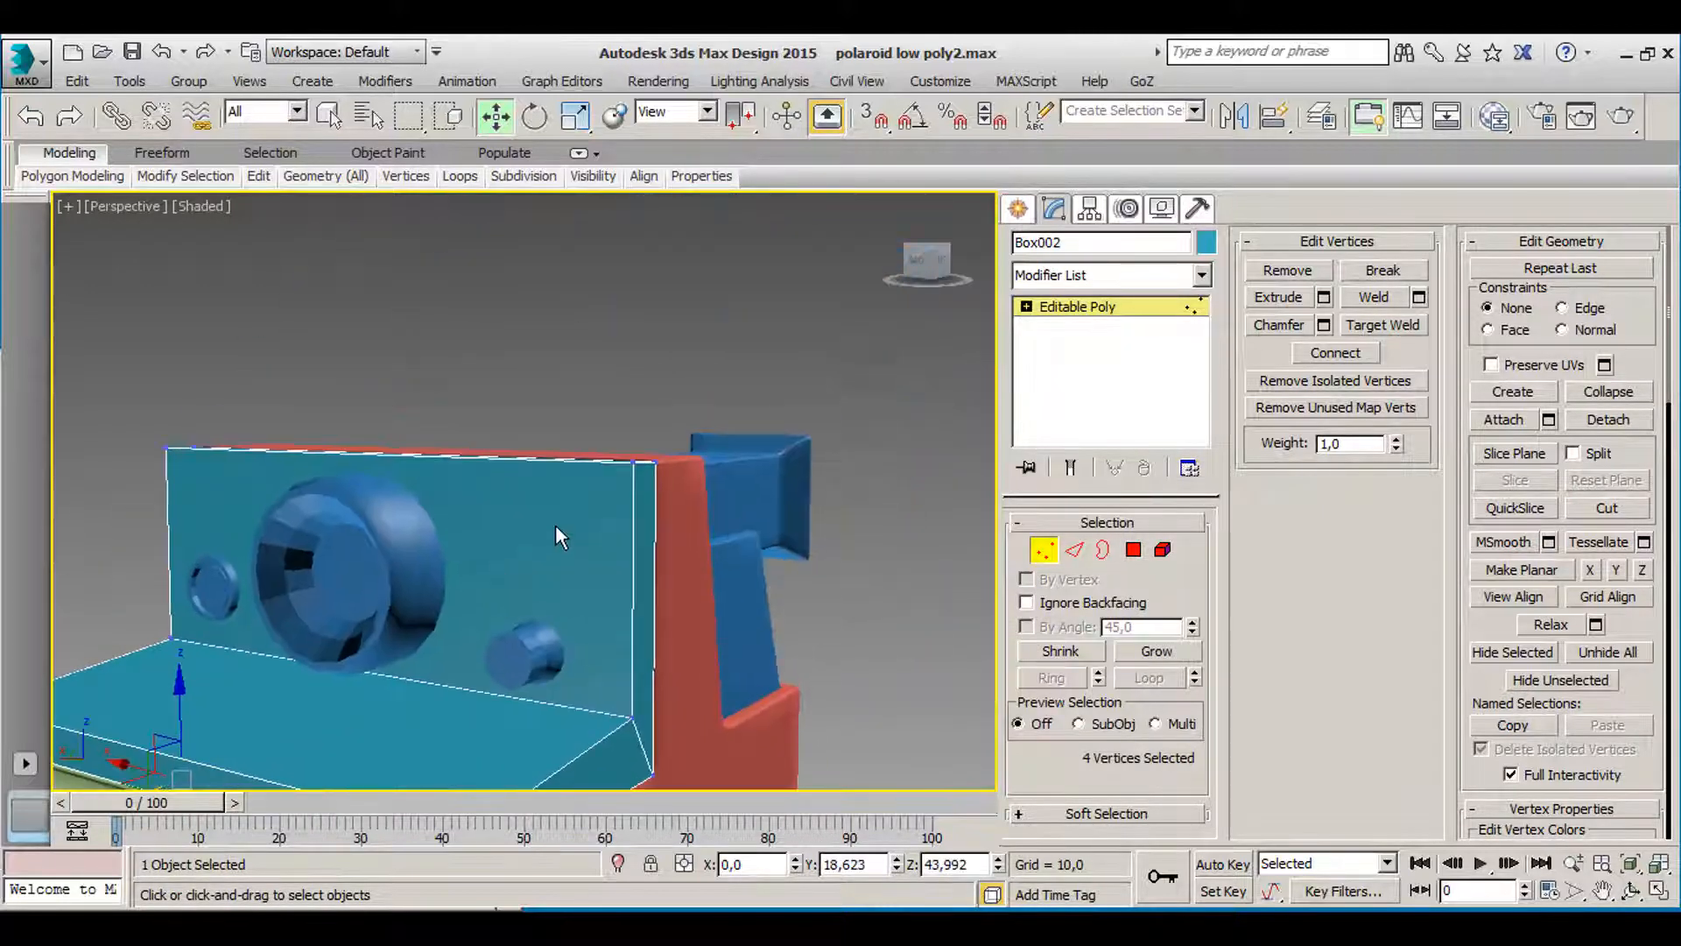
click(876, 543)
click(1042, 553)
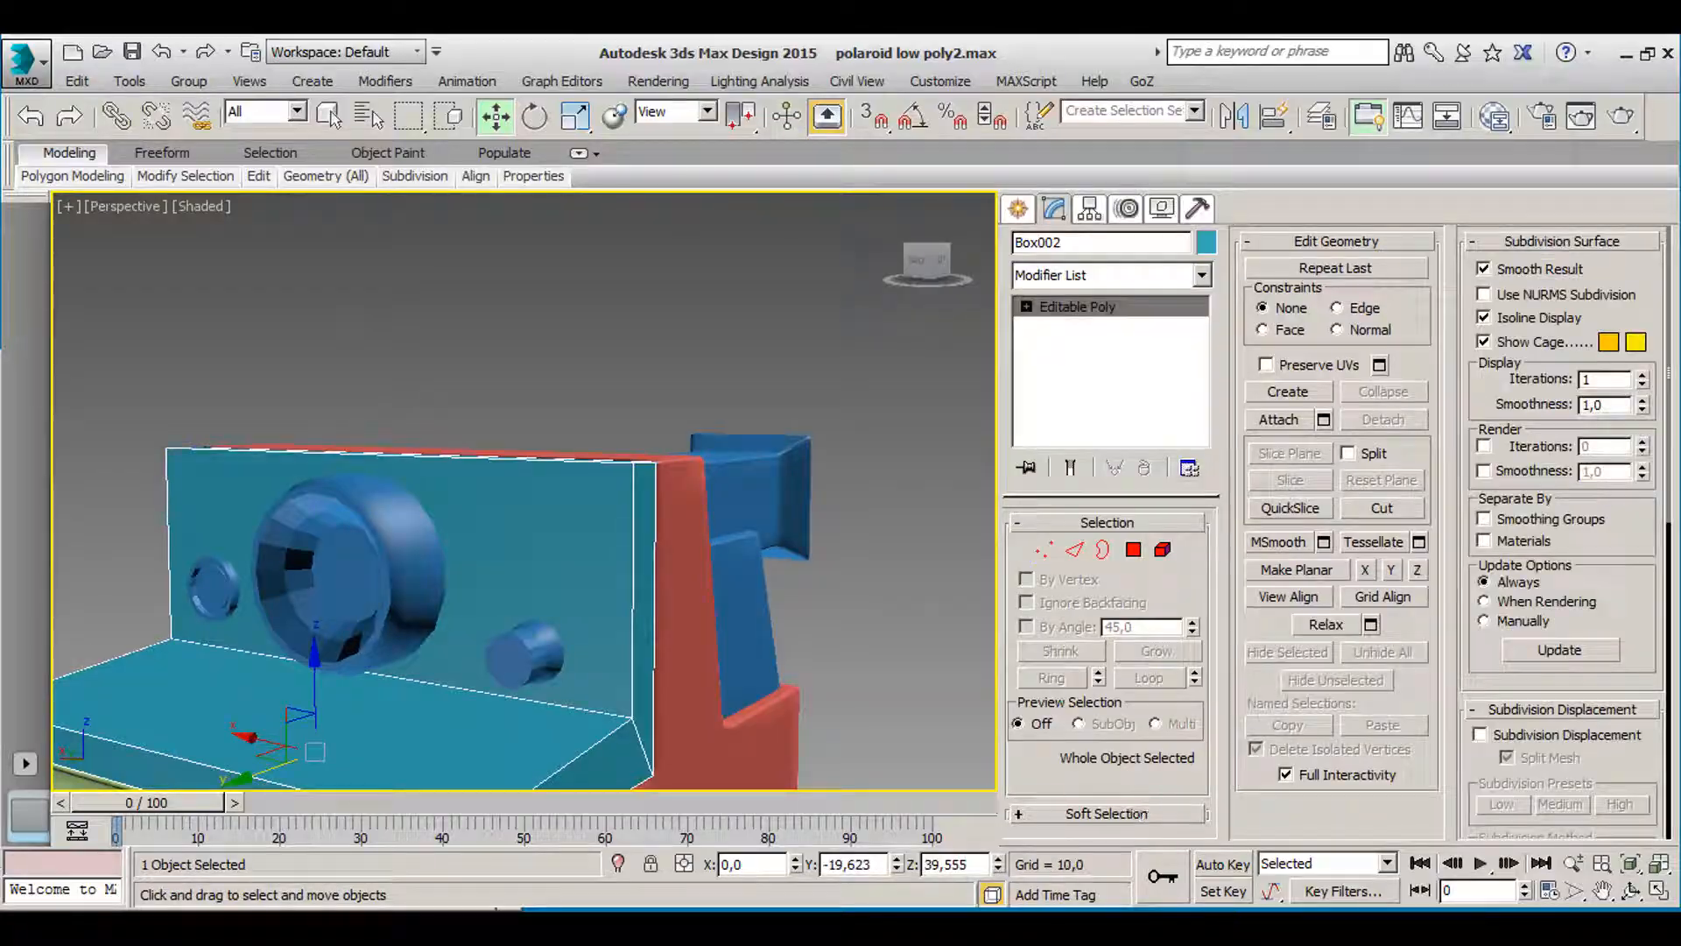
- Examine the window, dial and rounded corners of the camera's front in the reference photo
click(1151, 912)
drag(697, 730, 761, 454)
scroll(761, 454, down, 1)
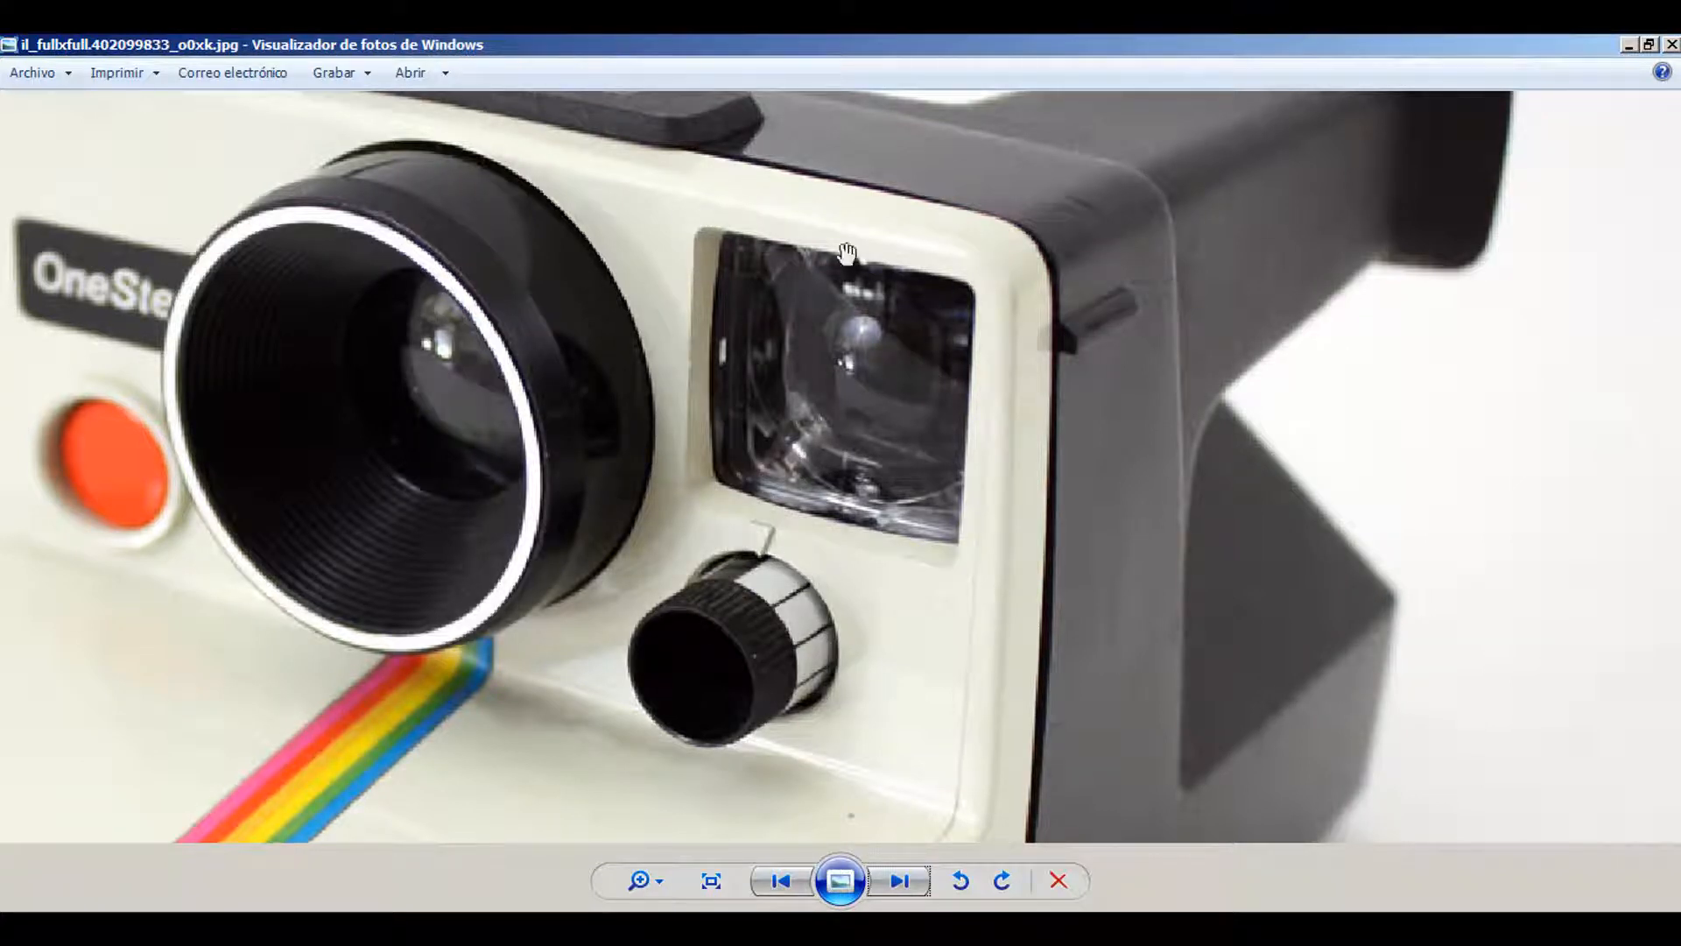
scroll(834, 454, up, 2)
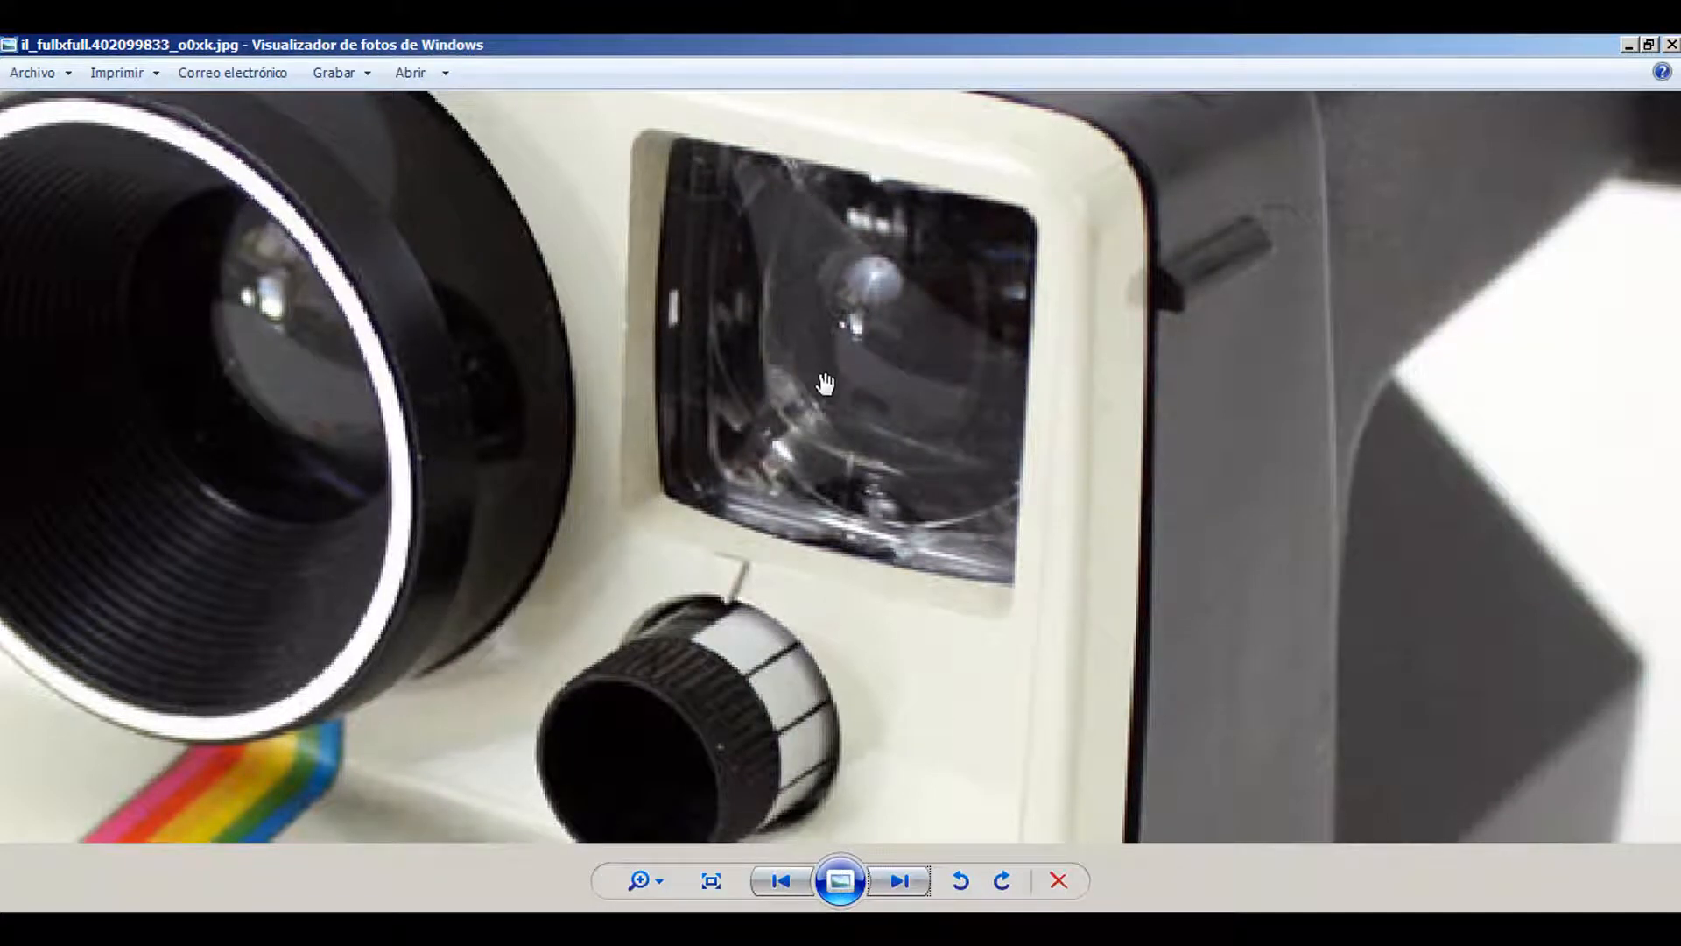
drag(824, 382, 648, 423)
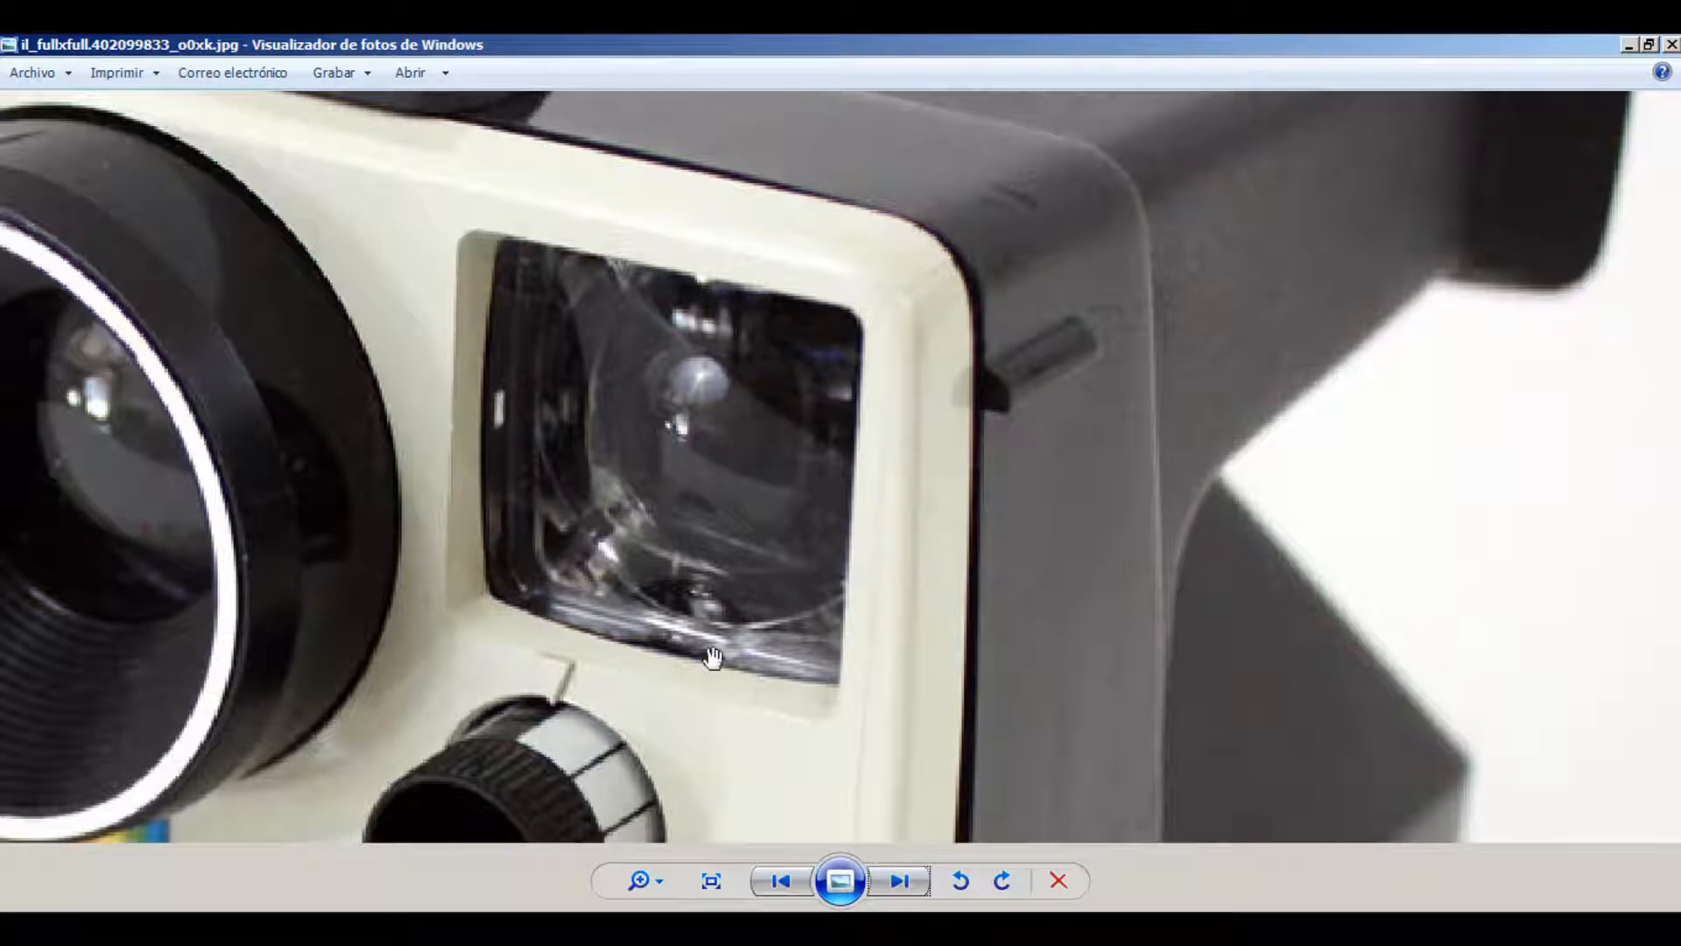
click(1629, 44)
alt+middle_drag(796, 438, 761, 472)
scroll(589, 502, up, 3)
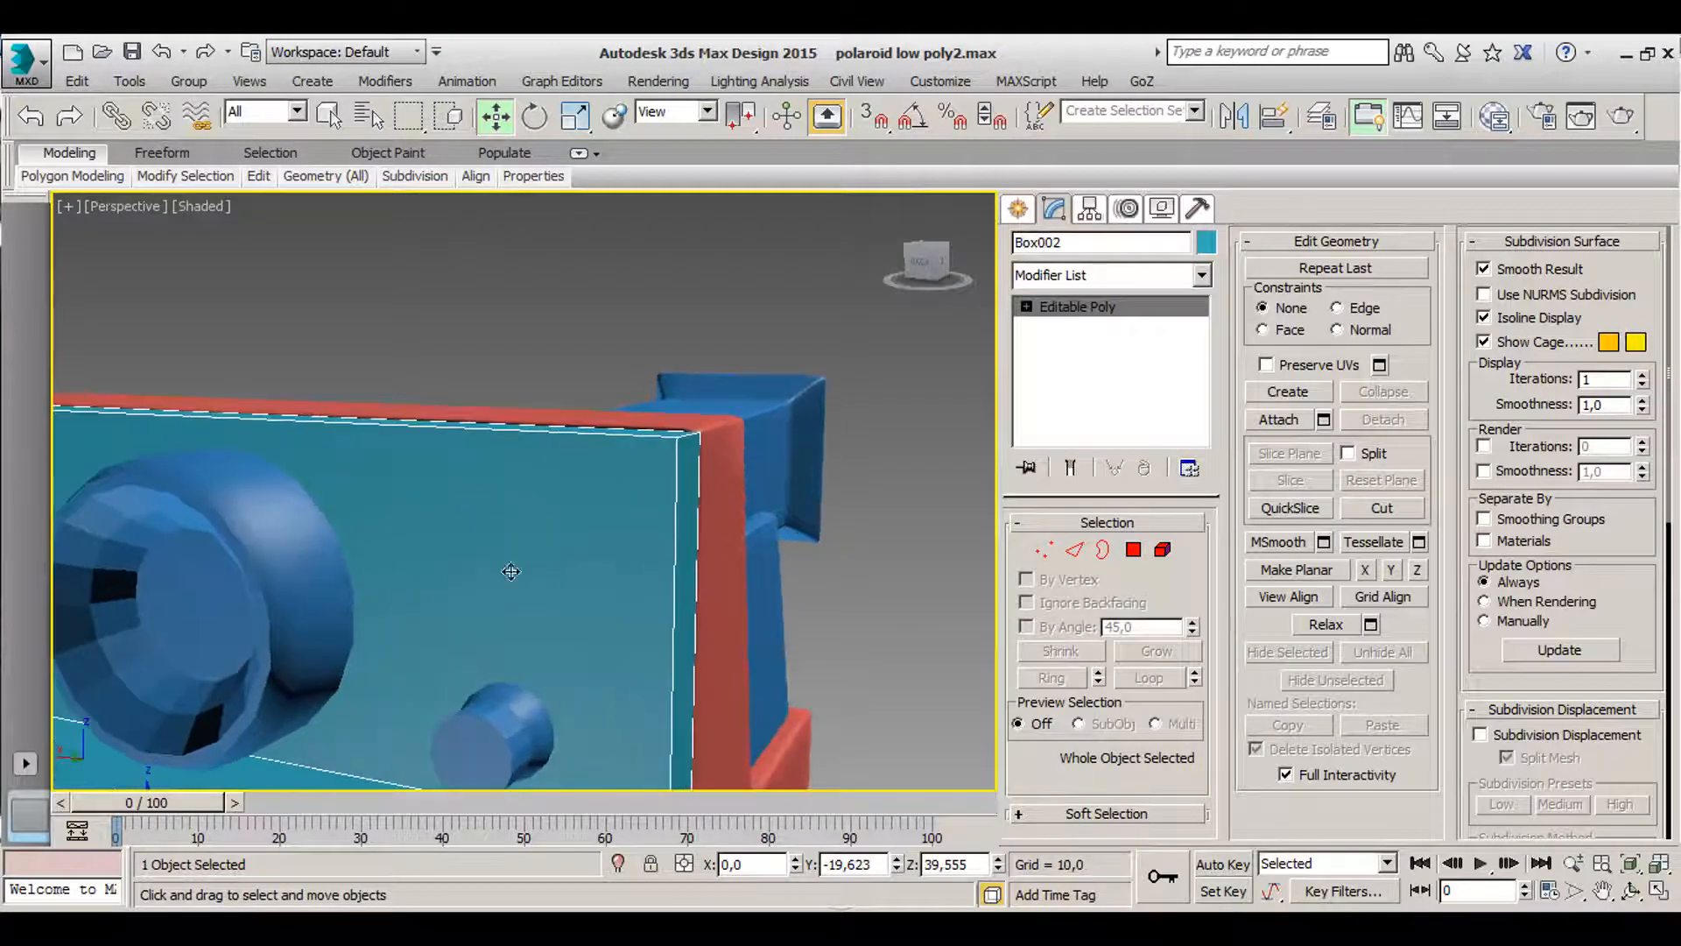
alt+middle_drag(539, 552, 582, 456)
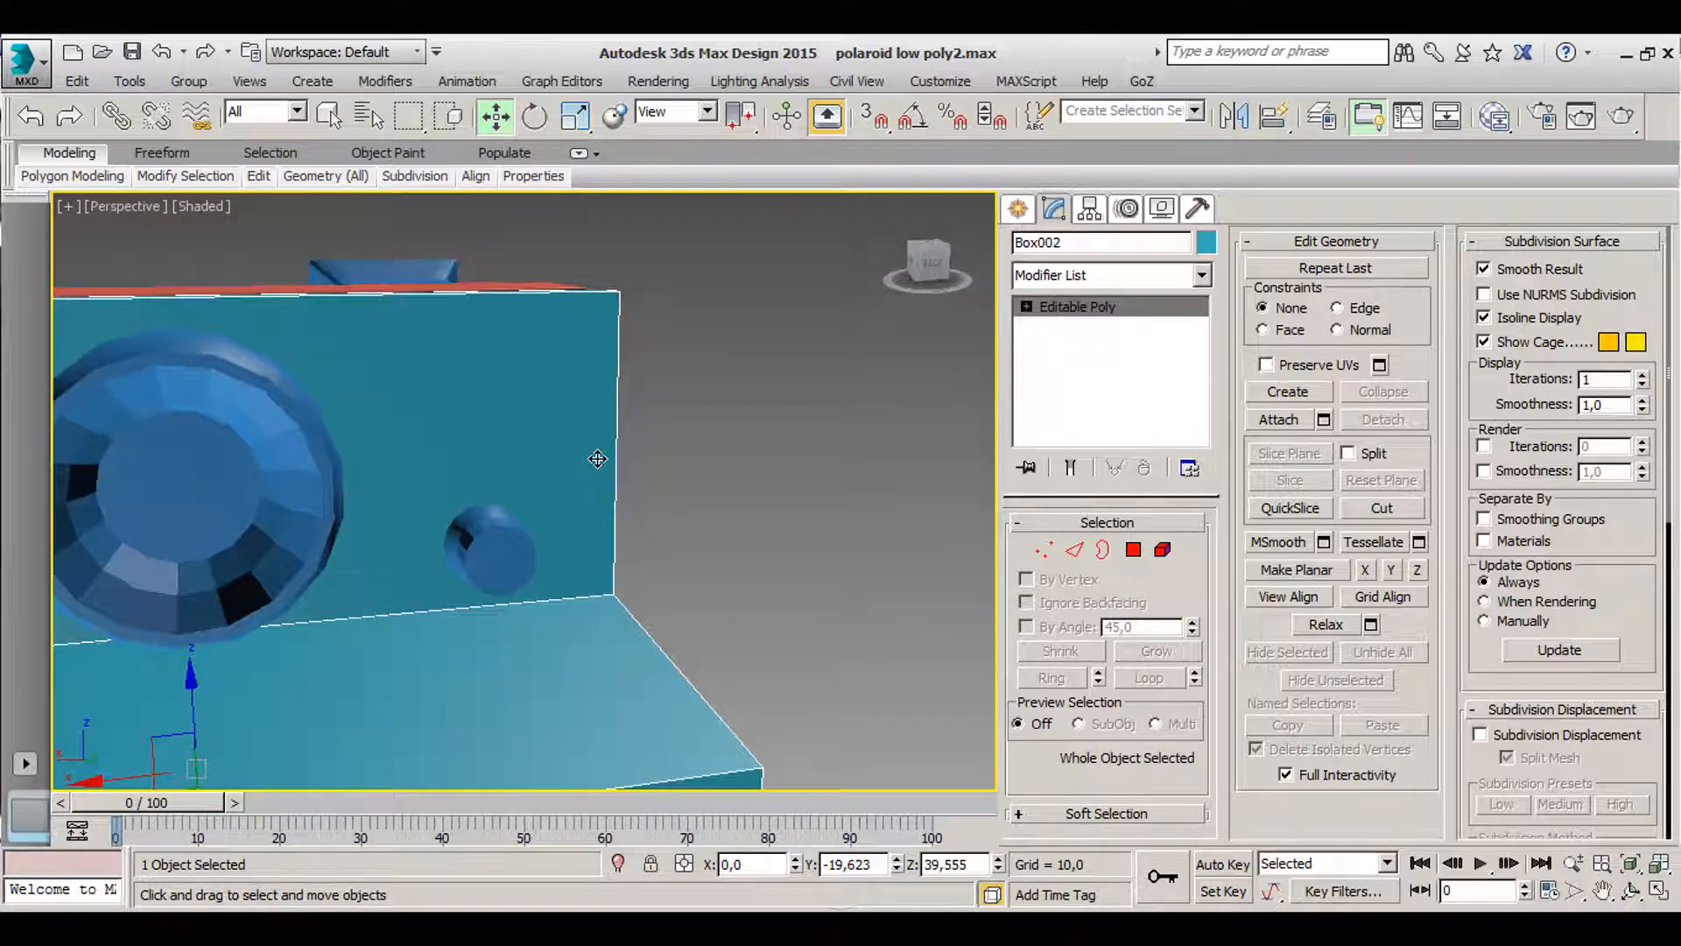
- Add three vertical Swift Loops to the teal front panel, on both sides of the small knob and near the outer edge, guided by the reference photo
key(alt+s)
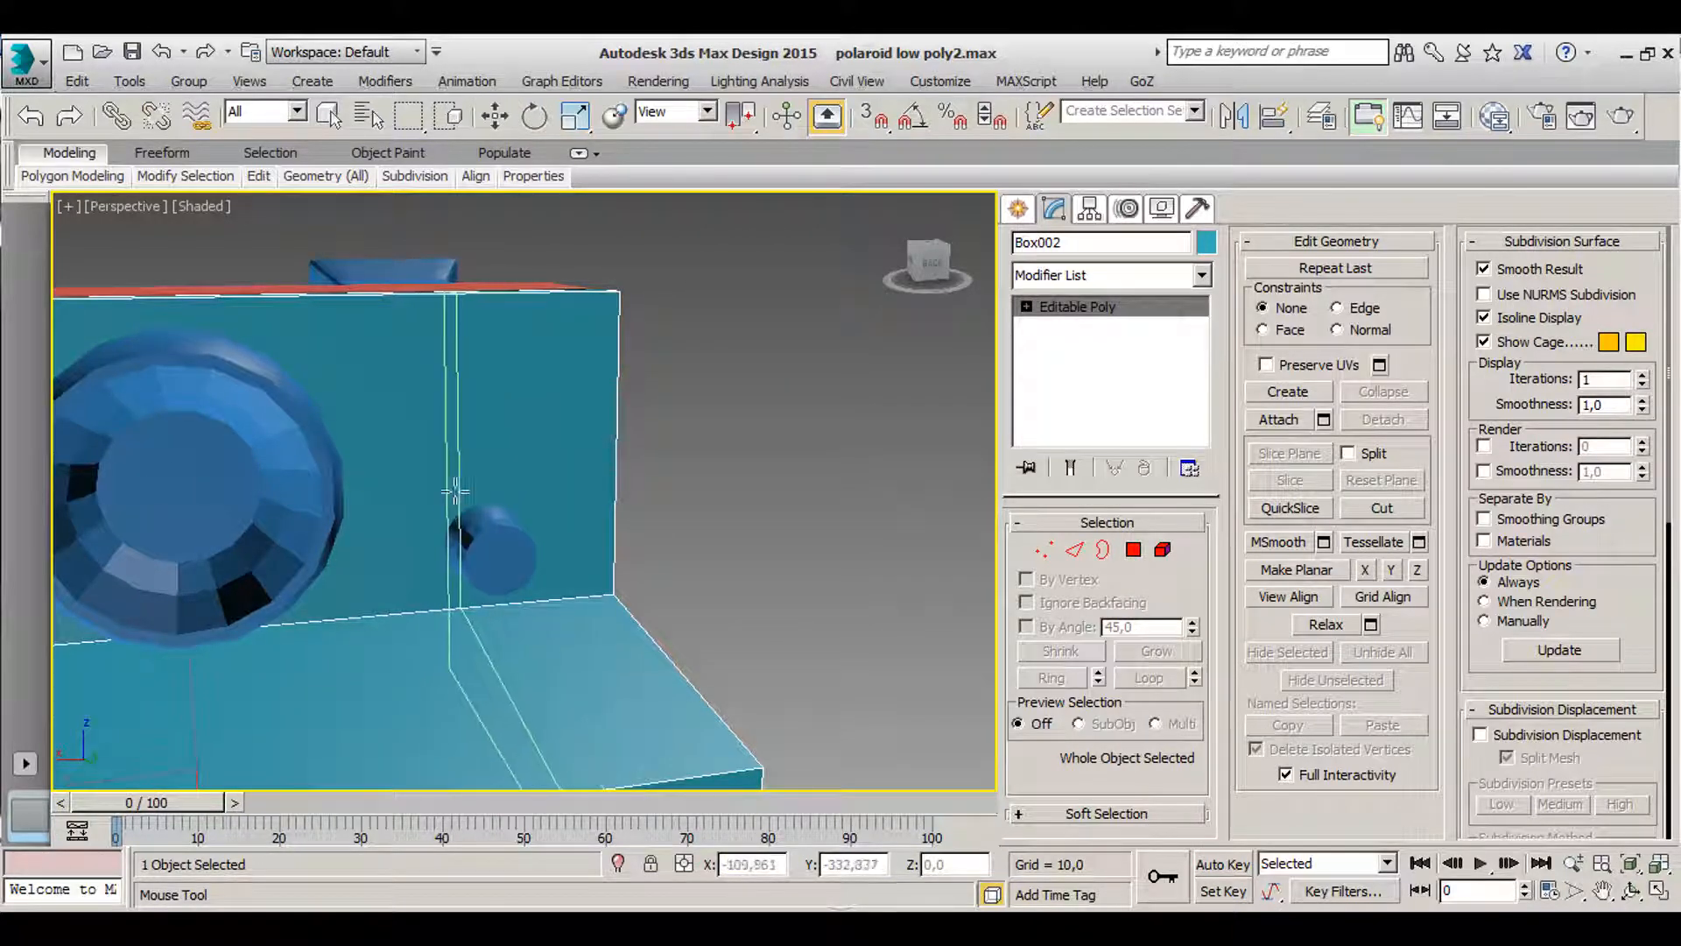
scroll(451, 464, up, 4)
scroll(429, 604, up, 2)
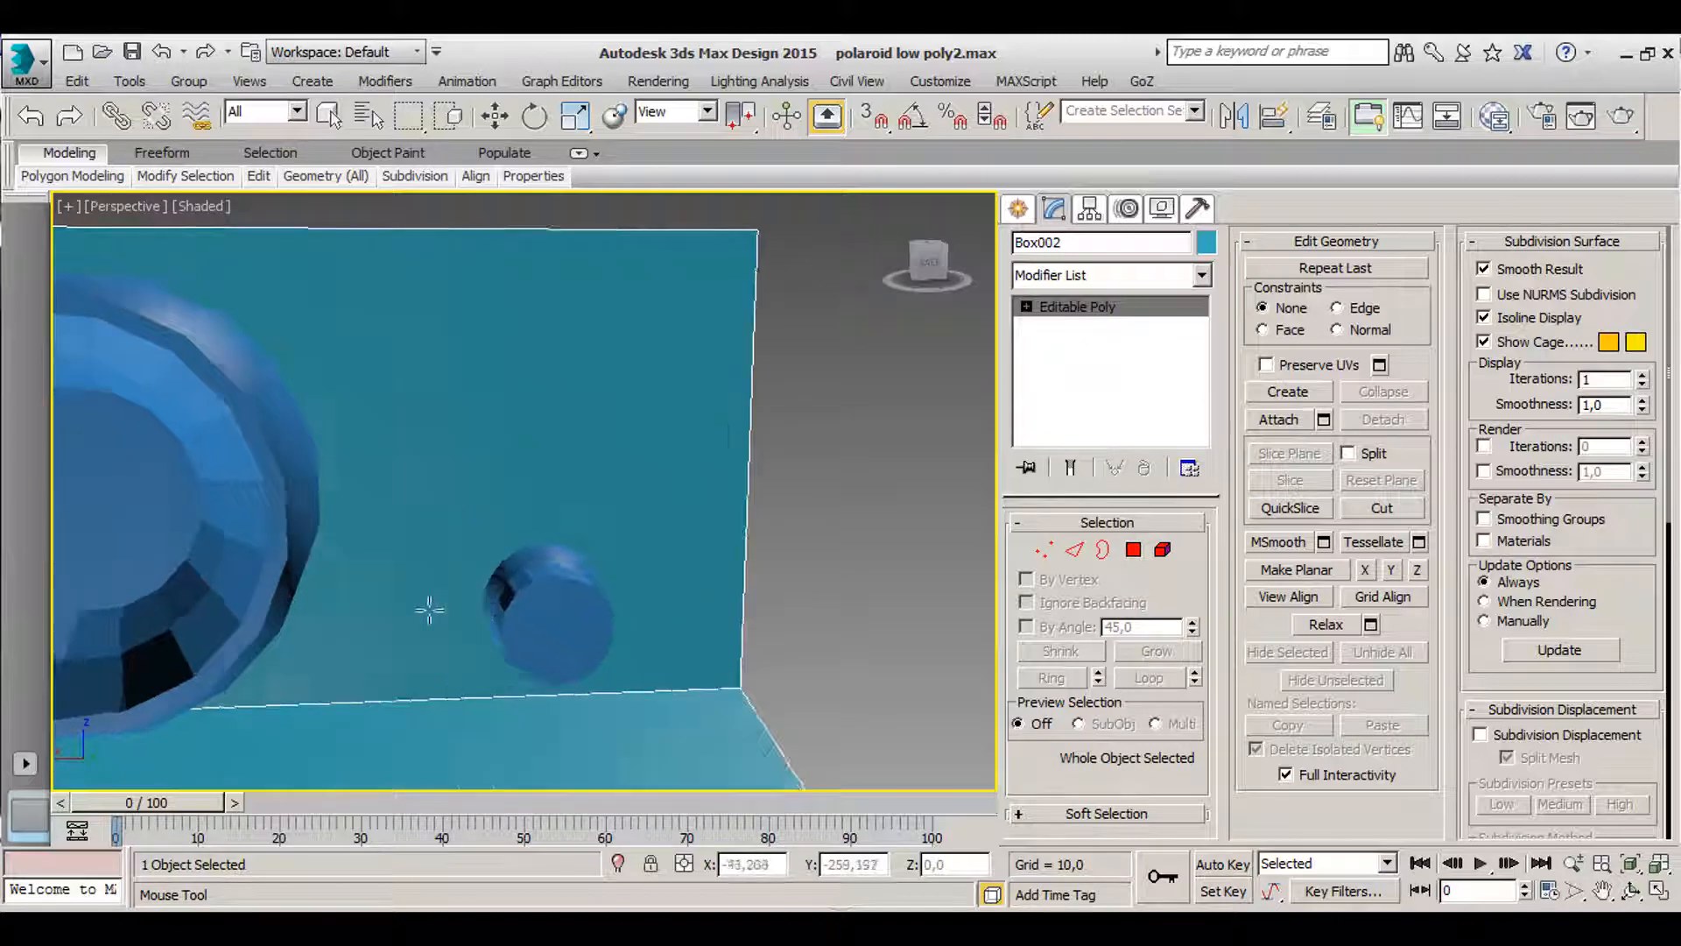
scroll(429, 610, up, 1)
alt+middle_drag(491, 616, 549, 554)
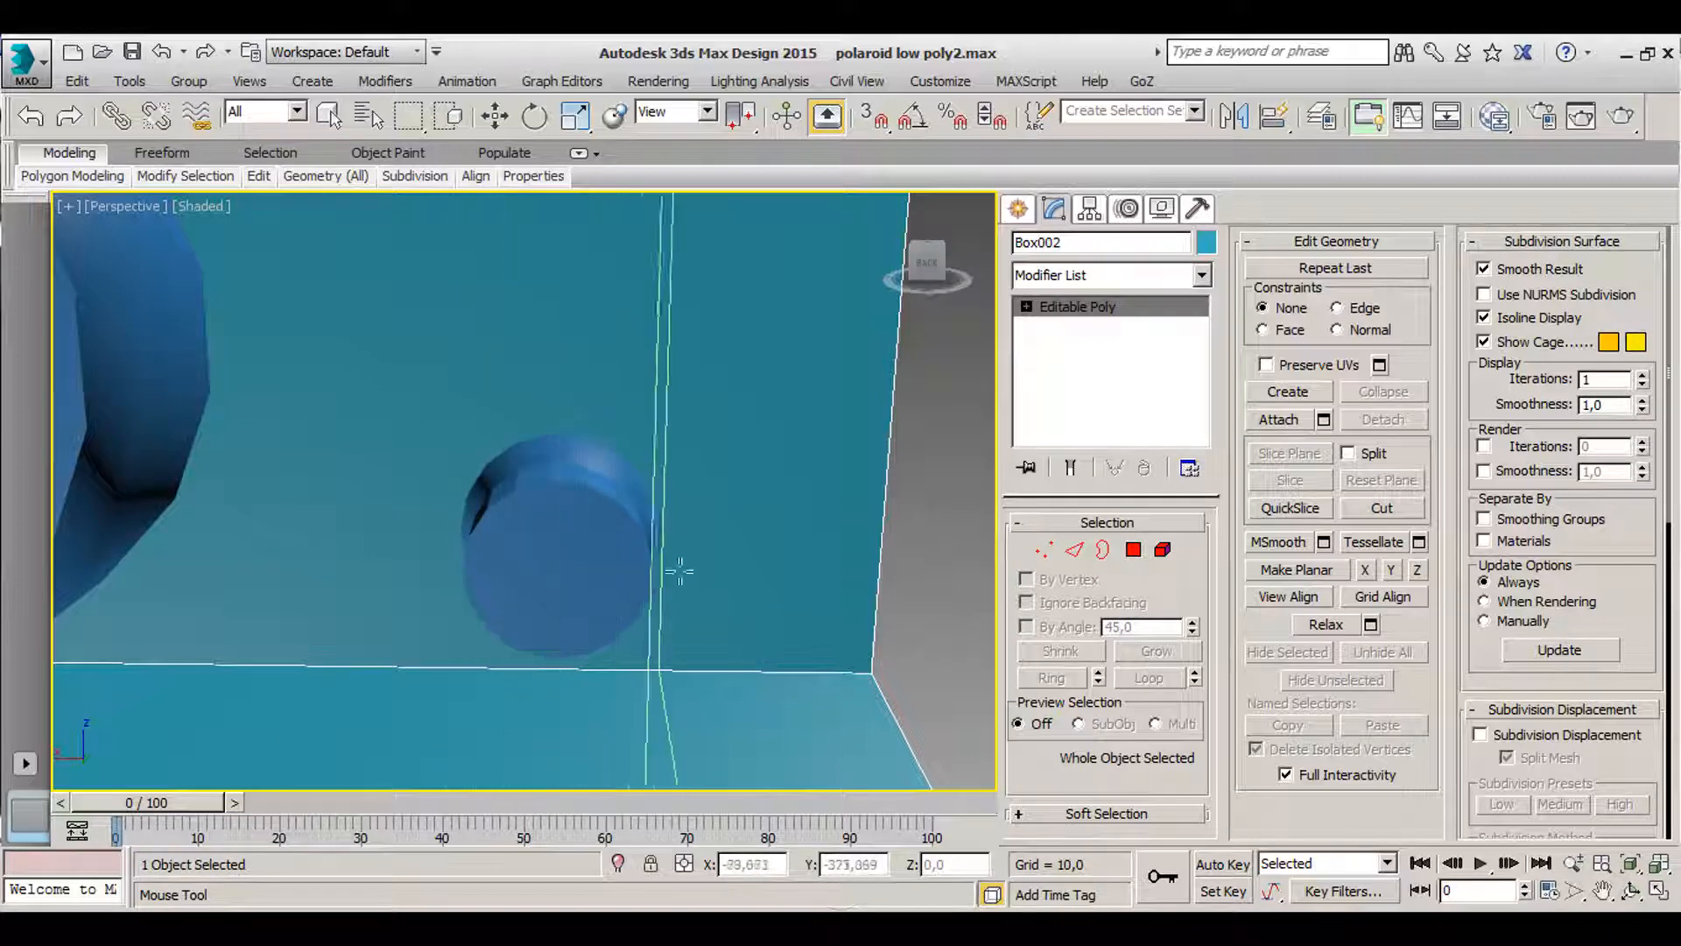
scroll(412, 376, down, 3)
middle_drag(412, 376, 438, 514)
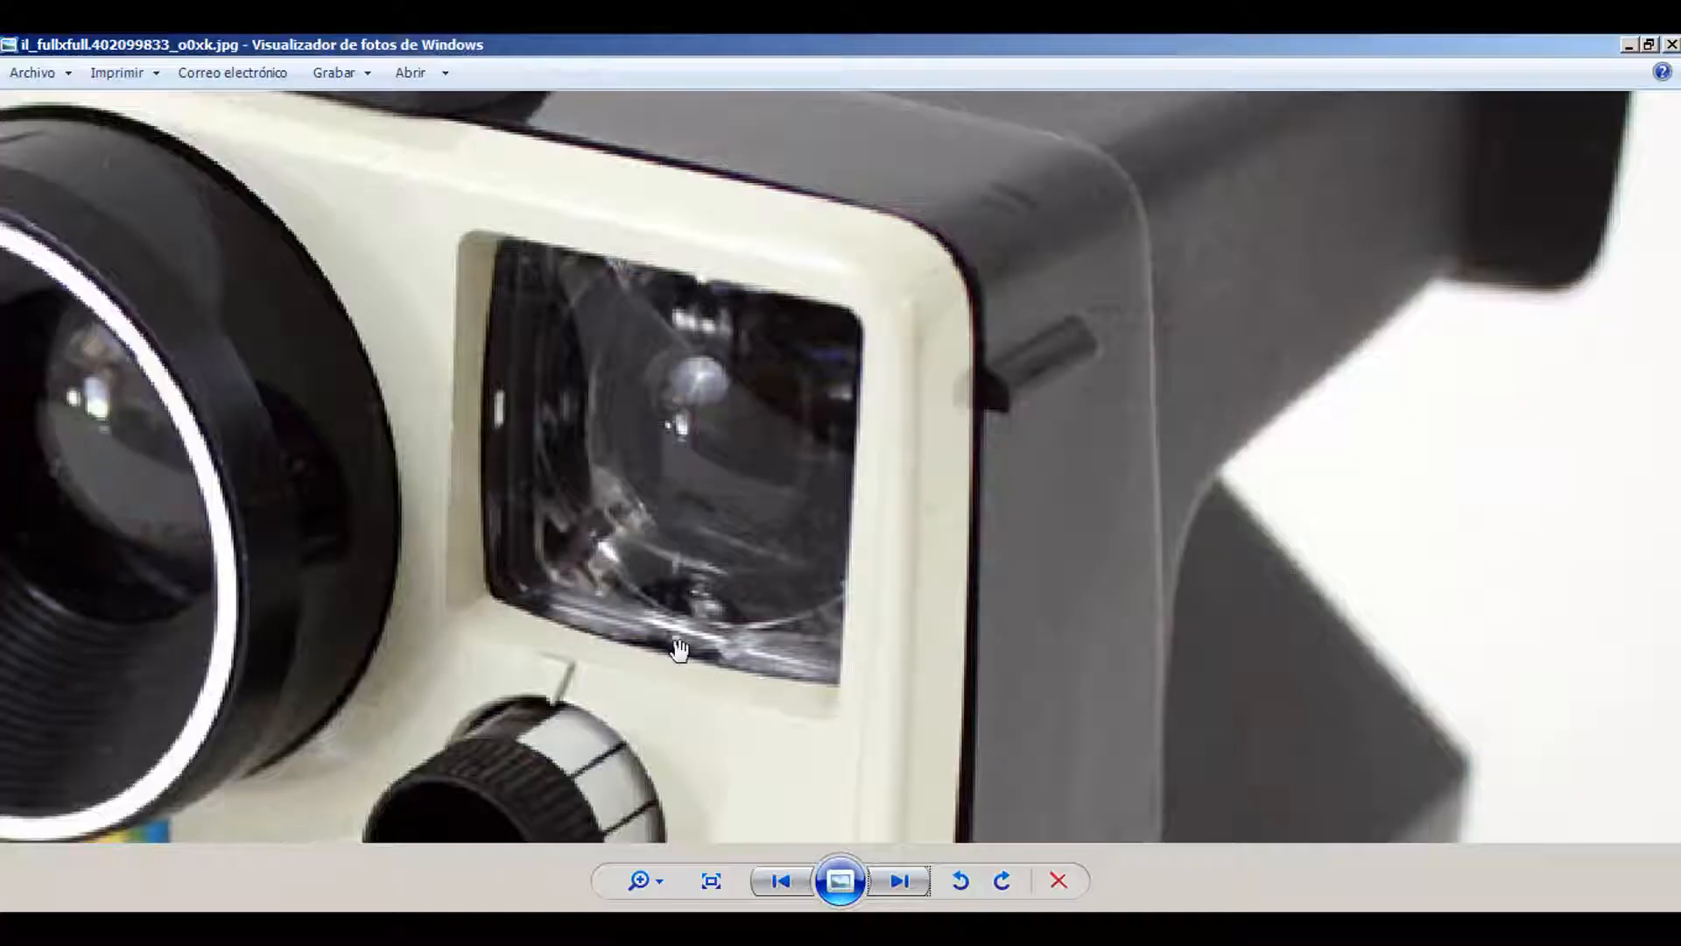
drag(554, 674, 713, 468)
drag(604, 277, 613, 478)
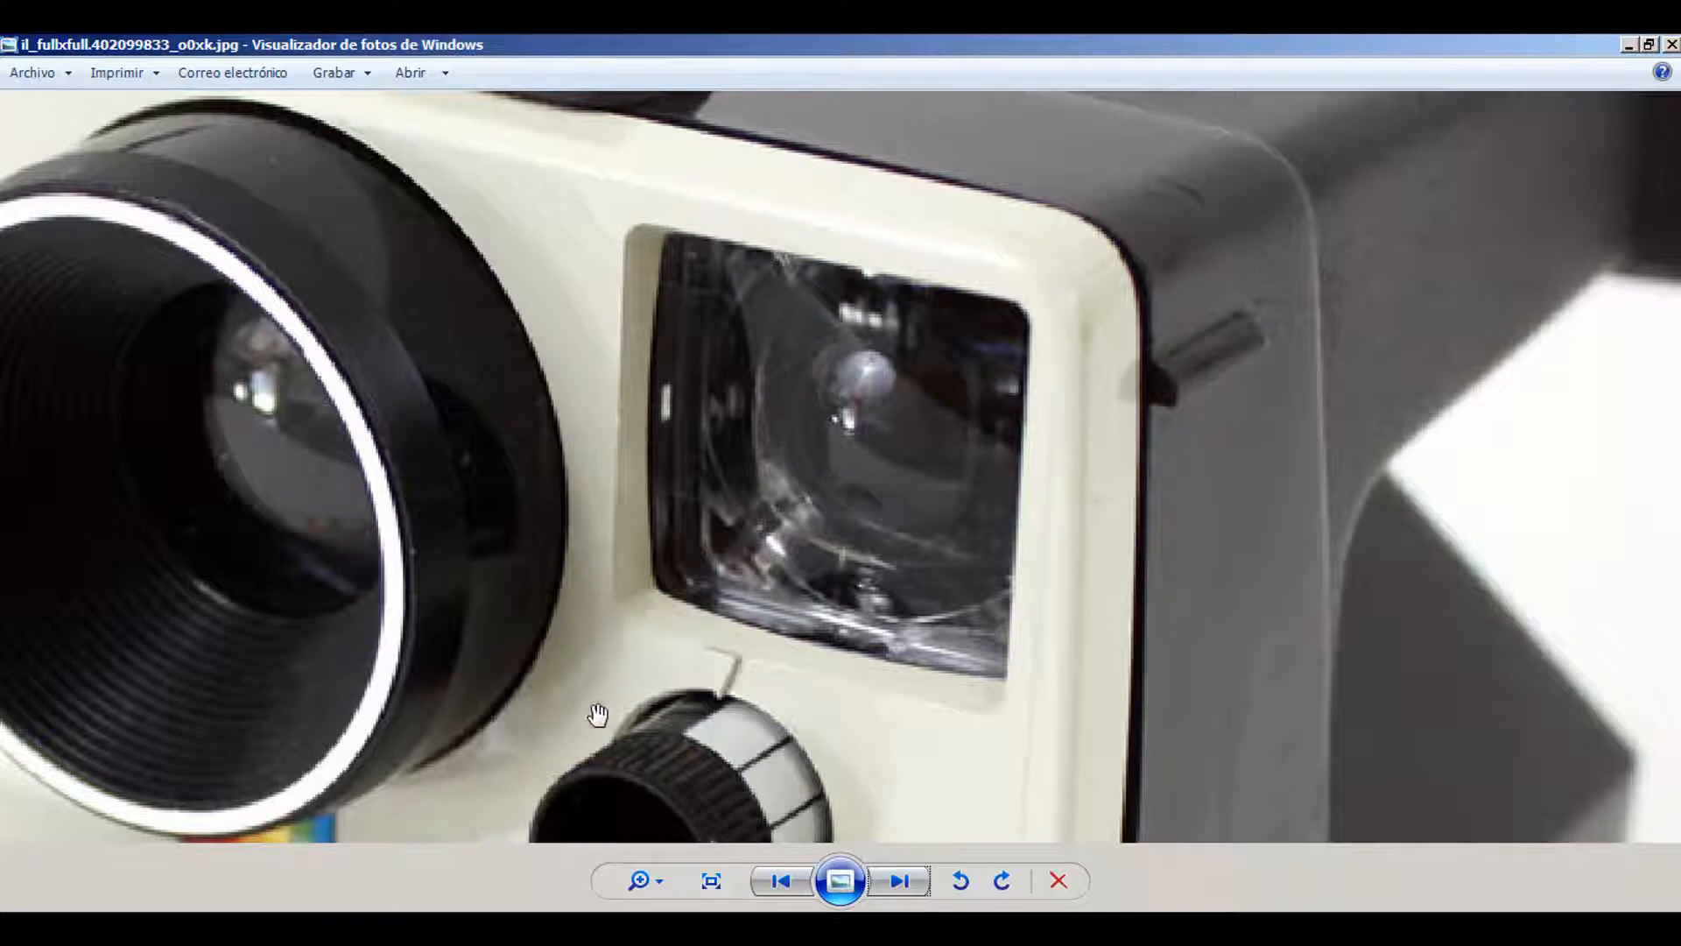
drag(598, 819, 620, 680)
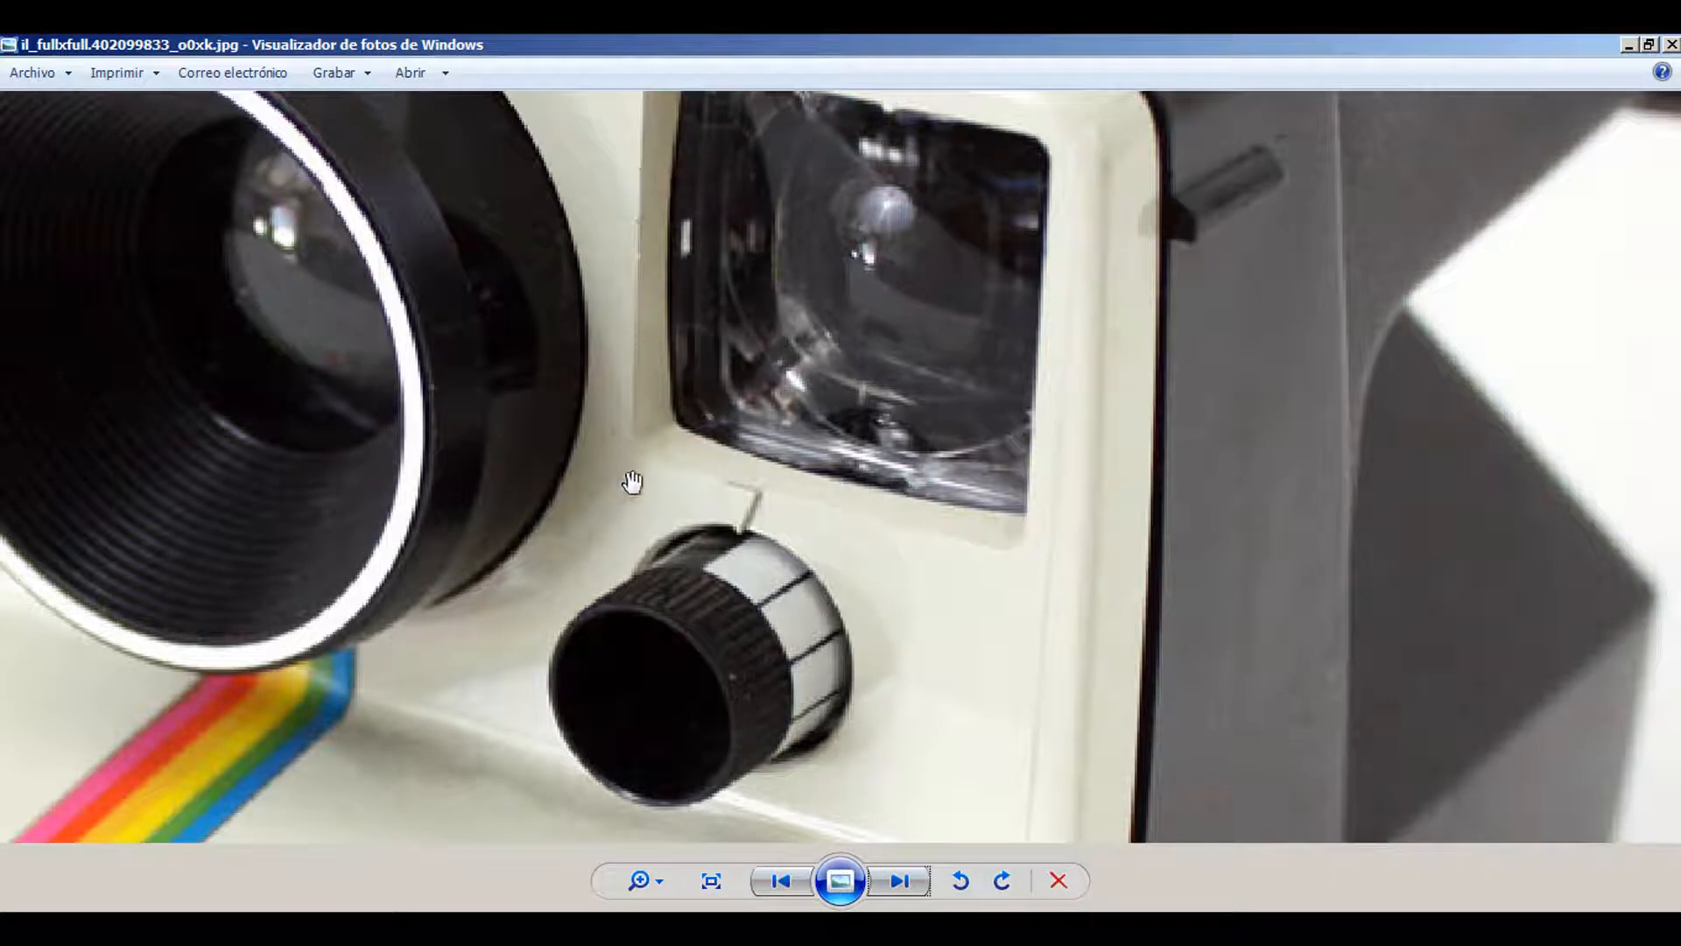
click(1622, 46)
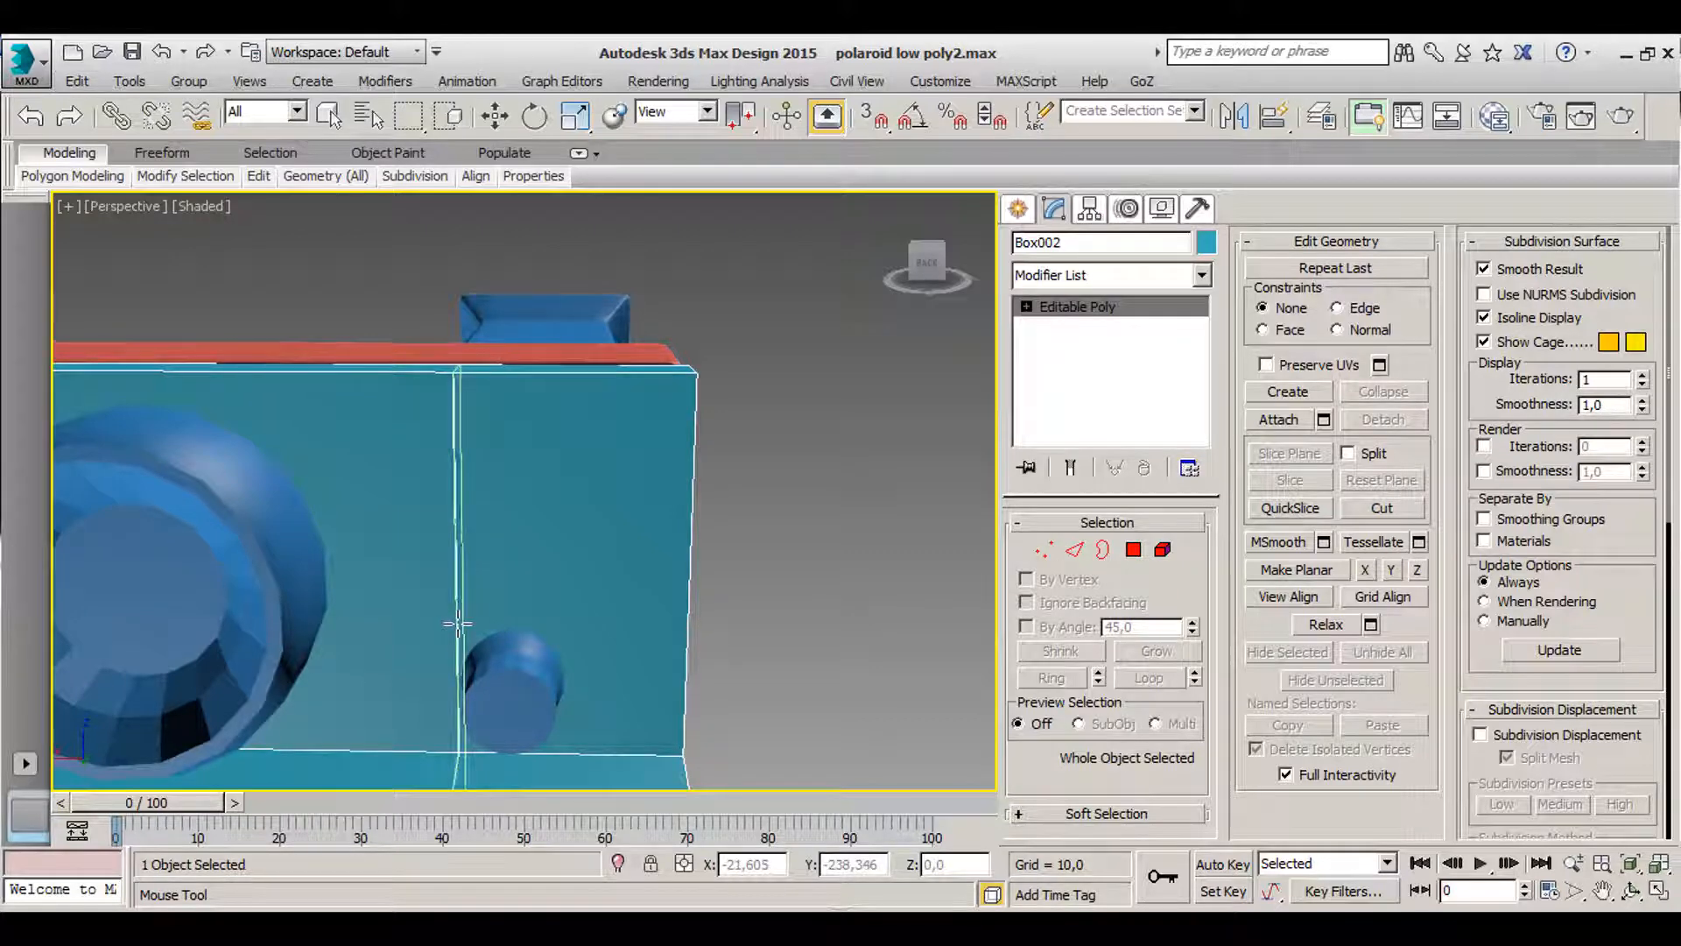
click(457, 623)
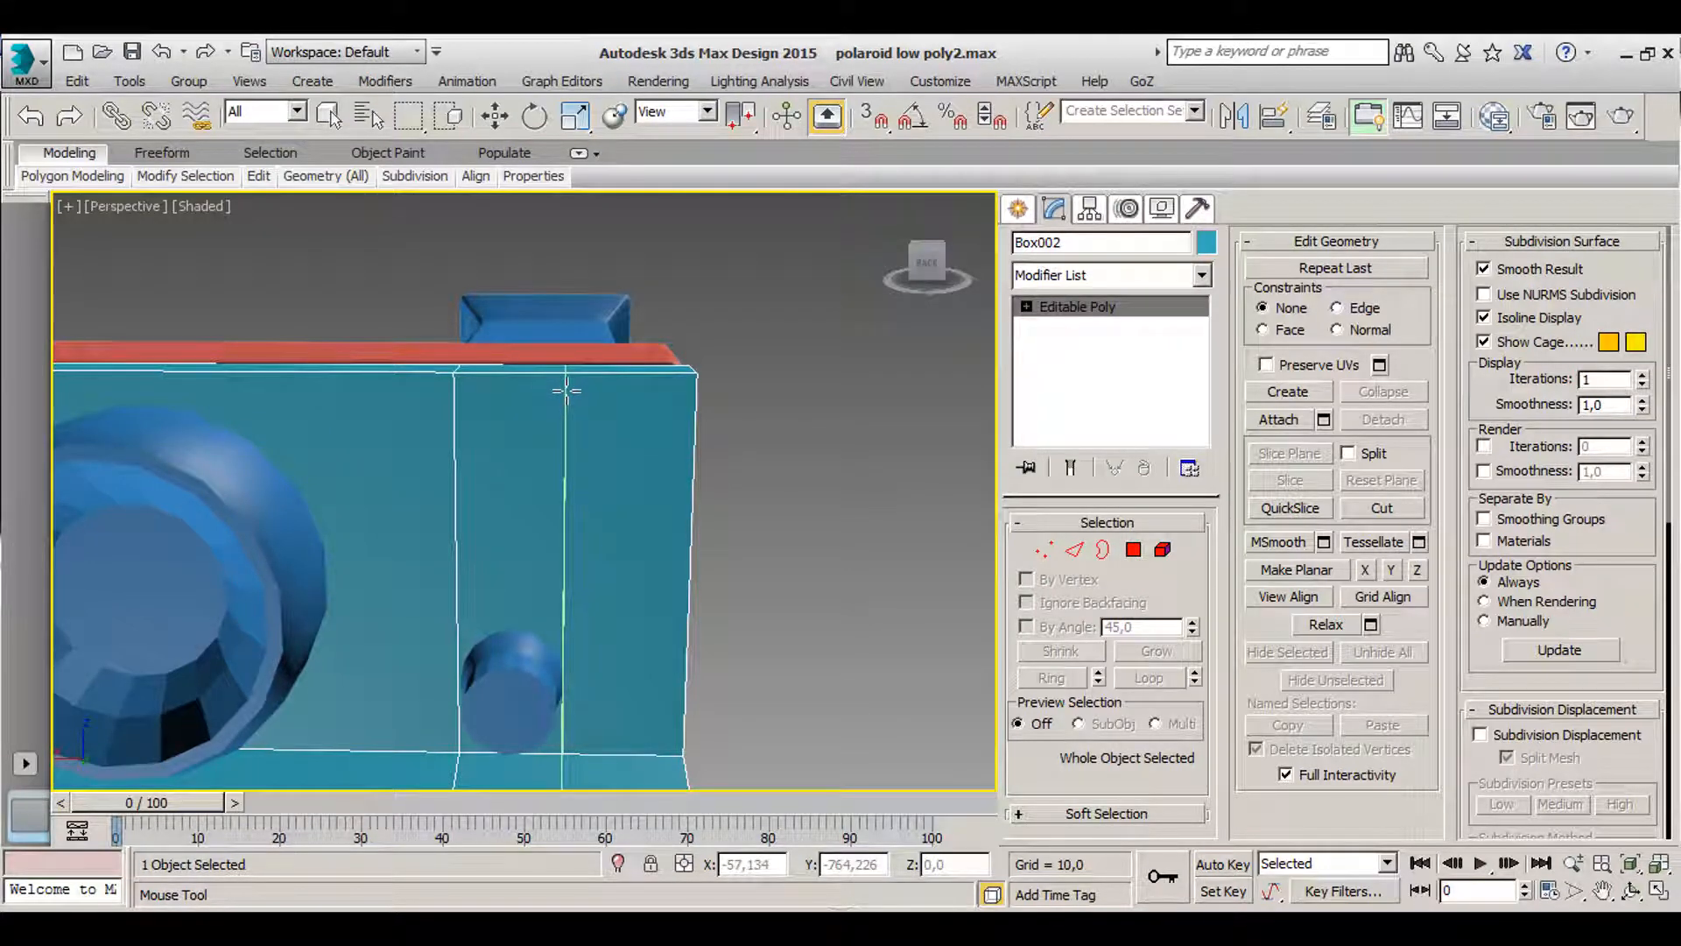
click(566, 390)
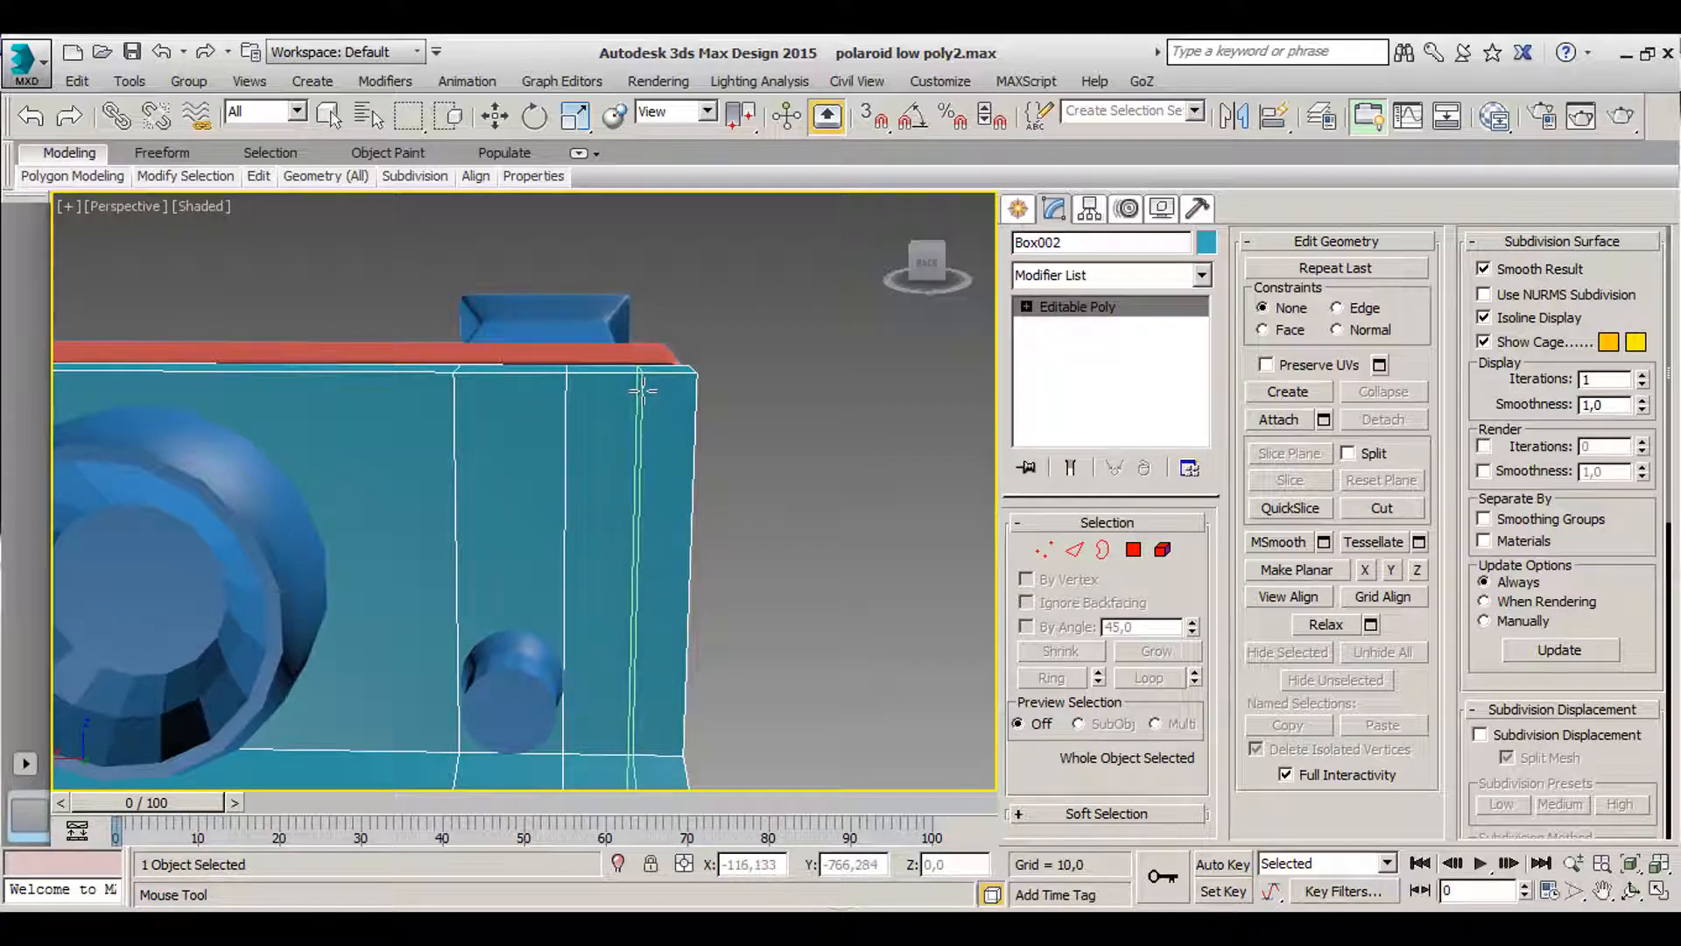
click(644, 392)
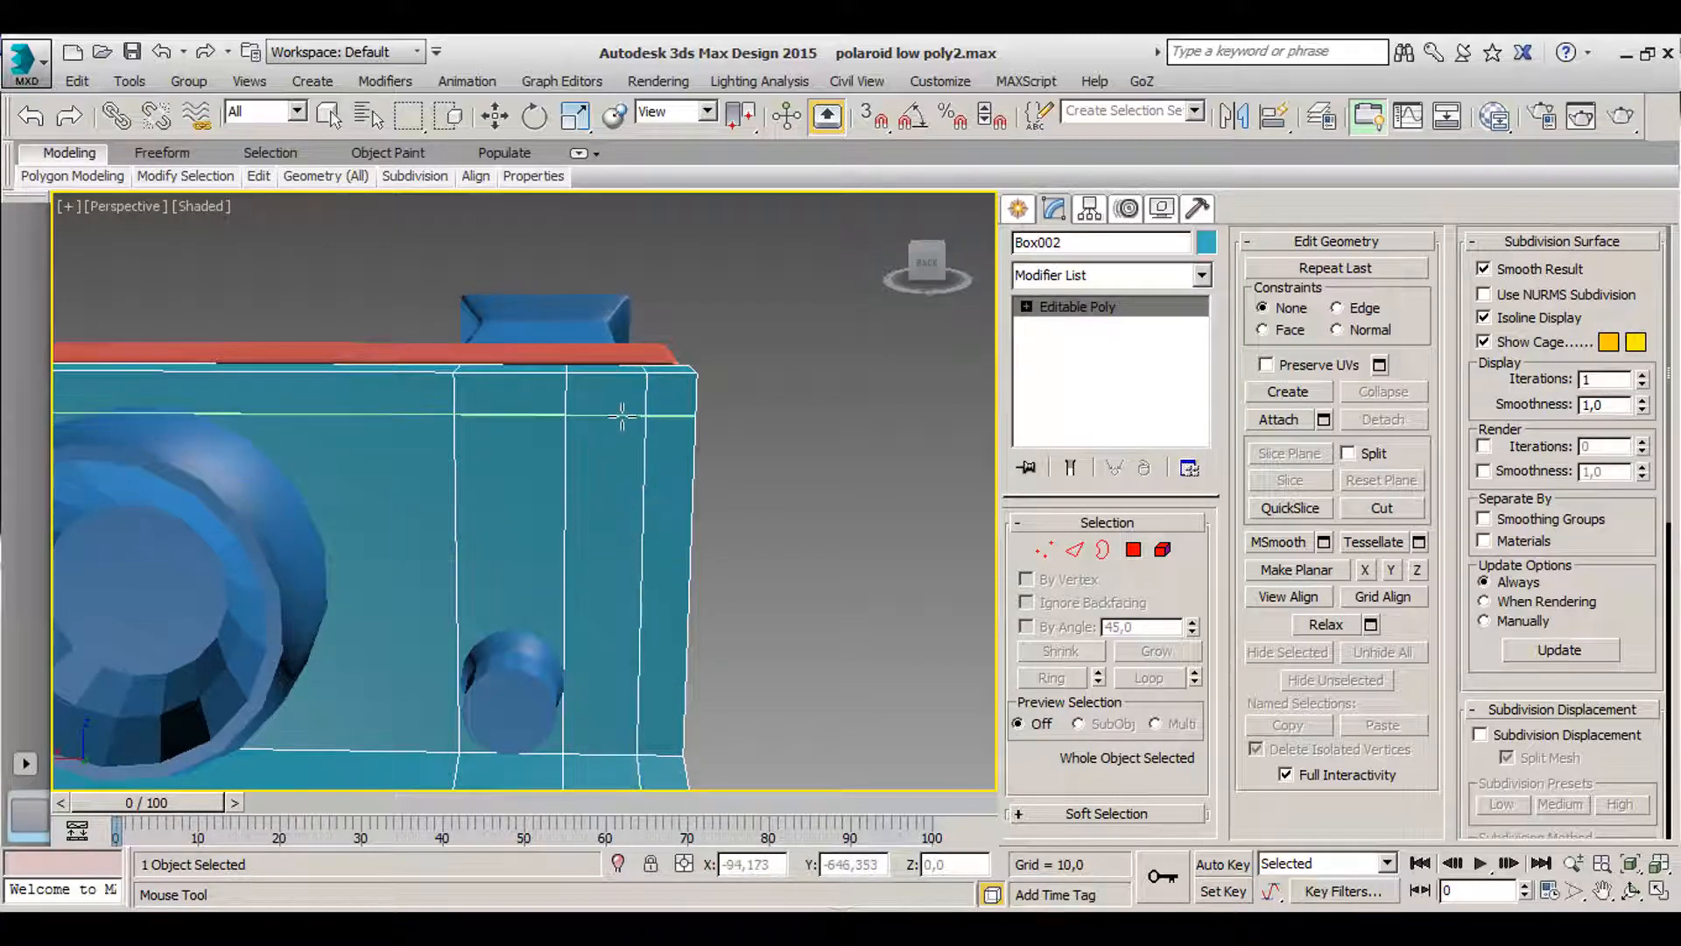
- Add horizontal Swift Loops near the front panel's top edge and partway down to frame the window shown in the reference photo
key(alt+Tab)
drag(973, 565, 942, 799)
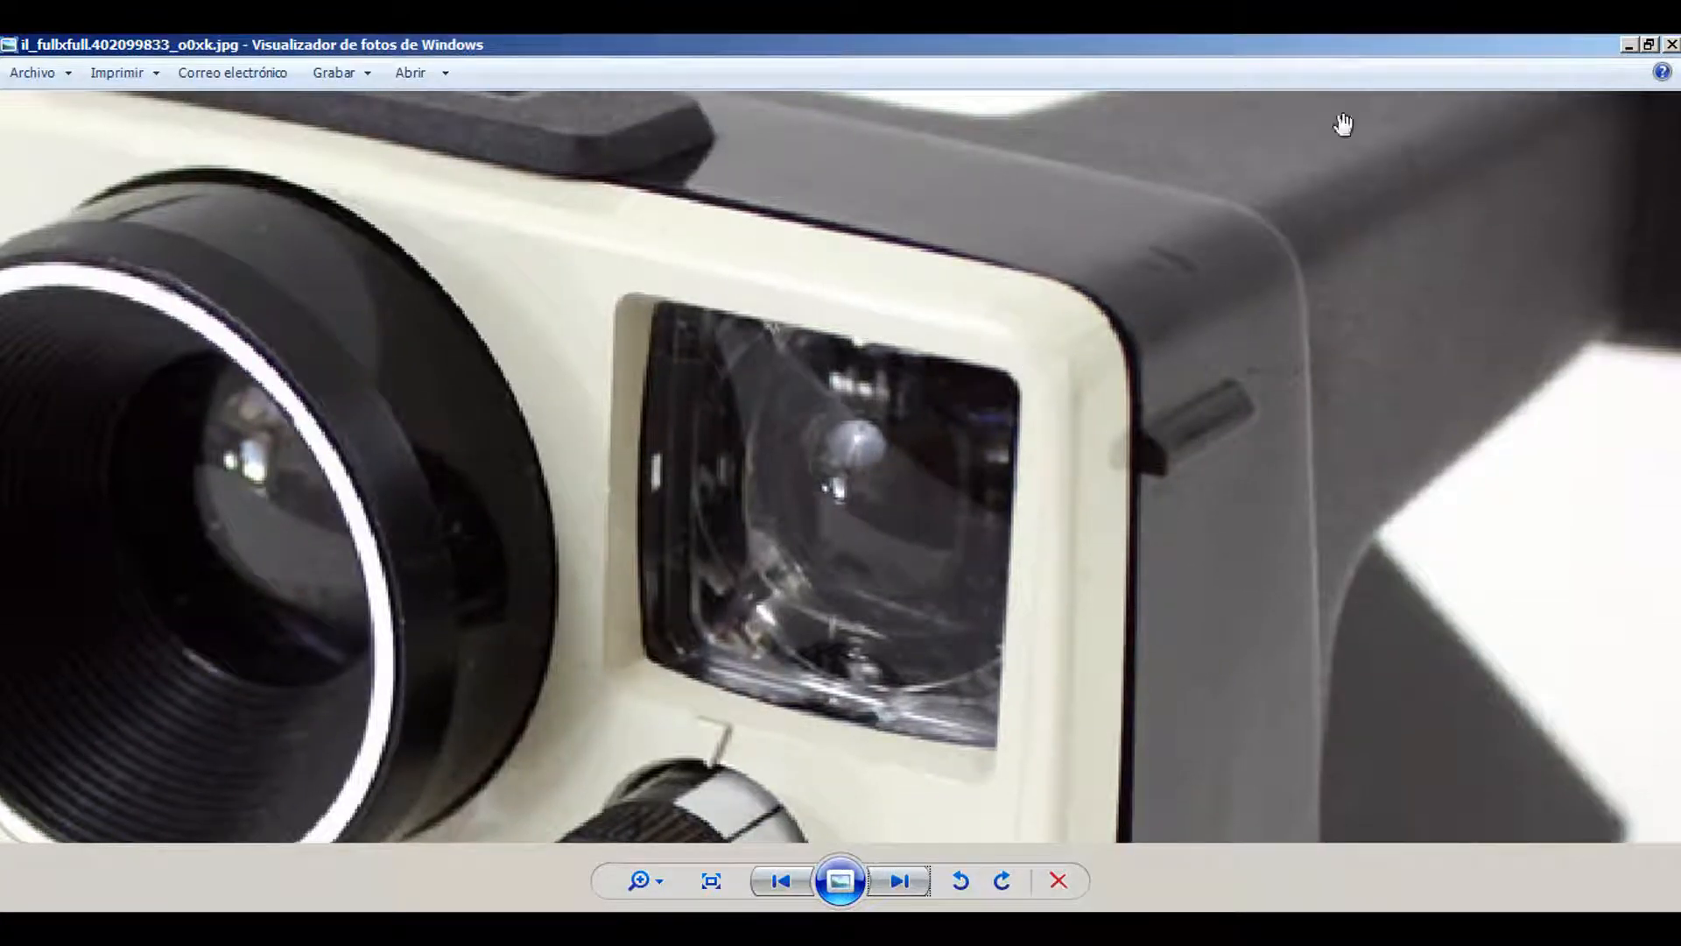
click(1628, 44)
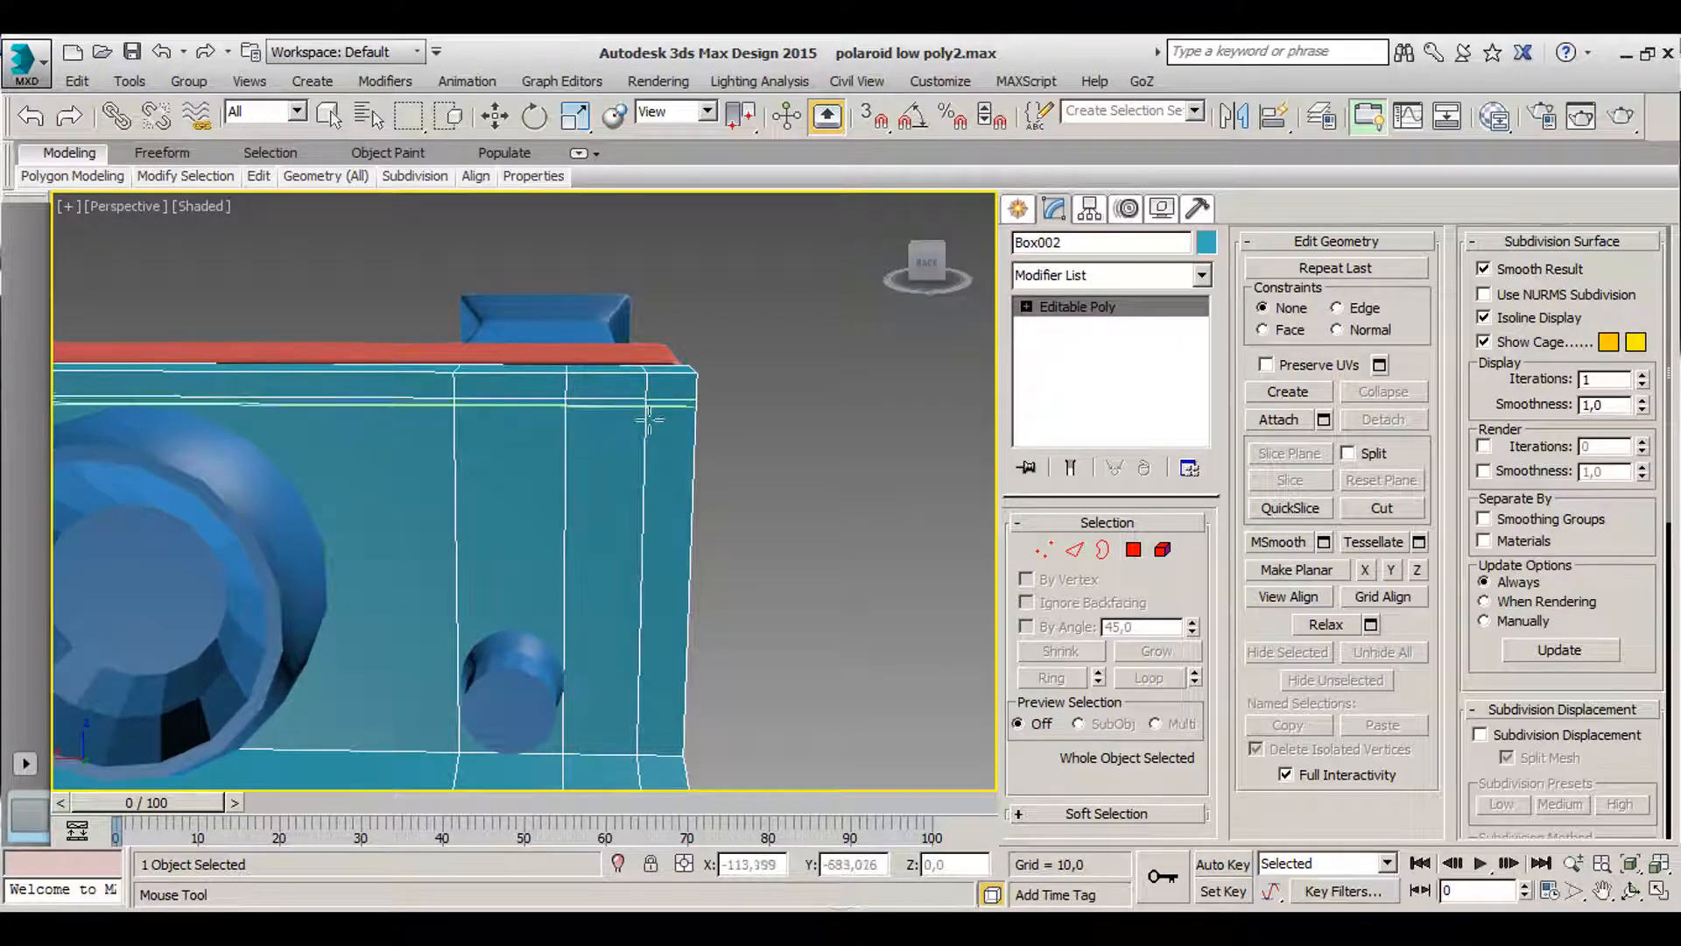
click(648, 545)
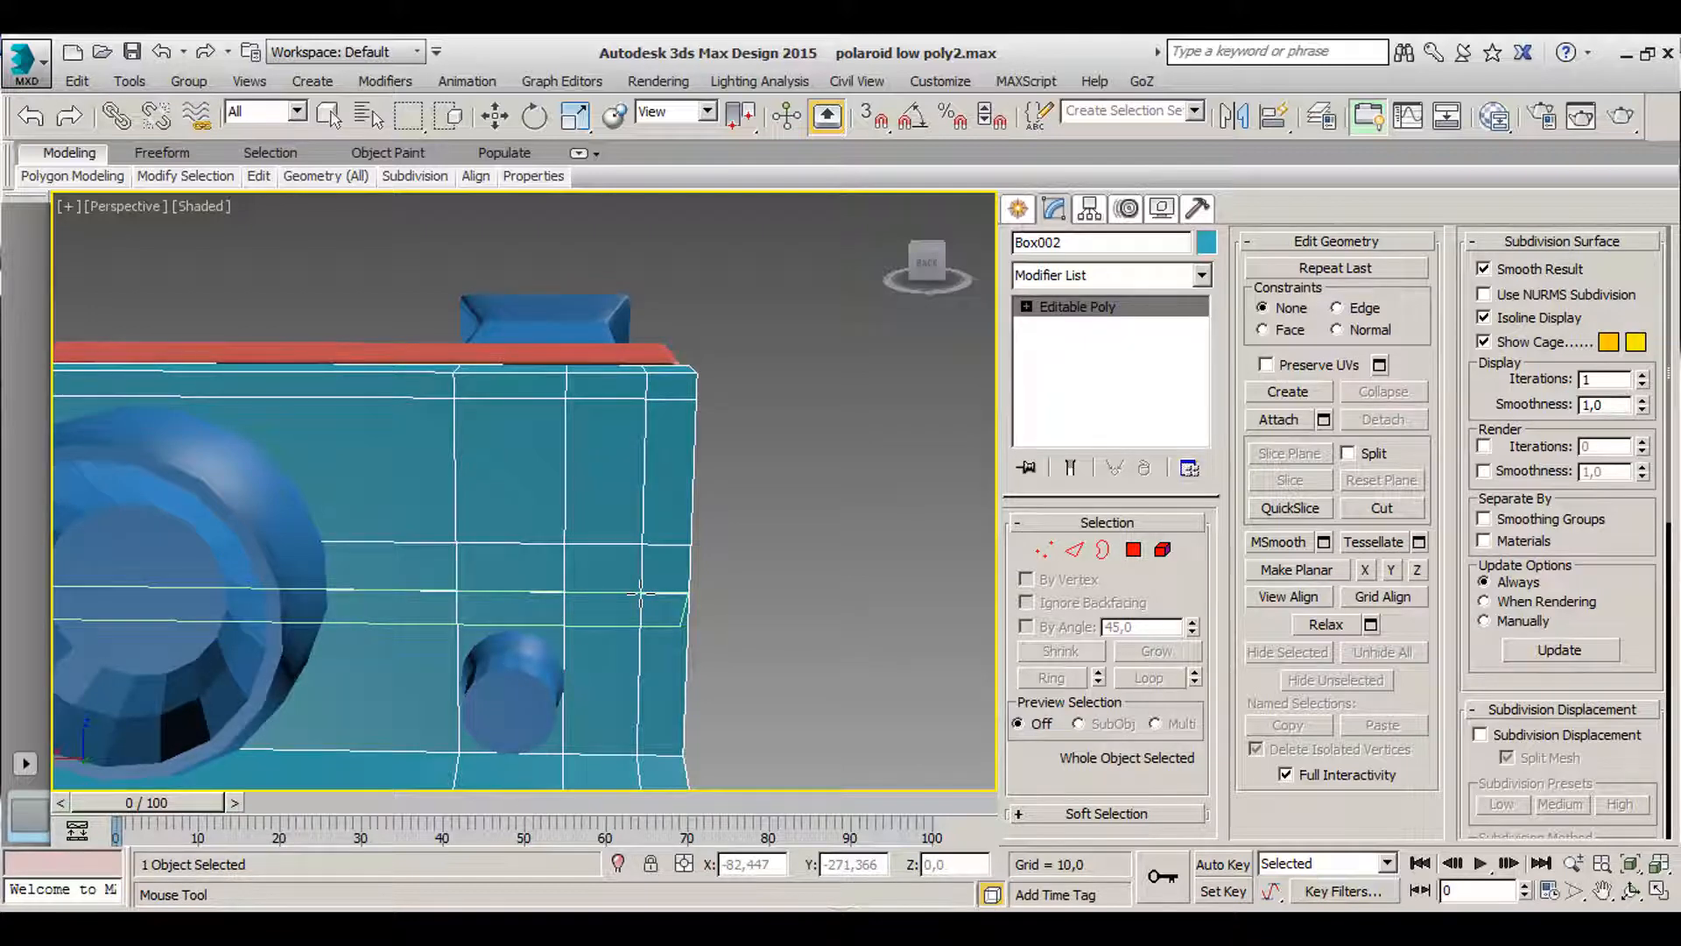
click(642, 598)
- Add horizontal Swift Loops just above and just below the small knob on the teal front panel
alt+middle_drag(615, 612, 461, 368)
scroll(460, 368, up, 2)
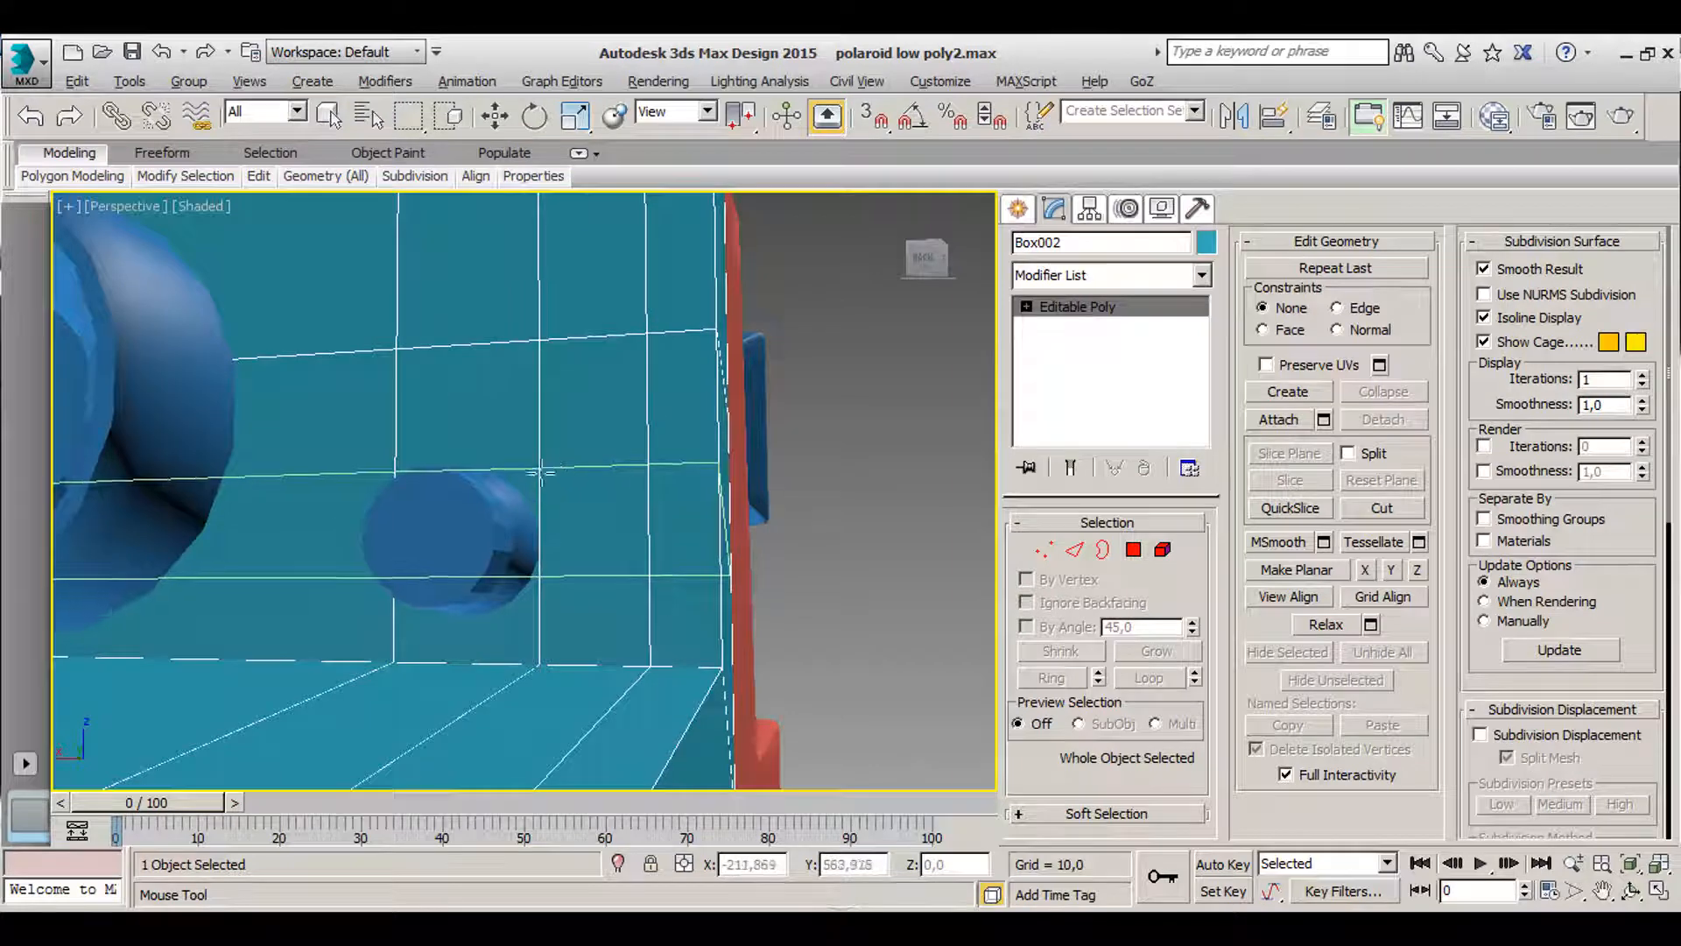
alt+middle_drag(541, 473, 555, 481)
scroll(552, 459, up, 3)
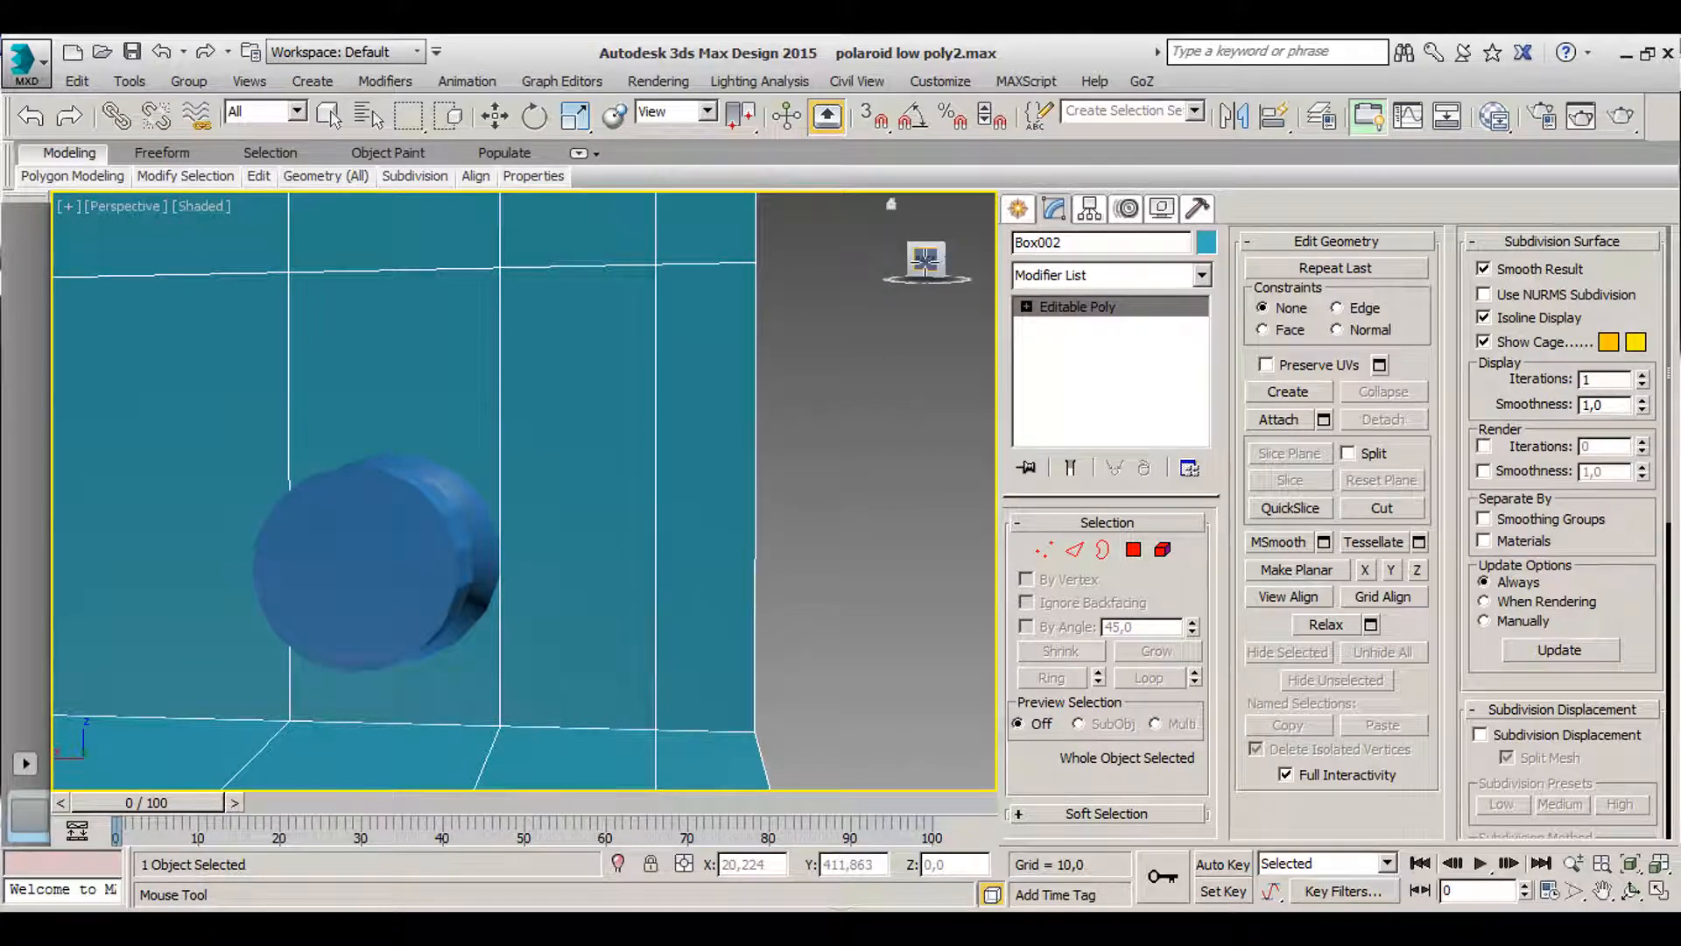
click(925, 259)
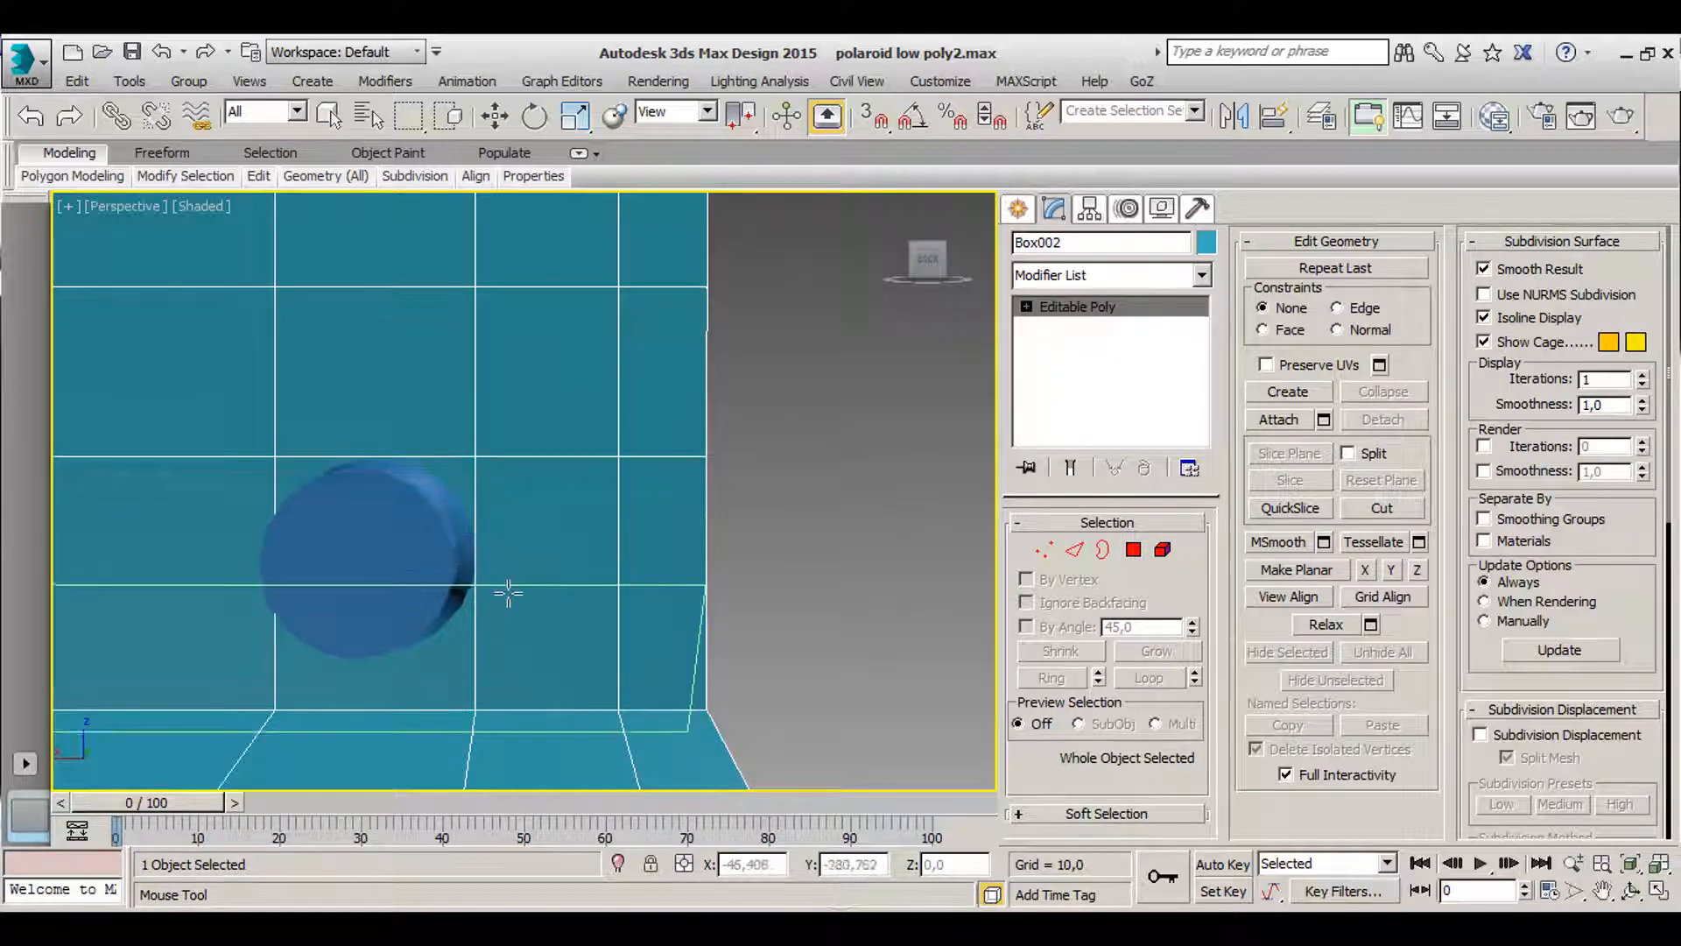
alt+middle_drag(514, 630, 424, 492)
scroll(425, 496, down, 2)
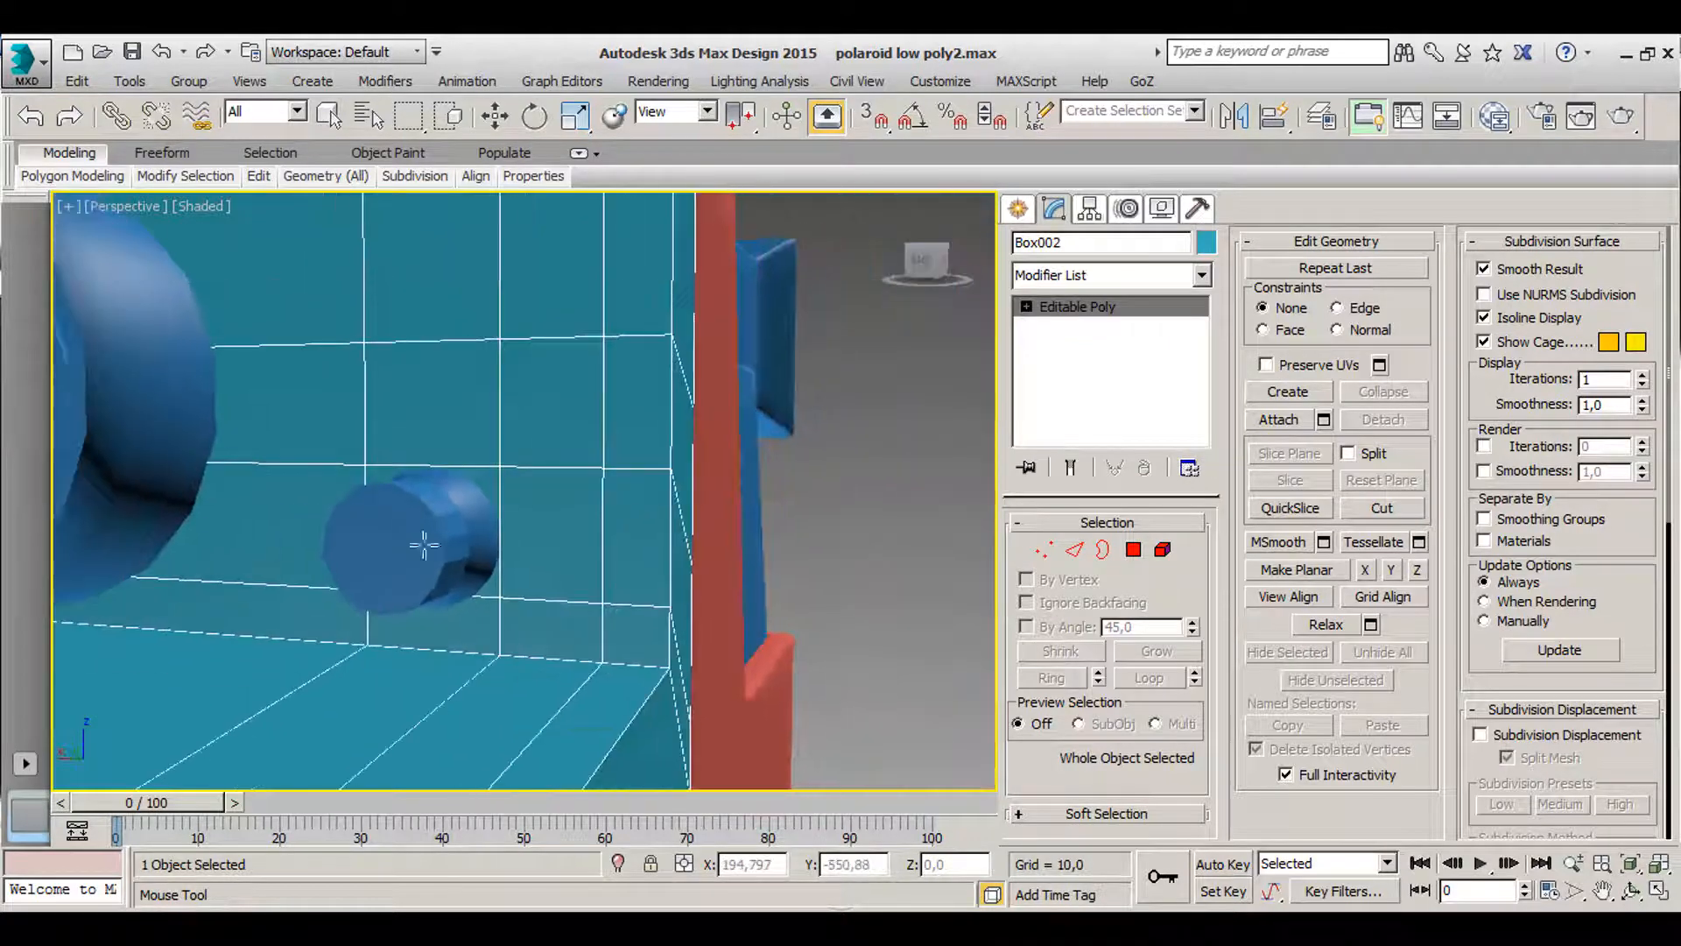
middle_drag(488, 428, 387, 599)
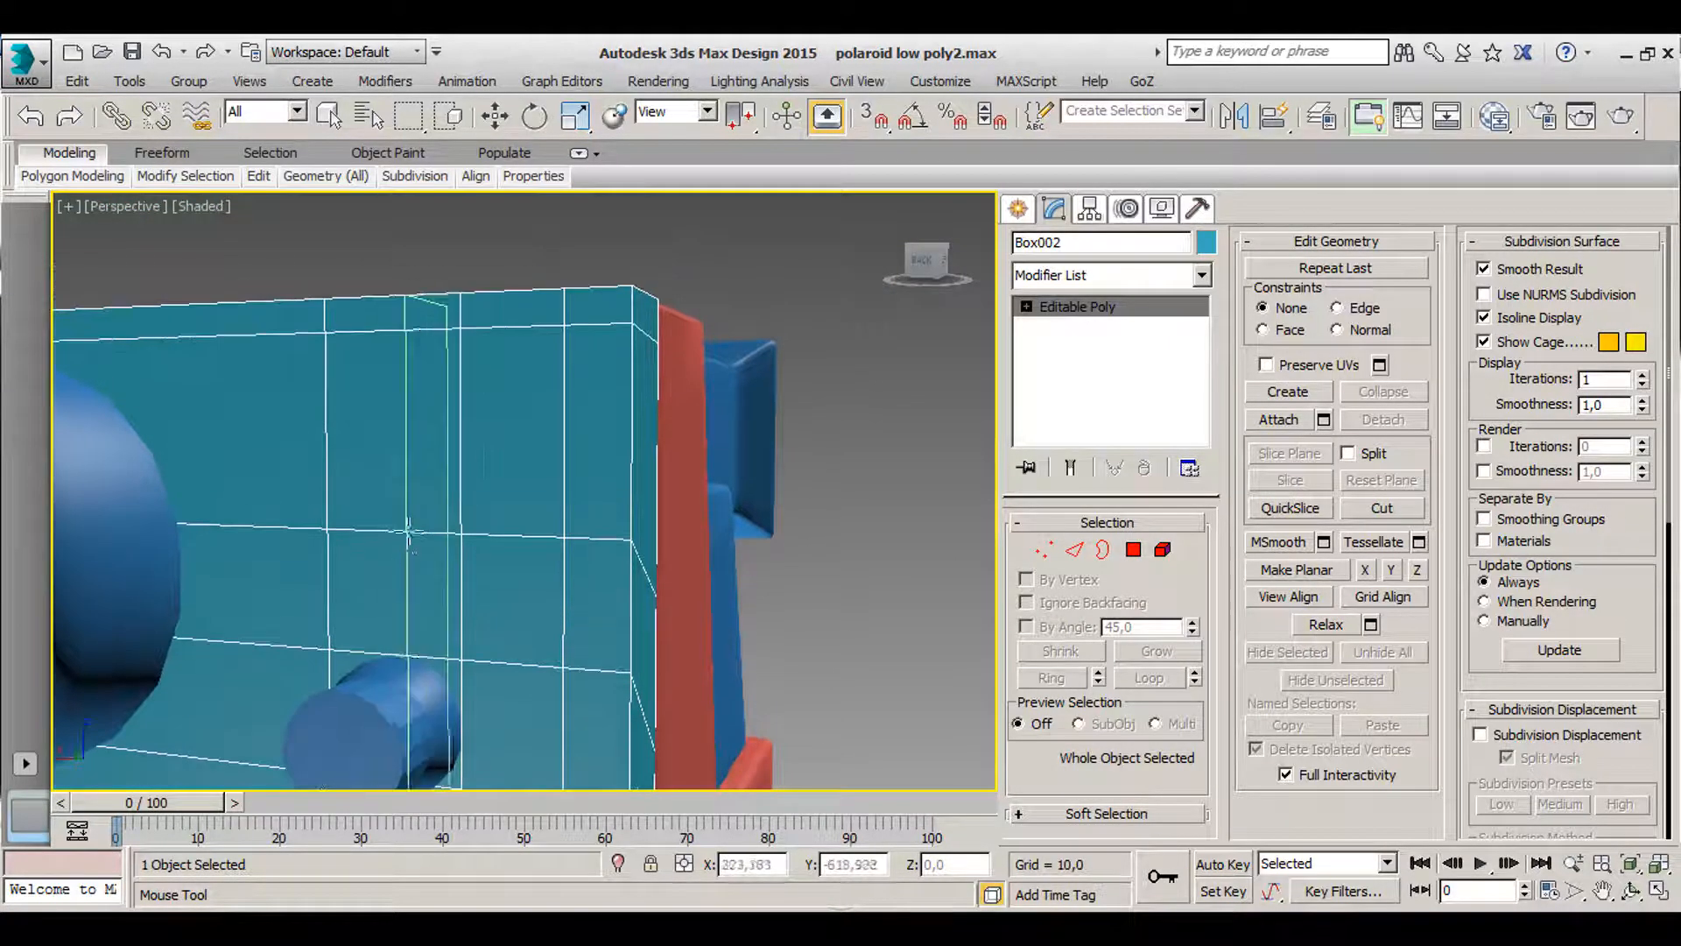
- Select the two large polygons above the small knob that outline the window area on the teal front panel
key(w)
key(4)
click(401, 439)
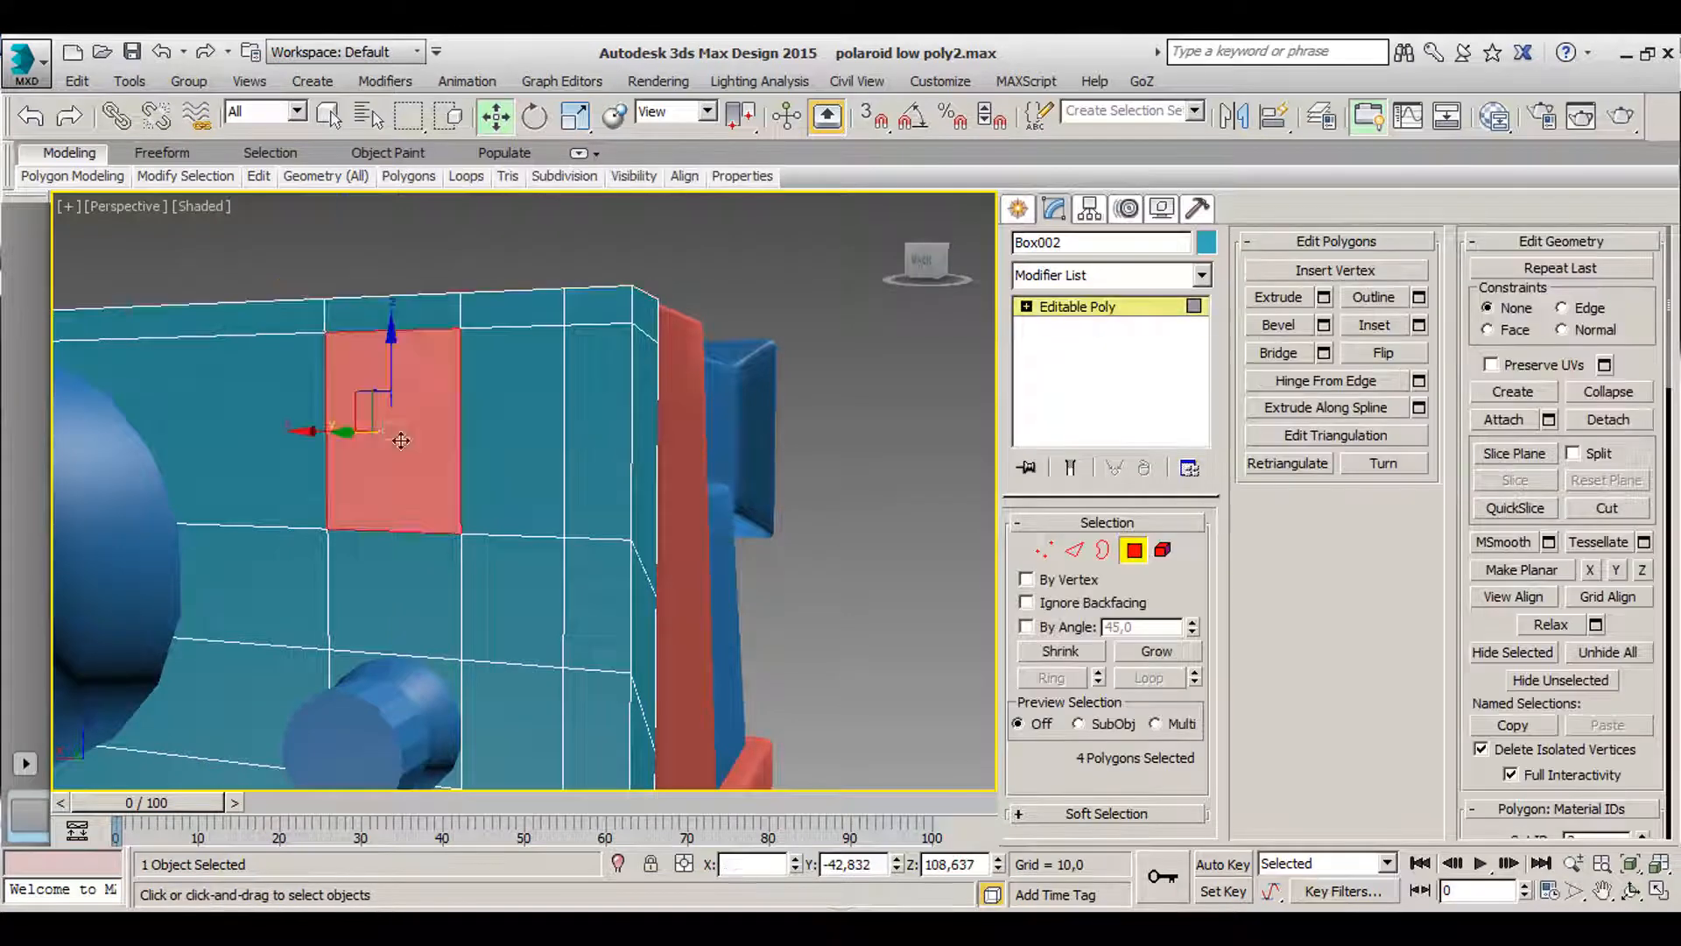
ctrl+click(514, 447)
scroll(490, 442, down, 2)
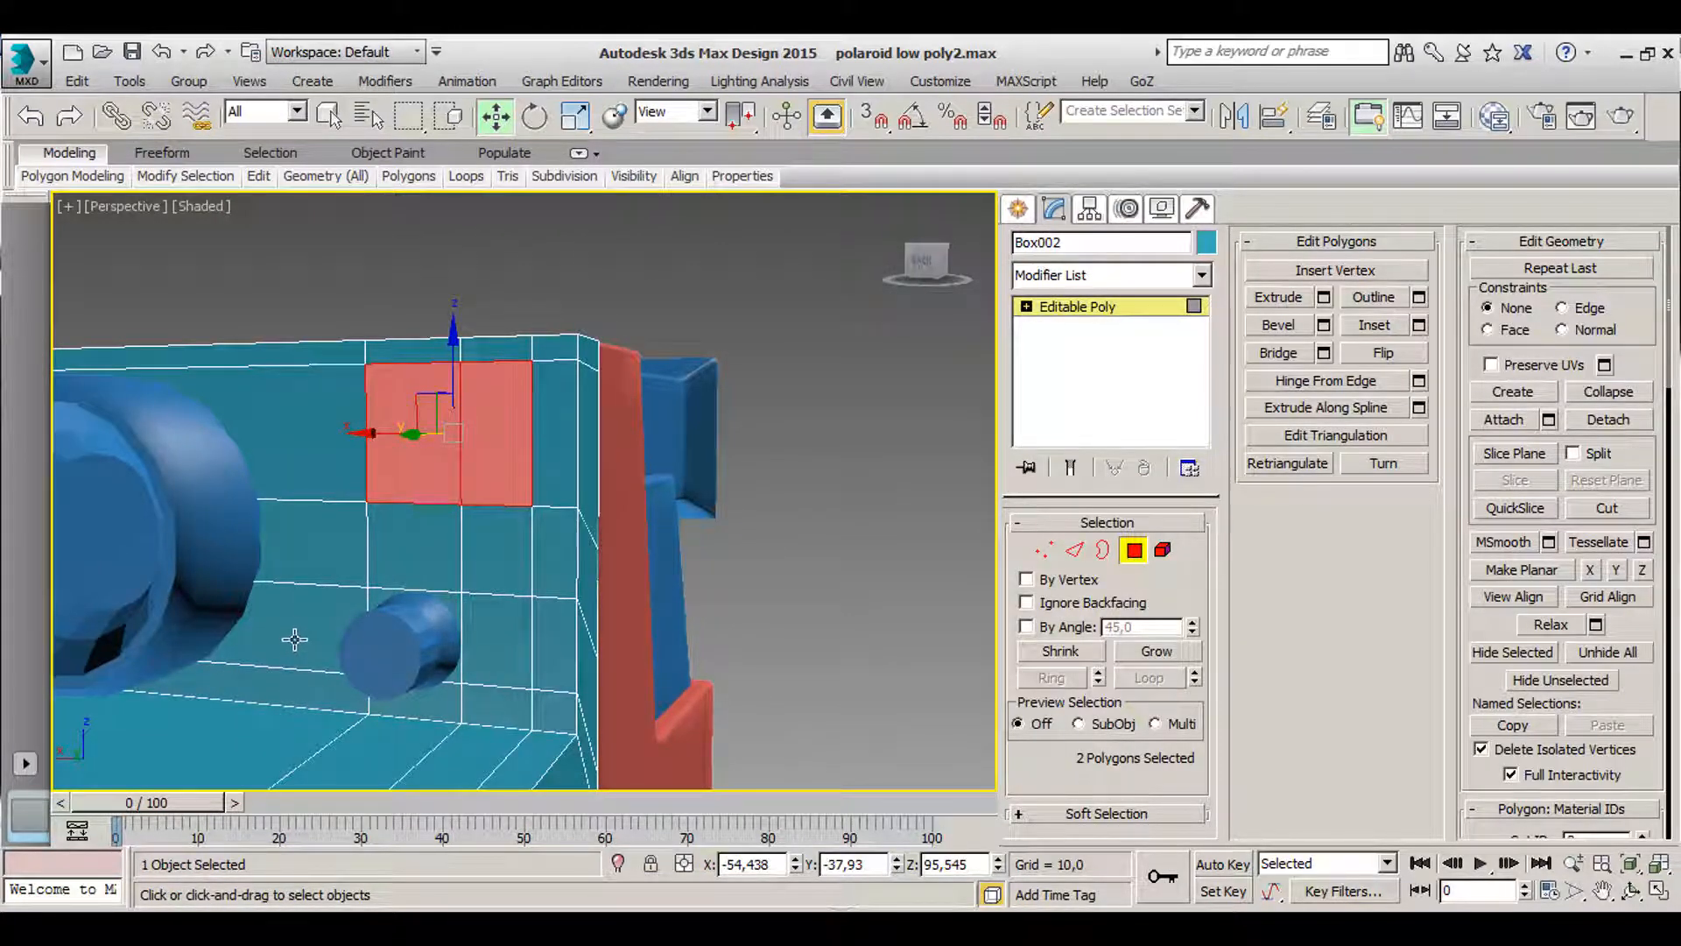
- Select the front panel polygon behind the small knob and inspect how the knob's base fits inside it from several angles
middle_drag(549, 631, 548, 586)
scroll(438, 565, up, 4)
click(494, 501)
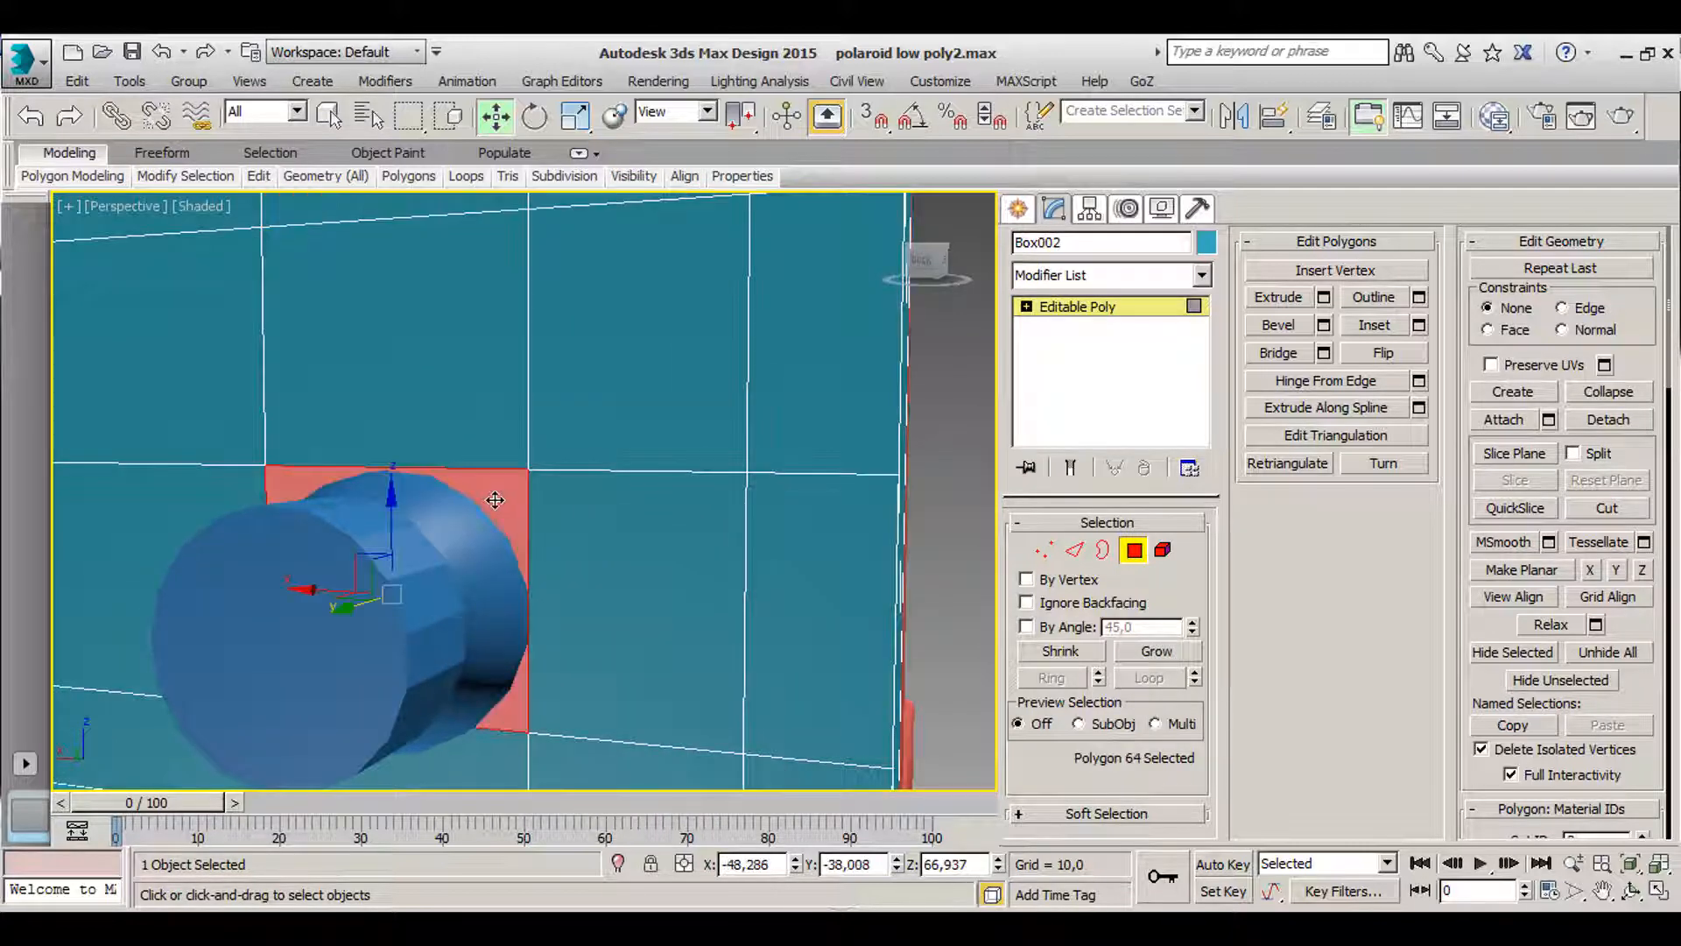
scroll(469, 505, down, 2)
alt+middle_drag(340, 612, 233, 536)
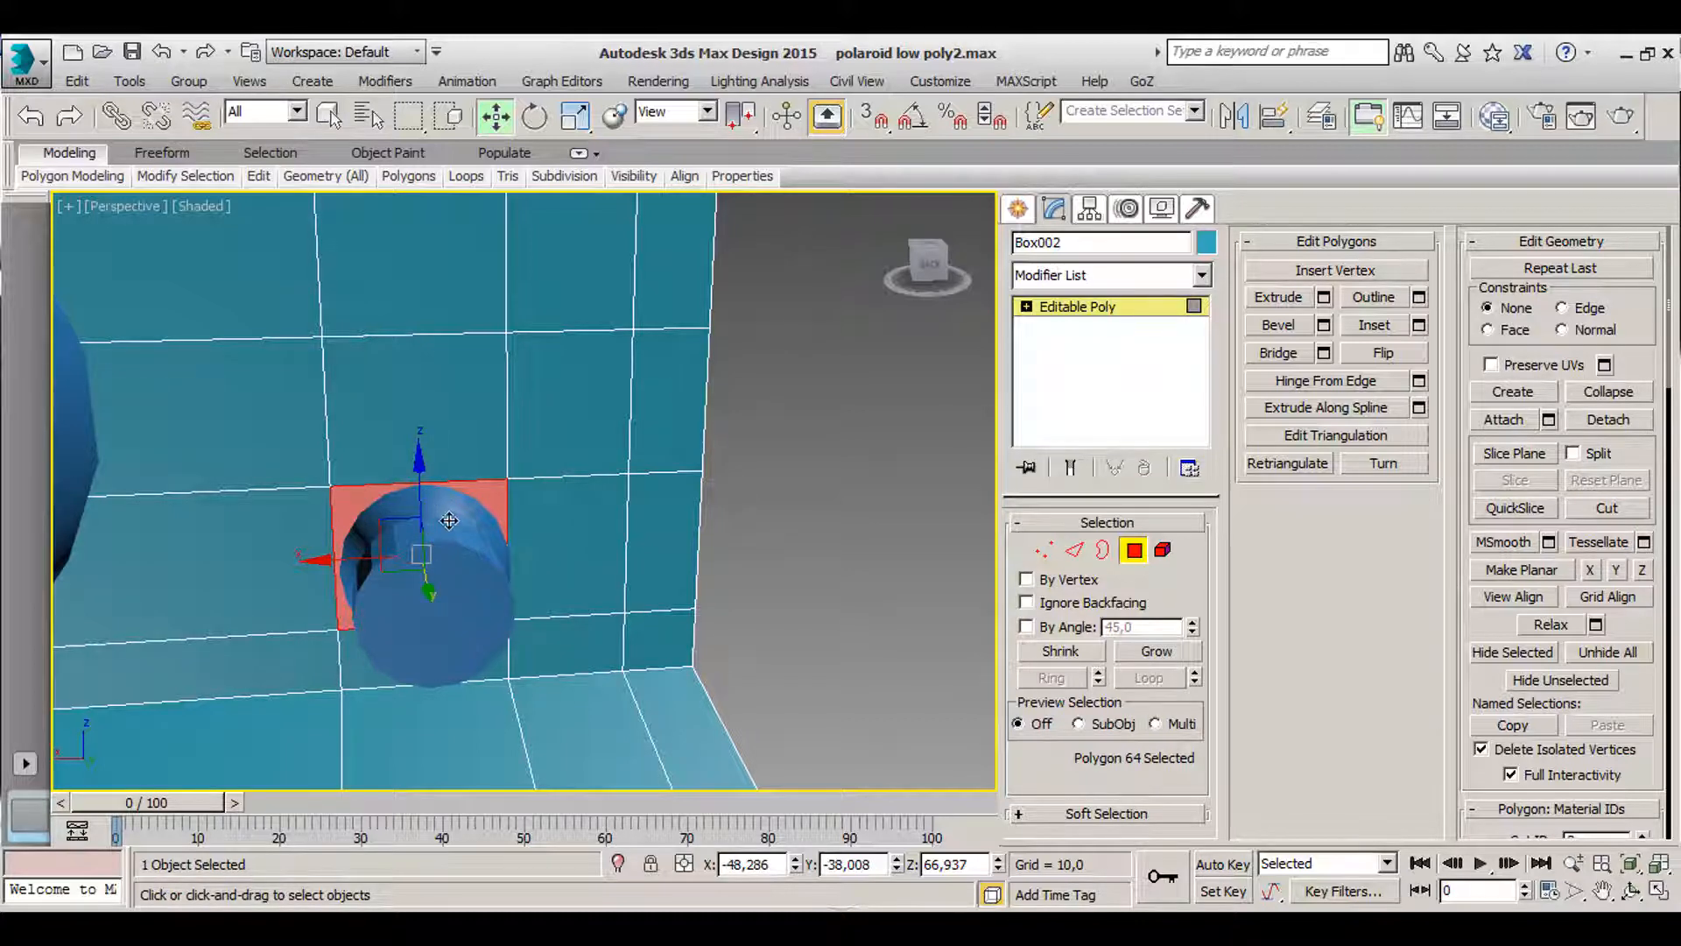
scroll(462, 529, up, 2)
scroll(462, 530, down, 1)
alt+middle_drag(555, 536, 378, 555)
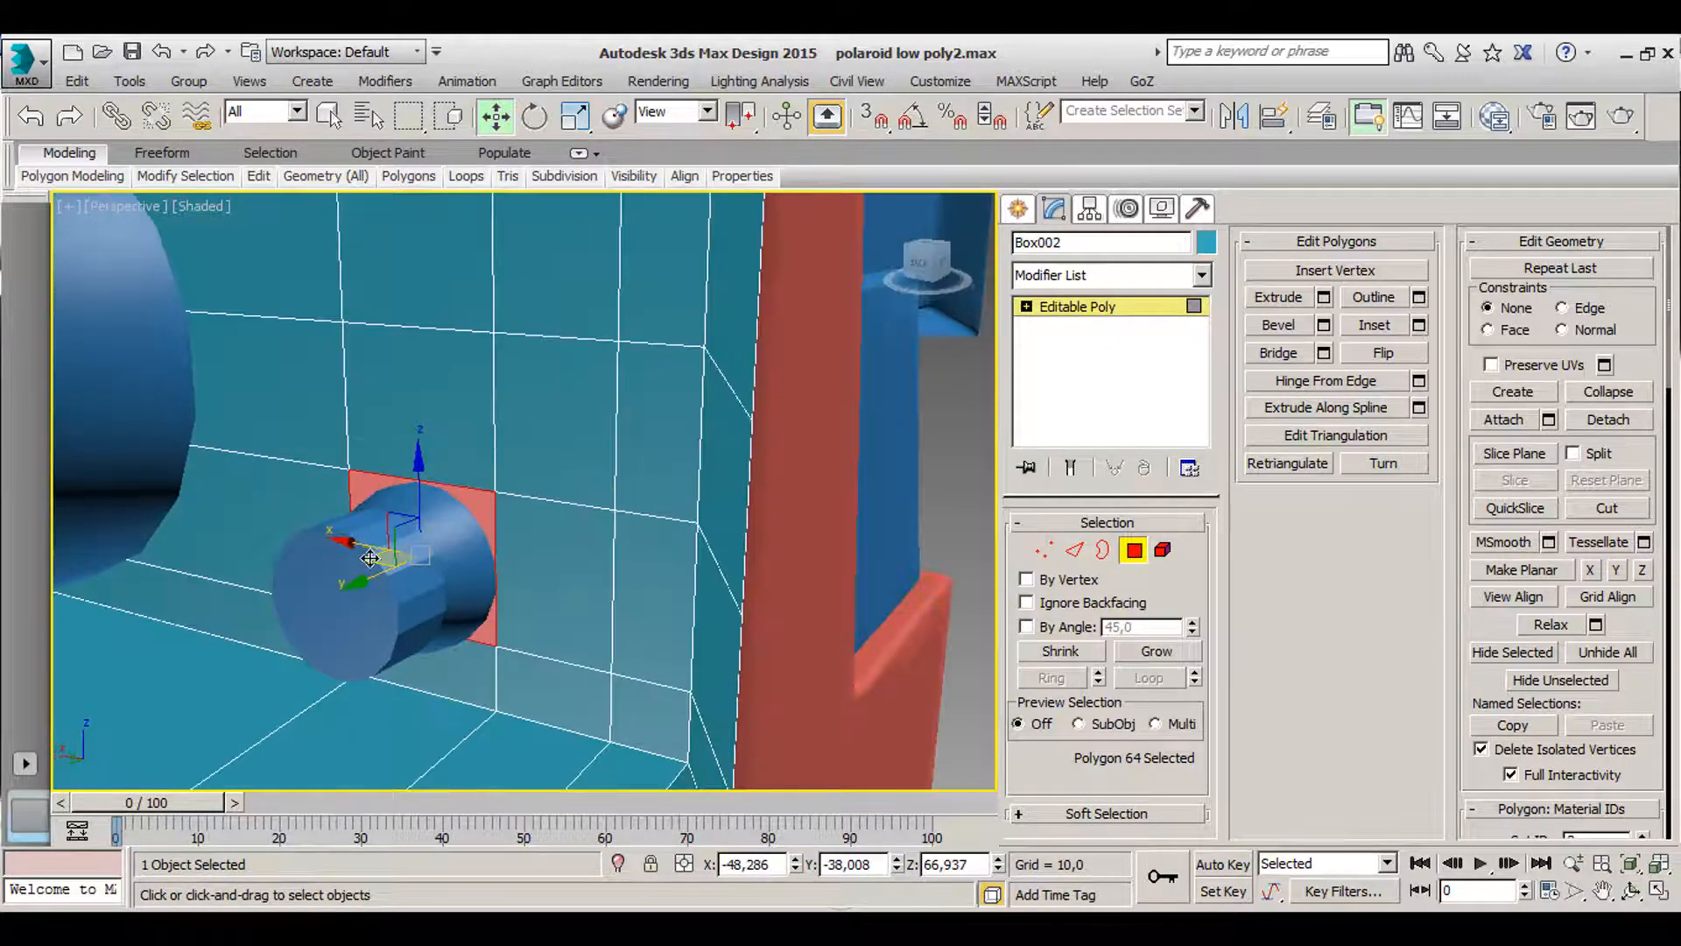
scroll(455, 561, down, 1)
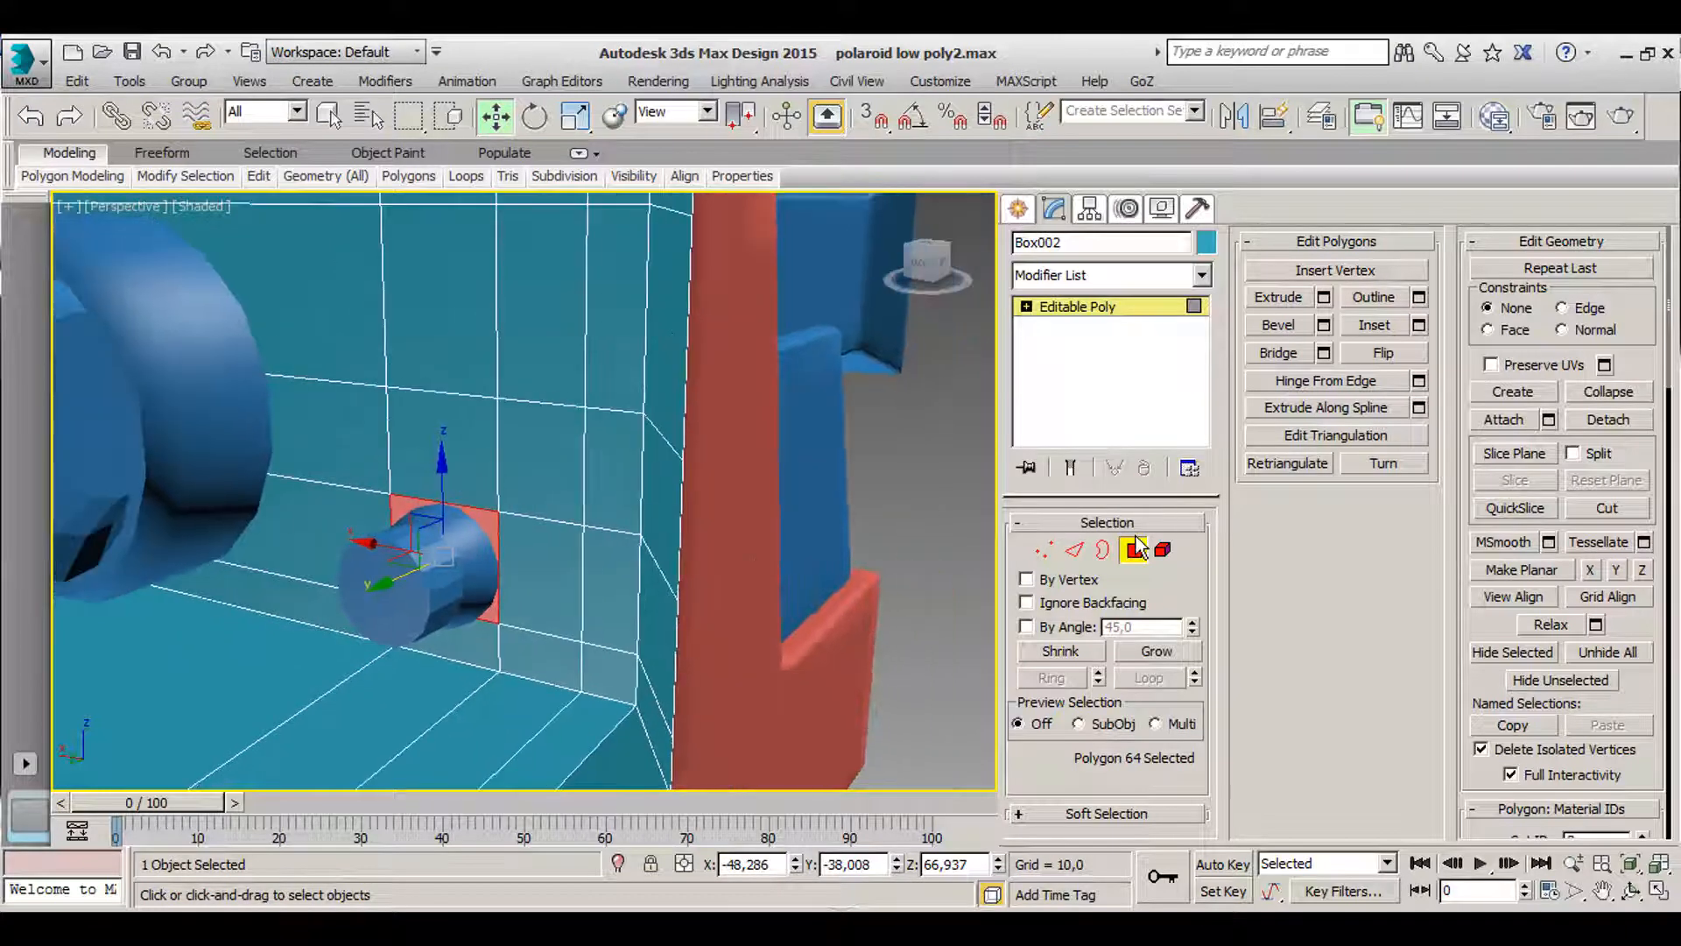
- Leave polygon editing, move the small knob outward along Y away from the front panel, and reselect the teal panel
click(1134, 548)
click(437, 571)
drag(375, 600, 16, 732)
click(469, 530)
- In polygon mode, select the two adjacent polygons of the window area near the teal panel's upper outer corner
scroll(469, 529, up, 2)
scroll(508, 536, down, 3)
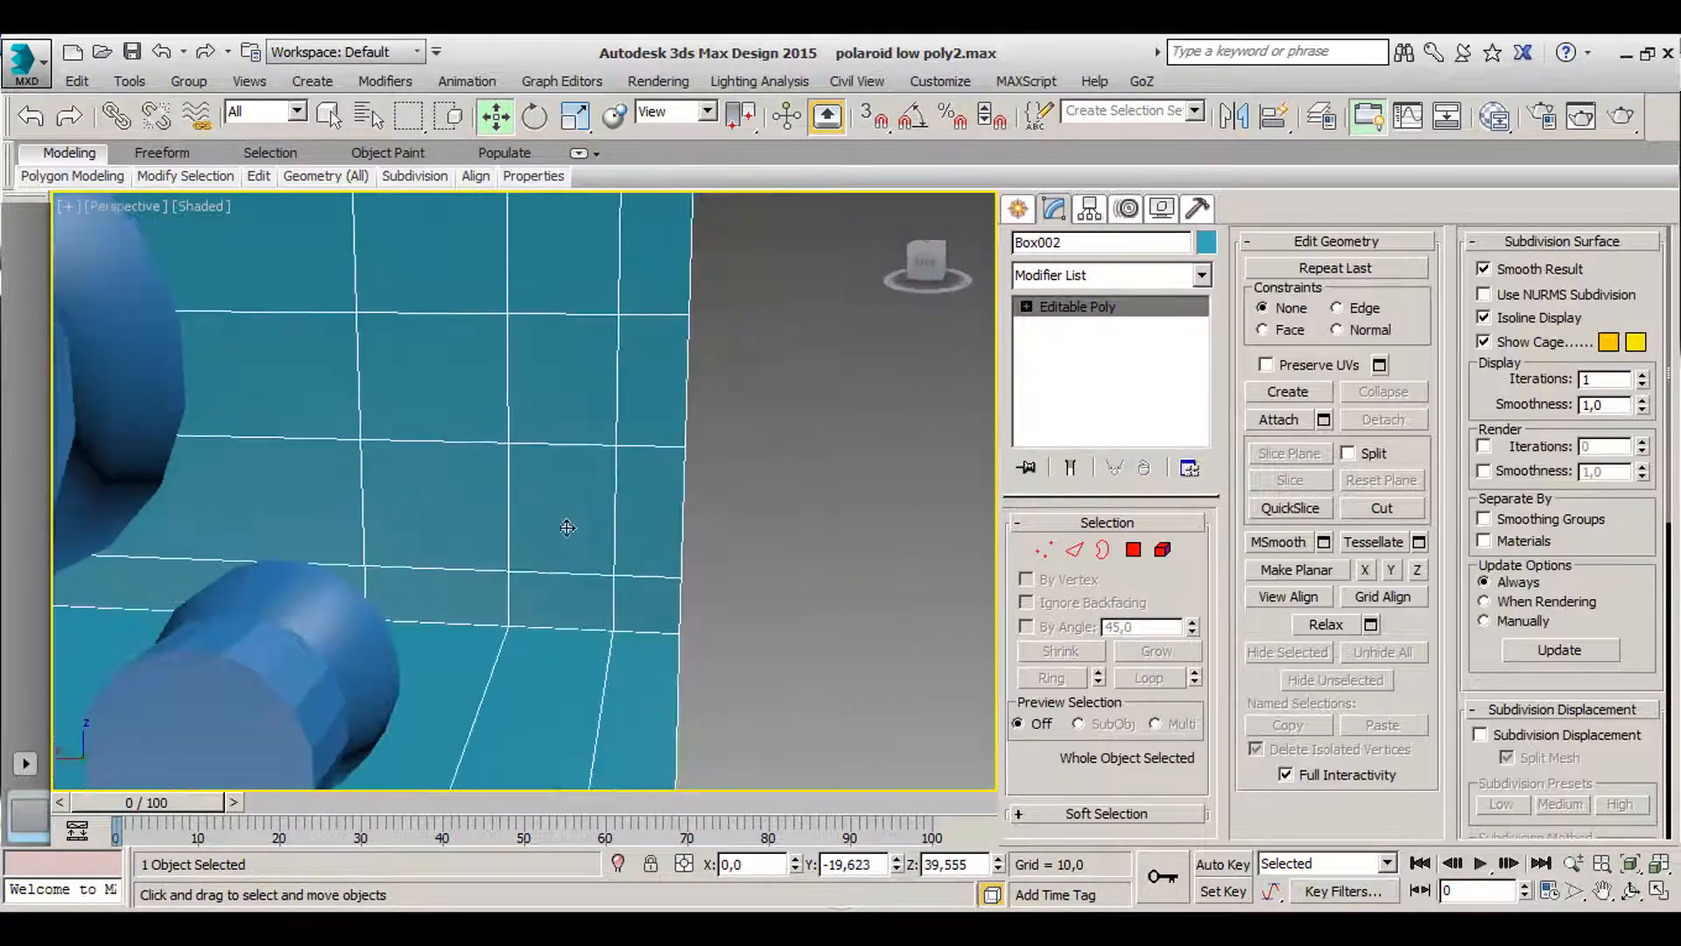
scroll(390, 526, up, 3)
middle_drag(457, 380, 475, 429)
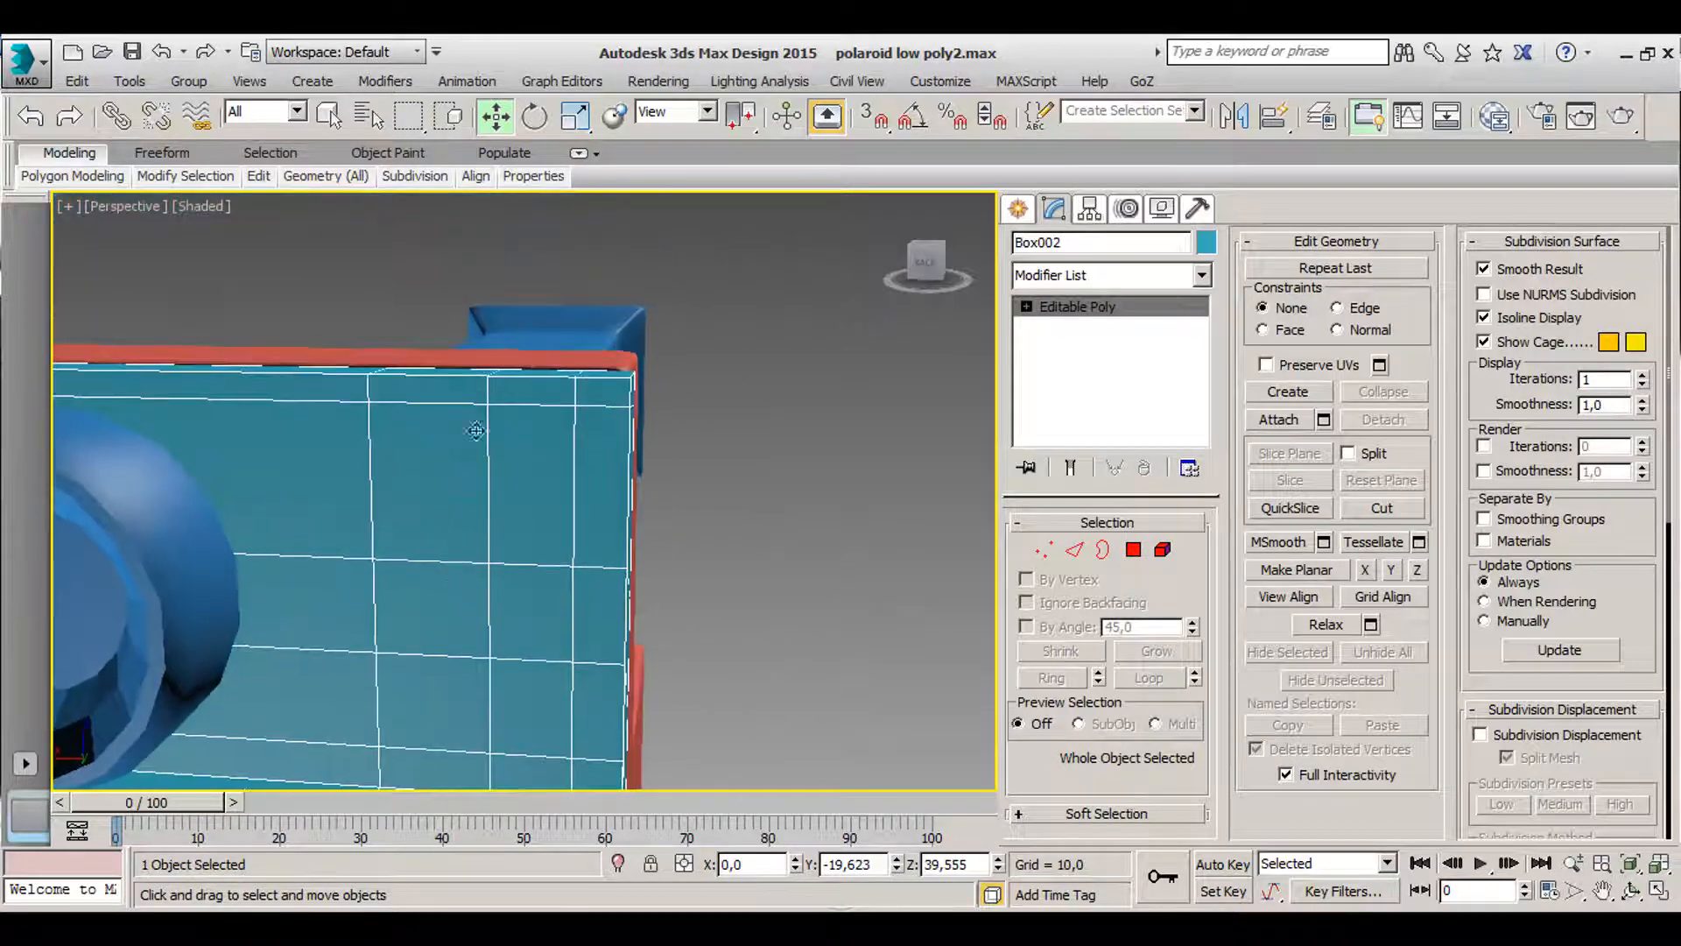
key(4)
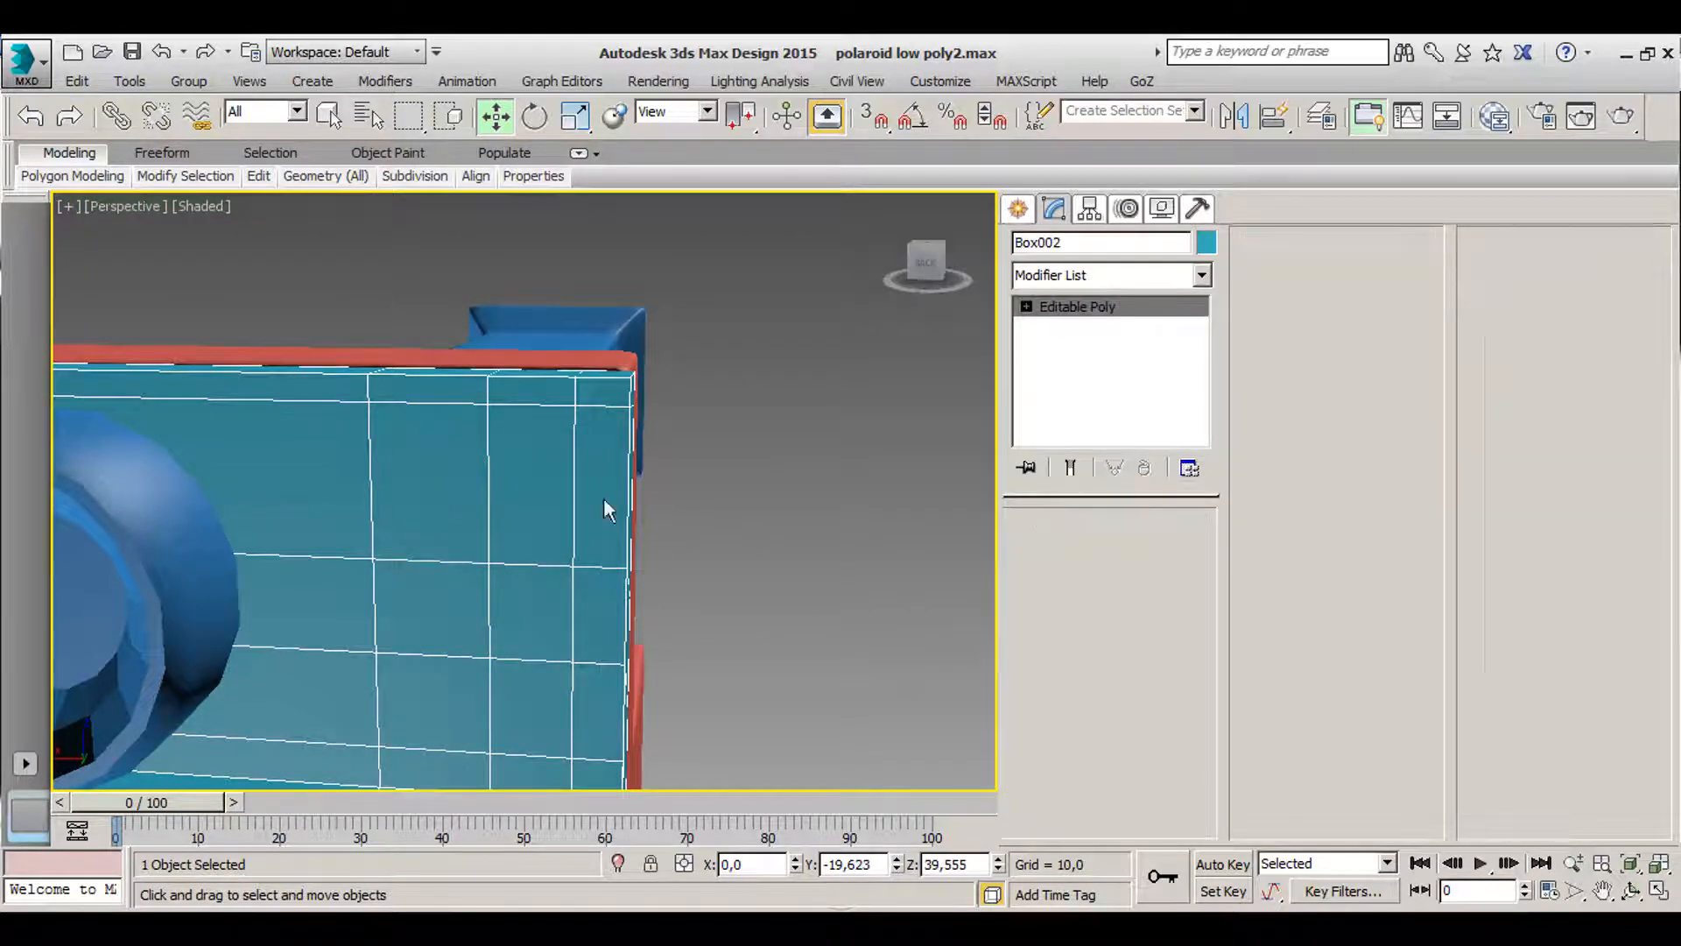
click(440, 487)
ctrl+click(518, 491)
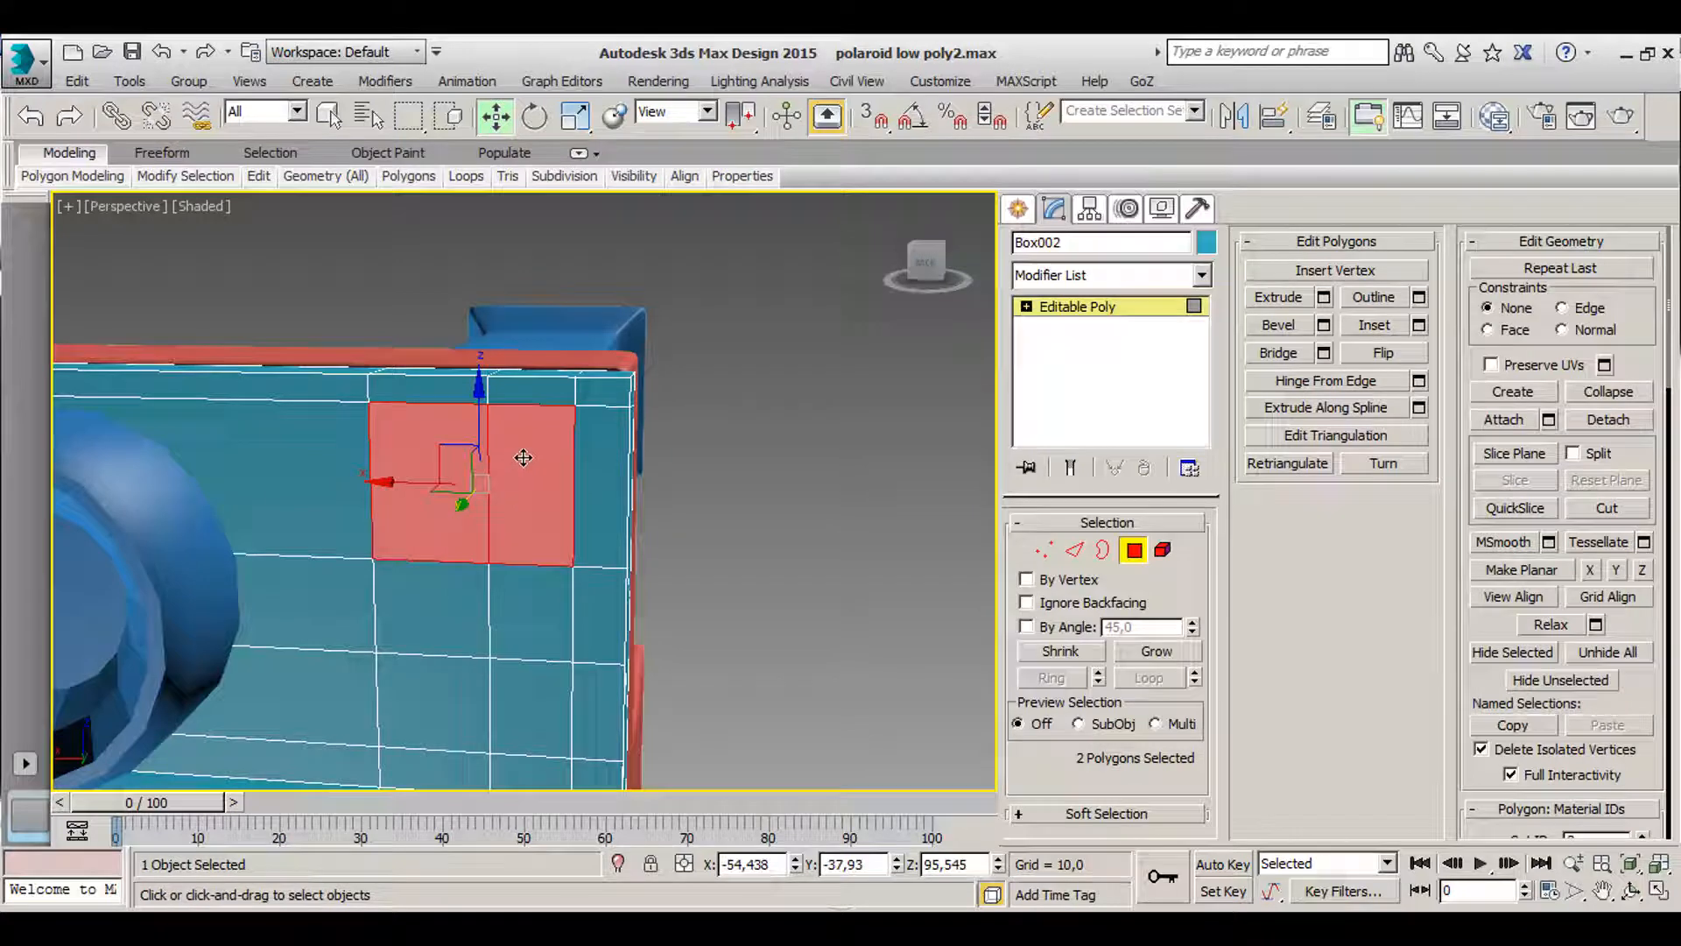
- Raise the horizontal edge loop below the upper square on the teal front body by about 1.7 units
middle_drag(447, 535, 455, 385)
click(465, 560)
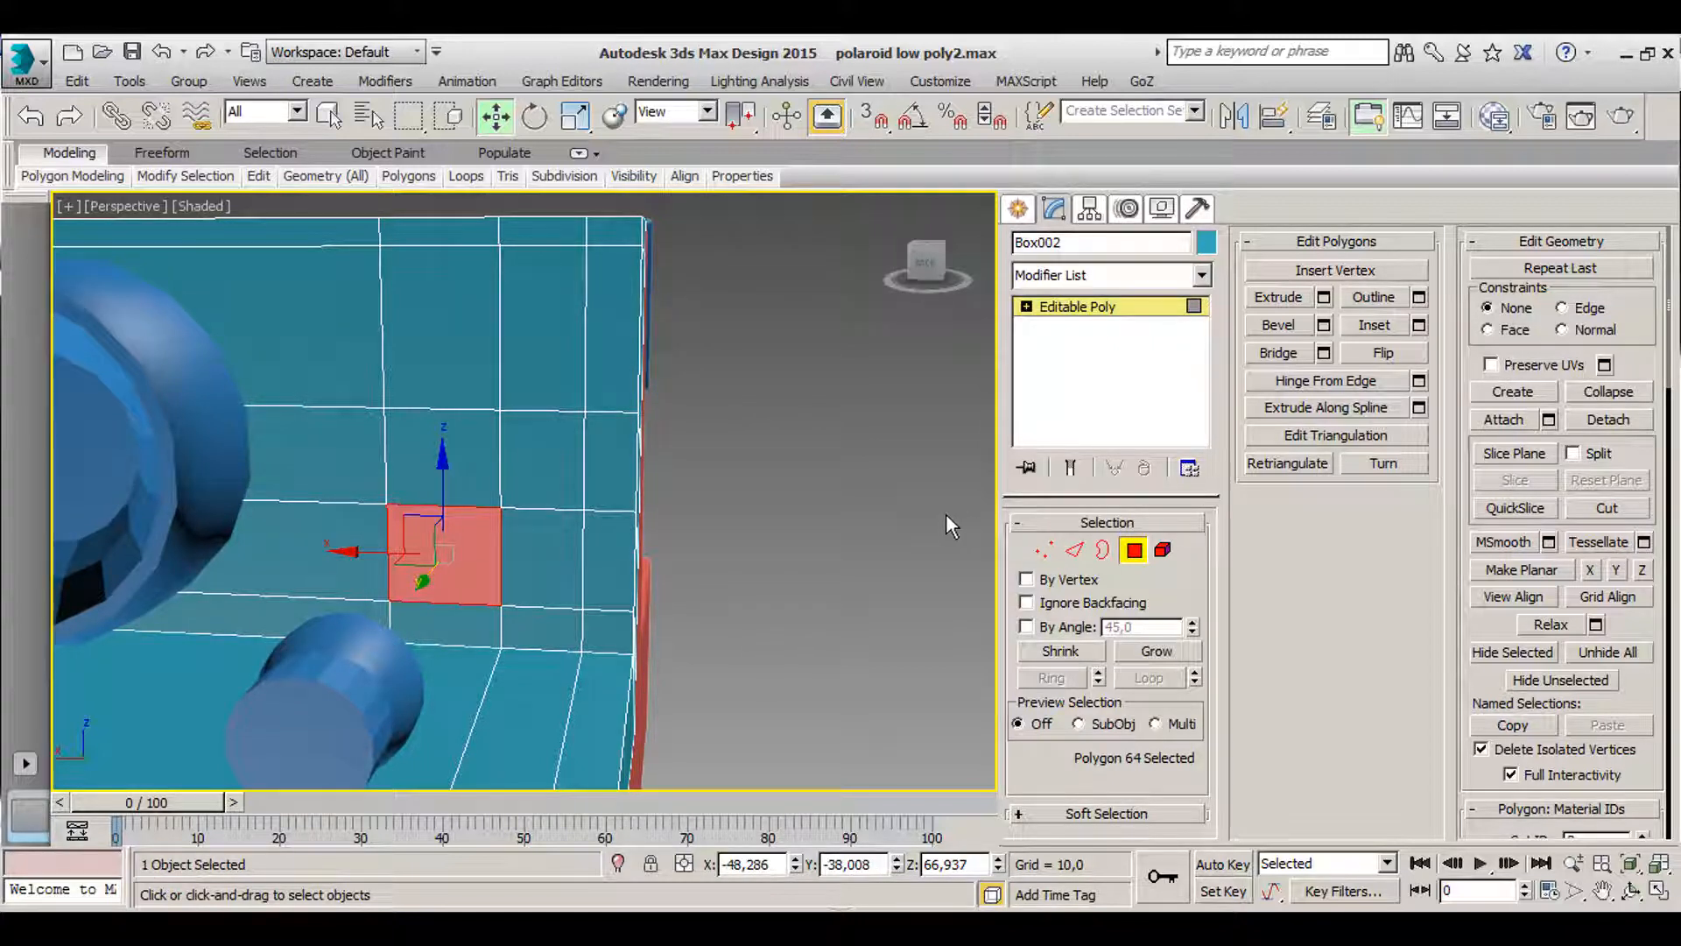
click(1079, 552)
double_click(463, 508)
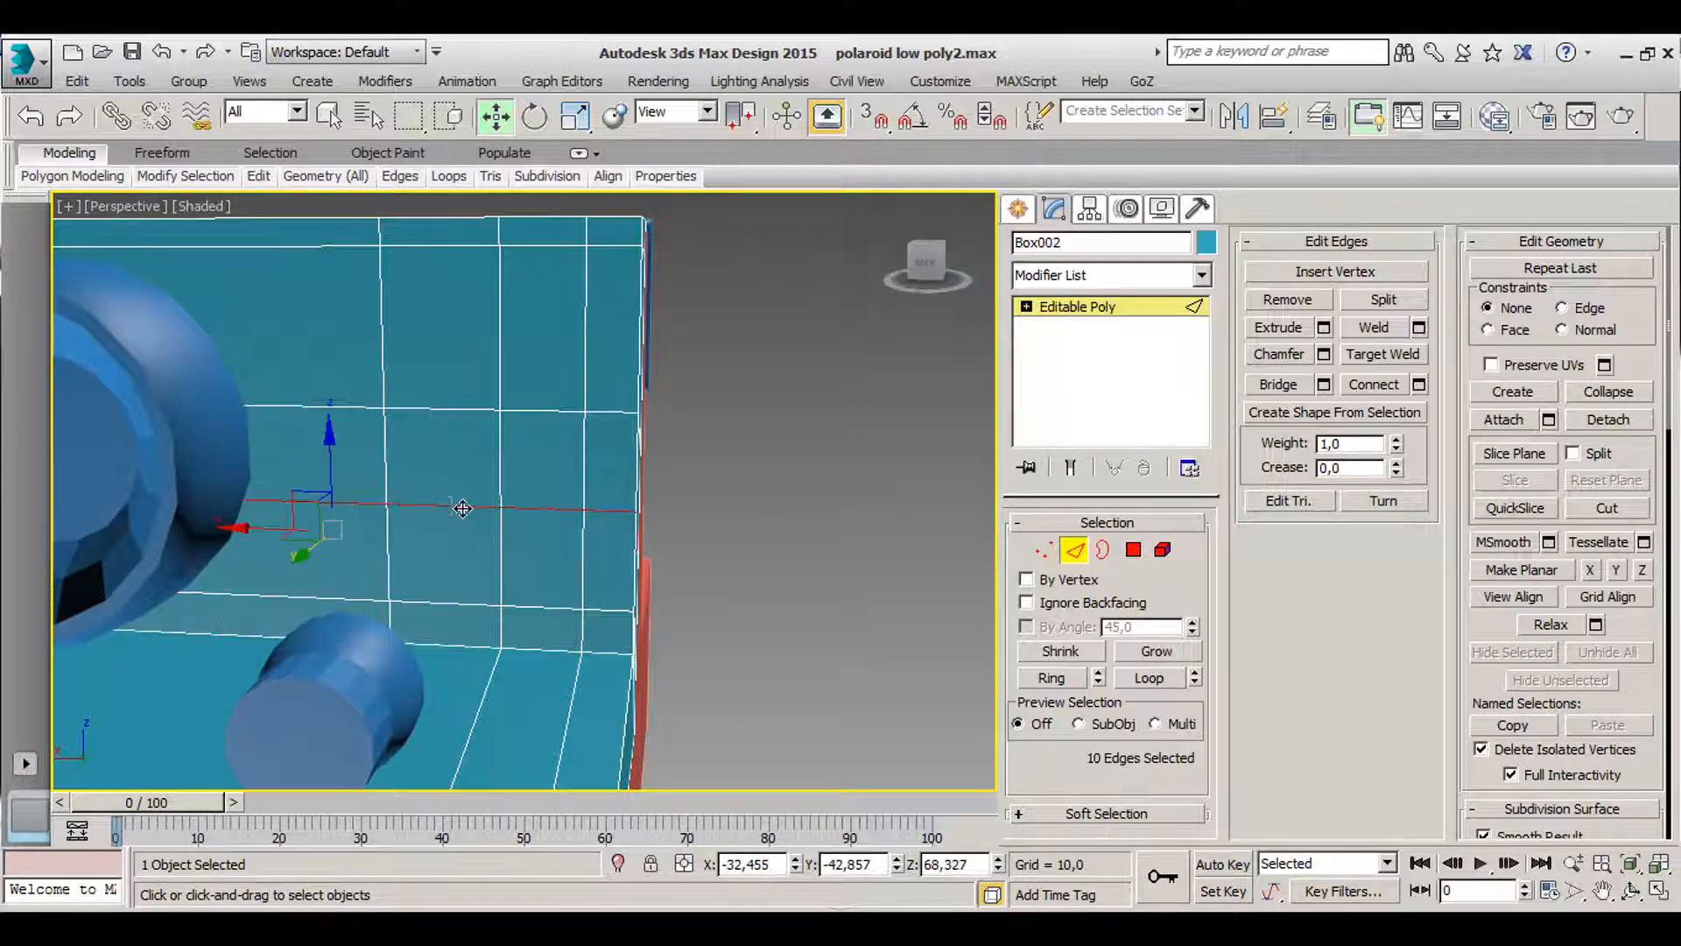
alt+middle_drag(490, 507, 328, 438)
drag(329, 438, 329, 426)
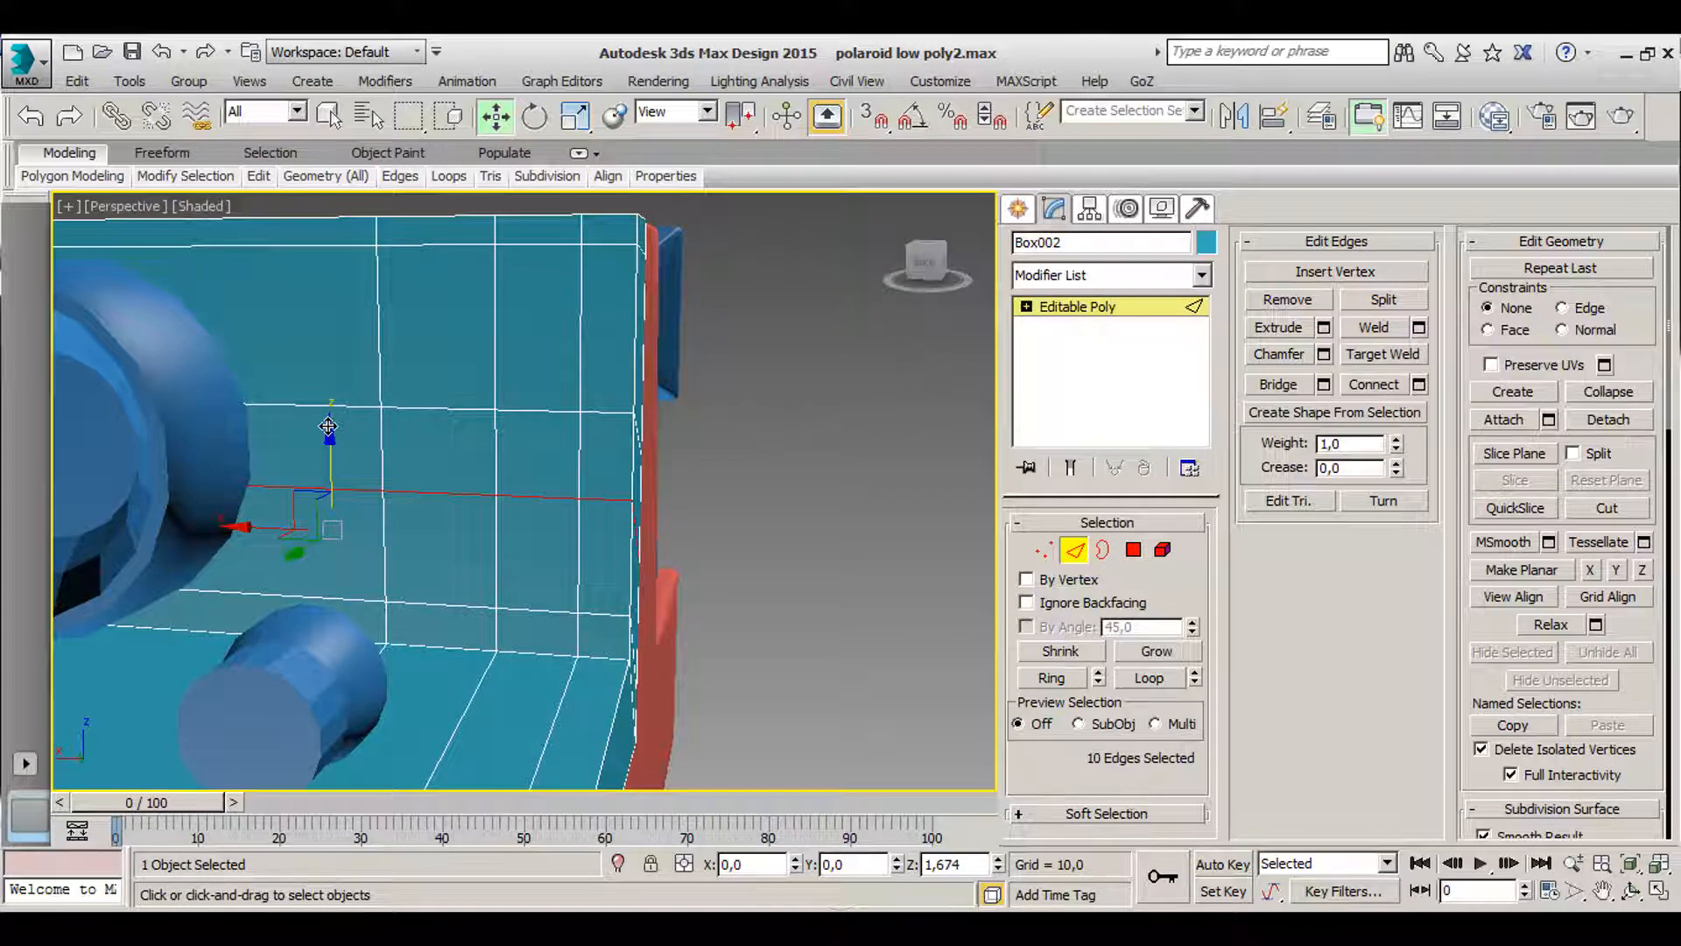
- Shift the vertical edge loop about 2.8 units toward the lens and lower the bottom horizontal loop about 1.3 units
double_click(385, 576)
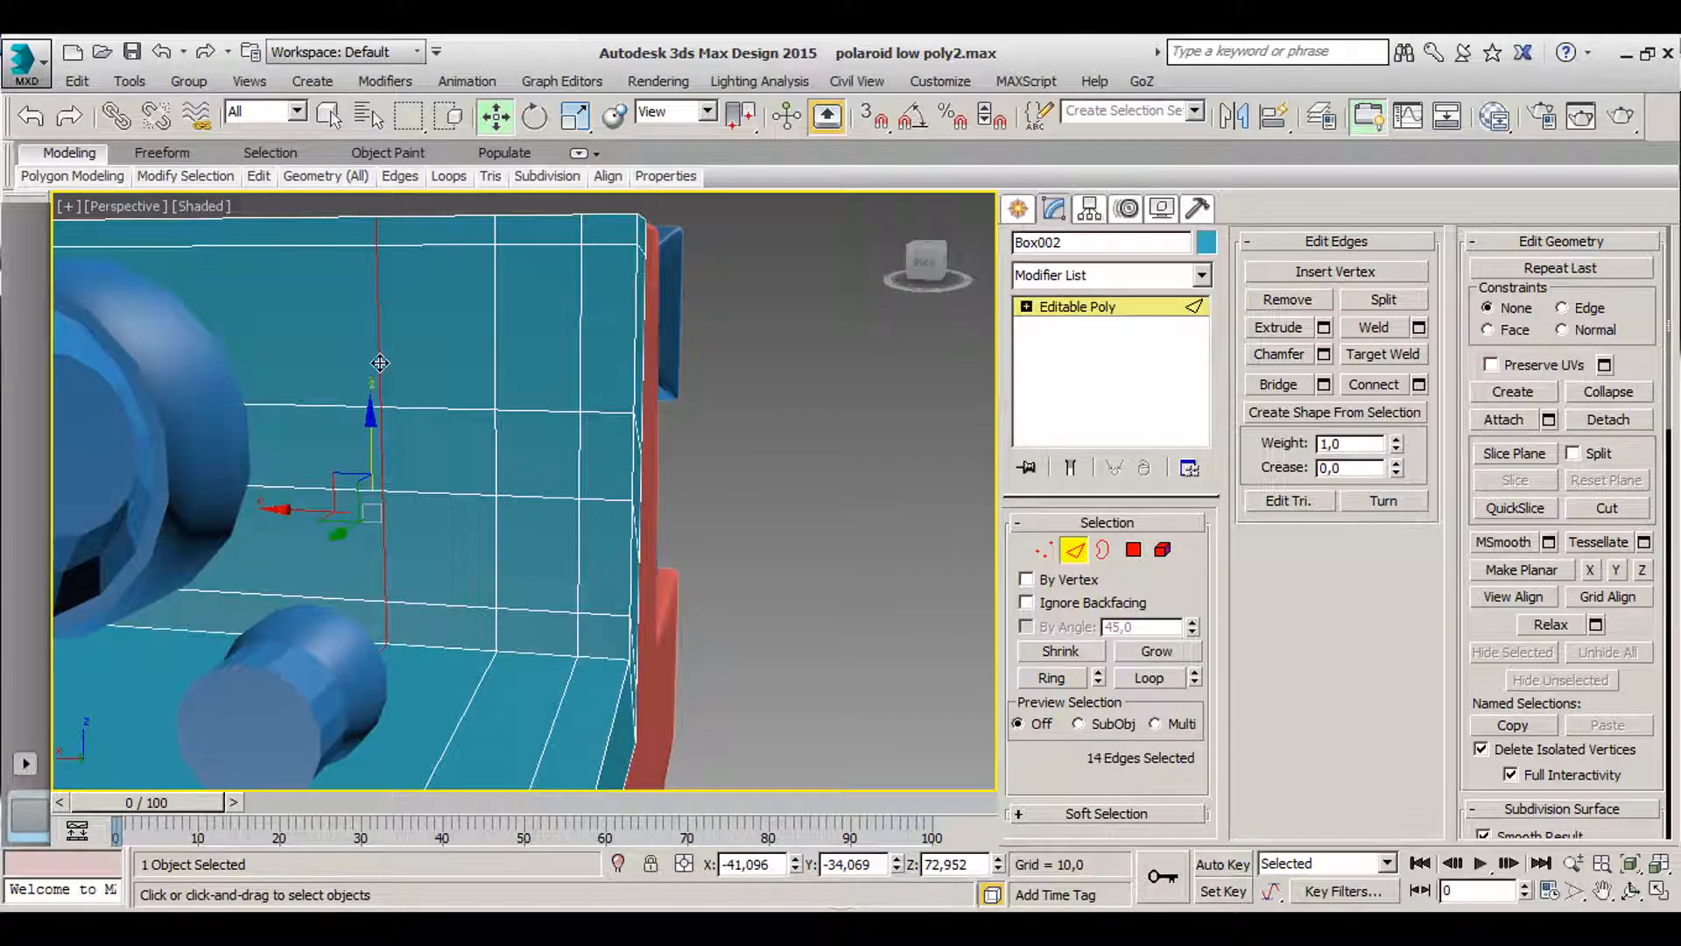
drag(278, 508, 255, 508)
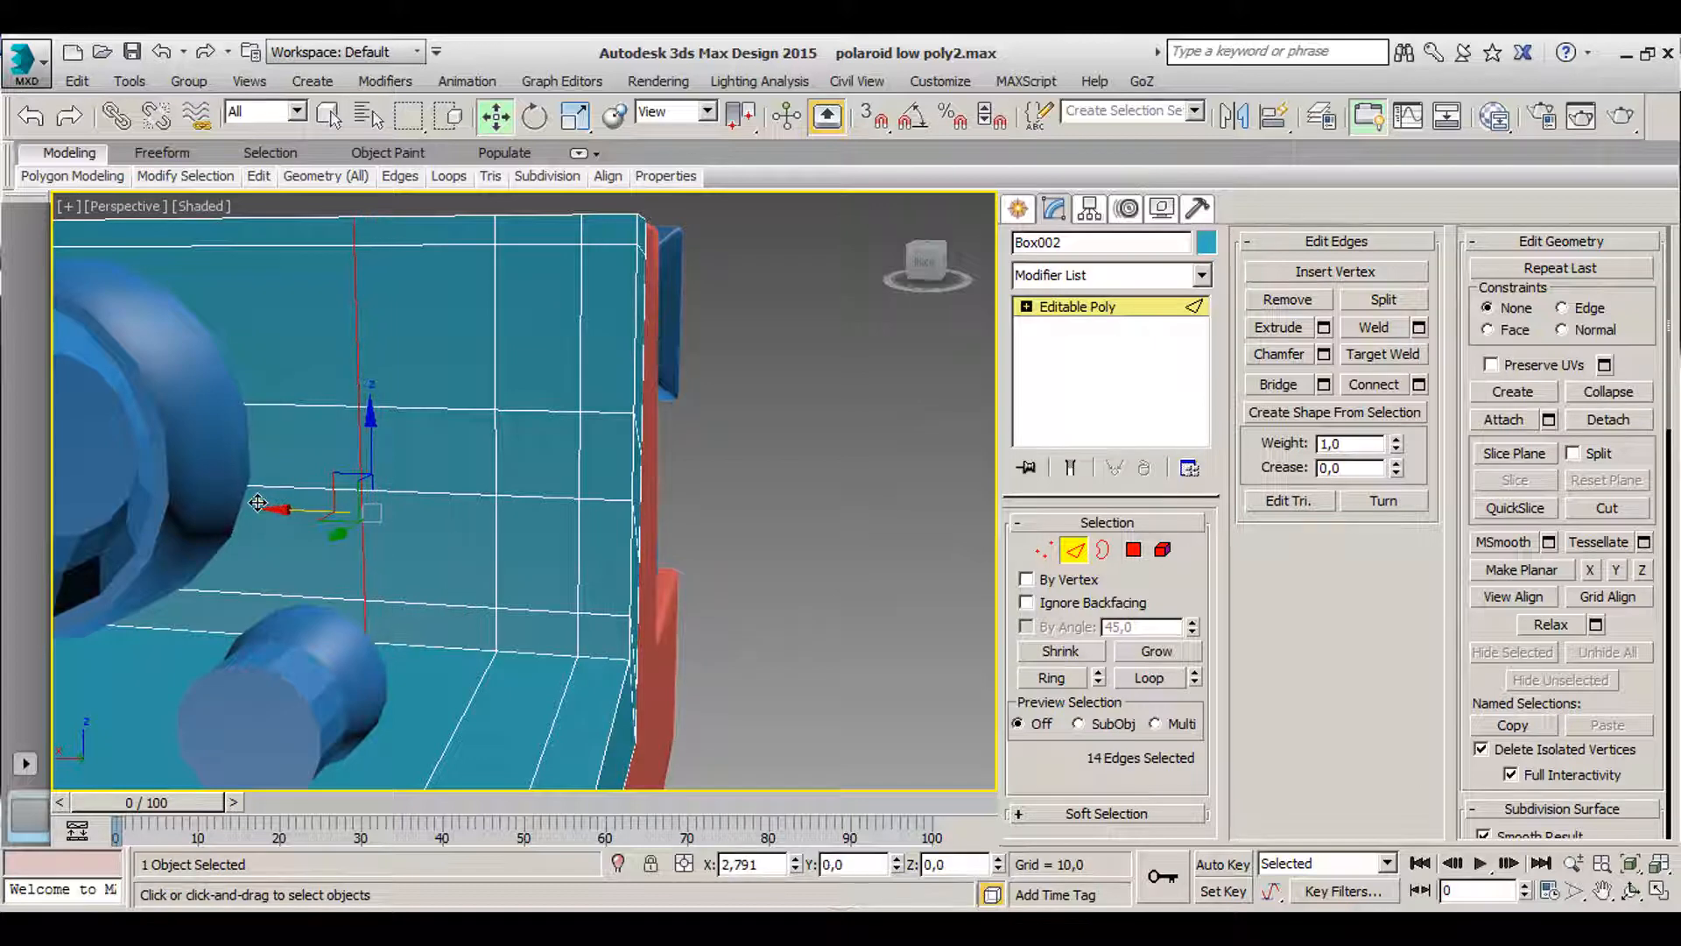
double_click(407, 601)
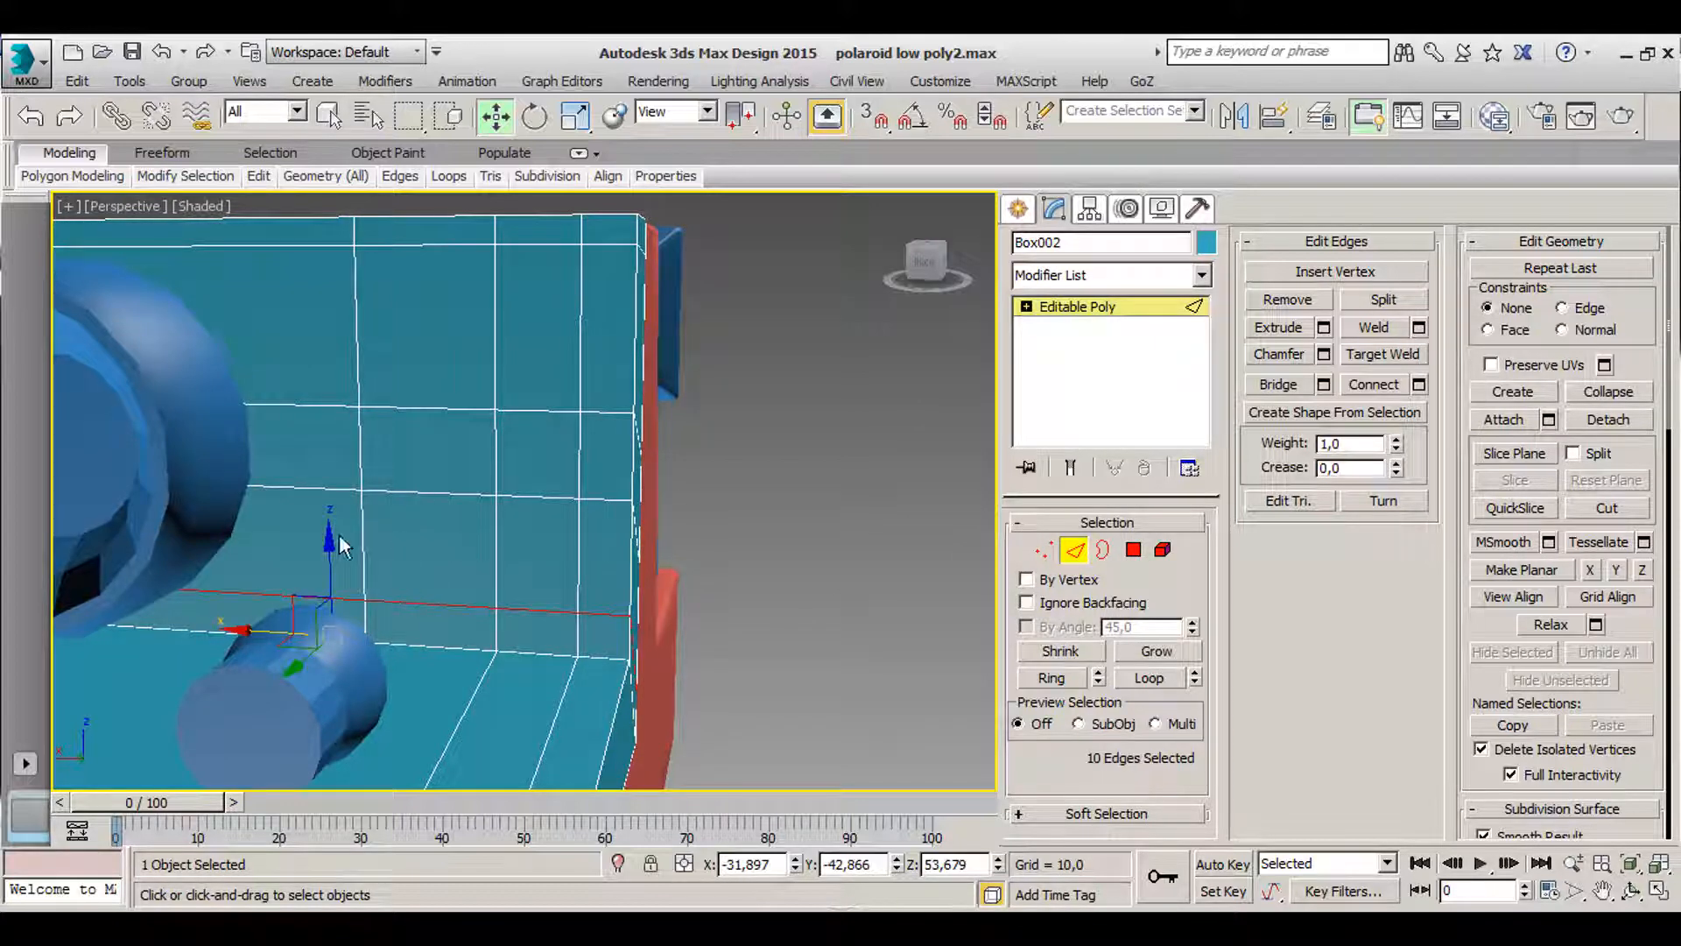
drag(338, 544, 338, 554)
- Add one vertical and one horizontal edge loop with SwiftLoop through the middle of the enlarged square patch
scroll(413, 552, up, 2)
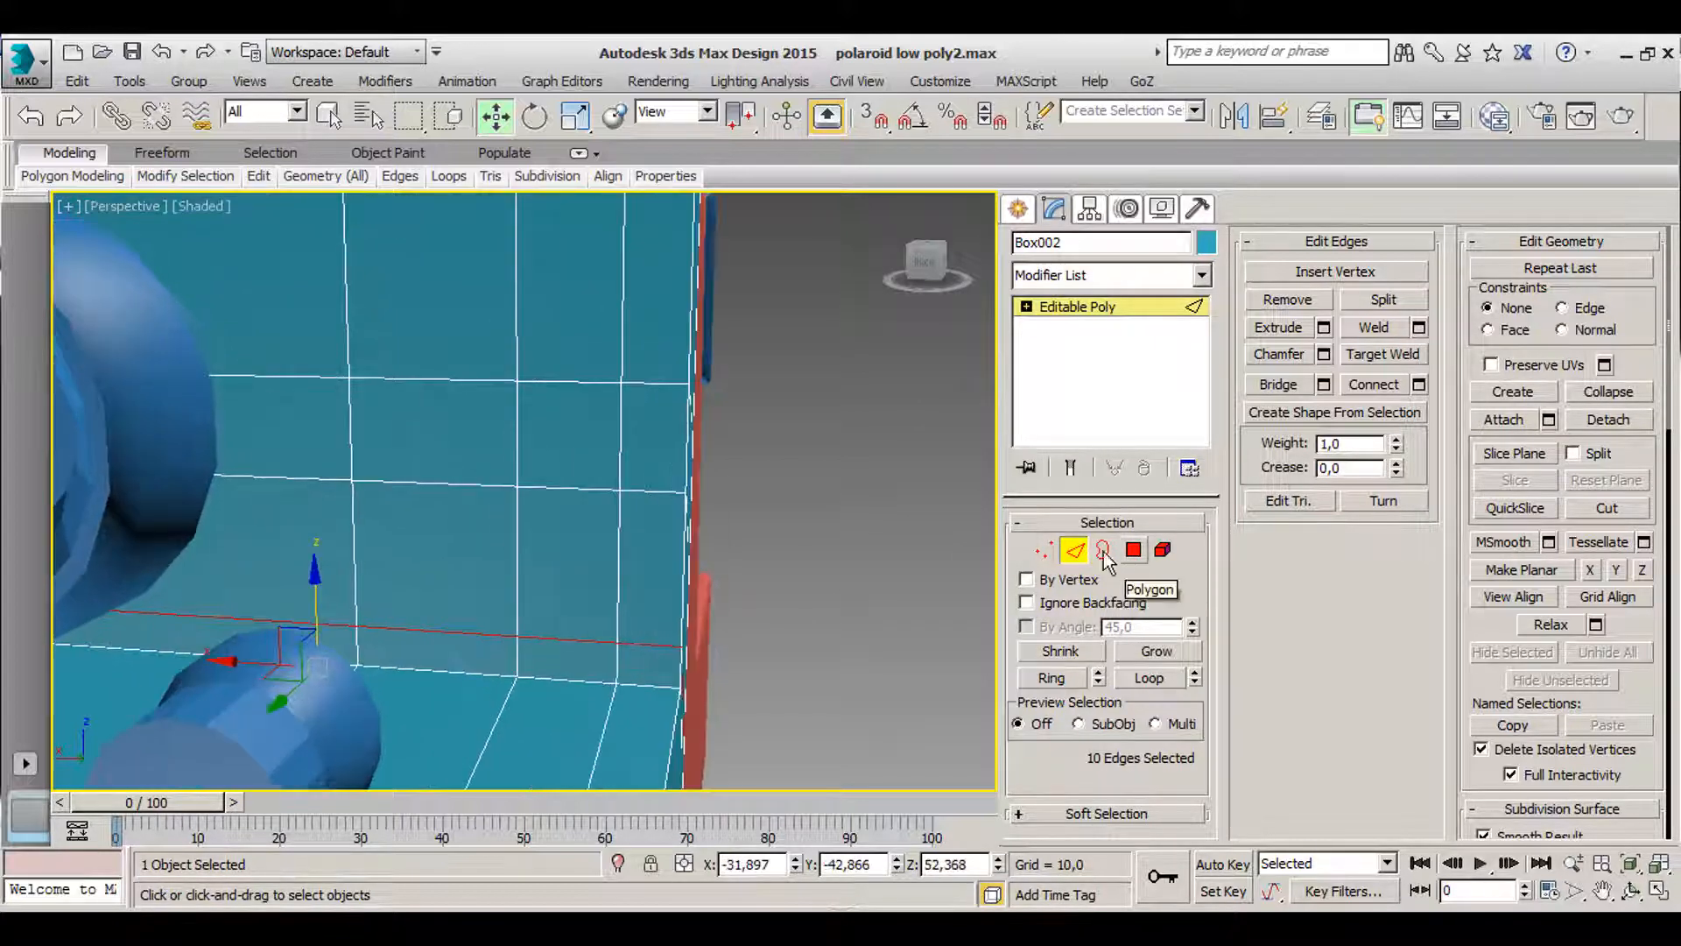
key(alt+1)
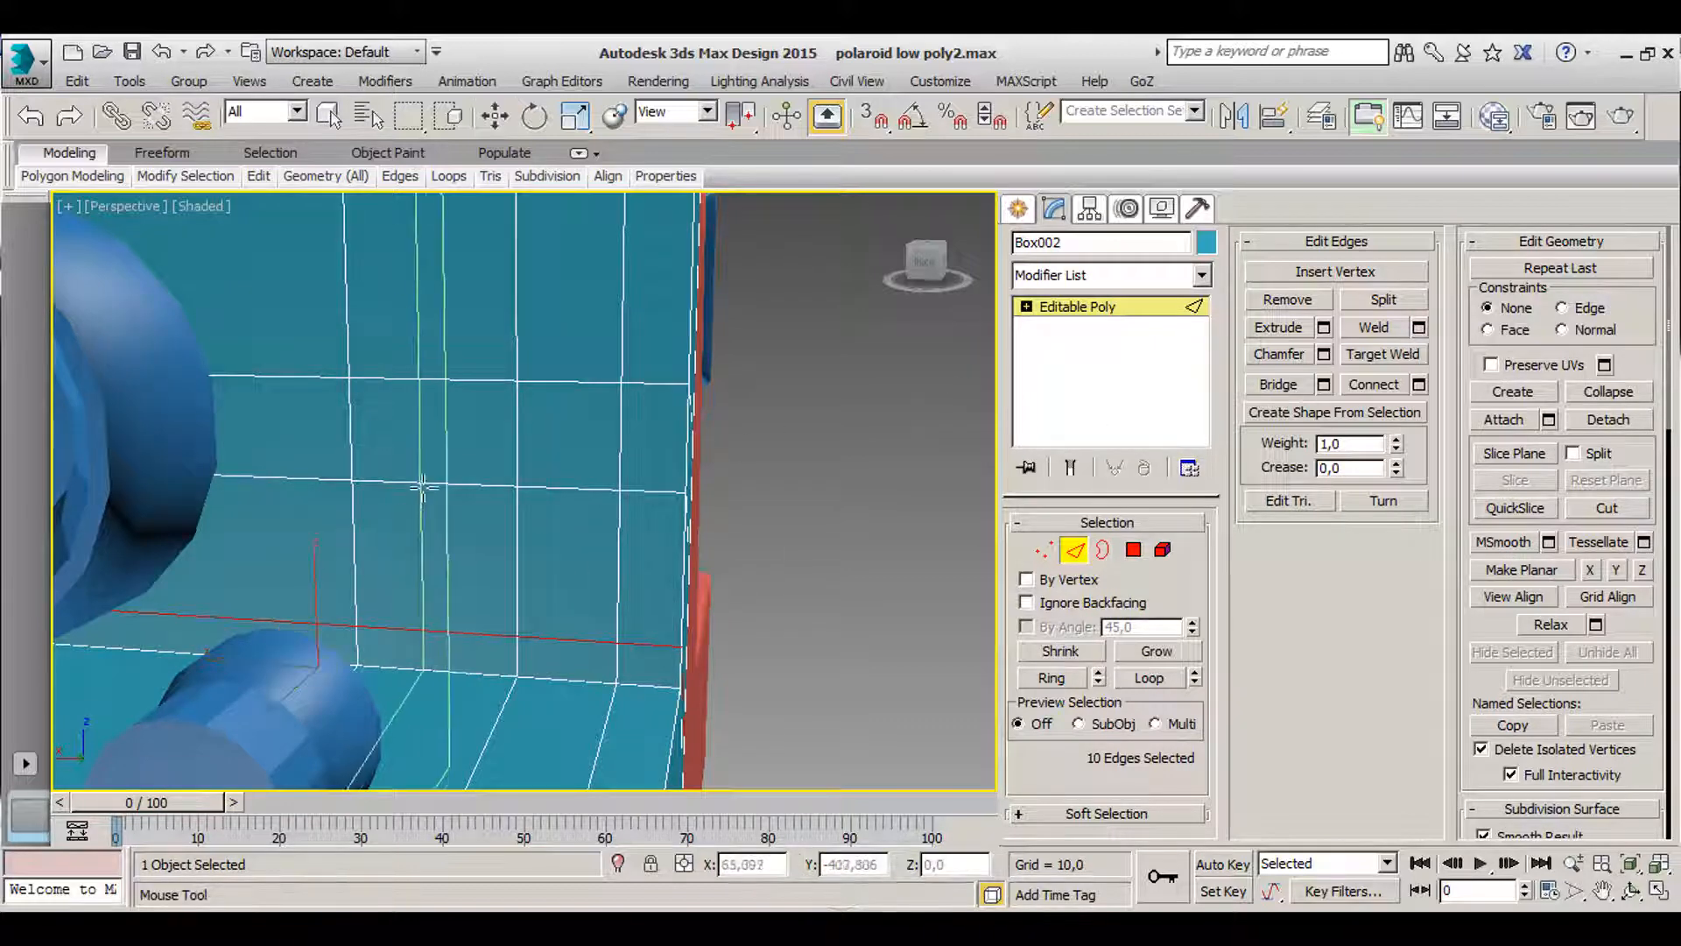
click(432, 484)
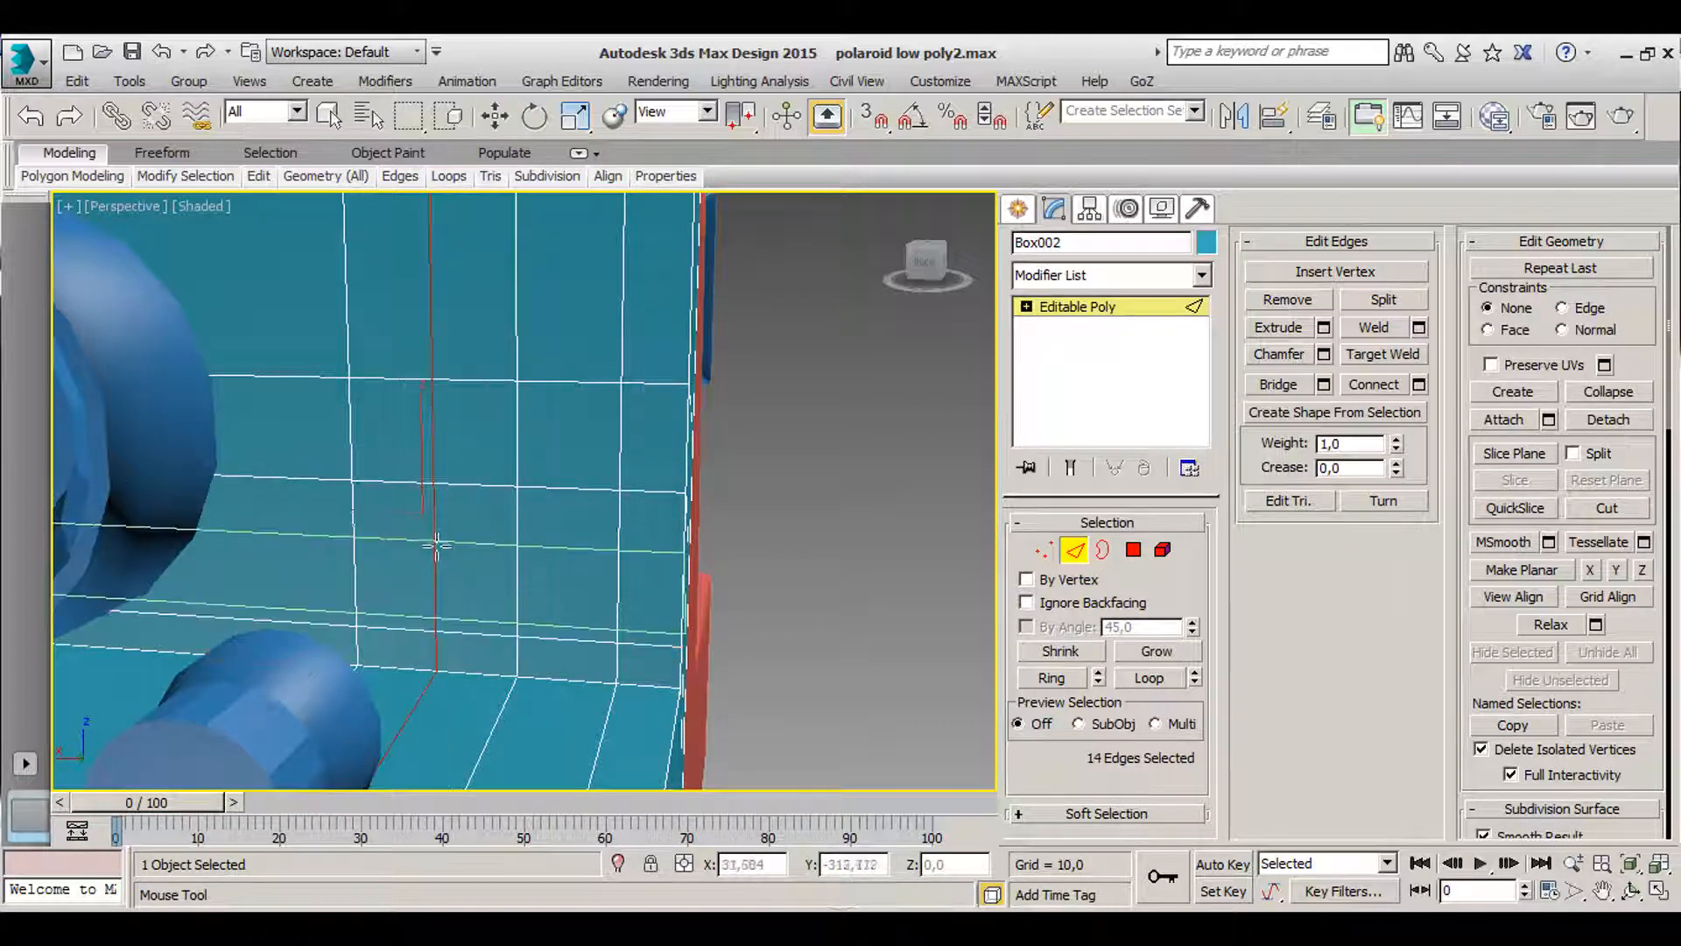
click(435, 561)
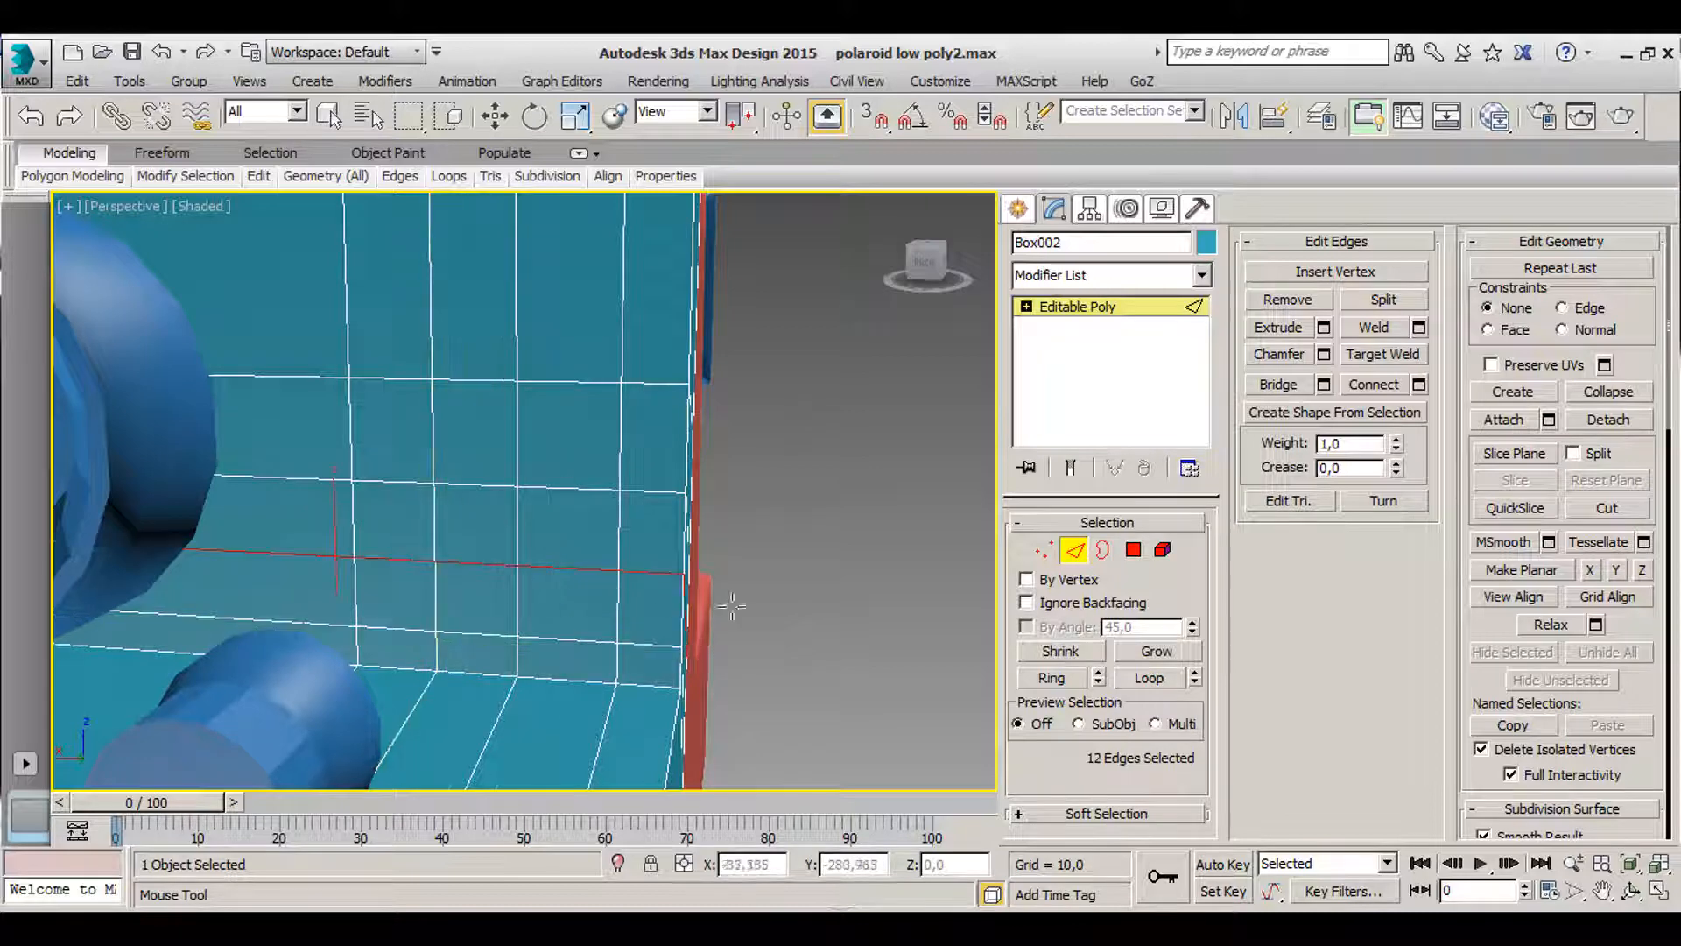
key(w)
- Lower the patch's two upper corner vertices about 2.2 units and raise its two lower corner vertices
key(1)
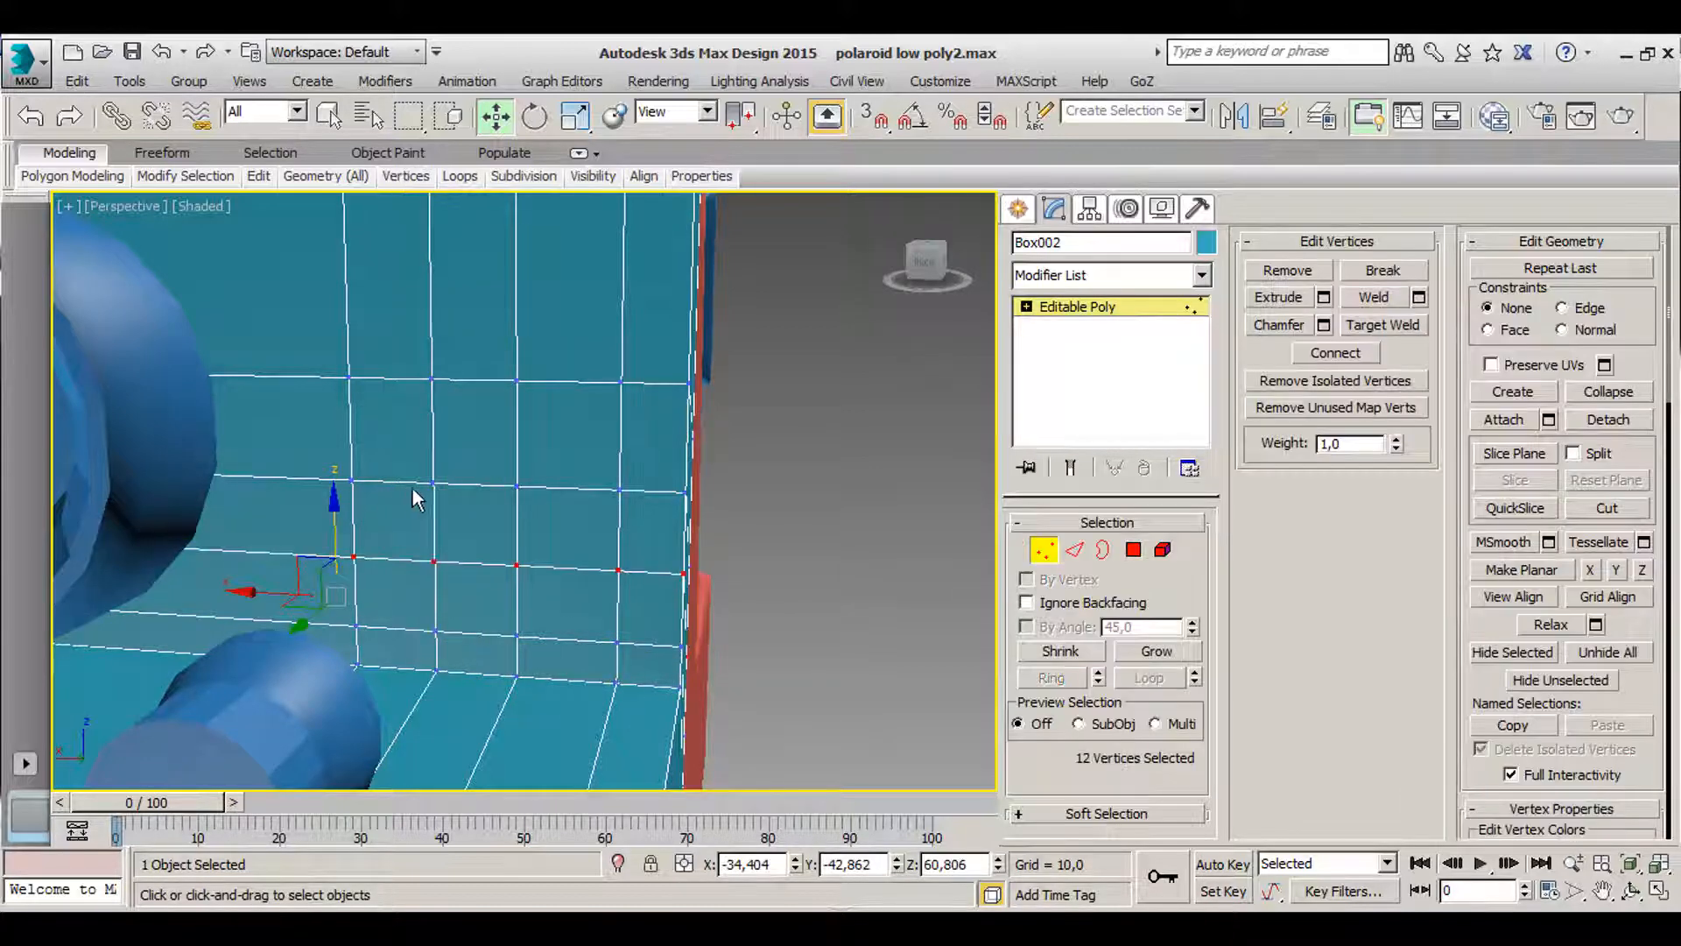
click(433, 485)
ctrl+click(435, 628)
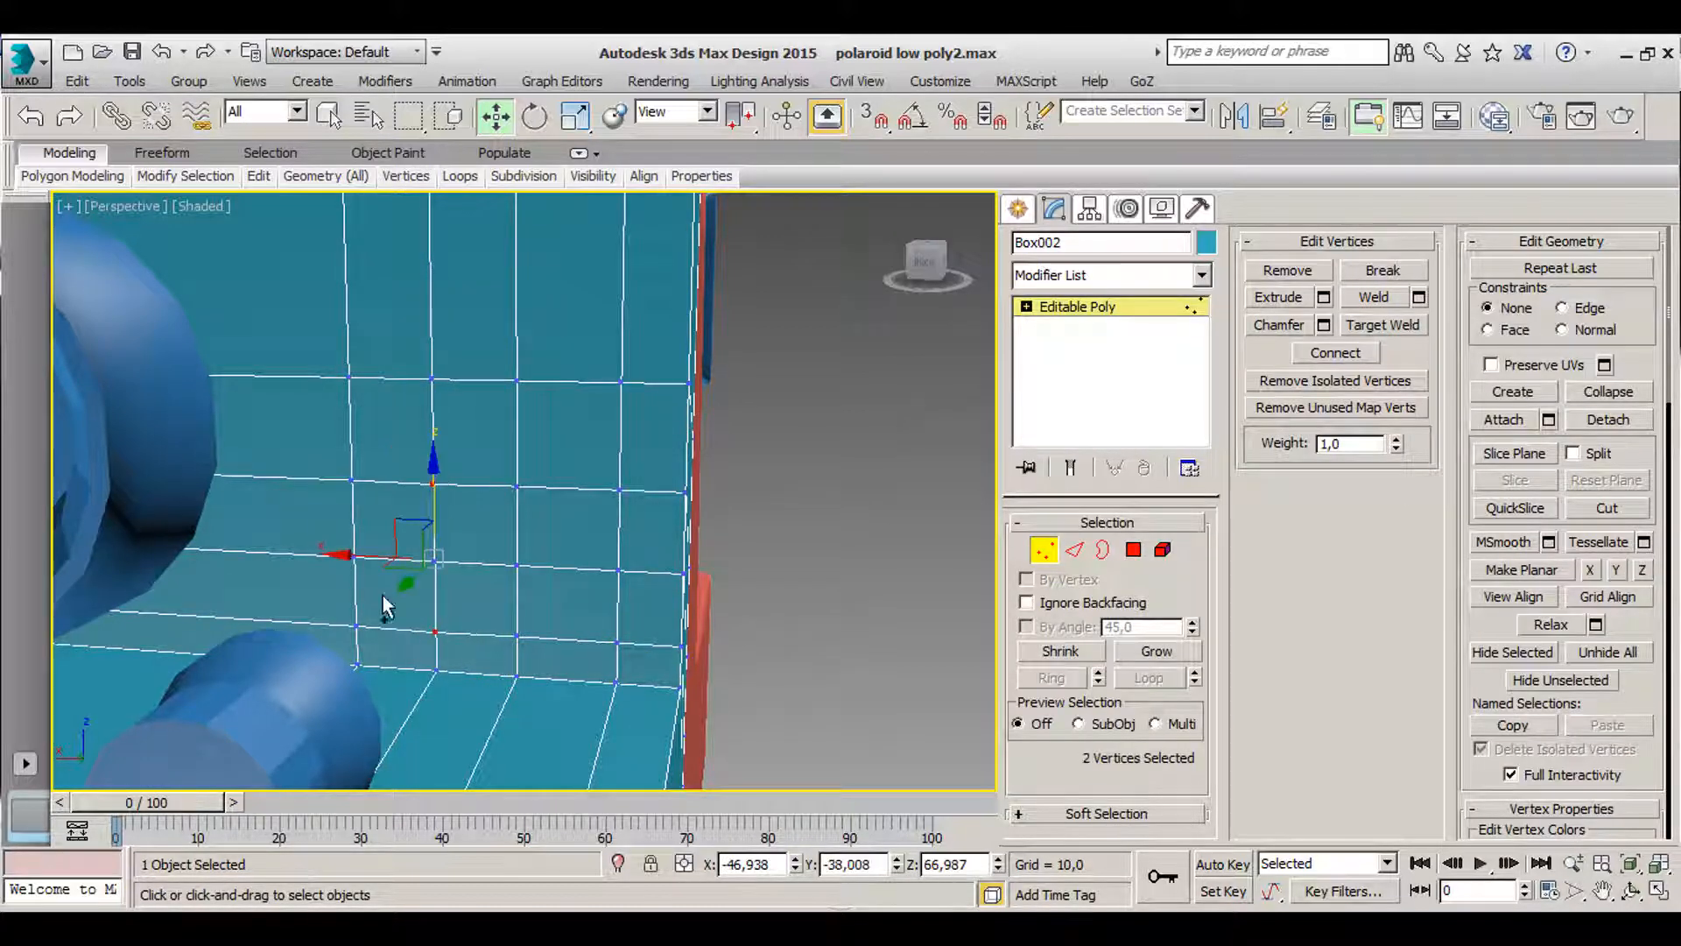
alt+middle_drag(454, 576, 477, 575)
scroll(476, 576, up, 3)
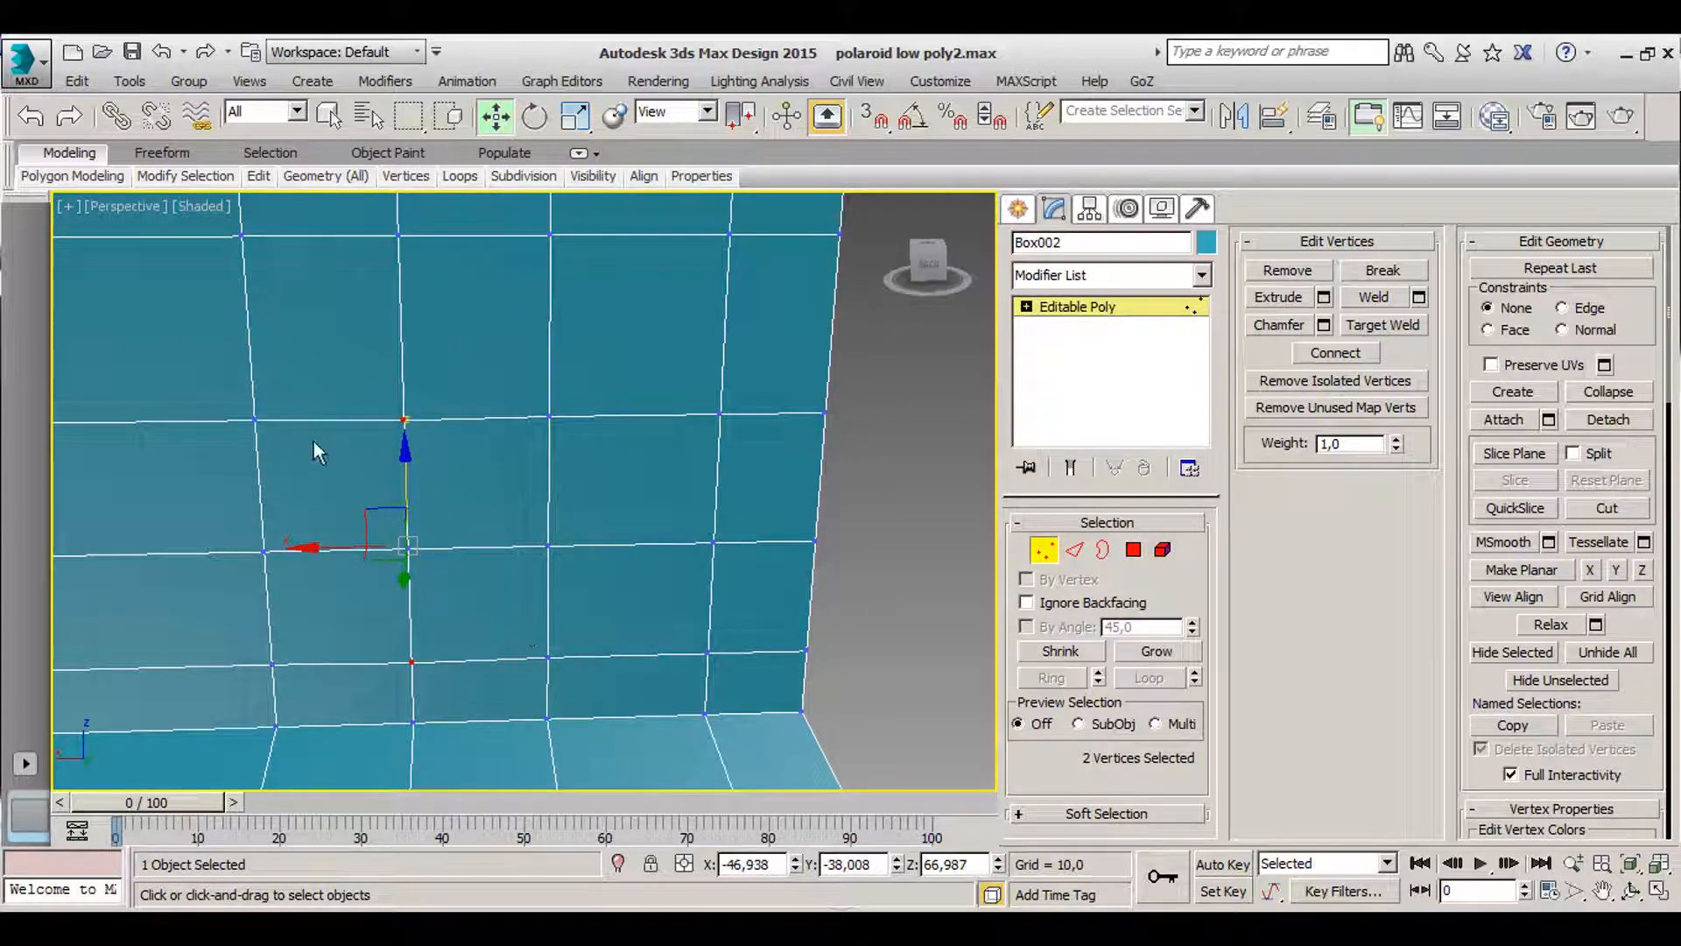
click(254, 420)
ctrl+click(545, 415)
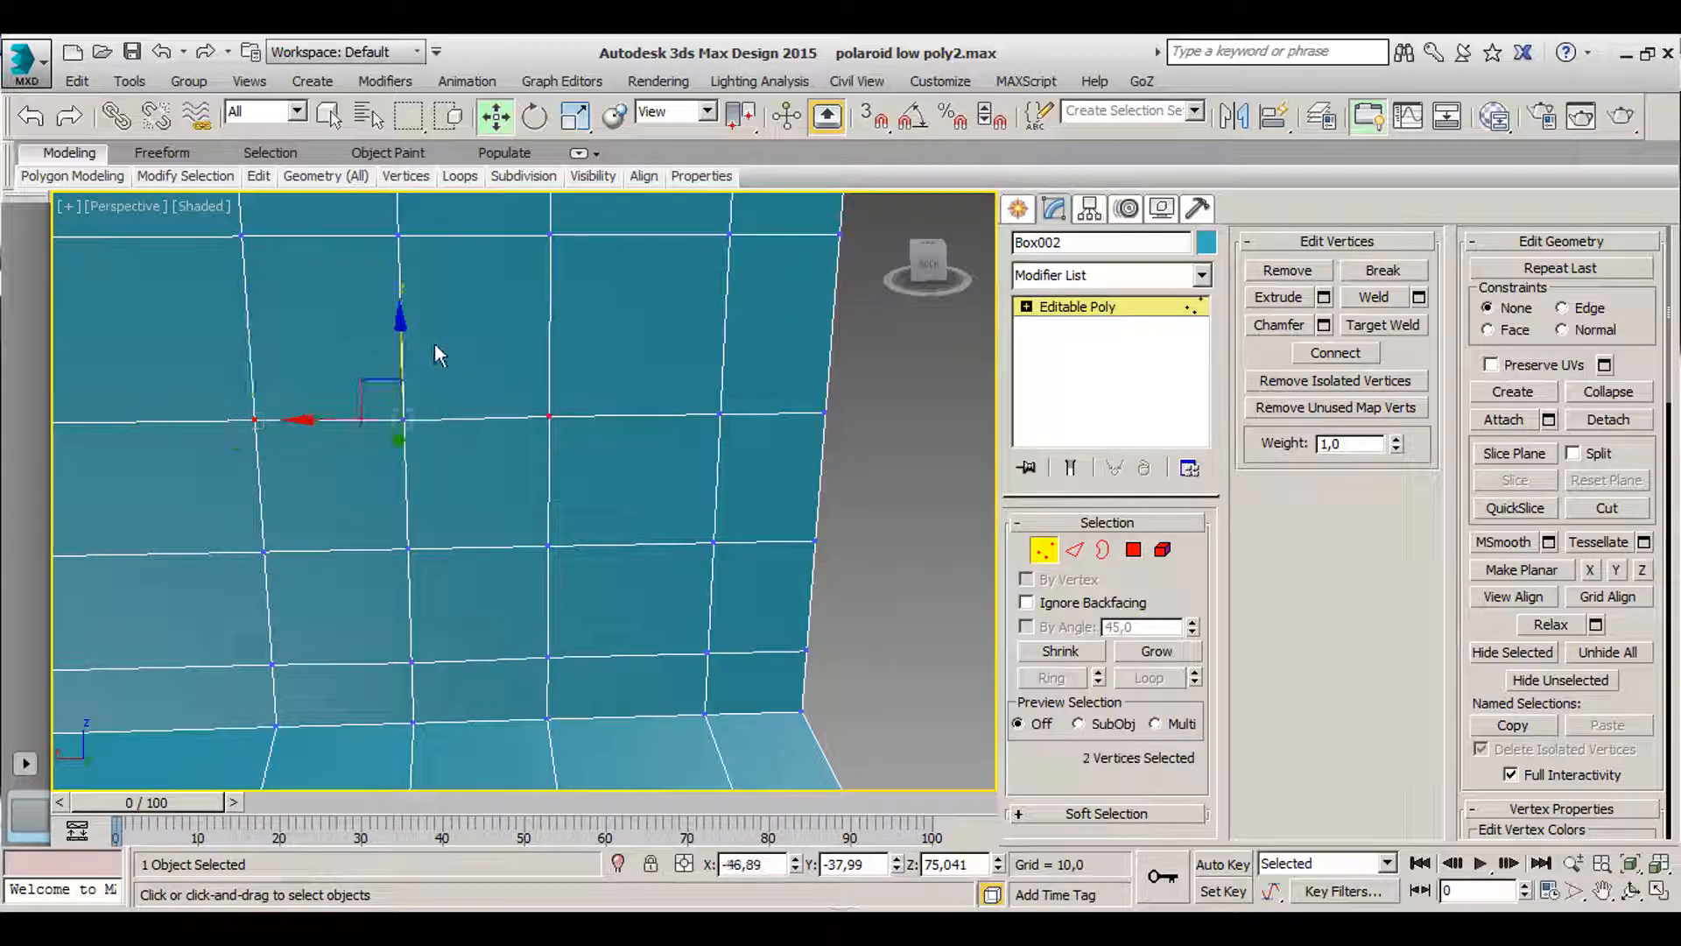
drag(398, 324, 397, 360)
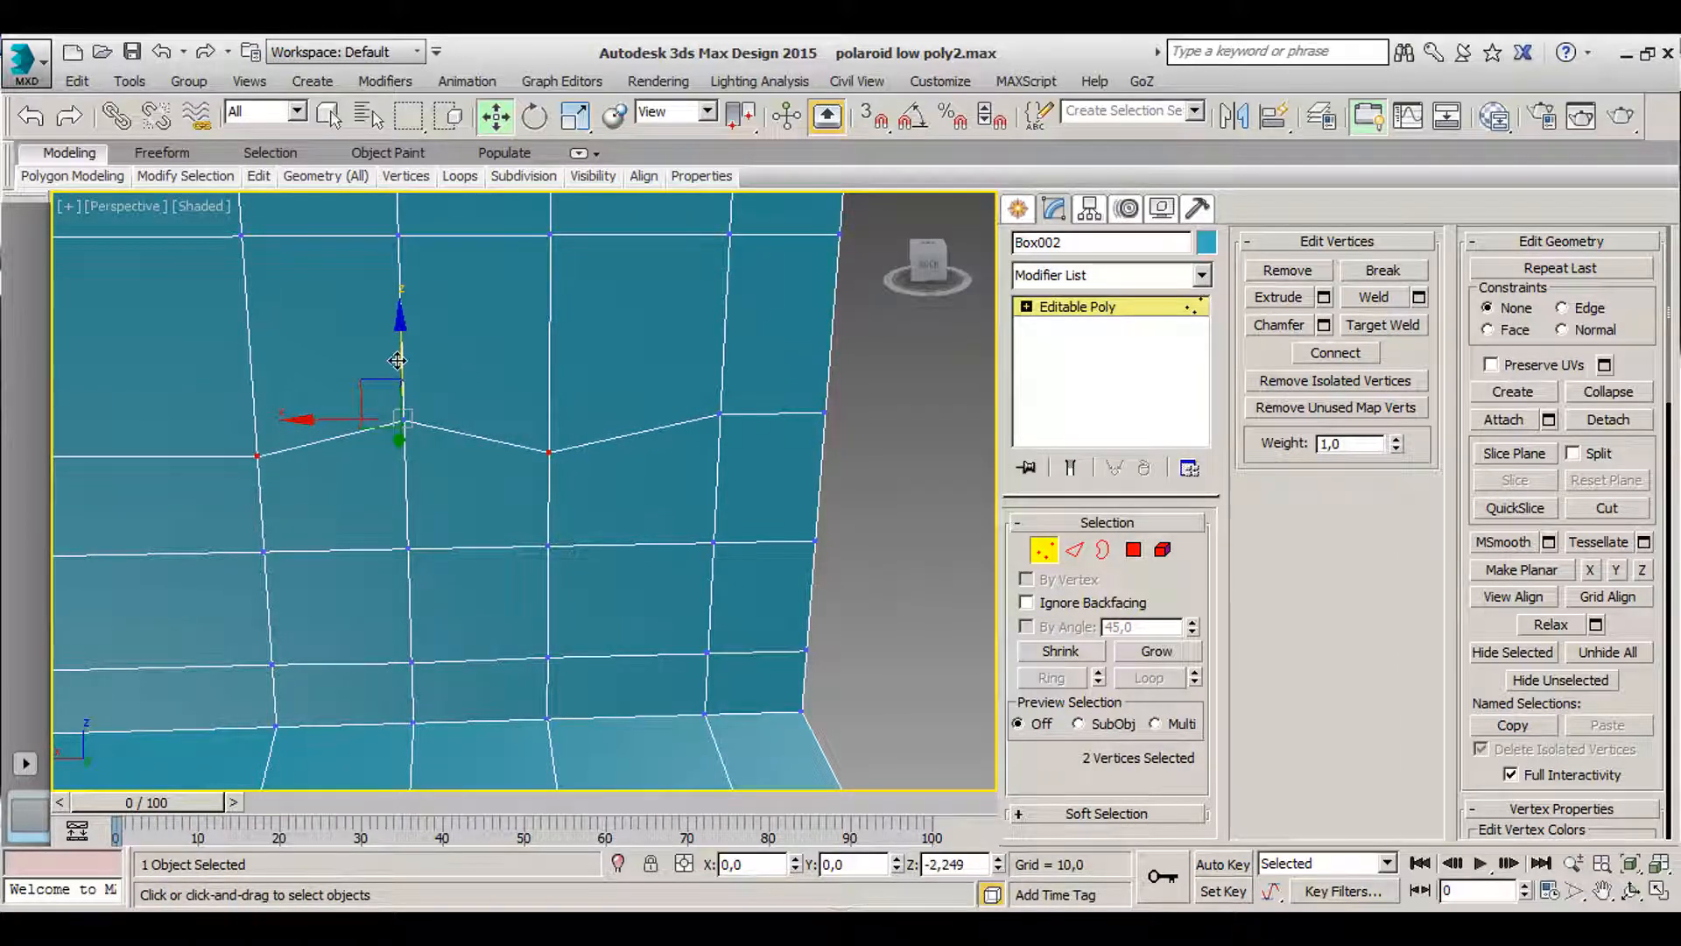
click(272, 664)
ctrl+click(548, 656)
drag(403, 577, 401, 554)
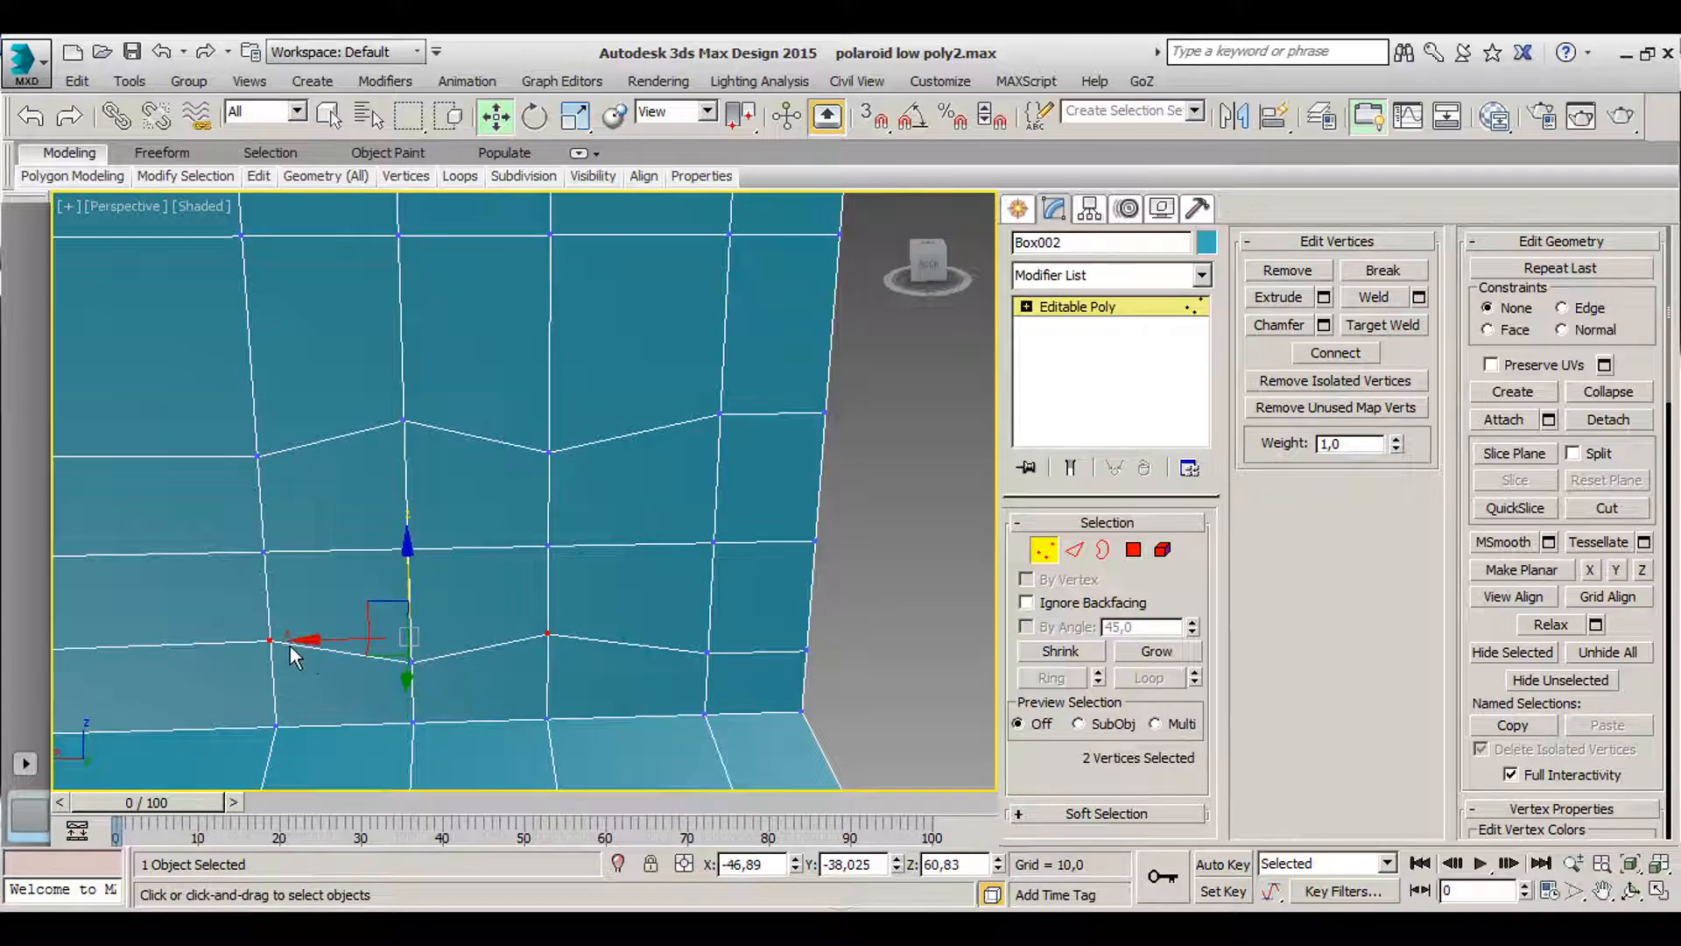
- Scale the lower and upper corner vertex pairs inward along X to turn the square patch into an octagon
key(r)
drag(295, 641, 319, 645)
click(255, 456)
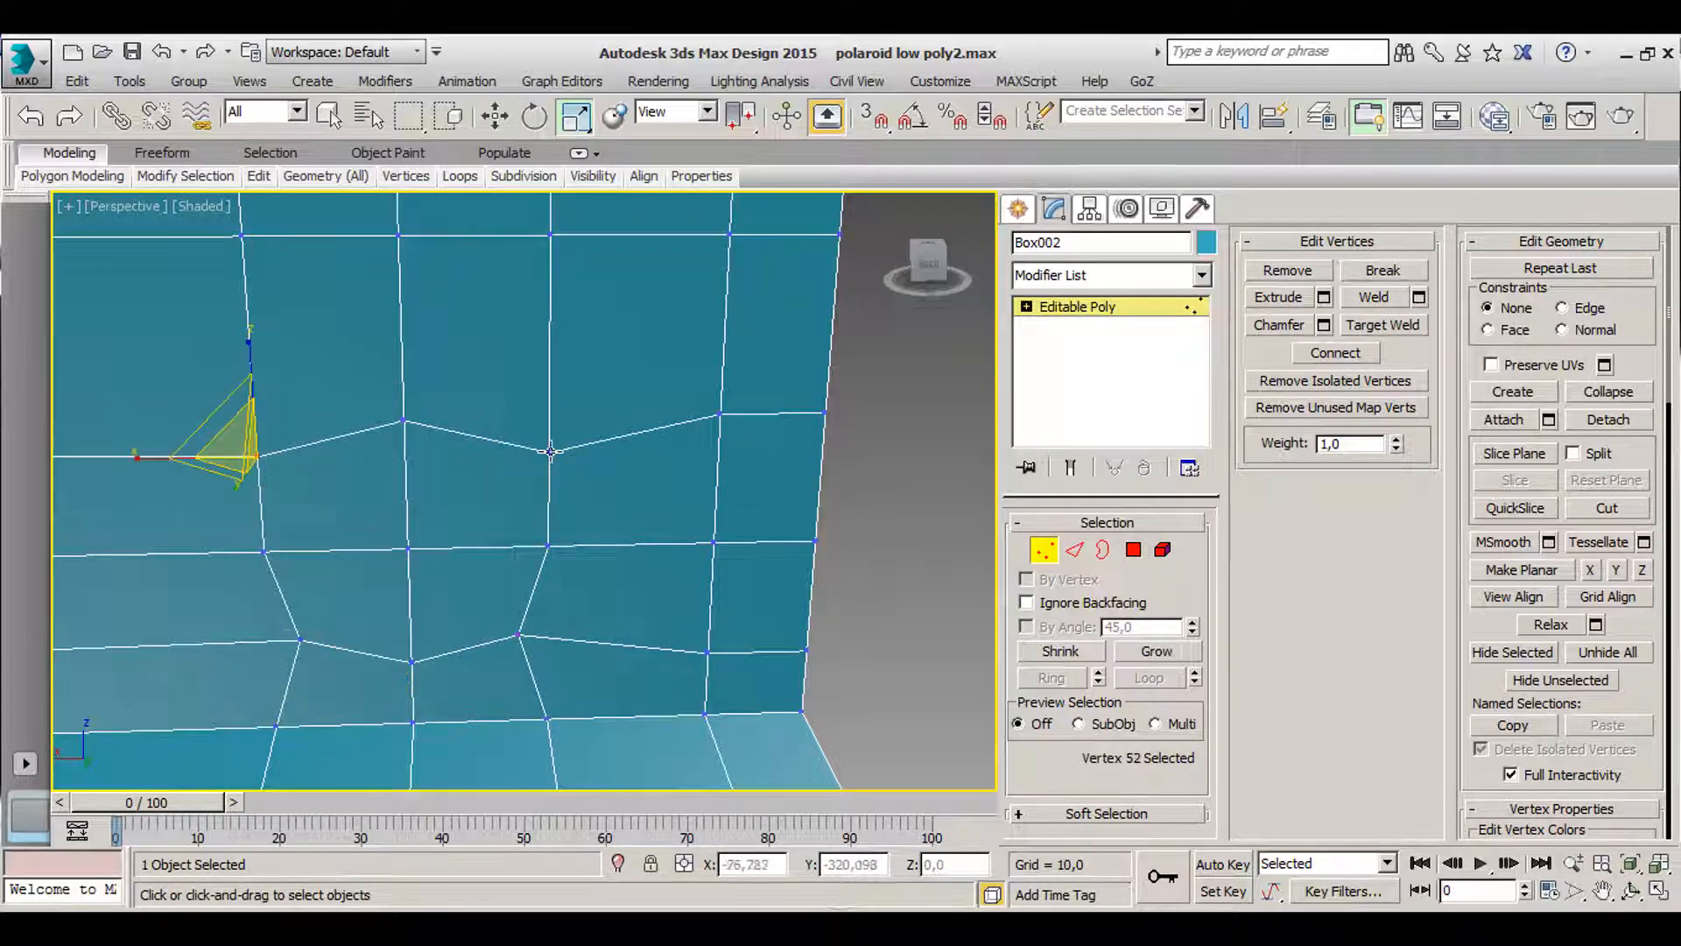
ctrl+click(551, 451)
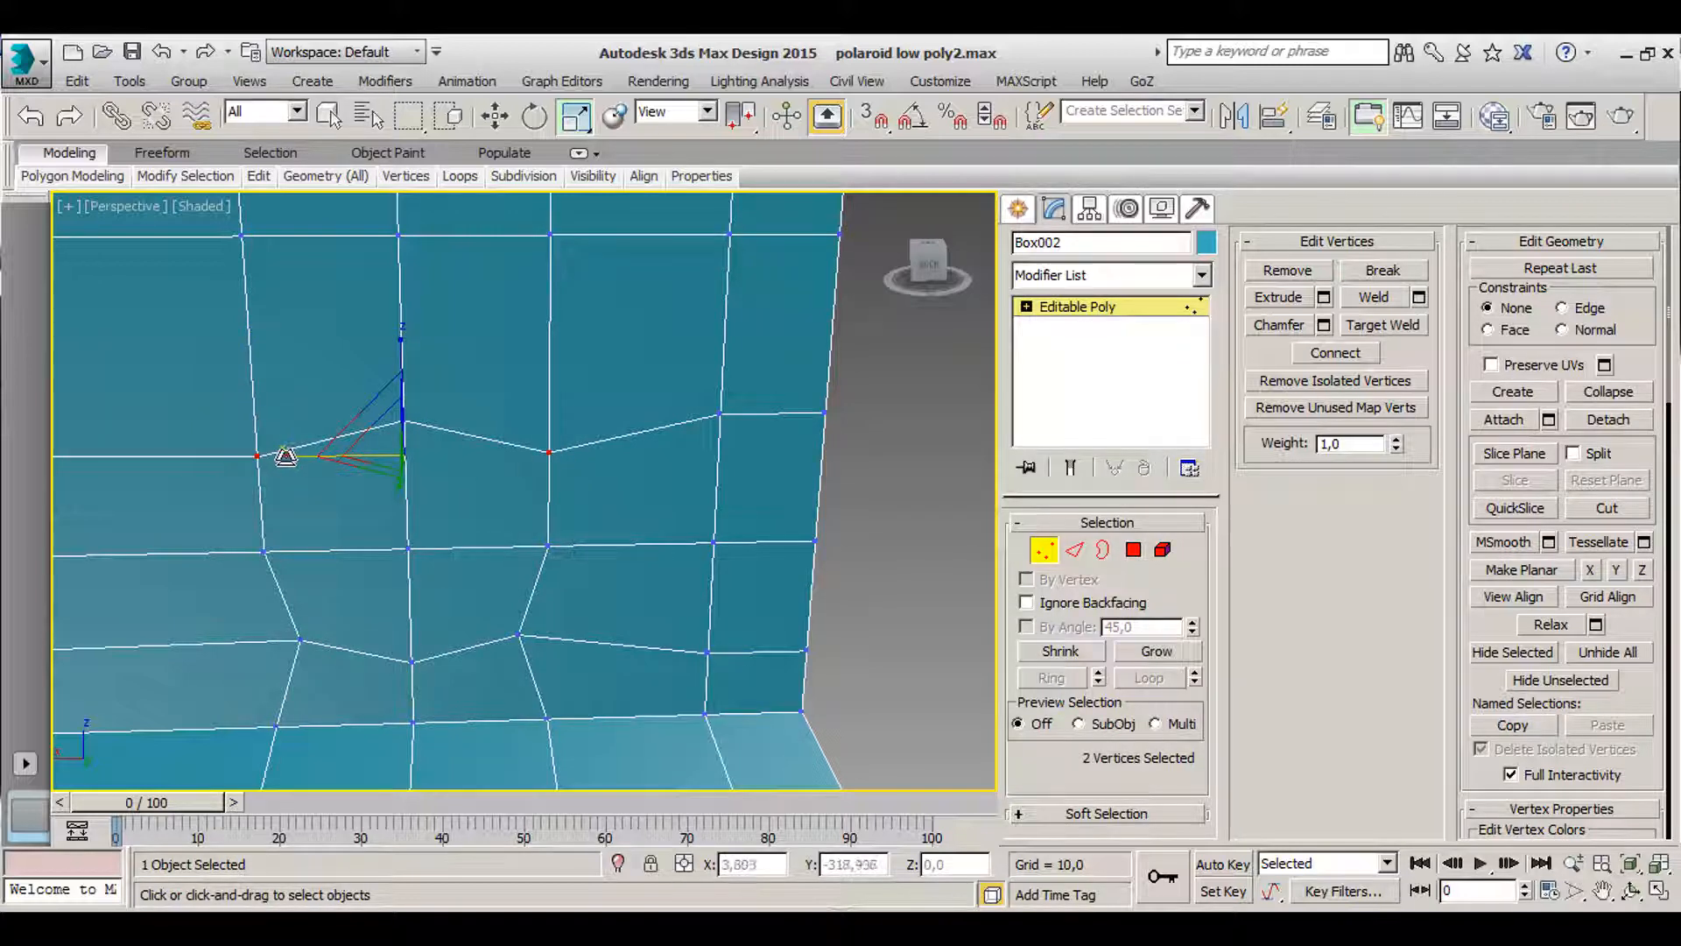
drag(285, 456, 315, 476)
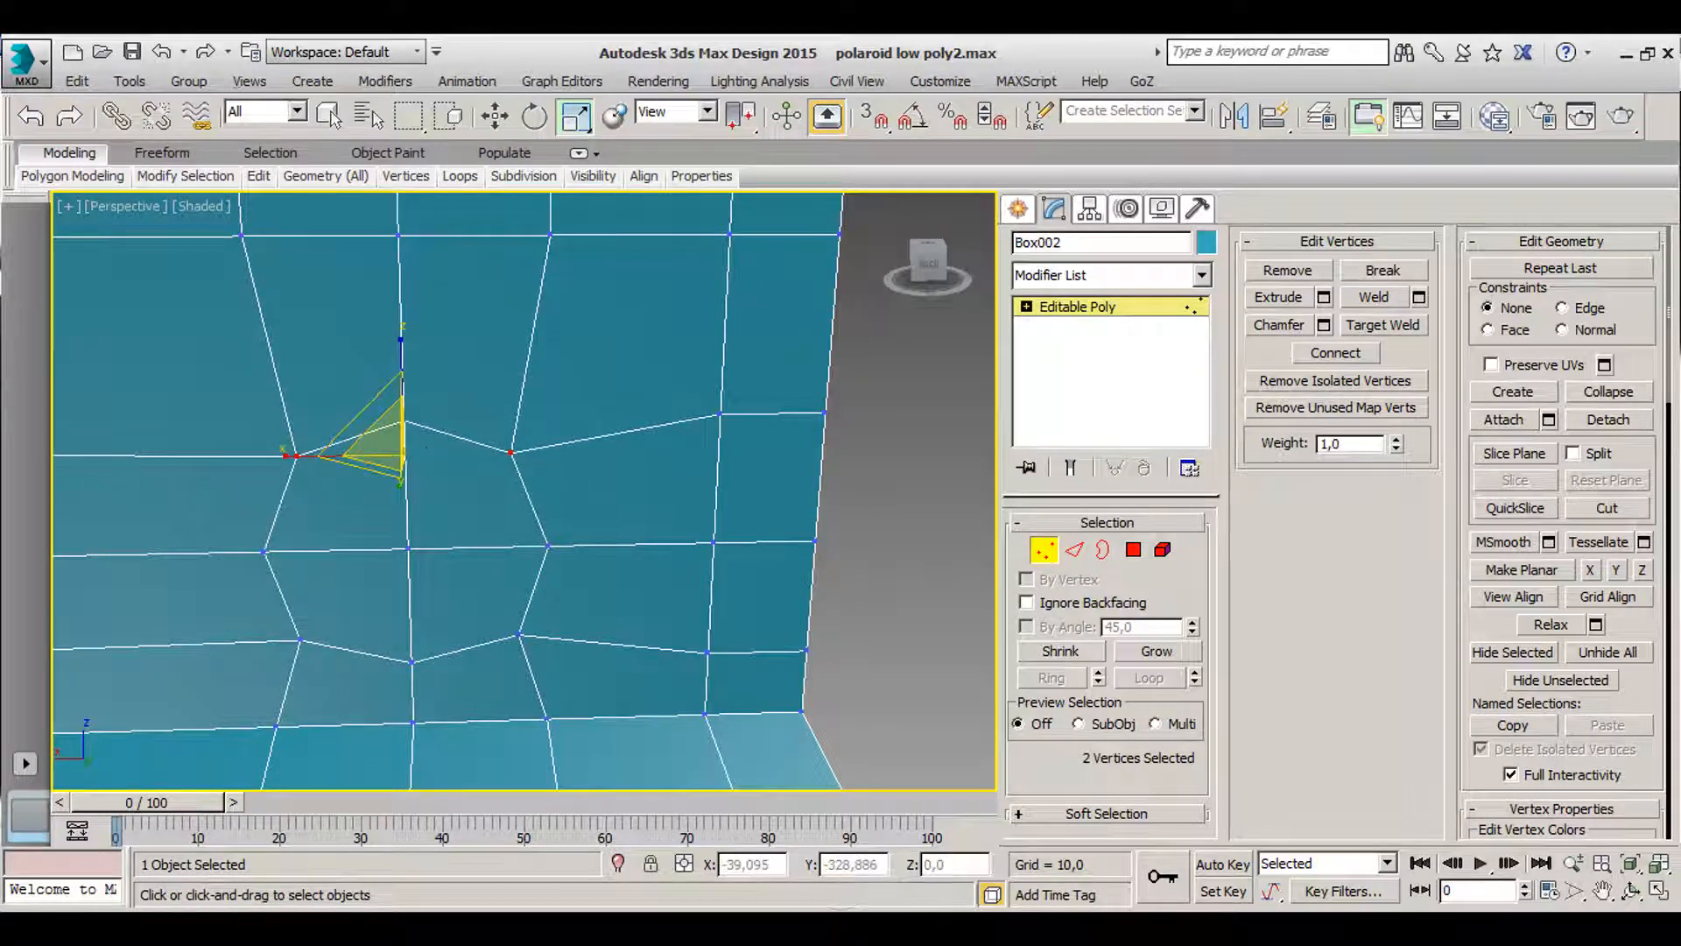
- Select the four polygons inside the octagon and inset them slightly to leave a thin border ring
alt+middle_drag(426, 447, 380, 443)
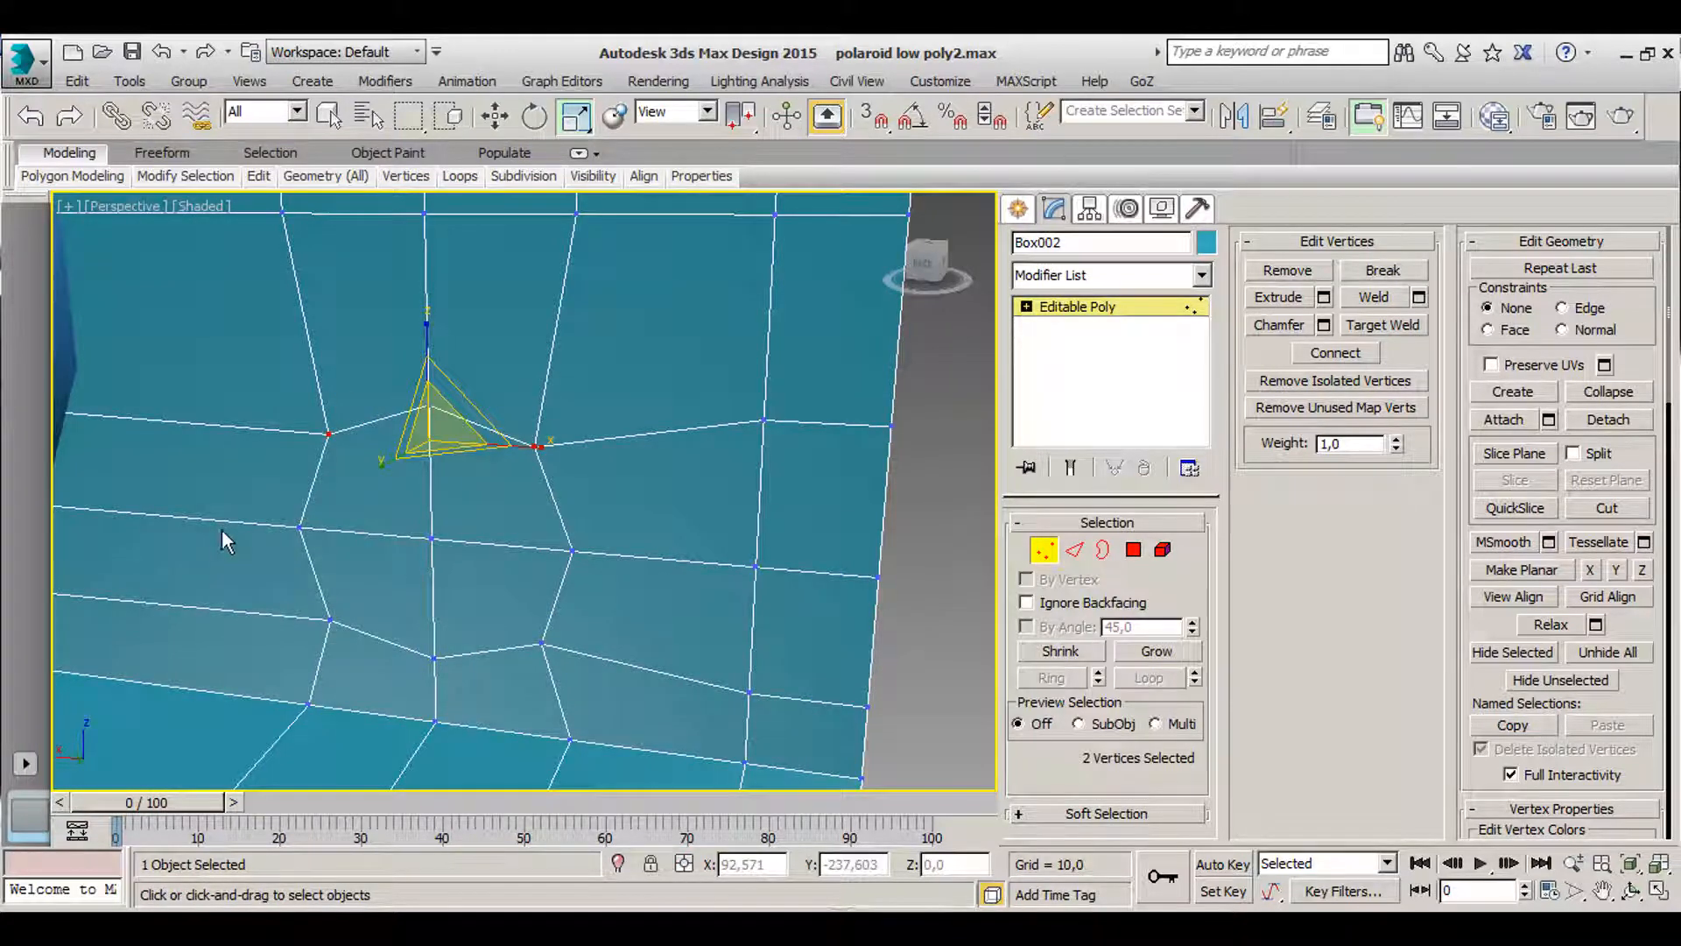
click(1132, 549)
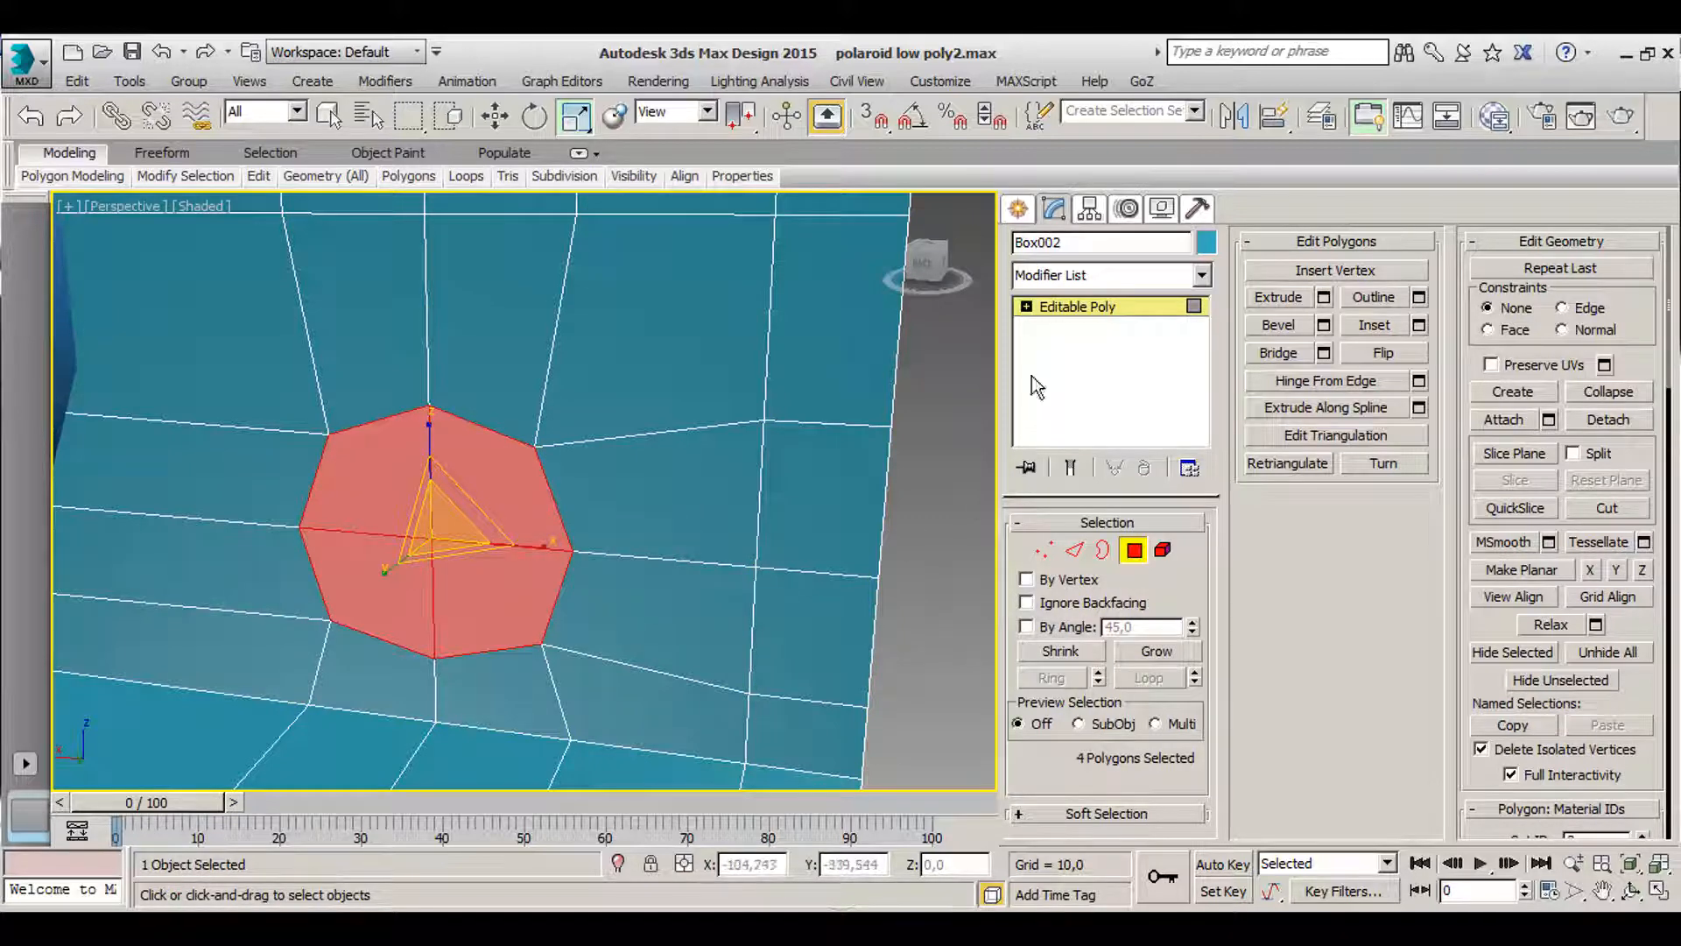
click(1265, 298)
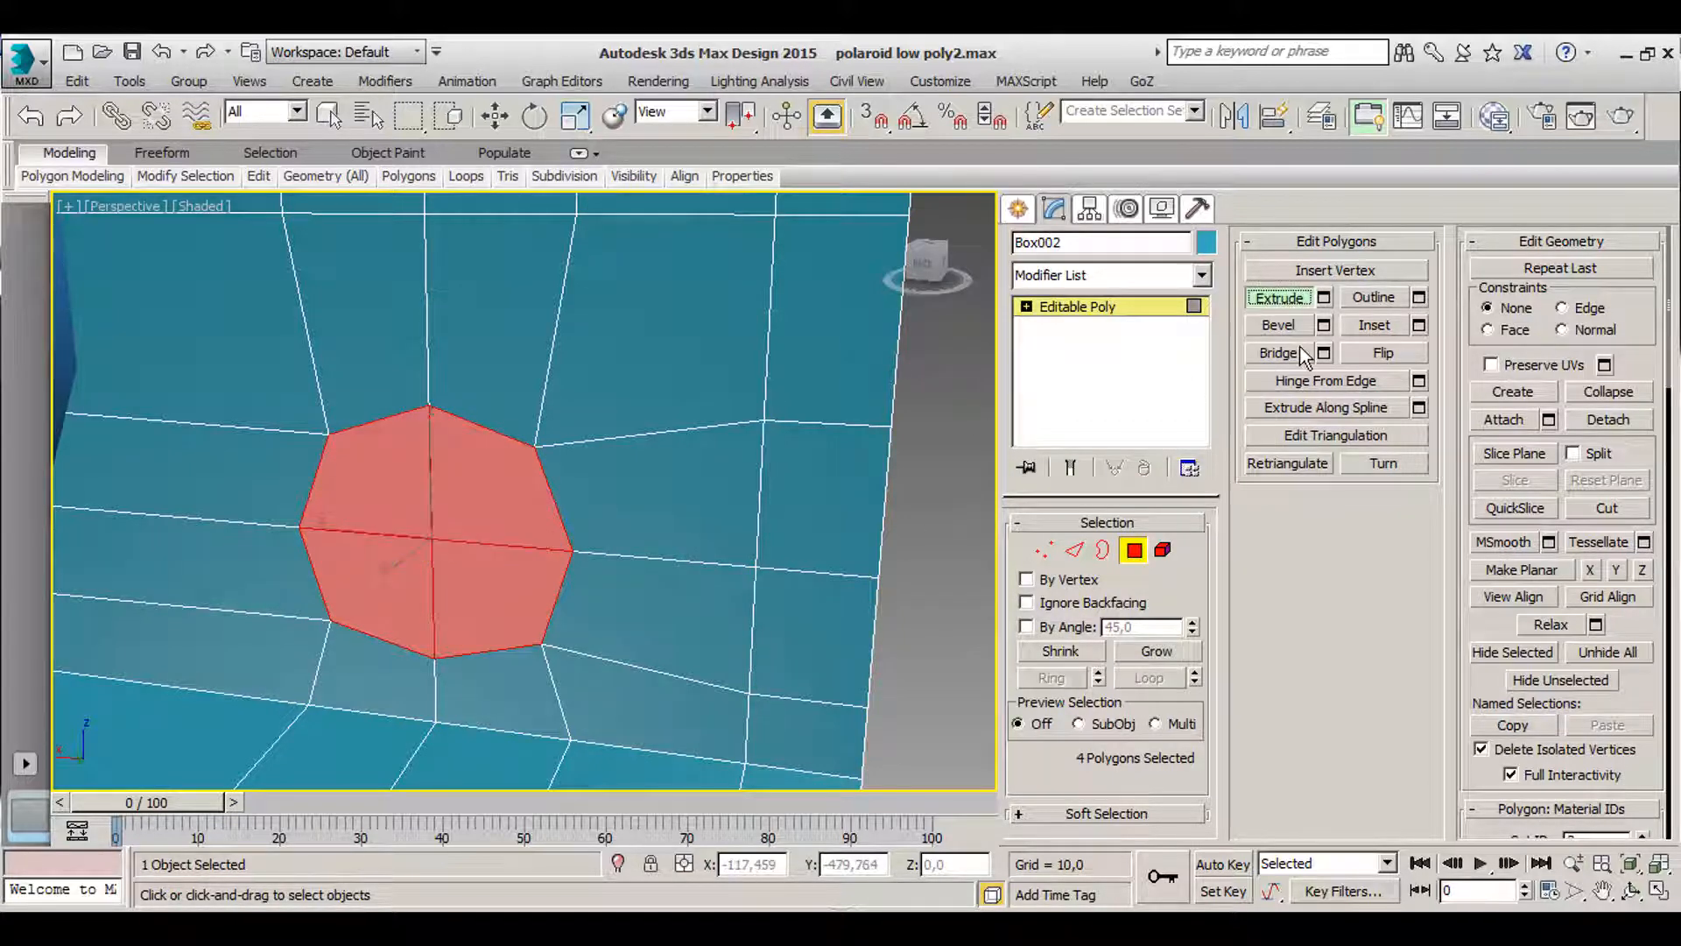
click(1375, 326)
drag(333, 518, 327, 520)
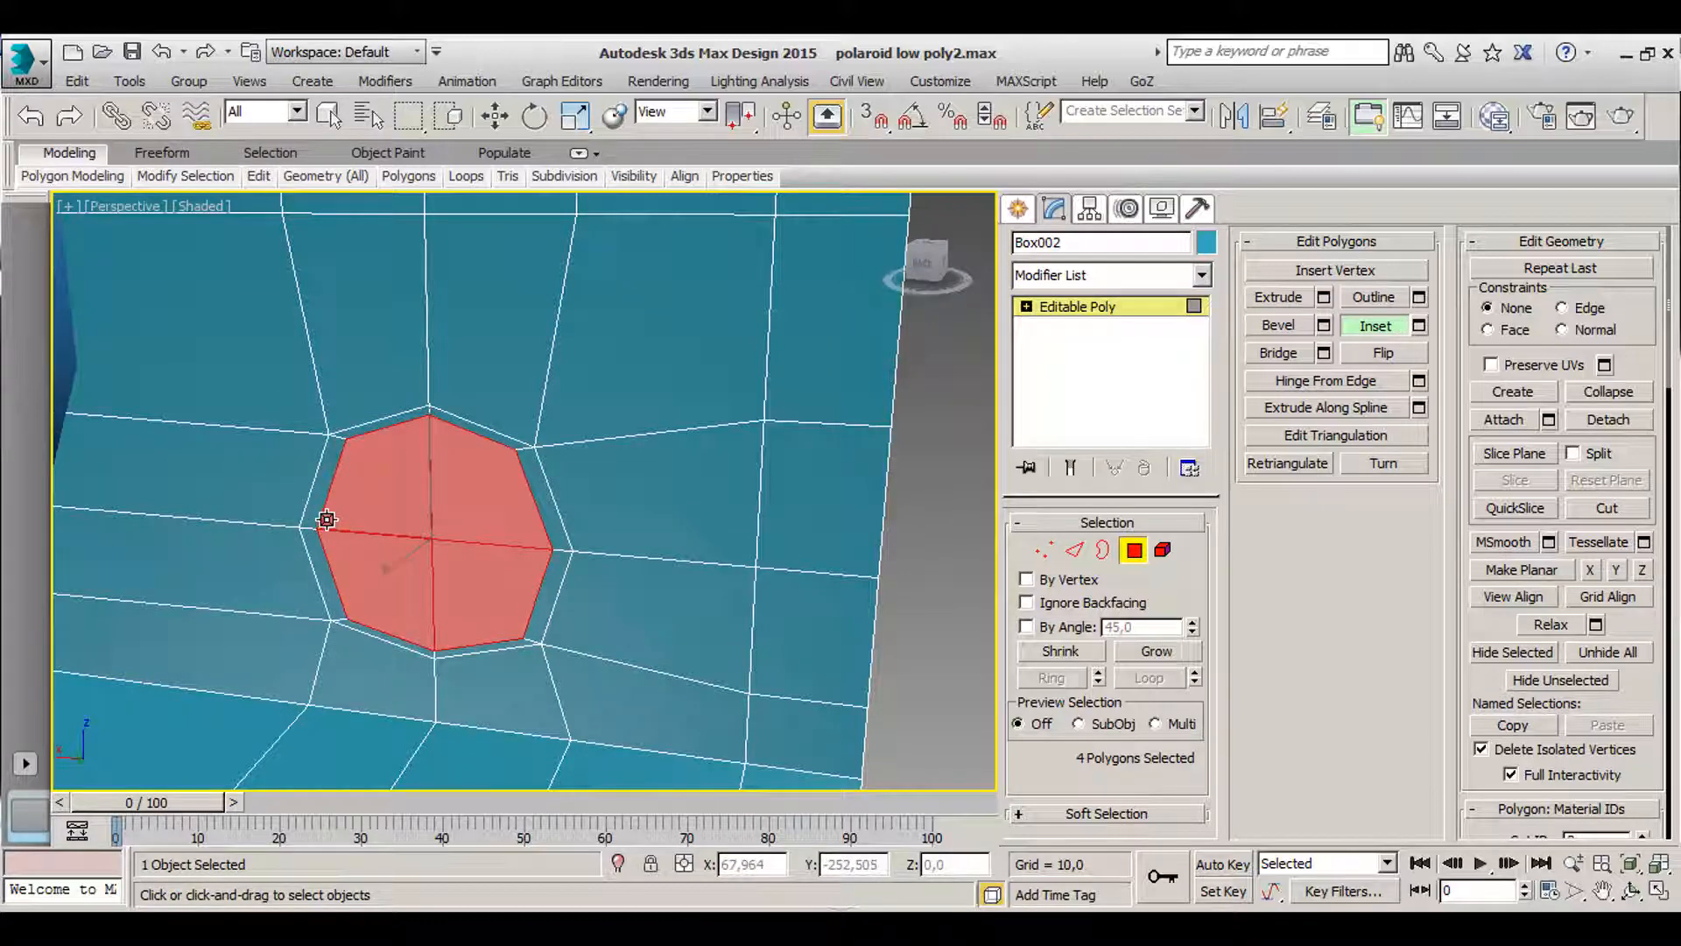
scroll(326, 521, up, 2)
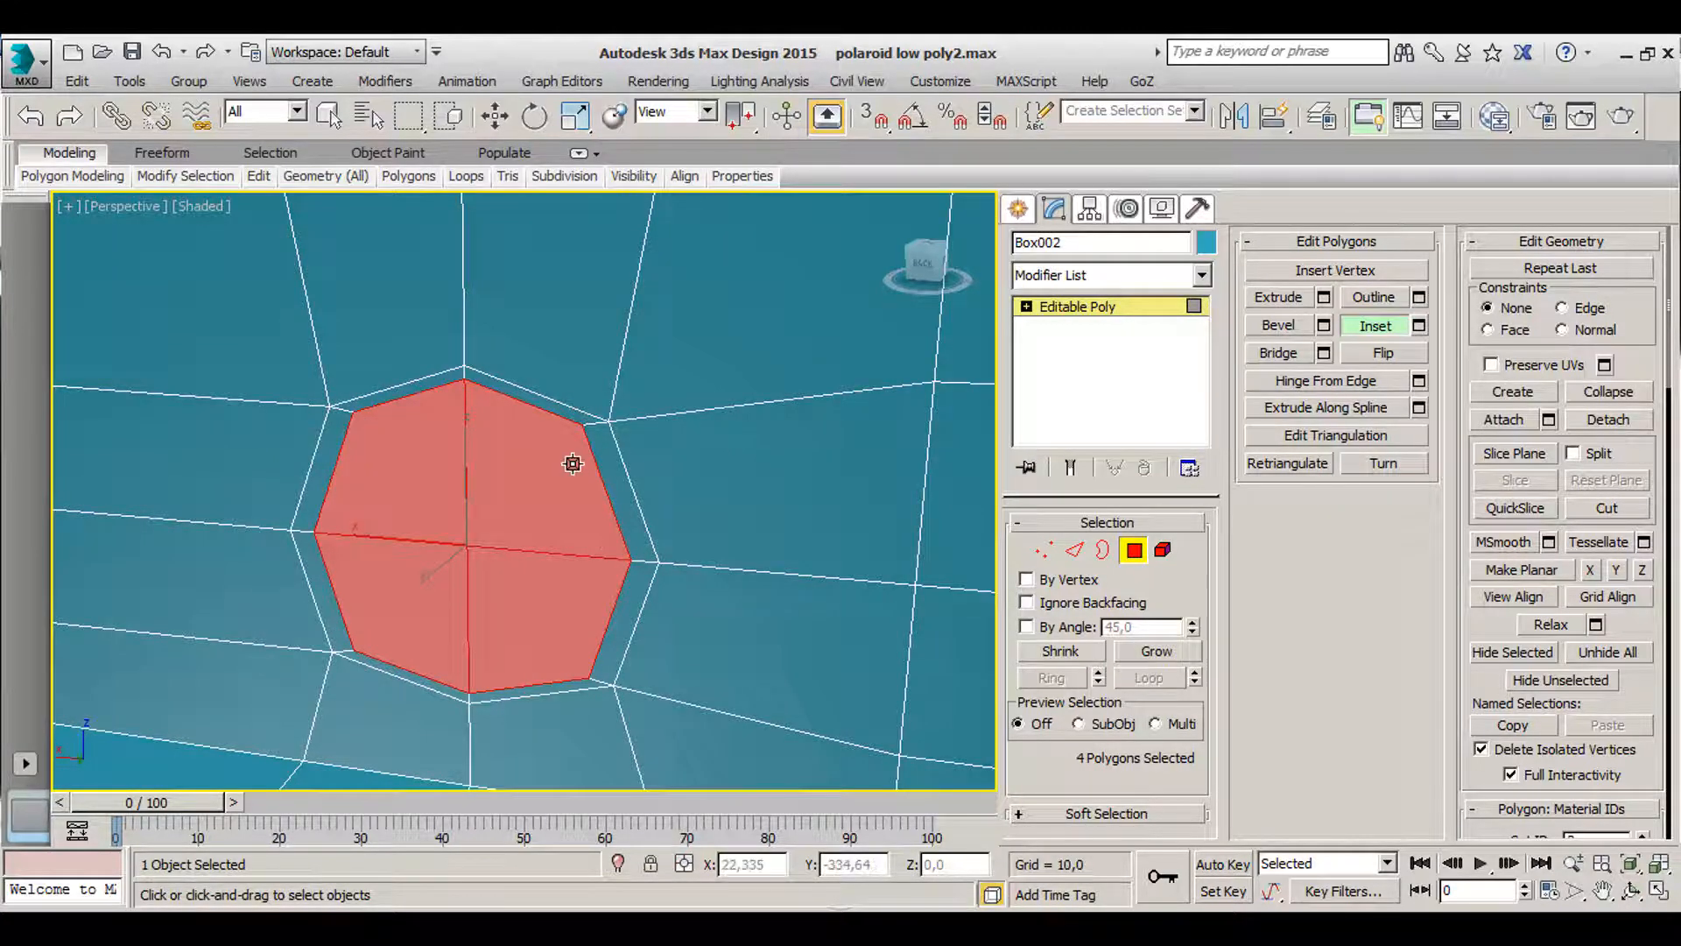
scroll(453, 409, down, 4)
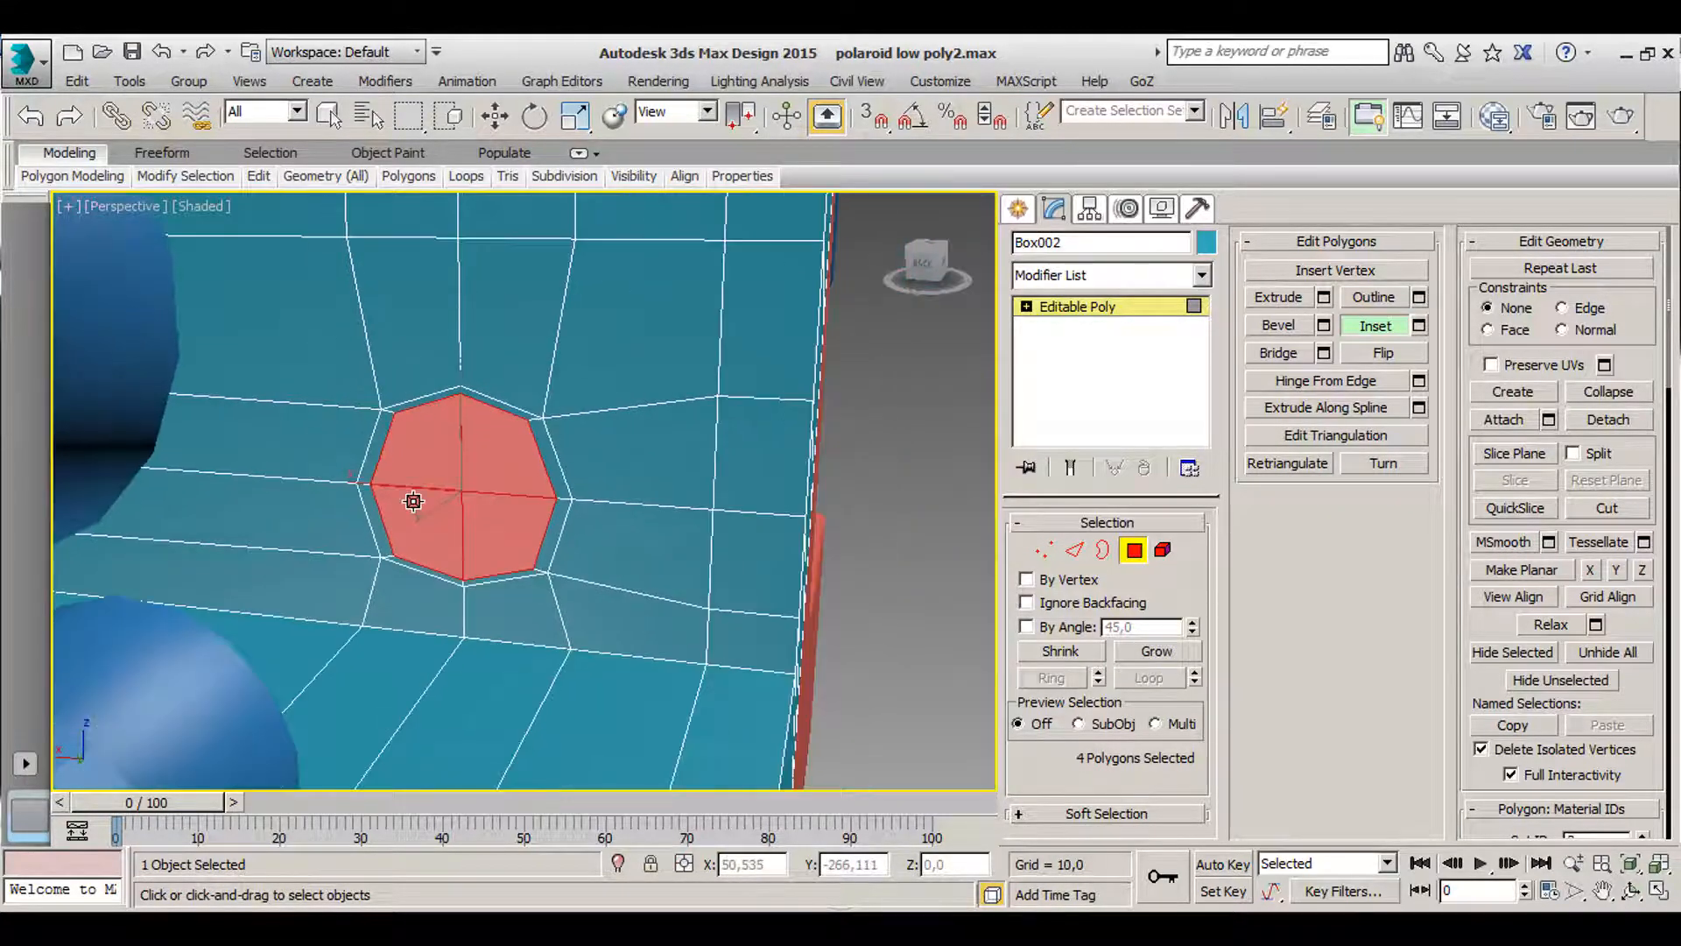
- Extrude the four inset polygons into the body to form an octagonal recess, and finish polygon editing
click(1279, 297)
scroll(298, 480, up, 2)
alt+middle_drag(297, 479, 342, 489)
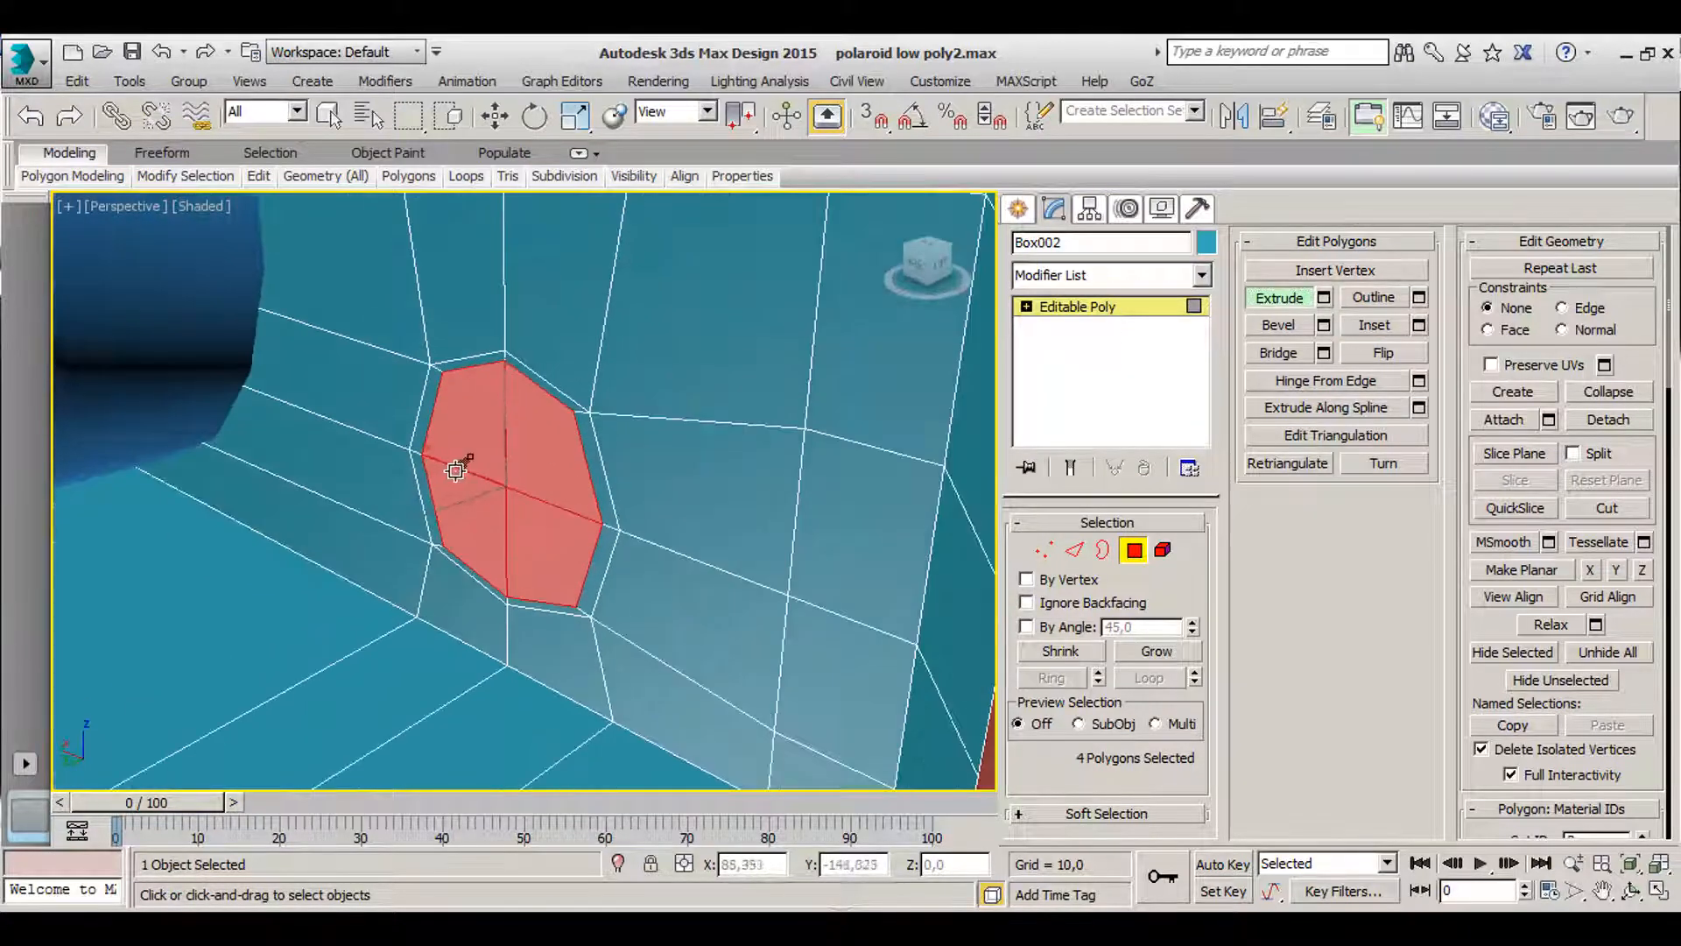
drag(459, 470, 526, 479)
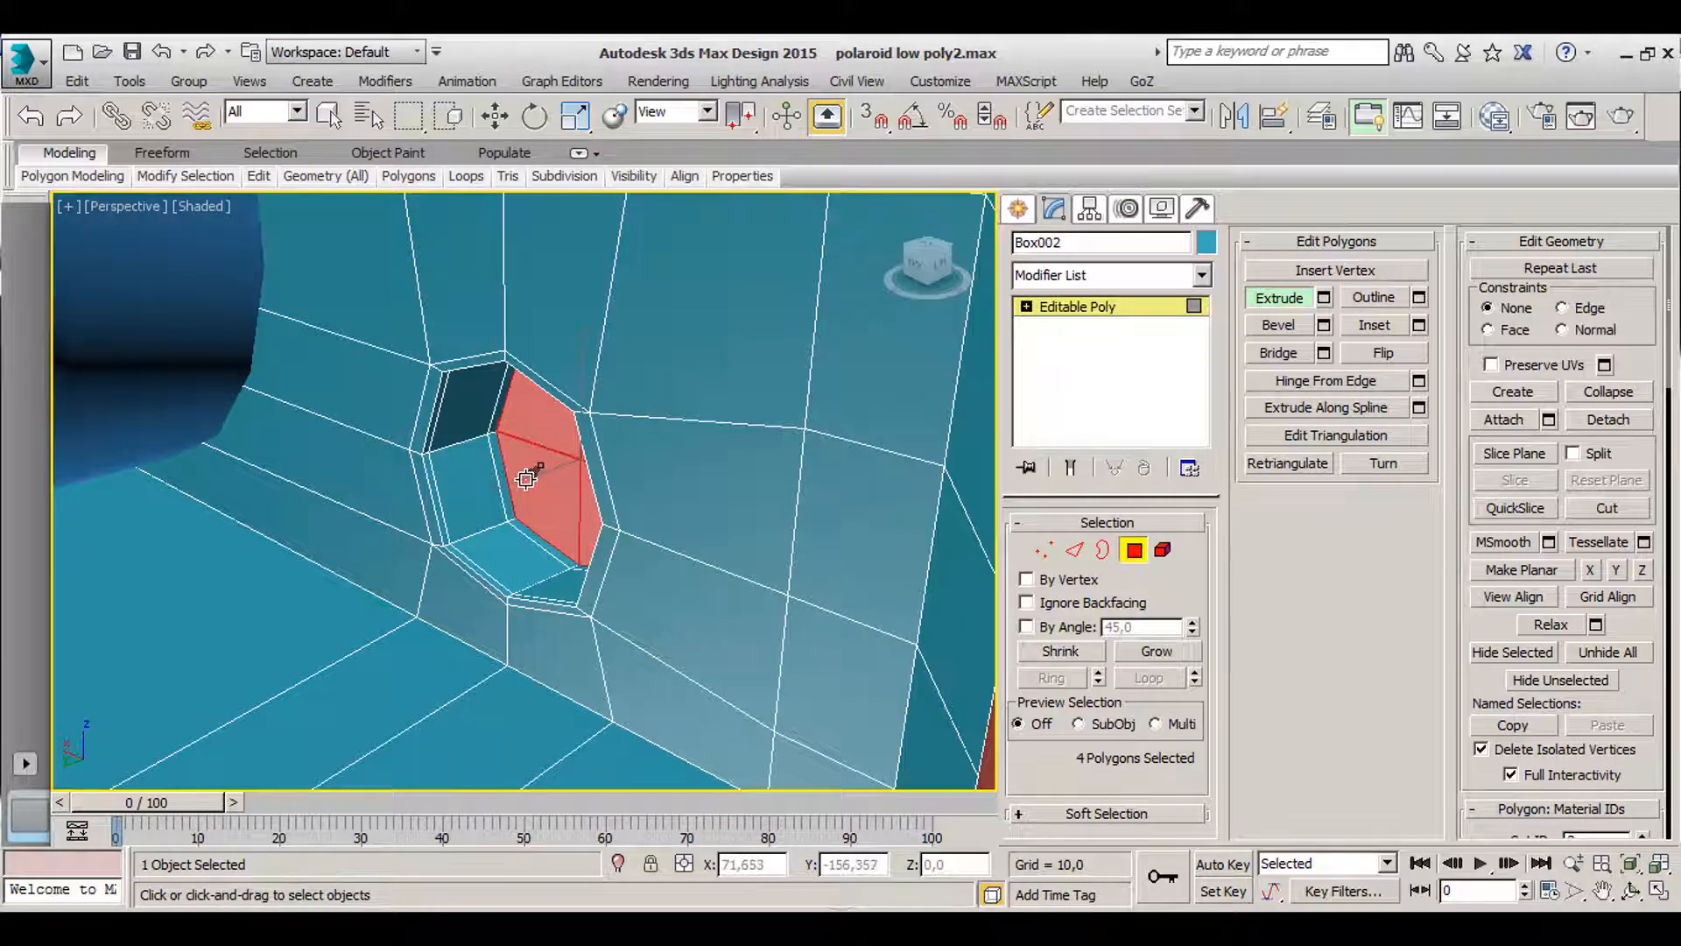
alt+middle_drag(495, 552, 542, 525)
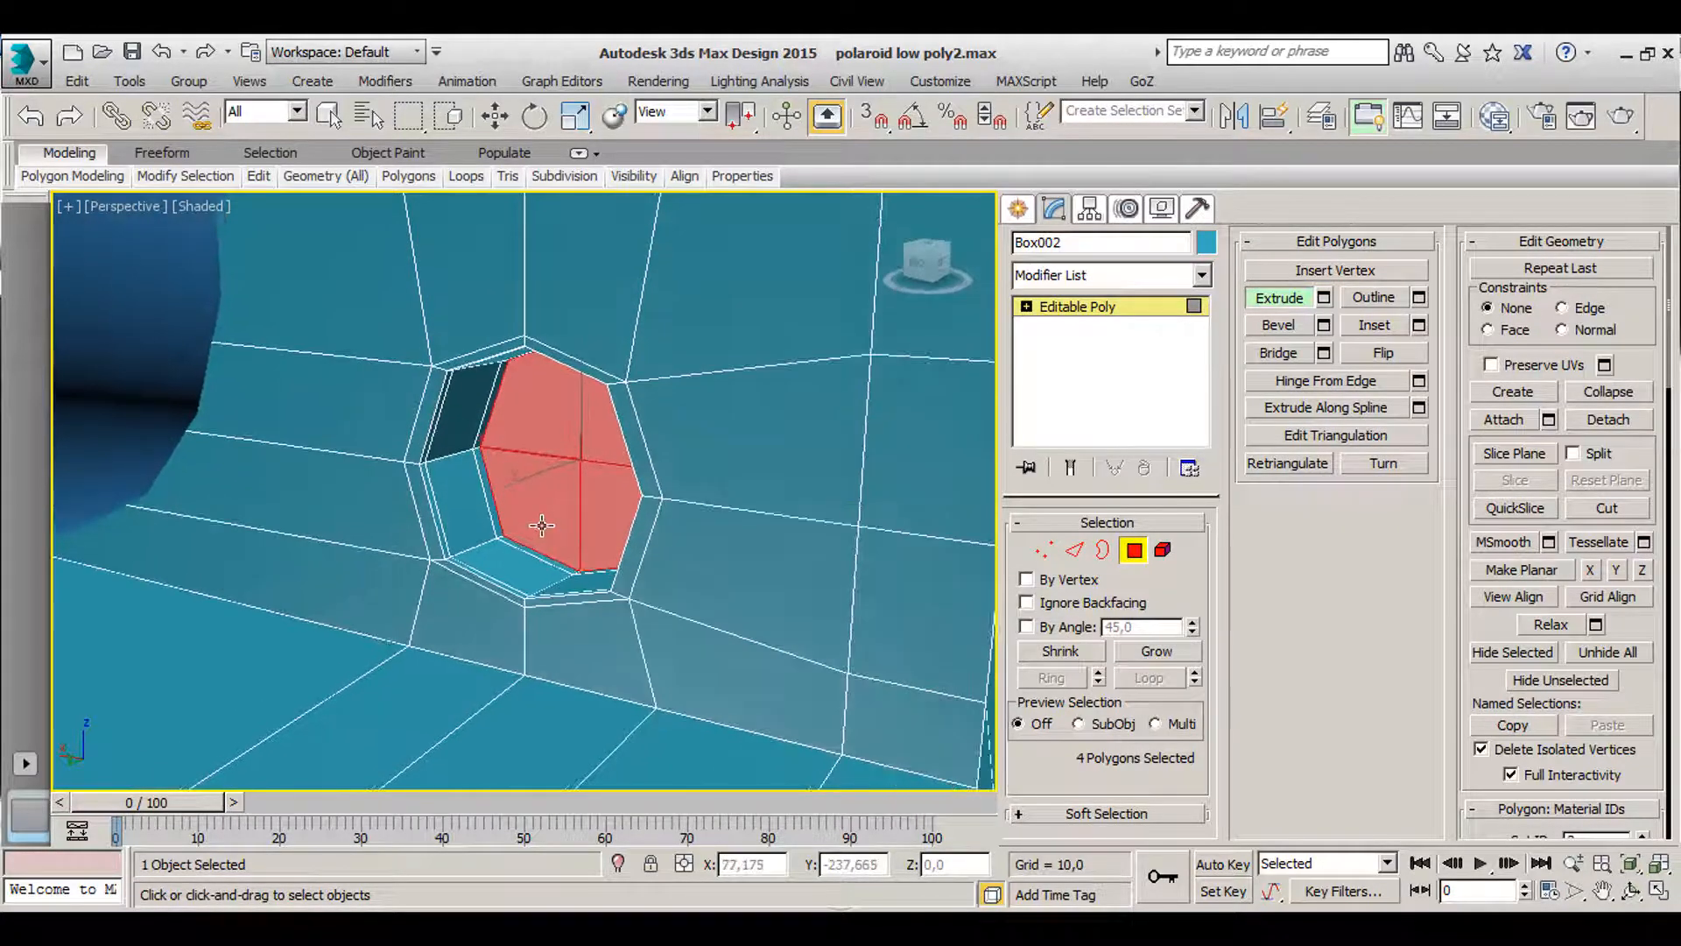
key(F2)
scroll(539, 437, down, 4)
alt+middle_drag(539, 437, 438, 543)
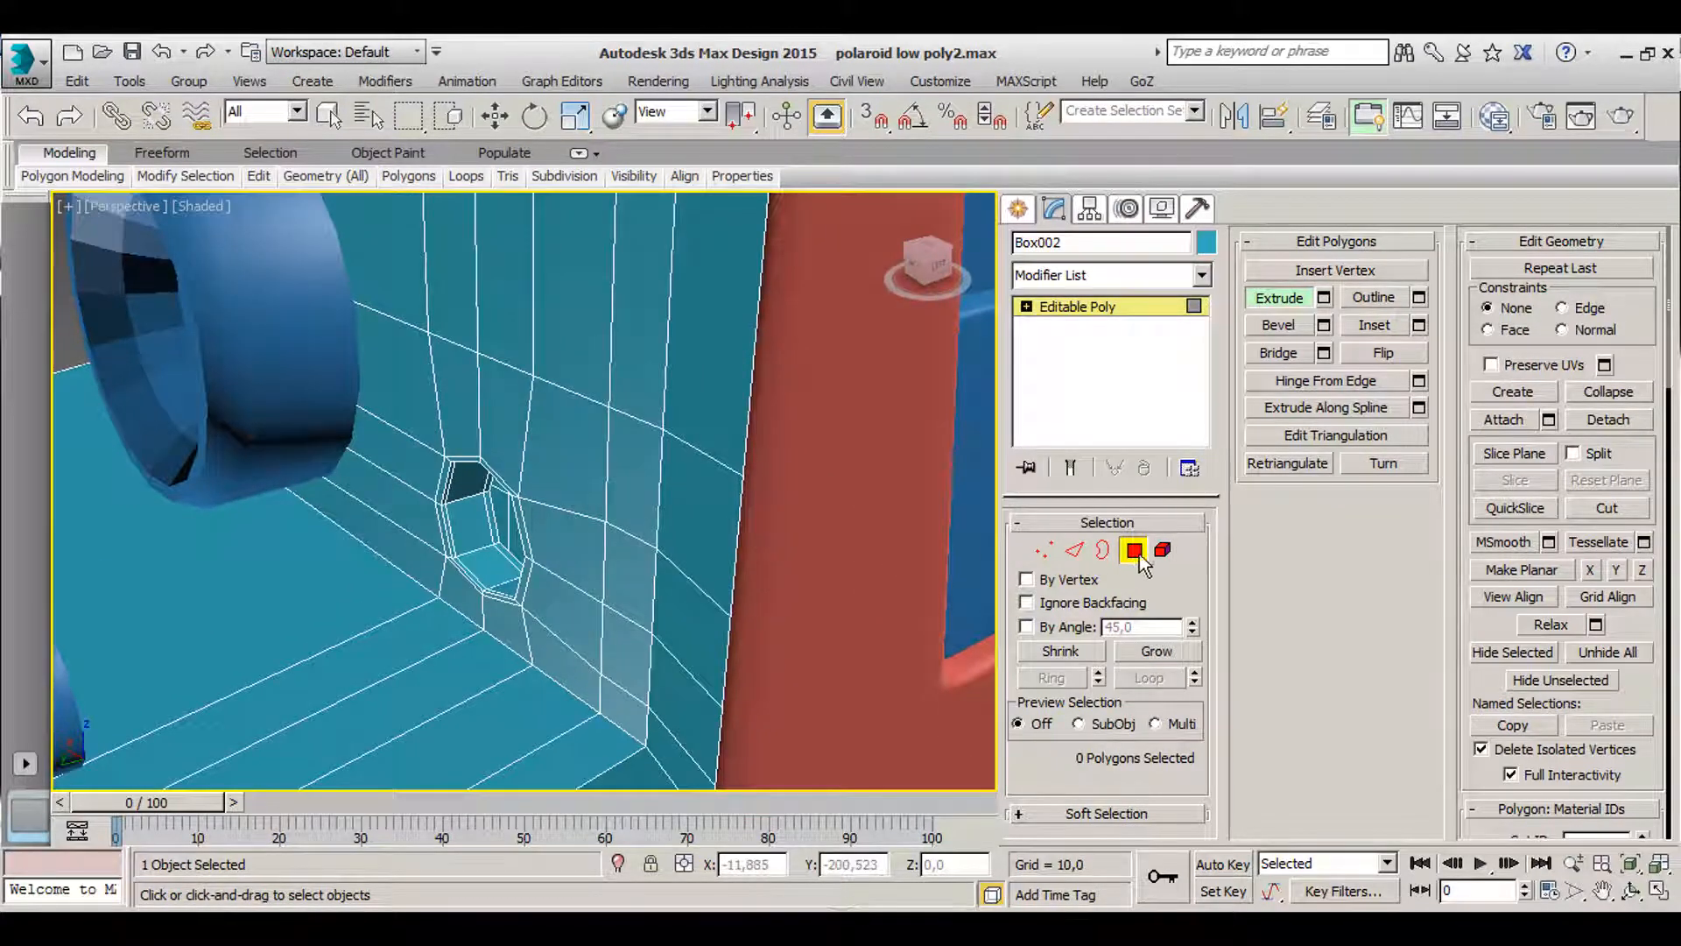
click(1136, 552)
- Apply a TurboSmooth modifier to the teal front body and check how the recess smooths on the camera
middle_drag(635, 515, 856, 442)
click(286, 630)
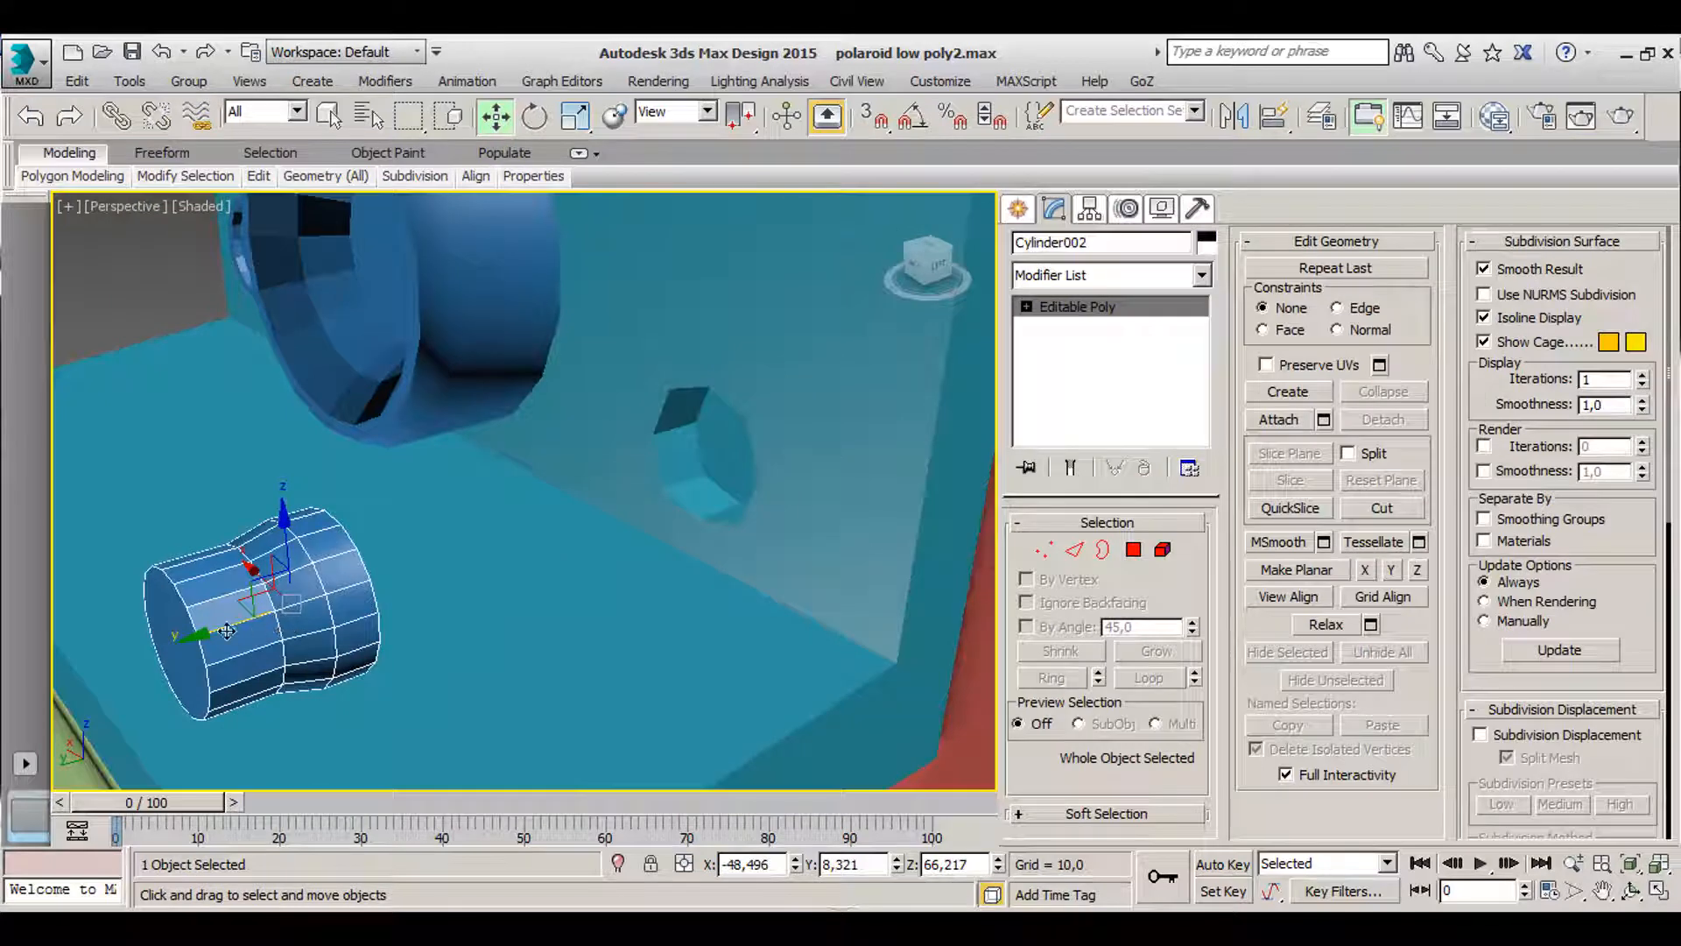
click(521, 619)
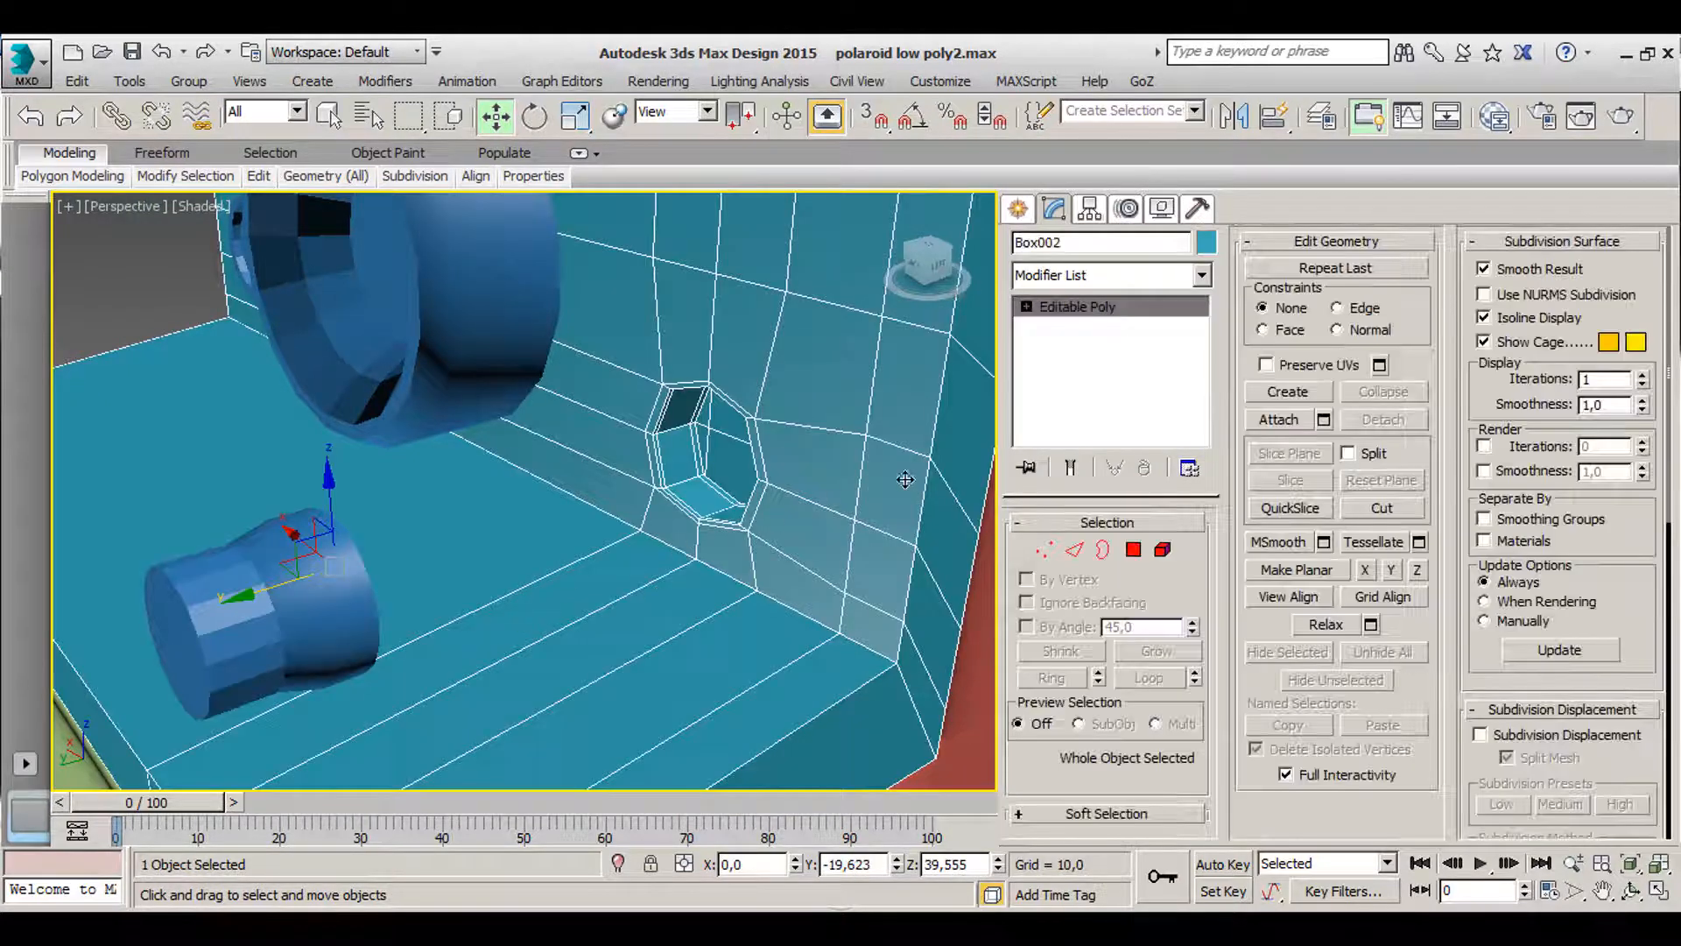
middle_drag(725, 448, 732, 412)
click(1050, 280)
text(tu)
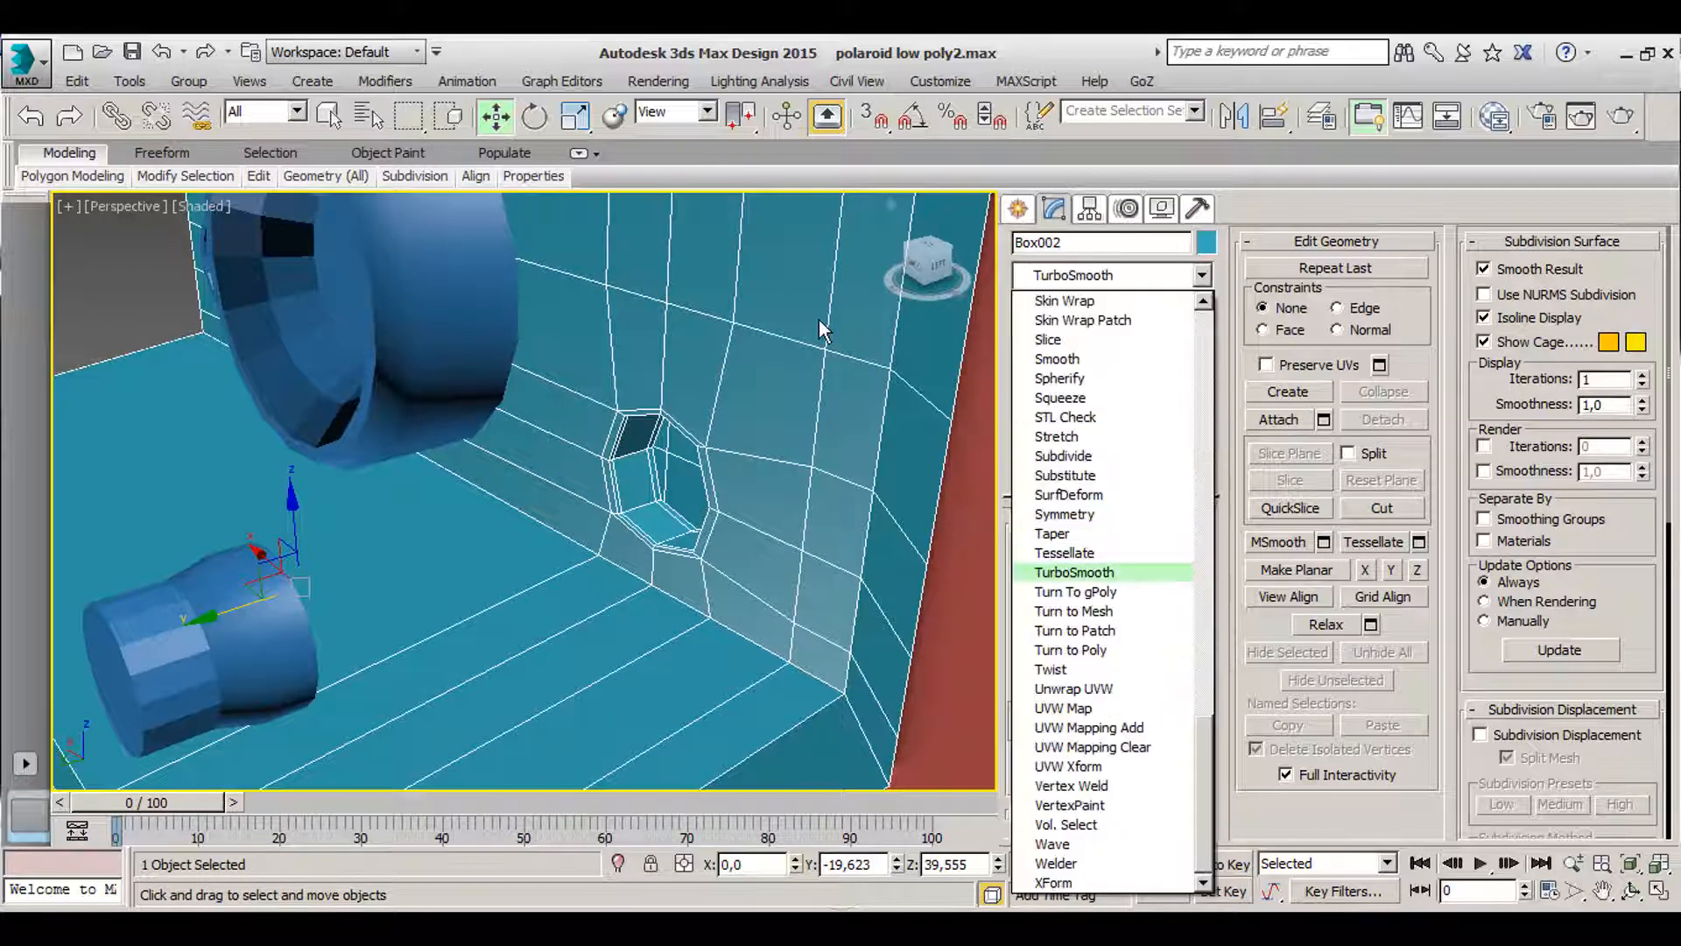
click(1059, 573)
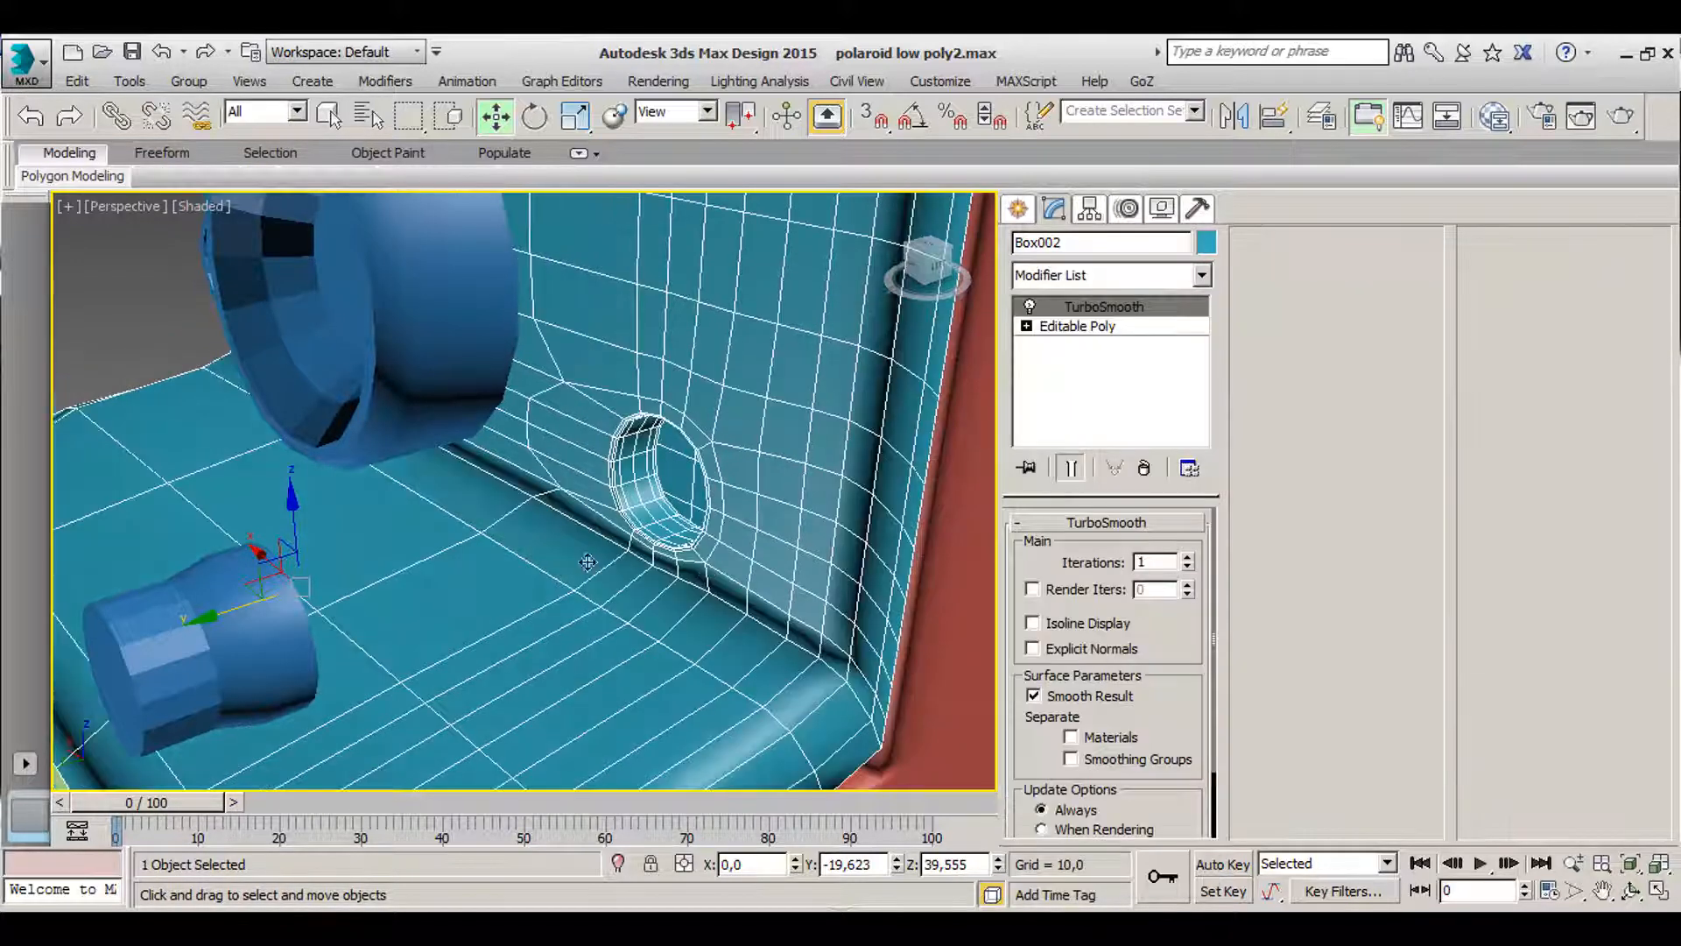
click(139, 366)
scroll(473, 330, down, 5)
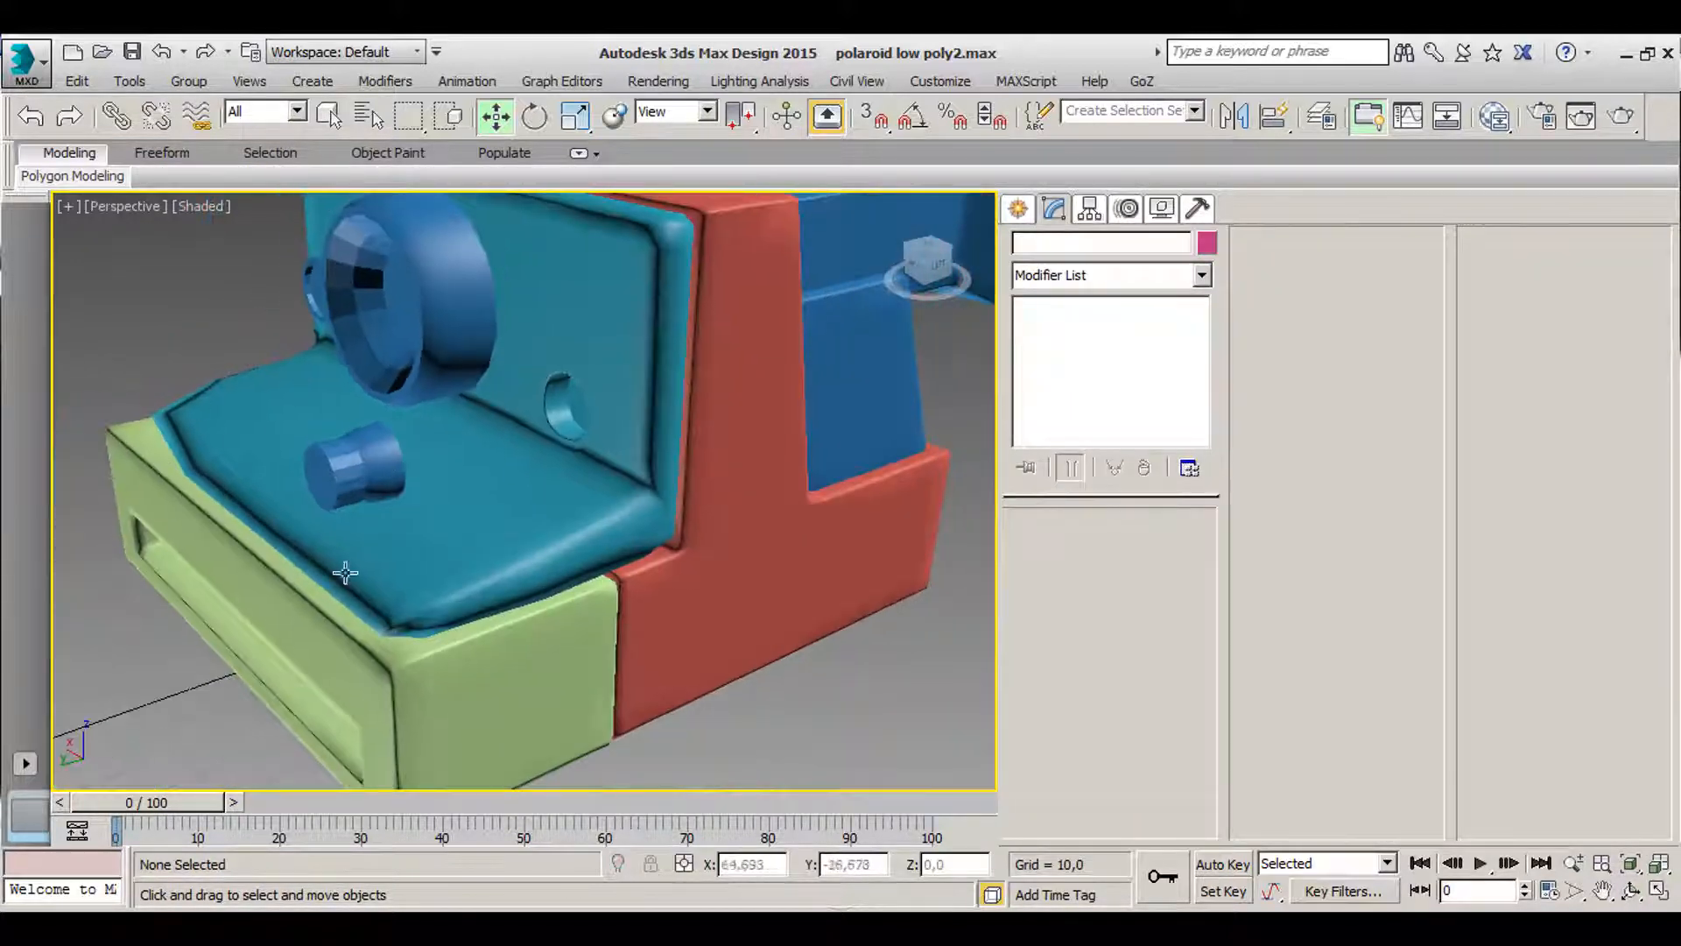
click(475, 559)
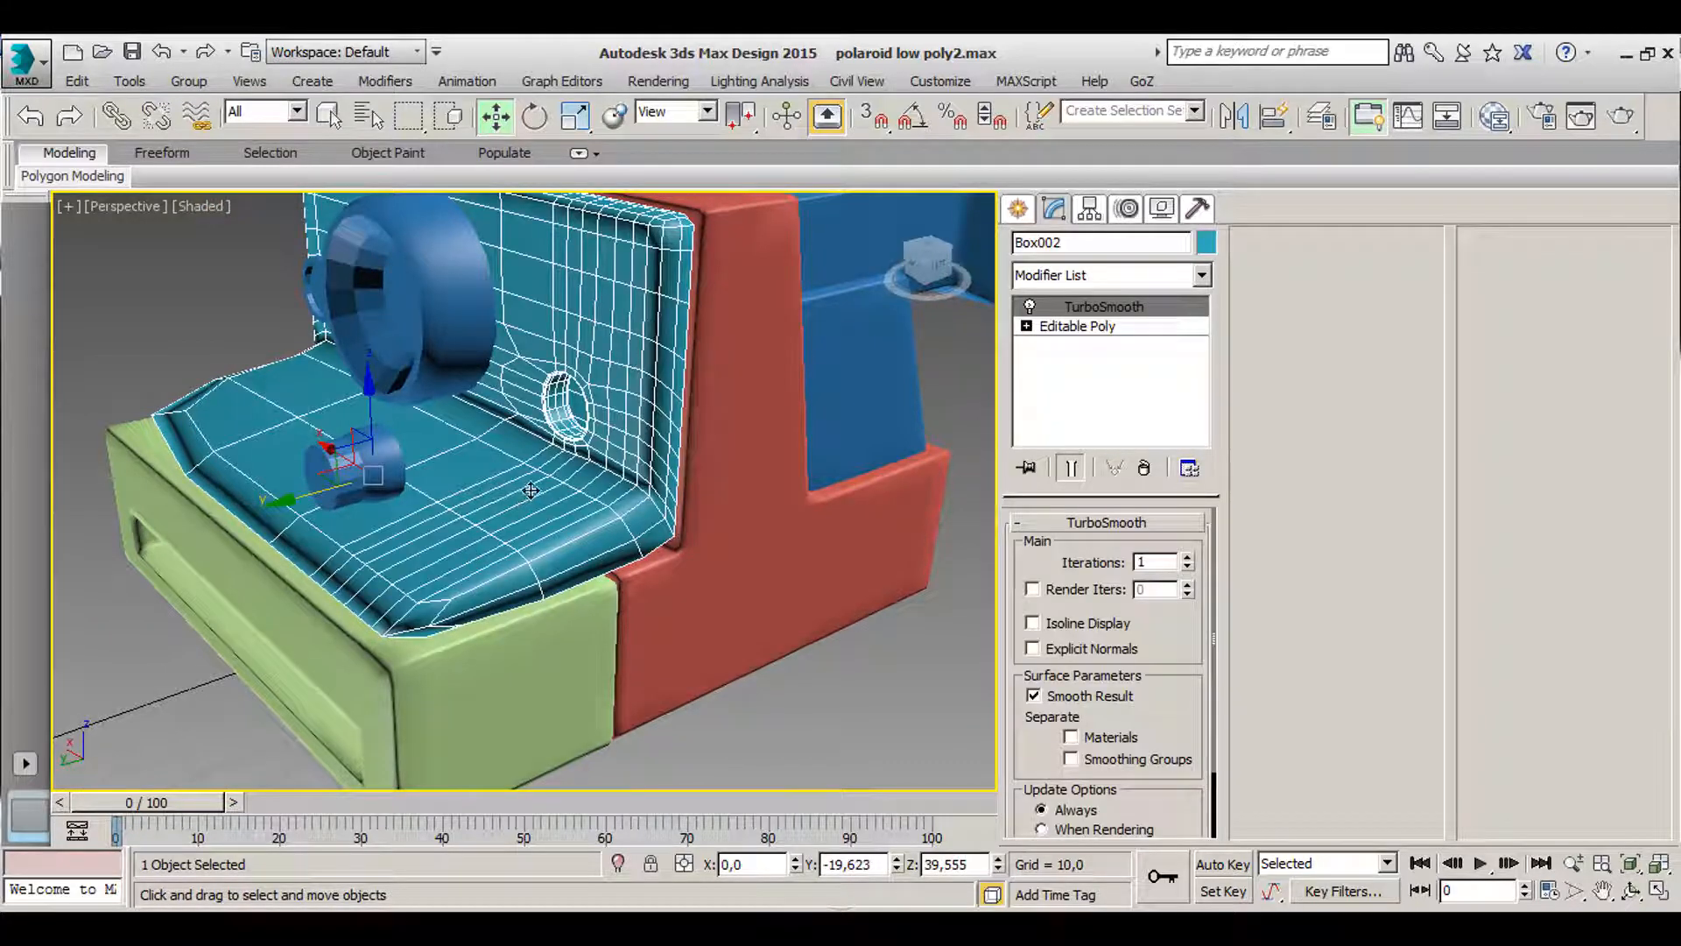
- Inspect the smoothed recess, switch off TurboSmooth on the teal front body and edit its Editable Poly at edge level
scroll(513, 483, up, 10)
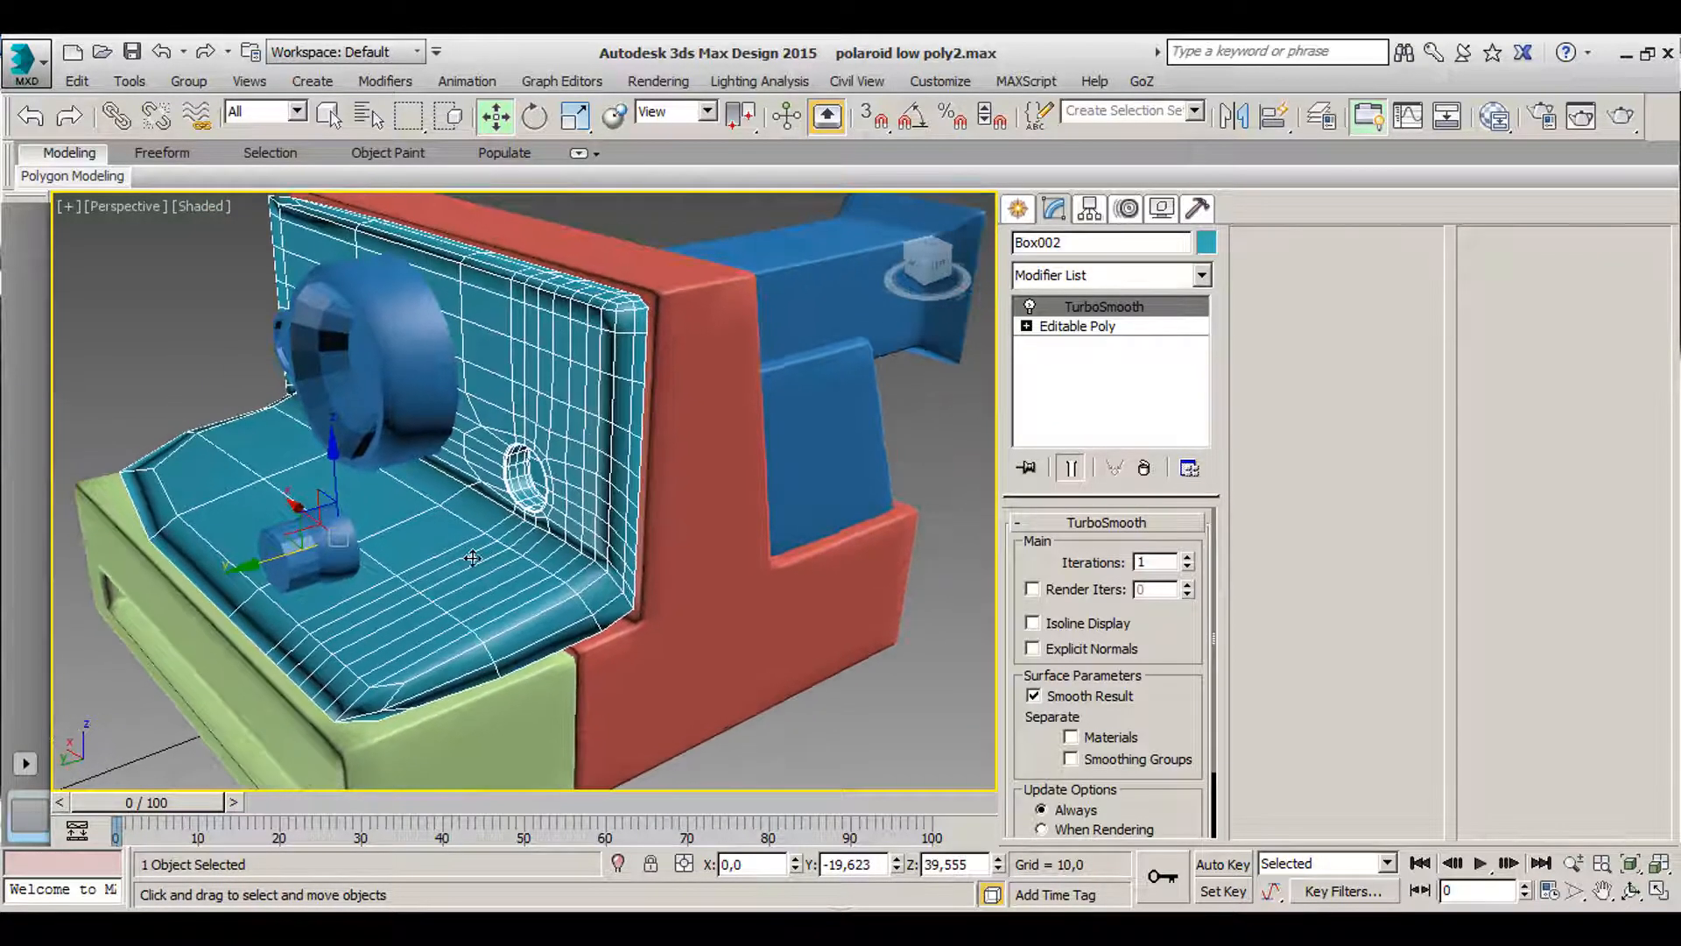
alt+middle_drag(595, 359, 610, 568)
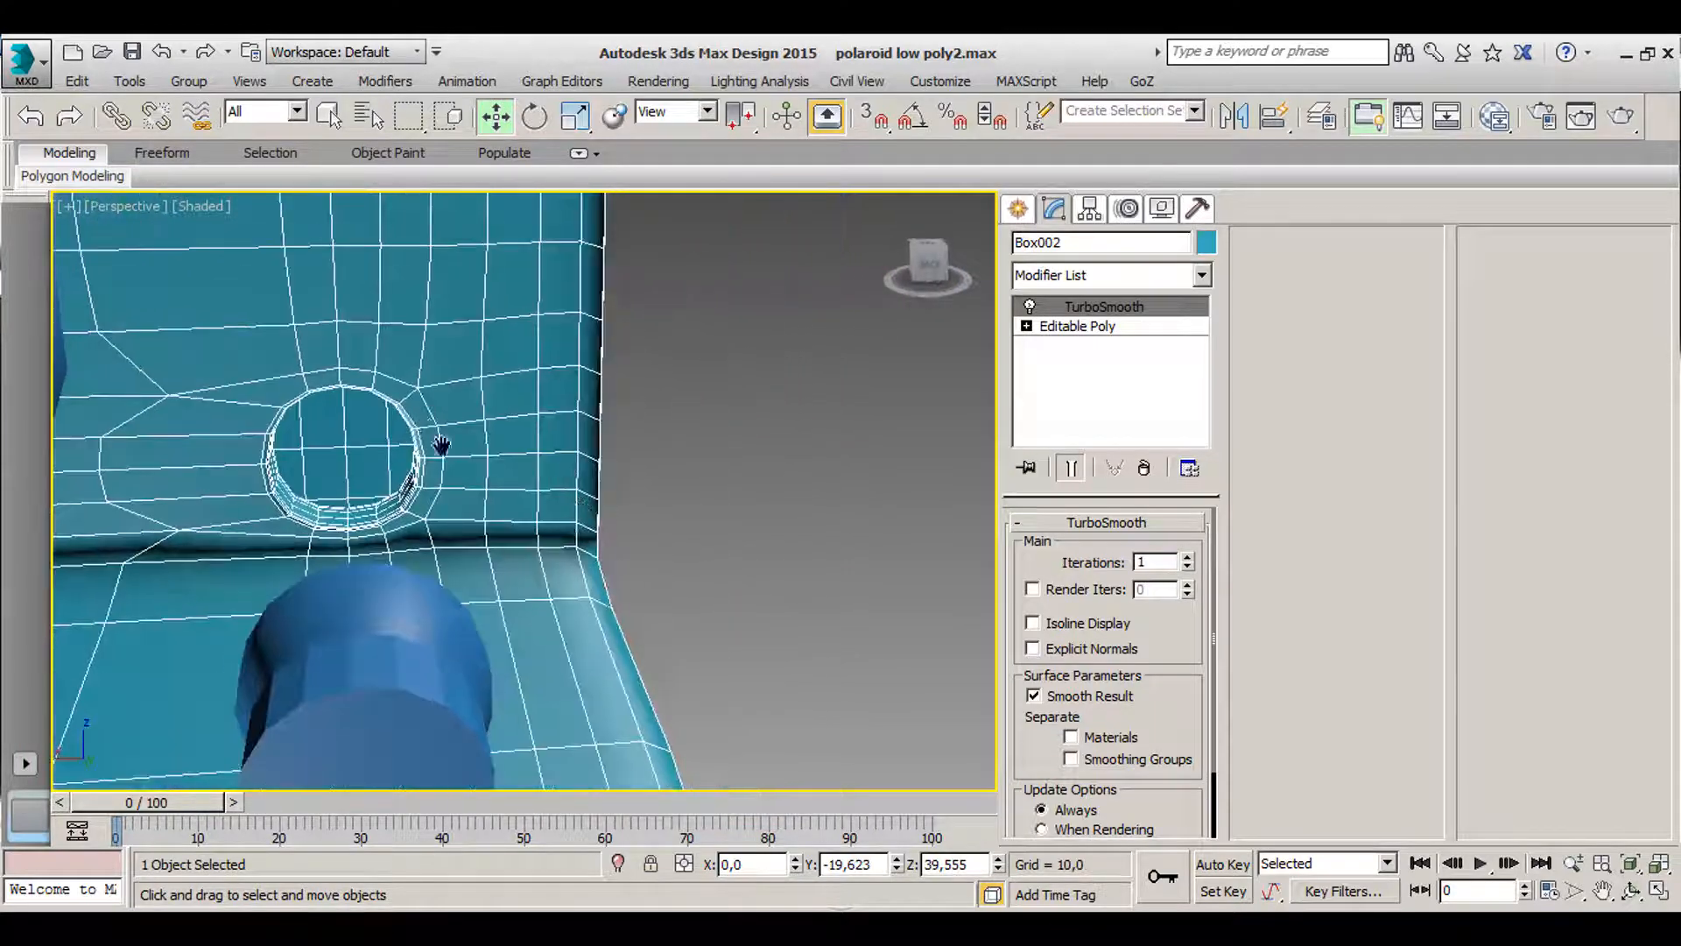
scroll(442, 447, up, 2)
middle_drag(441, 446, 601, 334)
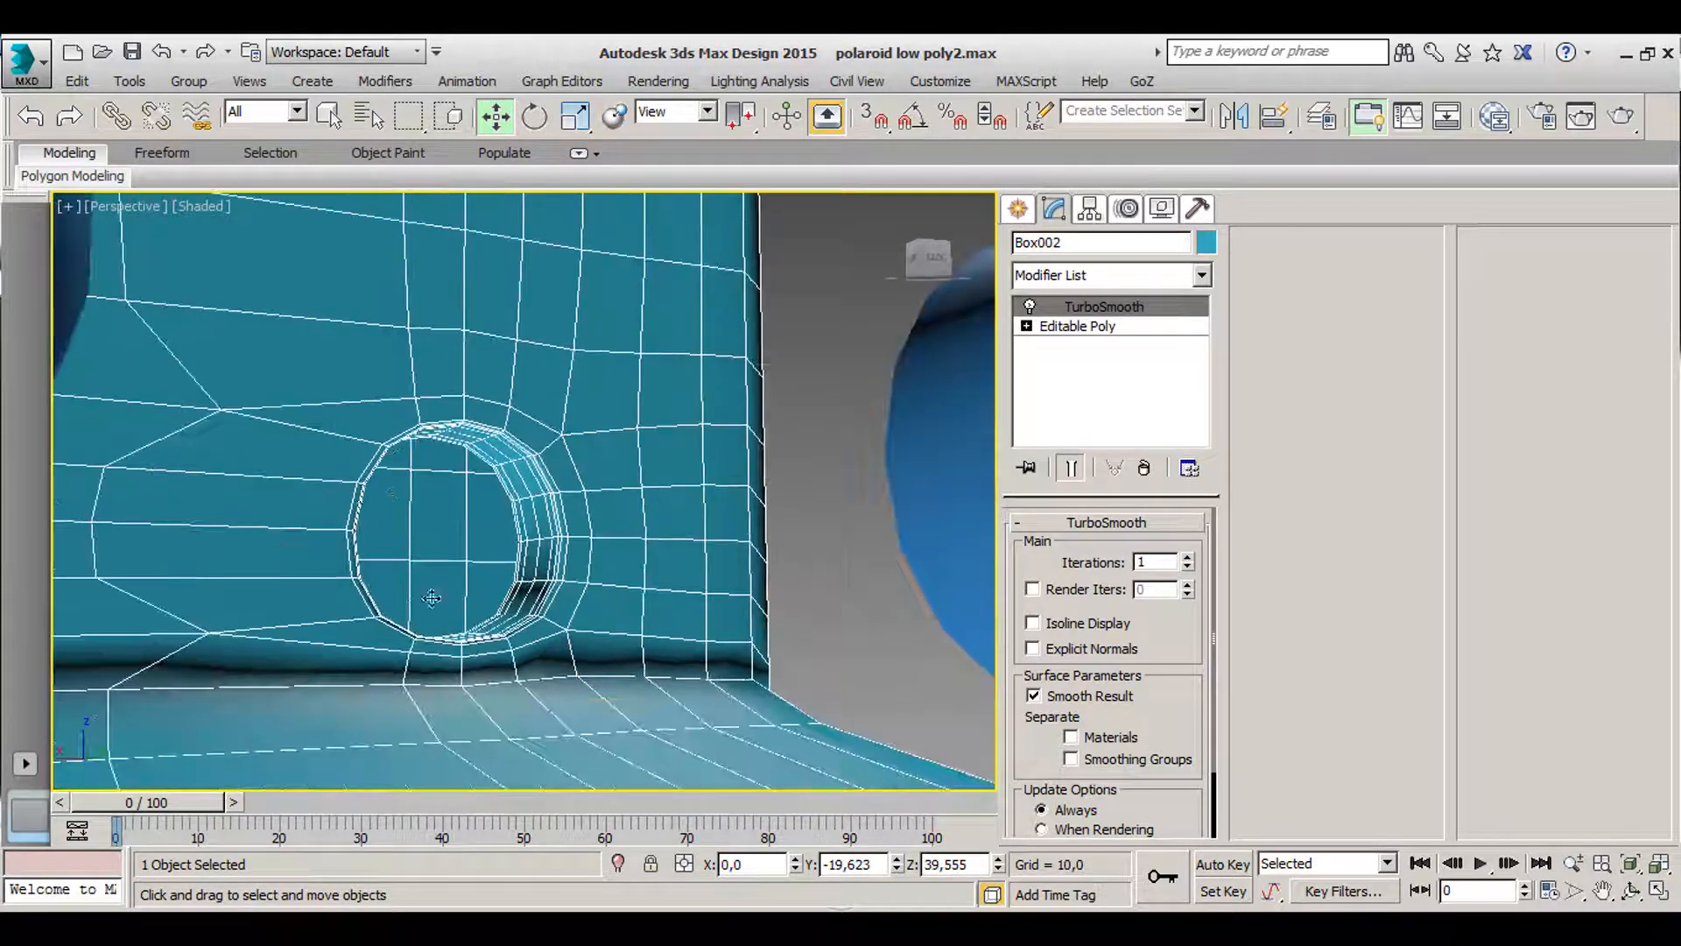
scroll(413, 487, down, 3)
alt+middle_drag(414, 487, 267, 560)
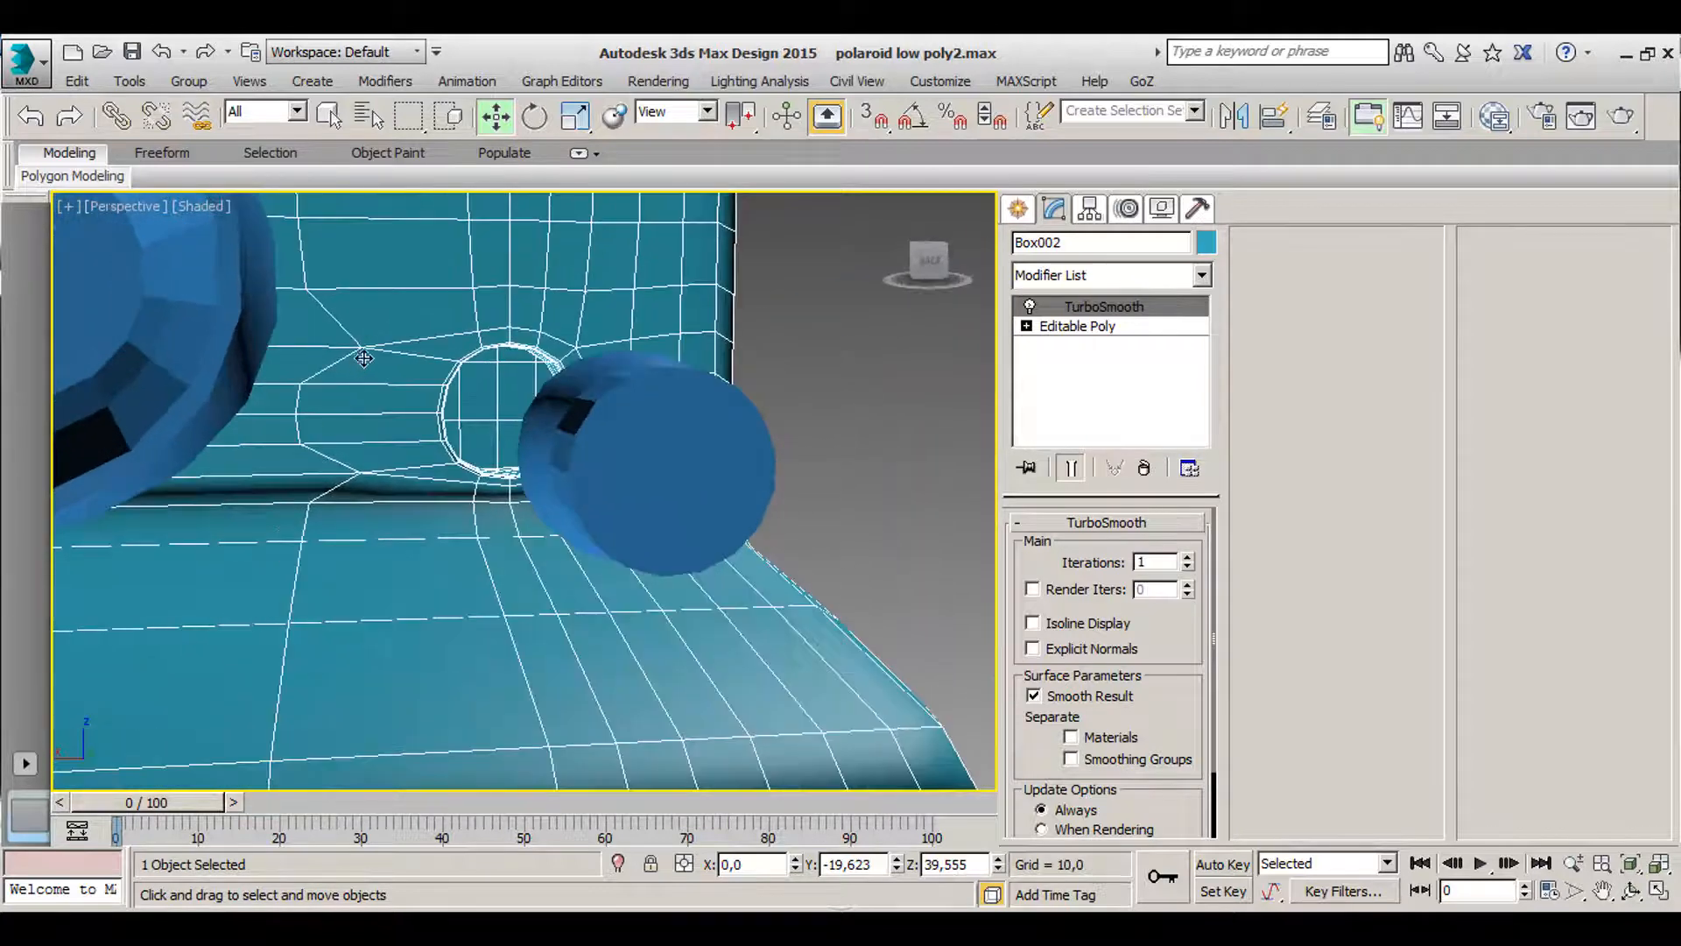
click(1030, 306)
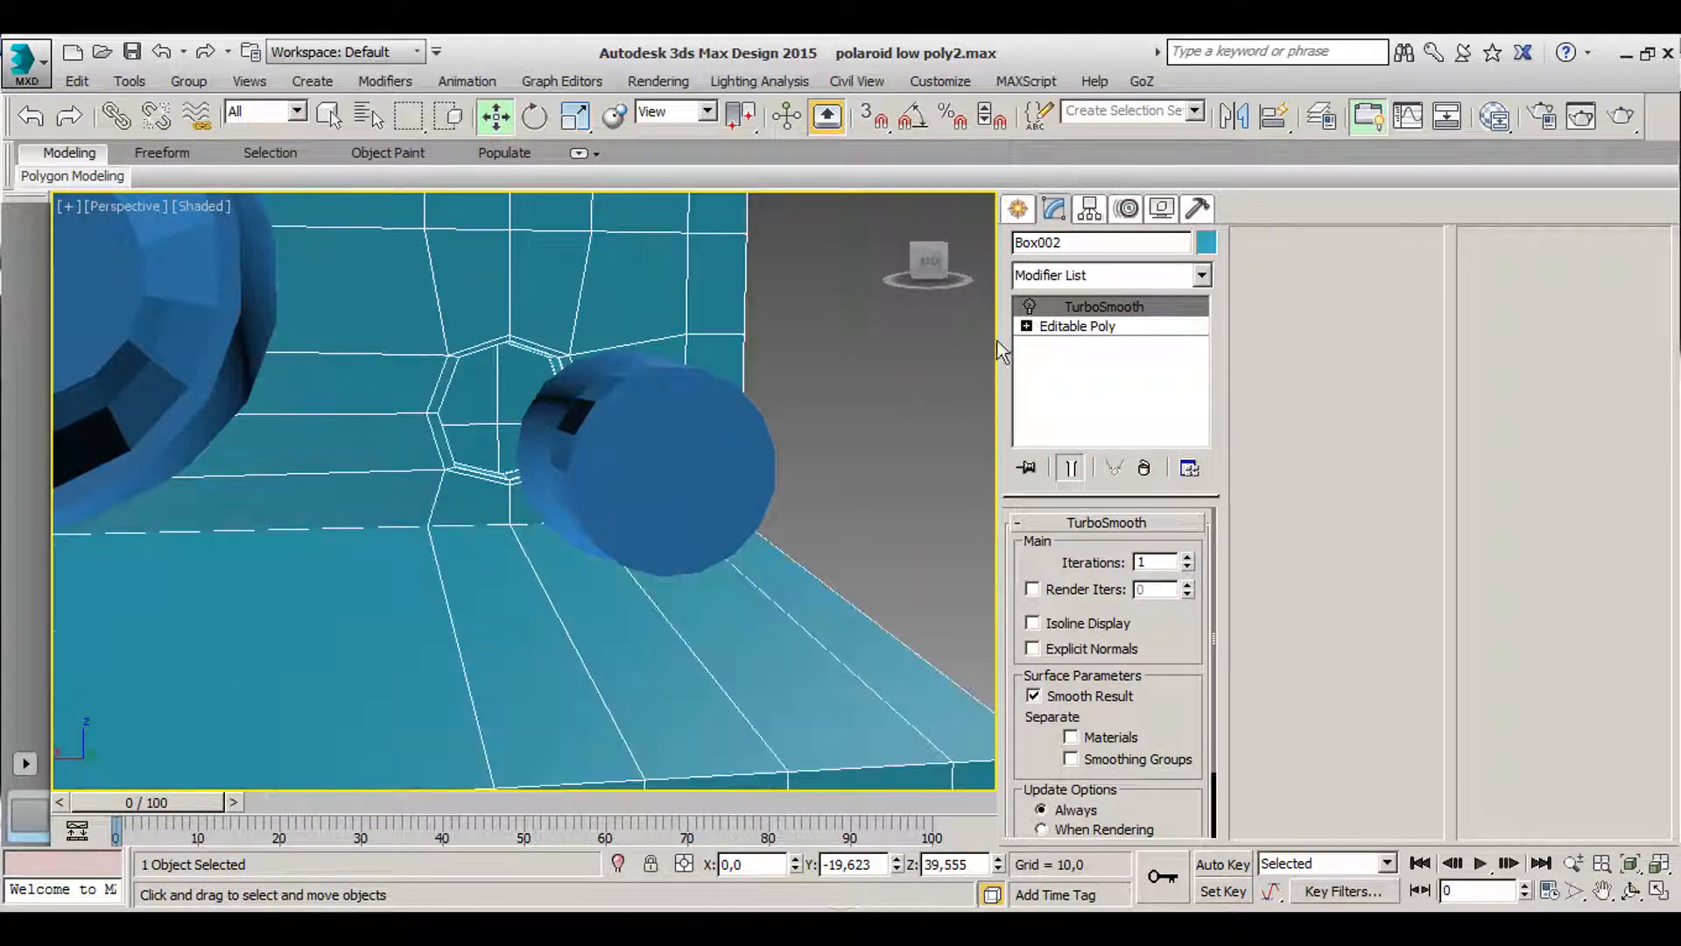
scroll(744, 482, down, 2)
alt+middle_drag(473, 458, 400, 432)
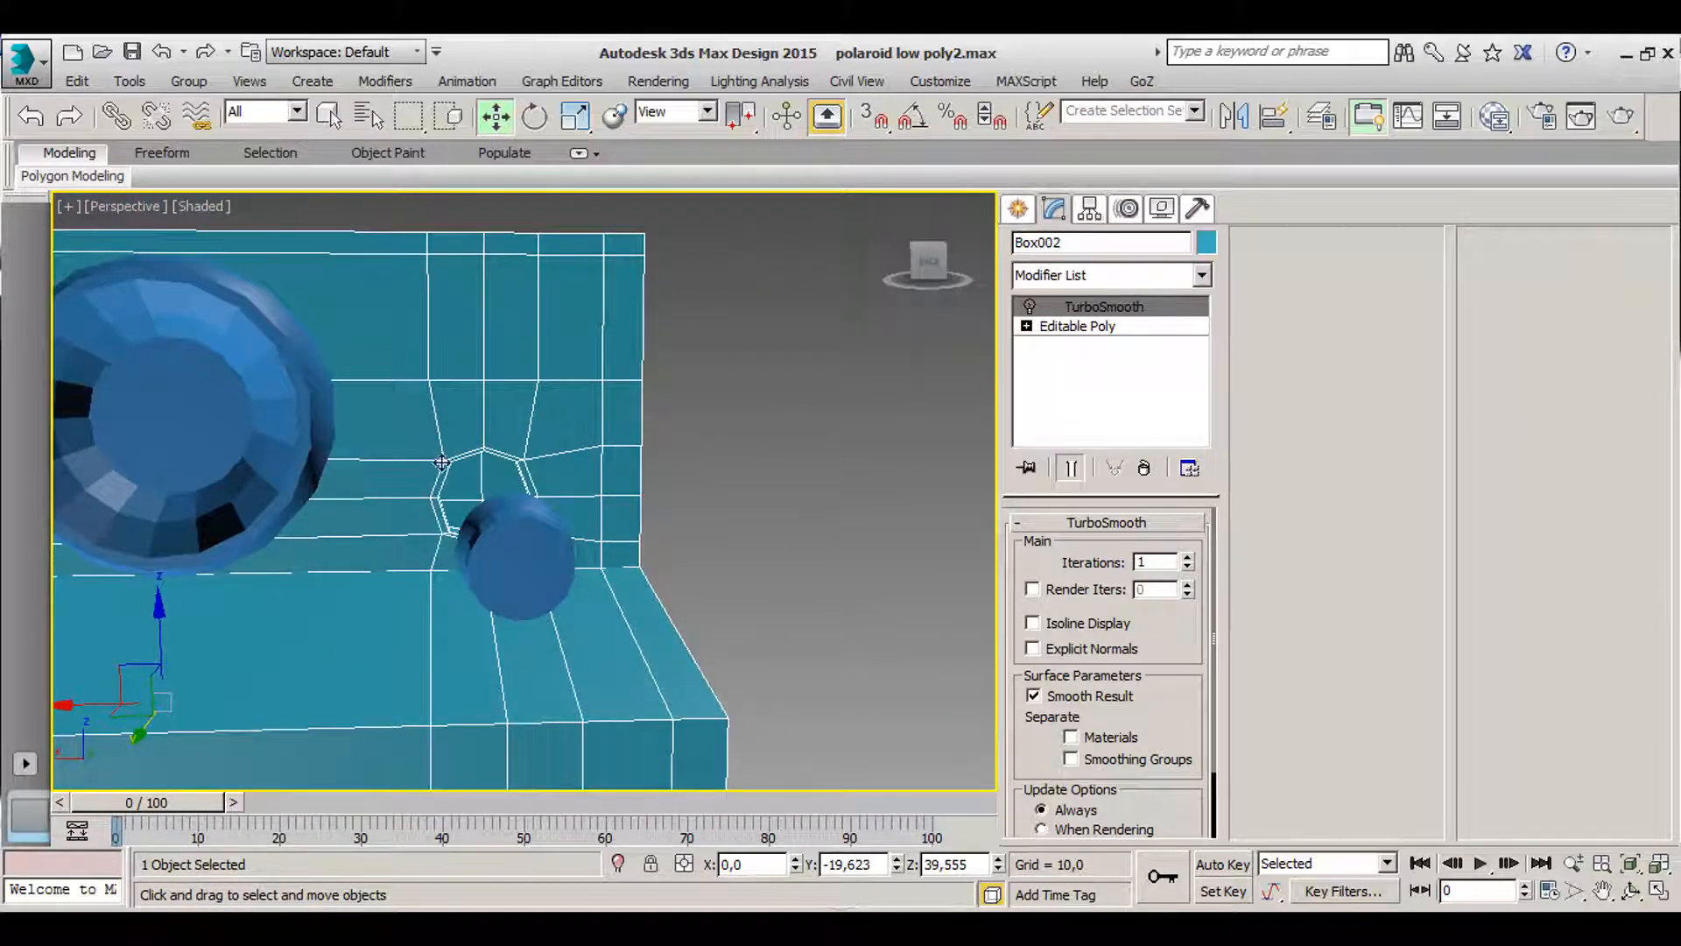
click(1080, 326)
click(1075, 549)
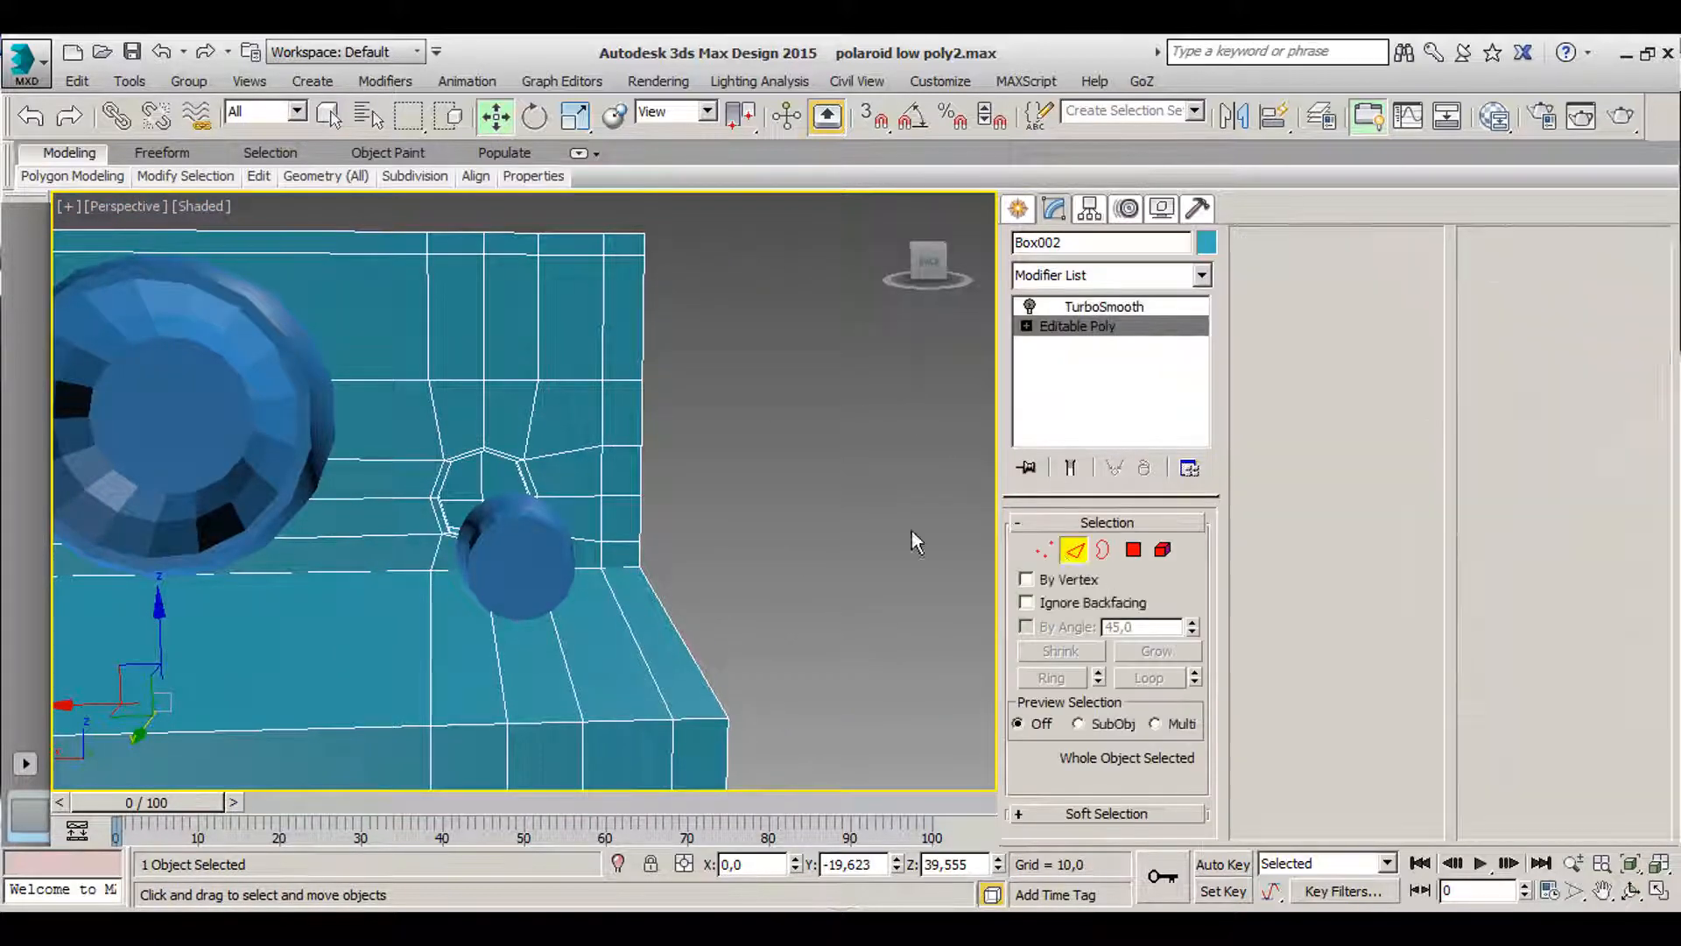
- Select the two recess border edges facing the lens and examine the edge layout across the front body
key(z)
scroll(451, 464, up, 1)
click(454, 448)
ctrl+click(452, 543)
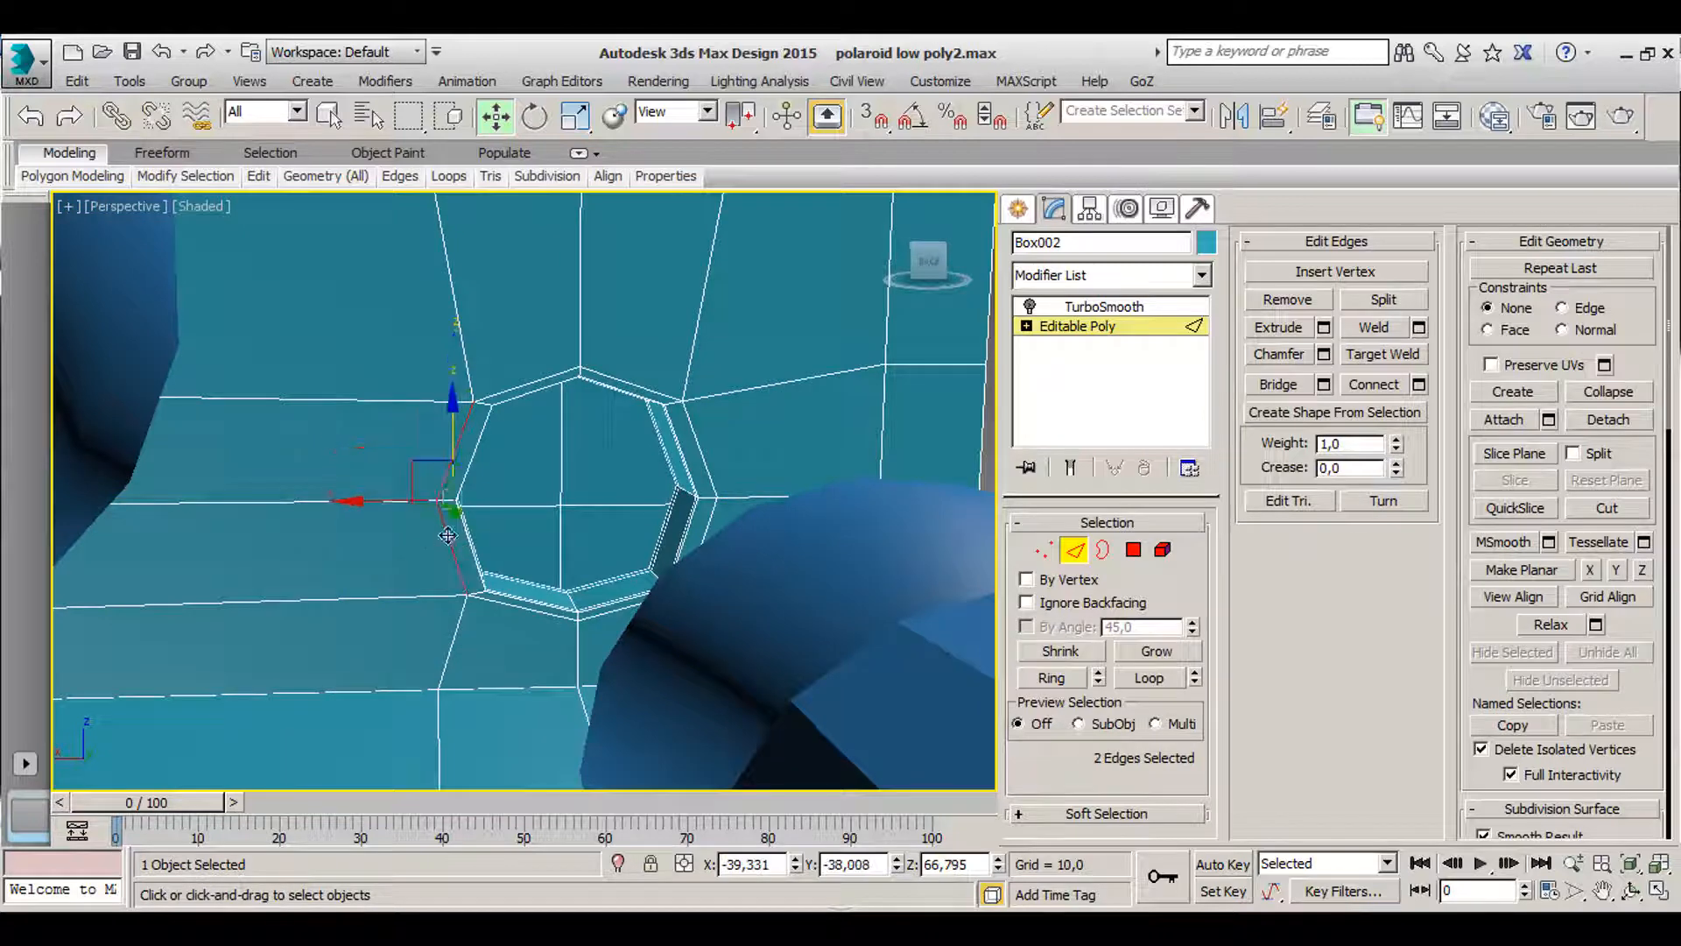
scroll(424, 442, down, 2)
alt+middle_drag(334, 520, 488, 484)
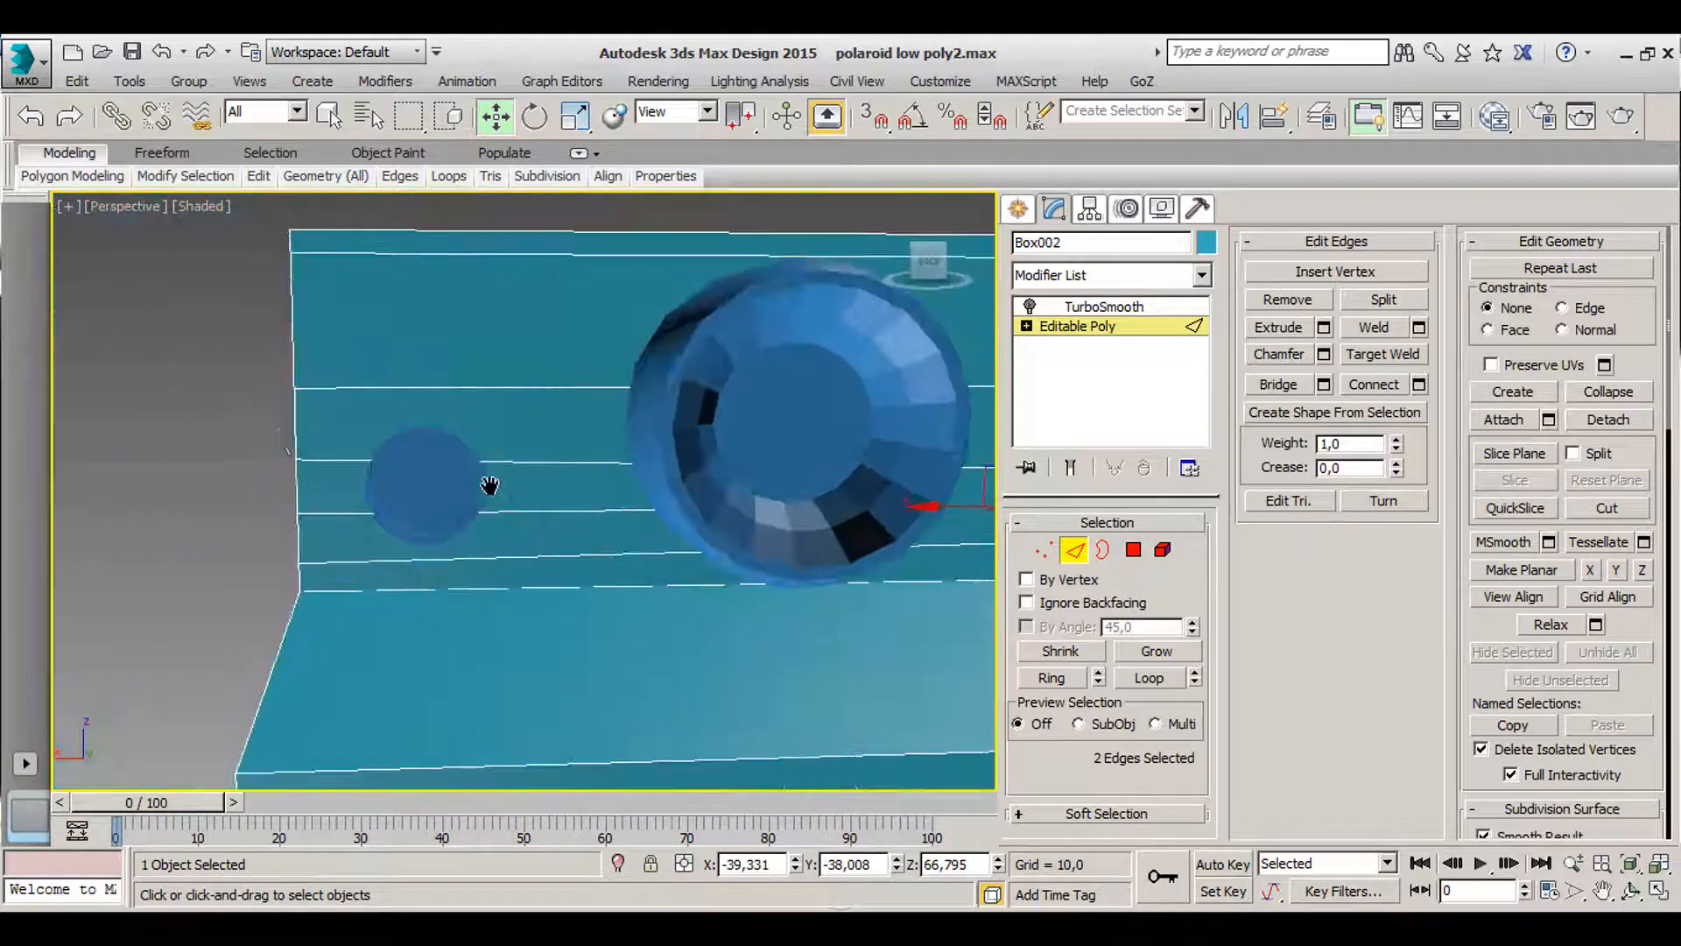
middle_drag(419, 528, 288, 529)
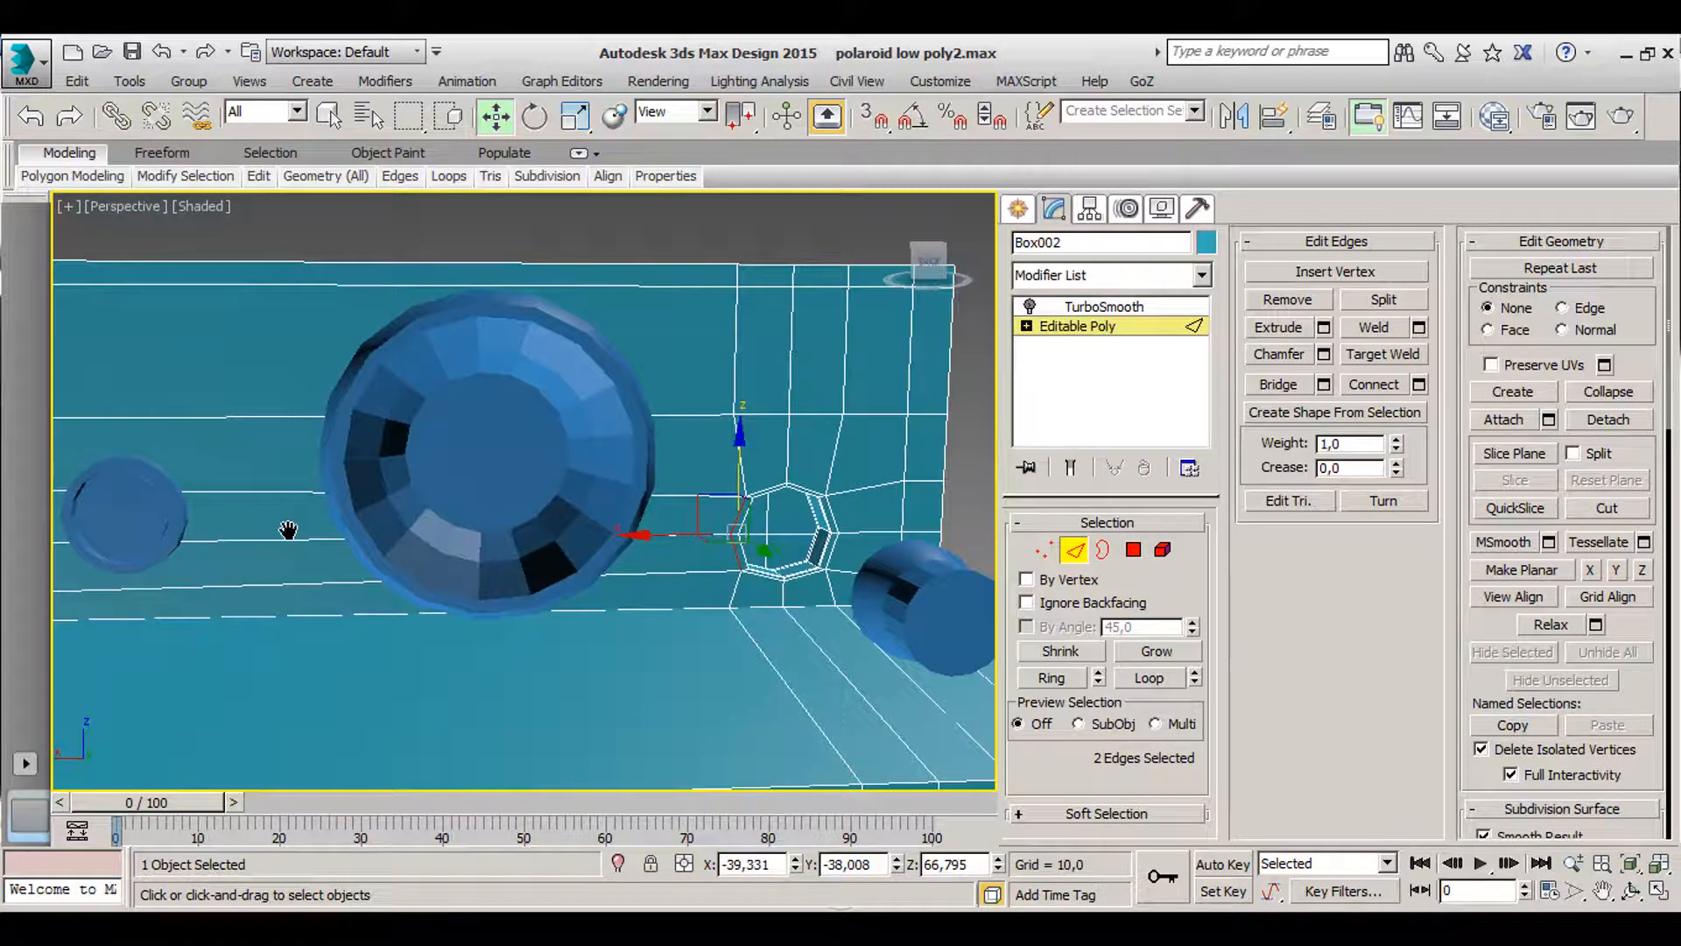
middle_drag(723, 535, 610, 540)
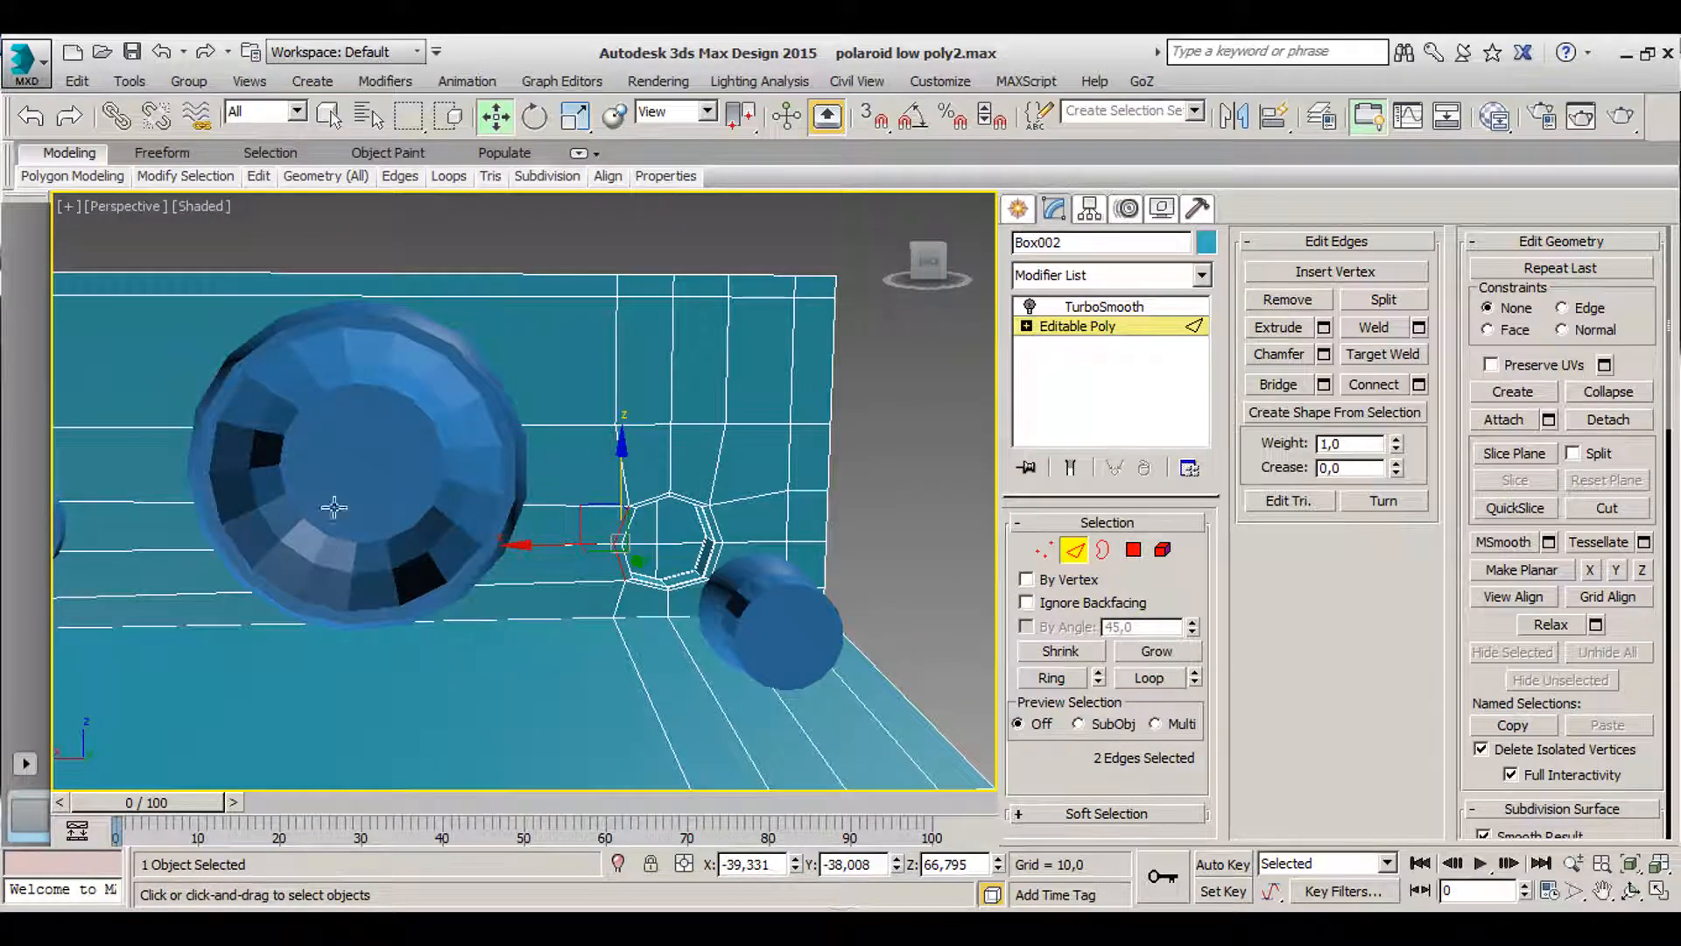
alt+middle_drag(334, 506, 523, 536)
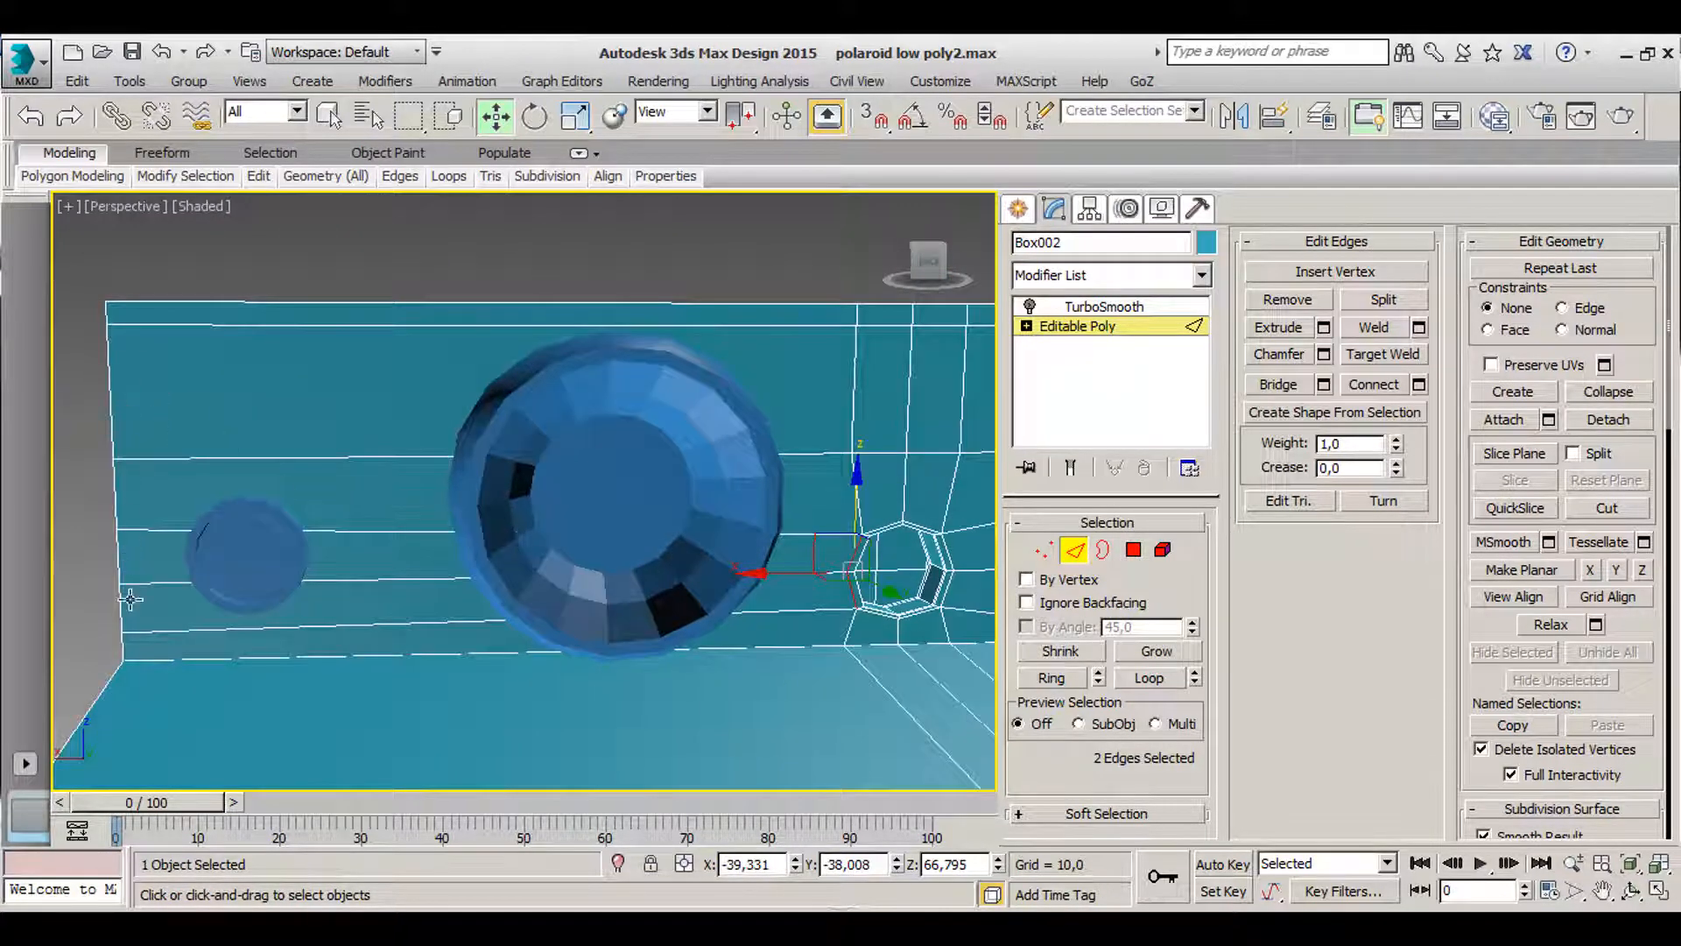
alt+middle_drag(747, 552, 400, 550)
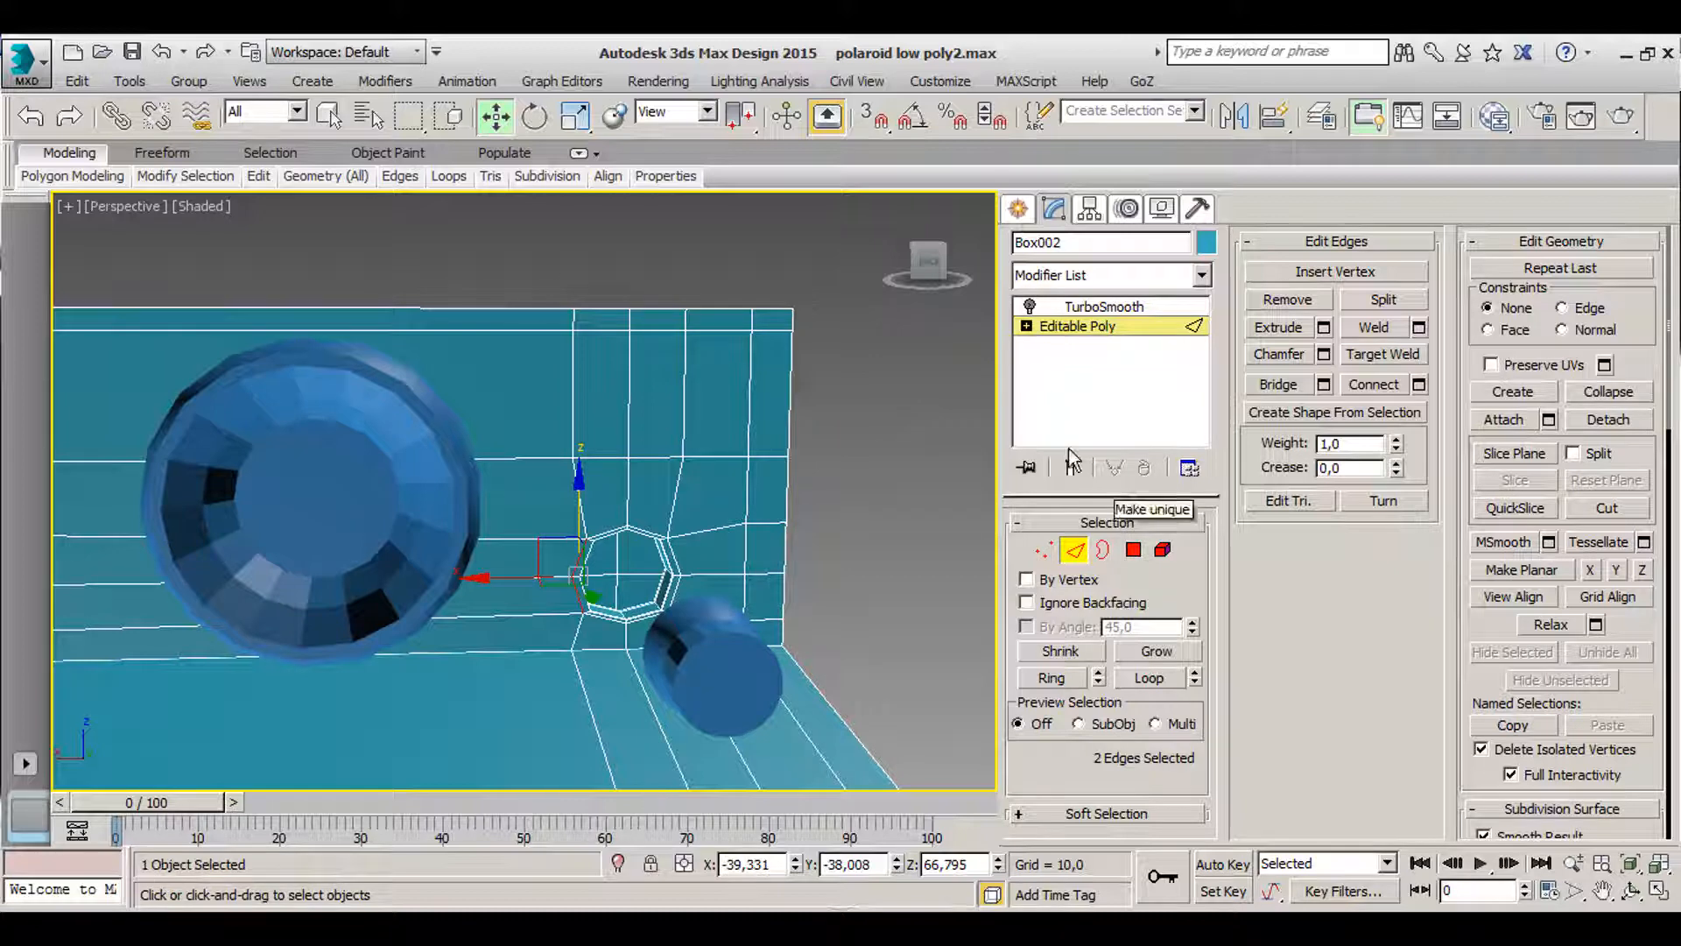
- Insert a supporting SwiftLoop edge loop close to the teal body's end farthest from the octagonal recess
key(alt+s)
scroll(556, 394, down, 4)
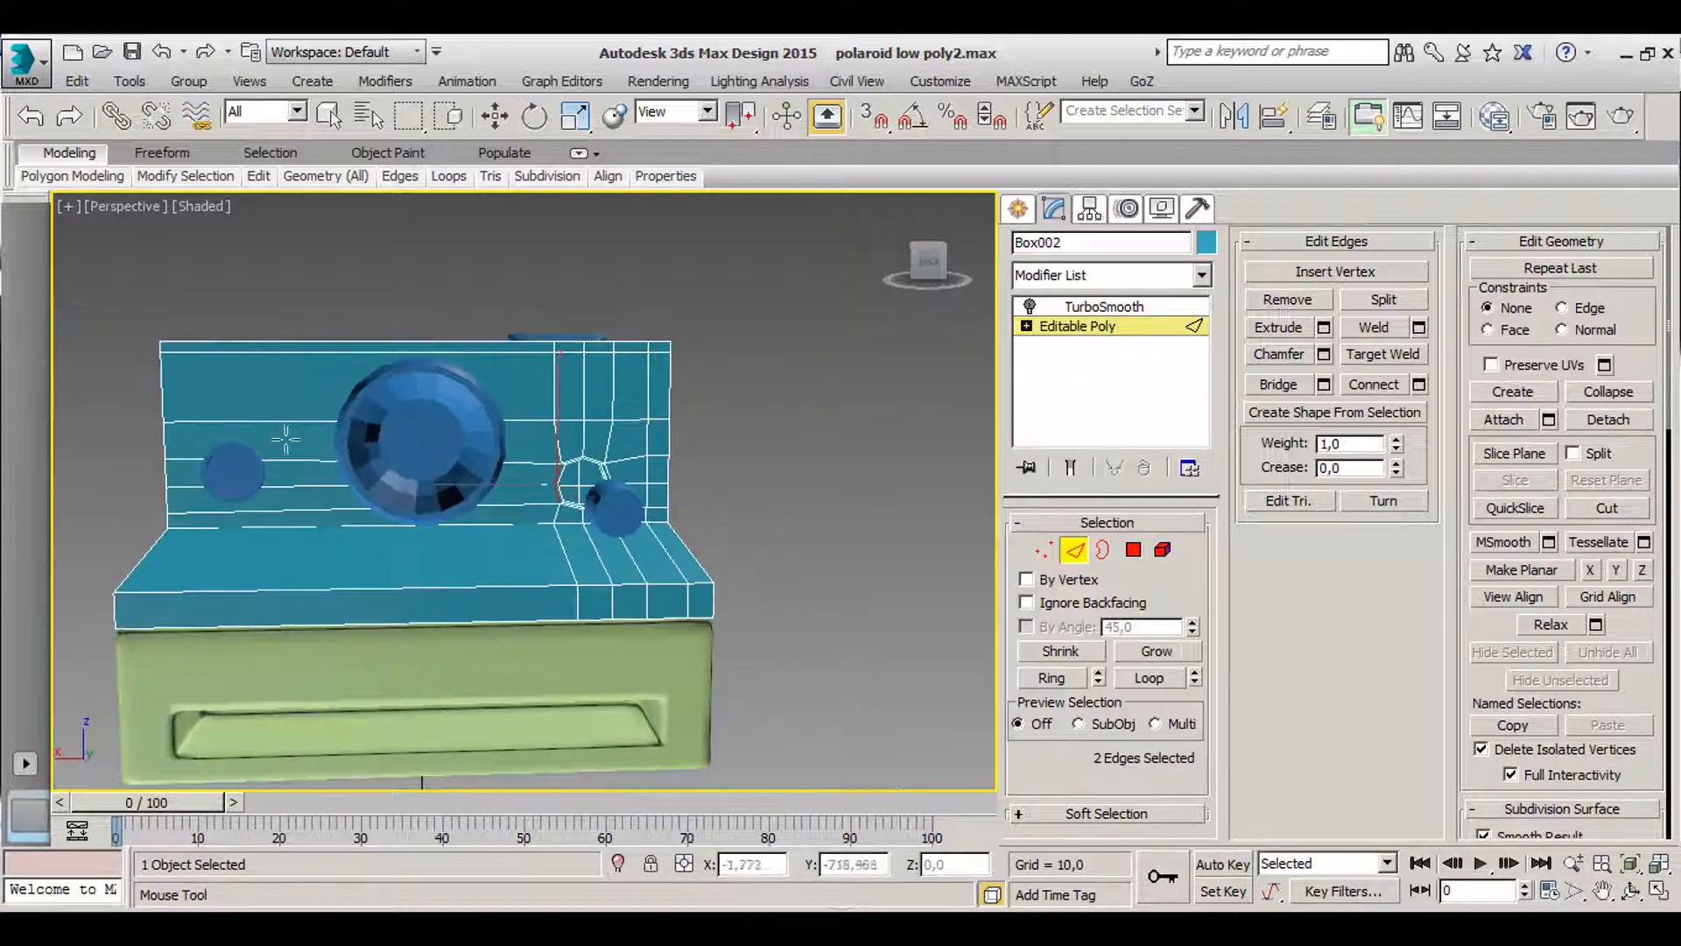
middle_drag(286, 438, 405, 492)
scroll(405, 455, up, 2)
click(395, 604)
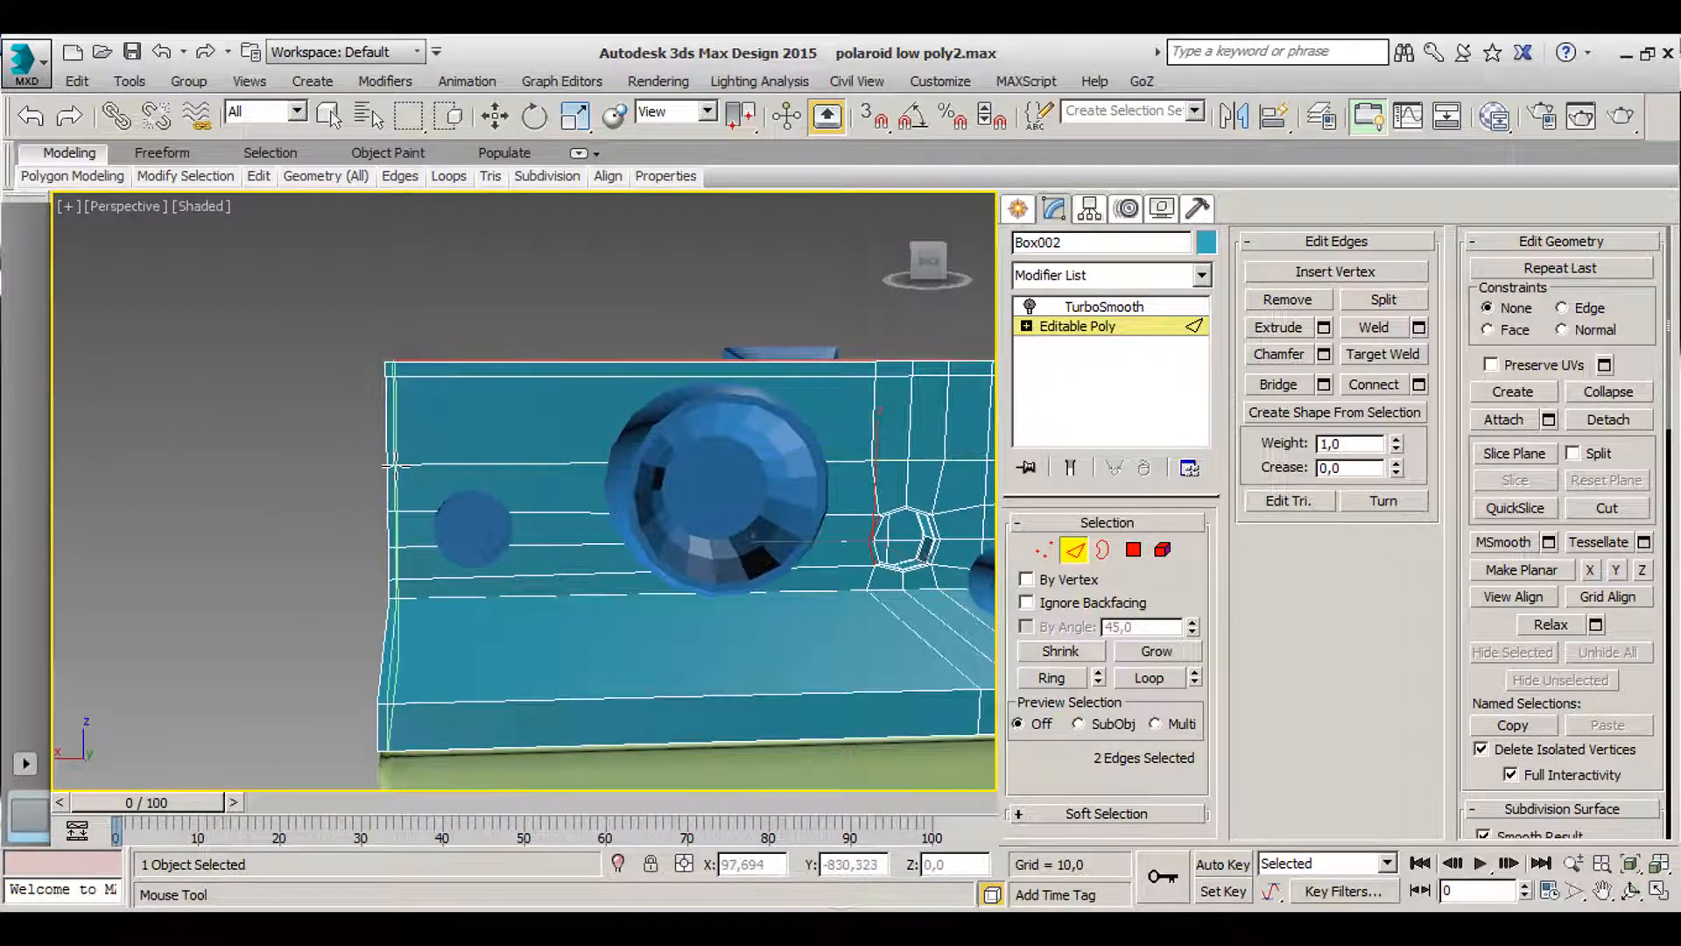
- Insert supporting edge loops just below the lower shelf's upper edge and close to the body's end beside the recess
alt+middle_drag(438, 688, 578, 604)
scroll(534, 596, up, 4)
click(649, 593)
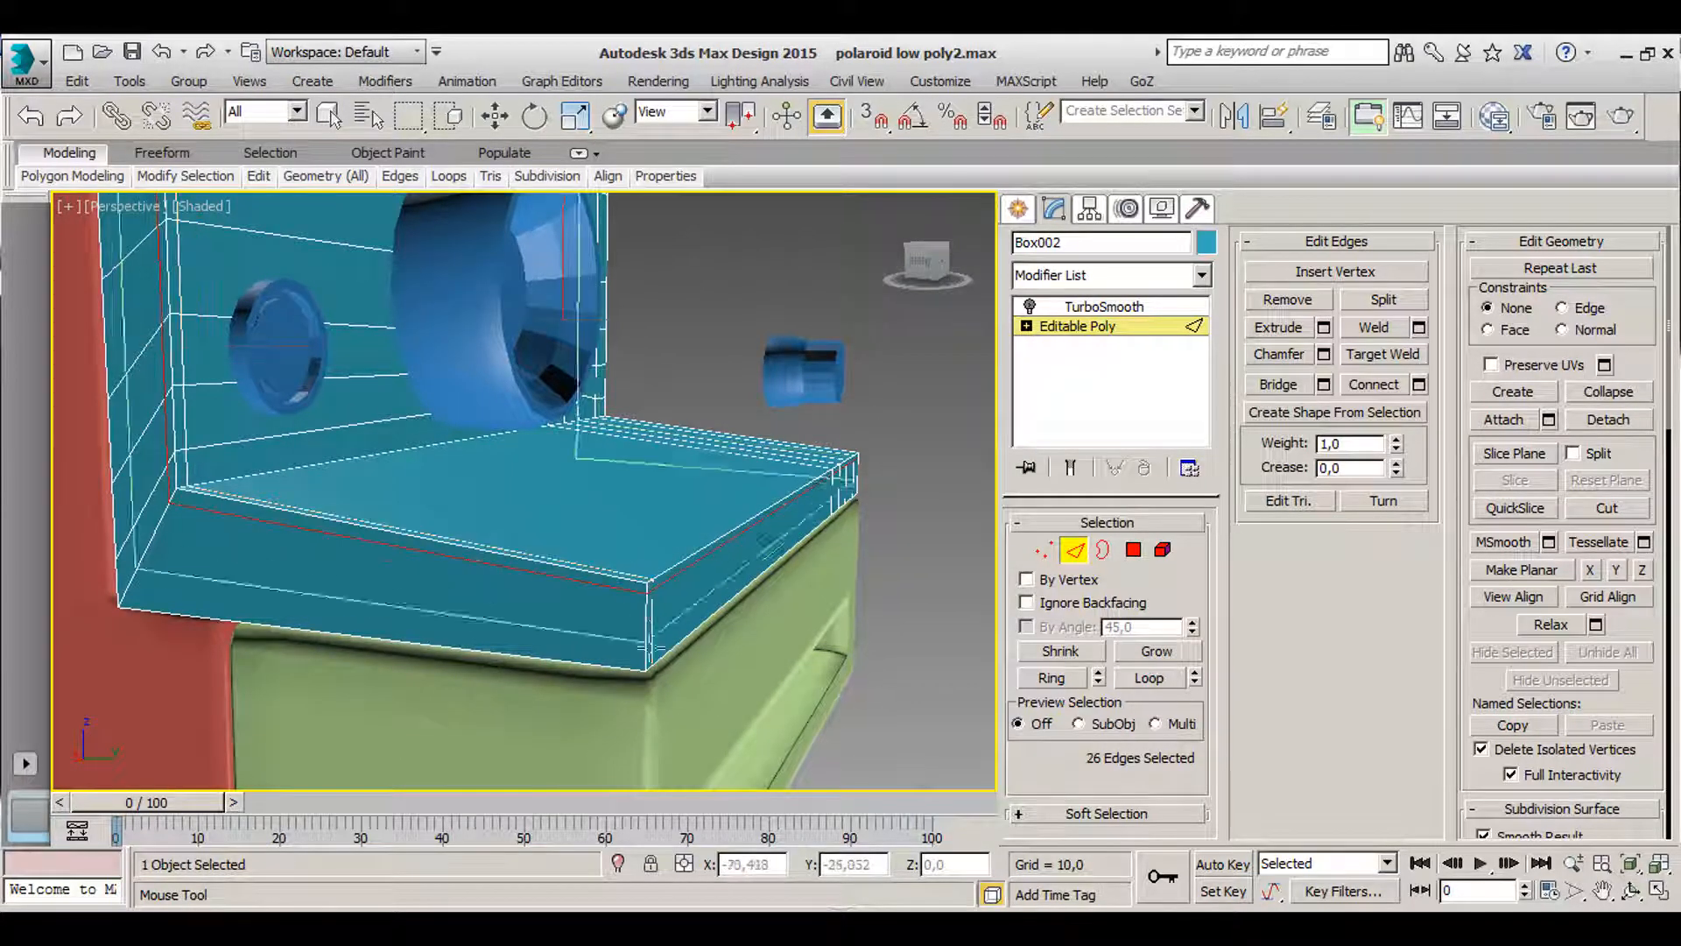
alt+middle_drag(652, 657, 436, 519)
scroll(402, 528, up, 2)
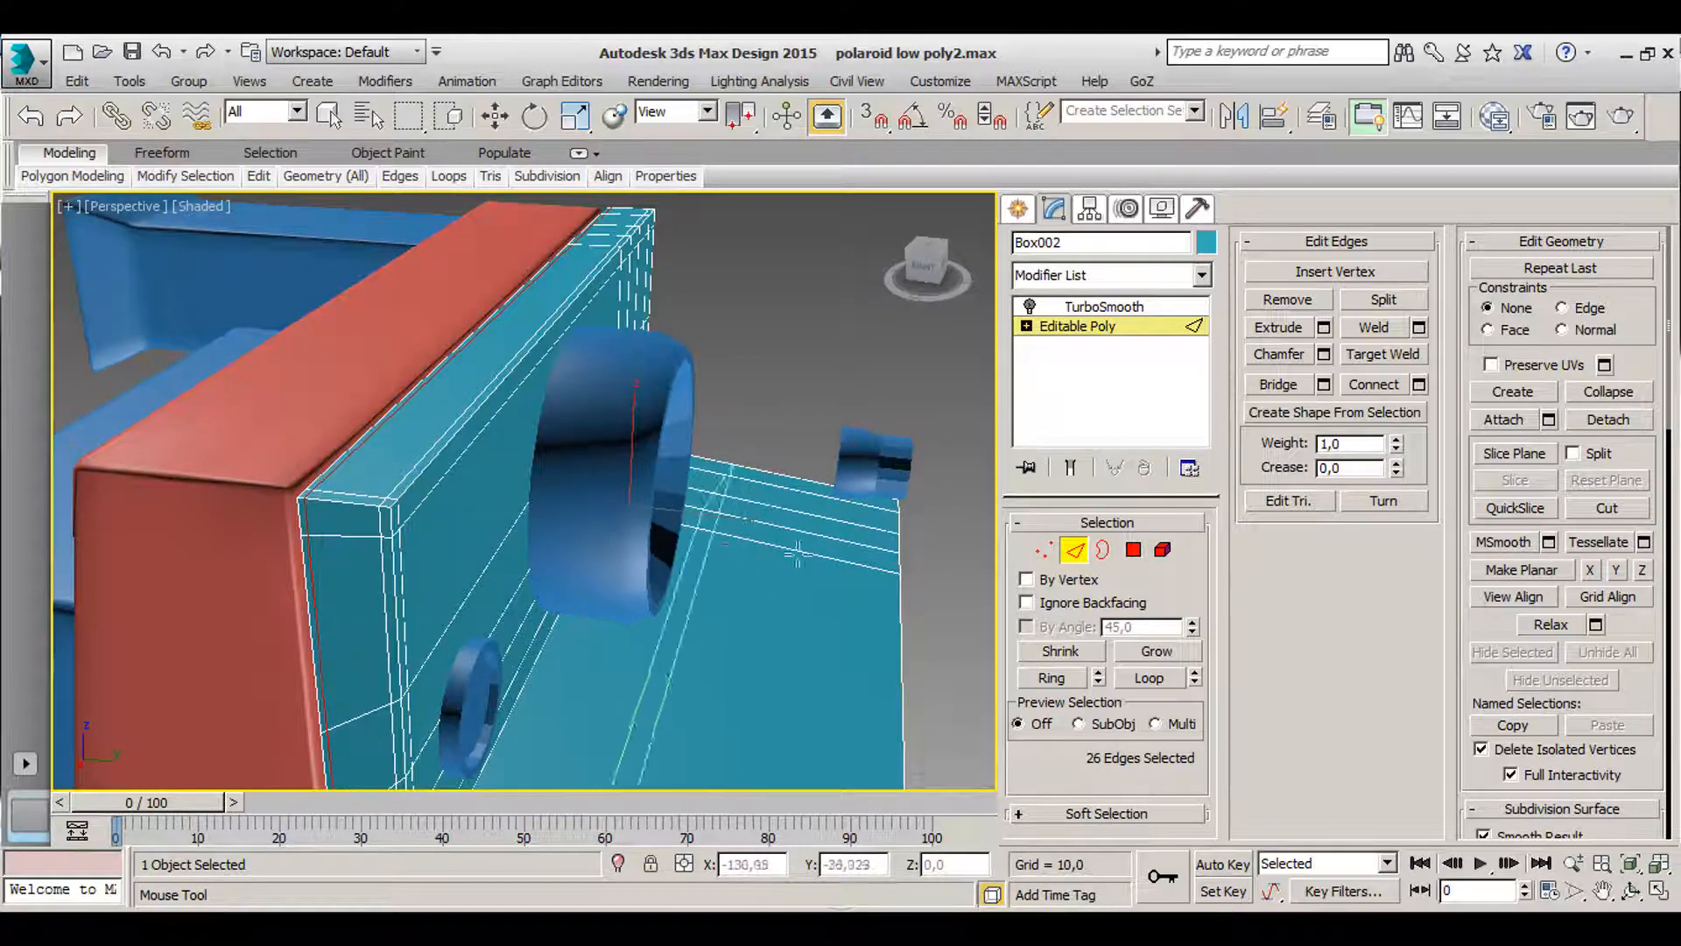
alt+middle_drag(797, 553, 640, 598)
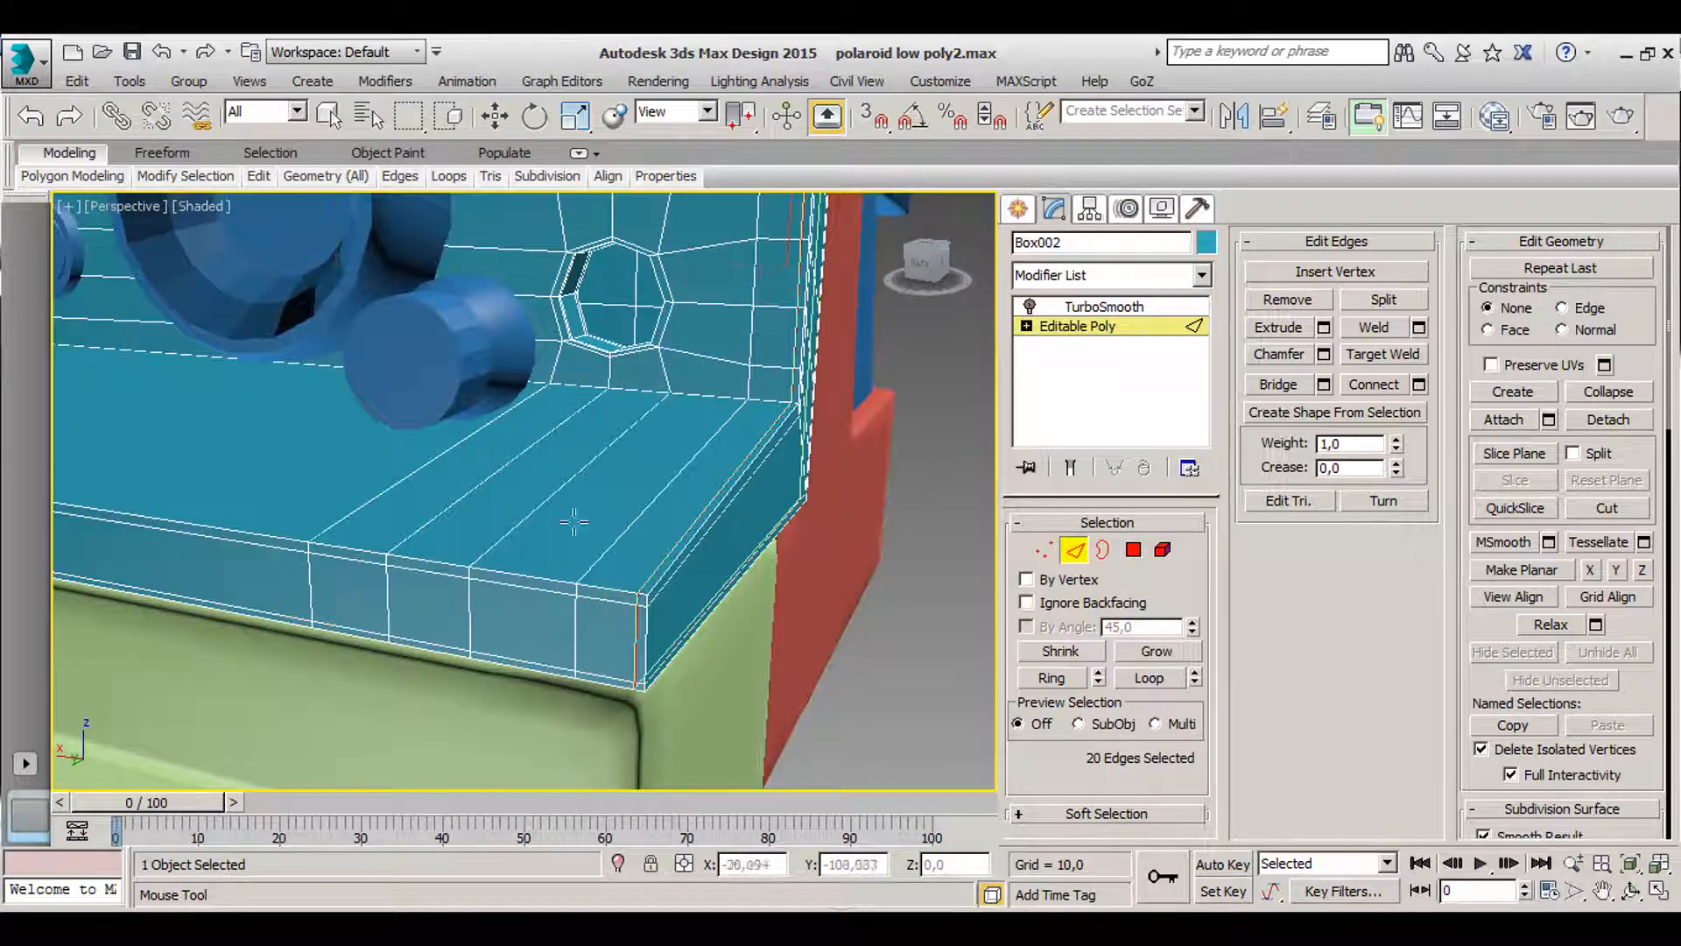
- Insert a supporting edge loop along the inner fold between the upright panel and the lower shelf, and finish SwiftLoop
alt+middle_drag(574, 522, 114, 587)
scroll(567, 551, up, 5)
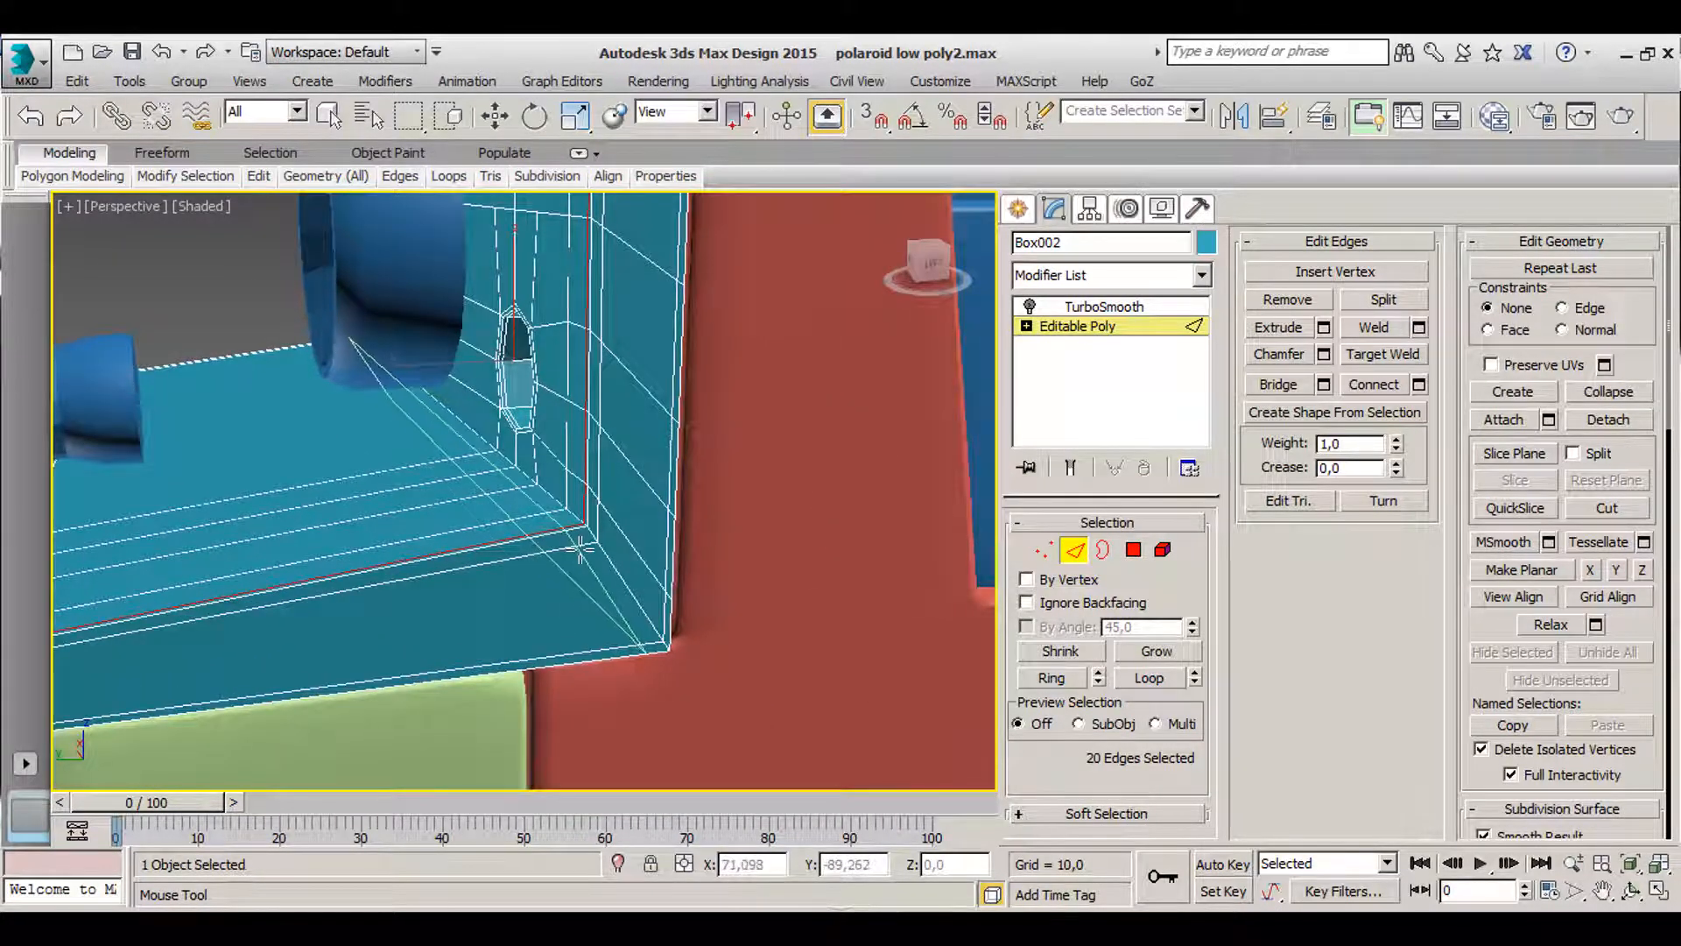
alt+middle_drag(579, 549, 536, 572)
key(w)
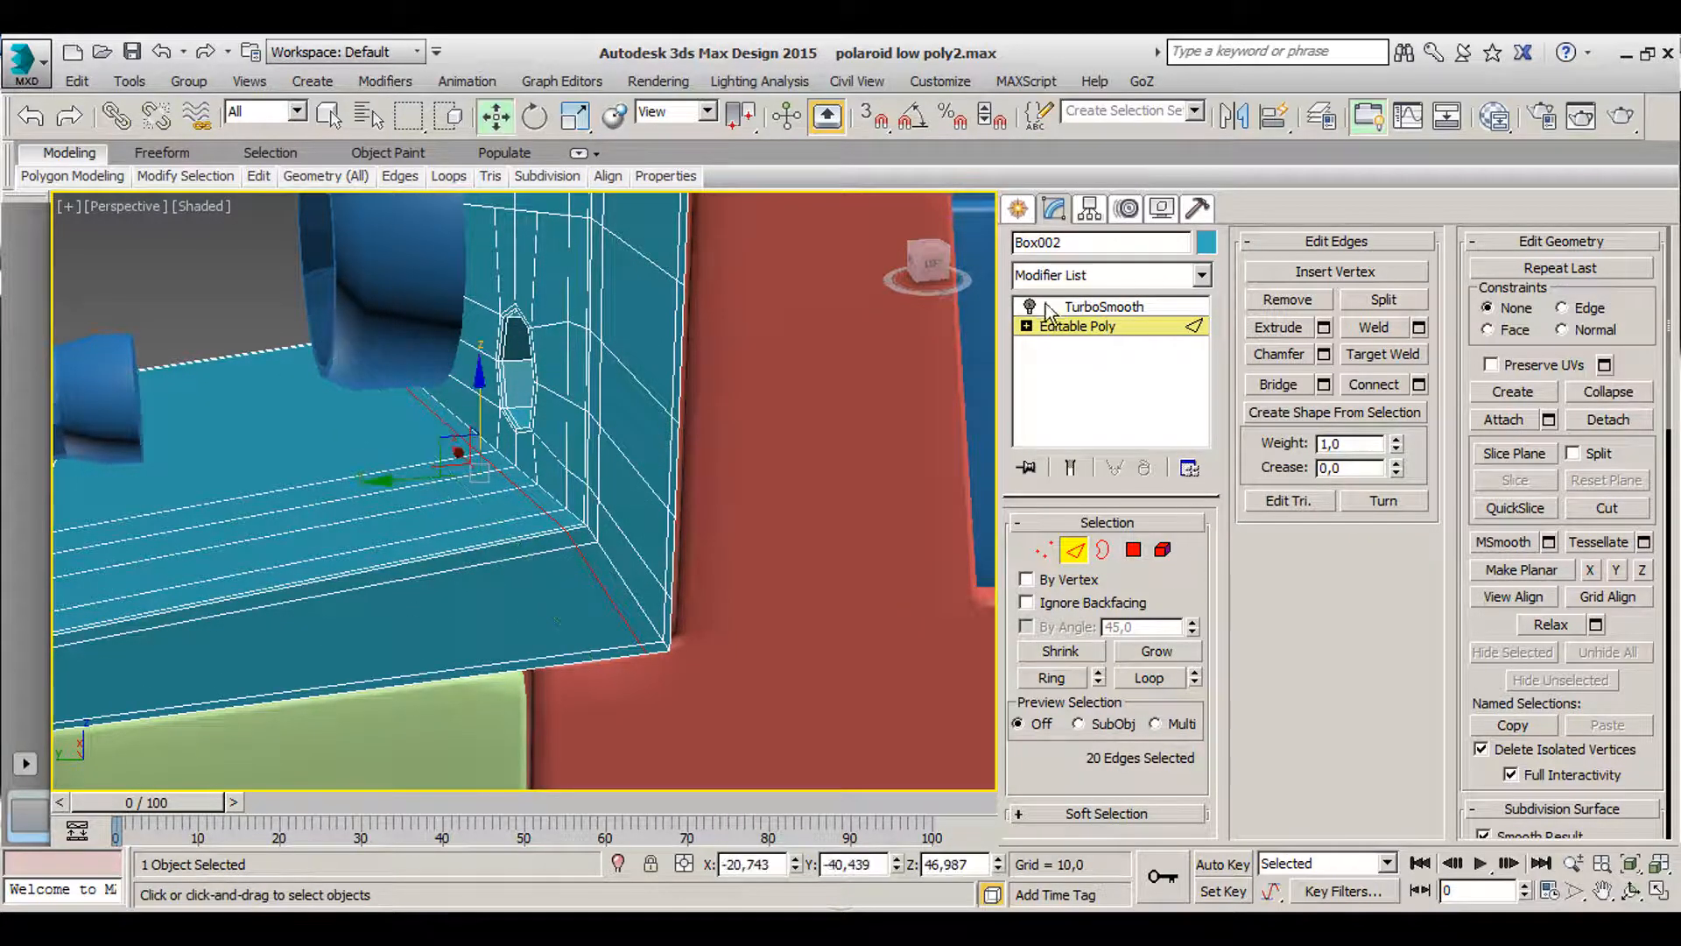
- Show the TurboSmooth result on the teal body again, leave edge editing and deselect the body
click(1070, 469)
scroll(297, 323, down, 3)
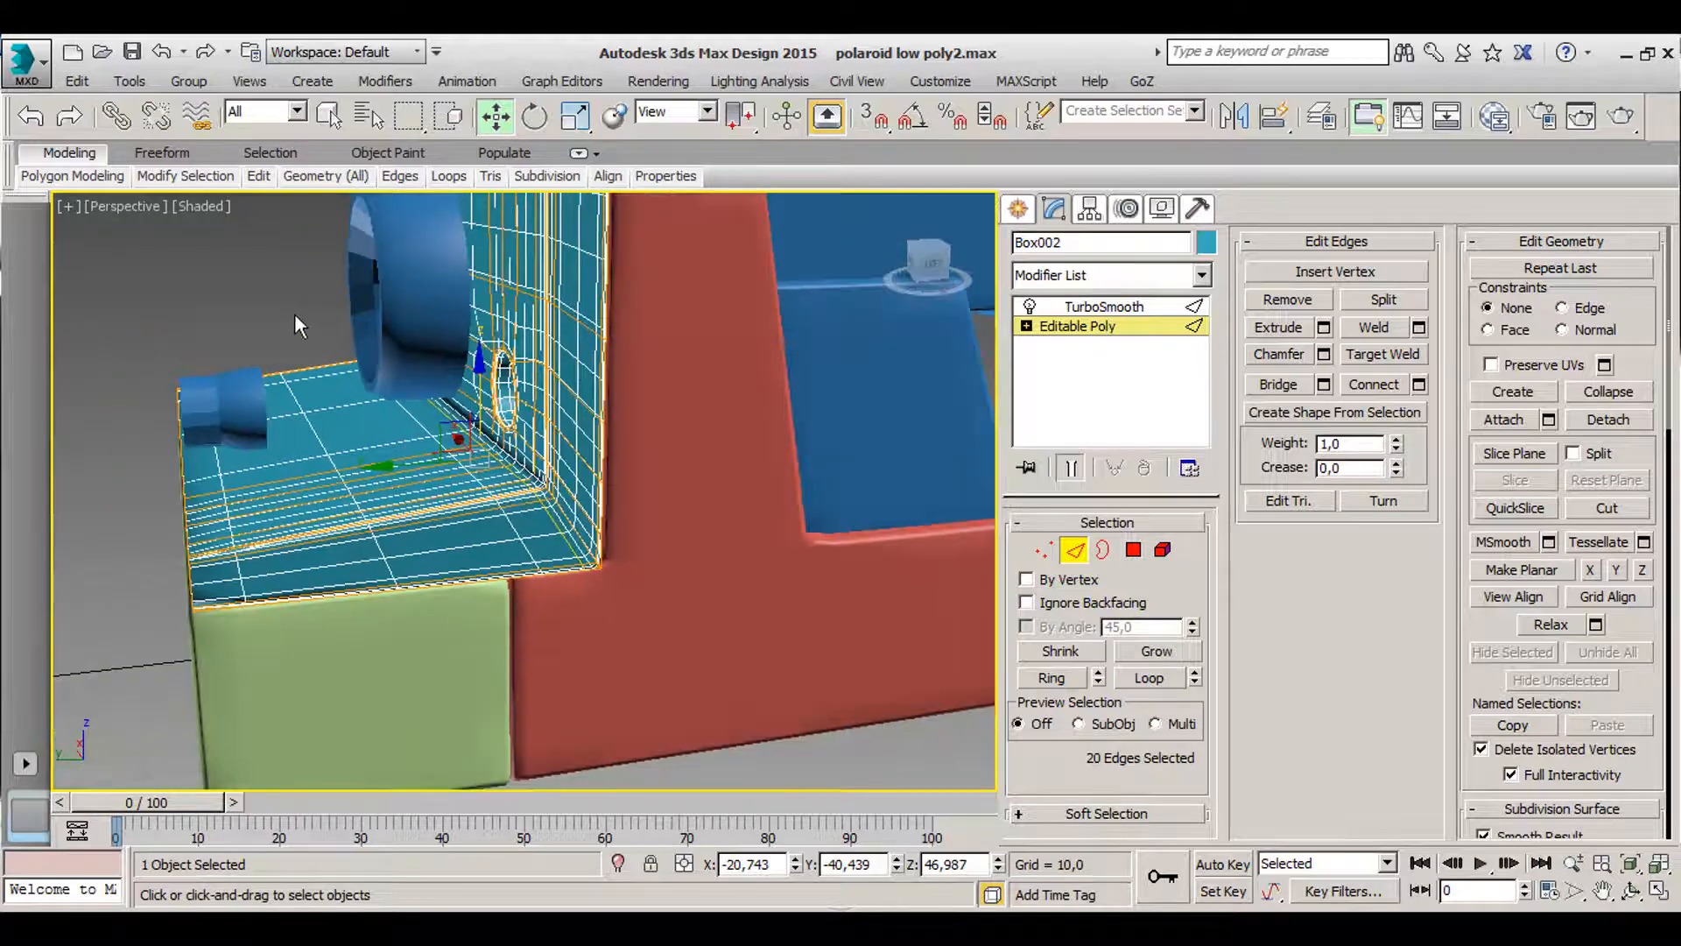
click(297, 323)
scroll(297, 323, down, 4)
alt+middle_drag(296, 323, 339, 370)
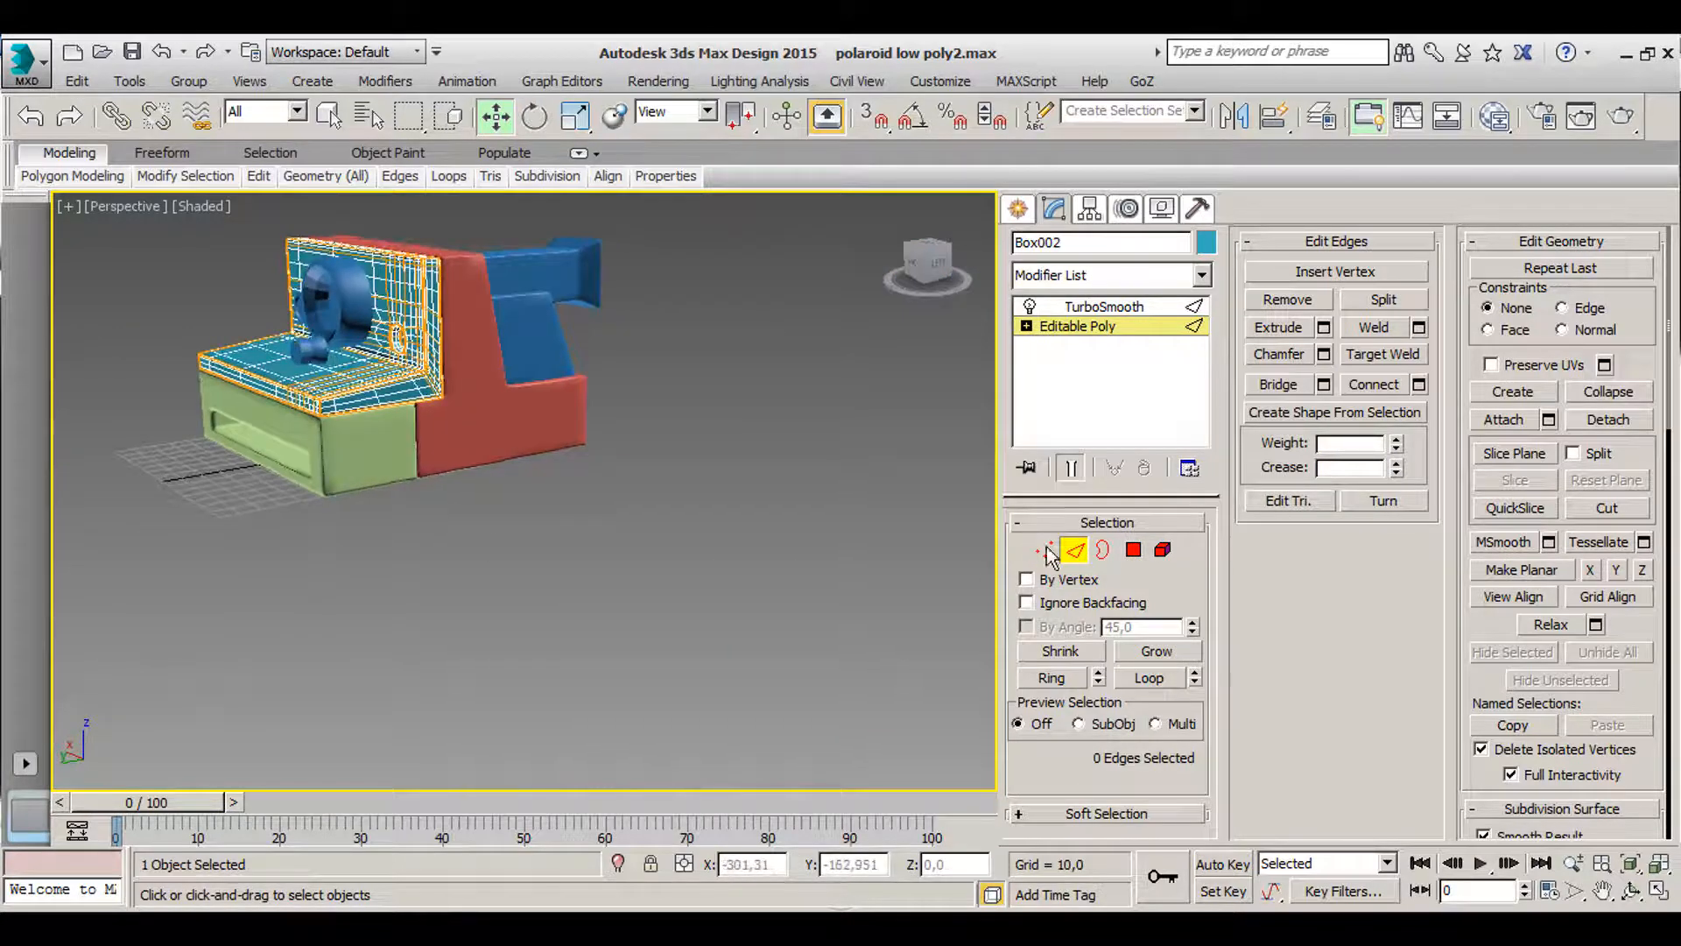
click(1075, 549)
click(604, 522)
- Check the dial area on the camera reference photo in Windows Photo Viewer and return to 3ds Max to compare the recess
scroll(359, 355, up, 5)
alt+middle_drag(368, 377, 478, 453)
click(1626, 52)
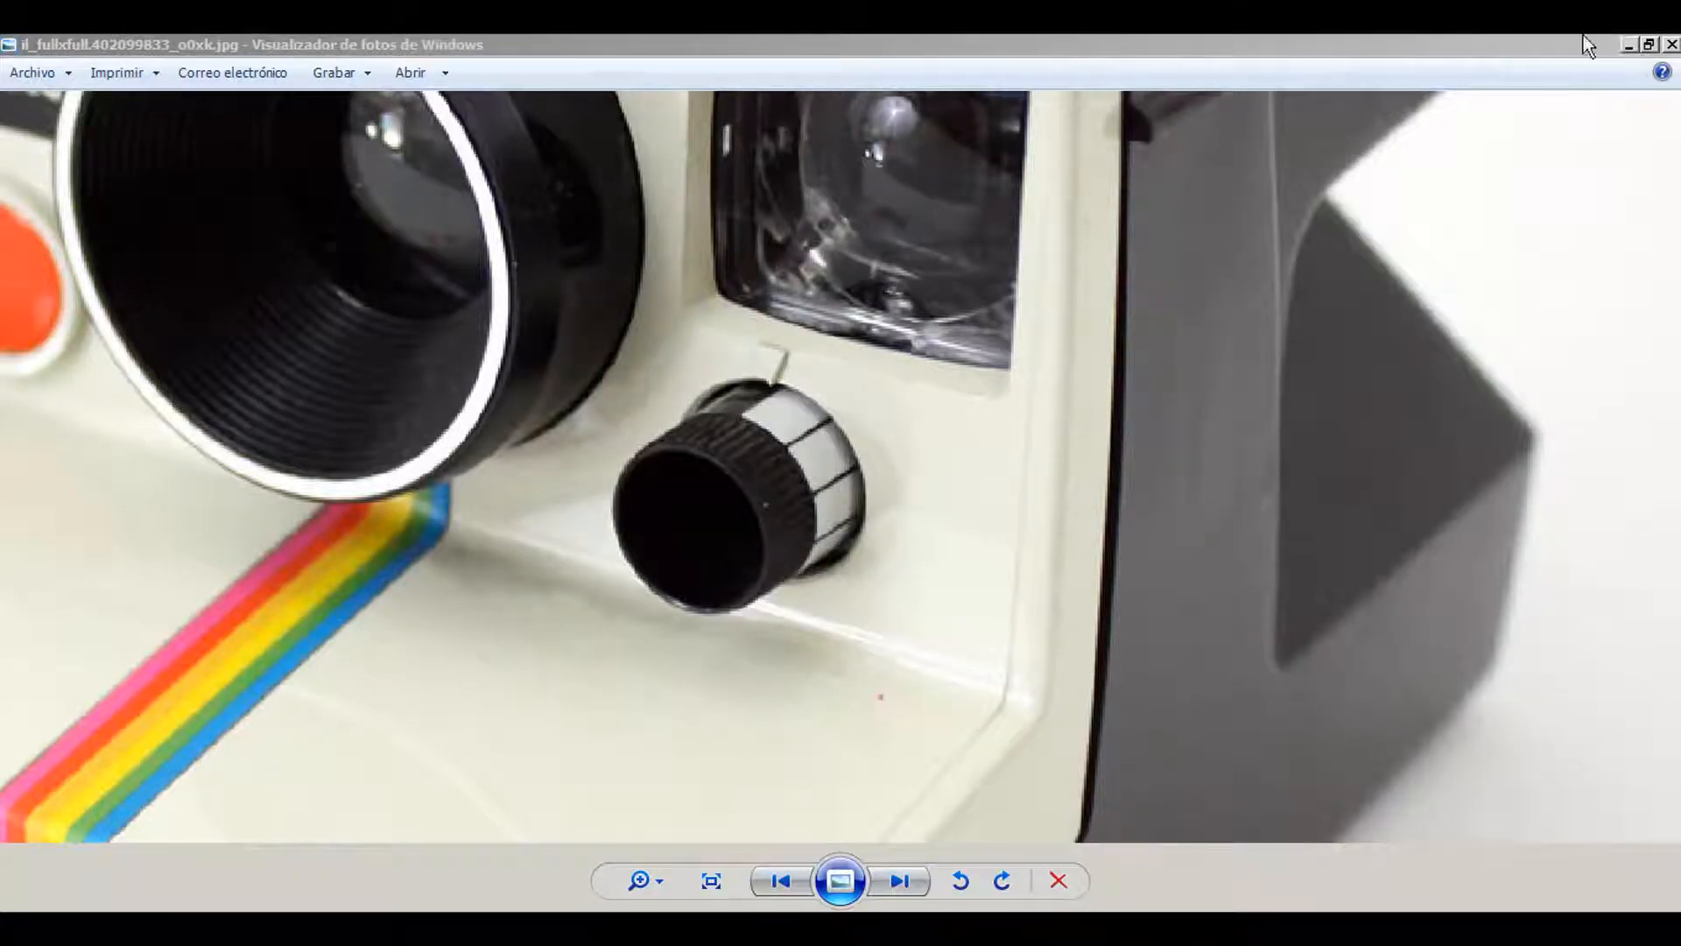
click(1629, 45)
scroll(464, 398, up, 10)
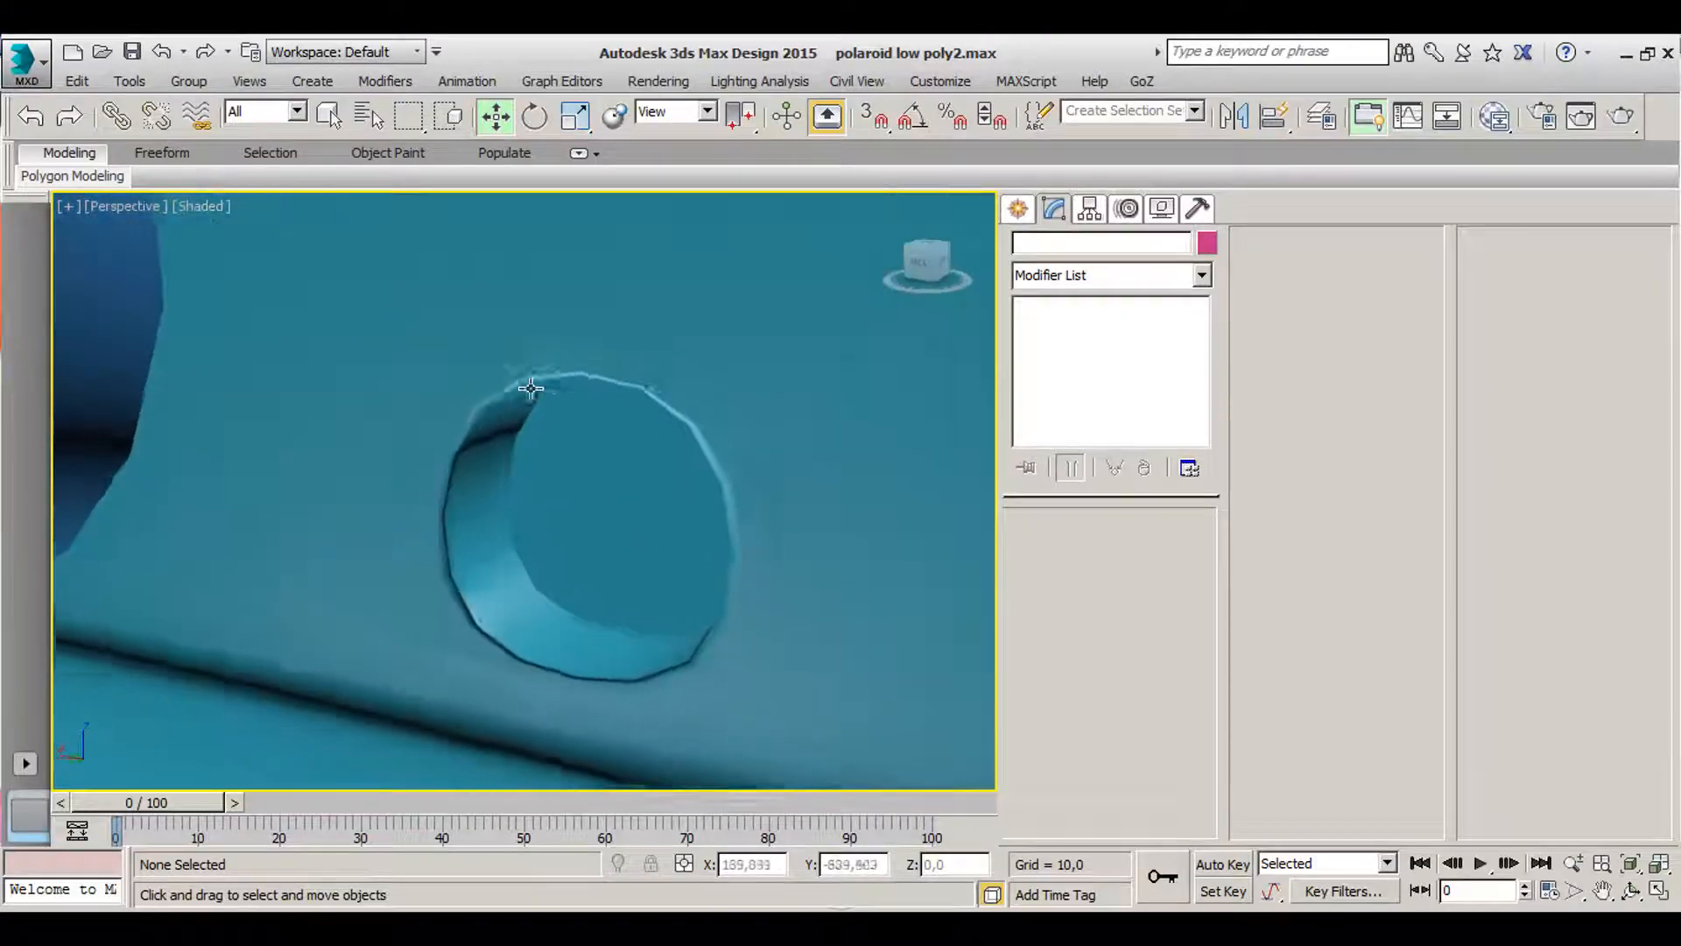
- Select the teal front body, hide its TurboSmooth result and return to its Editable Poly level
click(638, 358)
alt+middle_drag(636, 373, 604, 359)
scroll(669, 335, down, 3)
click(1030, 306)
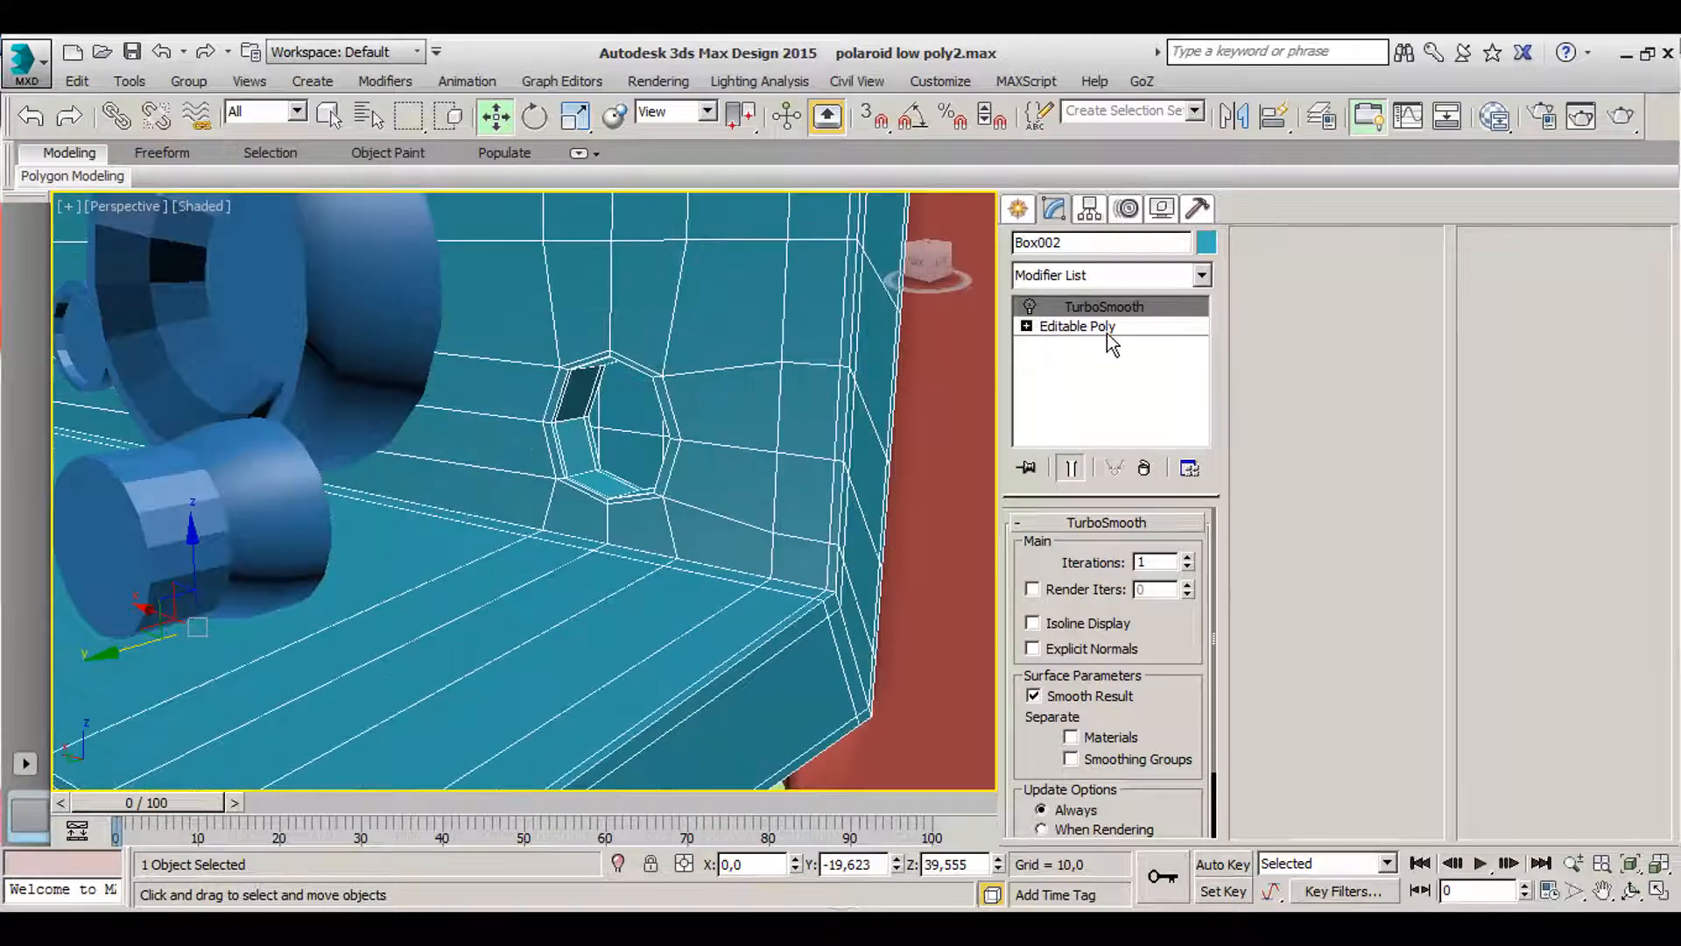
click(1107, 333)
alt+middle_drag(613, 429, 495, 491)
middle_drag(496, 424, 608, 455)
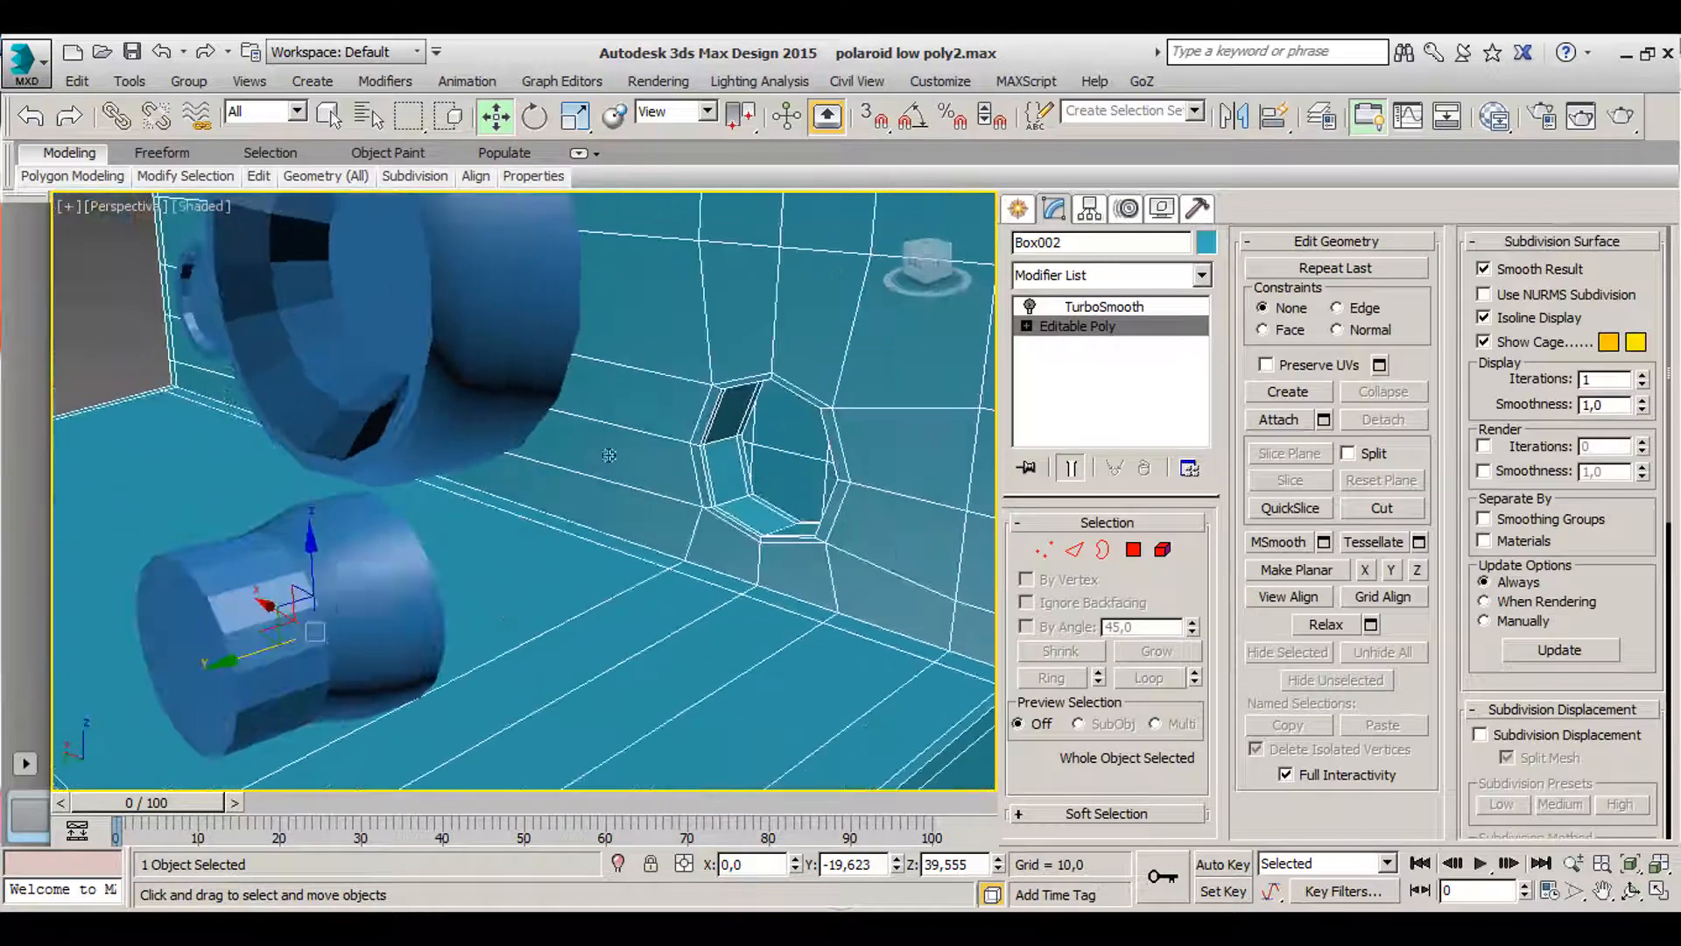
- Move the small stepped cylinder along Y into the octagonal recess and line it up sideways with the opening
click(356, 577)
drag(249, 637, 696, 512)
alt+middle_drag(696, 512, 774, 541)
drag(665, 461, 639, 457)
alt+middle_drag(611, 458, 464, 515)
scroll(656, 484, up, 2)
scroll(602, 458, up, 1)
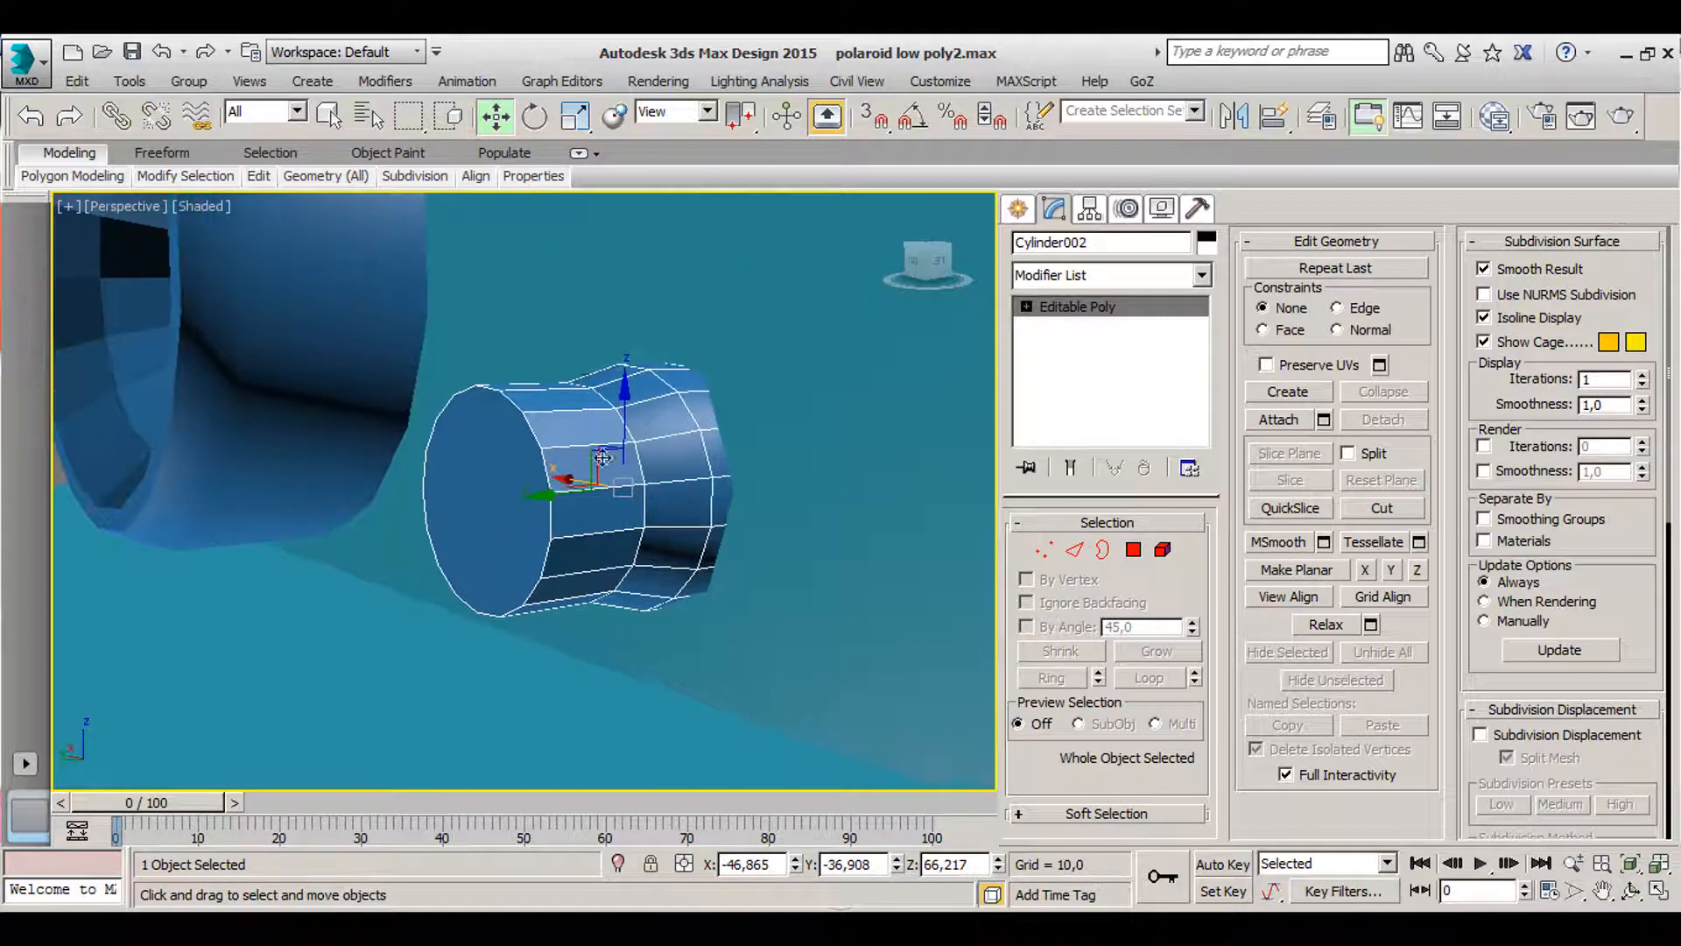
- Raise the small cylinder slightly and pull it back out in front of the recess along Y
drag(626, 396, 625, 389)
scroll(612, 419, down, 2)
drag(567, 464, 175, 498)
scroll(499, 460, down, 4)
middle_drag(632, 366, 666, 477)
- Select the three adjacent polygons of the teal body's upright panel above the octagonal recess
click(570, 481)
scroll(577, 469, up, 2)
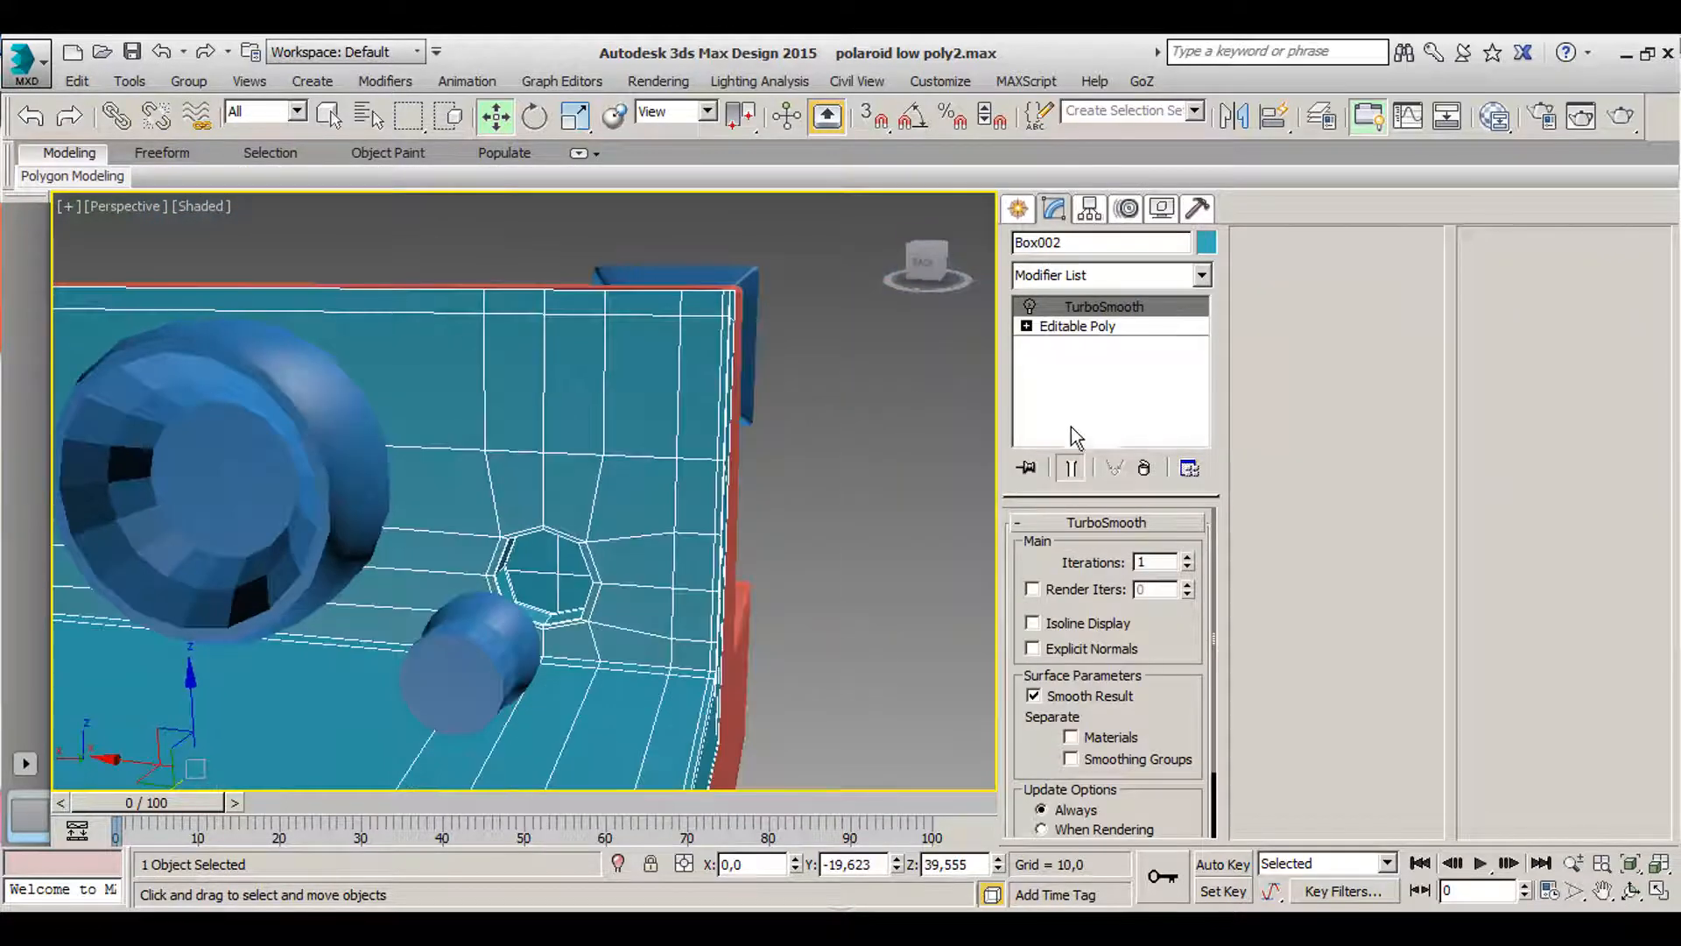
click(1077, 327)
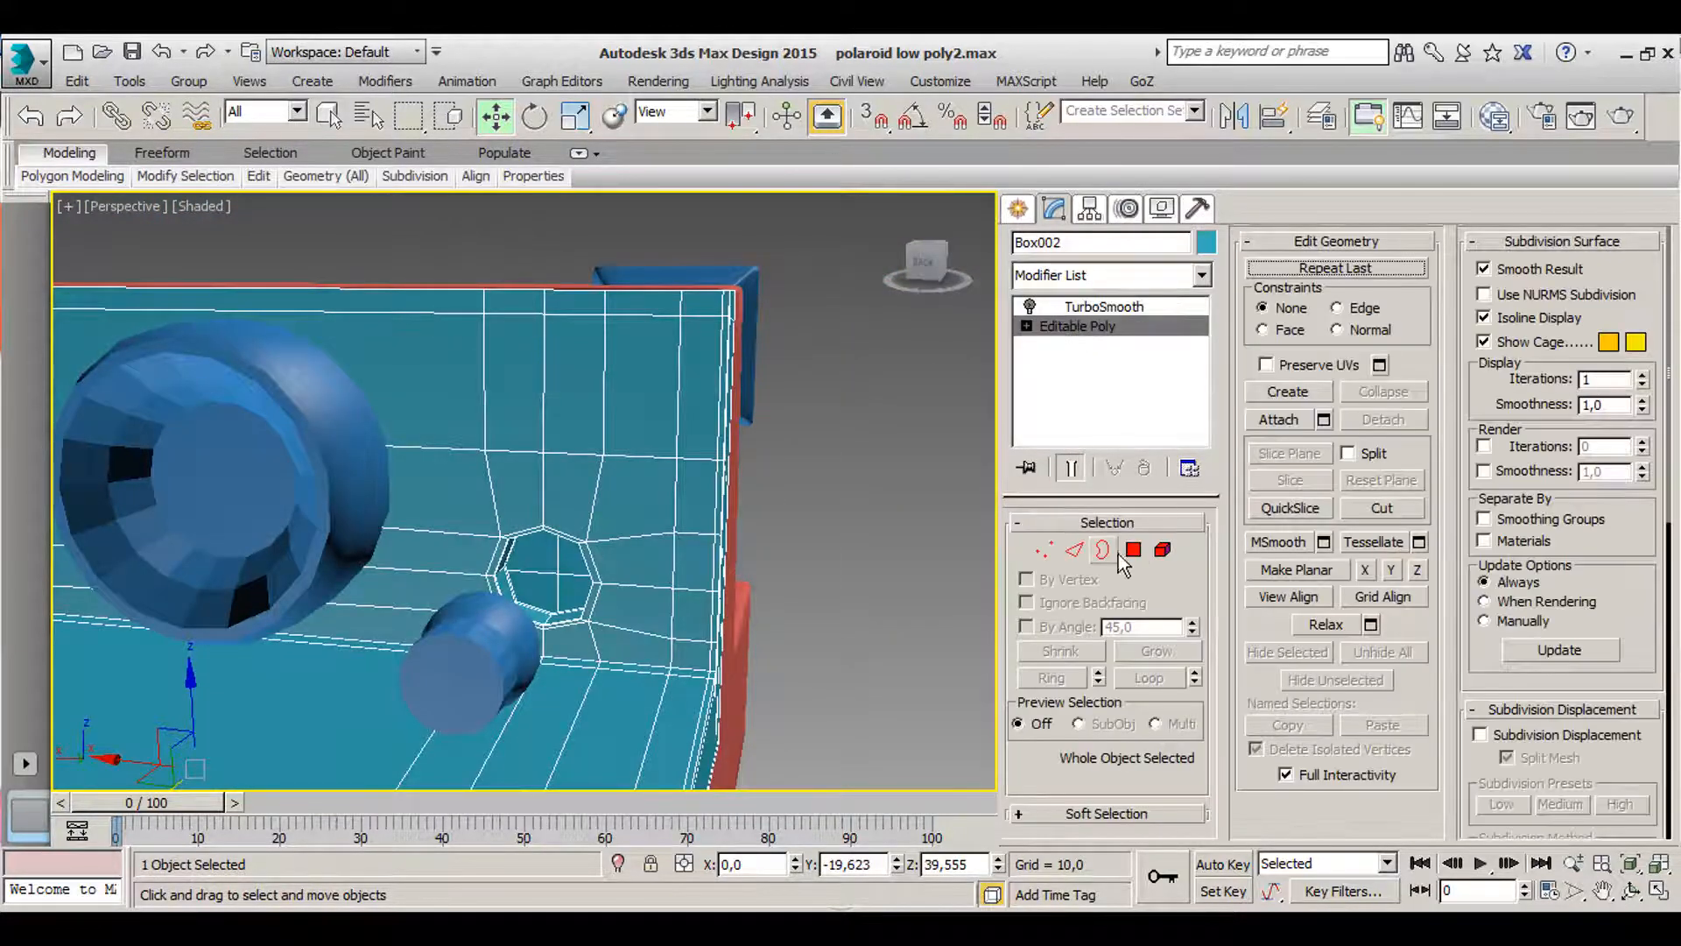
click(1133, 549)
scroll(542, 569, up, 2)
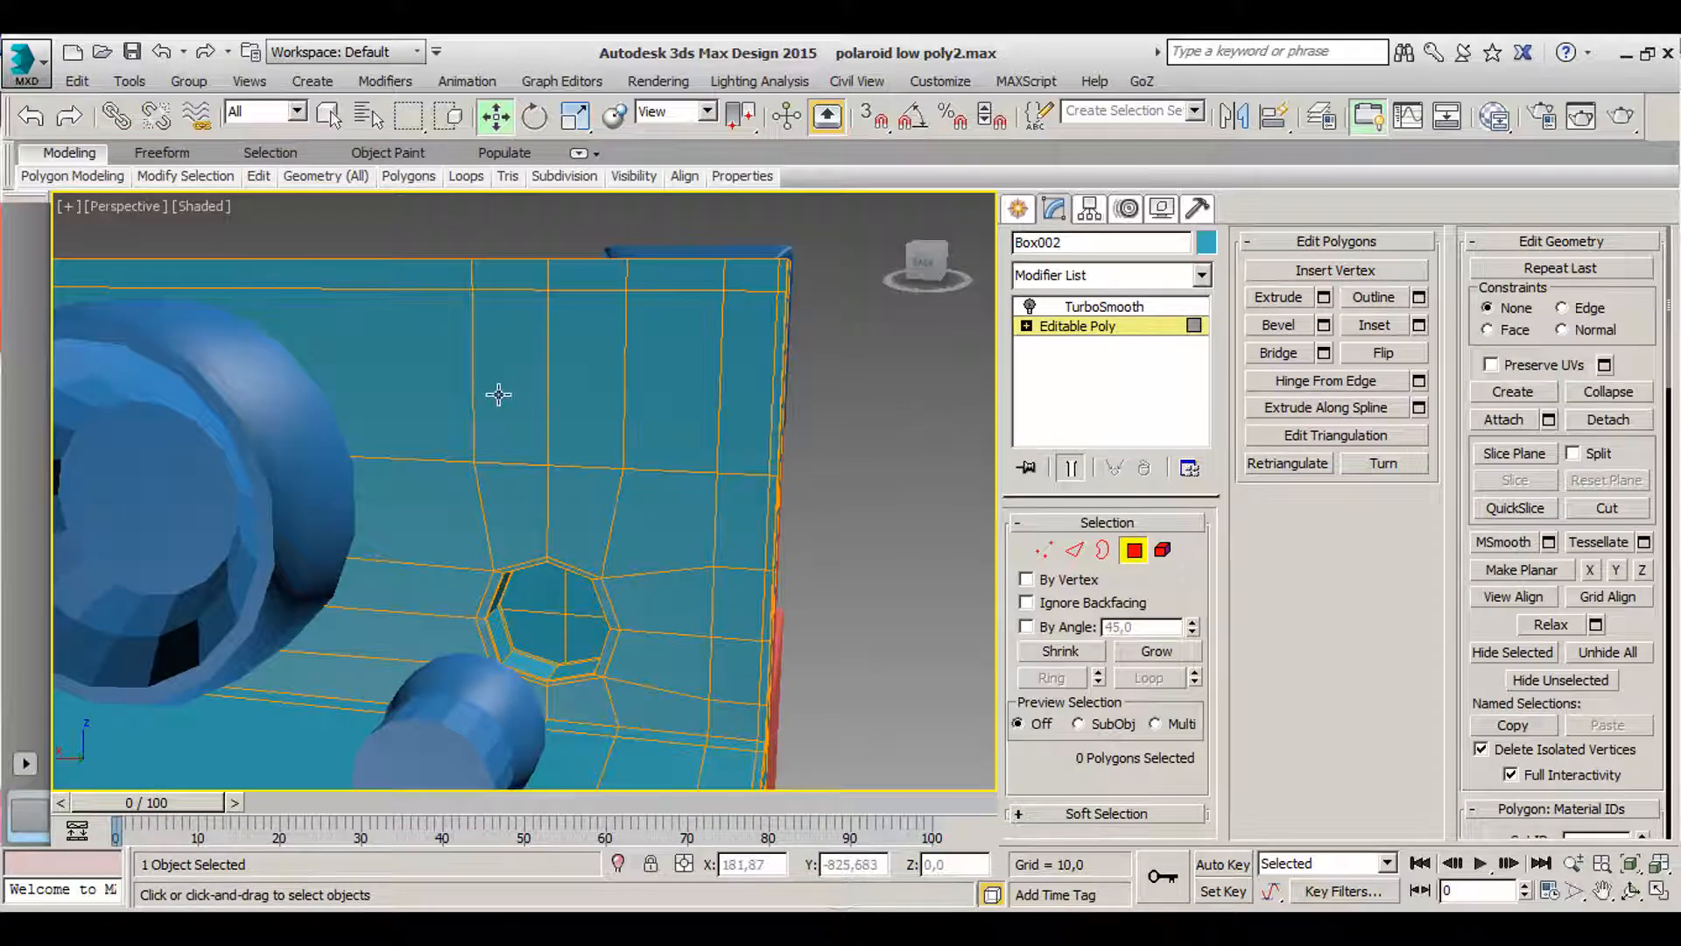
click(498, 394)
ctrl+click(576, 413)
ctrl+click(658, 416)
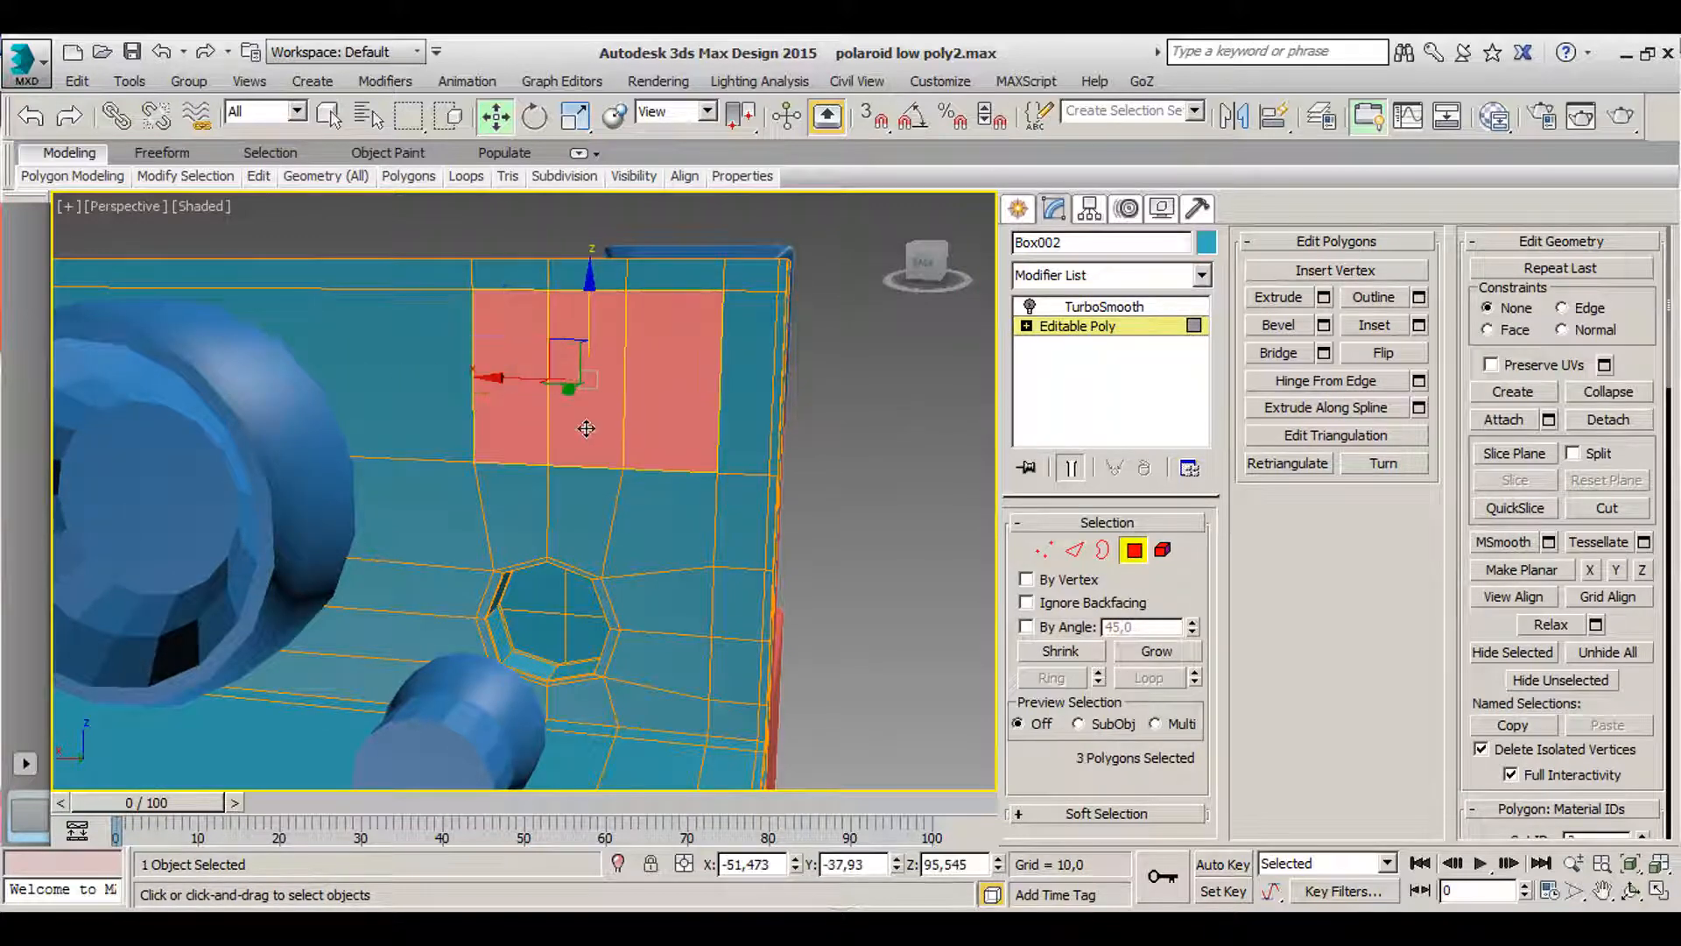
- Inset the three selected polygons to leave a narrow border, and scale them down slightly along Z
scroll(550, 394, down, 2)
click(1374, 326)
scroll(600, 341, up, 3)
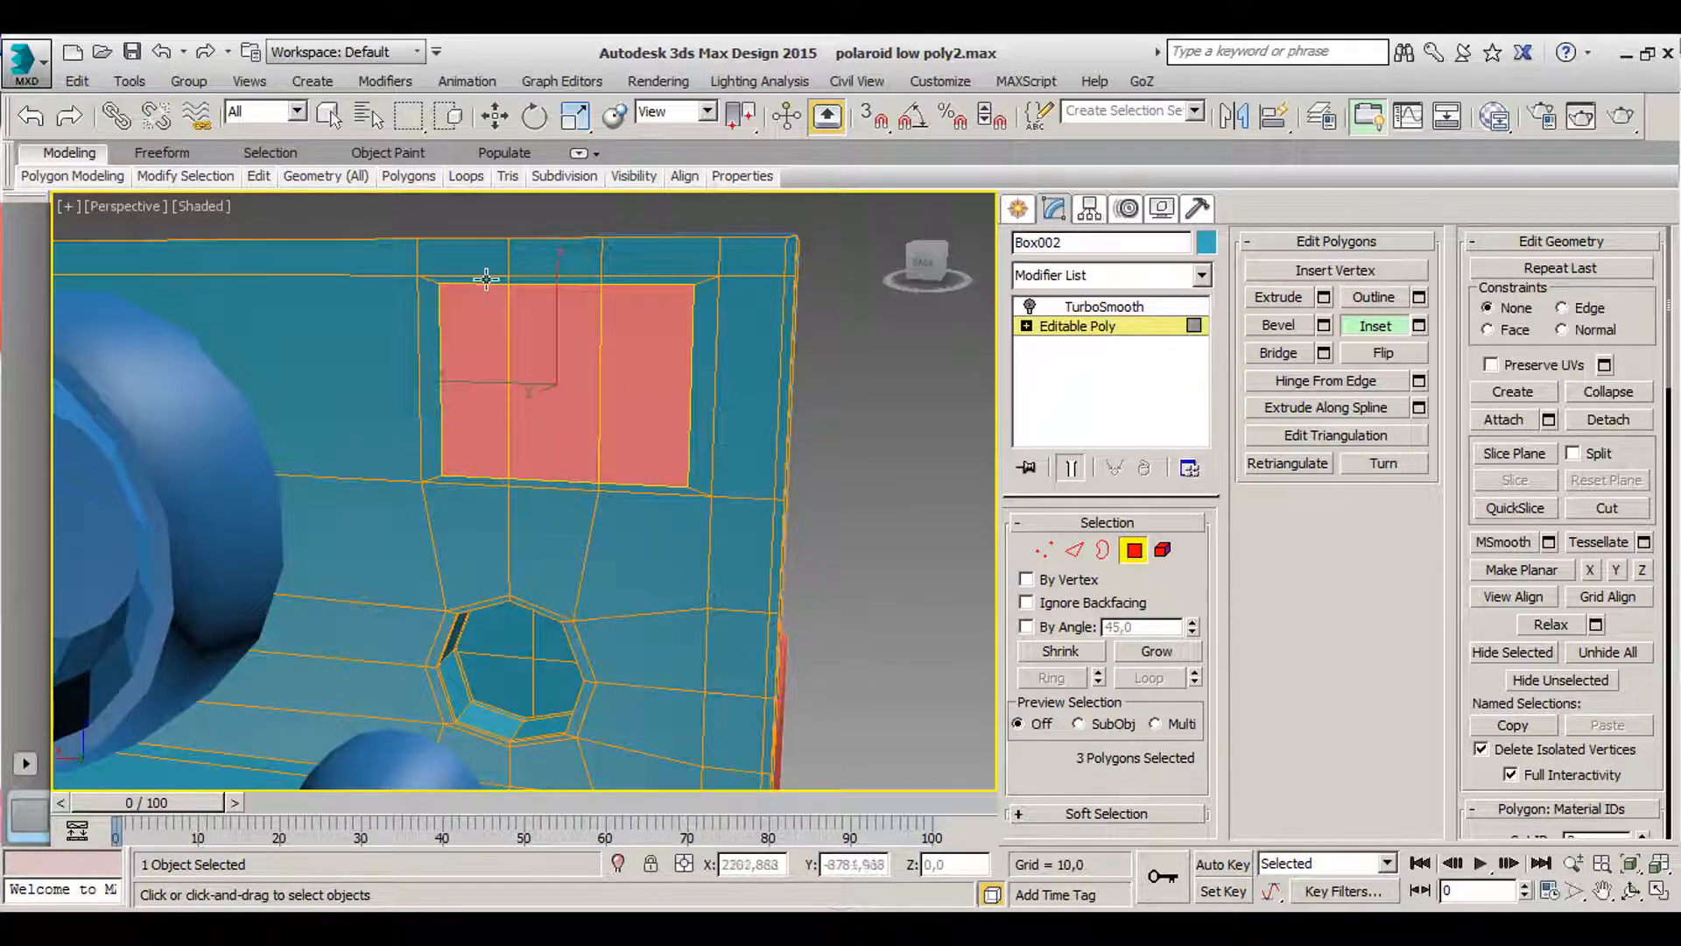
key(r)
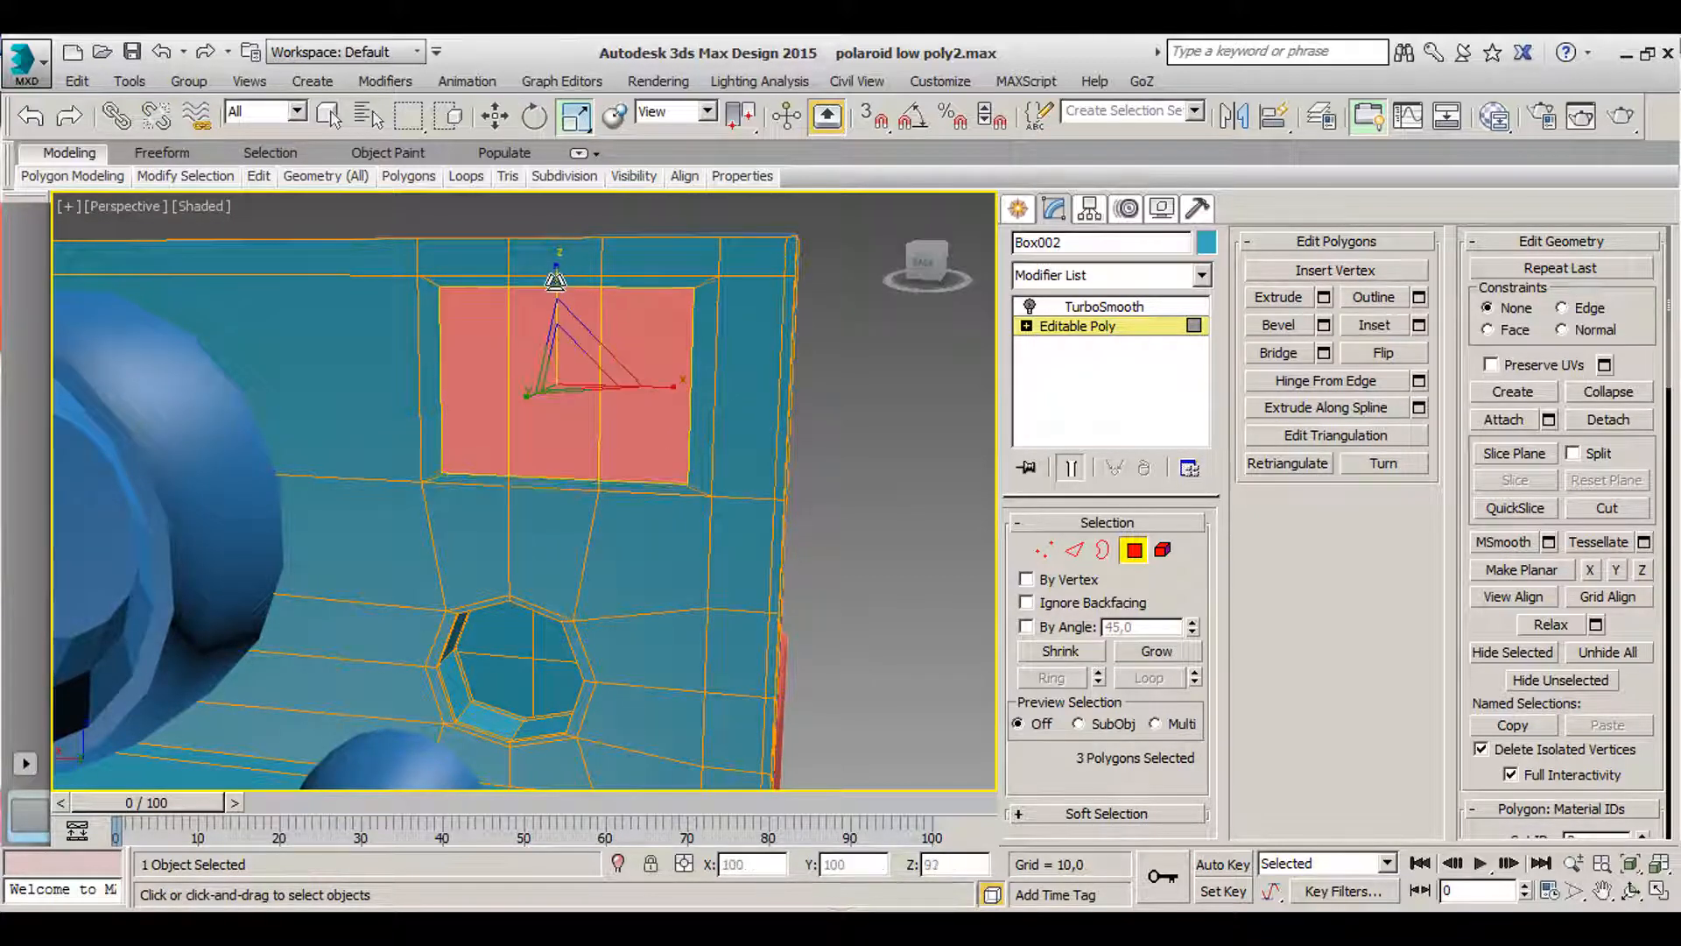
drag(556, 280, 556, 284)
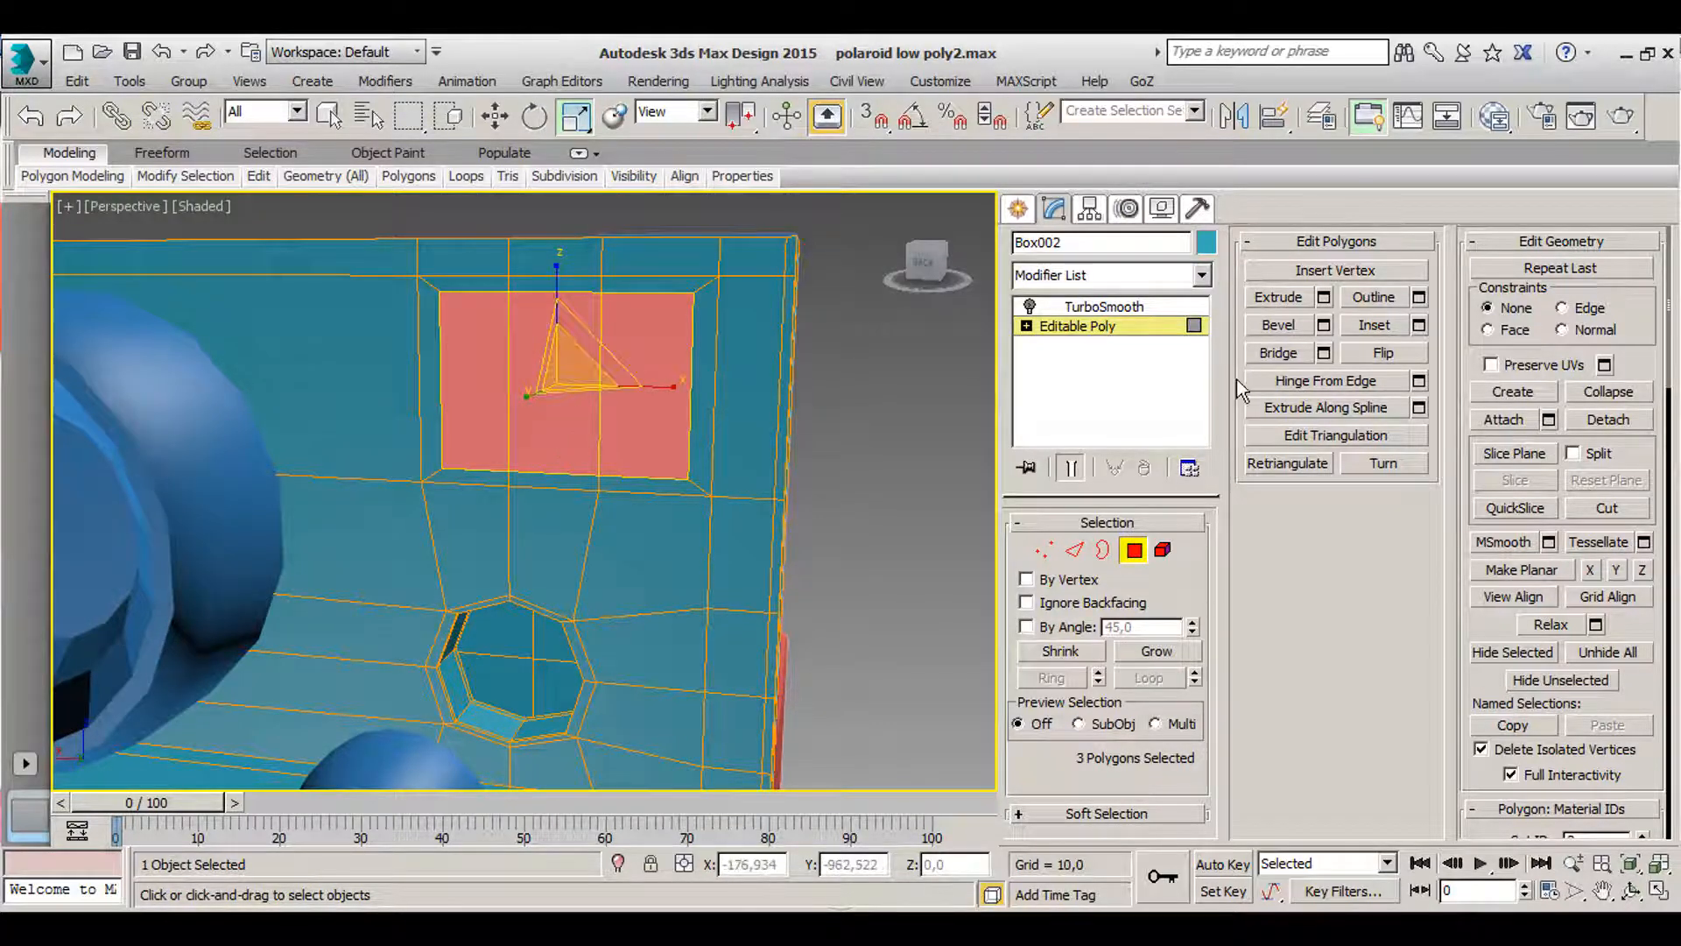
- Extrude the three inset polygons into the body to form a rectangular recess above the round one
click(1301, 306)
alt+middle_drag(638, 394, 502, 369)
drag(503, 369, 485, 359)
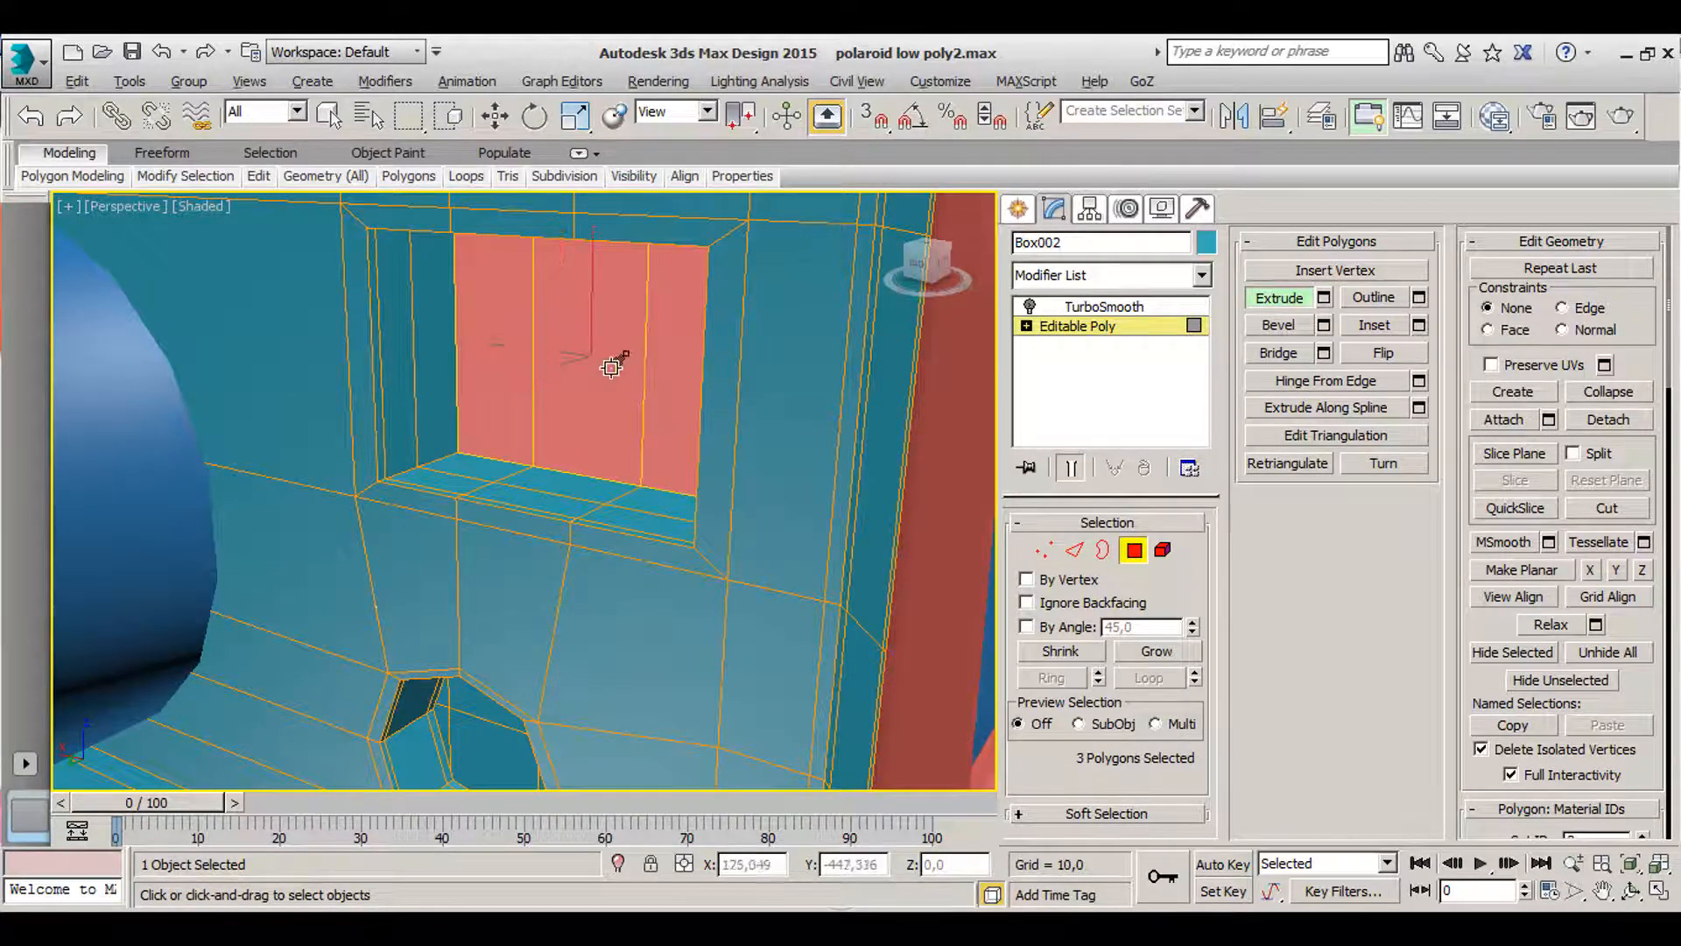
- Turn on TurboSmooth for the teal body and examine the smoothed corners of the rectangular recess
scroll(611, 367, down, 2)
alt+middle_drag(611, 367, 620, 414)
click(1103, 306)
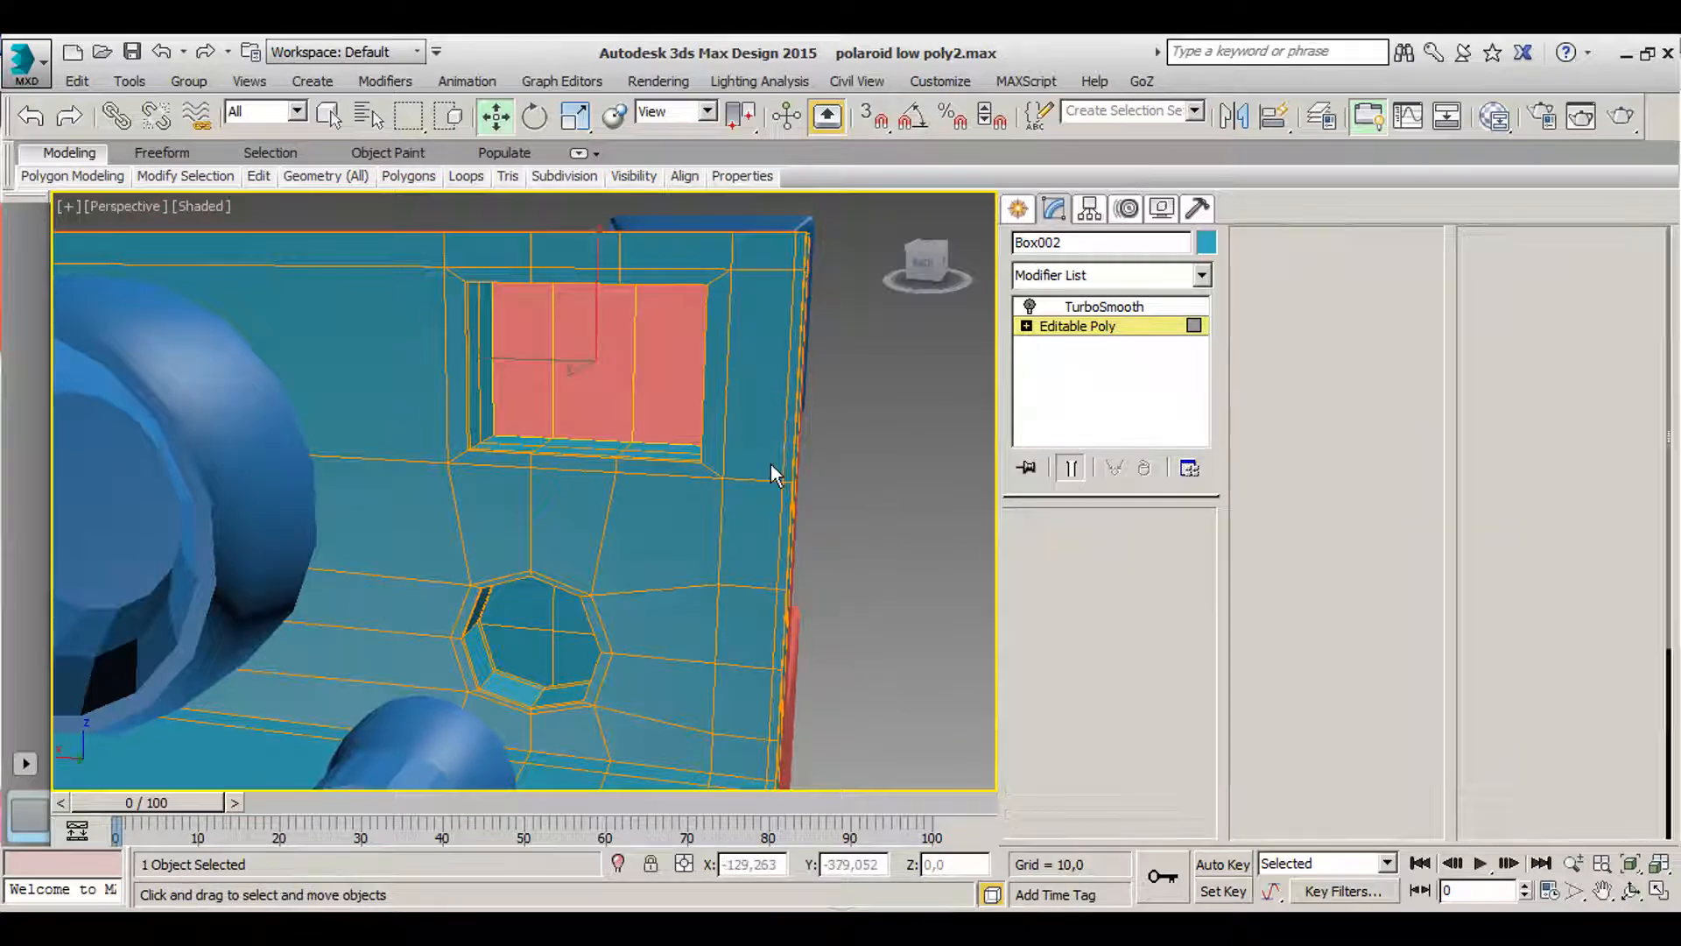
scroll(552, 355, down, 2)
alt+middle_drag(551, 354, 604, 350)
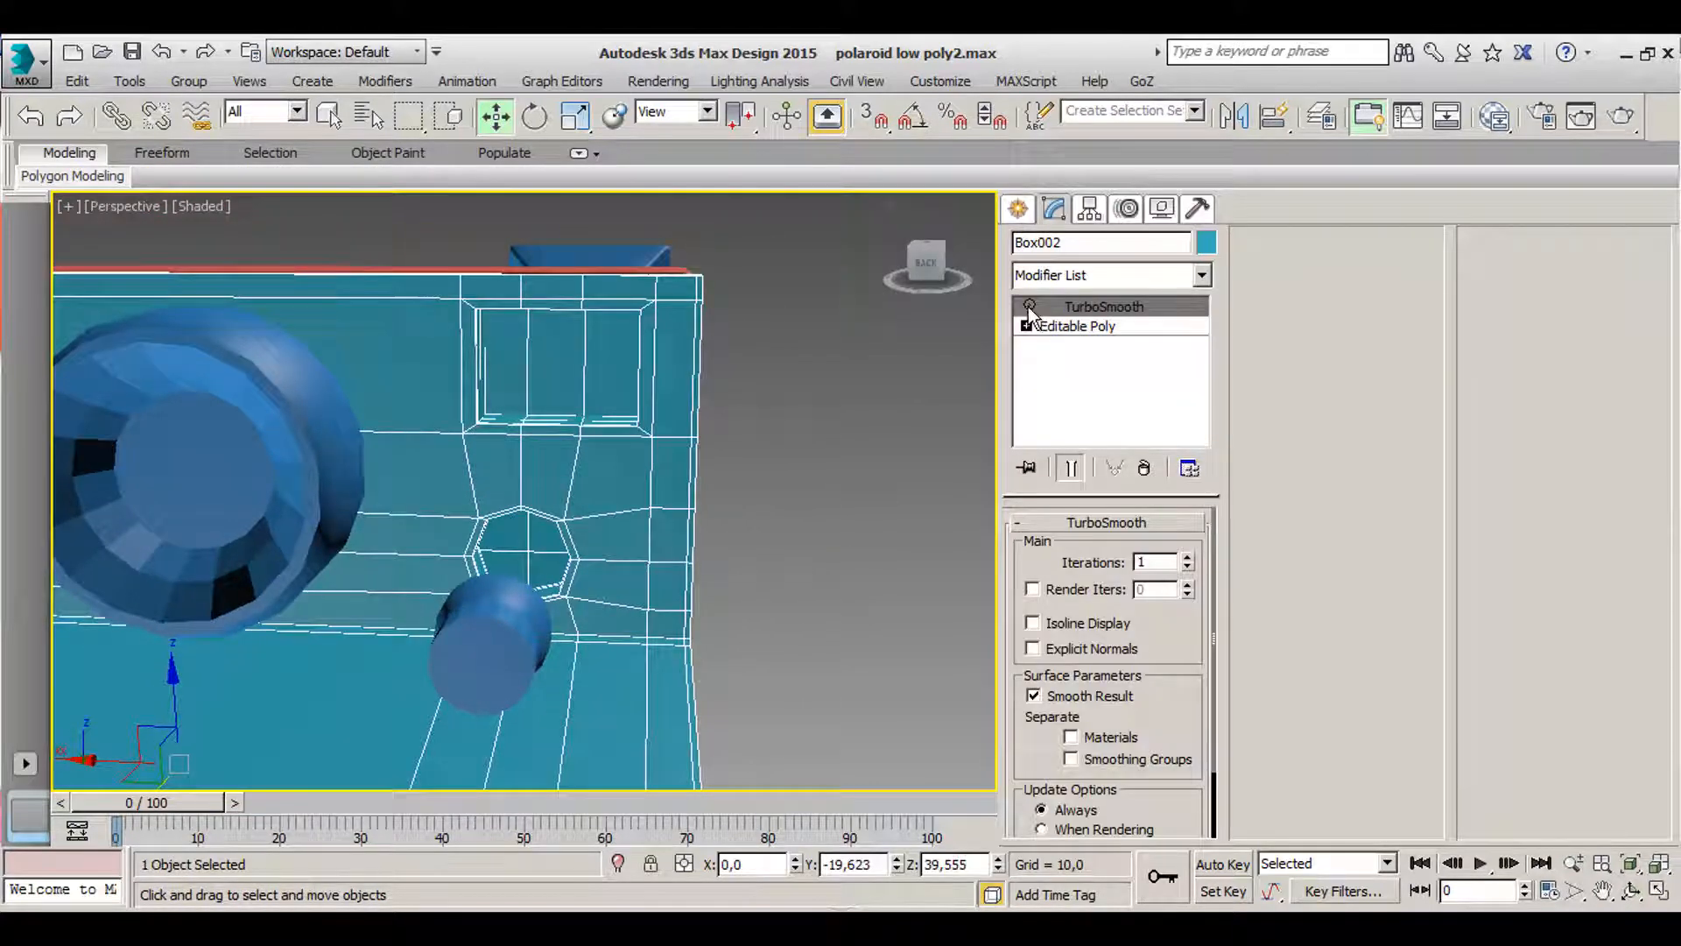
click(1028, 306)
click(849, 387)
scroll(685, 404, up, 3)
alt+middle_drag(685, 405, 618, 358)
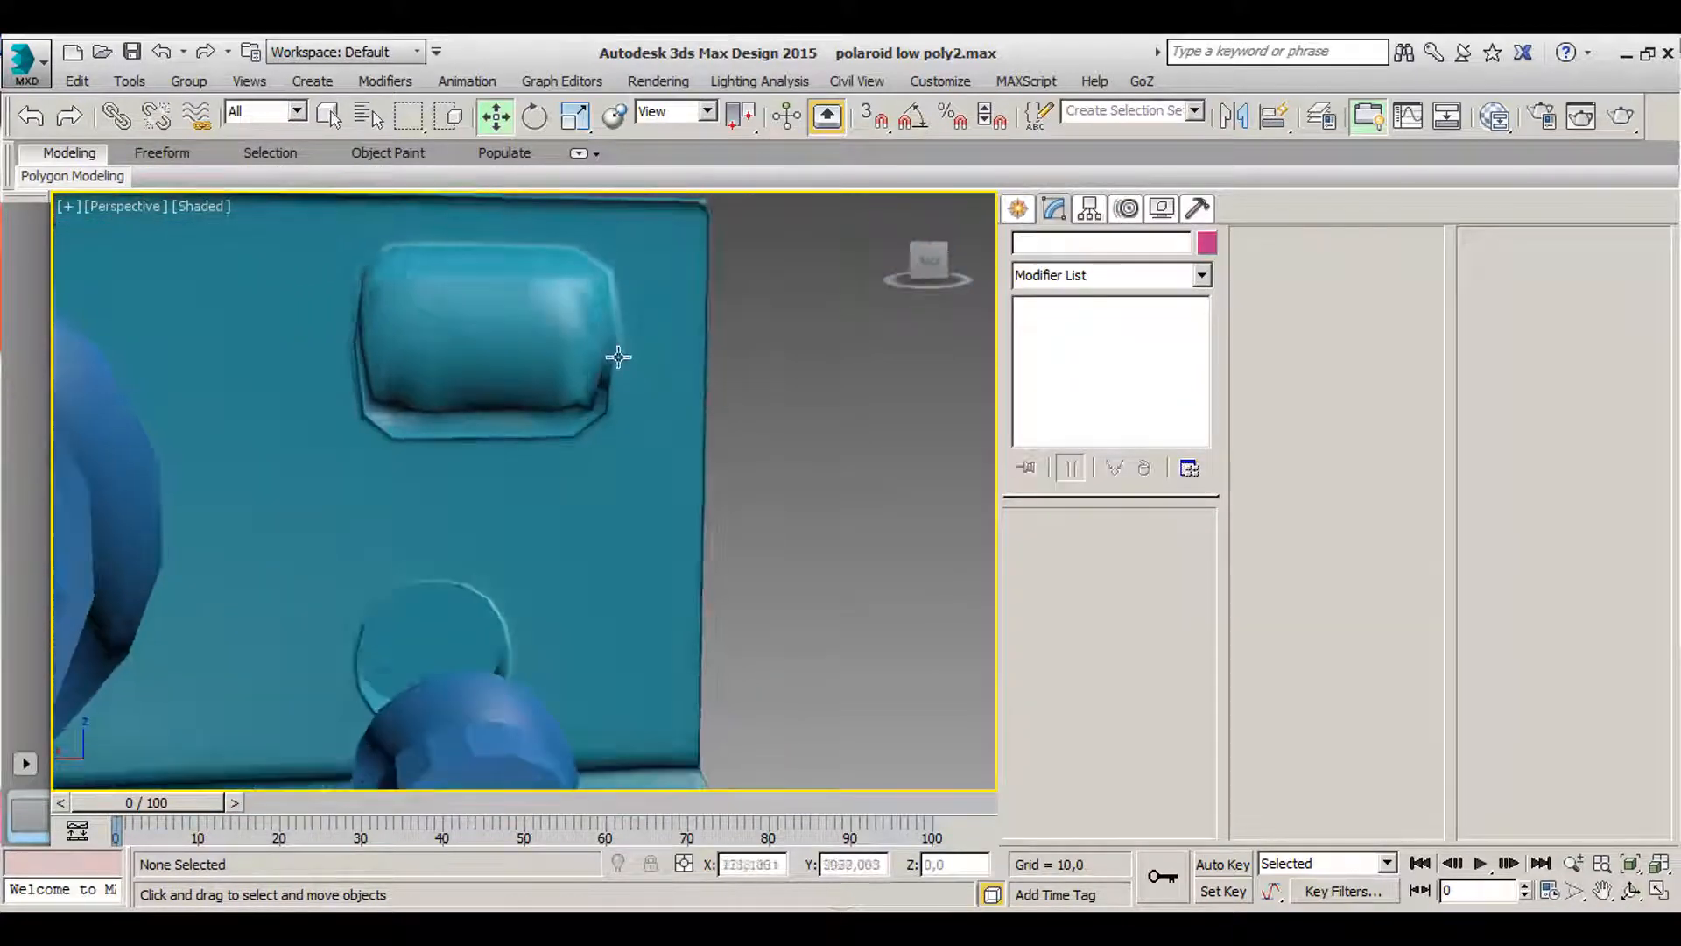
click(640, 435)
scroll(613, 411, up, 2)
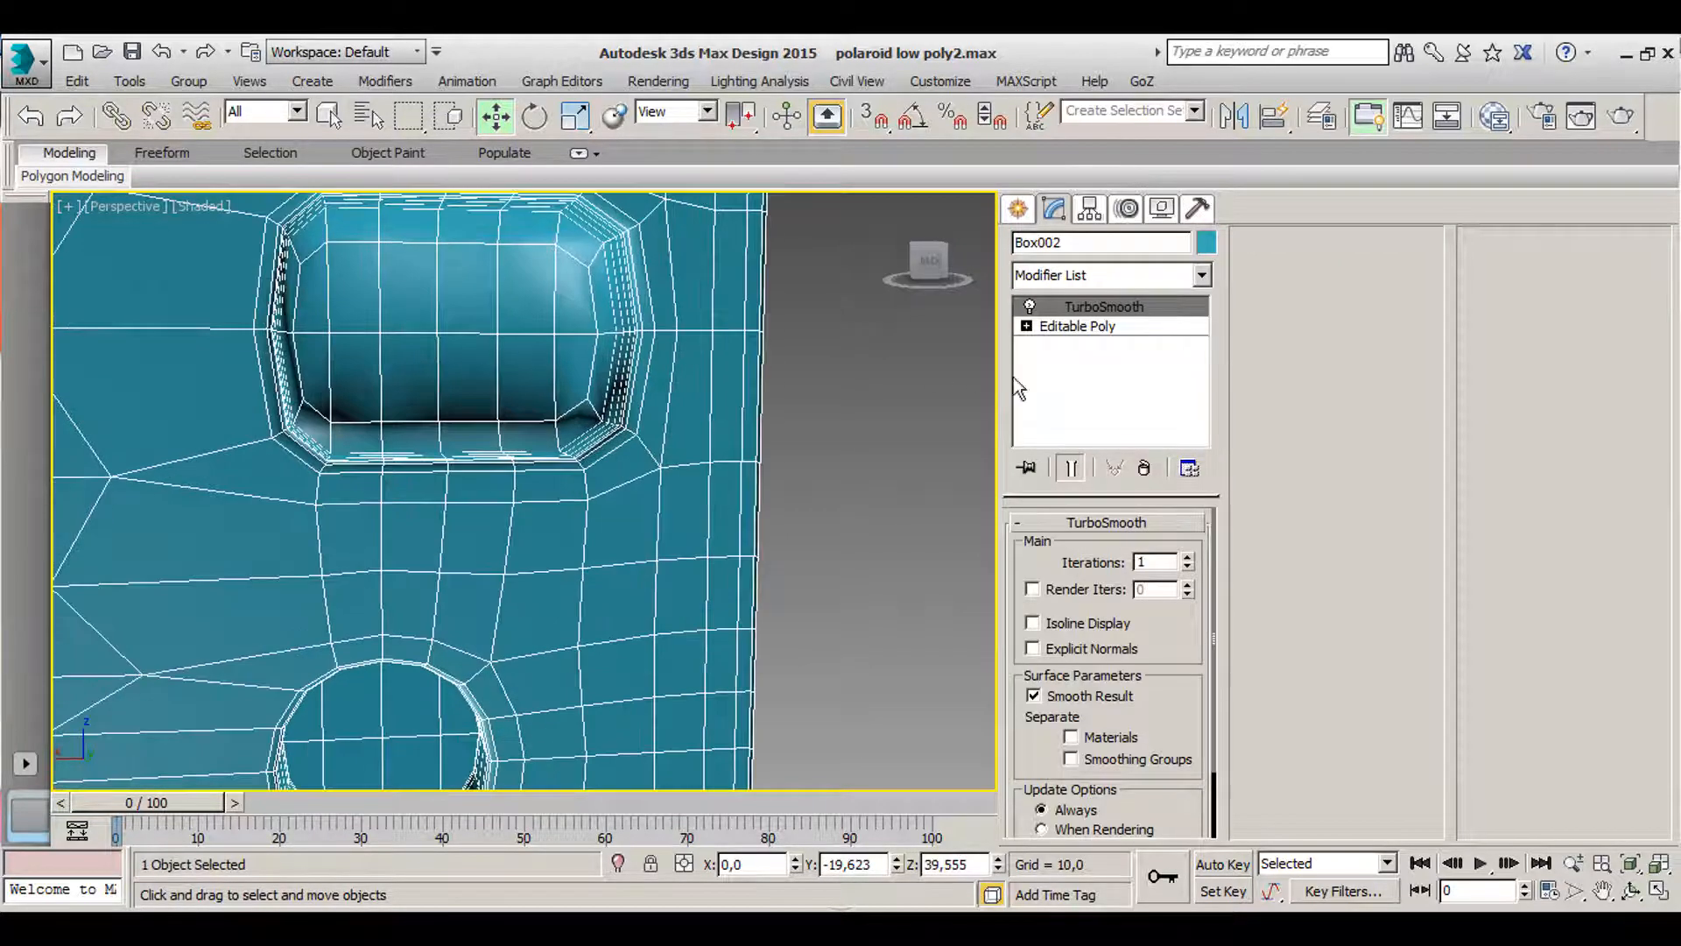
- Return to edge editing on the teal body's Editable Poly with its TurboSmooth switched off
click(1068, 329)
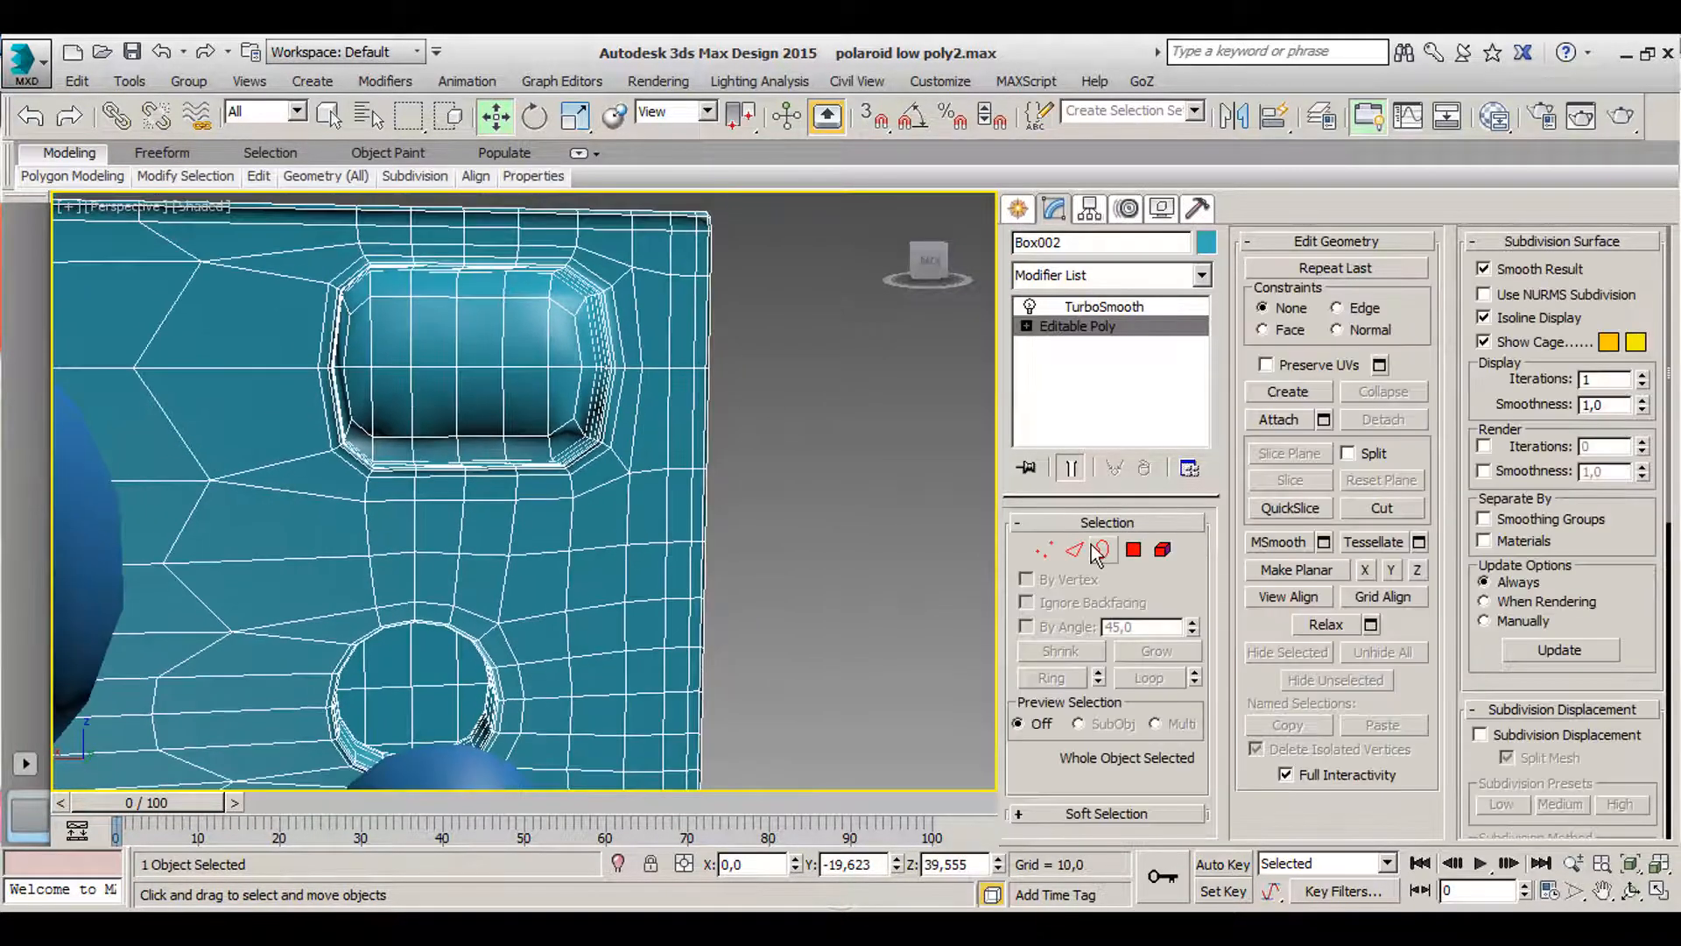
click(1075, 549)
click(1030, 306)
scroll(526, 325, up, 2)
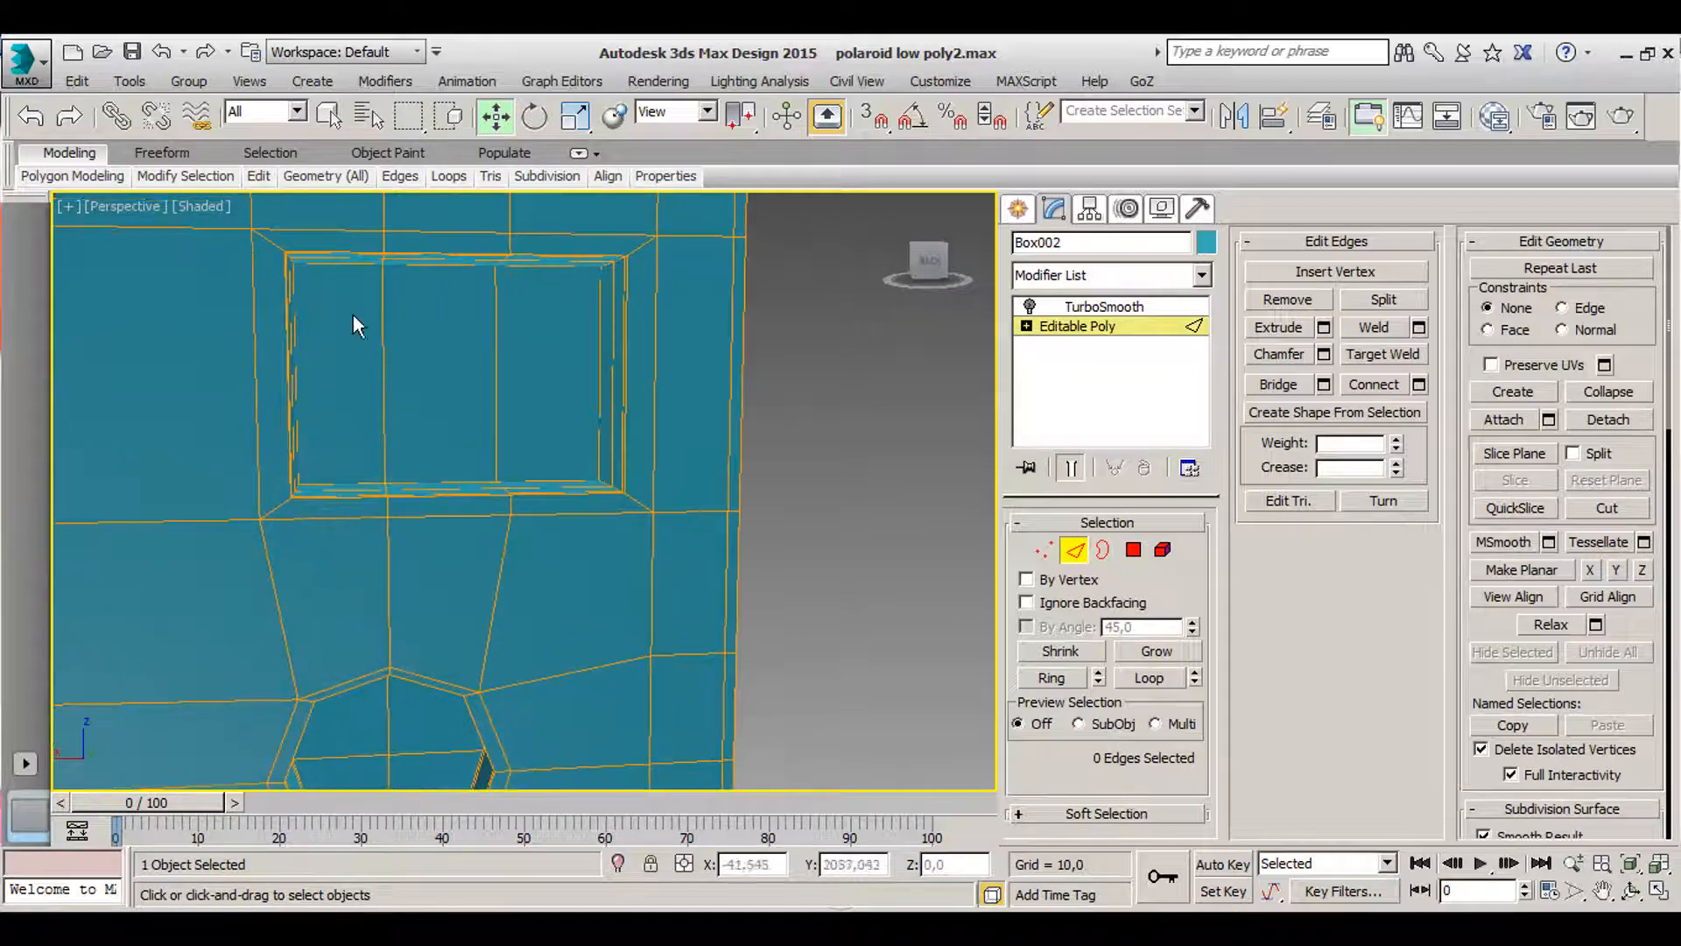
scroll(284, 320, up, 2)
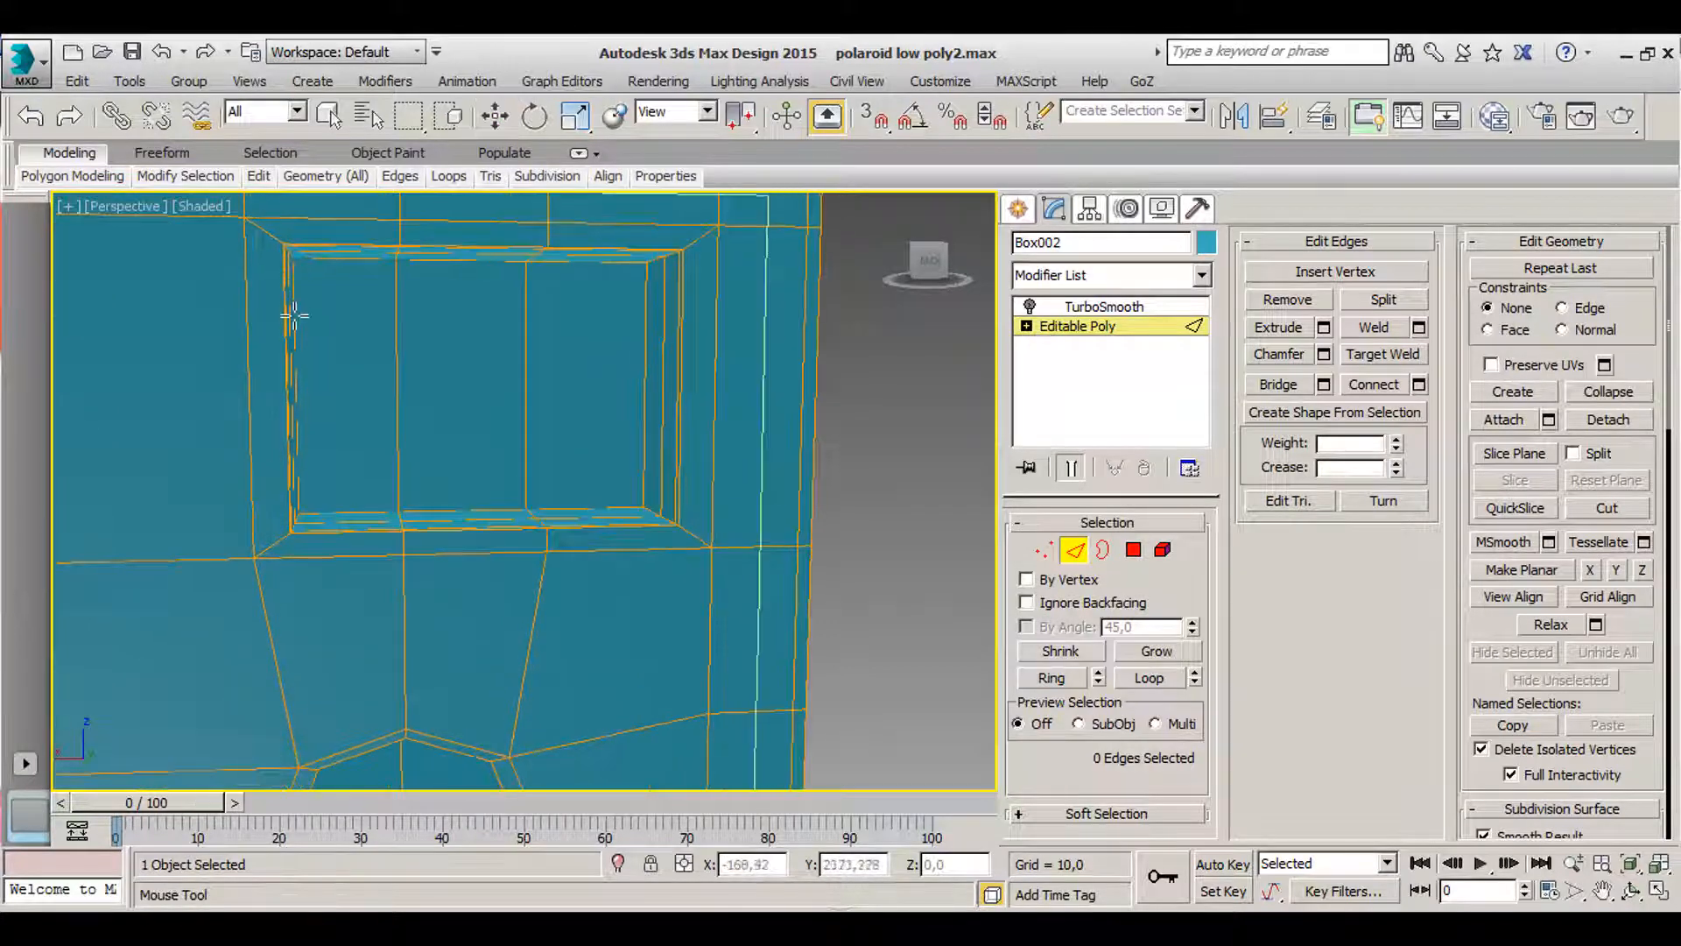
- Add vertical and horizontal supporting edge loops with SwiftLoop just inside all four sides of the rectangular recess
middle_drag(281, 325, 455, 560)
scroll(402, 581, down, 5)
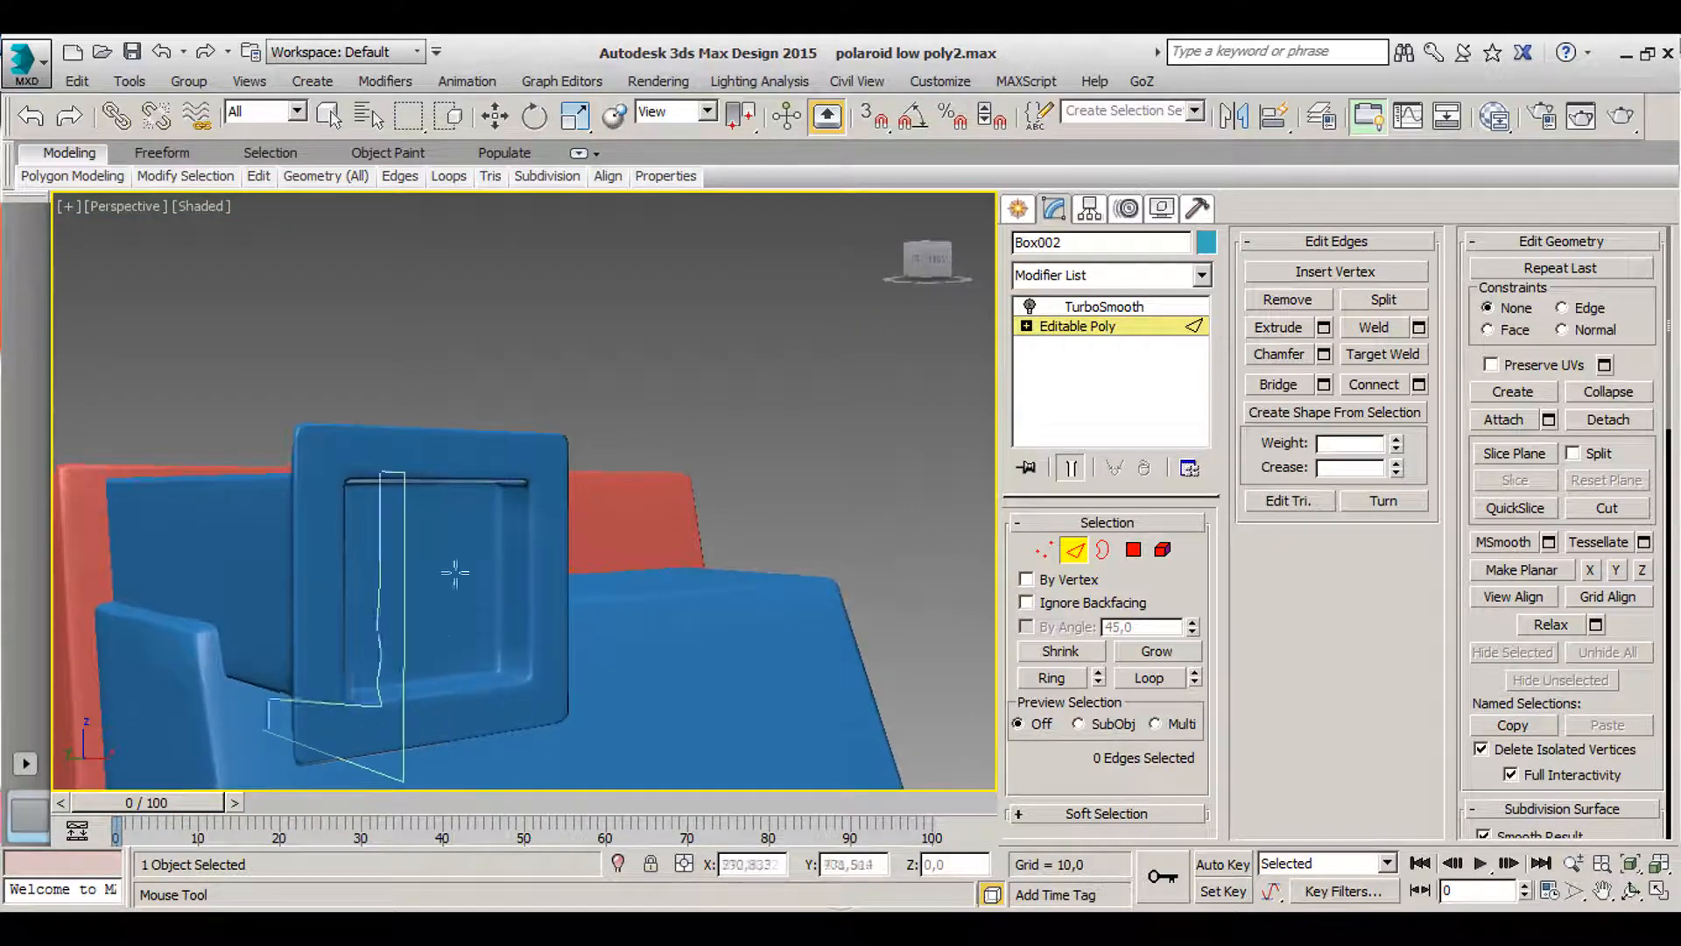
alt+middle_drag(274, 589, 565, 584)
scroll(562, 584, up, 6)
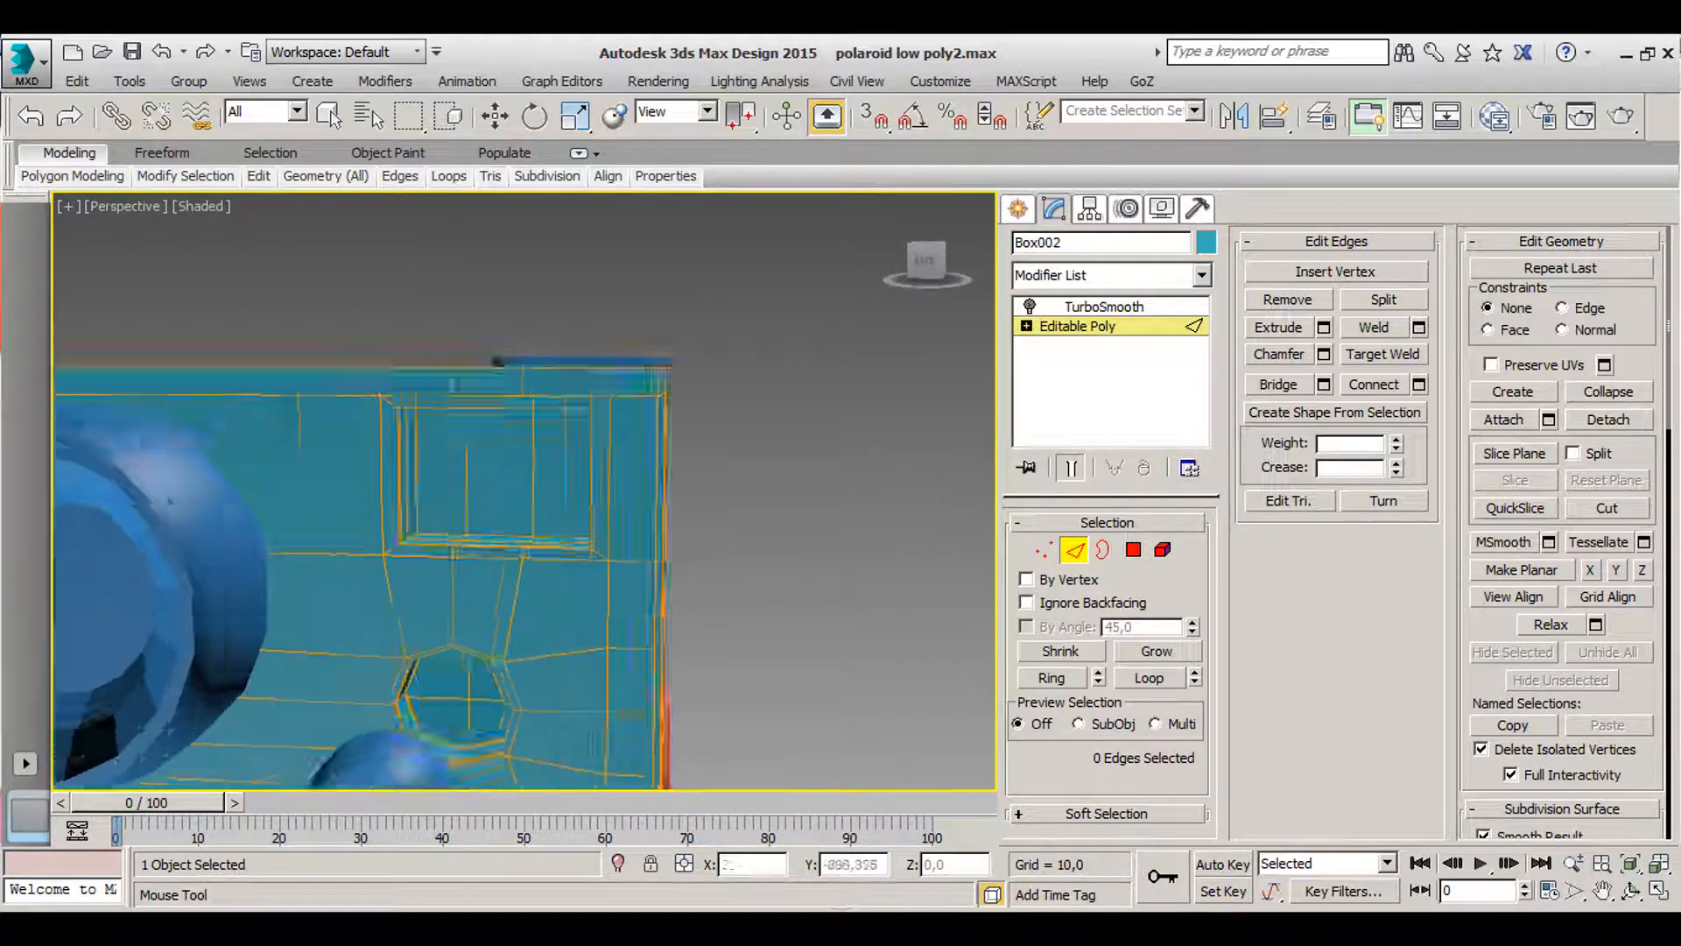
middle_drag(501, 441, 599, 606)
alt+middle_drag(493, 550, 529, 533)
scroll(529, 533, down, 1)
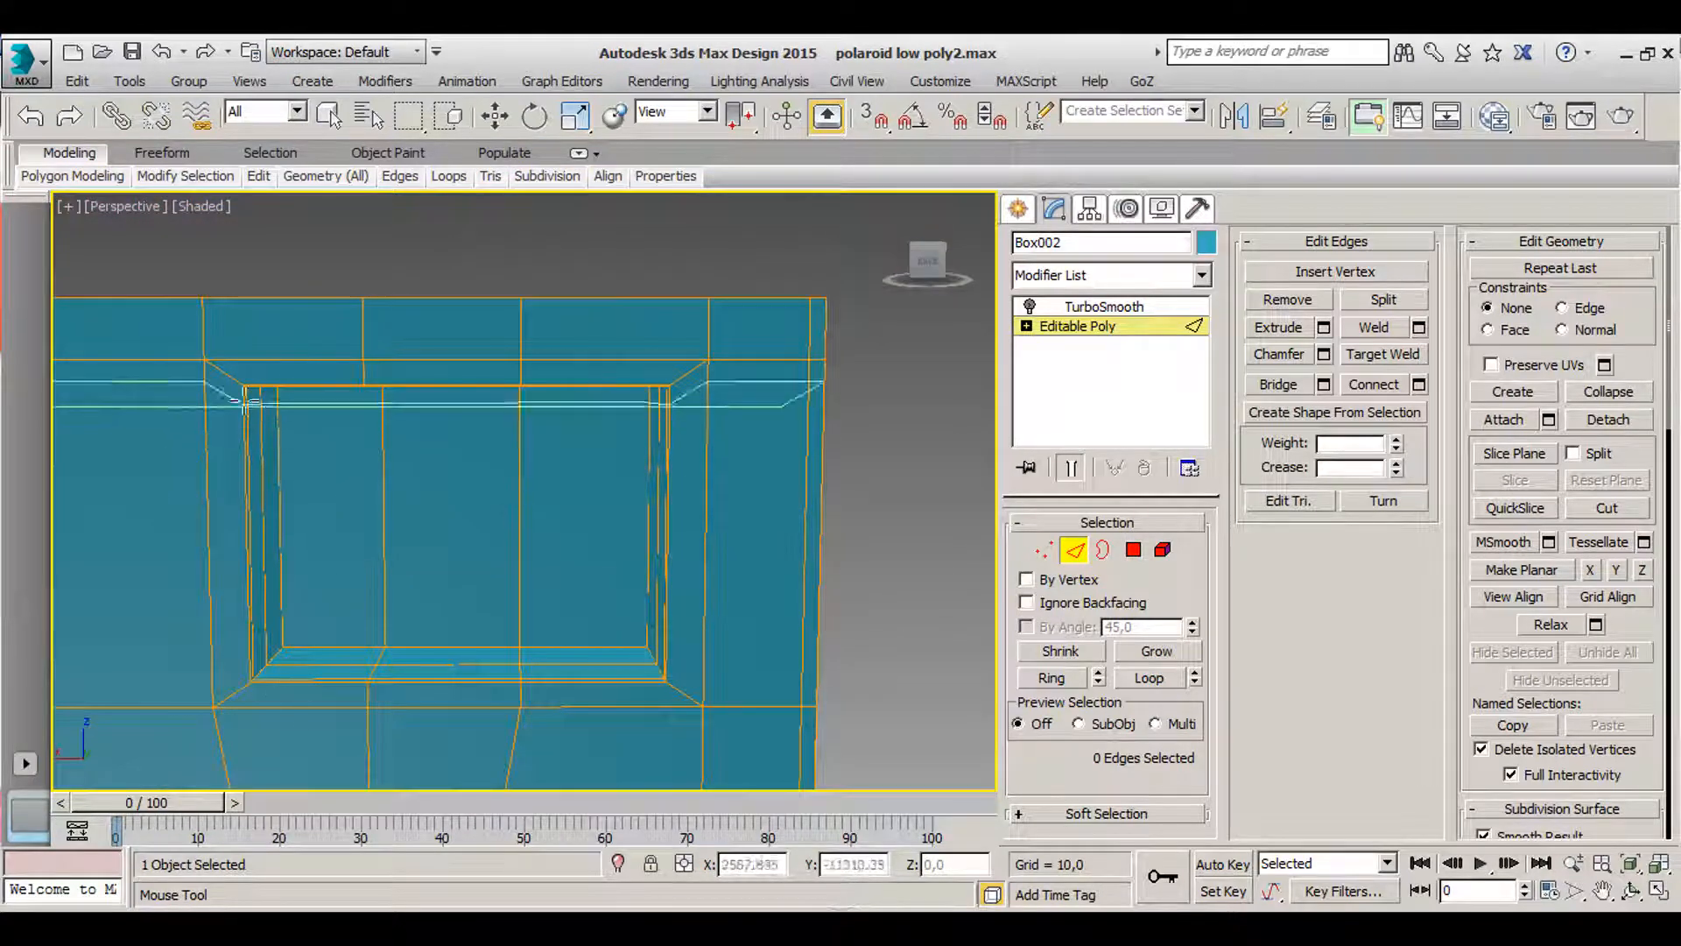
double_click(249, 396)
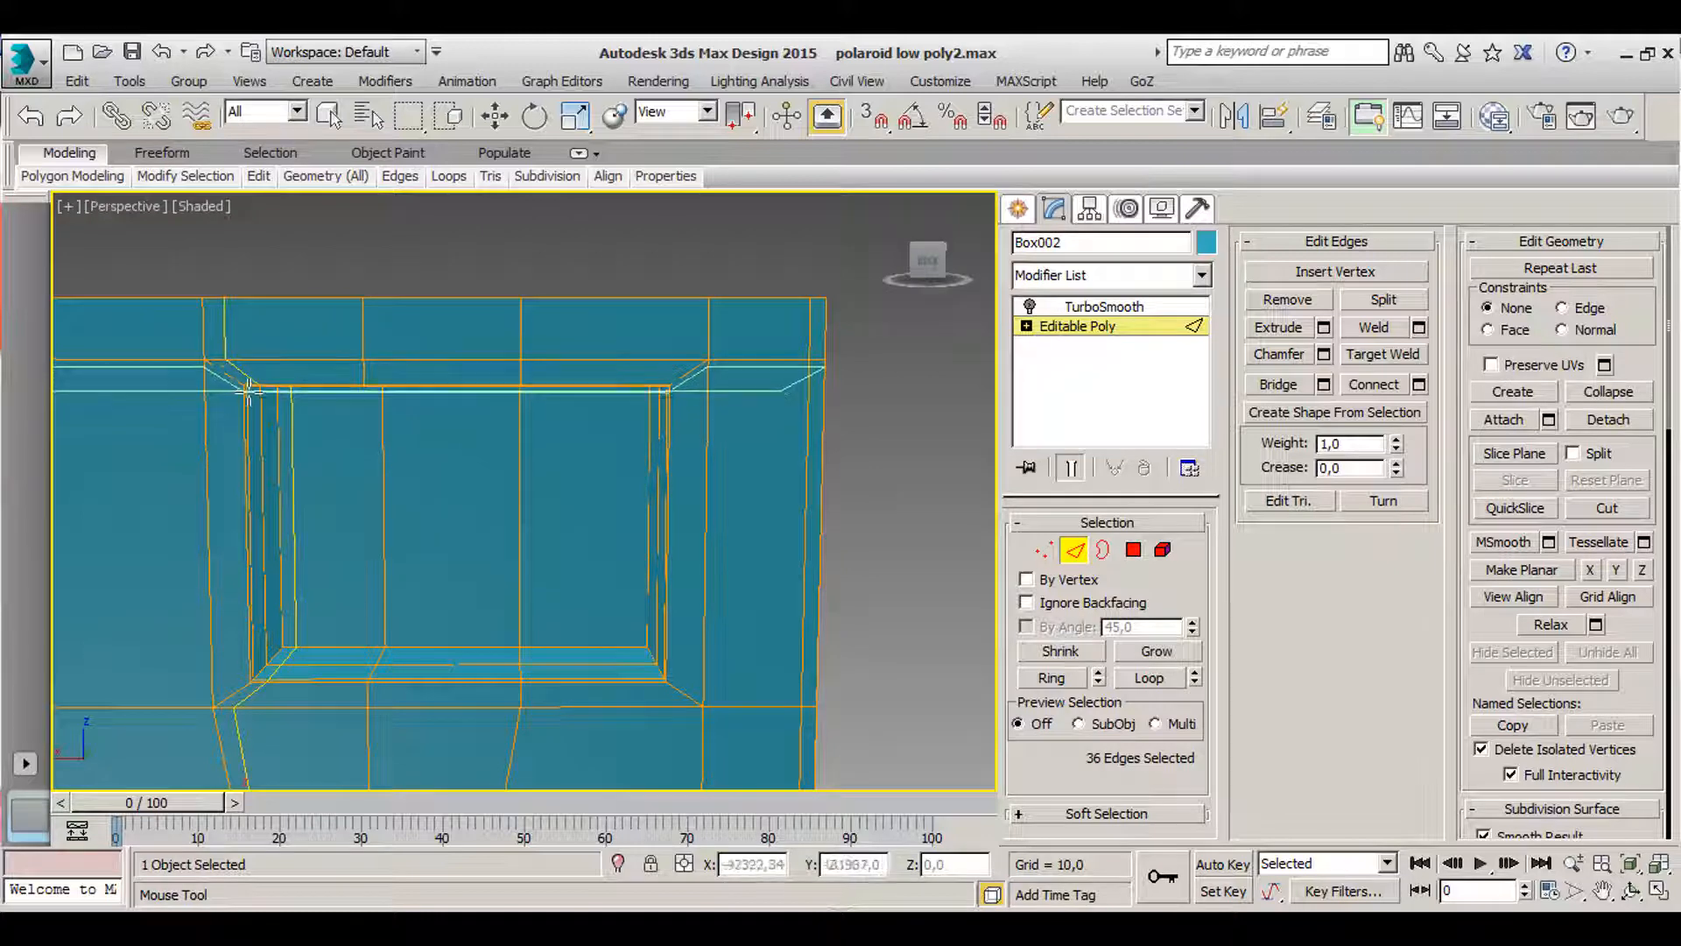
double_click(664, 378)
drag(664, 378, 685, 356)
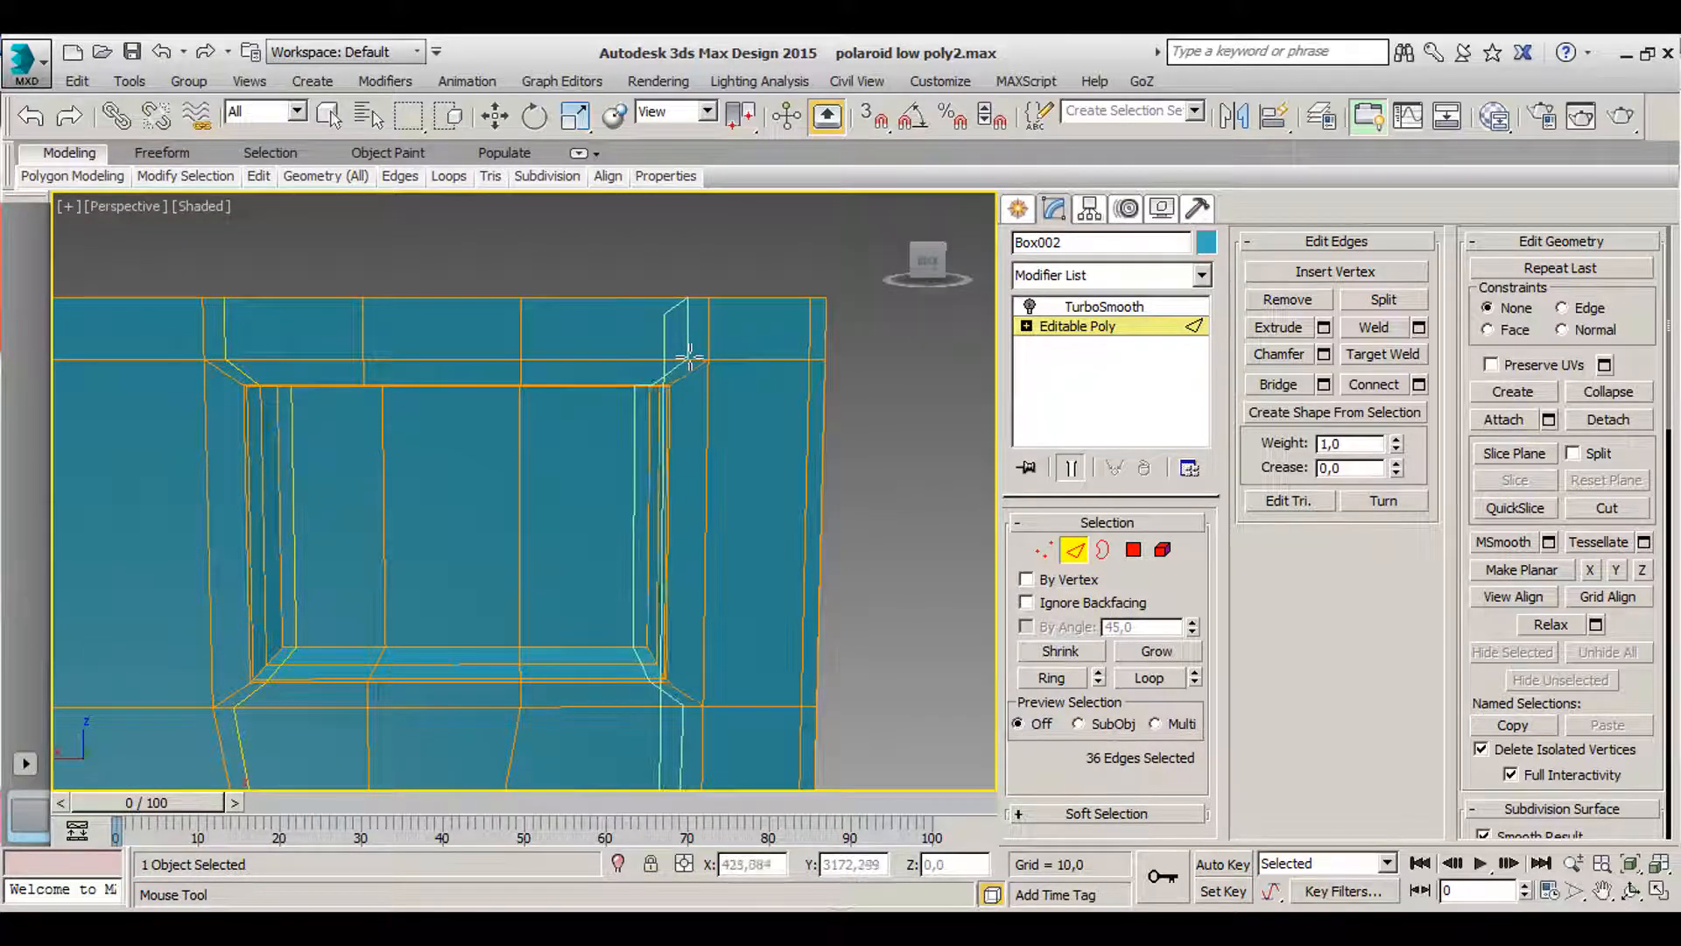
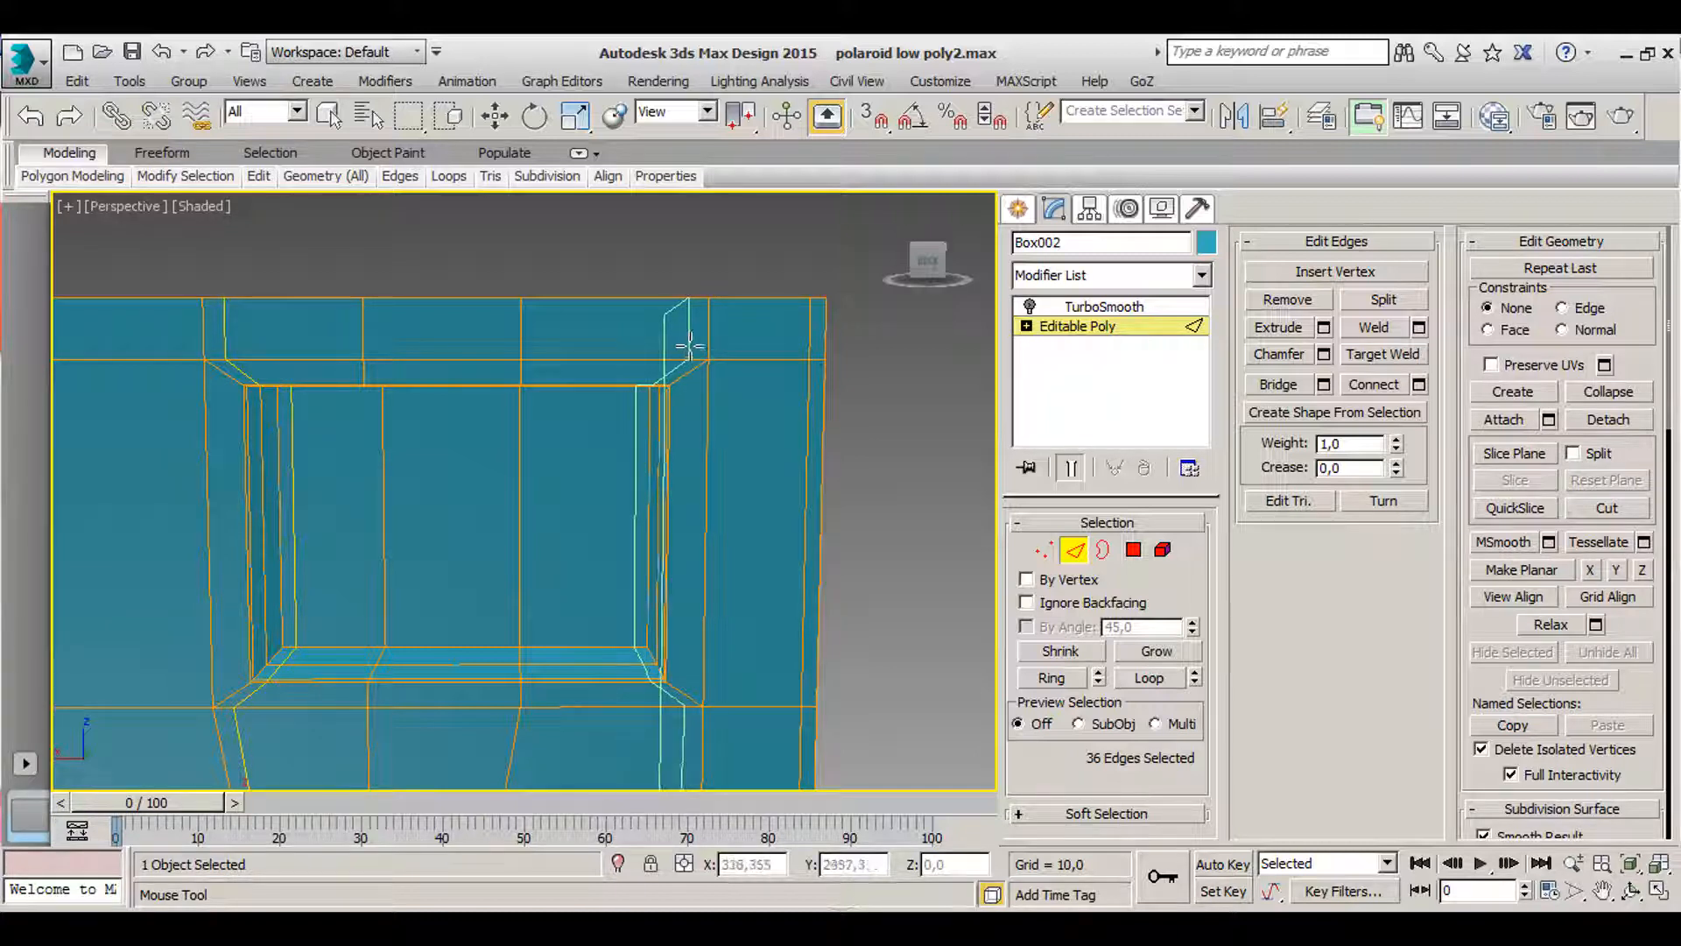
click(689, 346)
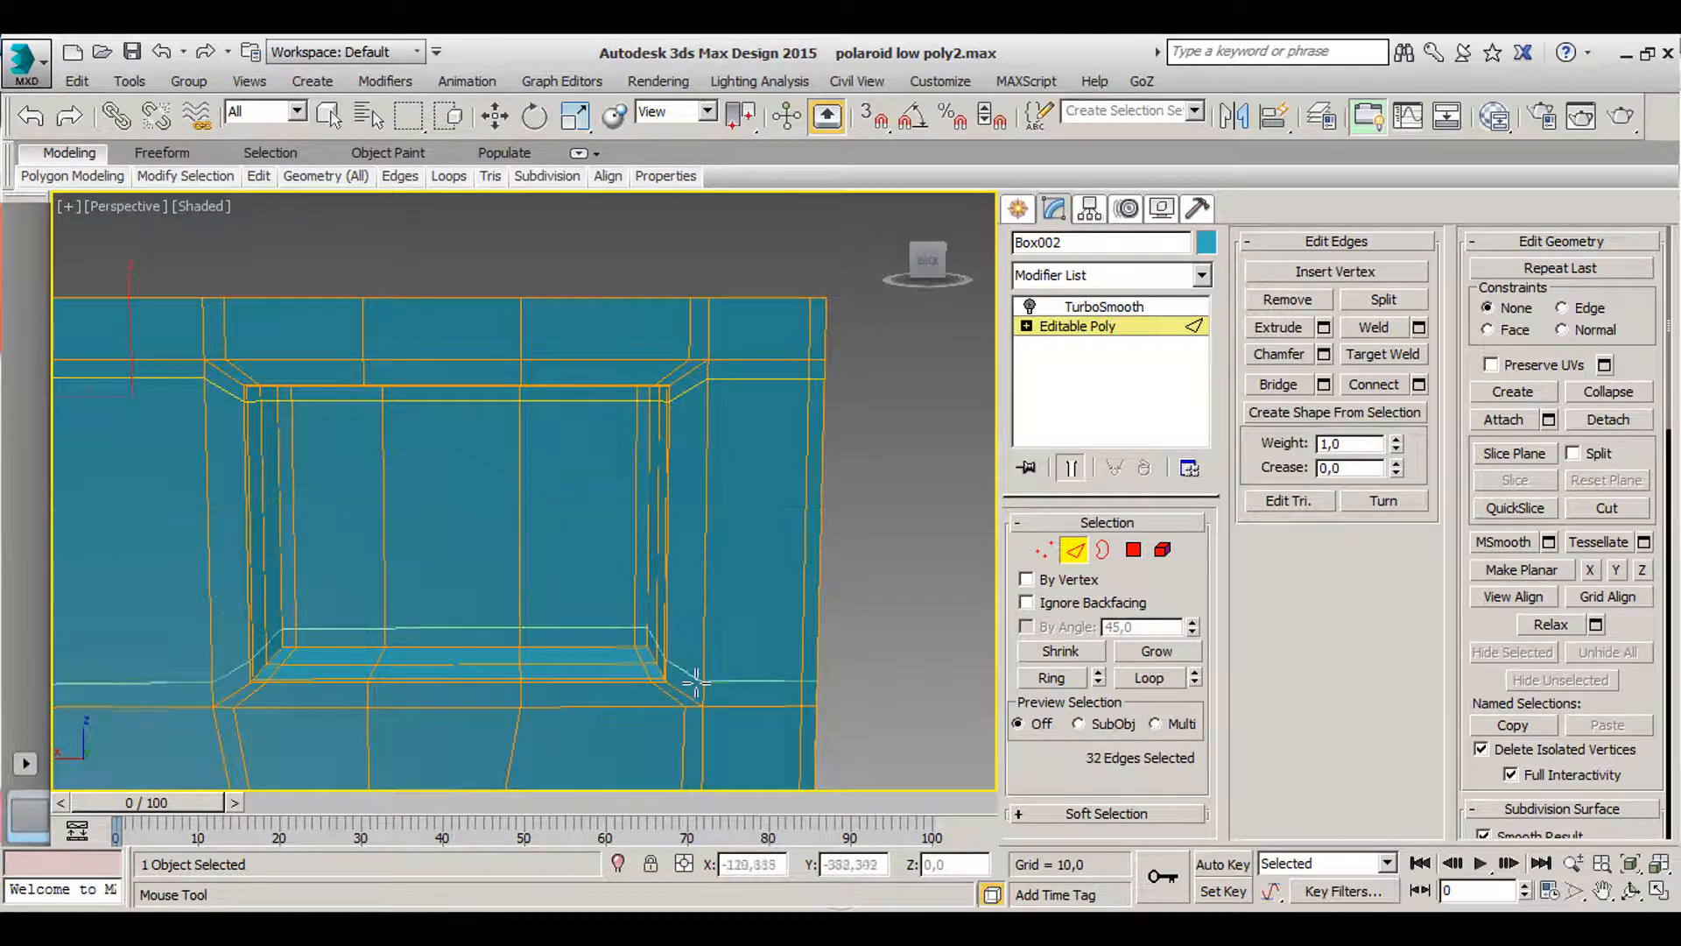
right_click(689, 557)
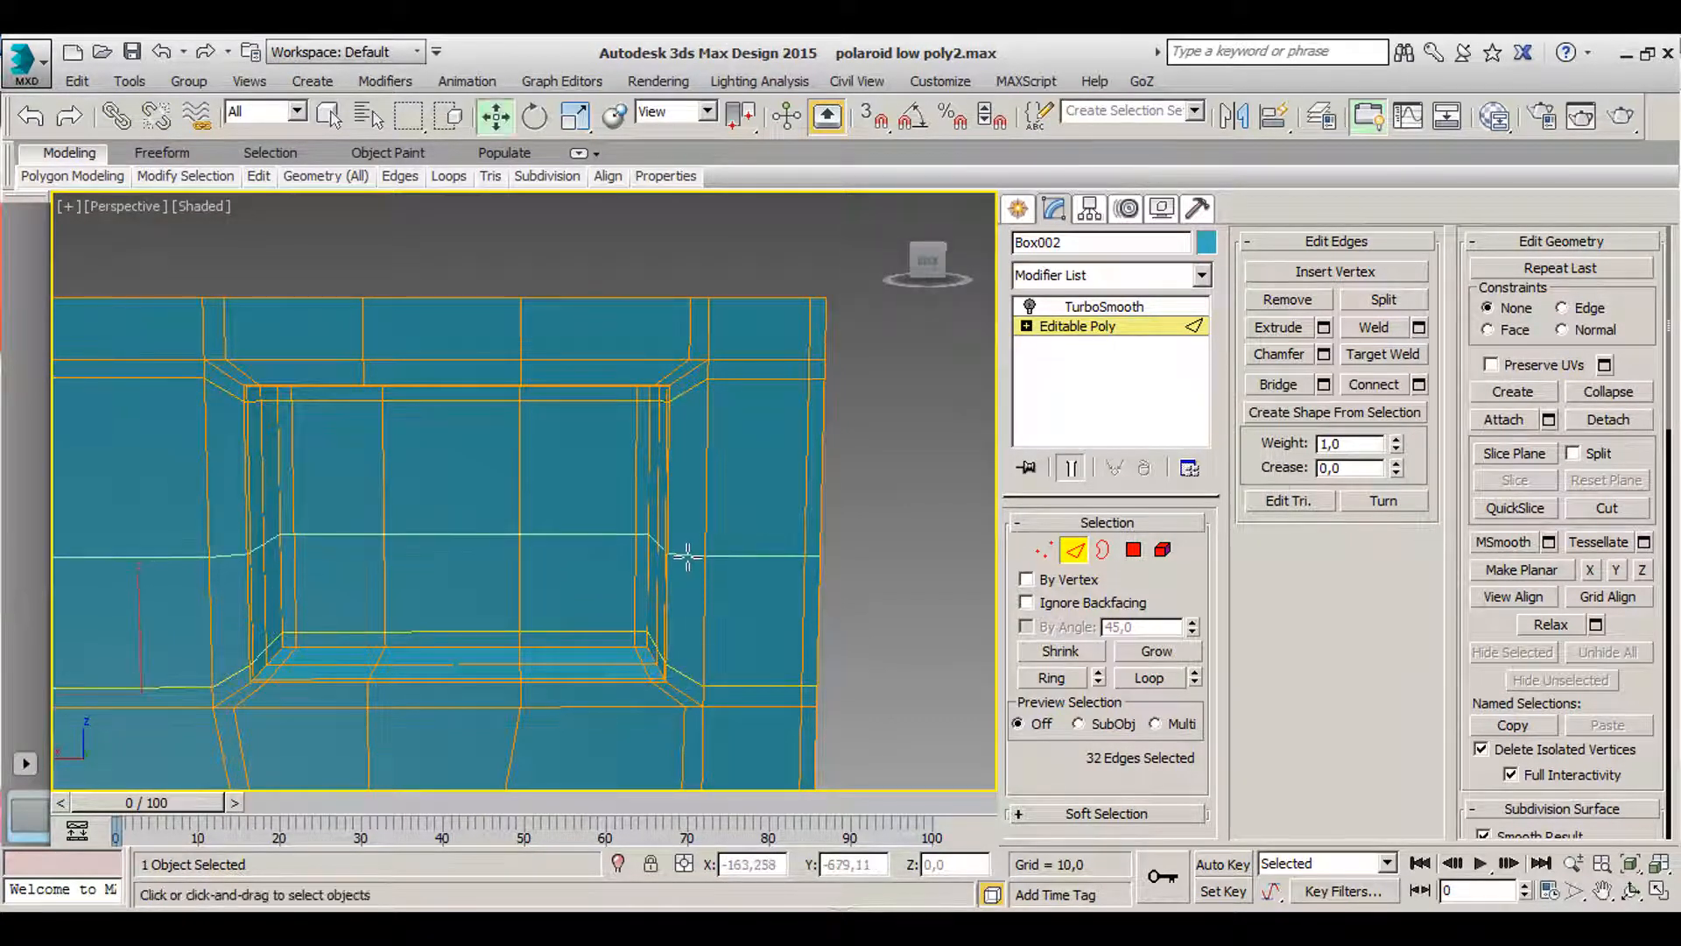
- Switch the teal body's TurboSmooth back on with the end result shown, and leave edge editing
scroll(652, 456, down, 3)
alt+middle_drag(613, 525, 620, 461)
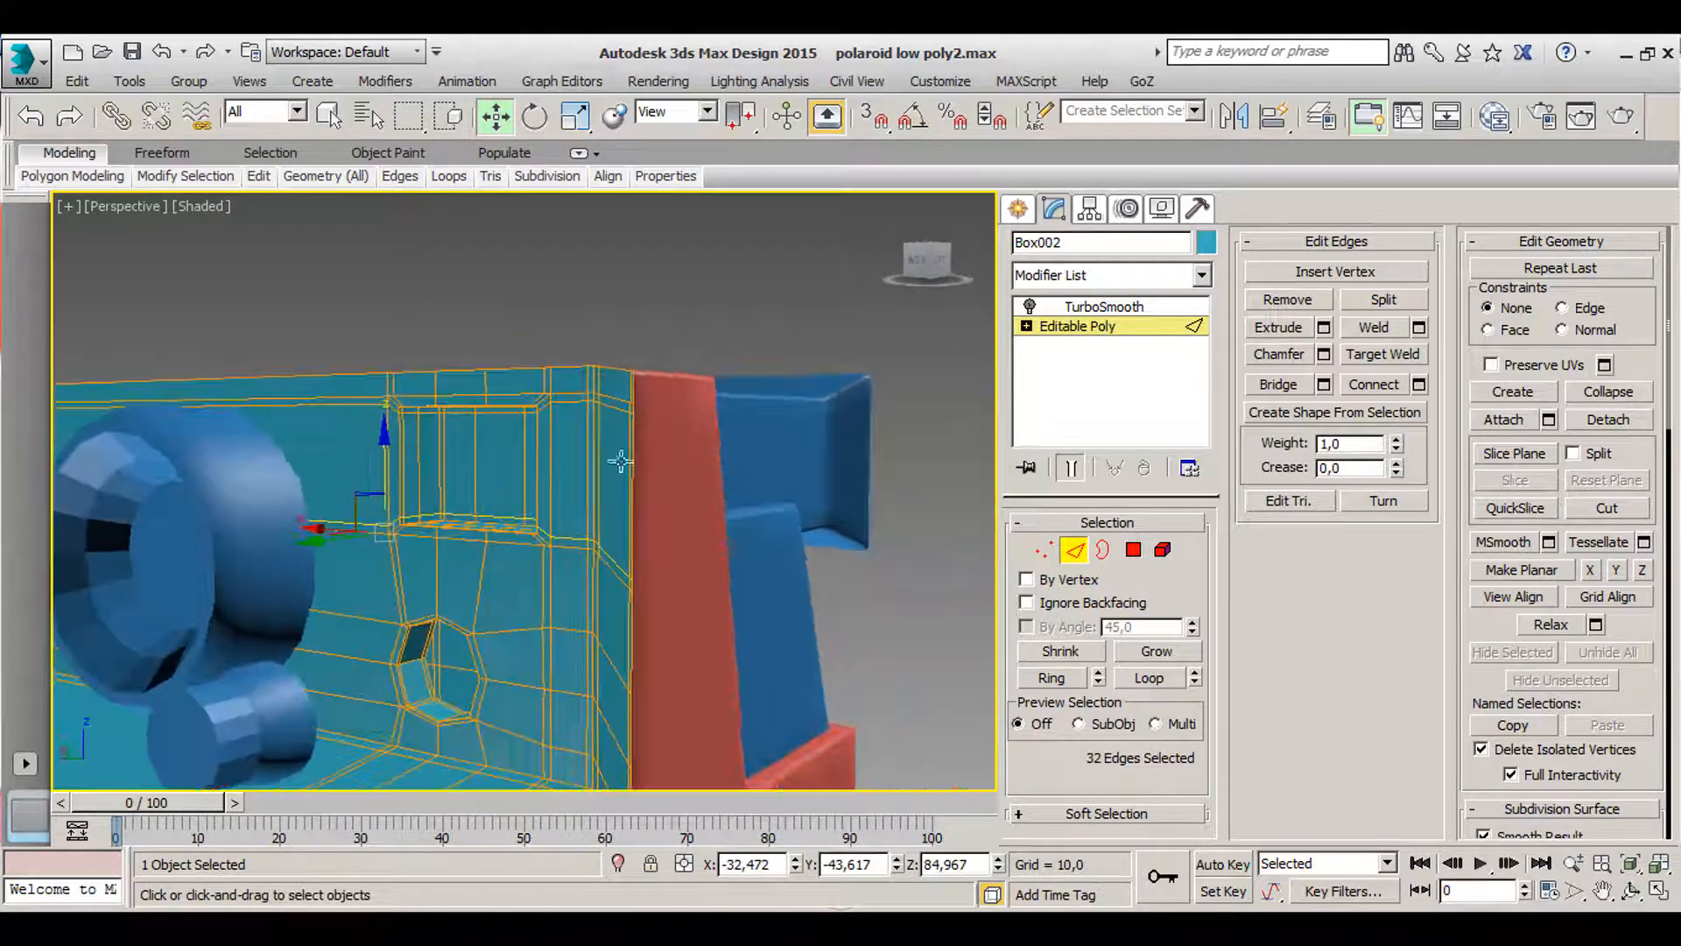
click(1030, 305)
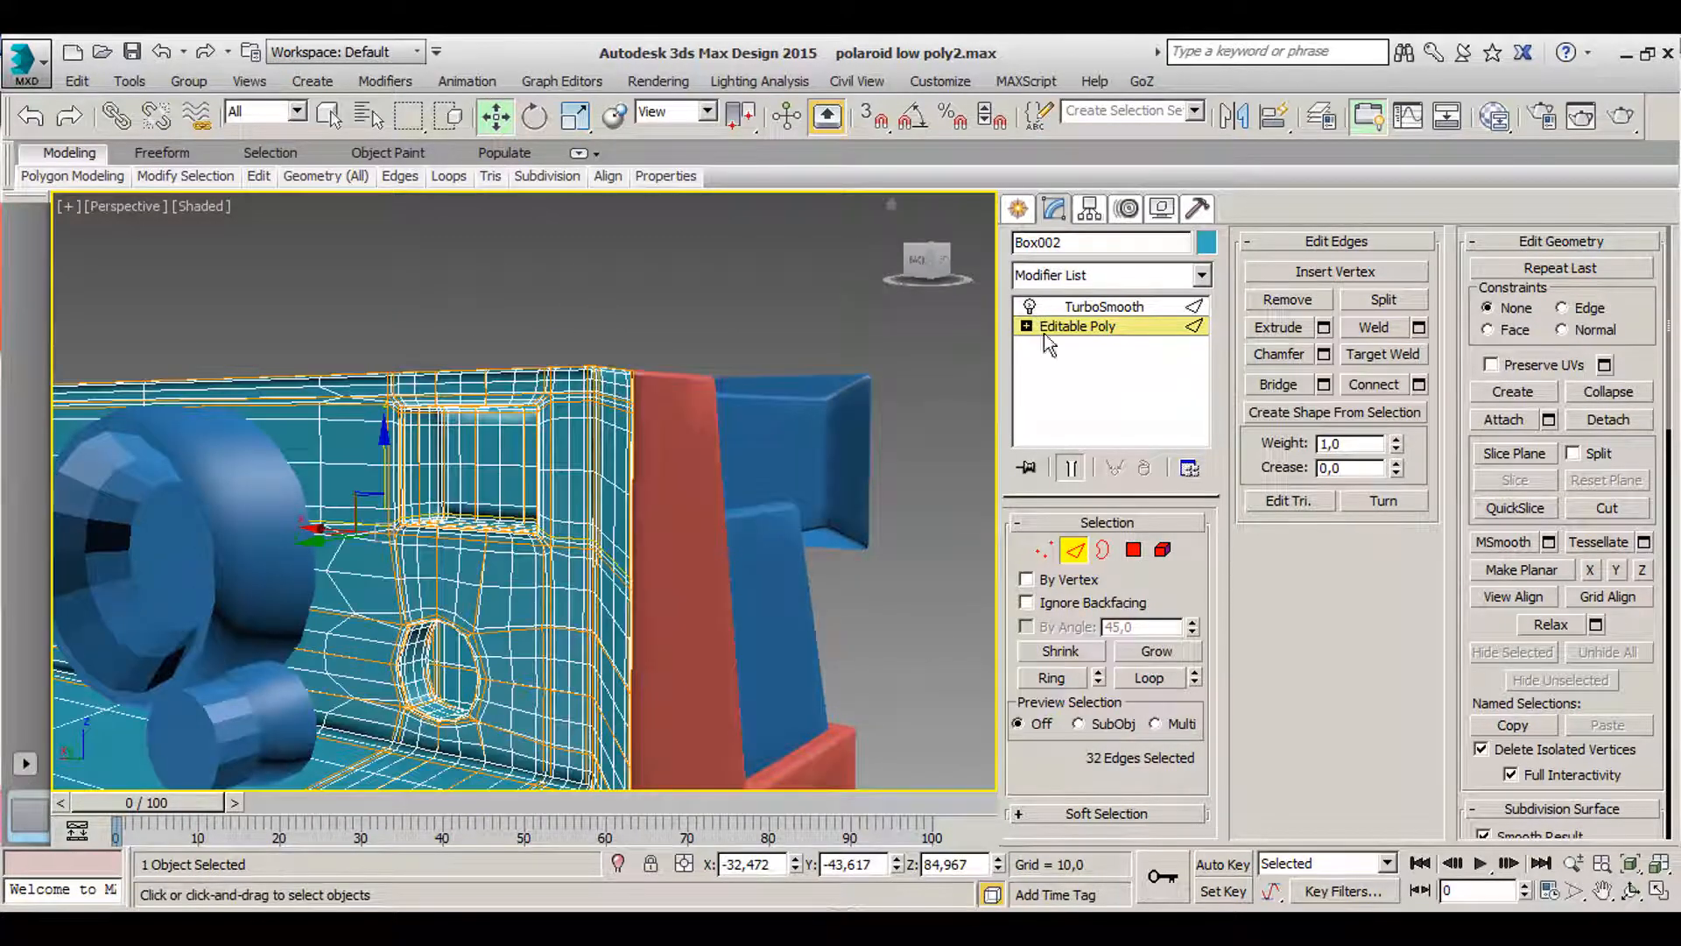
click(1071, 466)
click(928, 448)
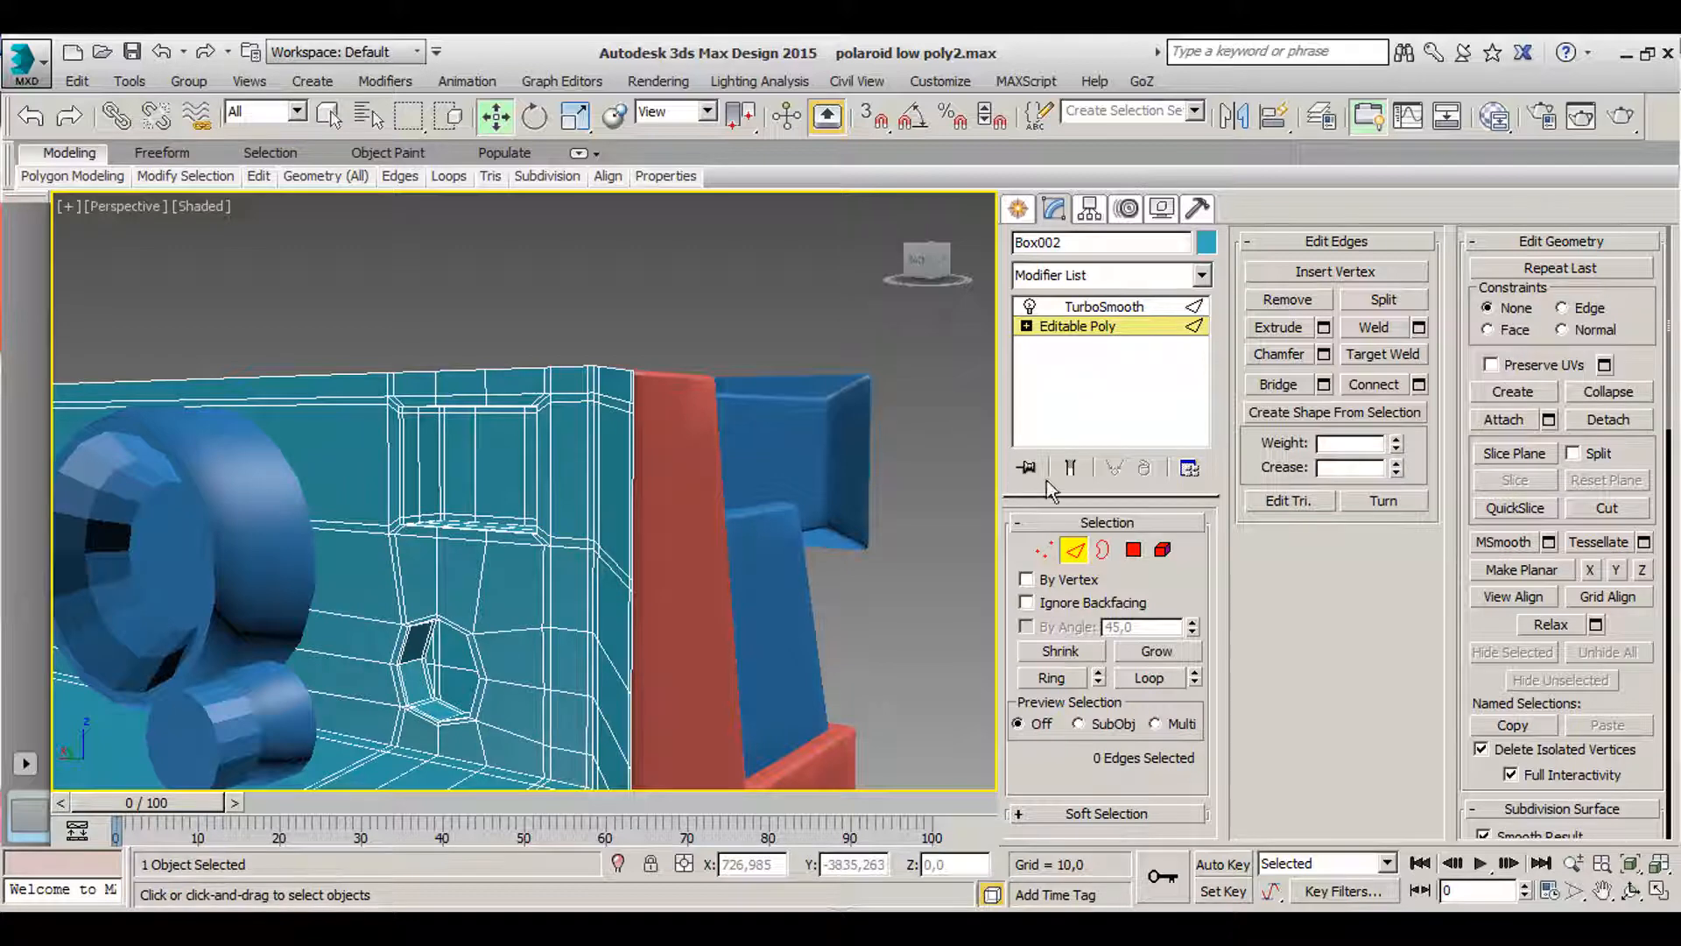
click(1070, 466)
scroll(708, 470, down, 2)
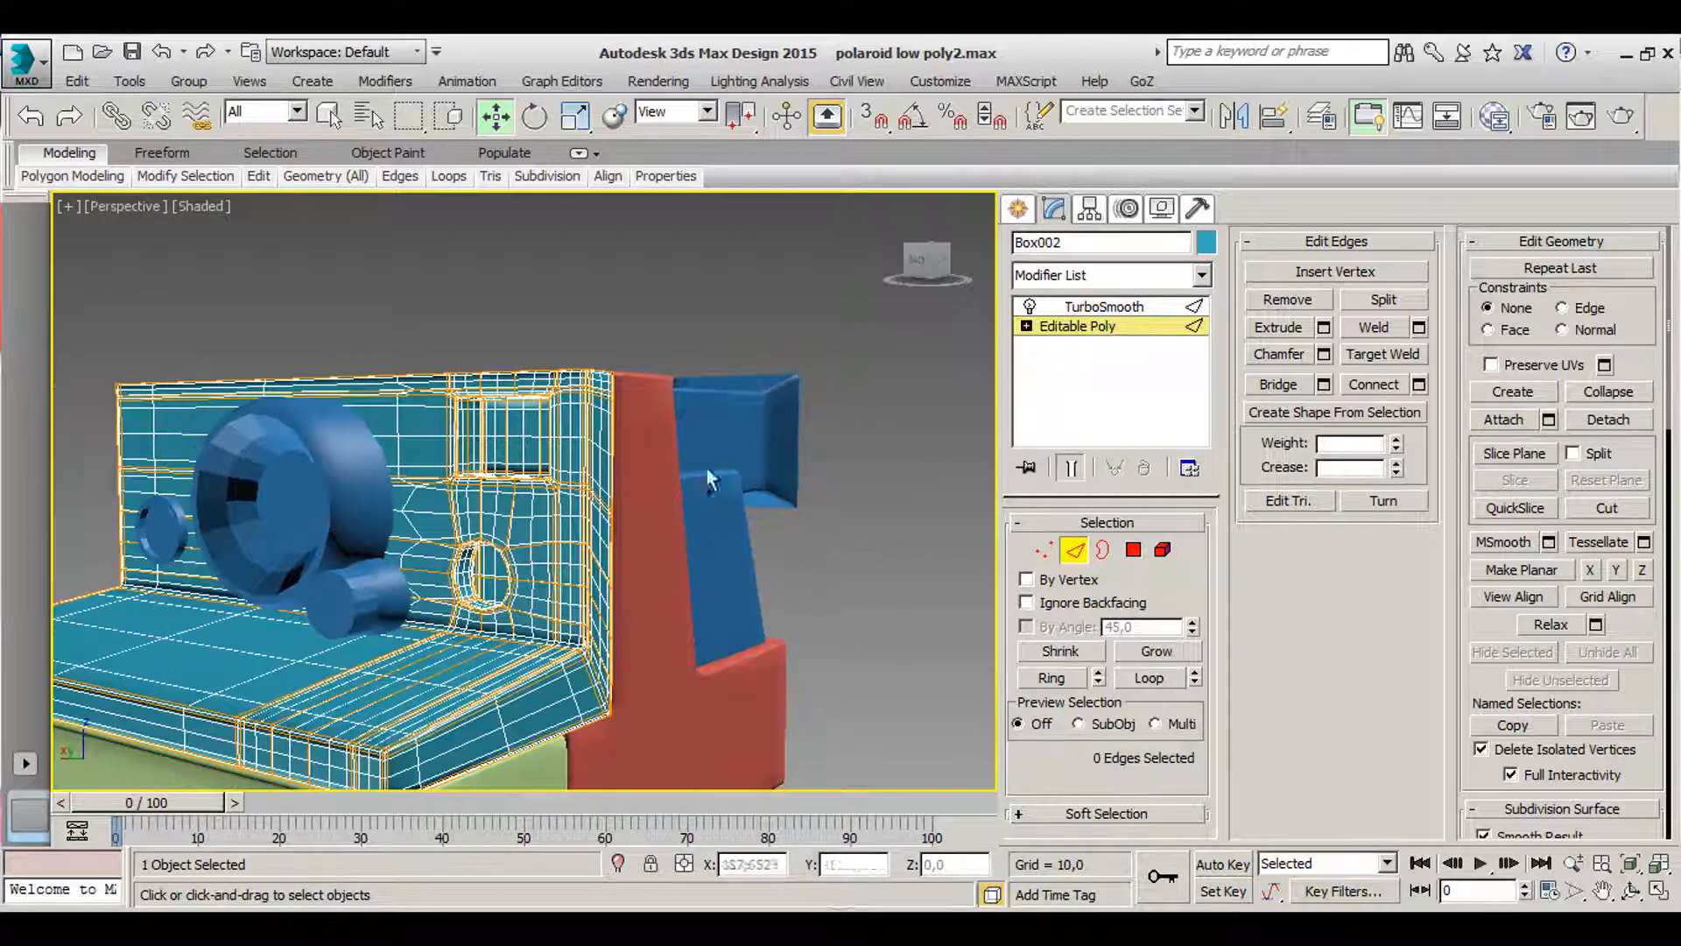
click(1076, 552)
click(849, 538)
- Select the small cylinder in front of the round recess and apply a TurboSmooth modifier to it
alt+middle_drag(613, 464, 441, 533)
scroll(555, 409, down, 3)
click(439, 533)
scroll(438, 533, up, 6)
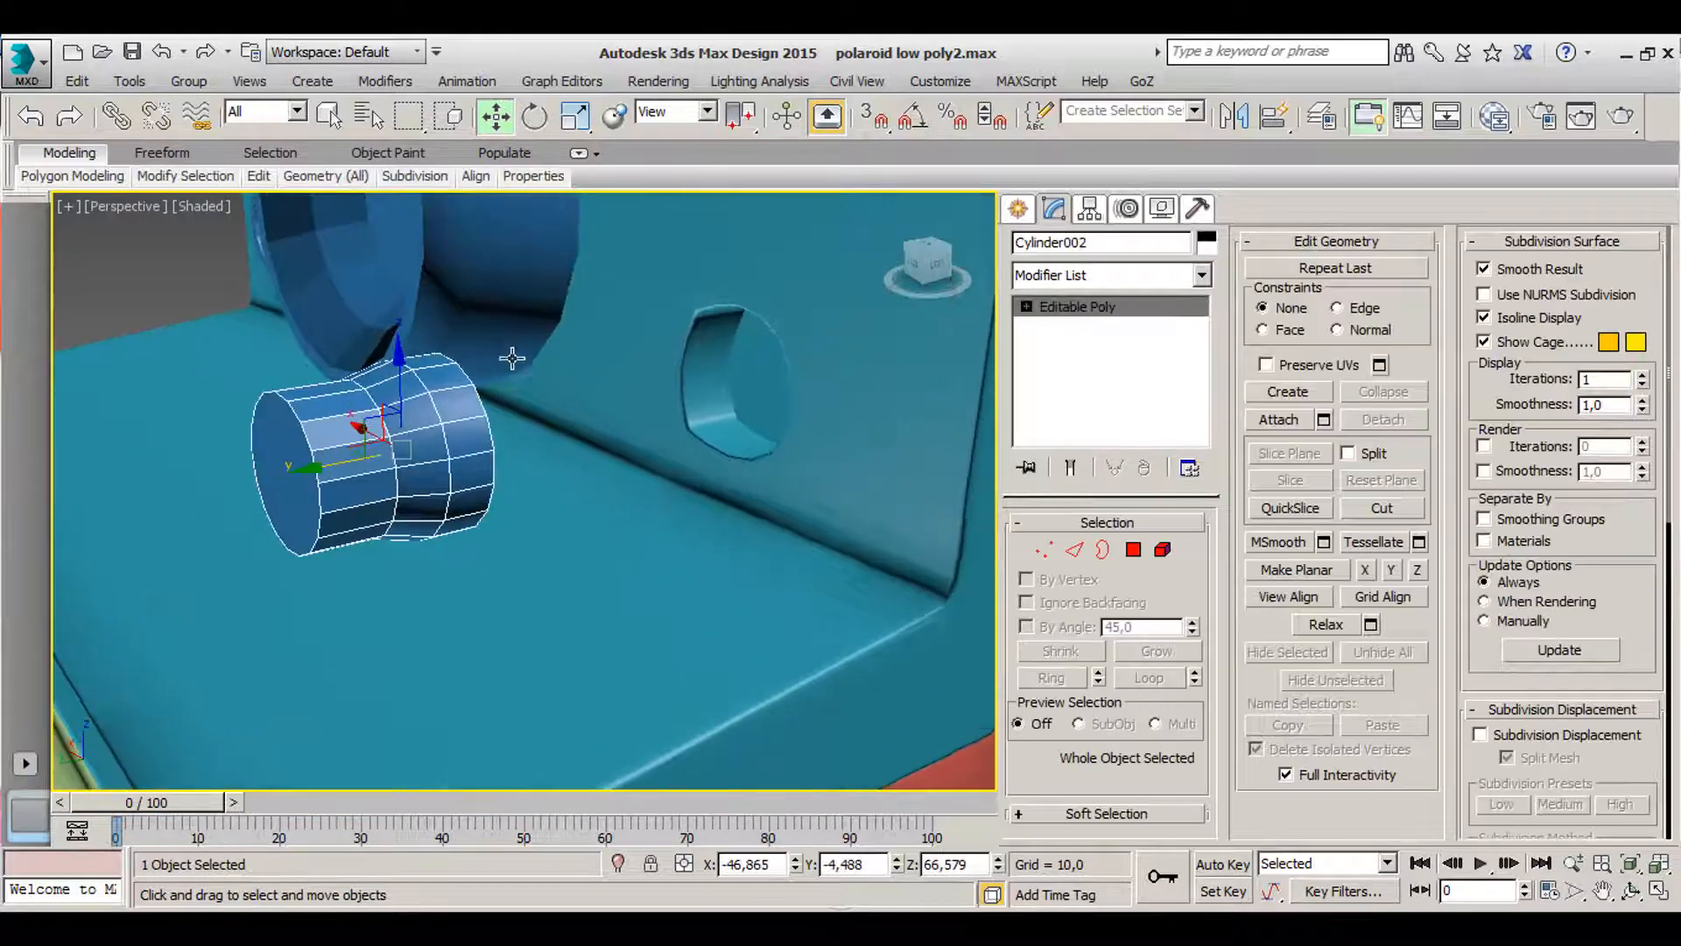
alt+middle_drag(512, 358, 910, 392)
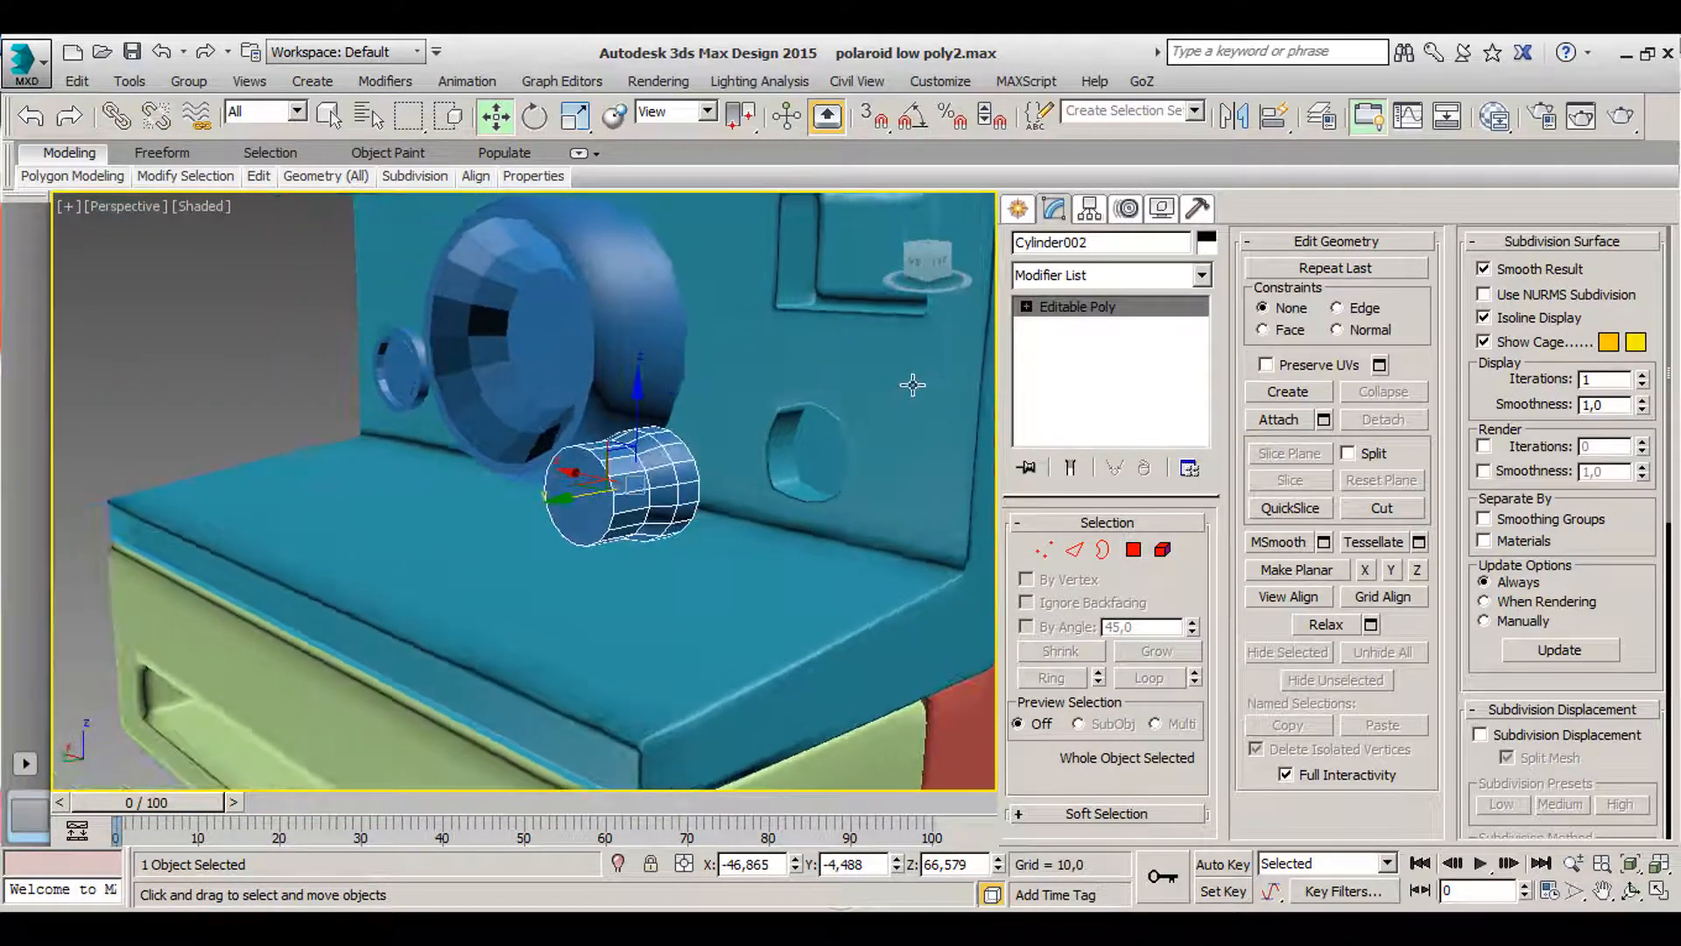
scroll(672, 477, up, 2)
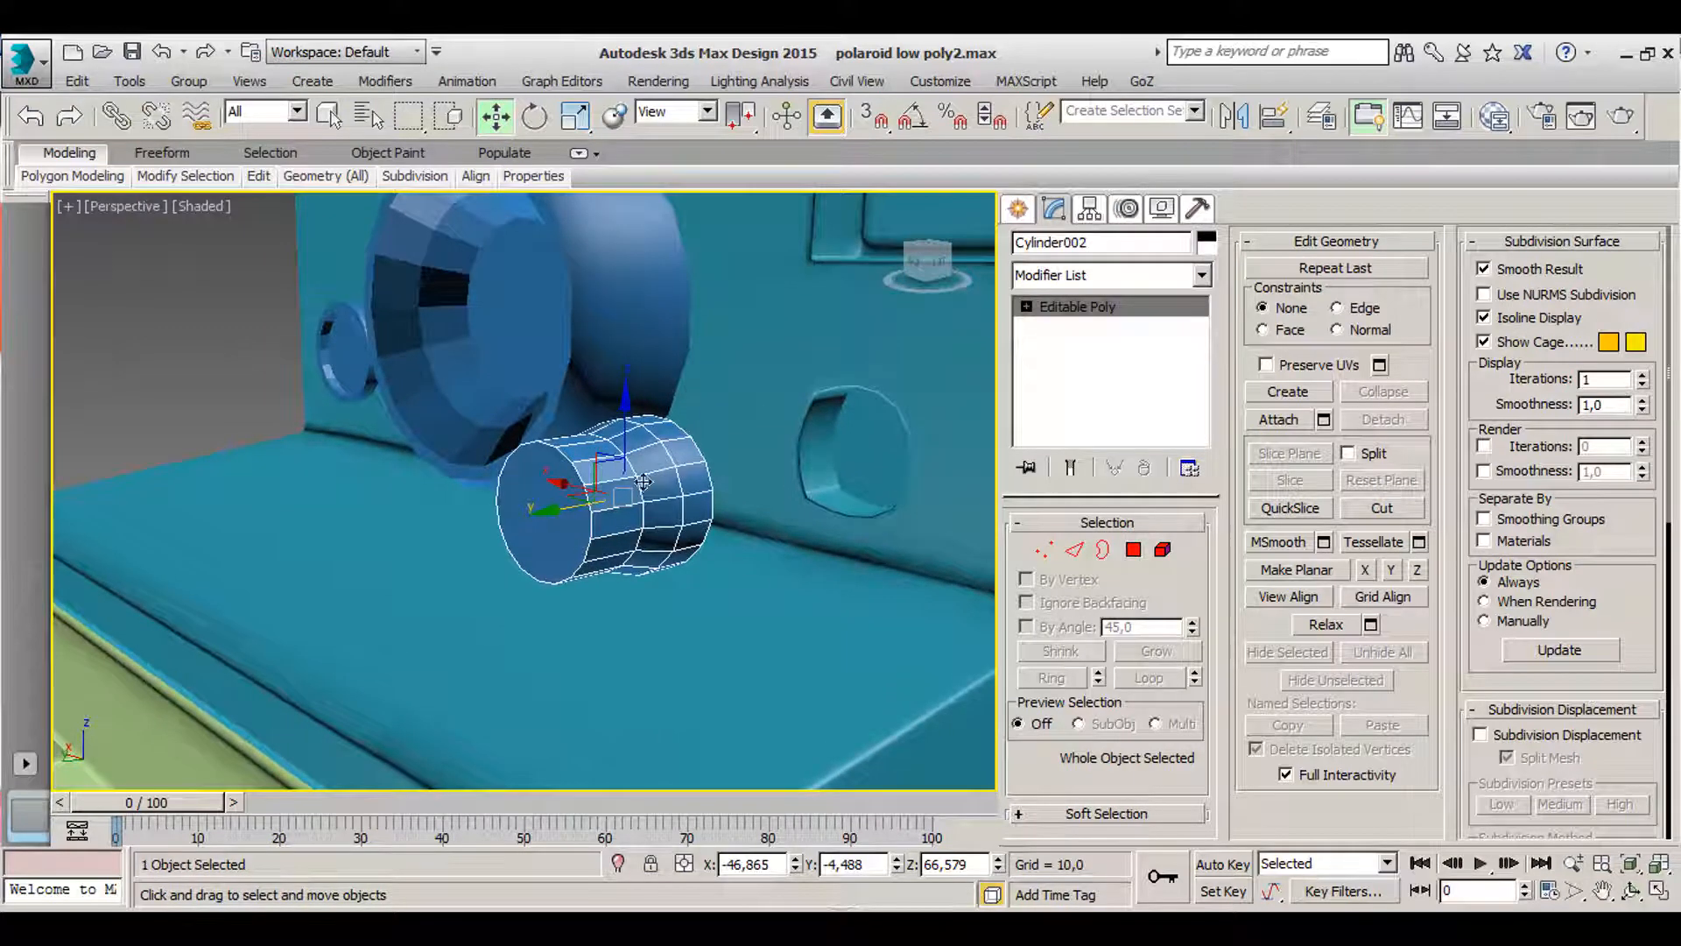
alt+middle_drag(620, 500, 363, 487)
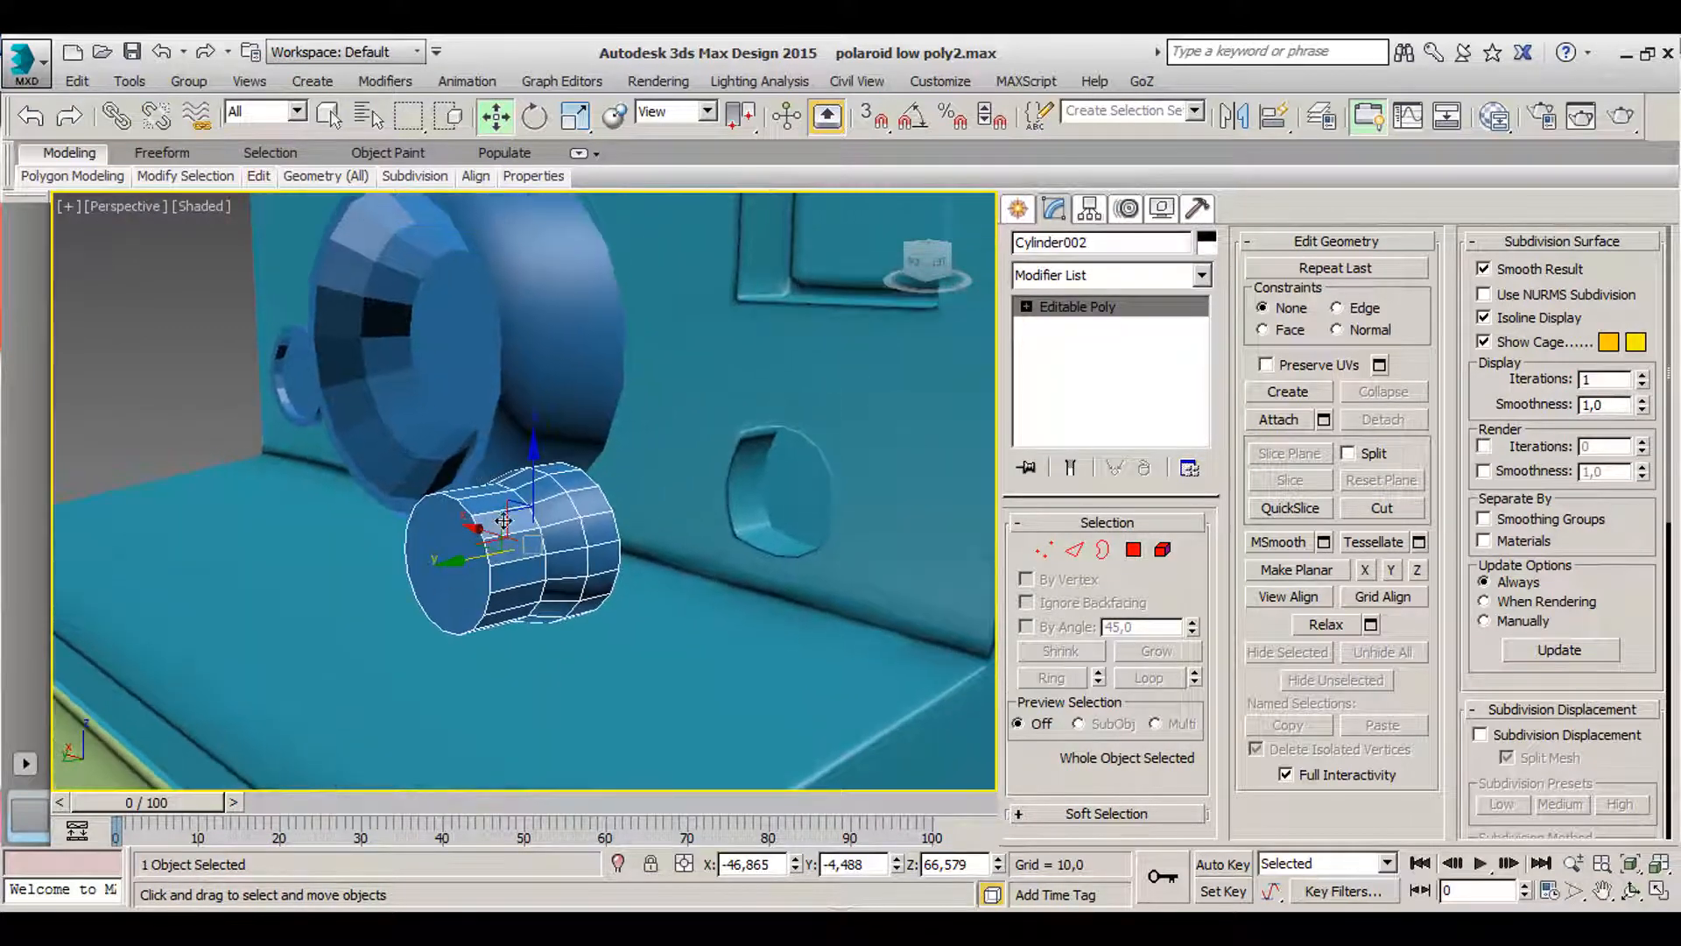
alt+middle_drag(529, 495, 469, 534)
scroll(589, 512, up, 2)
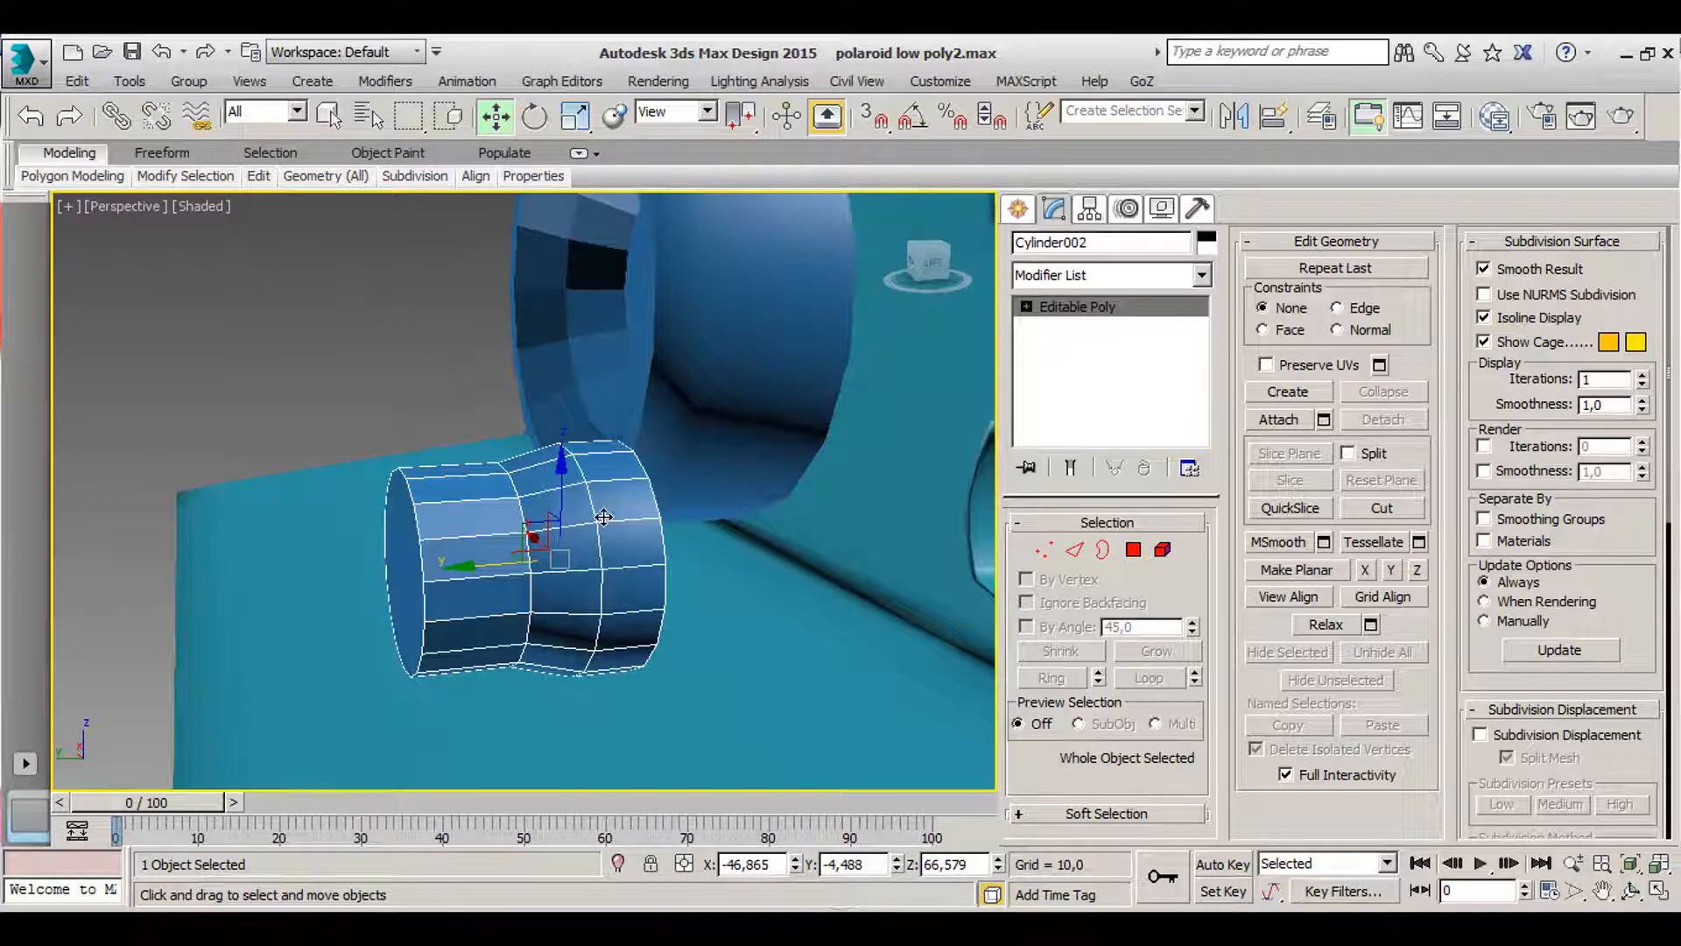
key(alt+1)
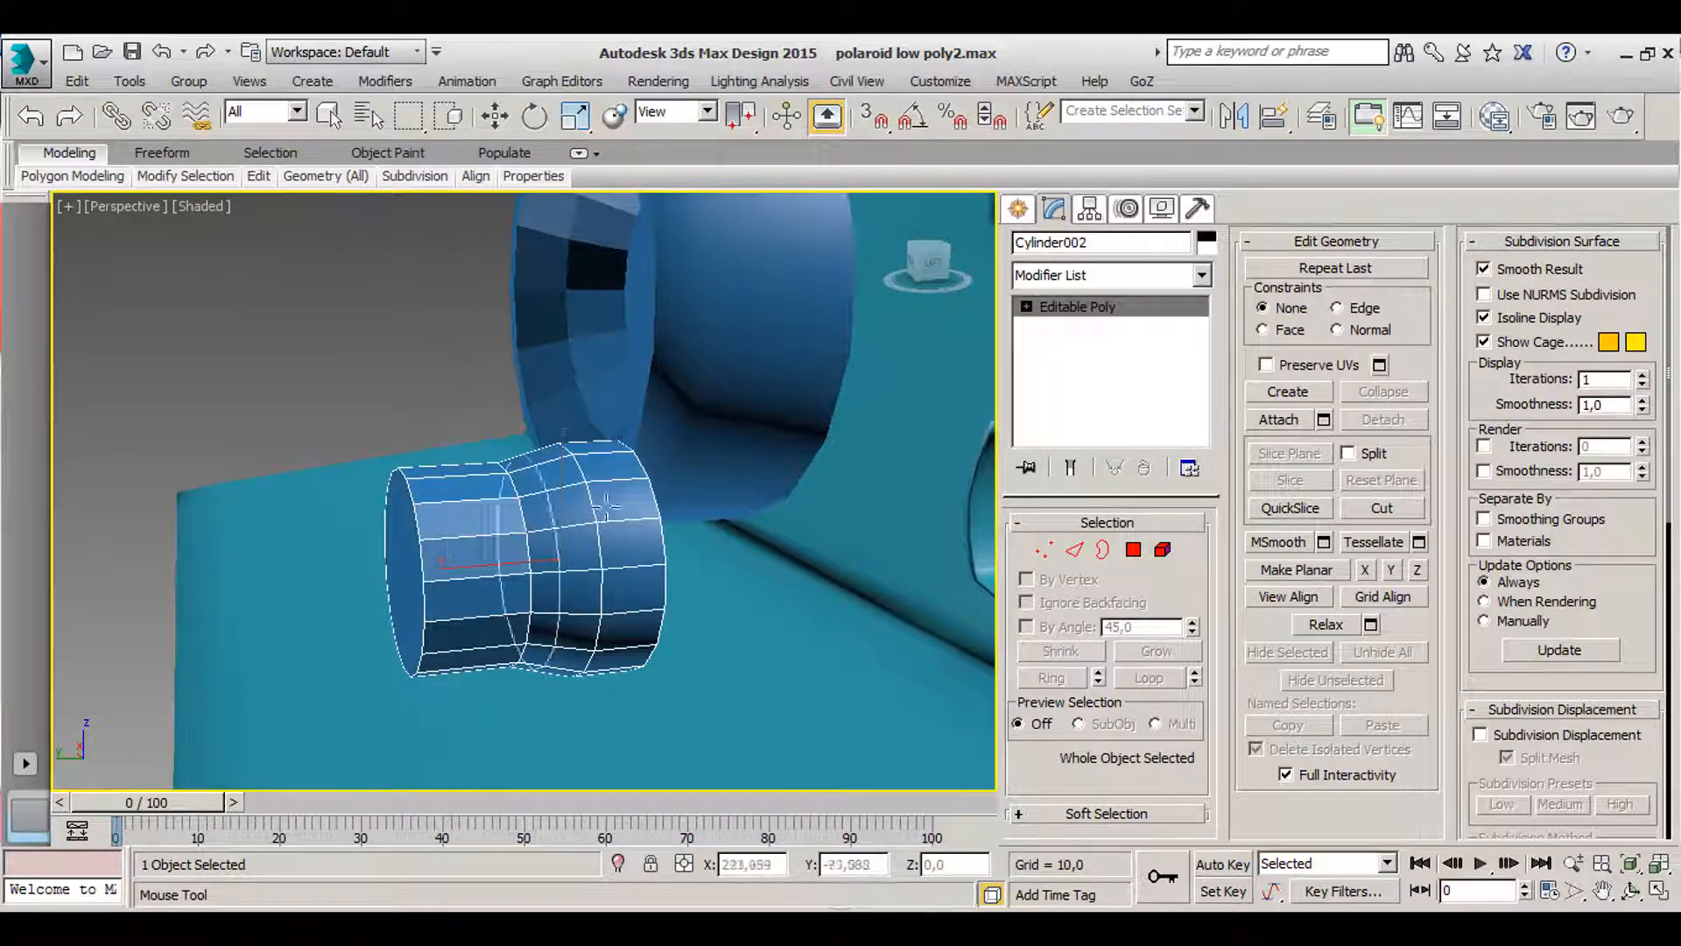
key(w)
click(1085, 280)
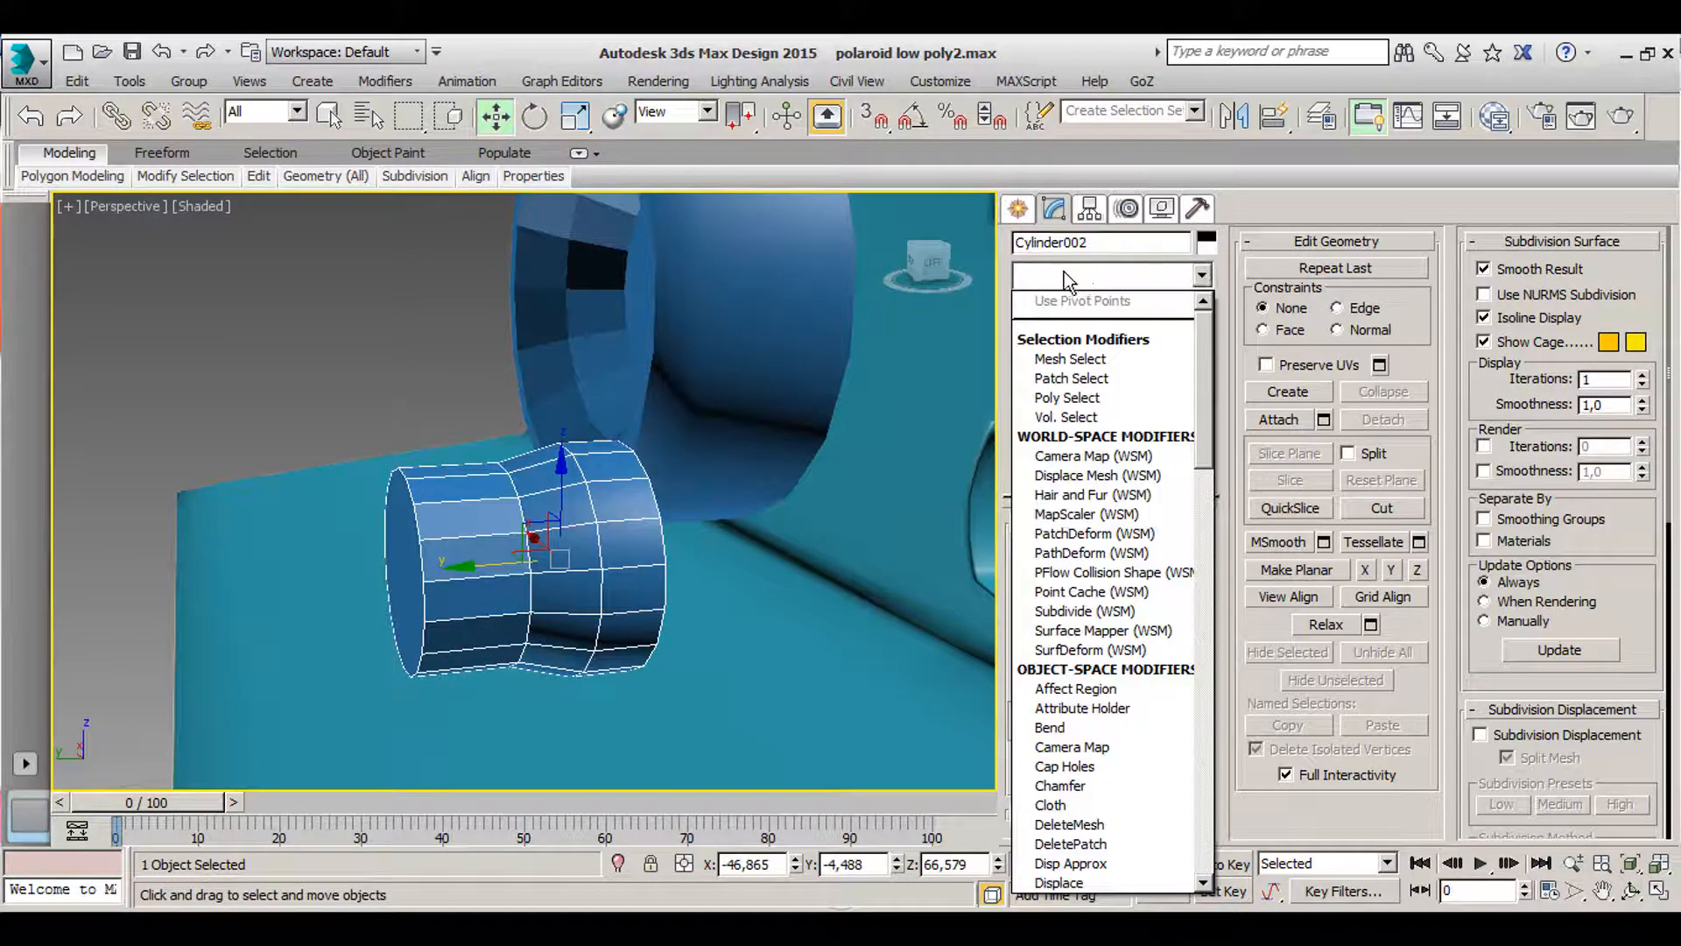
text(tu)
click(1136, 572)
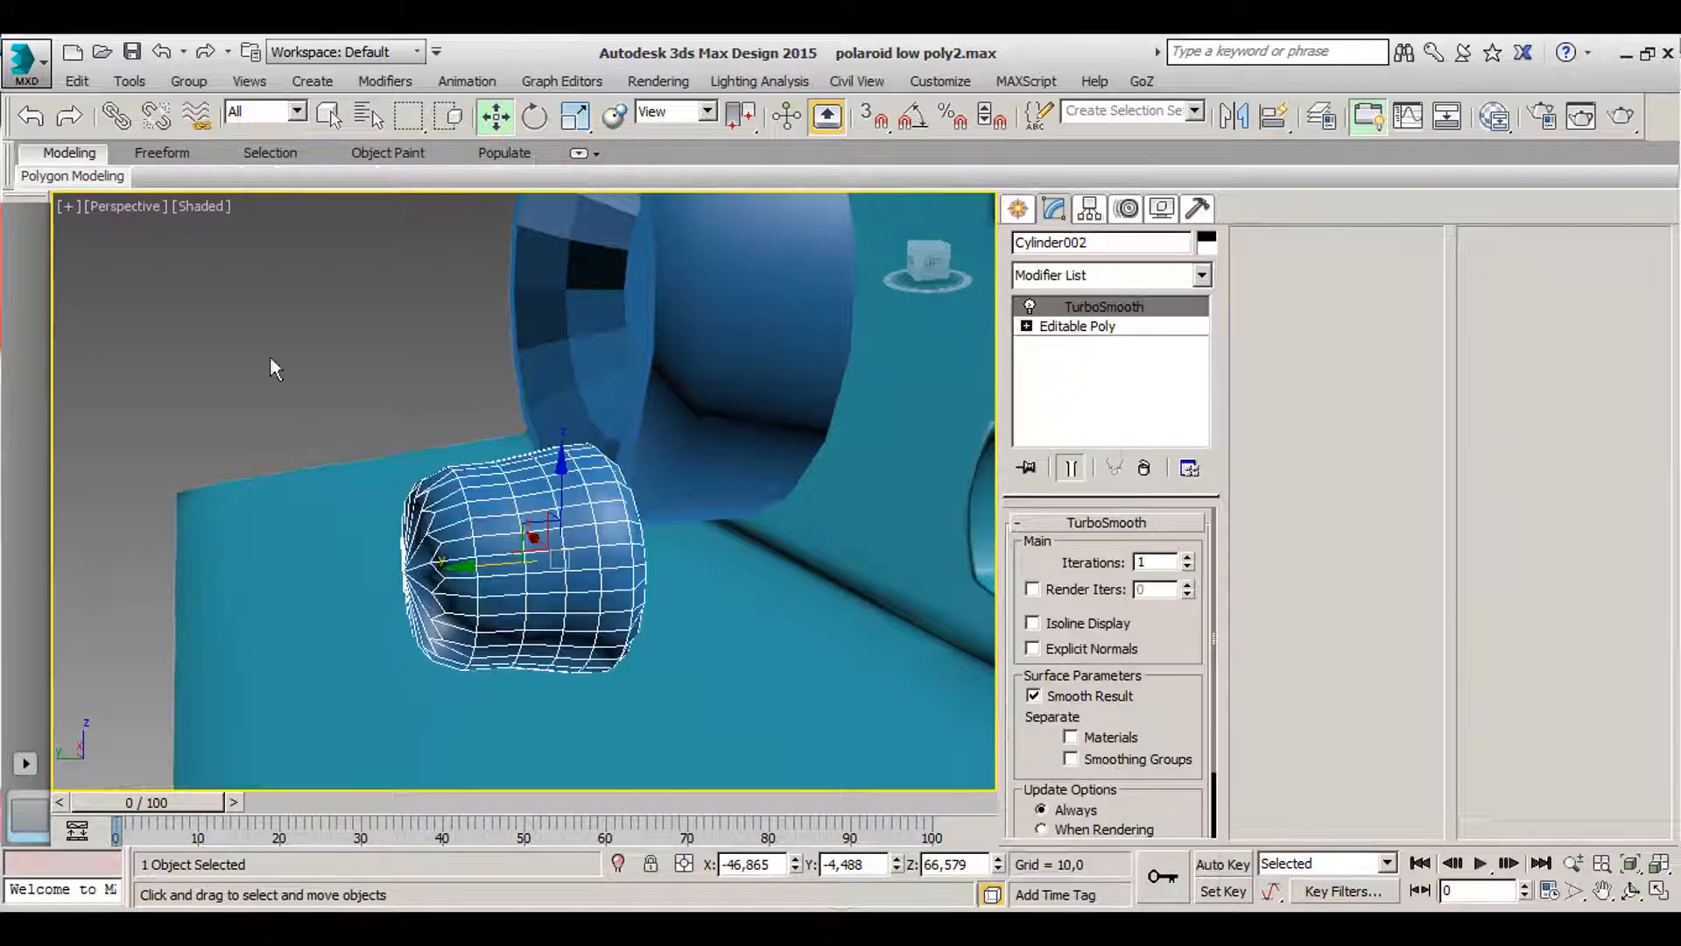
- With TurboSmooth off, add supporting edge loops around the small cylinder beside its front rim, neck and rear rings
click(402, 698)
click(499, 595)
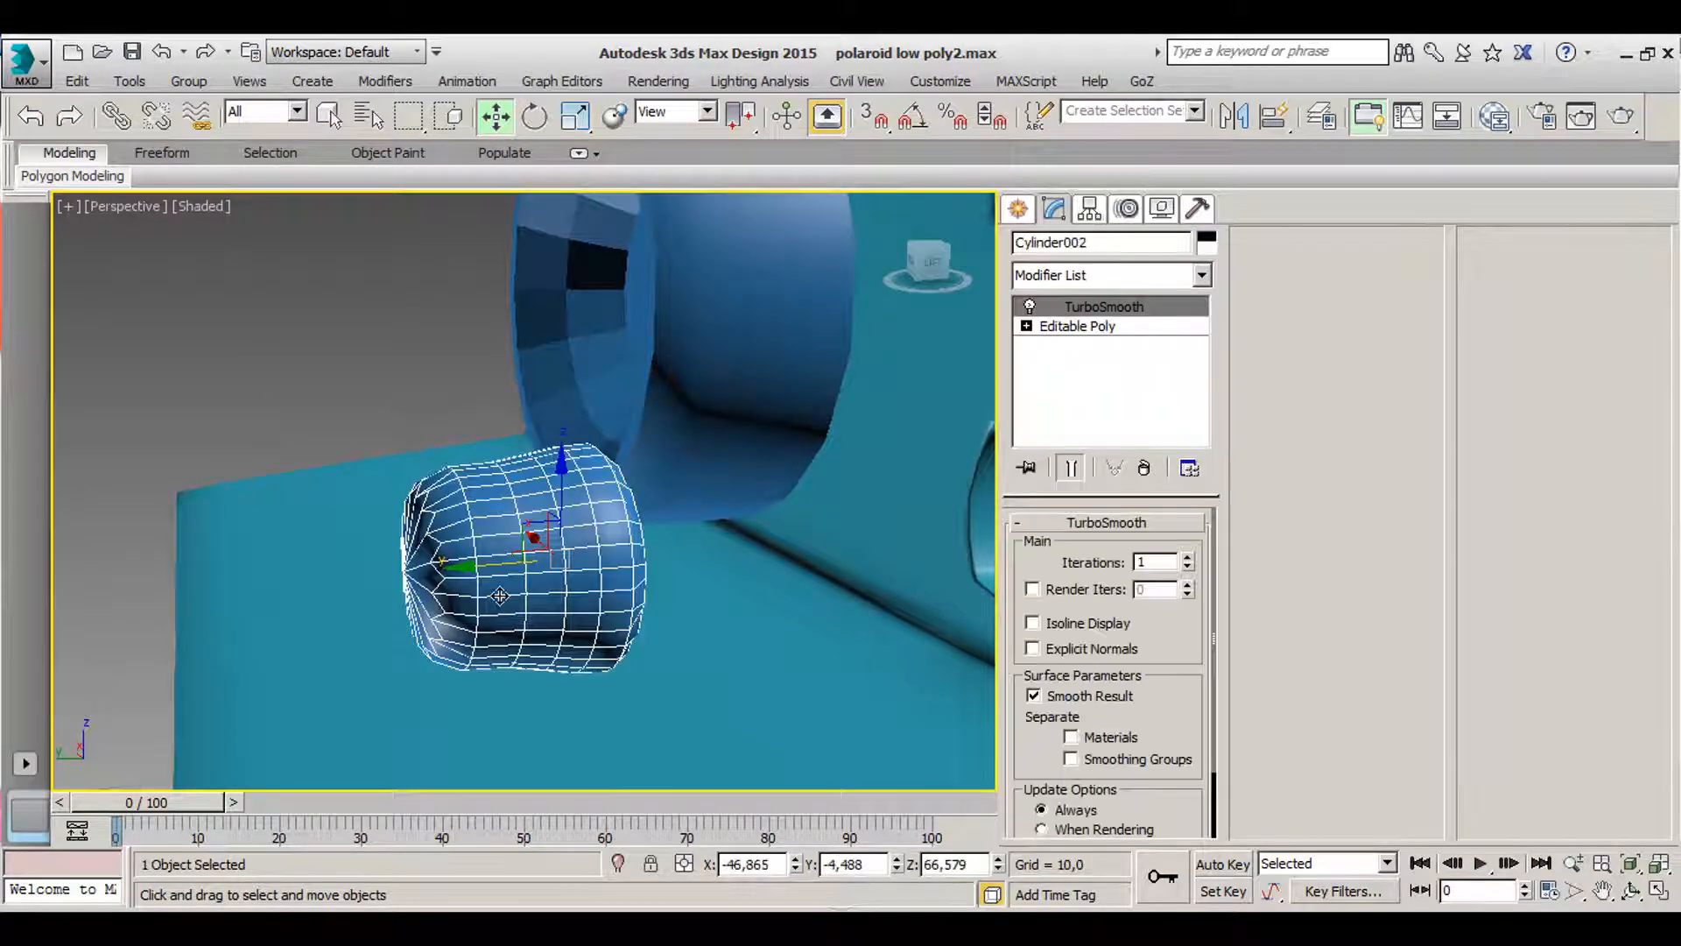
click(1030, 305)
click(1082, 327)
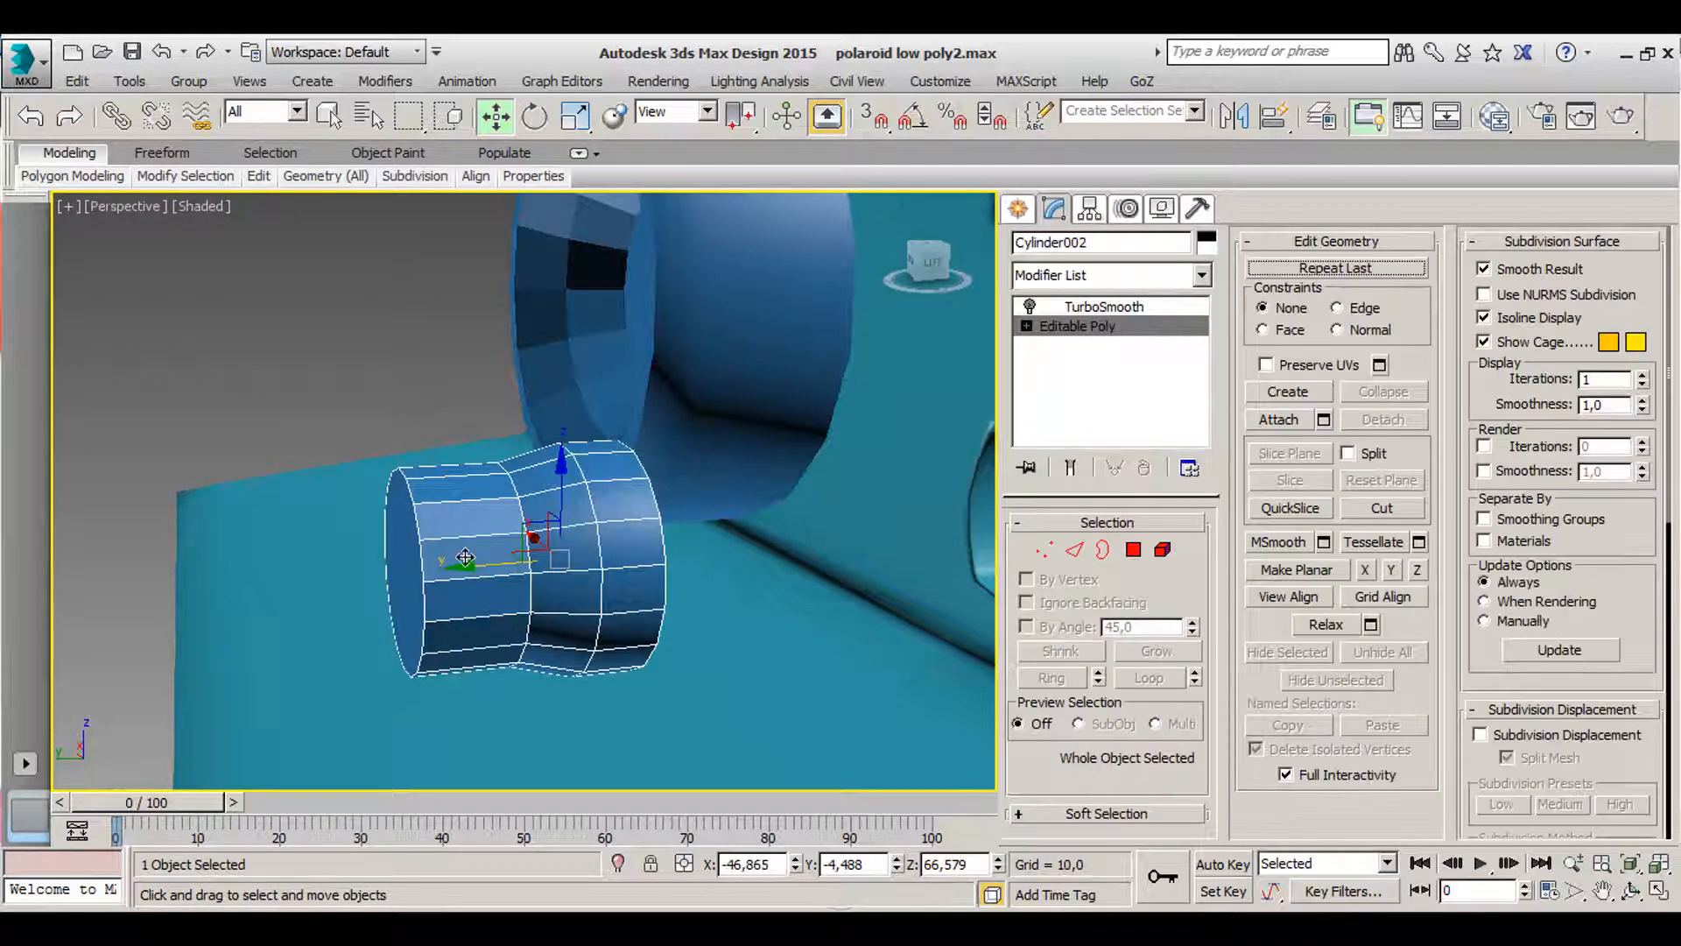
key(alt+s)
click(462, 536)
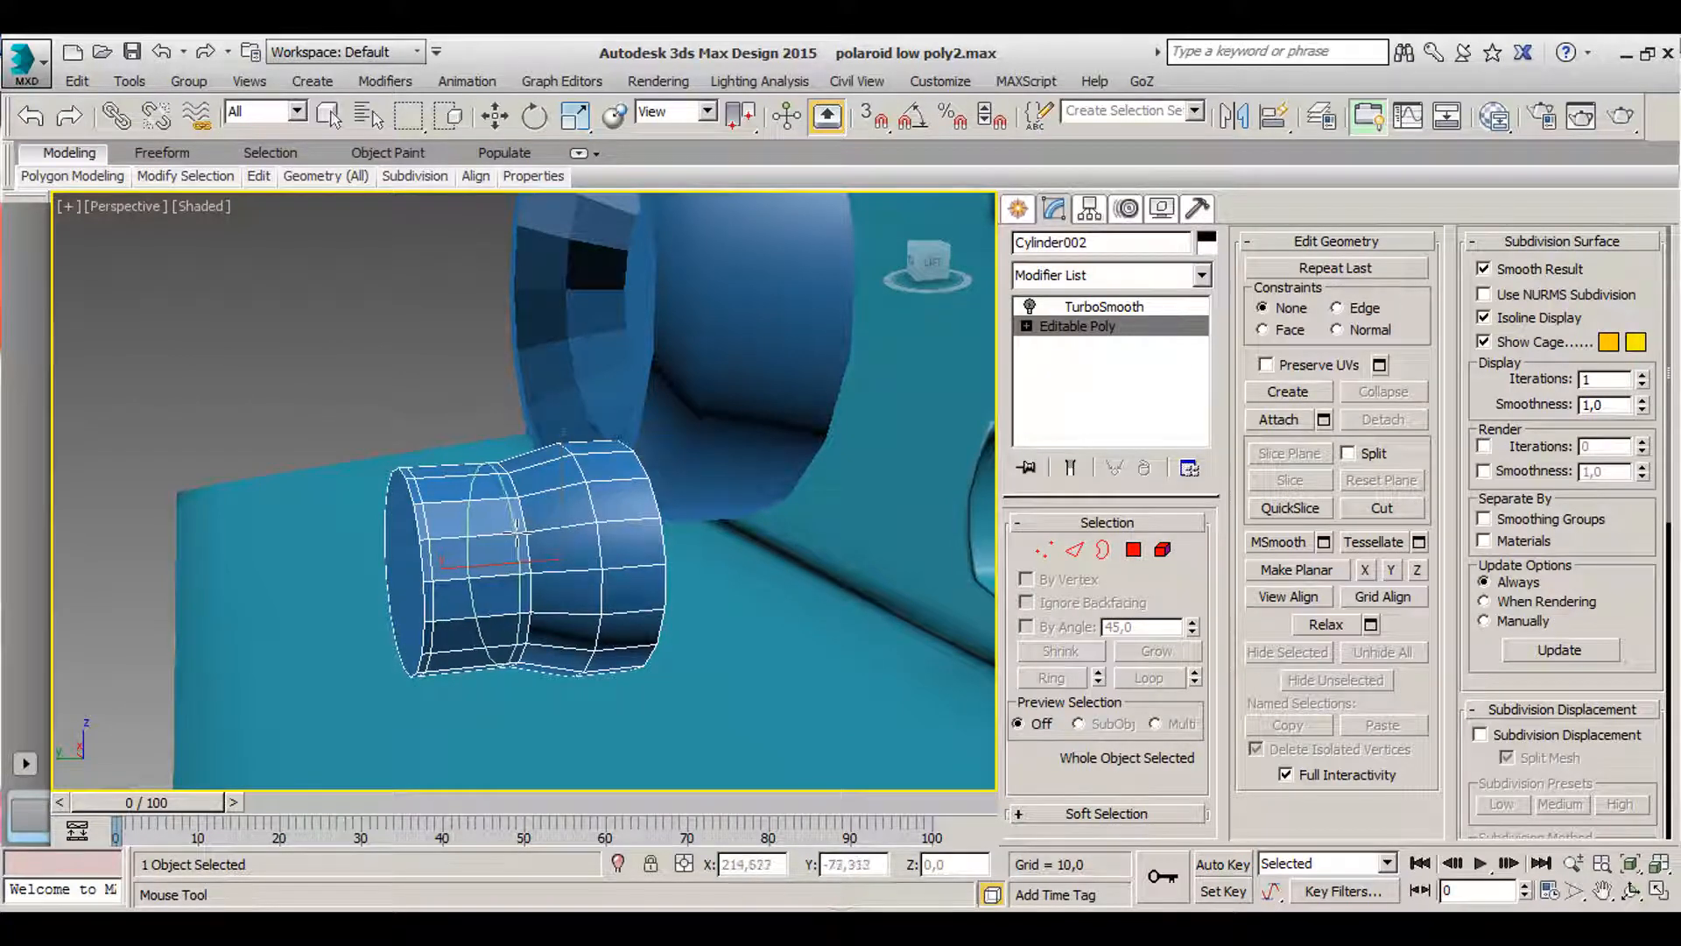
click(539, 528)
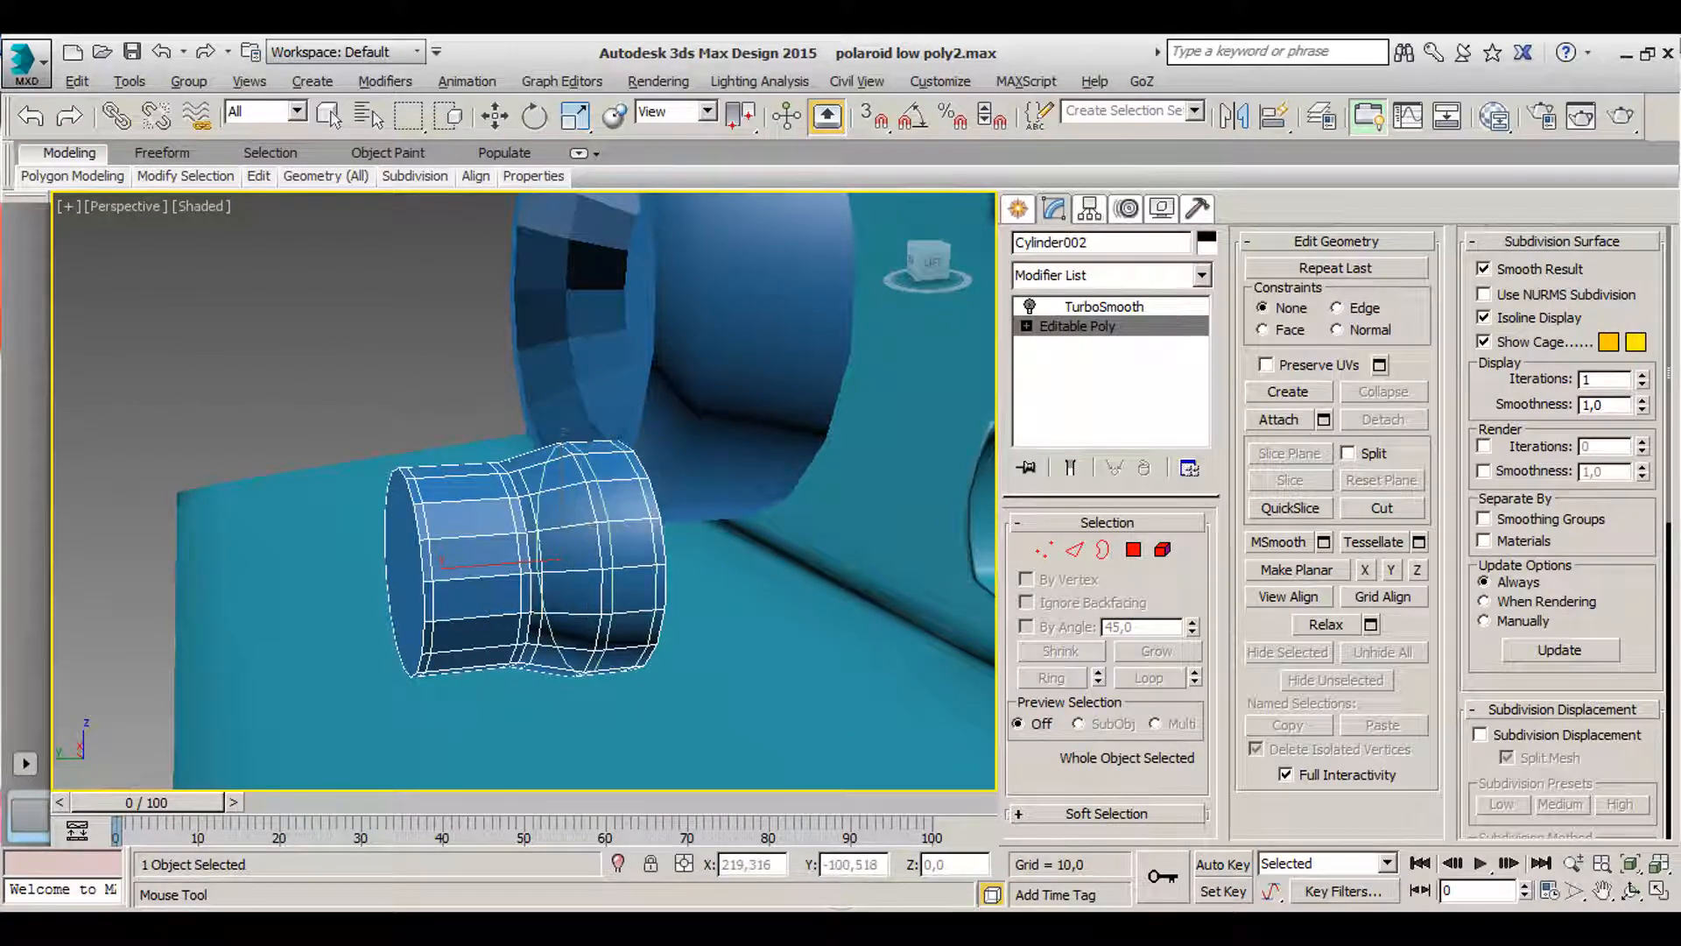
alt+middle_drag(562, 433, 635, 554)
key(w)
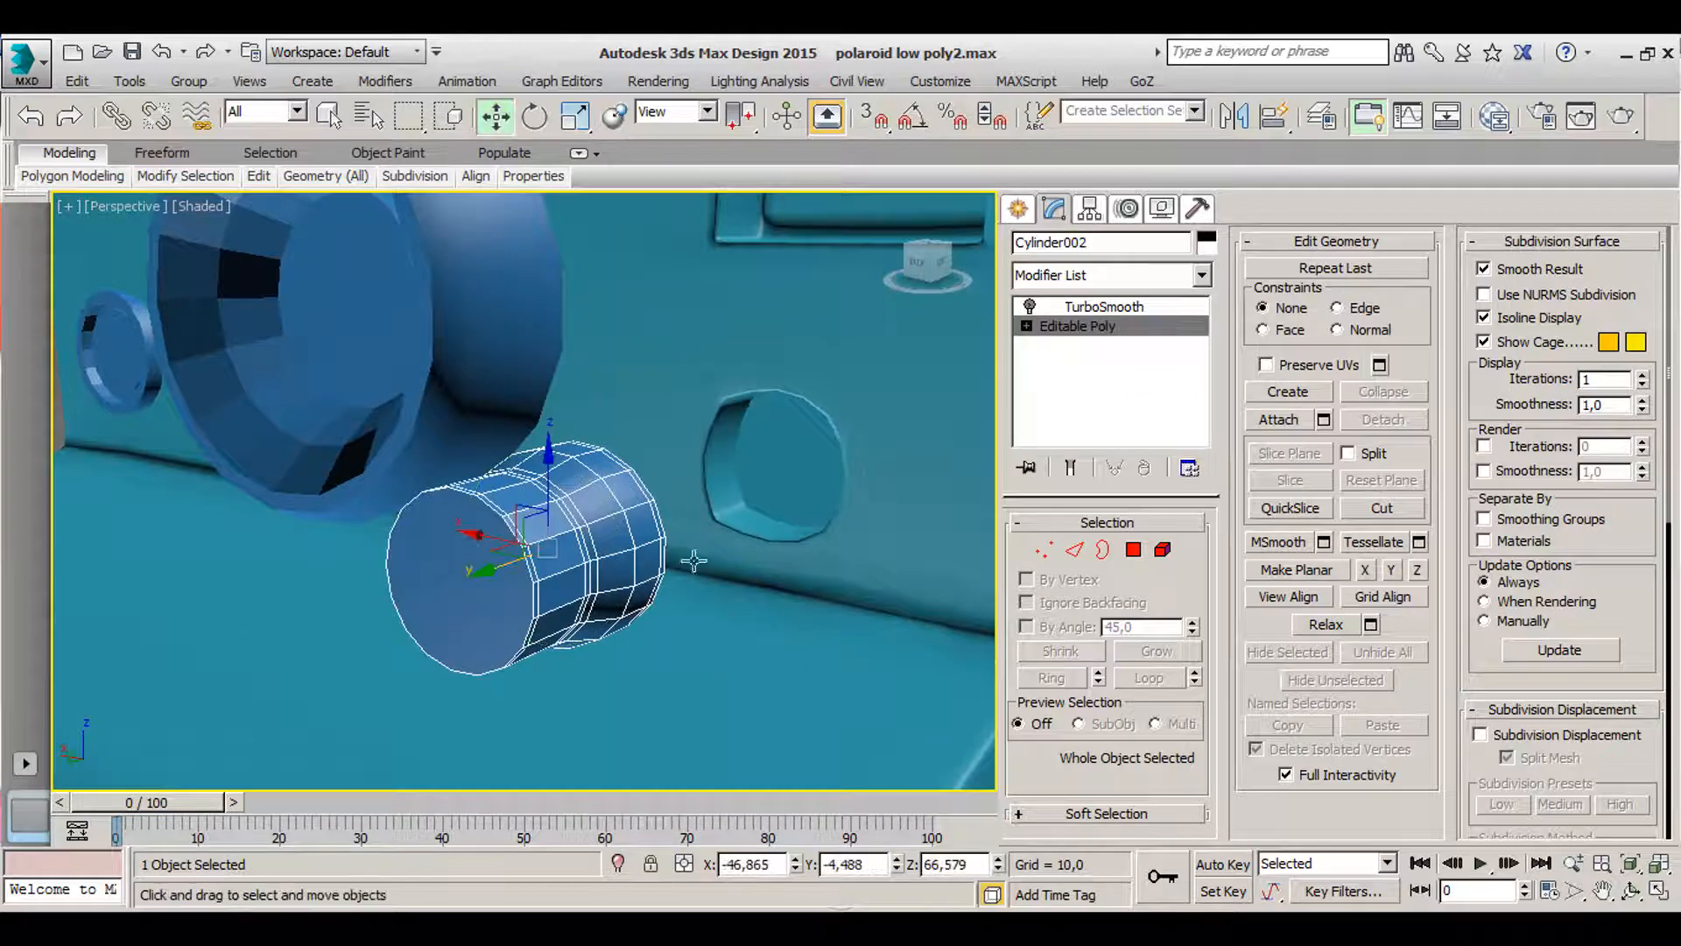
- Switch the small cylinder's TurboSmooth back on and inspect the smoothing of its side and front cap
click(1105, 306)
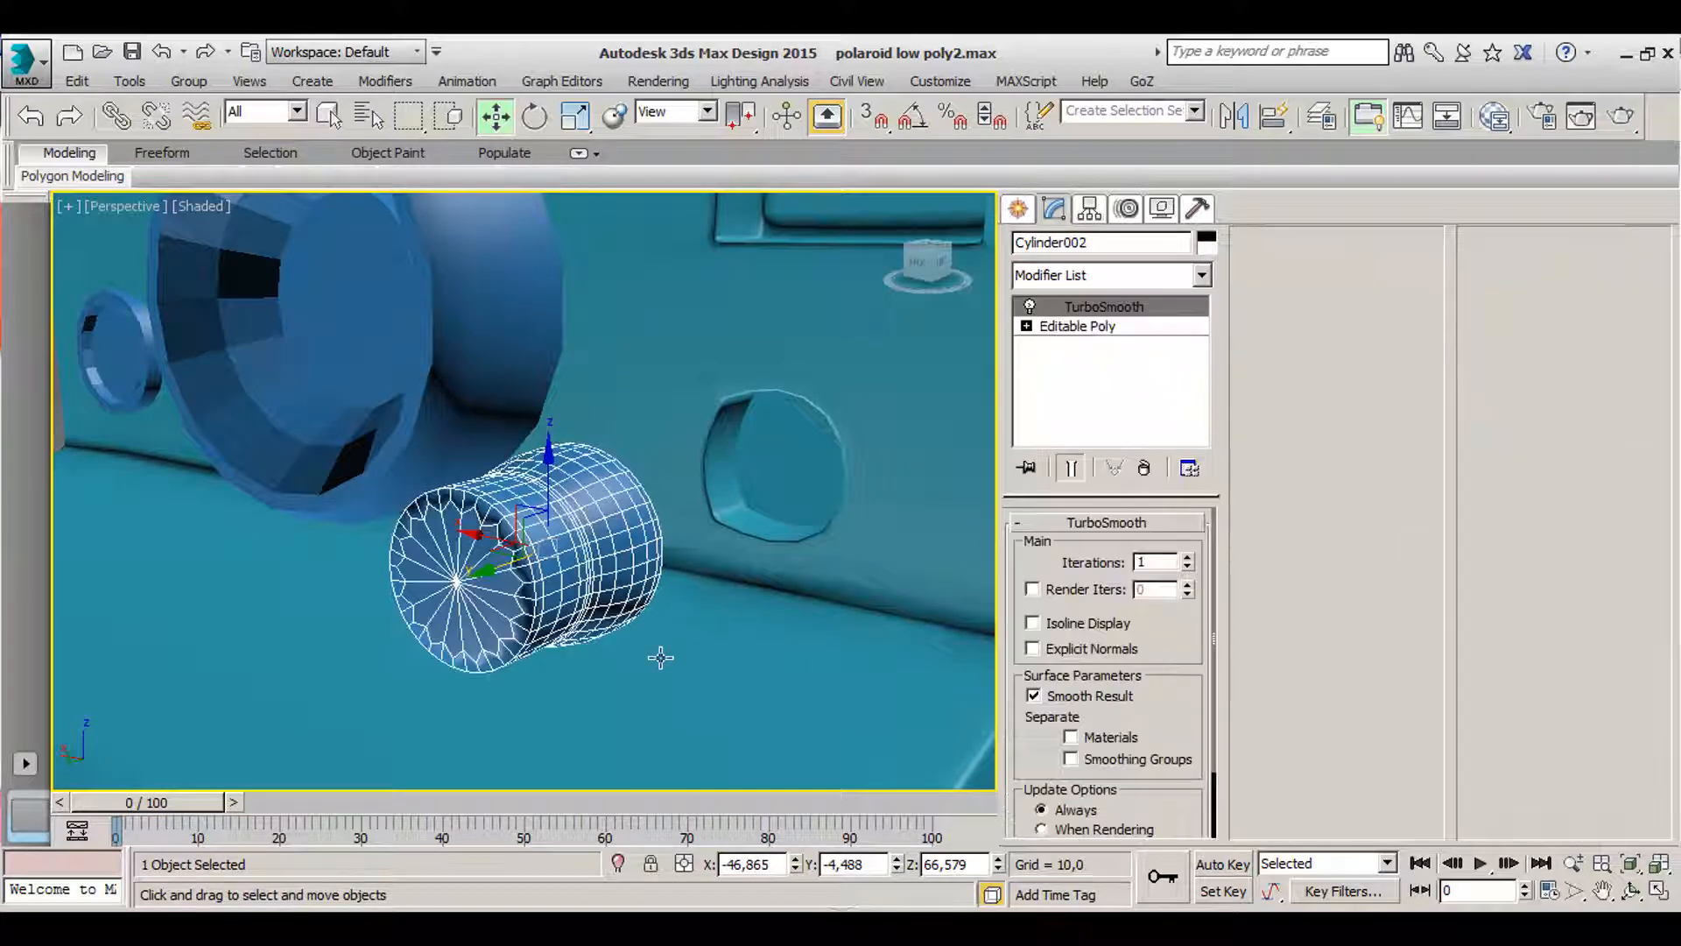
scroll(589, 603, down, 3)
alt+middle_drag(589, 604, 355, 487)
click(356, 487)
scroll(447, 534, up, 5)
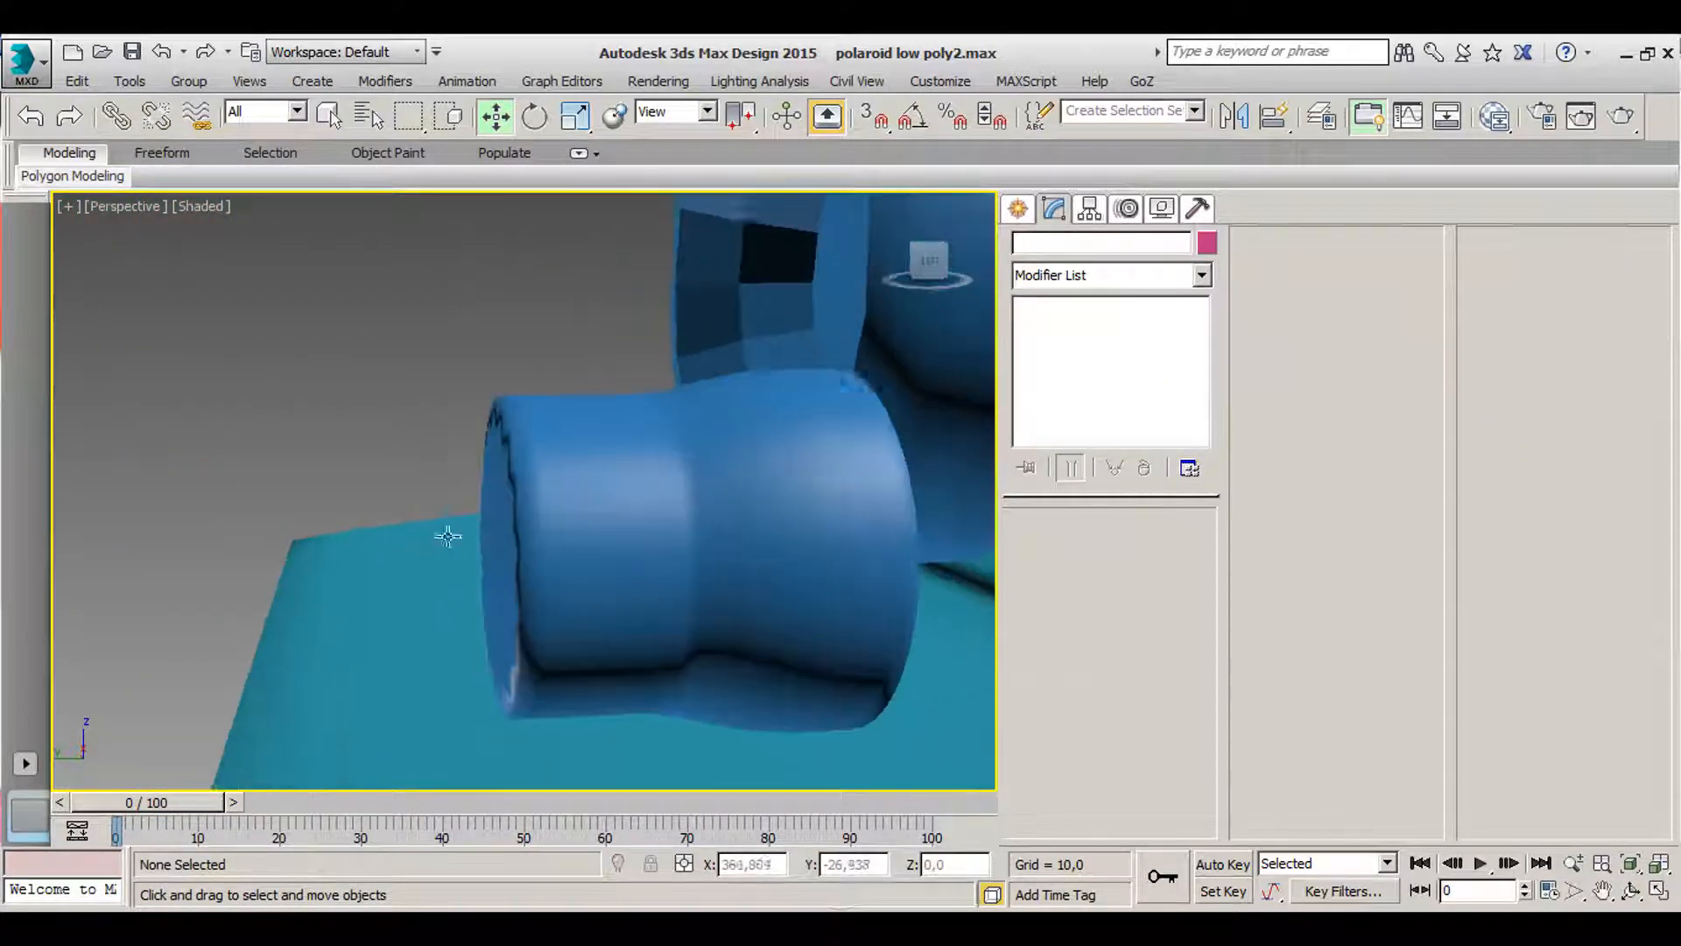
alt+middle_drag(447, 534, 522, 515)
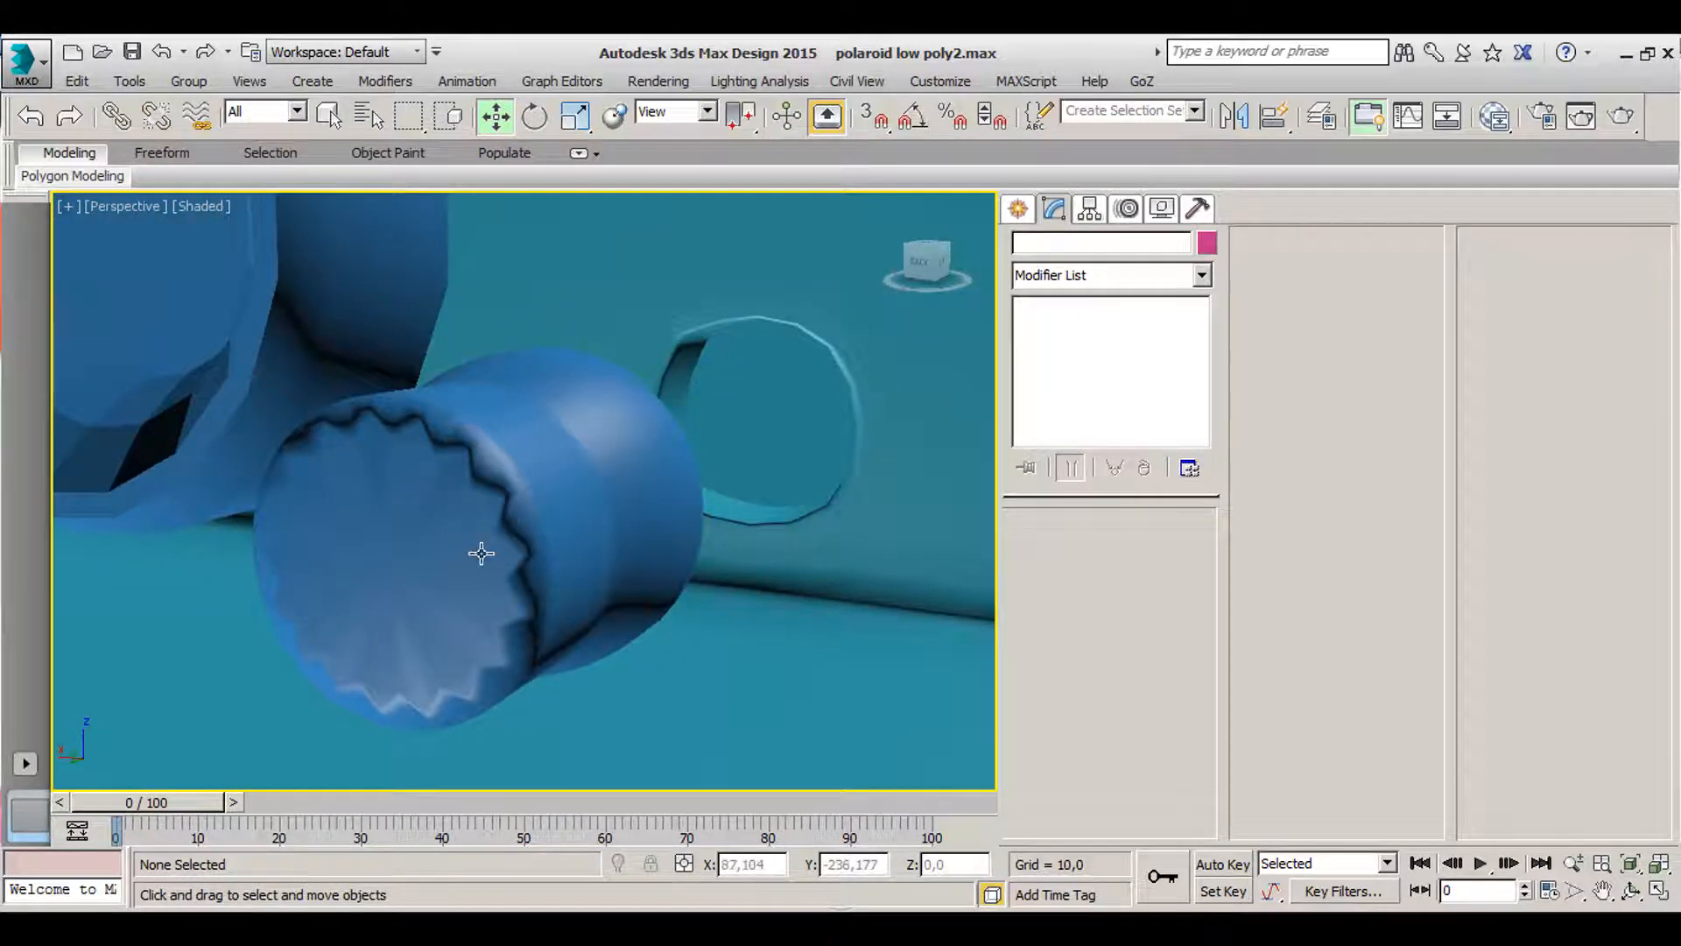
- Select the small cylinder and compare its front cap with TurboSmooth off and on
click(480, 553)
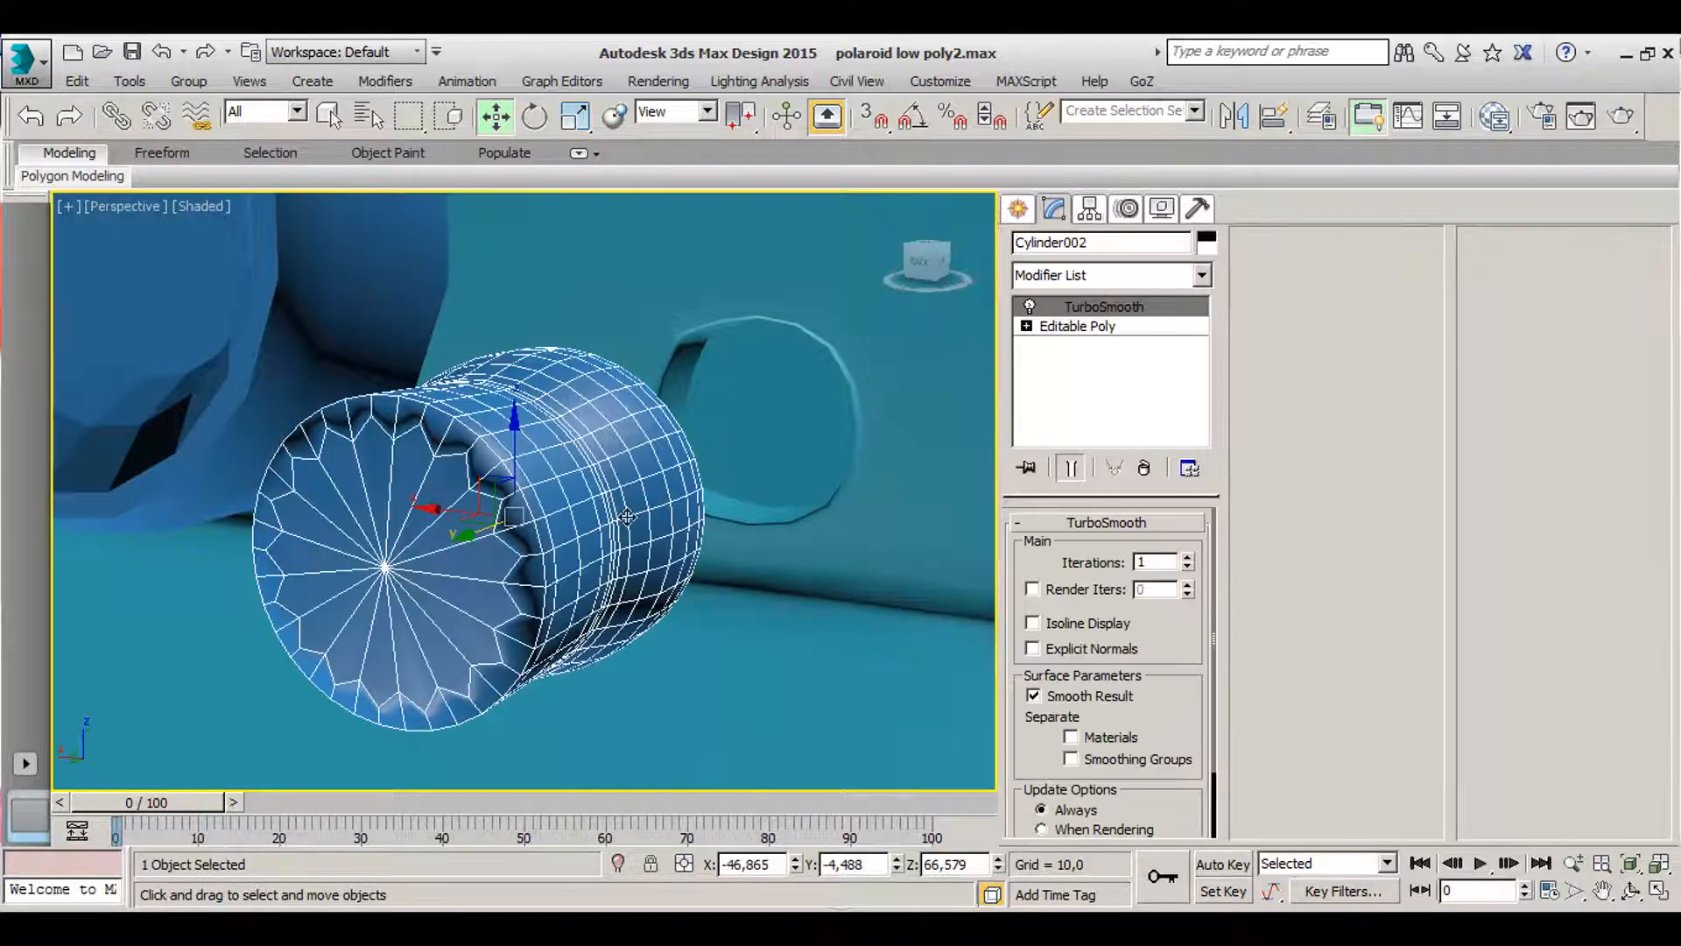
click(1108, 325)
click(1086, 307)
click(1030, 306)
alt+middle_drag(611, 471, 551, 525)
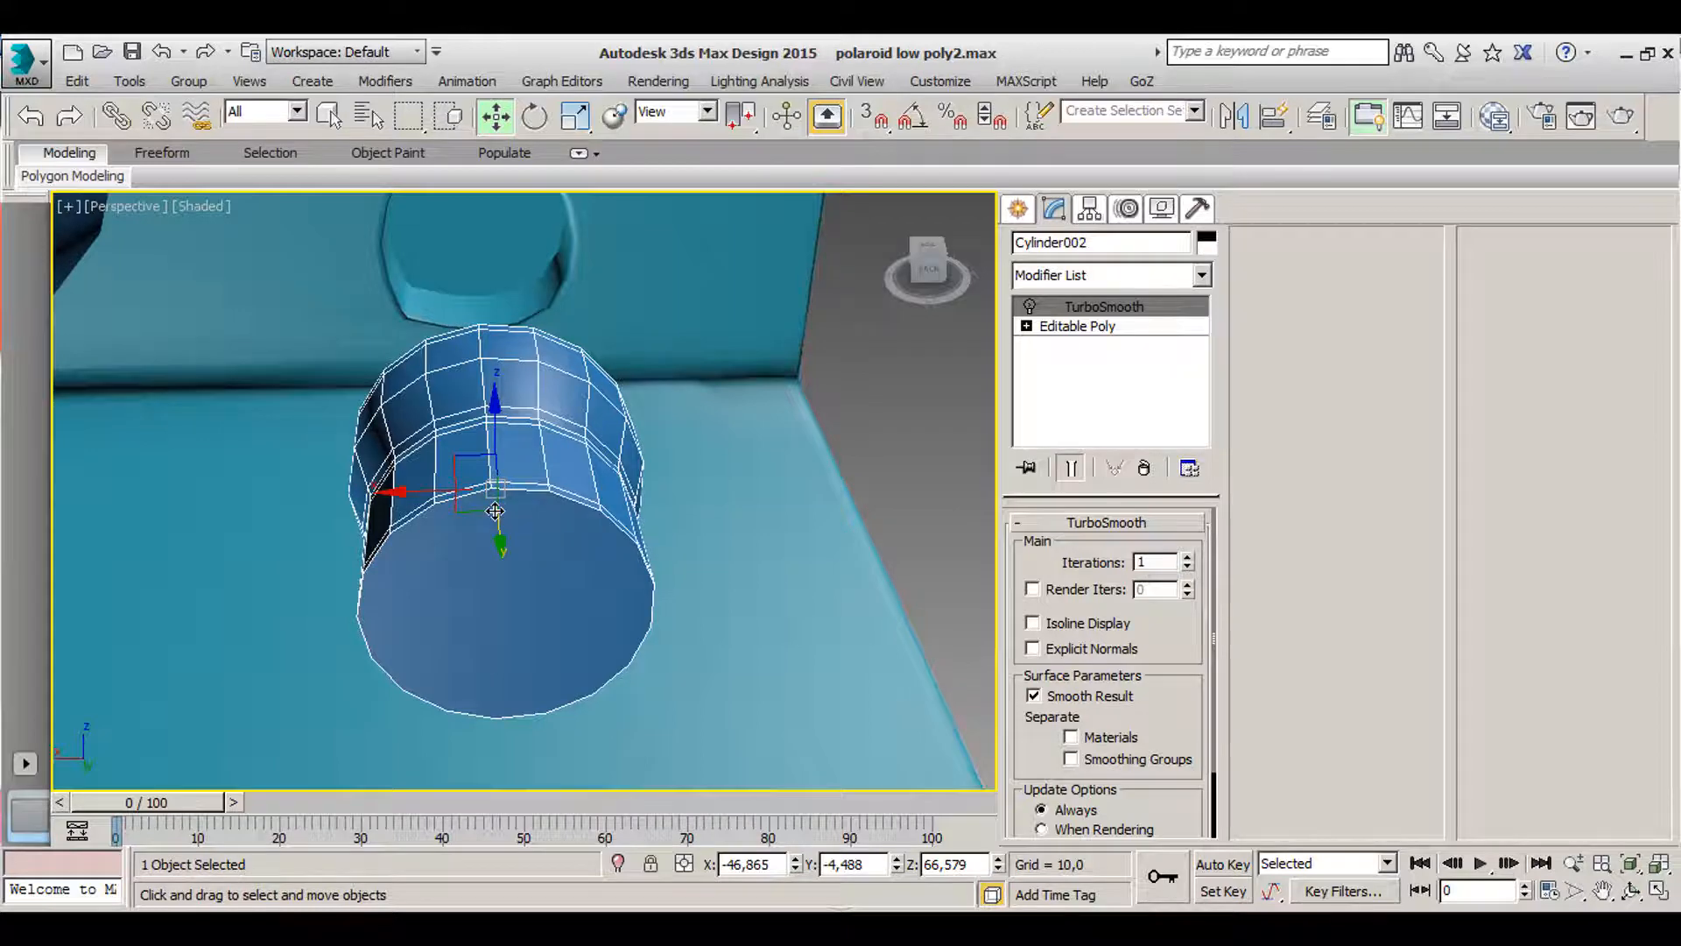
alt+middle_drag(495, 511, 469, 378)
alt+middle_drag(477, 514, 483, 595)
click(1030, 307)
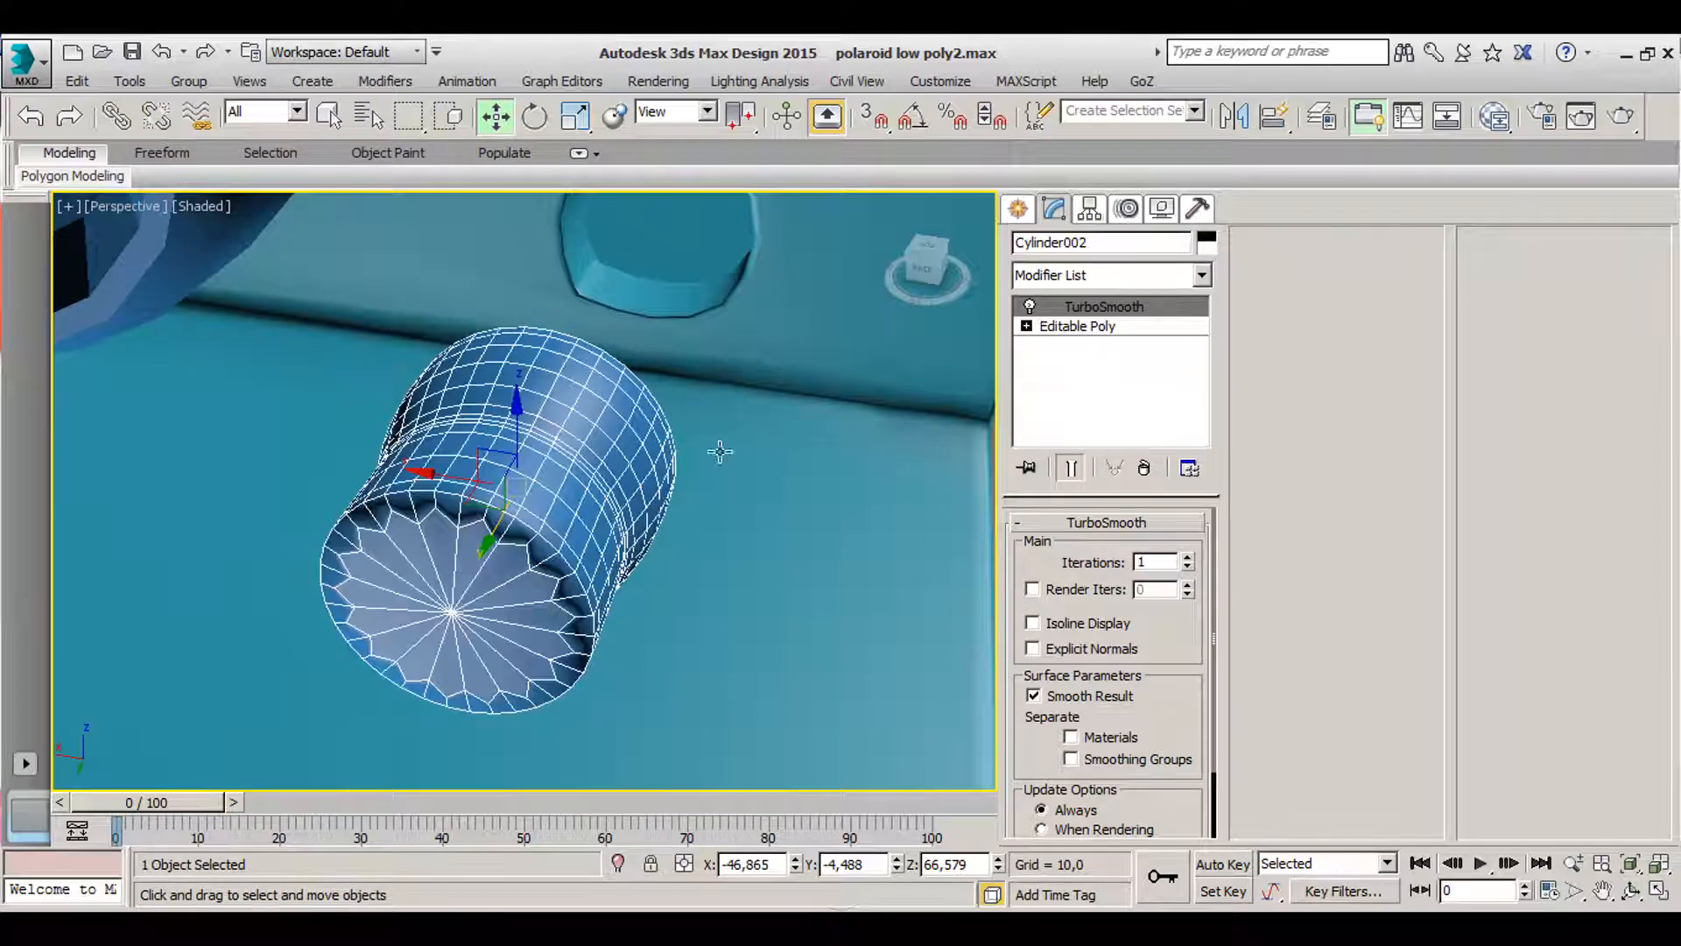
scroll(411, 536, up, 2)
alt+middle_drag(420, 532, 464, 442)
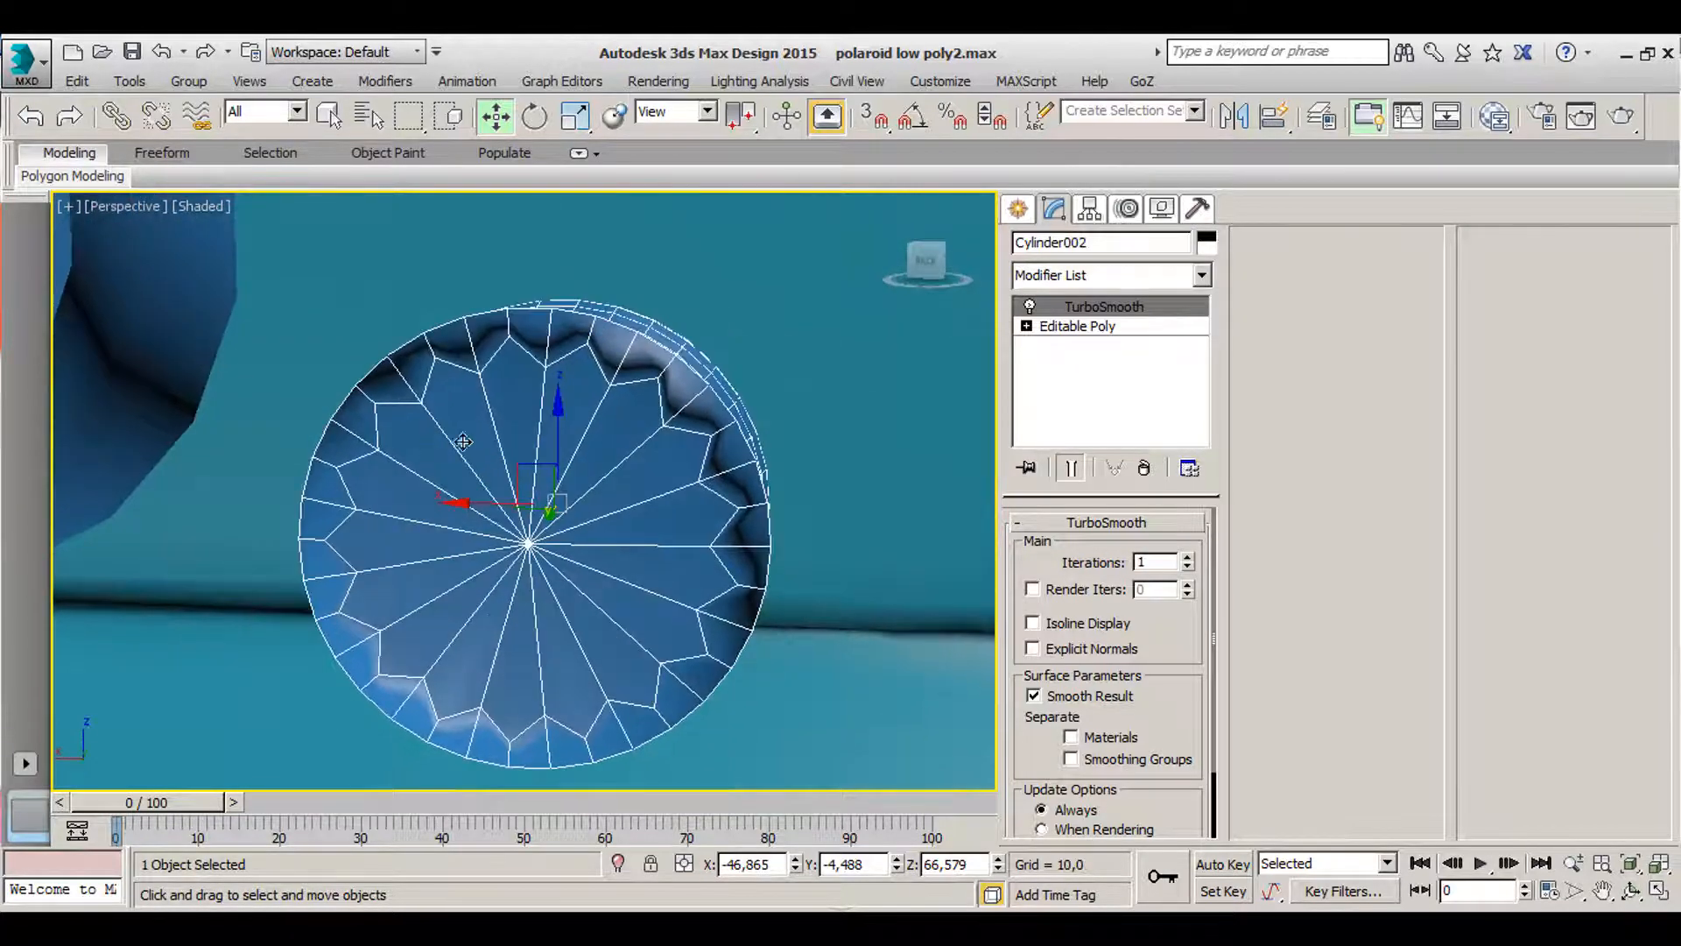
- With TurboSmooth off, select the small cylinder's front cap polygon and inset it for supporting rings
click(1029, 306)
click(1062, 328)
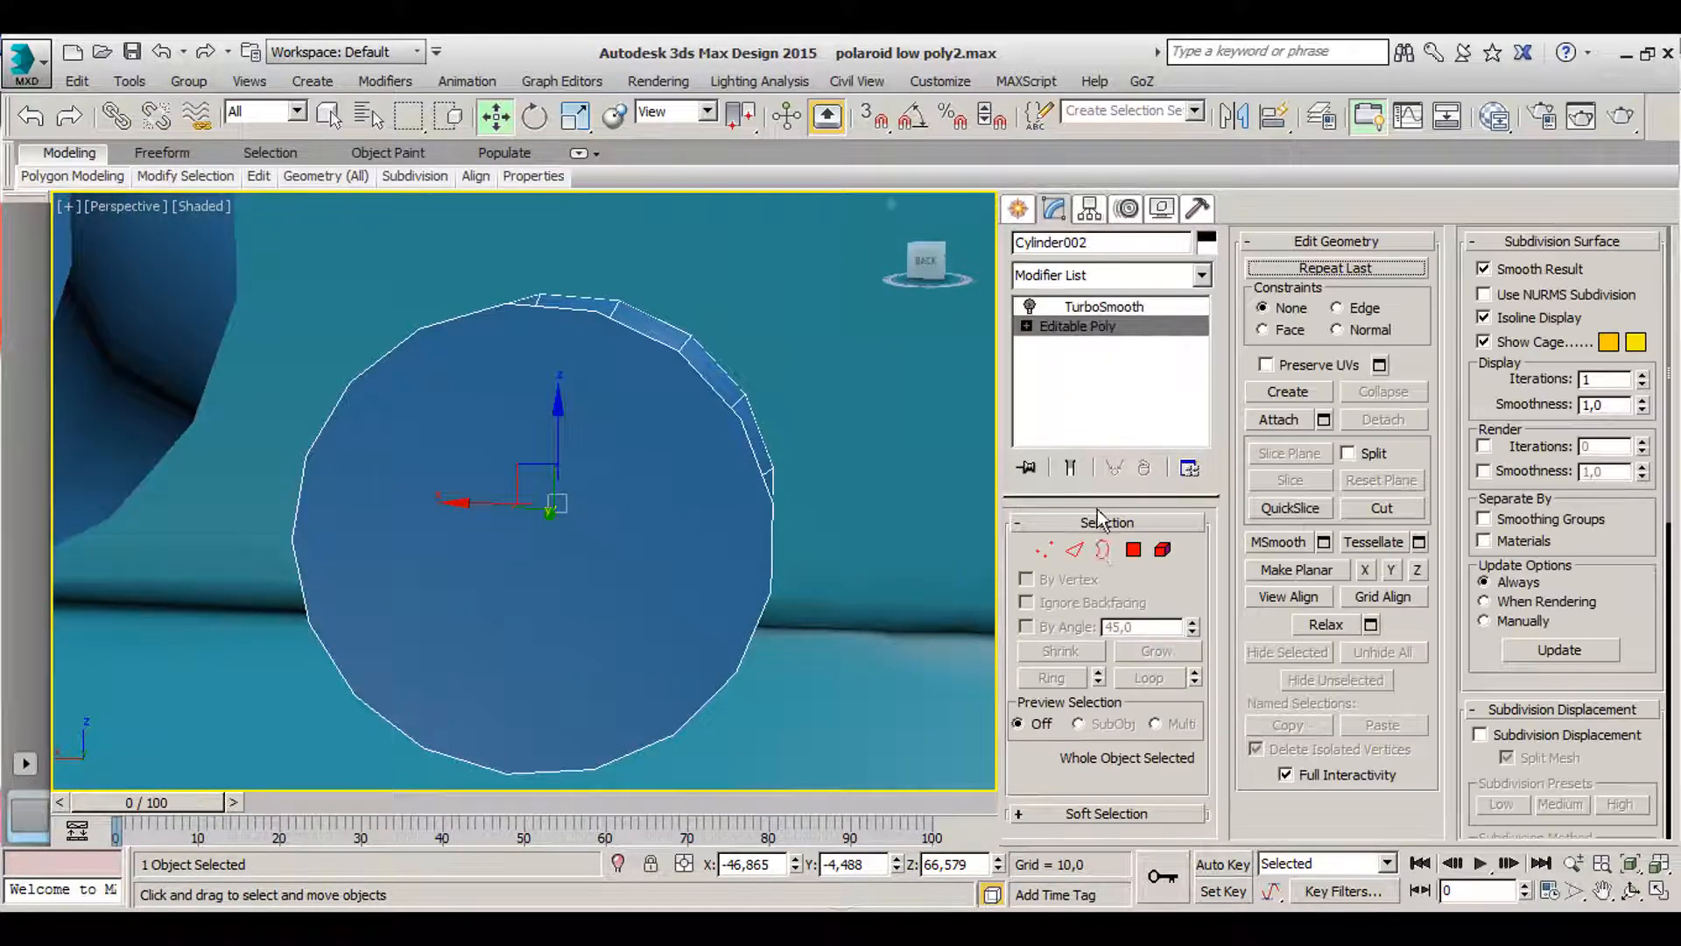
click(1131, 552)
alt+middle_drag(525, 560, 324, 536)
click(631, 524)
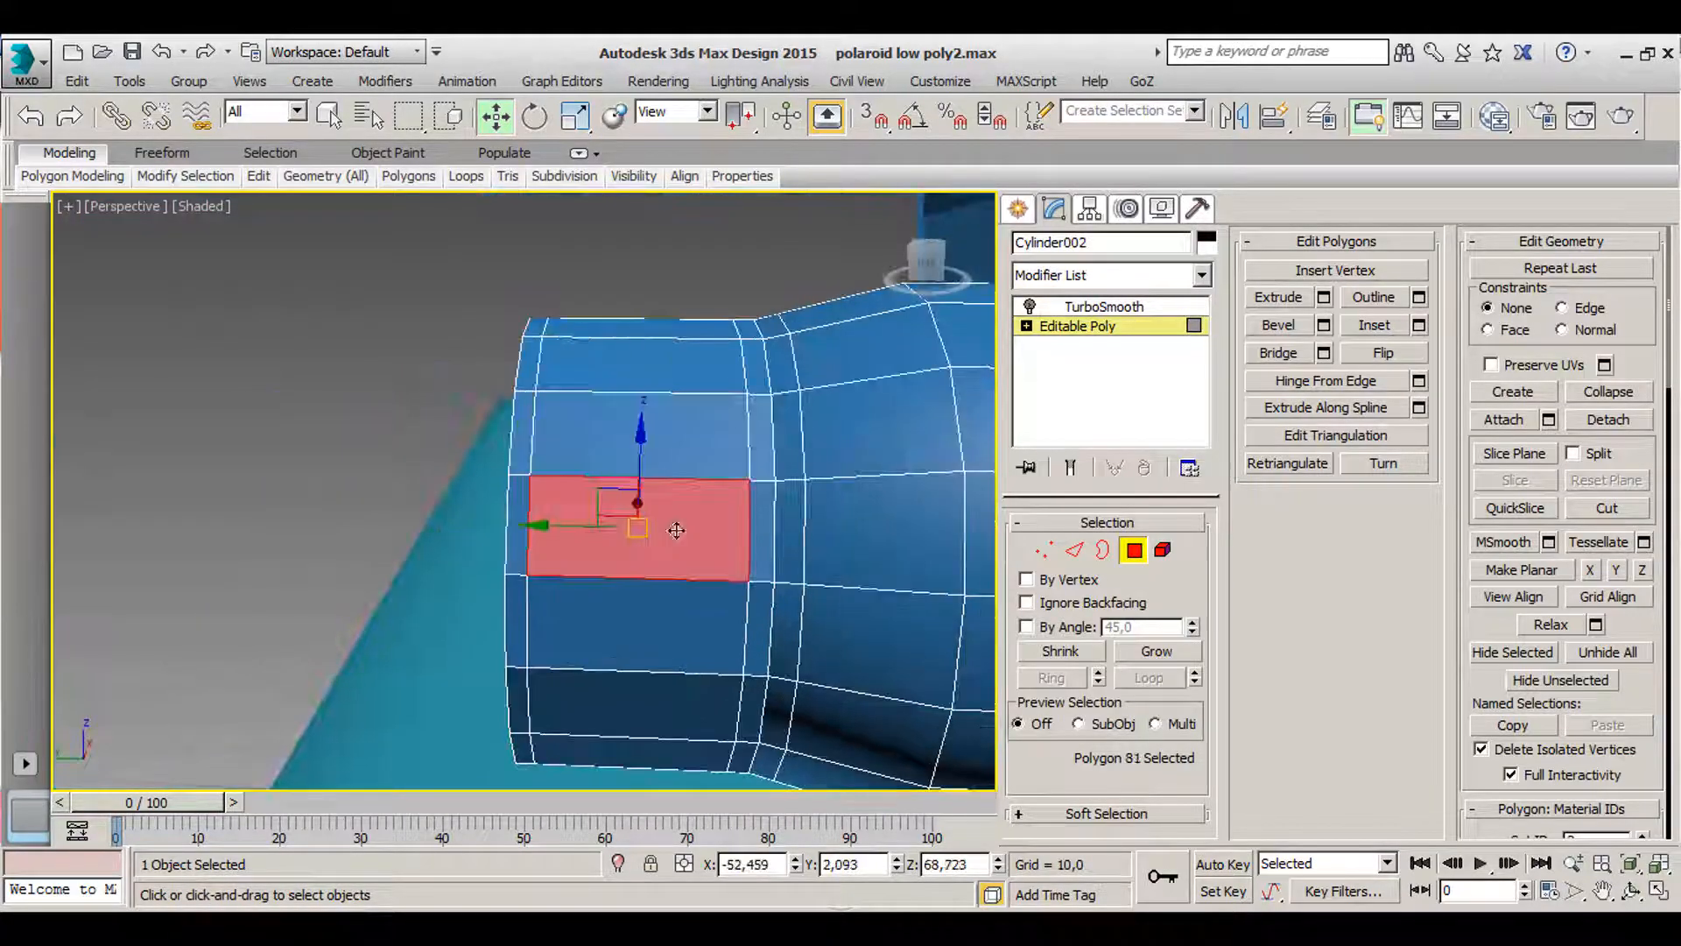
click(626, 618)
alt+middle_drag(380, 612, 481, 575)
mouse_move(574, 594)
alt+middle_down()
mouse_move(421, 631)
mouse_move(401, 565)
mouse_move(569, 596)
alt+middle_up()
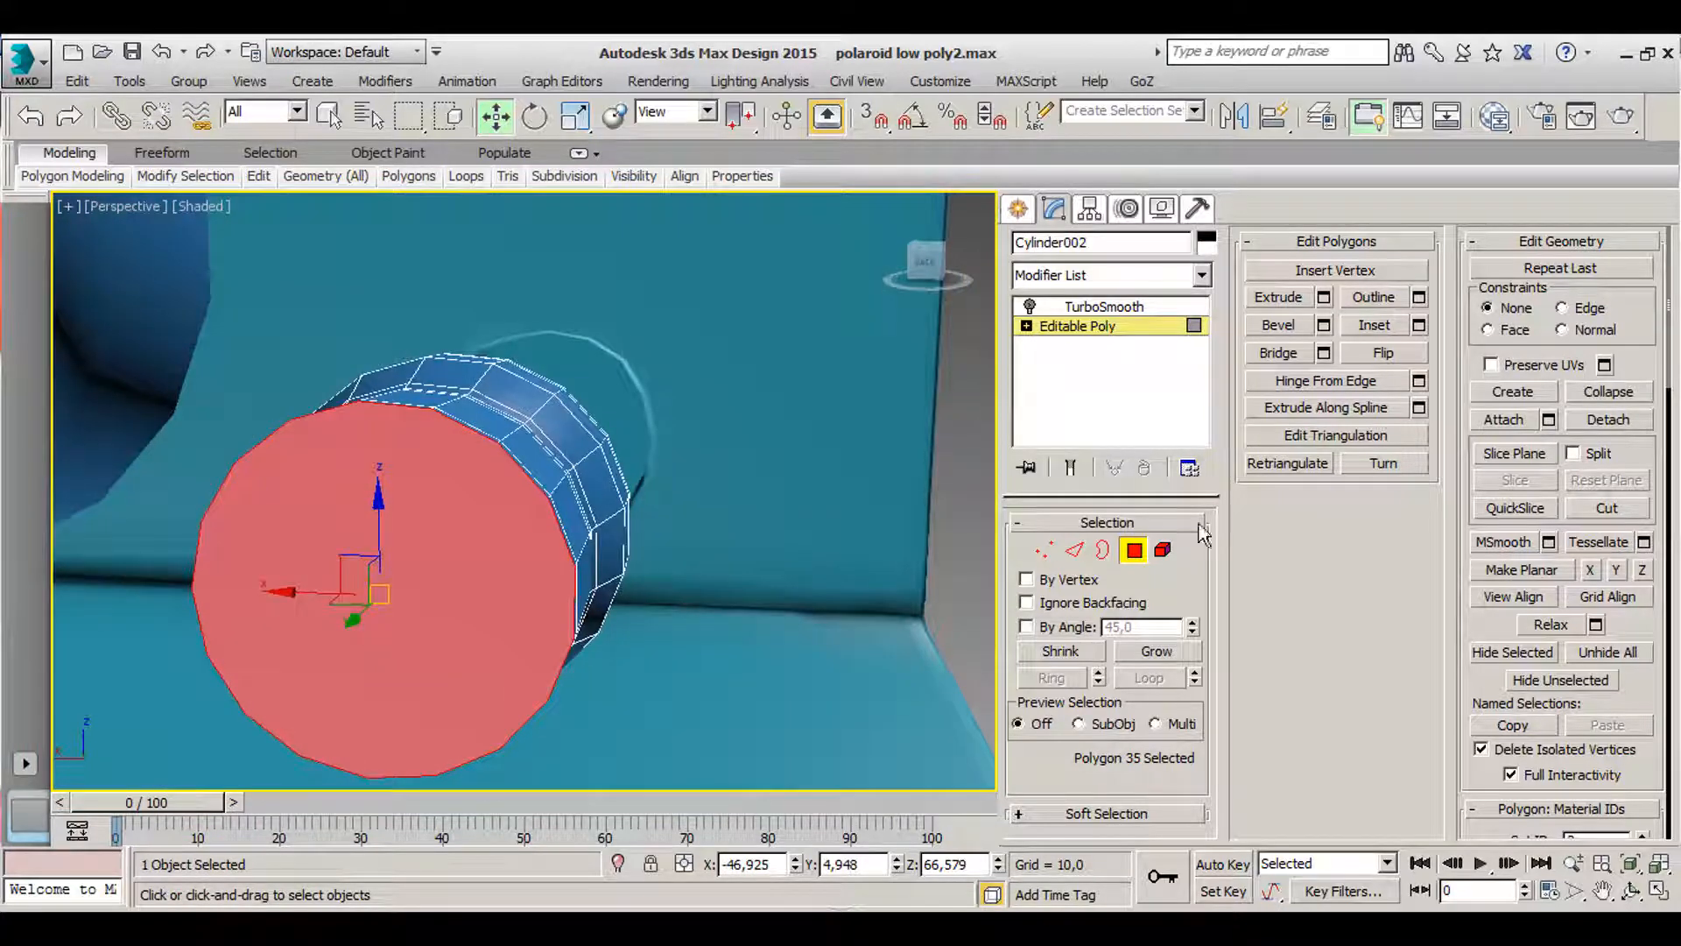
click(1376, 327)
drag(473, 506, 412, 607)
- Select the small cylinder's rear cap polygon and inset it inward
alt+middle_drag(450, 541, 350, 667)
alt+middle_drag(752, 541, 506, 560)
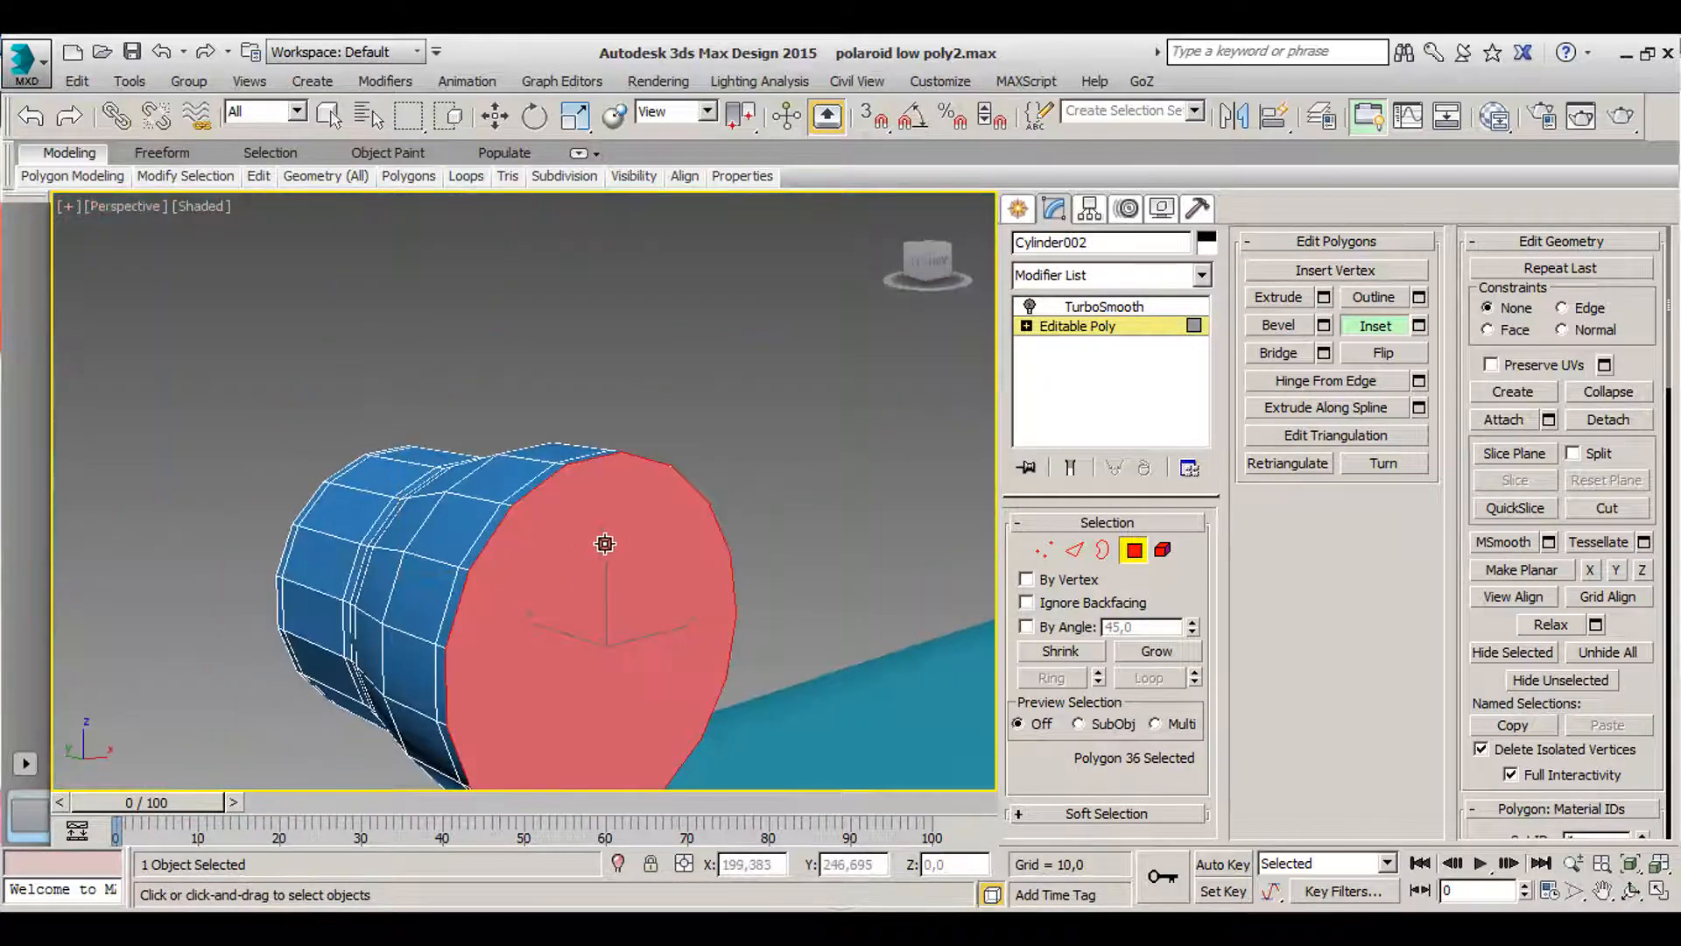
drag(605, 544, 557, 623)
alt+middle_drag(557, 623, 650, 639)
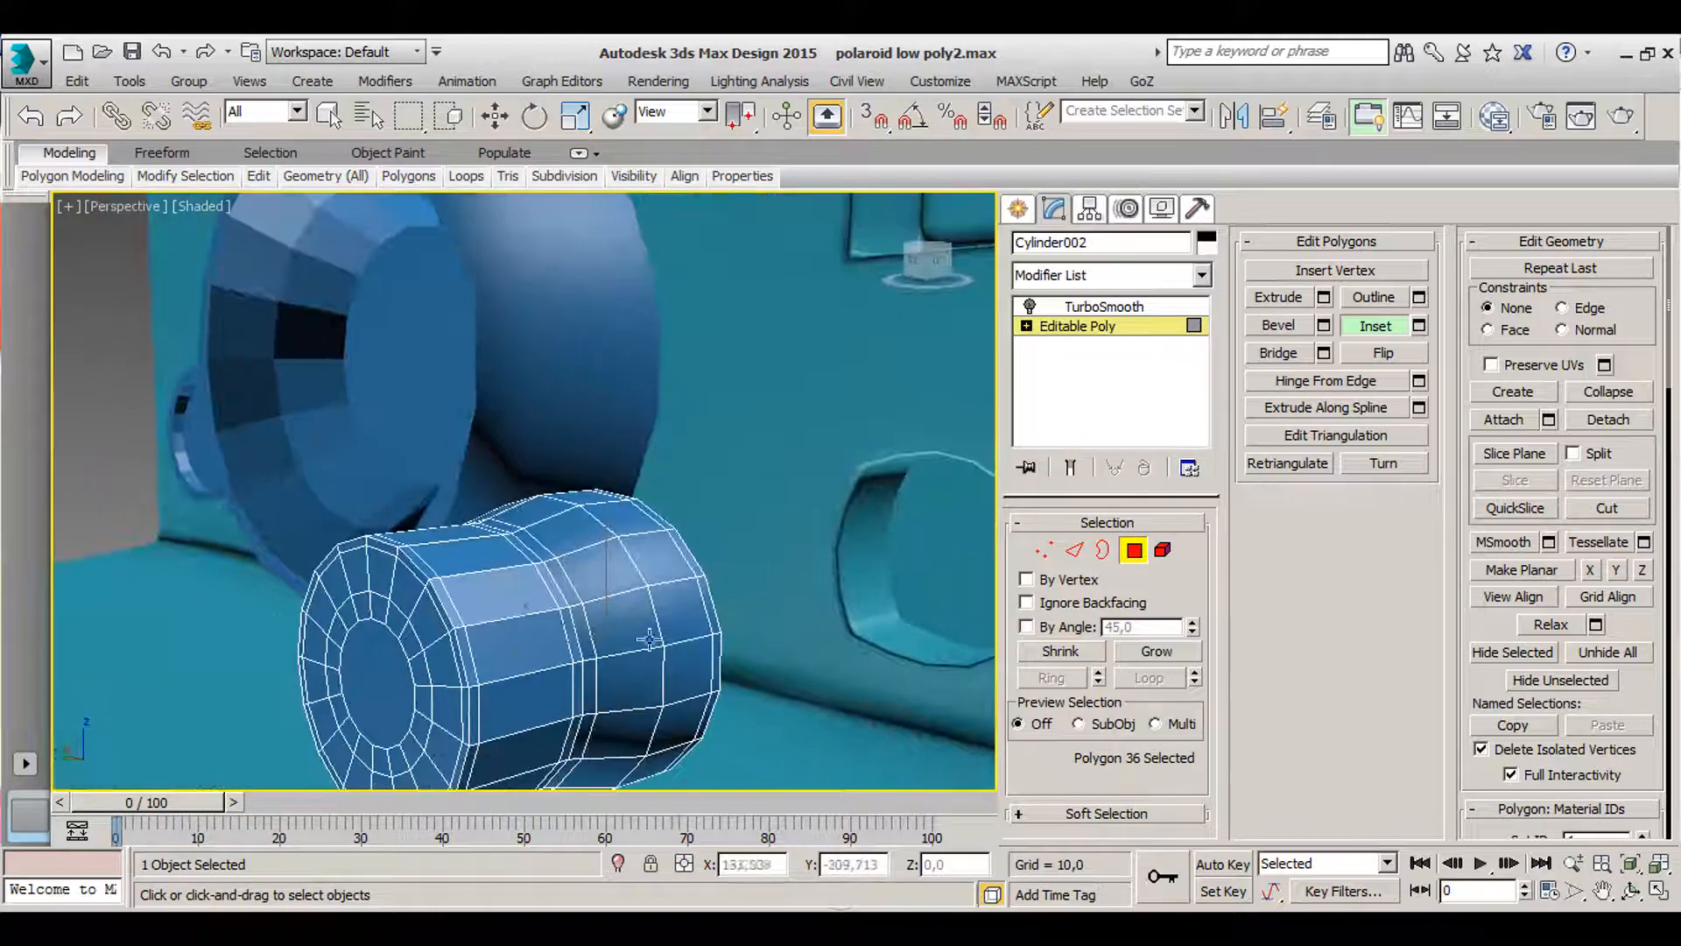
- Leave polygon editing, switch the small cylinder's TurboSmooth back on, and deselect it to inspect the smoothed caps
click(1134, 550)
key(w)
click(1094, 306)
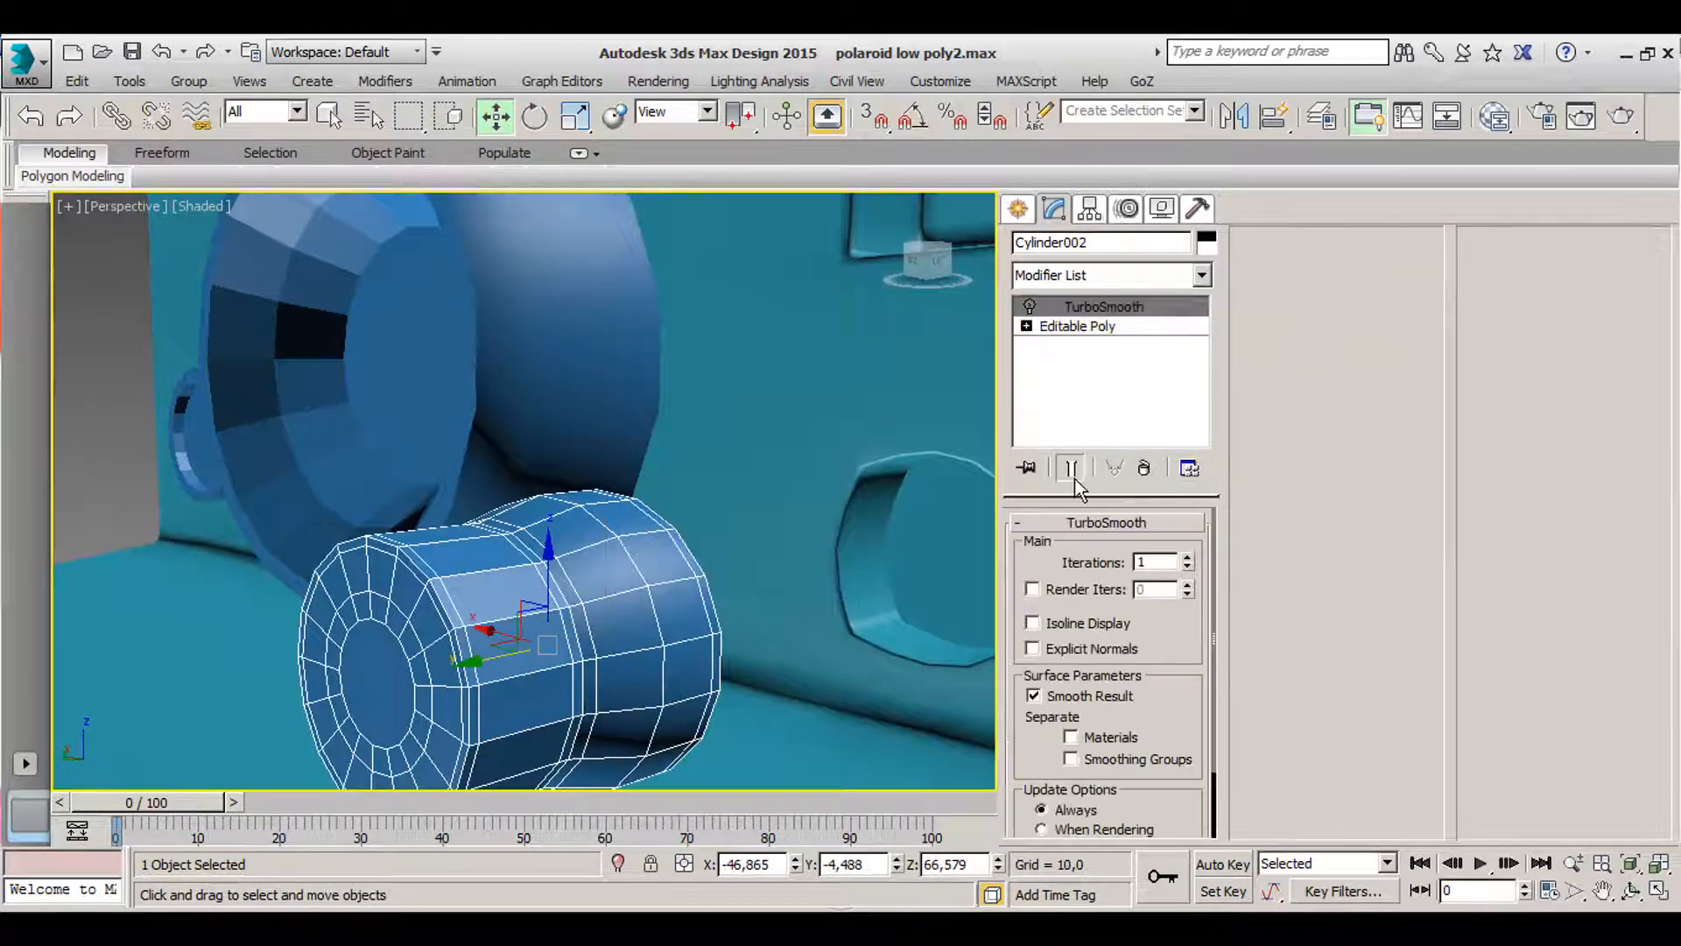
click(1030, 305)
scroll(368, 486, down, 2)
click(102, 465)
alt+middle_drag(102, 465, 231, 529)
scroll(350, 615, up, 3)
middle_drag(623, 533, 402, 586)
scroll(464, 524, down, 2)
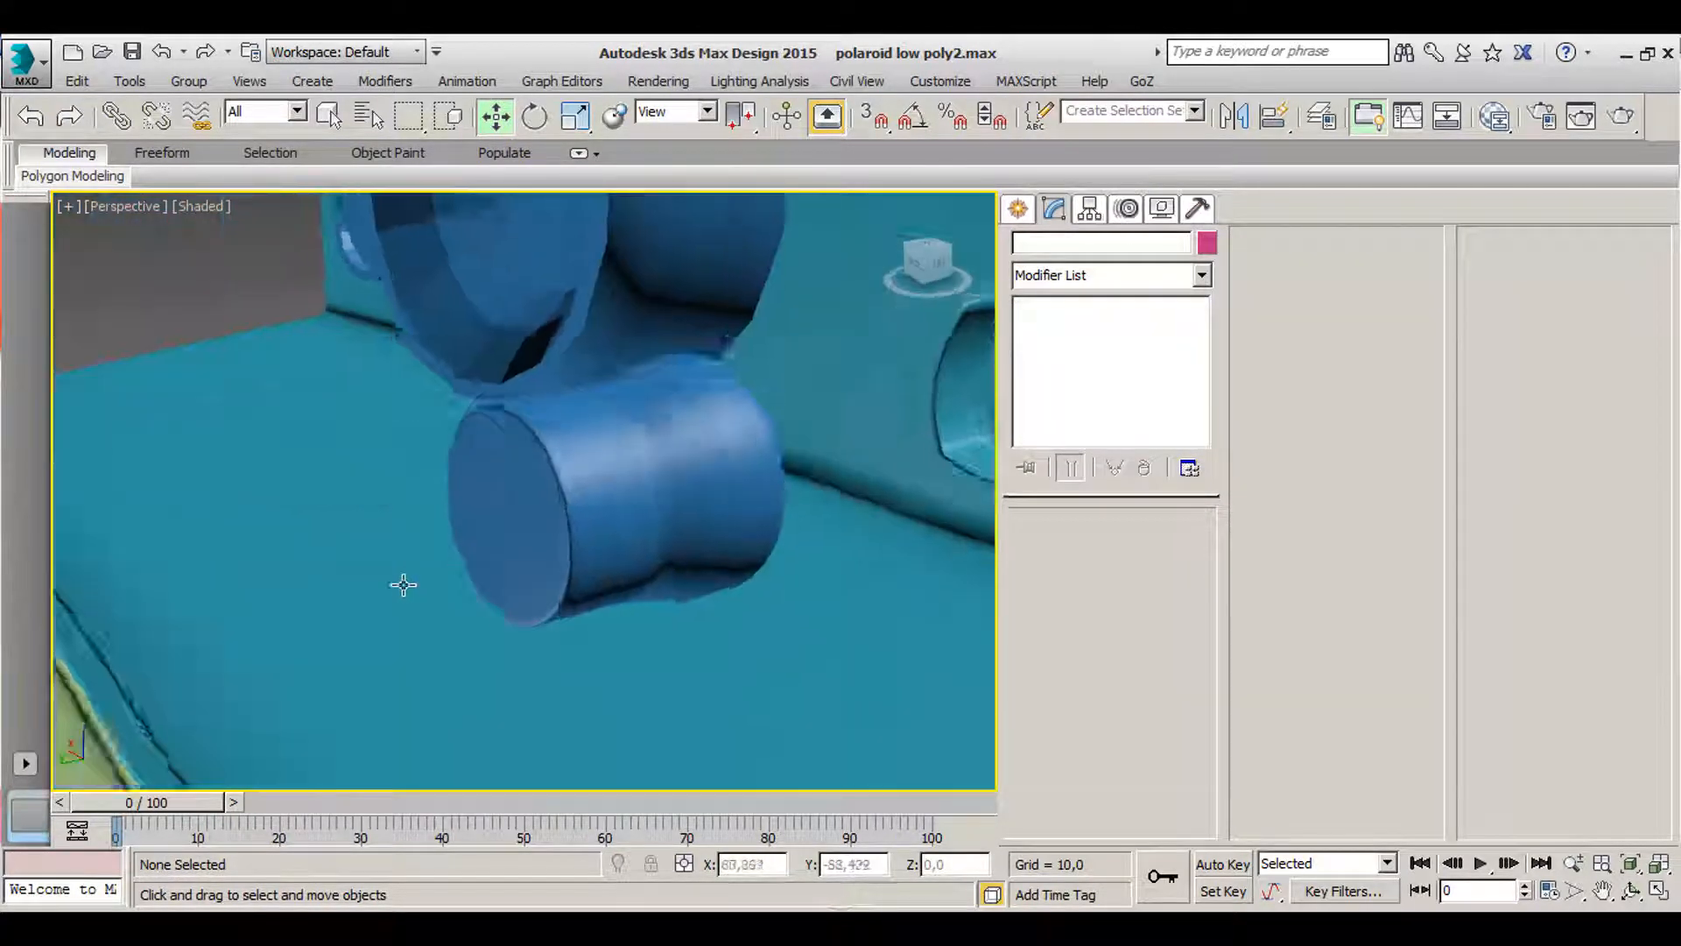
- With the teal body's TurboSmooth off, add two vertical edge loops through it, one on each side of the large lens
scroll(410, 605, down, 3)
scroll(812, 477, up, 3)
middle_drag(813, 477, 594, 568)
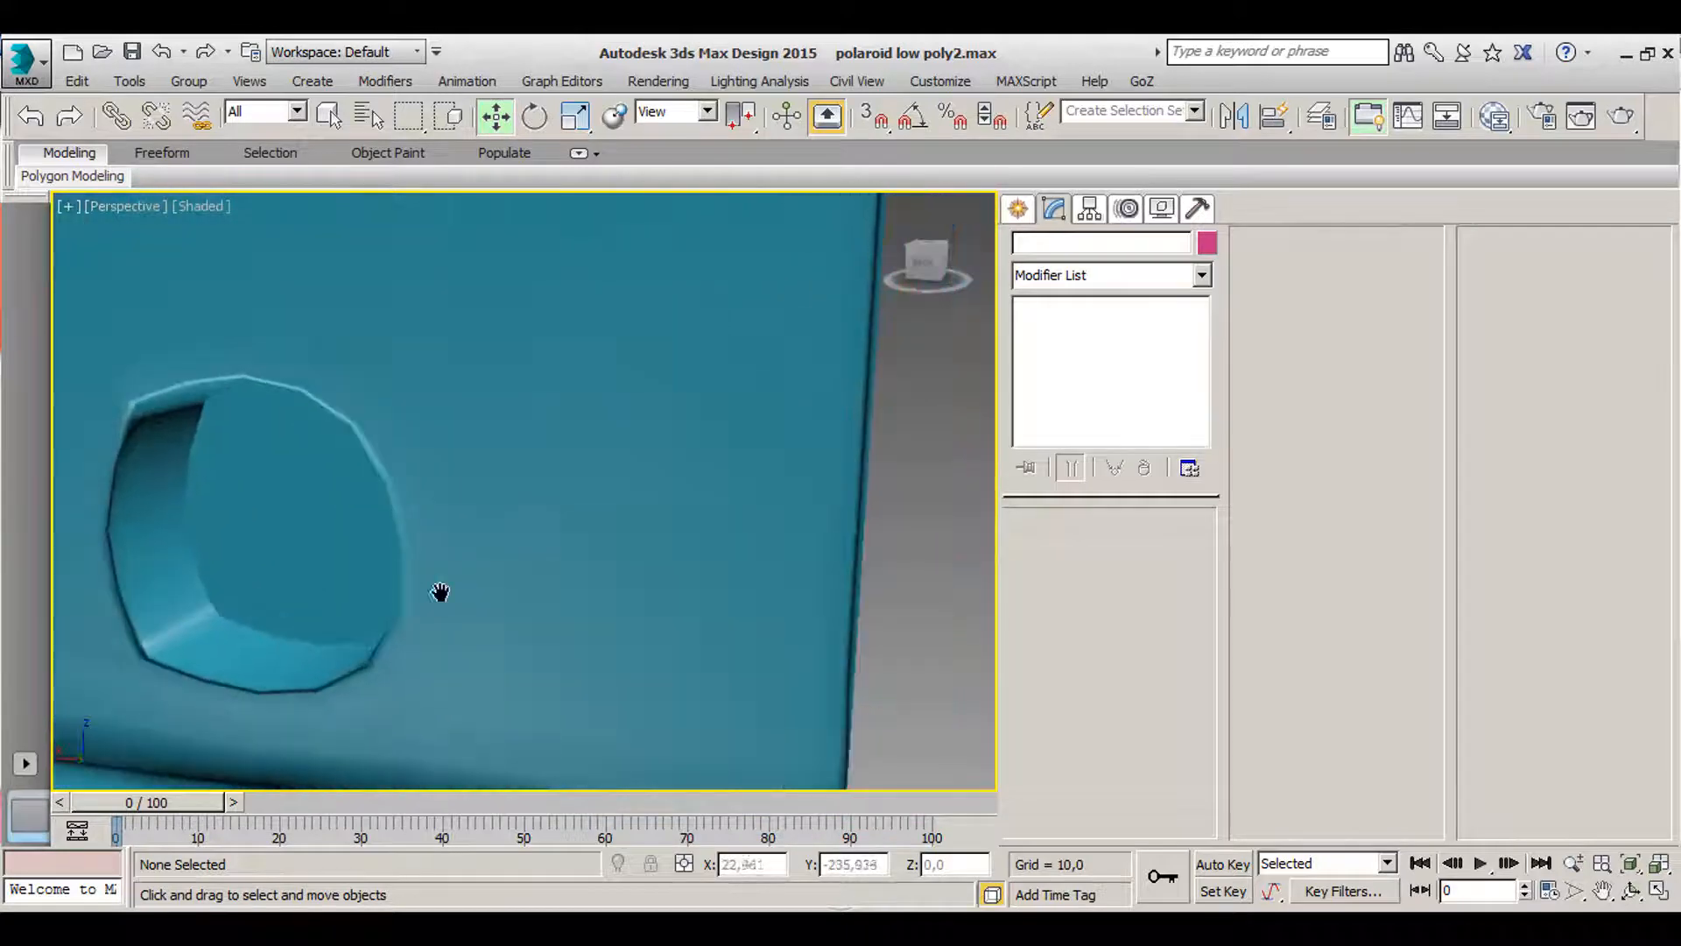
click(743, 589)
middle_drag(440, 591, 765, 556)
click(1029, 306)
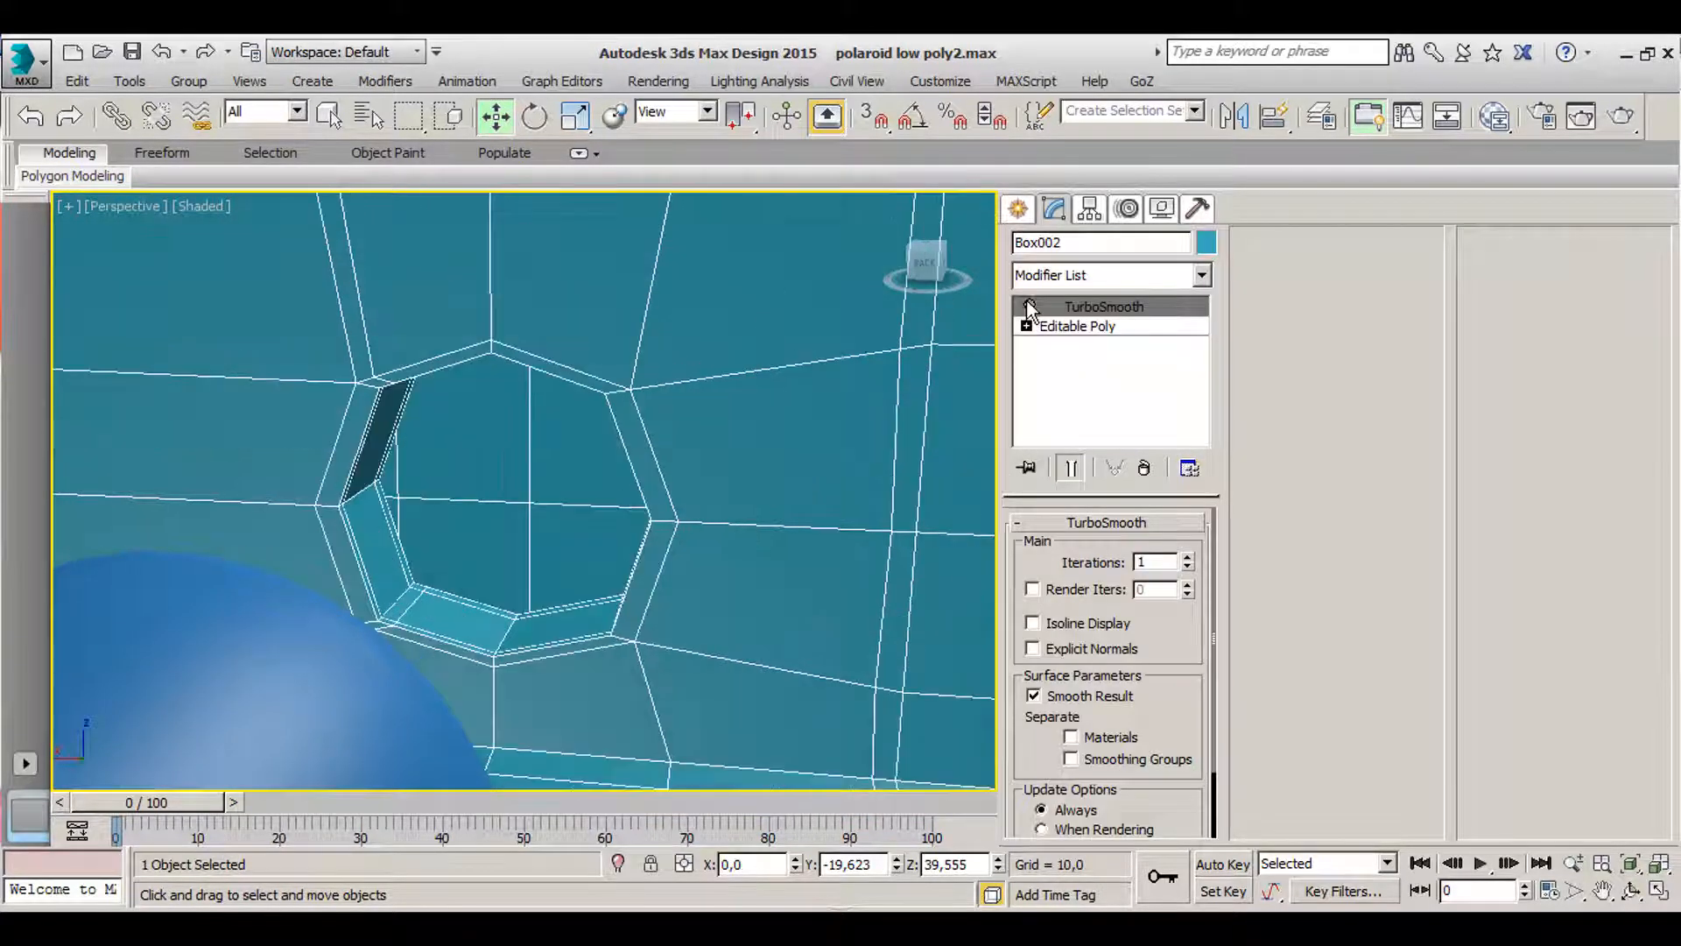
scroll(851, 351, up, 1)
scroll(465, 551, down, 4)
scroll(470, 482, up, 2)
alt+middle_drag(470, 481, 506, 495)
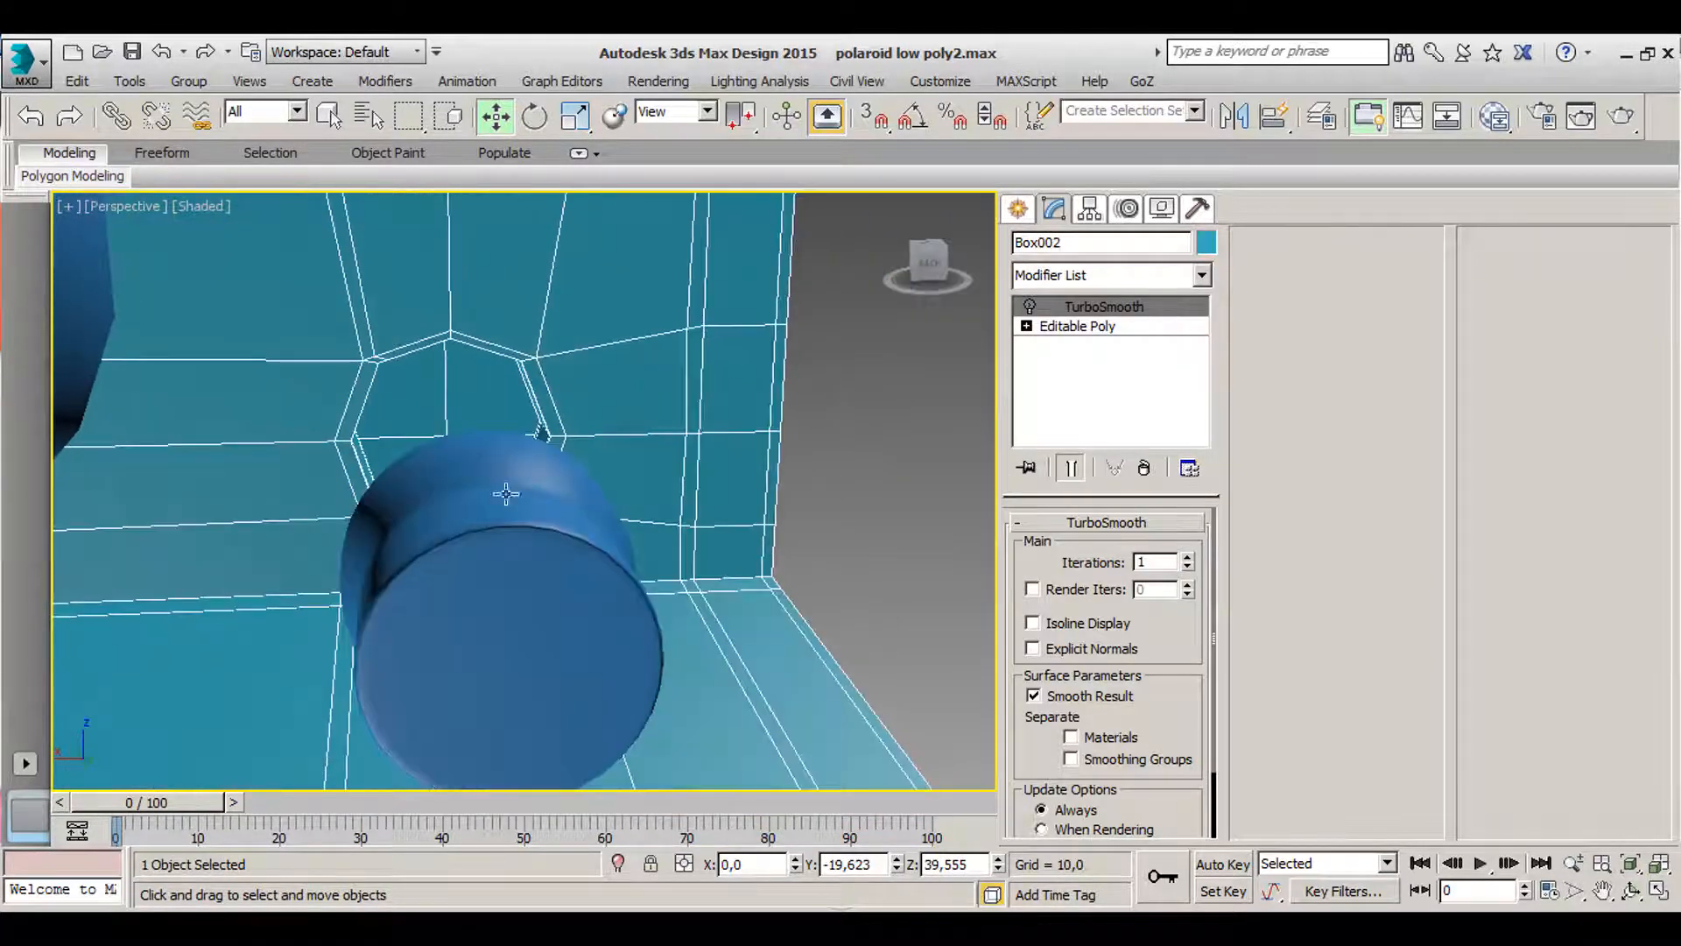
alt+middle_drag(394, 496, 382, 365)
scroll(394, 481, down, 3)
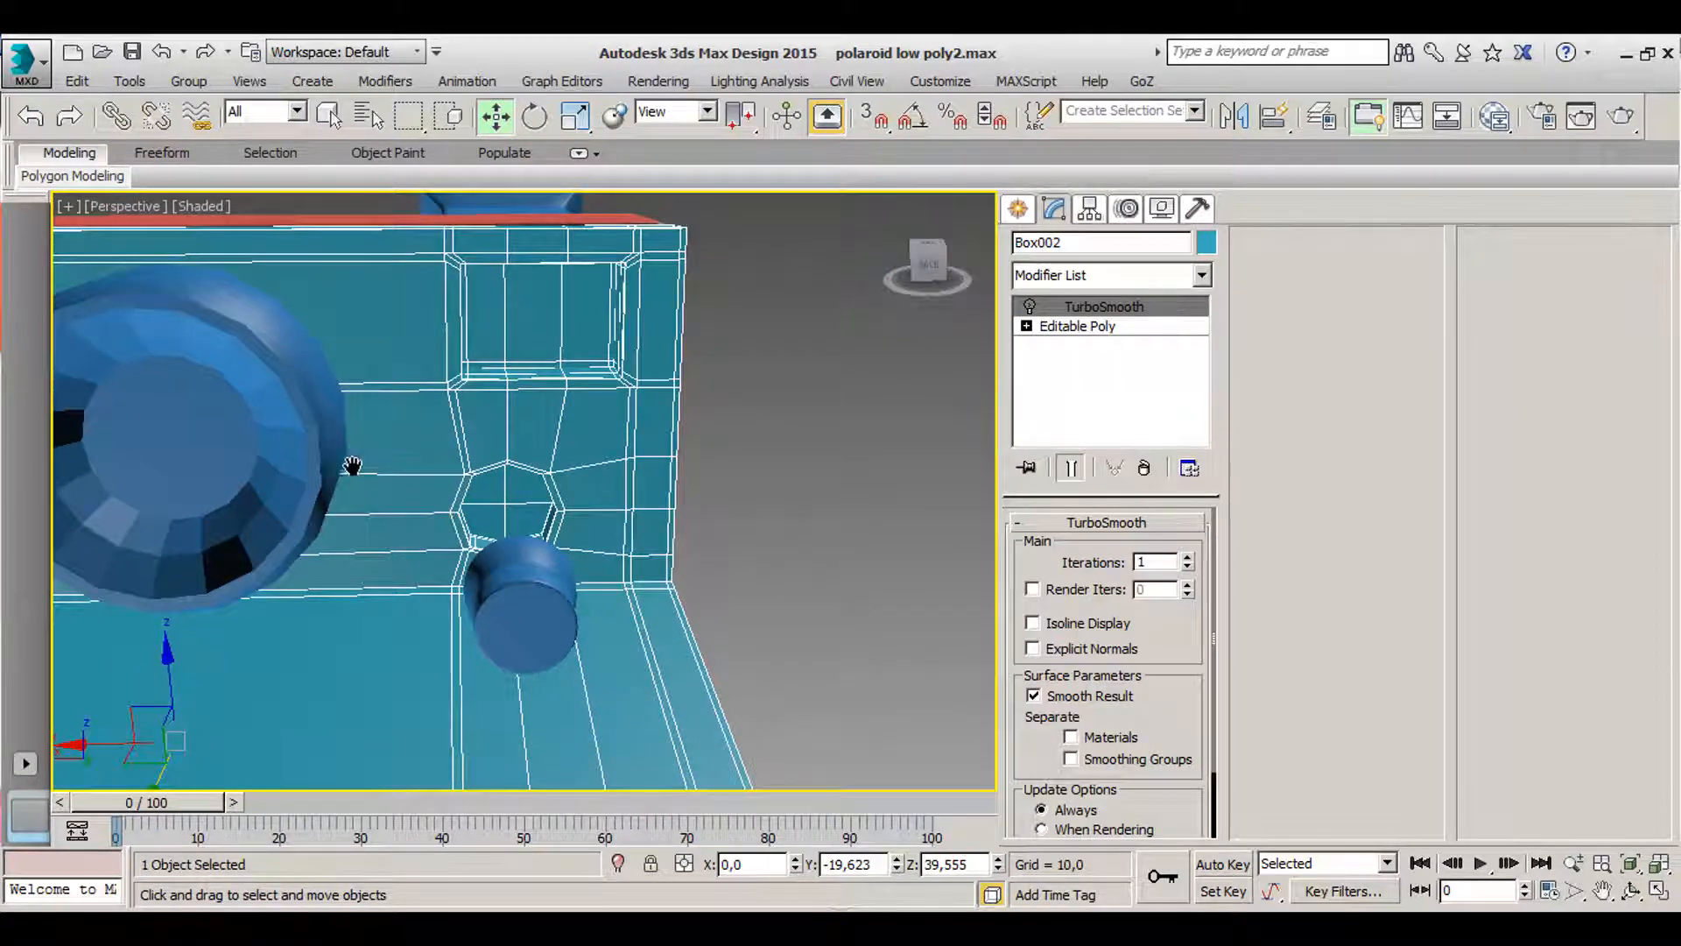
middle_drag(352, 465, 491, 450)
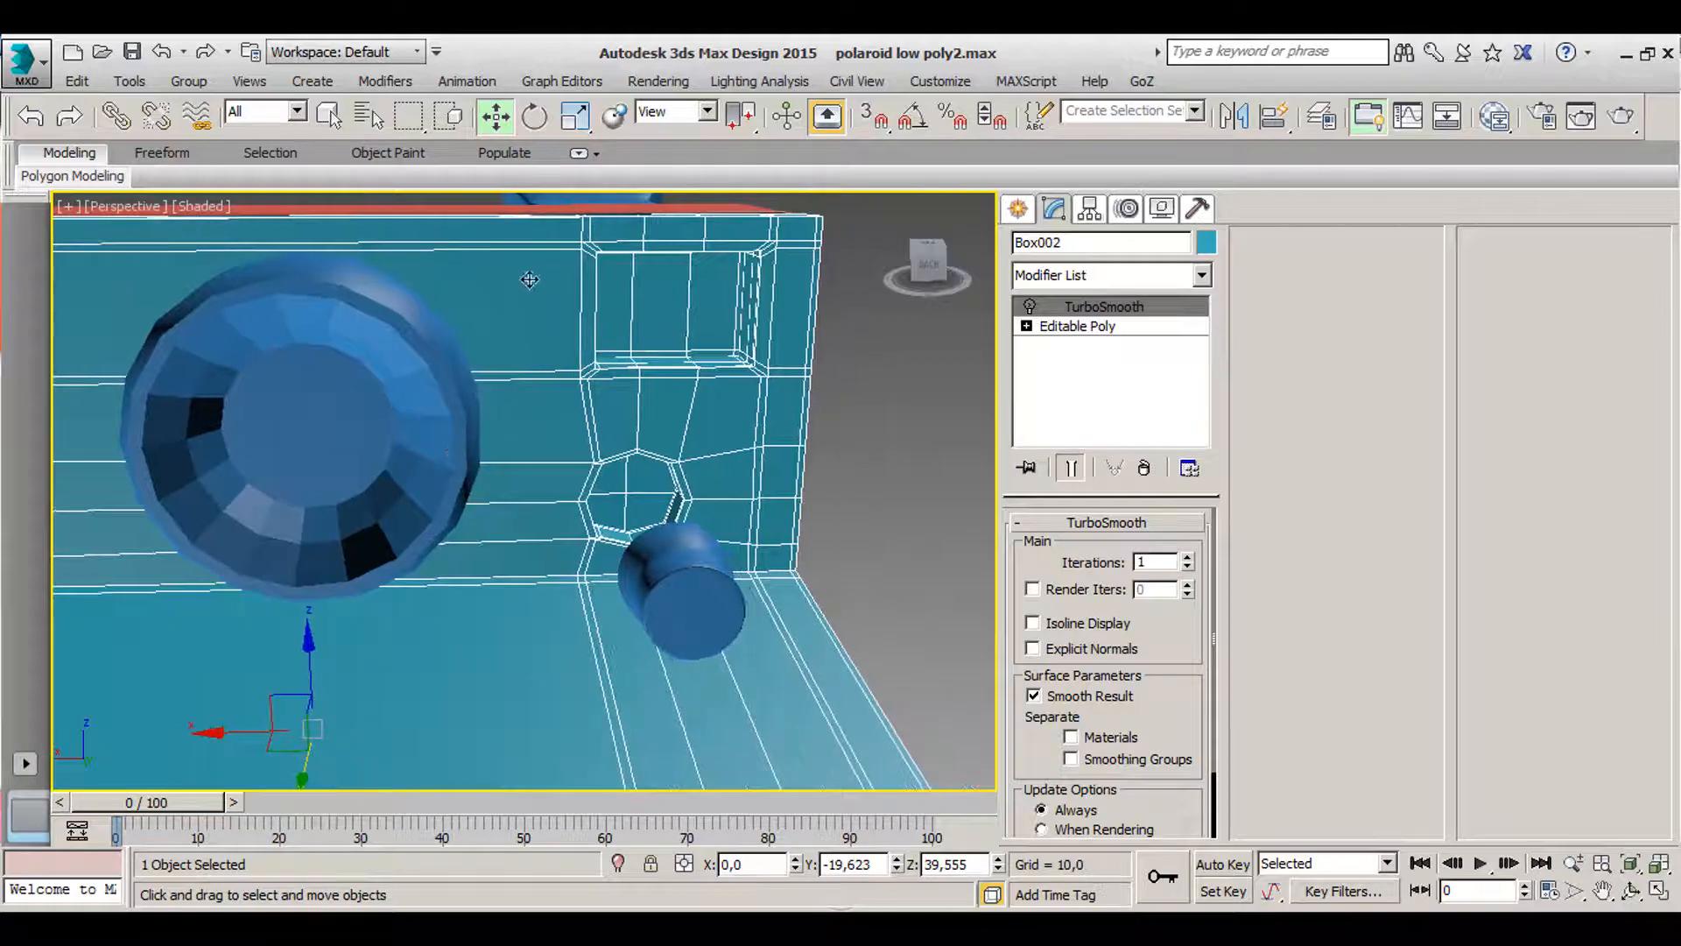
click(1112, 327)
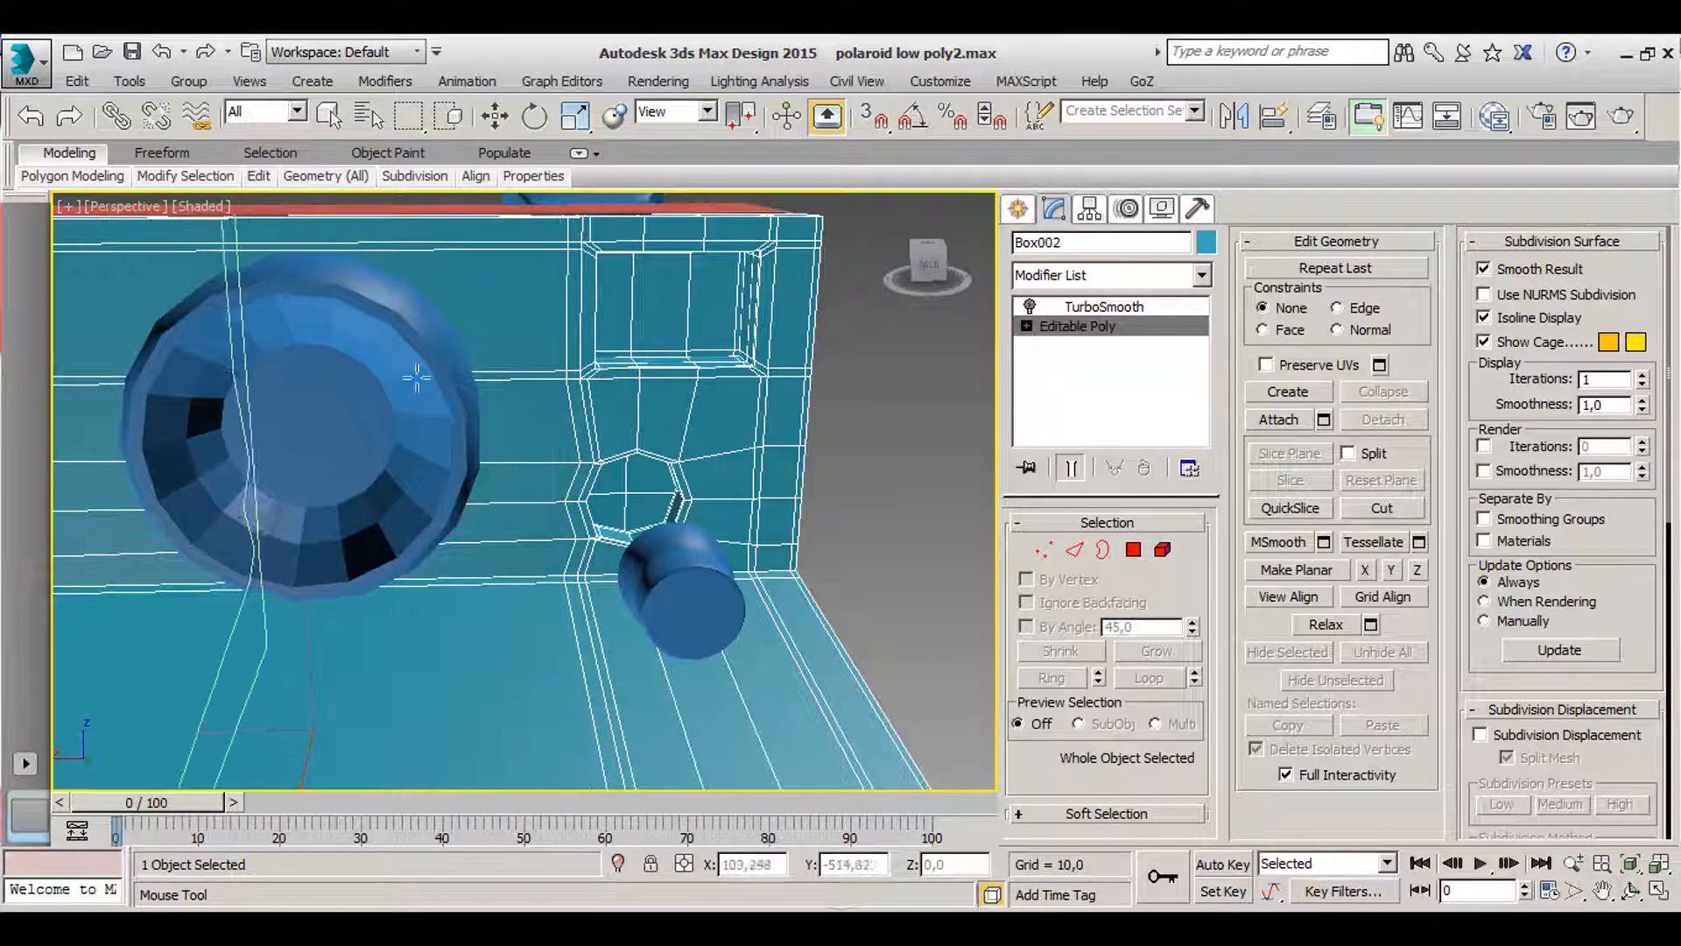
click(450, 379)
click(197, 374)
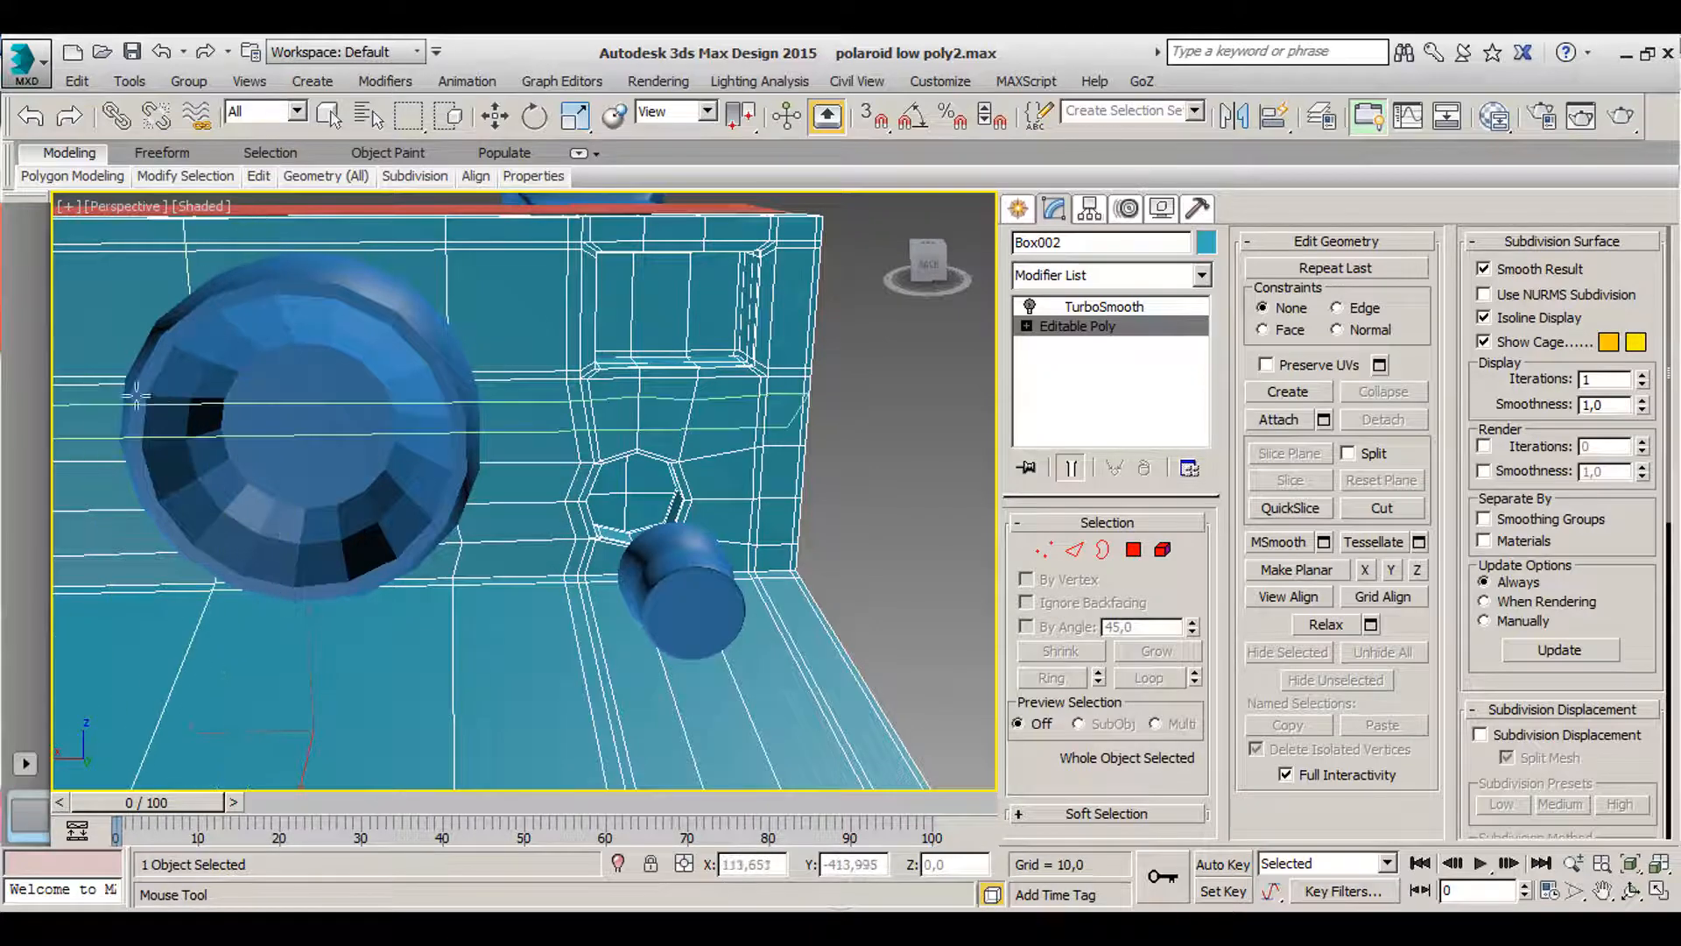
right_click(666, 452)
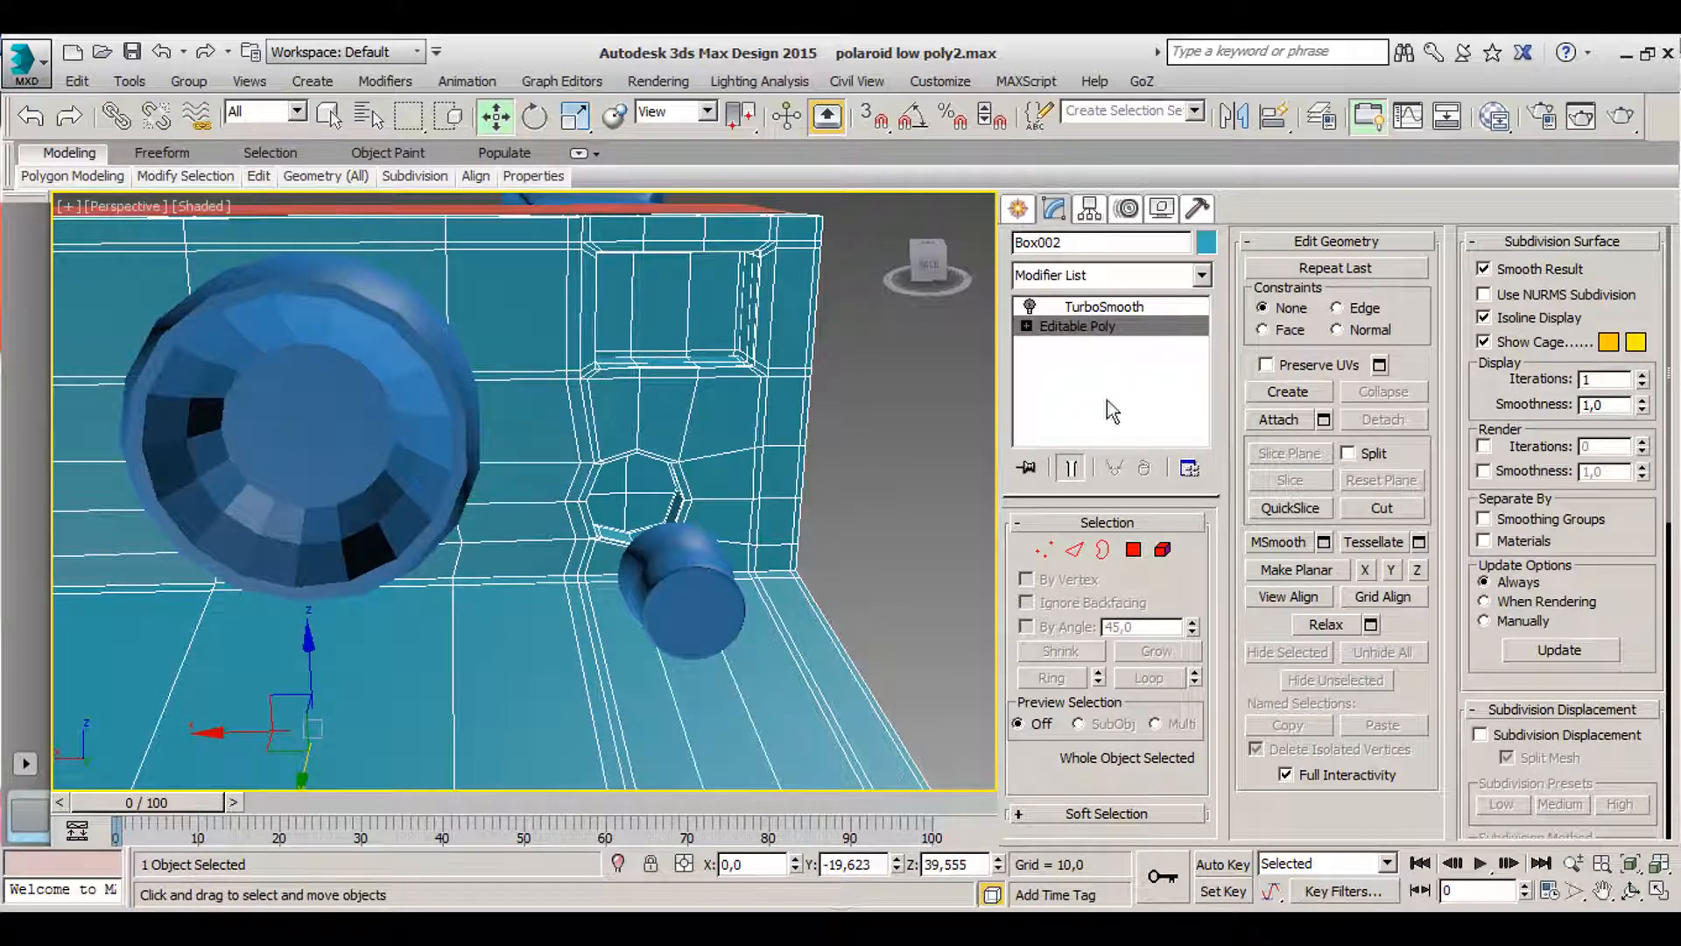
- Switch the teal body's TurboSmooth back on and inspect the smoothed mesh around the round recess
click(1070, 466)
click(858, 421)
scroll(619, 429, up, 10)
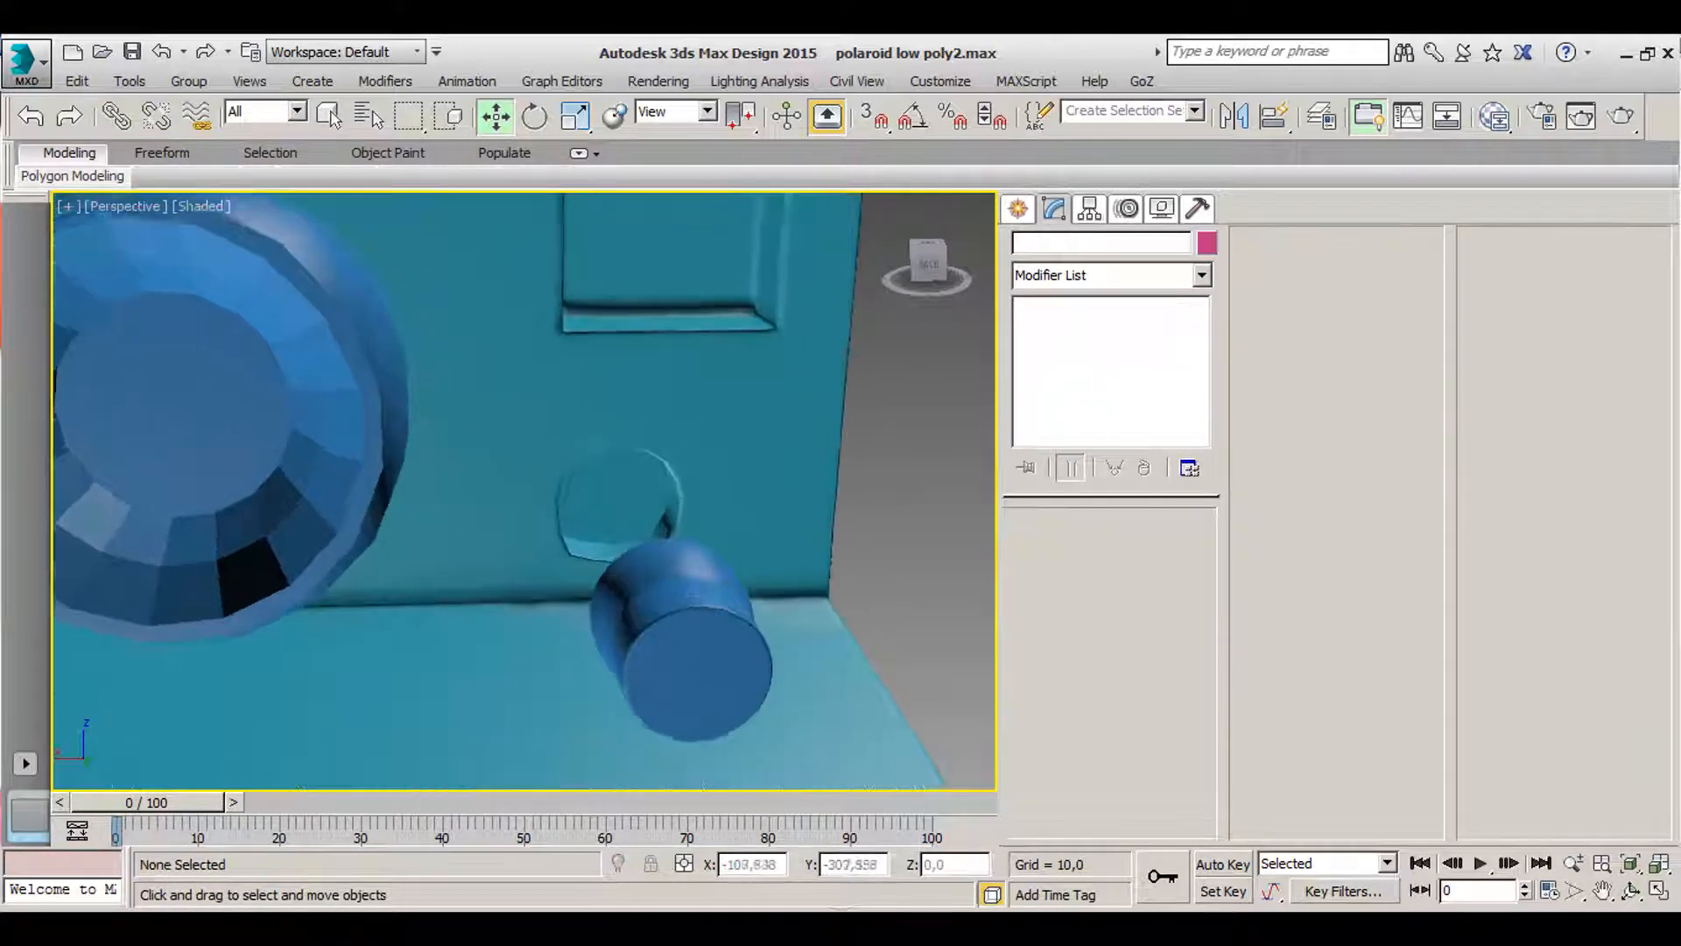
click(567, 434)
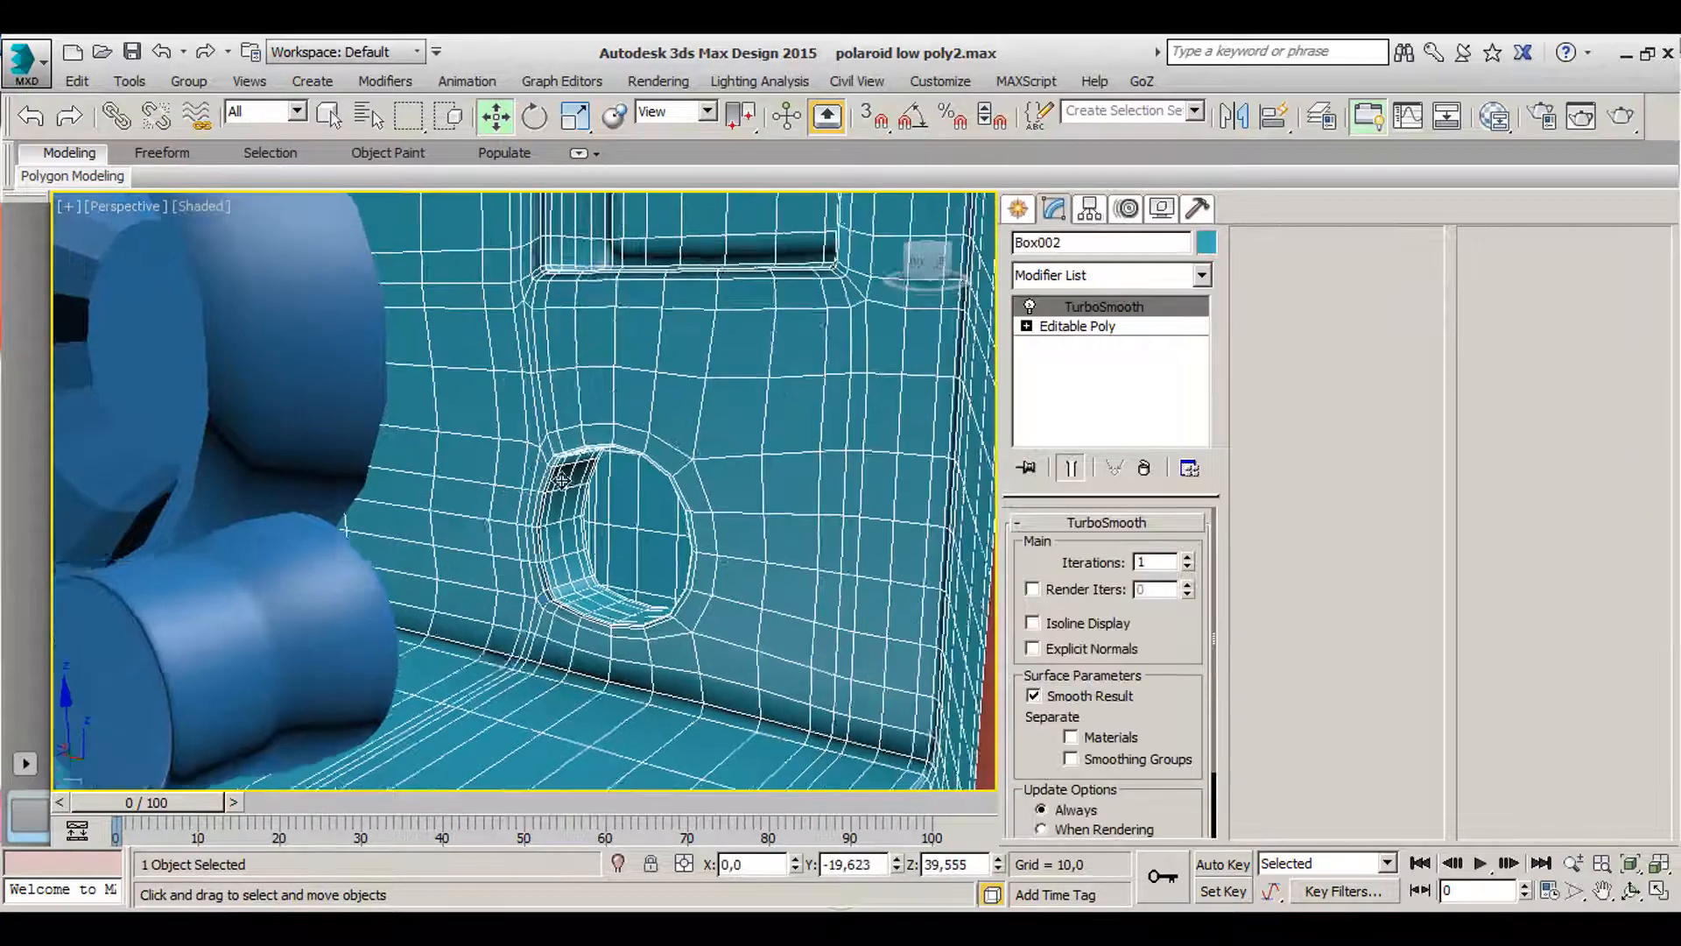
alt+middle_drag(566, 434, 470, 390)
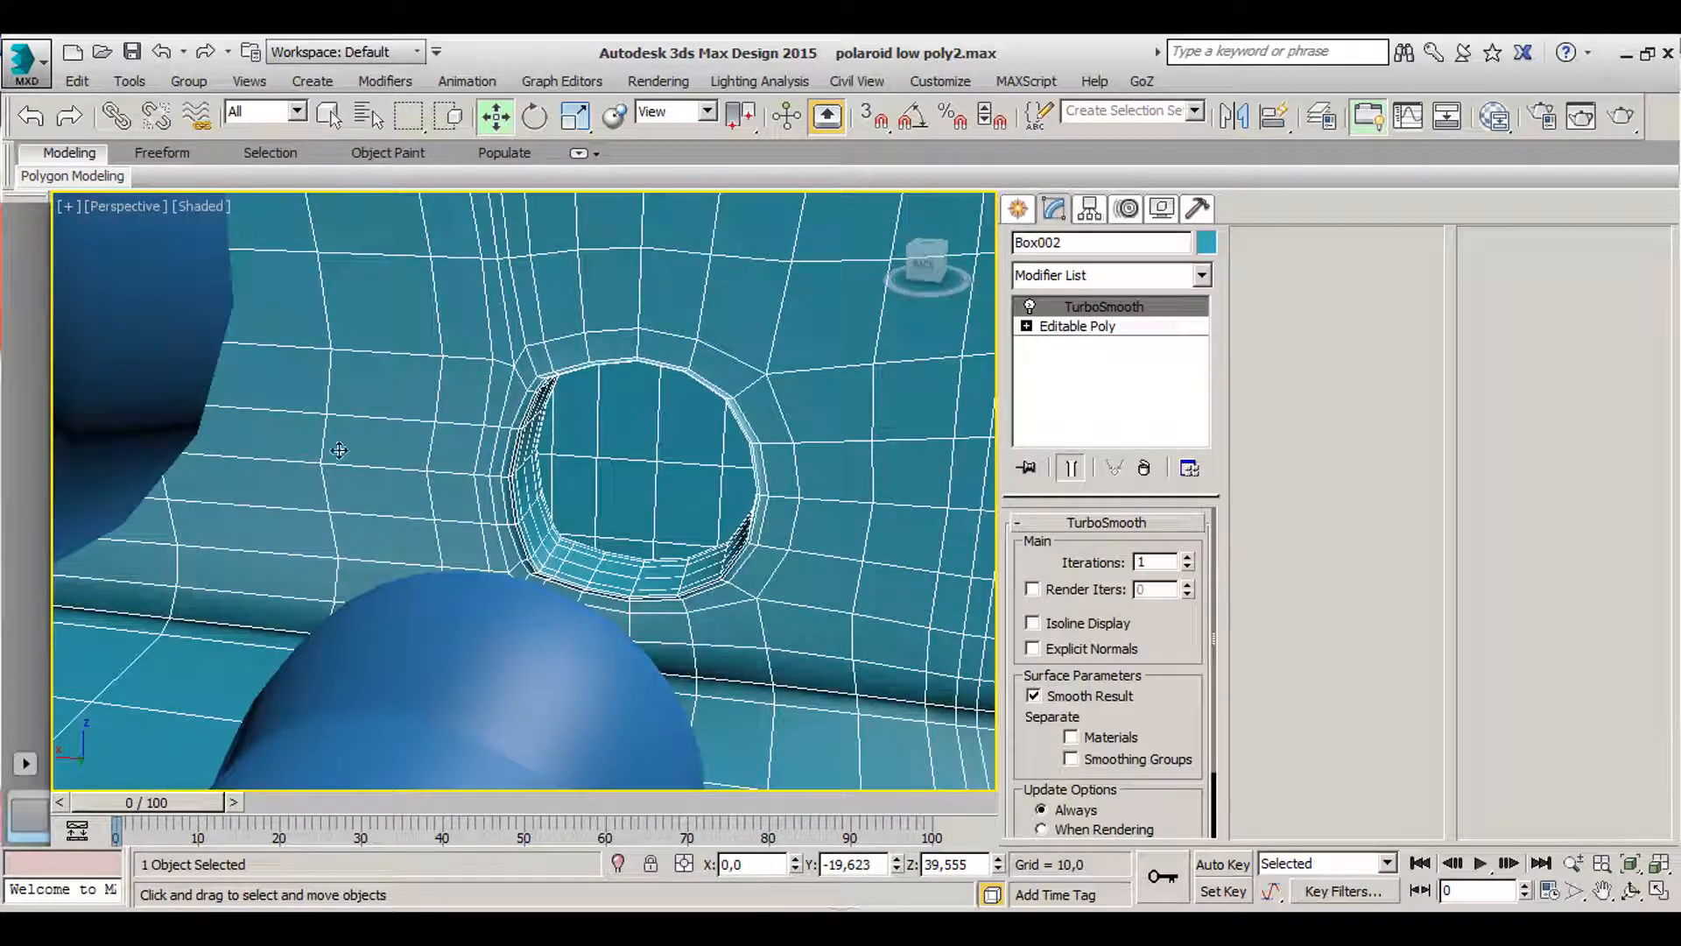
- Show the teal body's vertices with TurboSmooth off and examine the edge flow around the round and rectangular recesses
click(1101, 319)
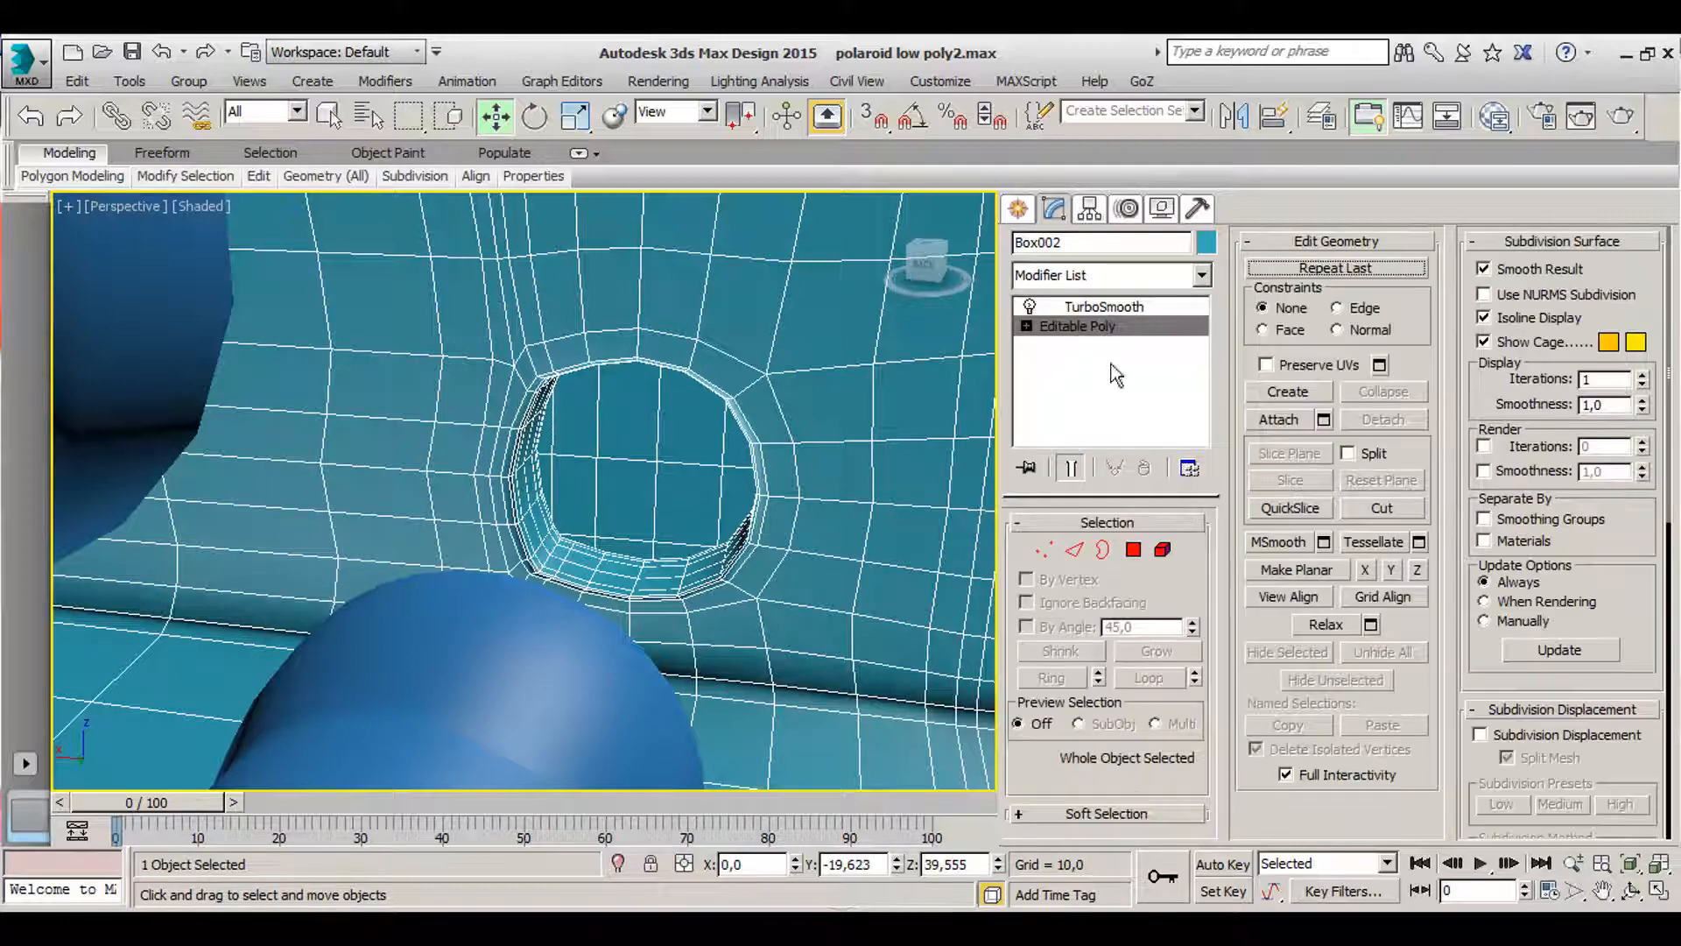
key(1)
click(1030, 306)
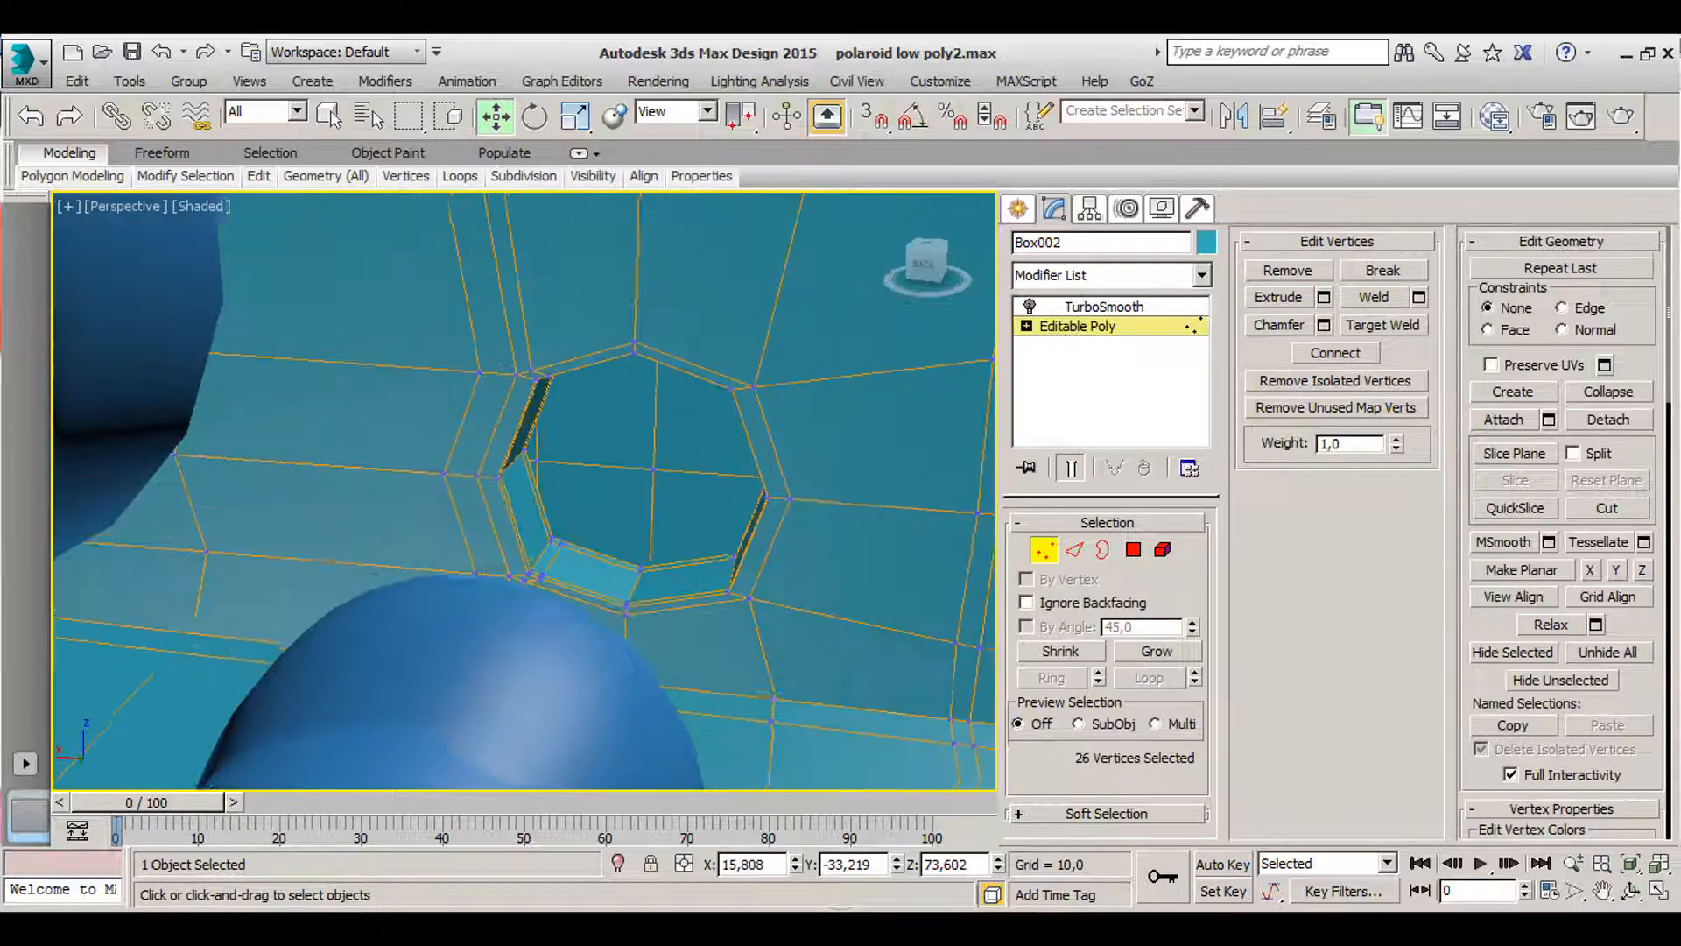
alt+middle_drag(744, 401, 726, 386)
mouse_move(612, 468)
alt+middle_down()
mouse_move(596, 466)
mouse_move(608, 438)
alt+middle_up()
scroll(607, 438, up, 6)
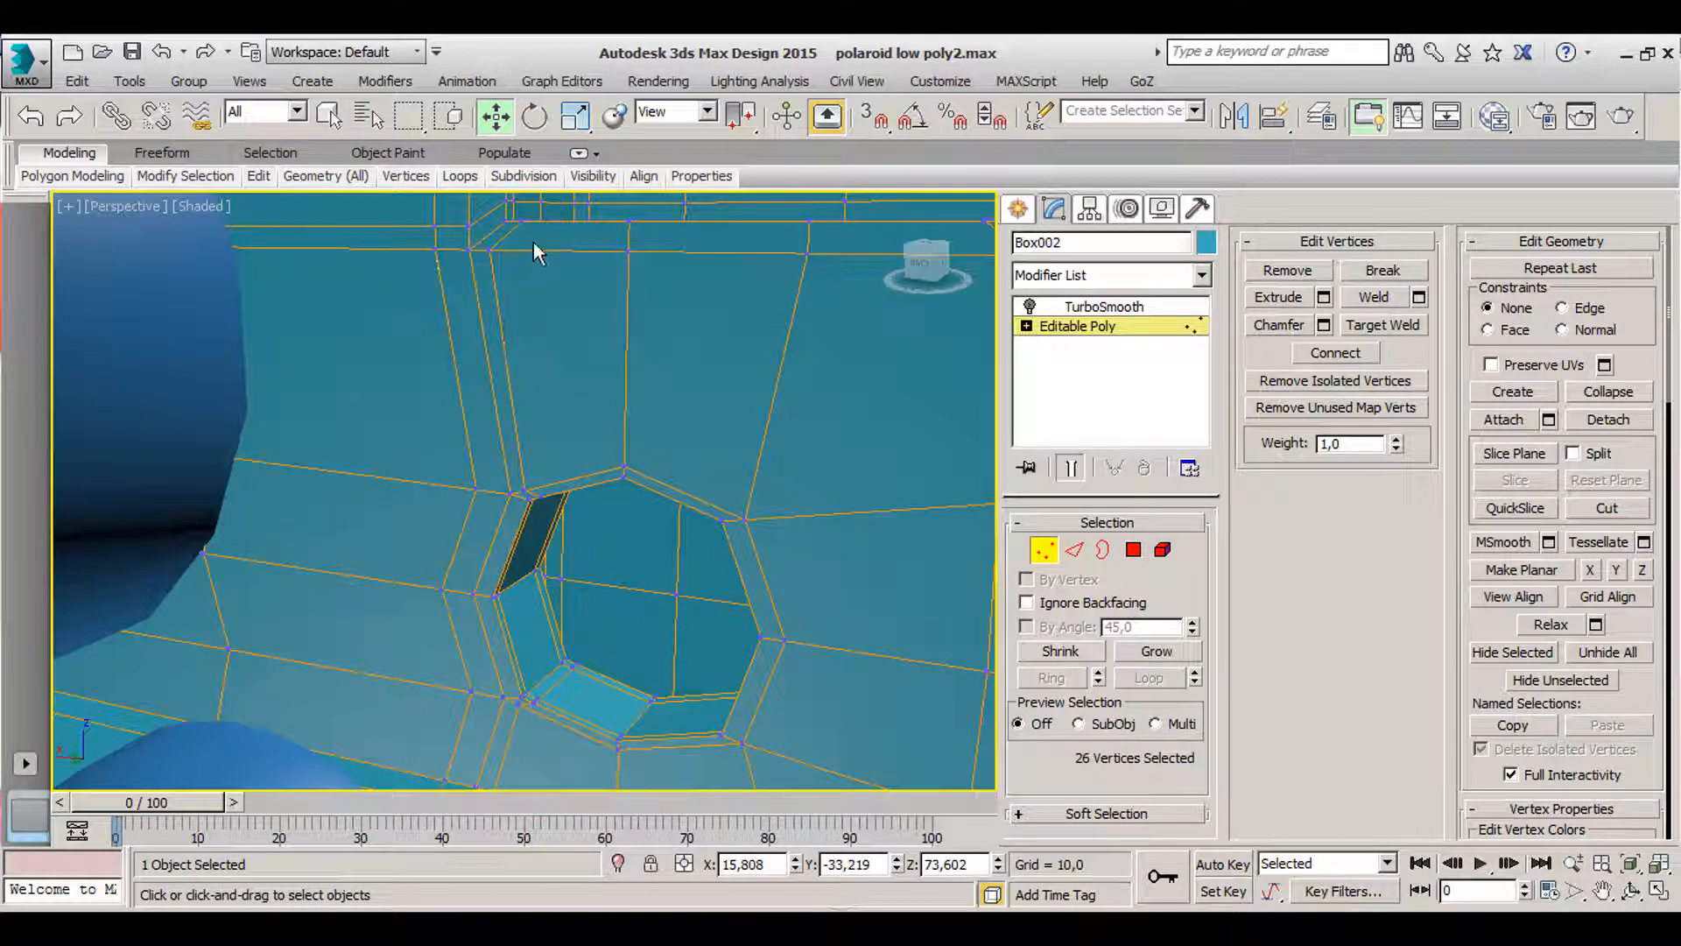
middle_drag(522, 227, 411, 544)
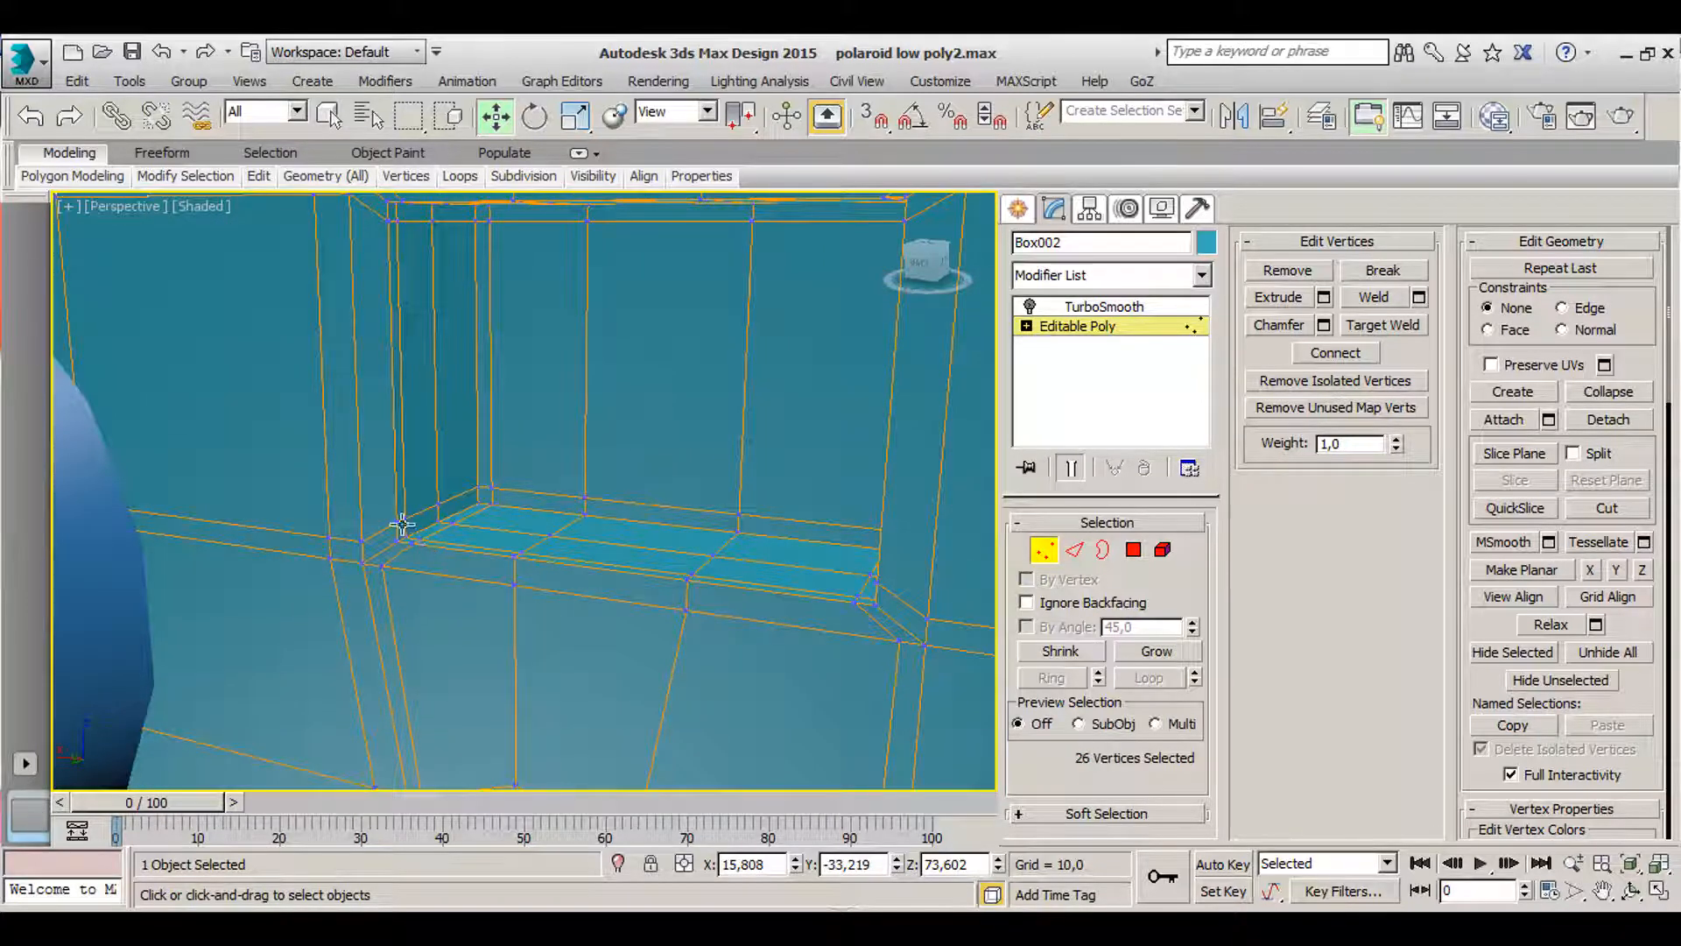
scroll(422, 436, down, 2)
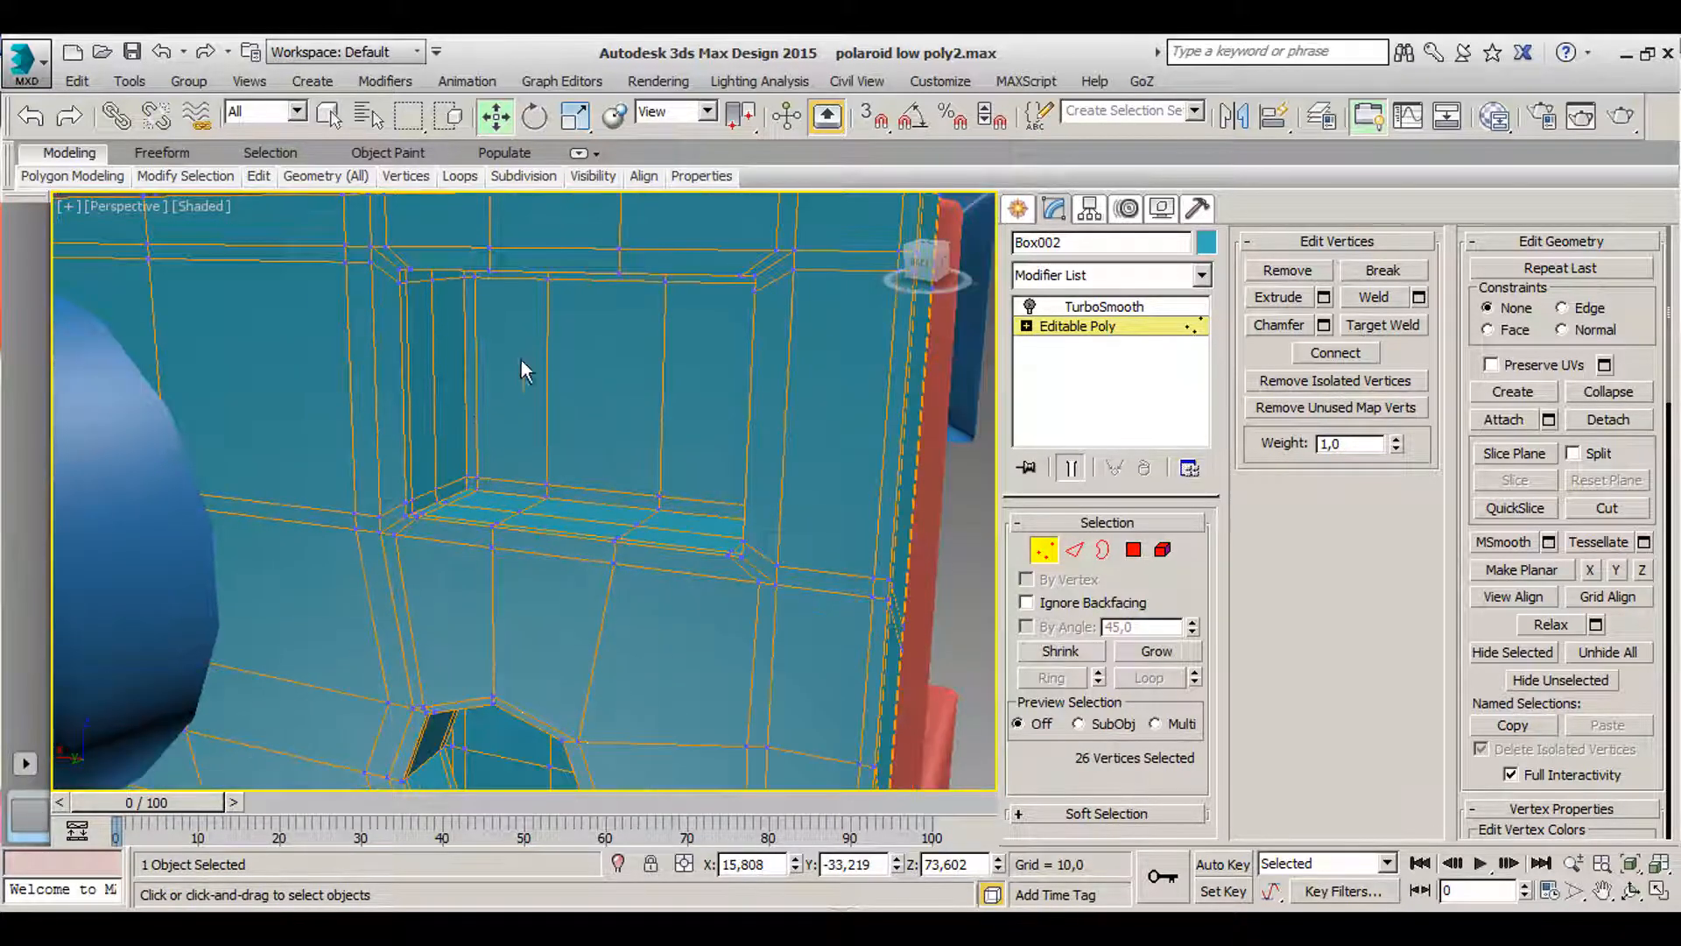
alt+middle_drag(456, 450, 476, 445)
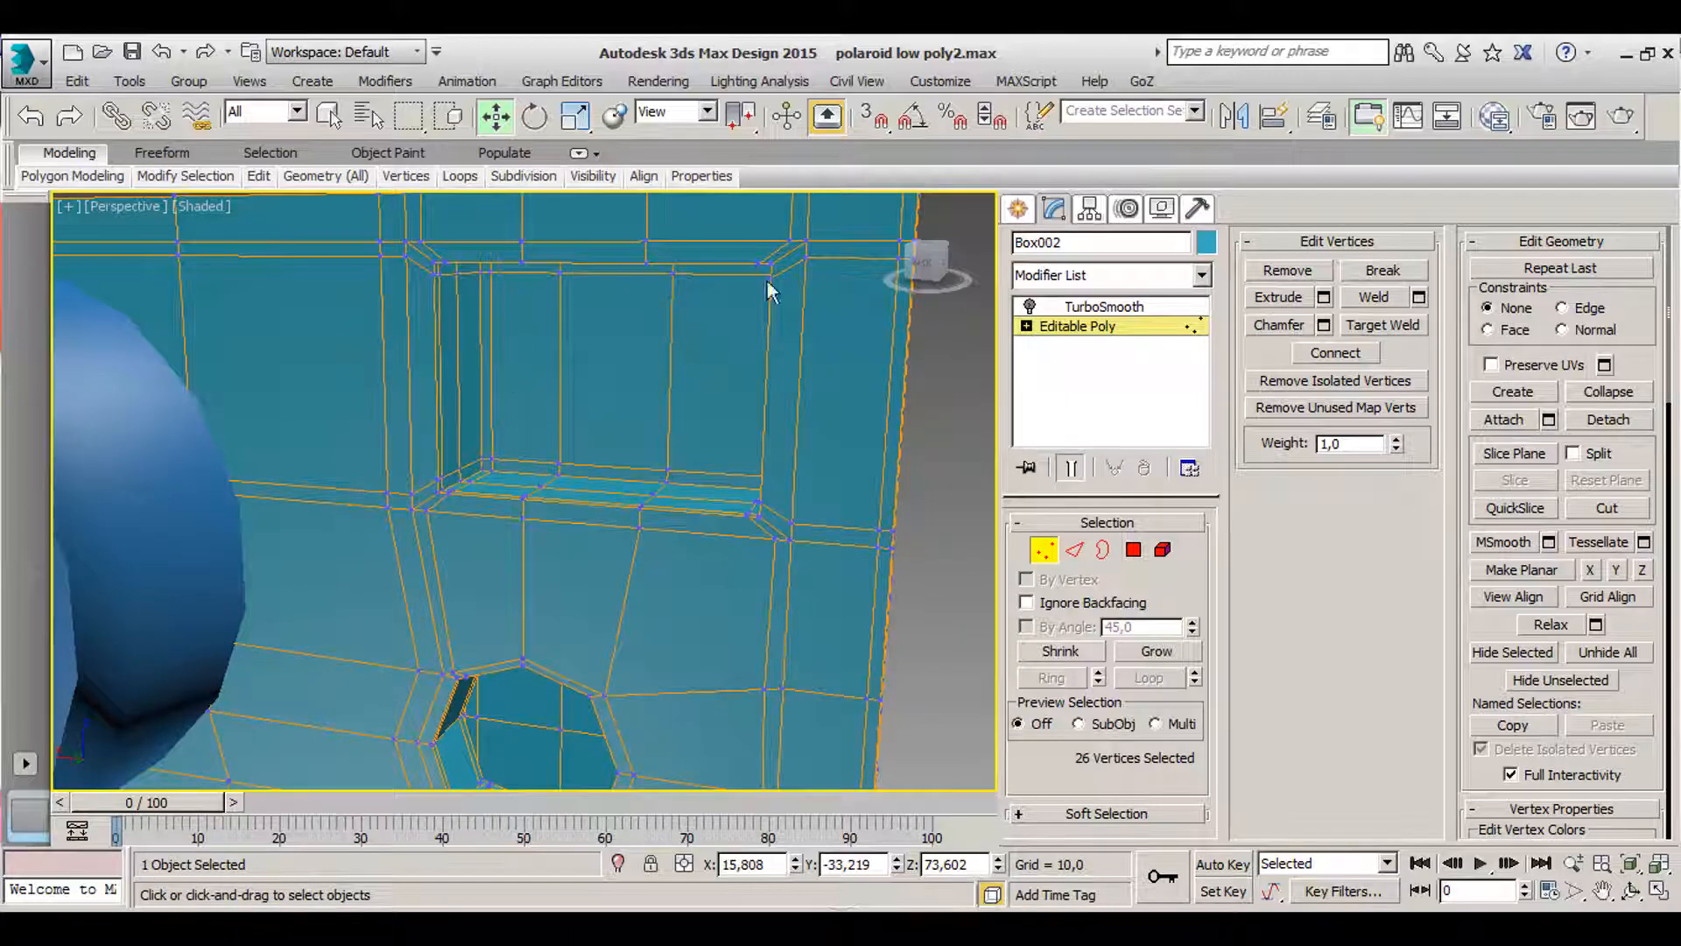
alt+middle_drag(429, 569, 402, 450)
scroll(482, 569, up, 3)
scroll(410, 546, down, 1)
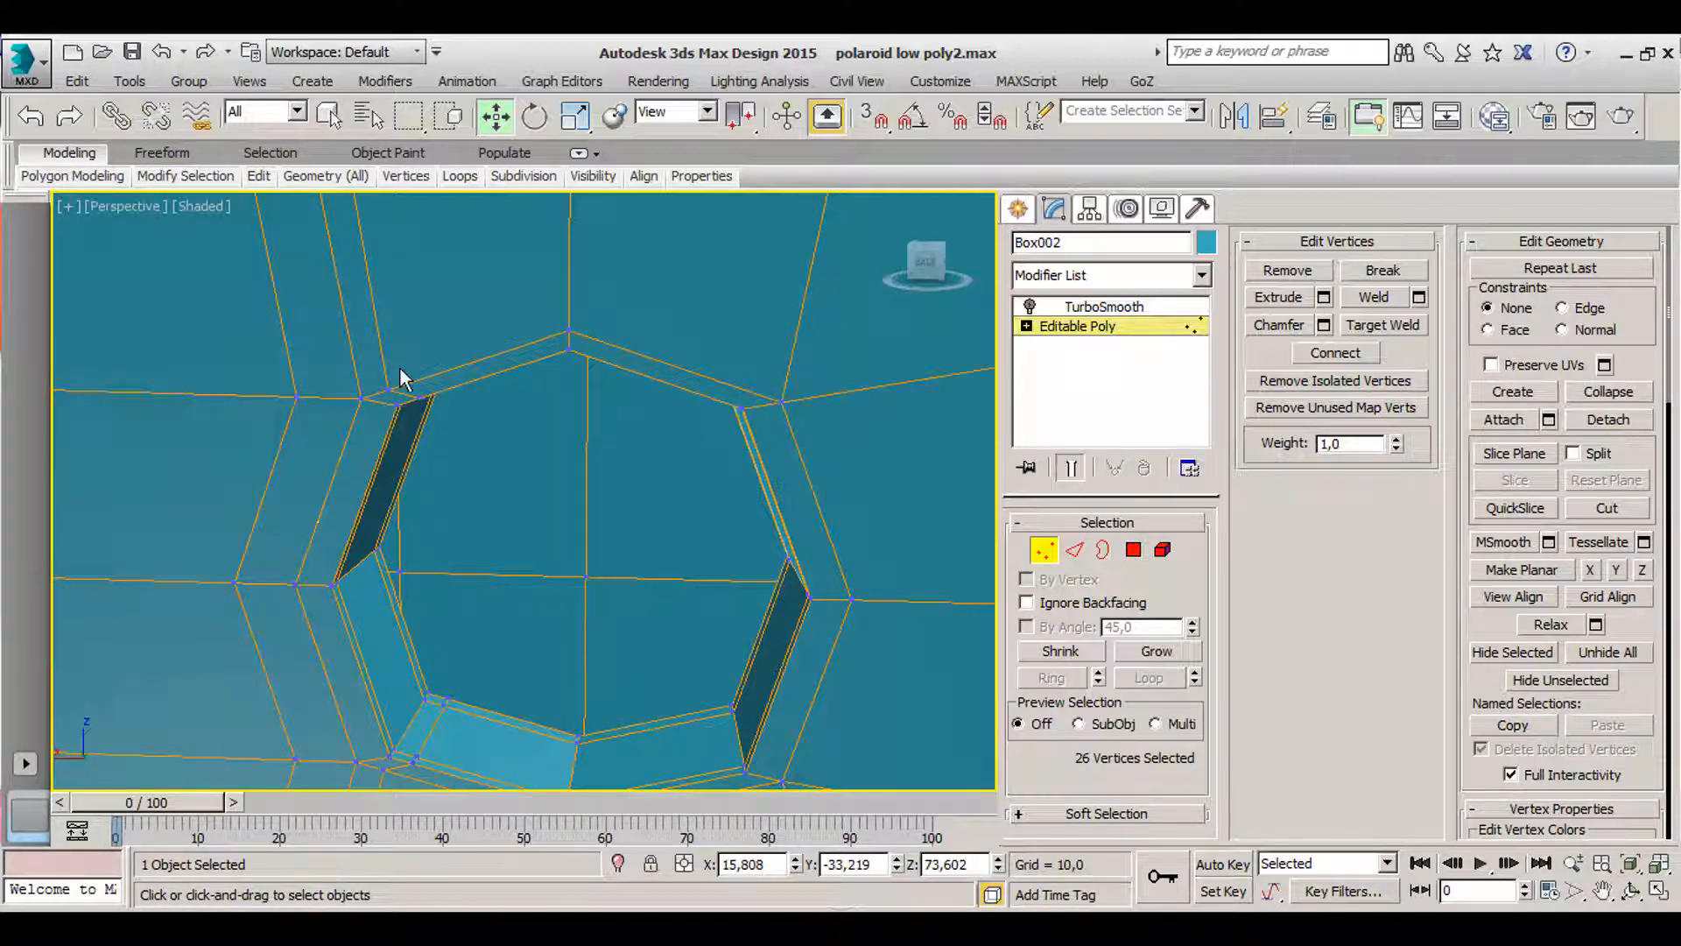
- Switch the teal body's TurboSmooth back on and leave vertex editing
click(1029, 306)
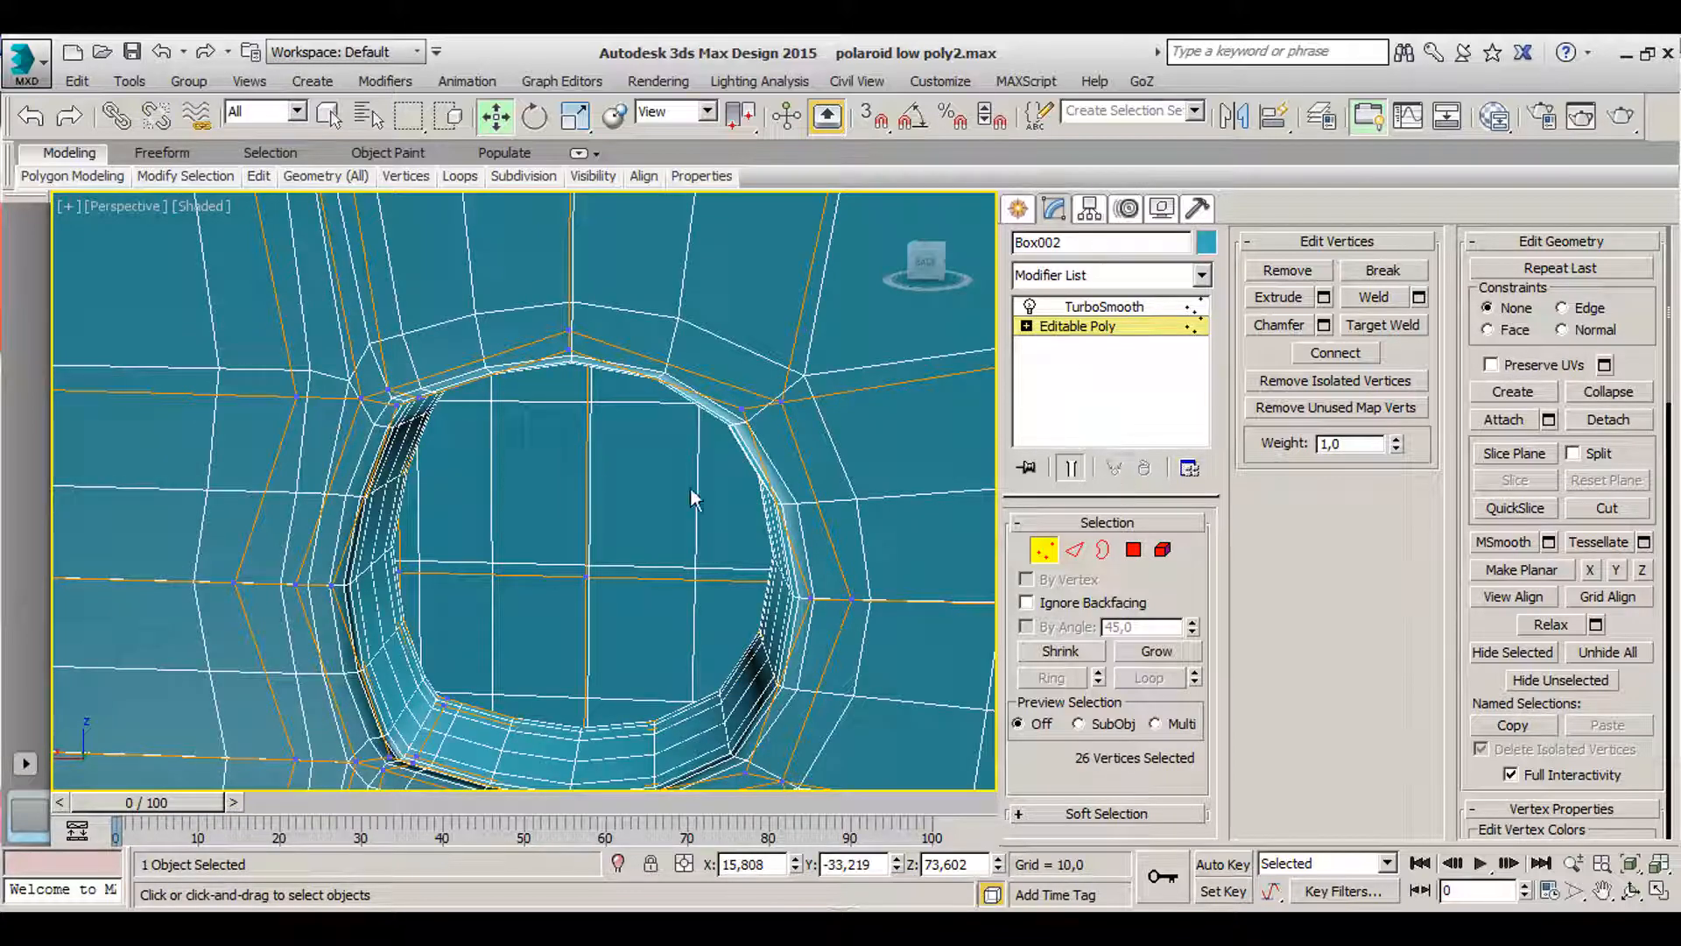
scroll(708, 420, down, 5)
click(732, 527)
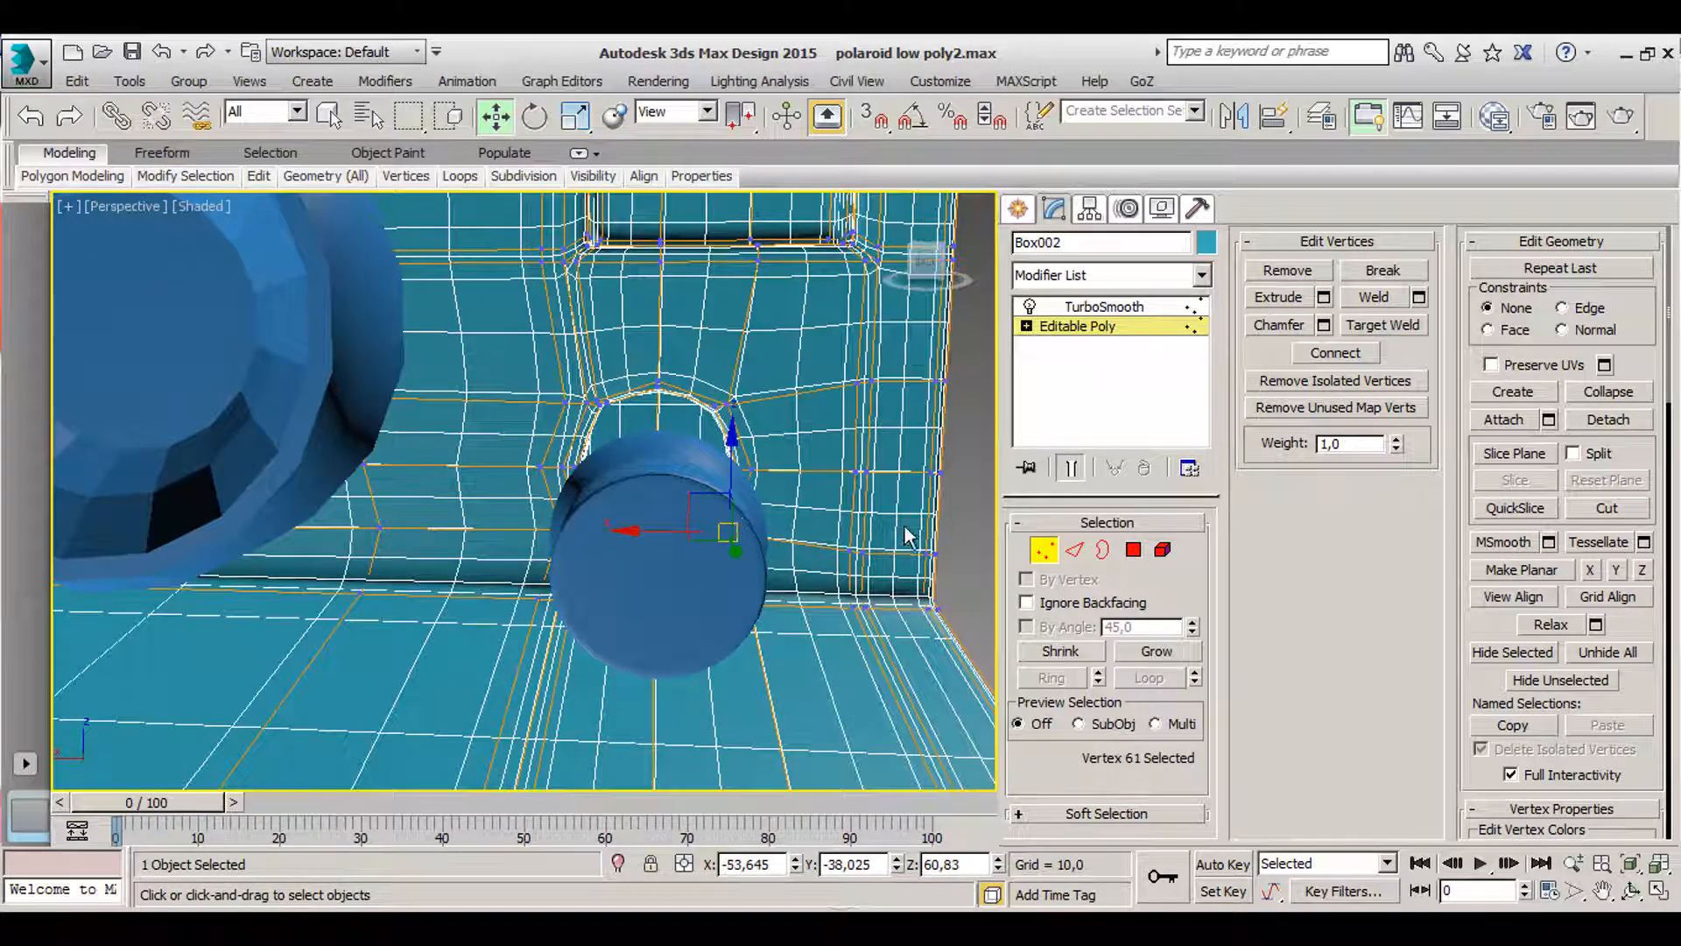
click(1044, 552)
- Move the small cylinder along Y to about 38.4, away from the body, and inspect the exposed round recess
click(674, 552)
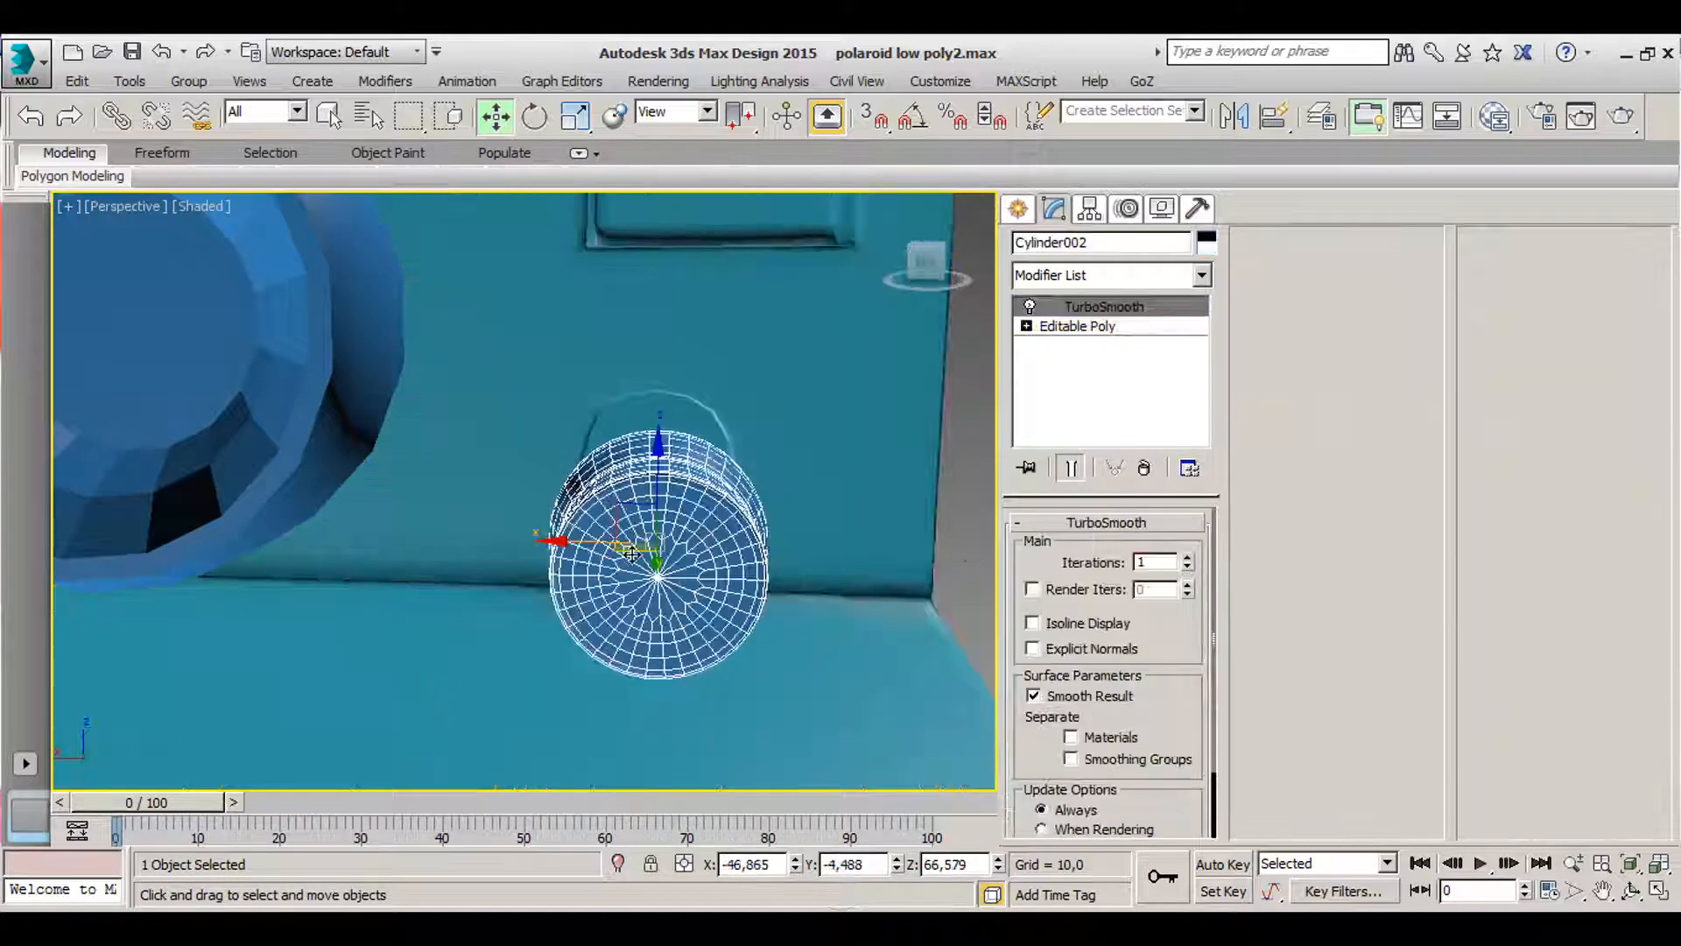
alt+middle_drag(628, 568, 515, 596)
drag(567, 573, 54, 744)
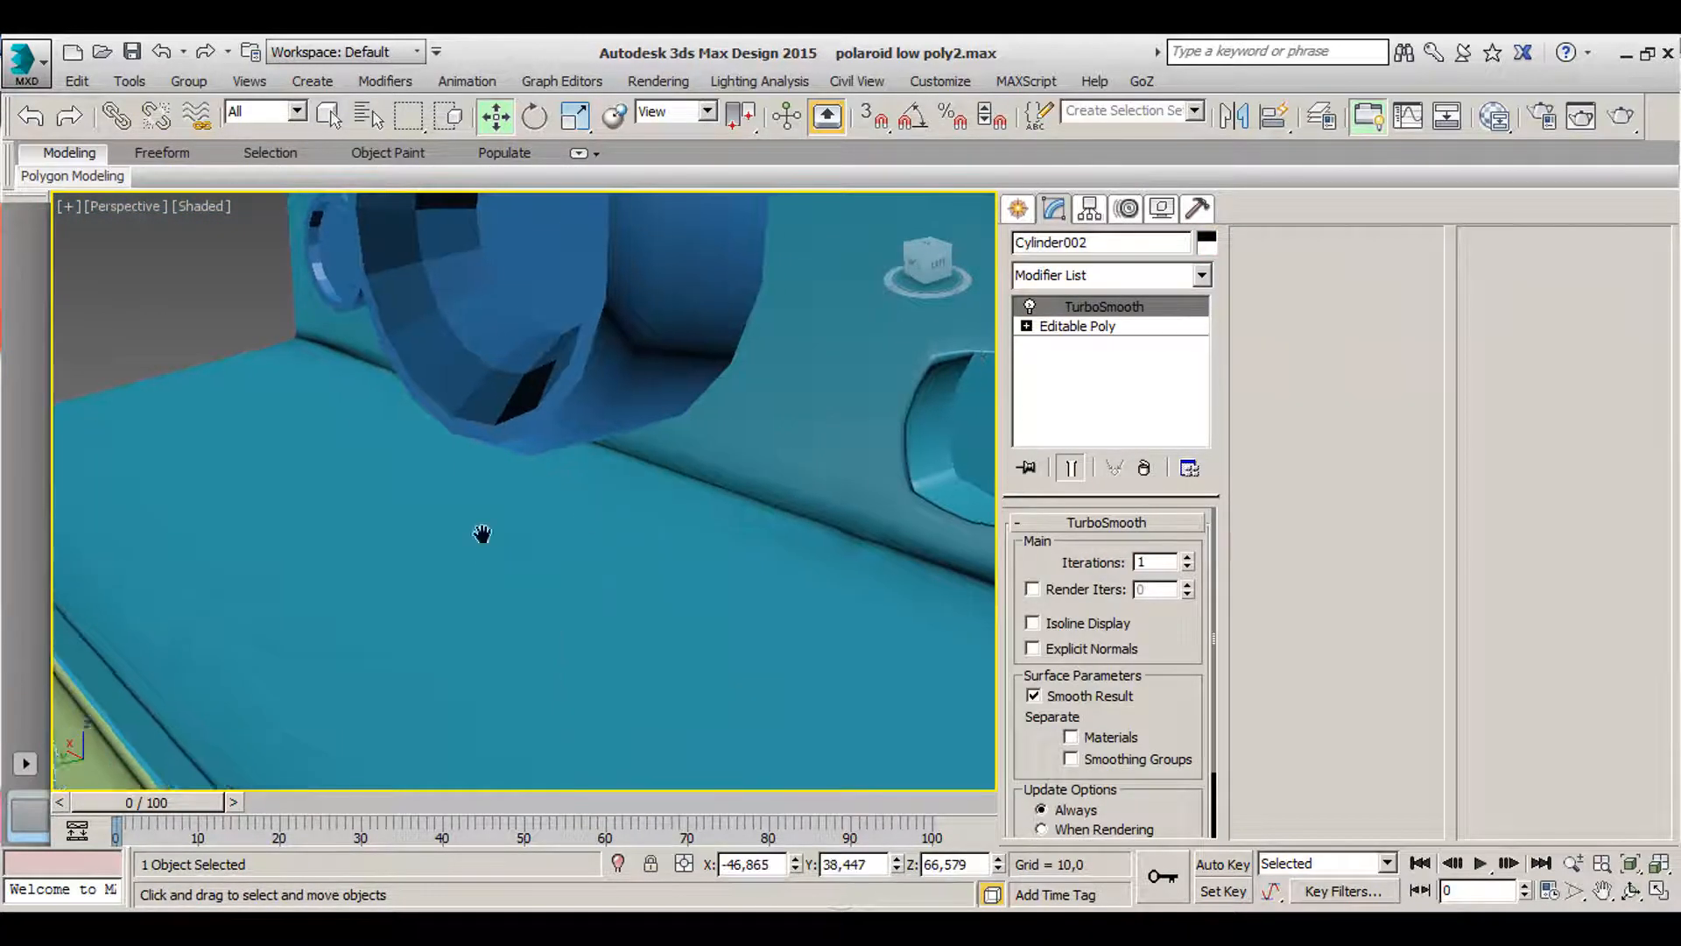
alt+middle_drag(481, 533, 1026, 494)
scroll(758, 566, up, 6)
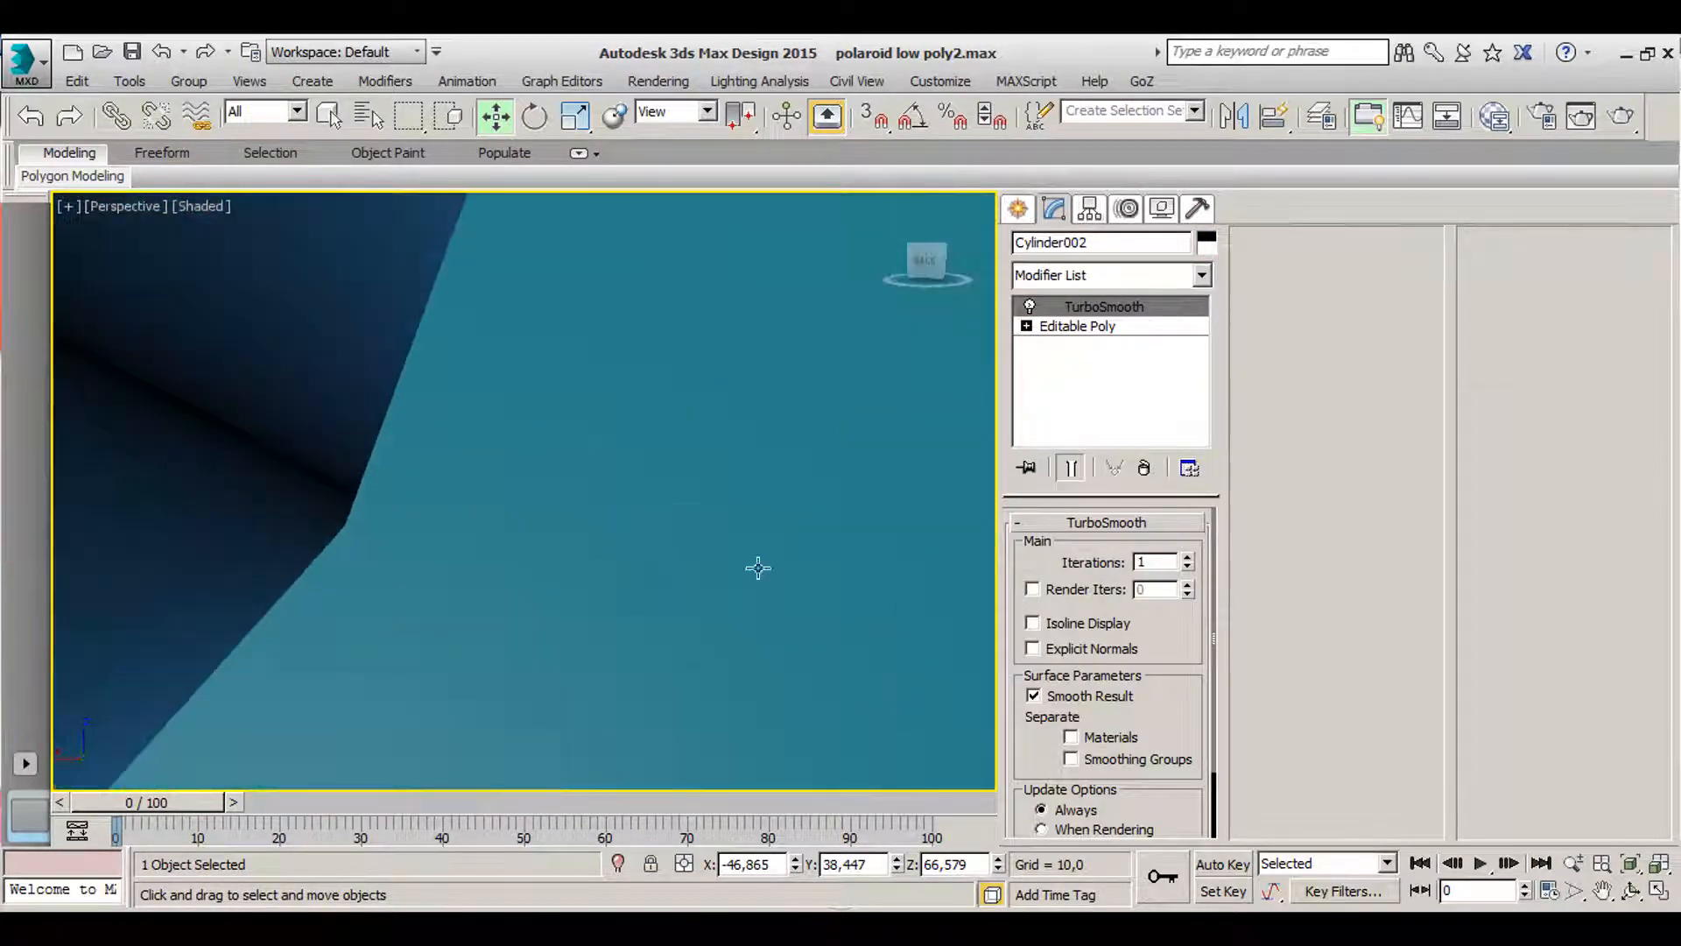
middle_drag(758, 566, 0, 422)
scroll(665, 451, down, 3)
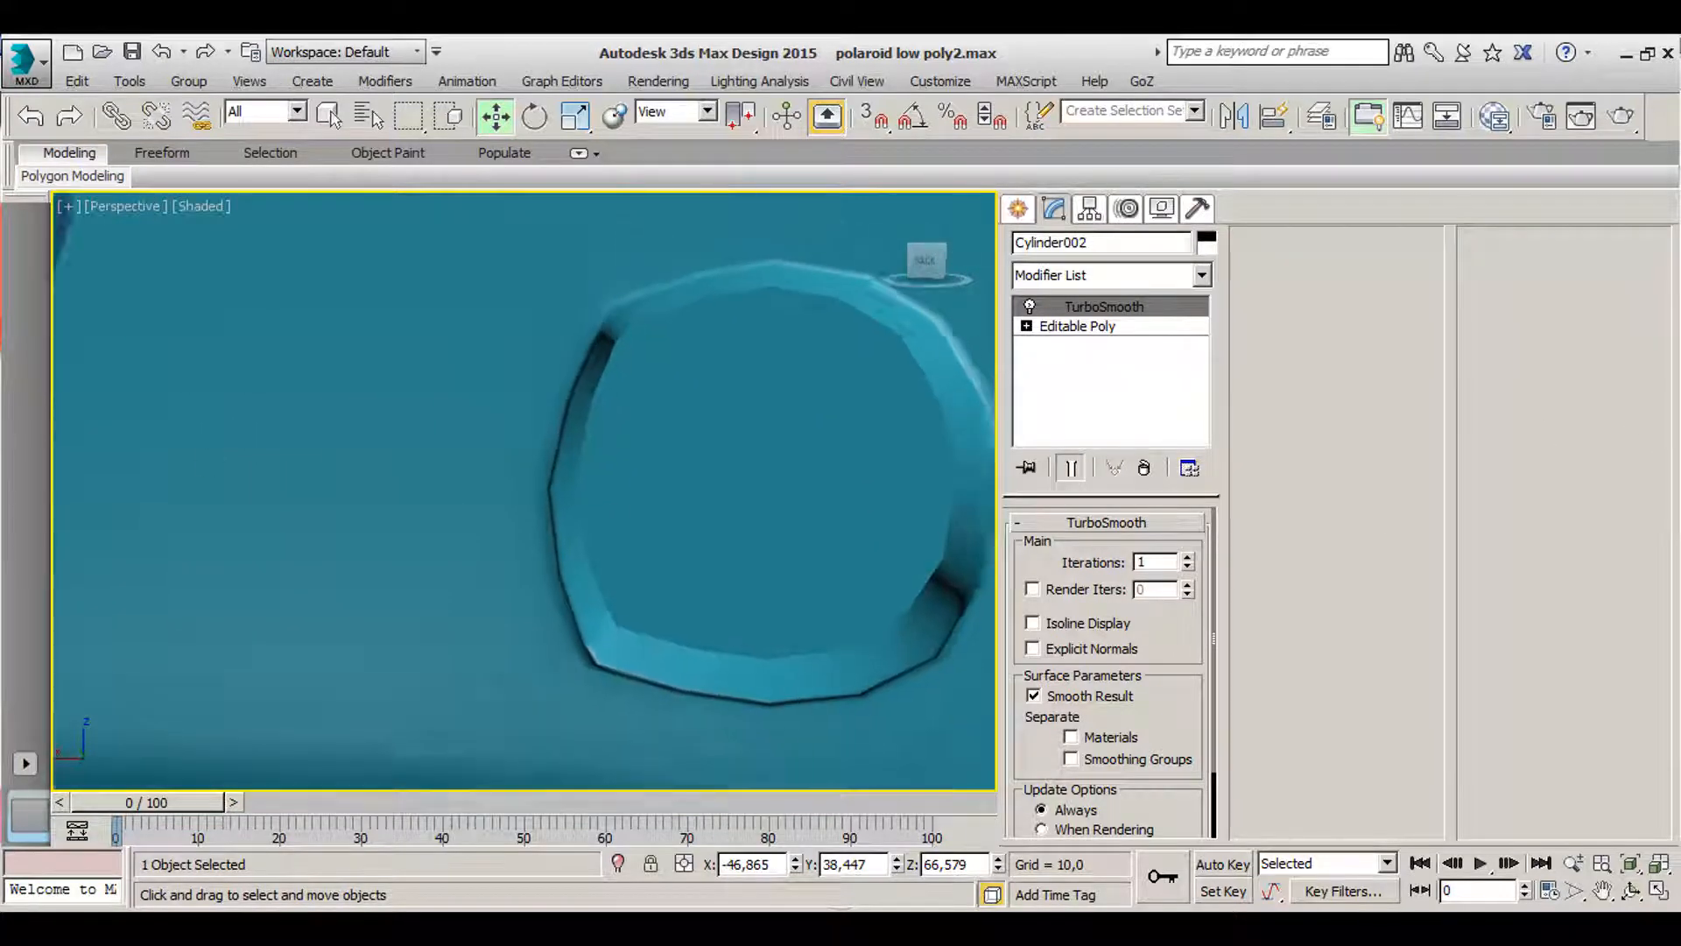
- Show the teal body's vertices with its TurboSmooth off and examine the edge flow around the round recess
middle_drag(839, 528, 942, 491)
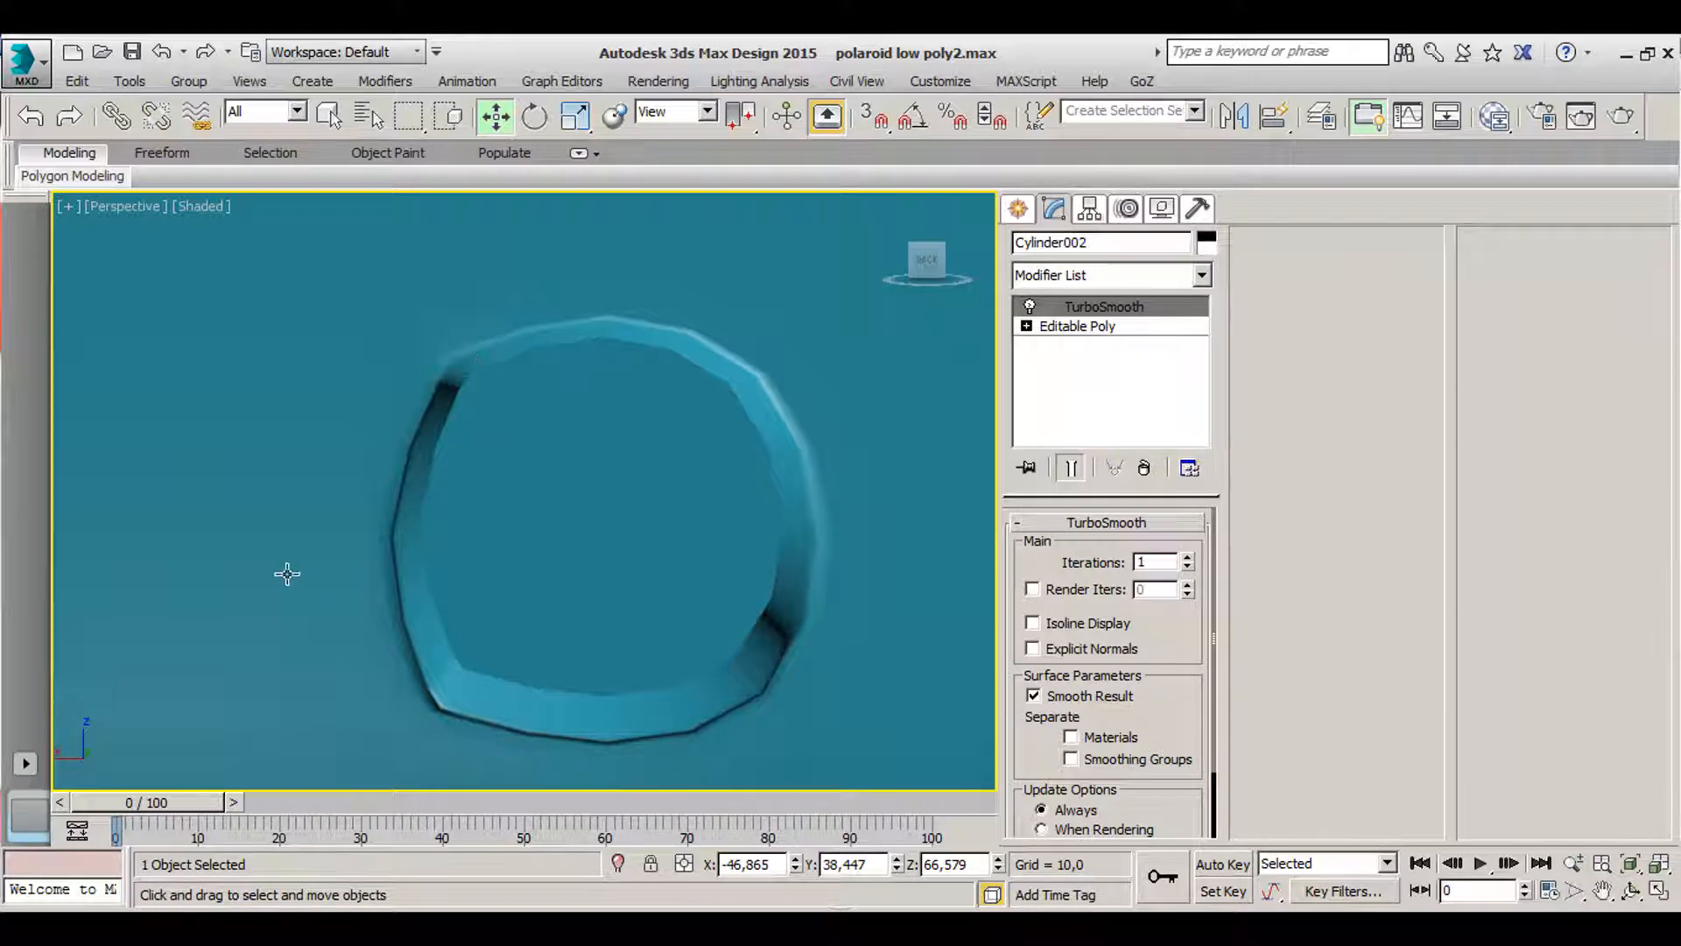
click(791, 433)
click(1030, 307)
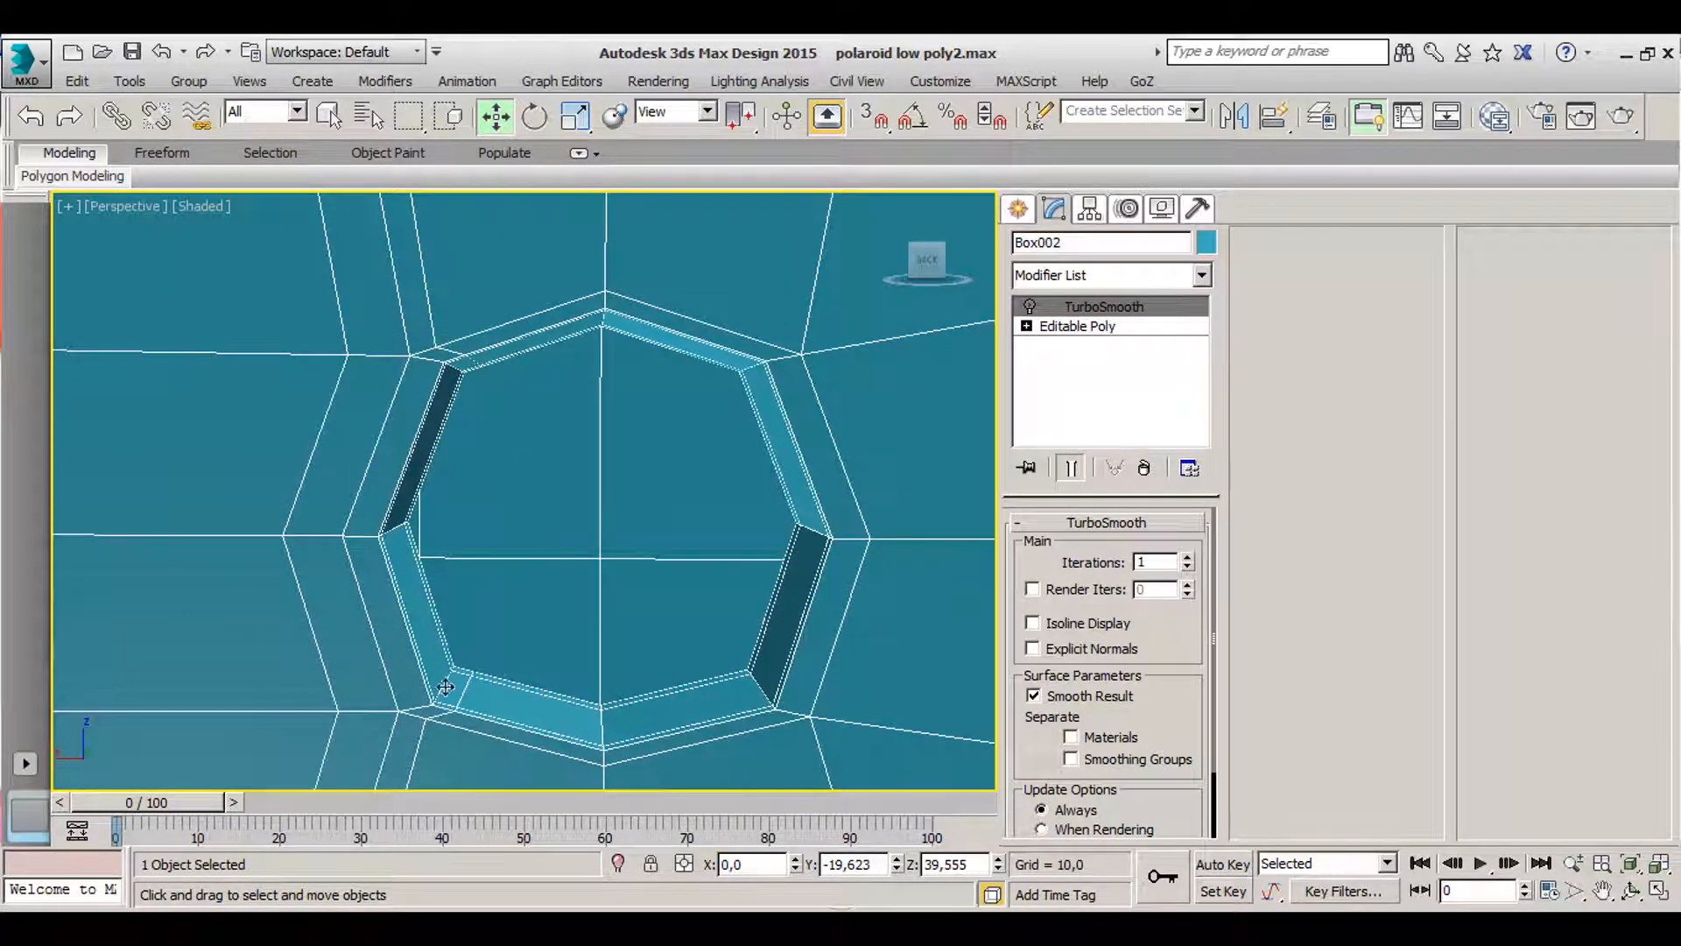
click(1076, 326)
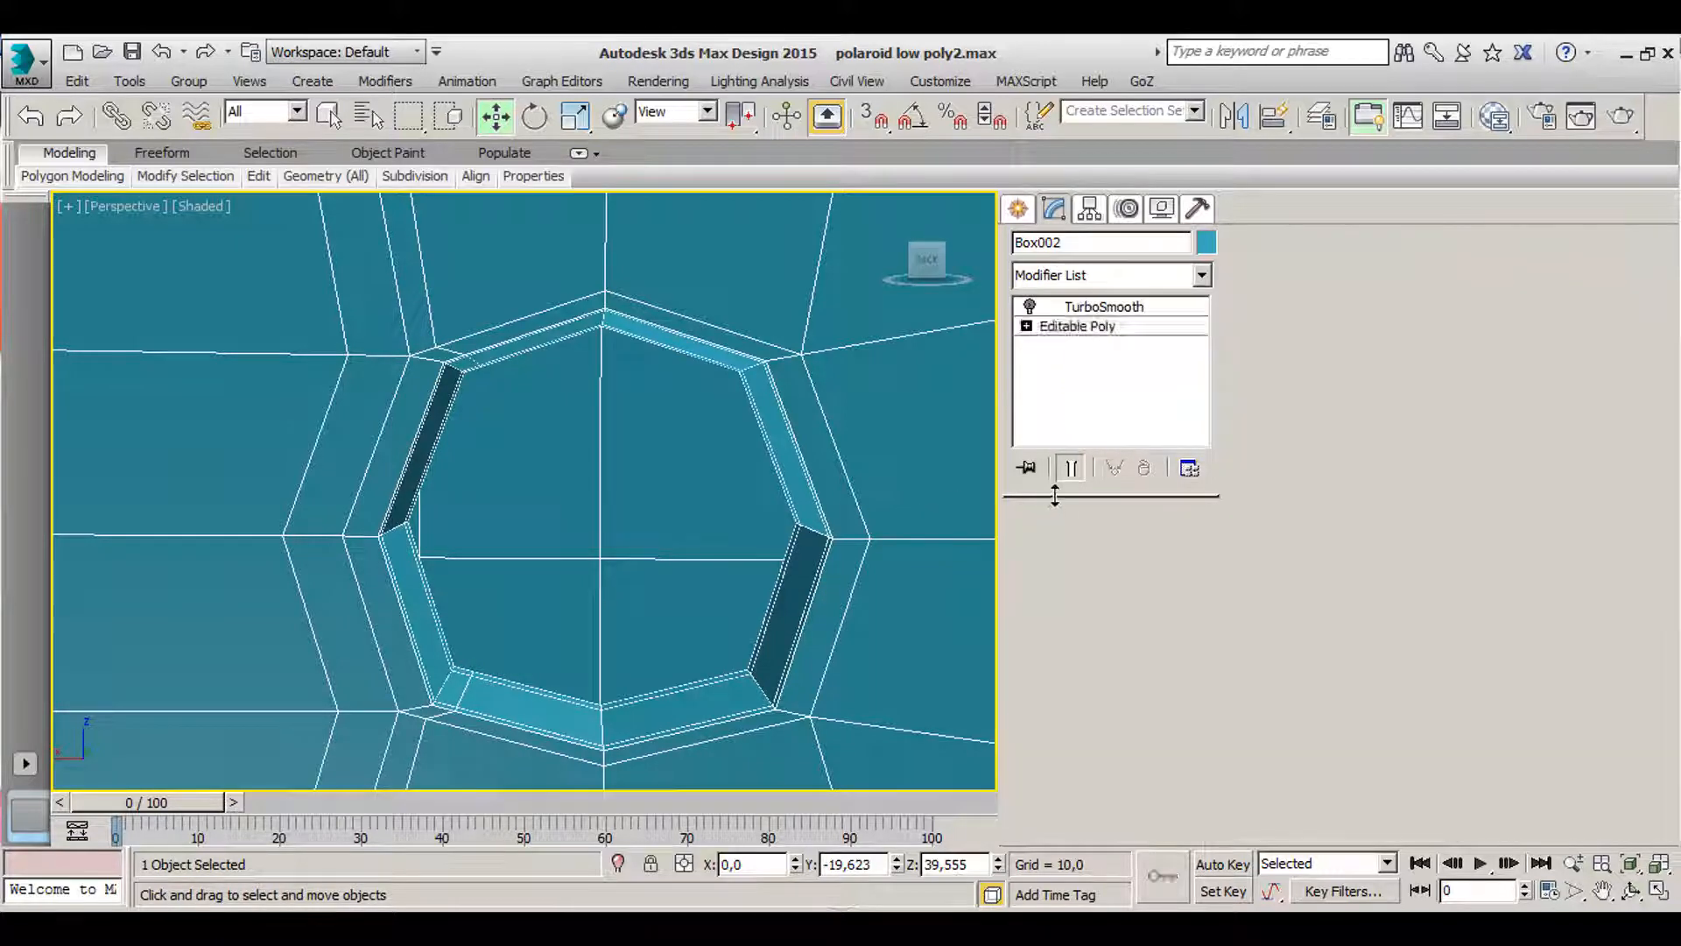
click(1044, 549)
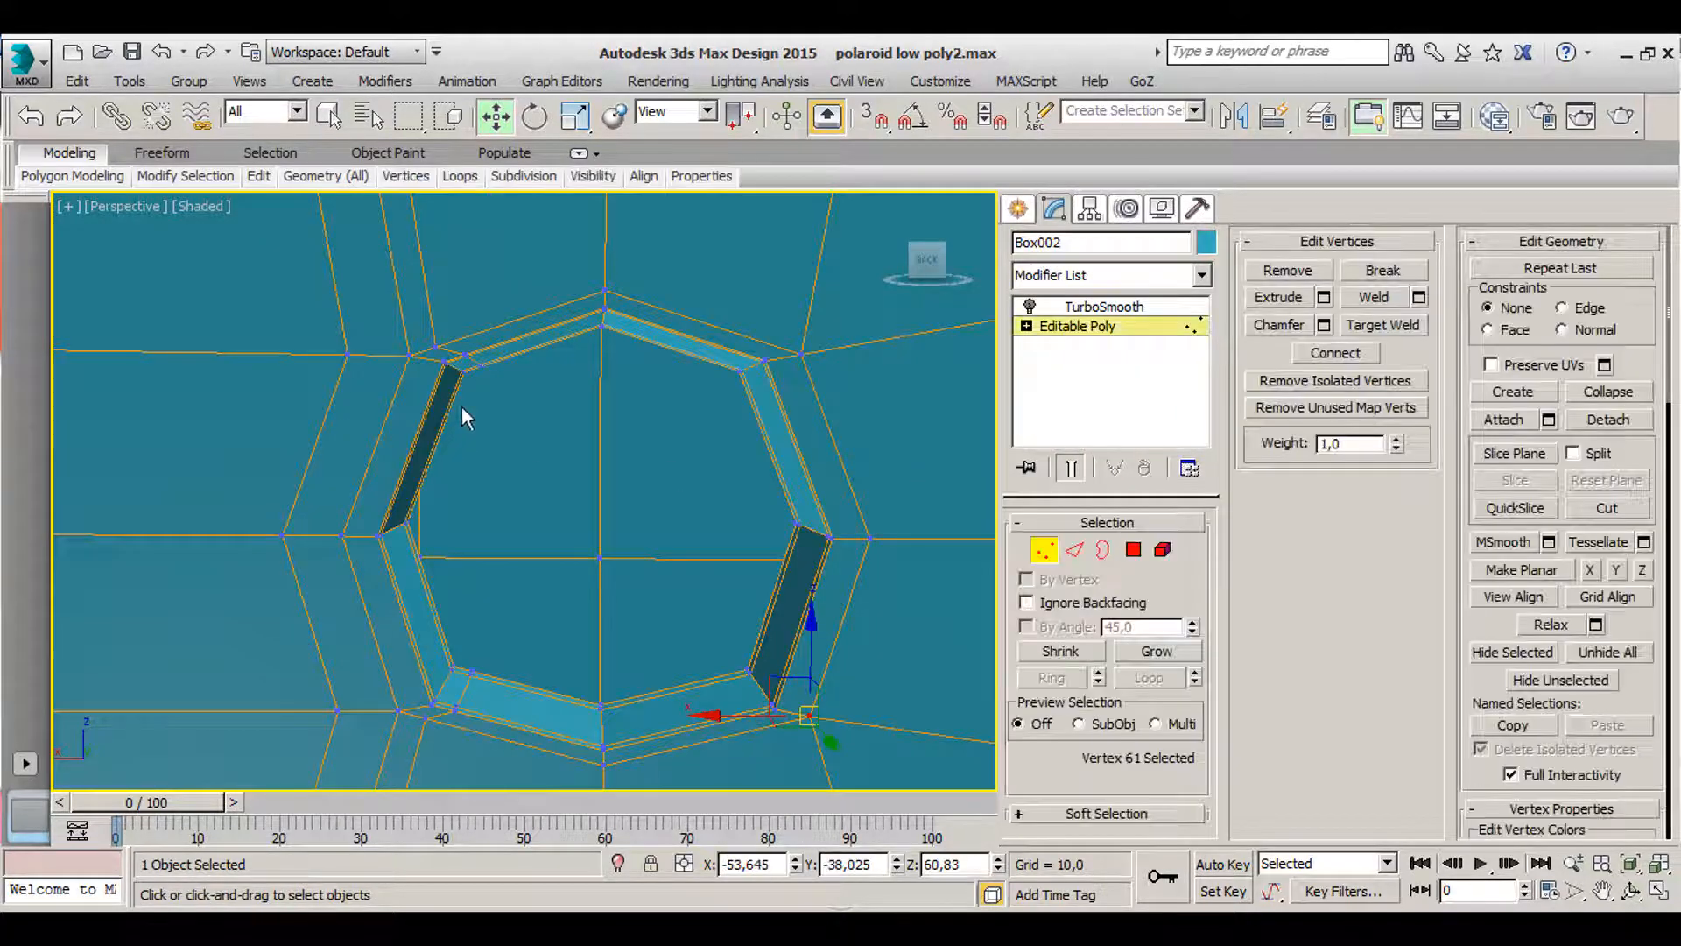
scroll(462, 406, up, 3)
alt+middle_drag(407, 479, 460, 548)
scroll(461, 548, up, 2)
mouse_move(532, 496)
alt+middle_down()
mouse_move(491, 447)
mouse_move(548, 481)
alt+middle_up()
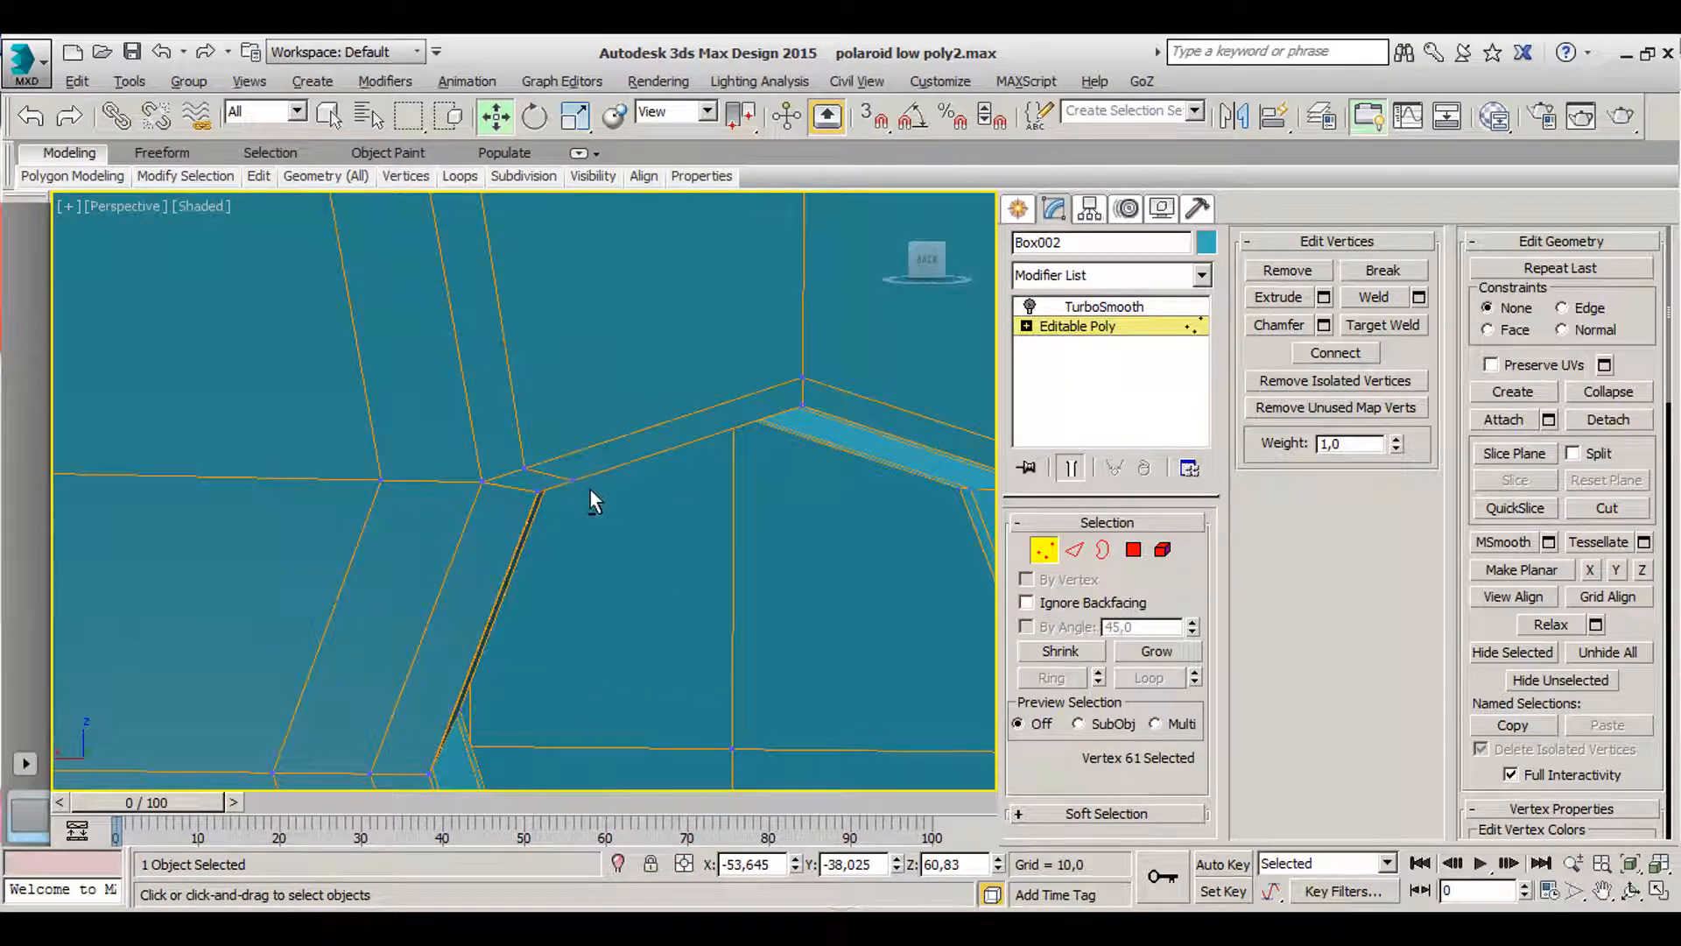
scroll(595, 477, down, 7)
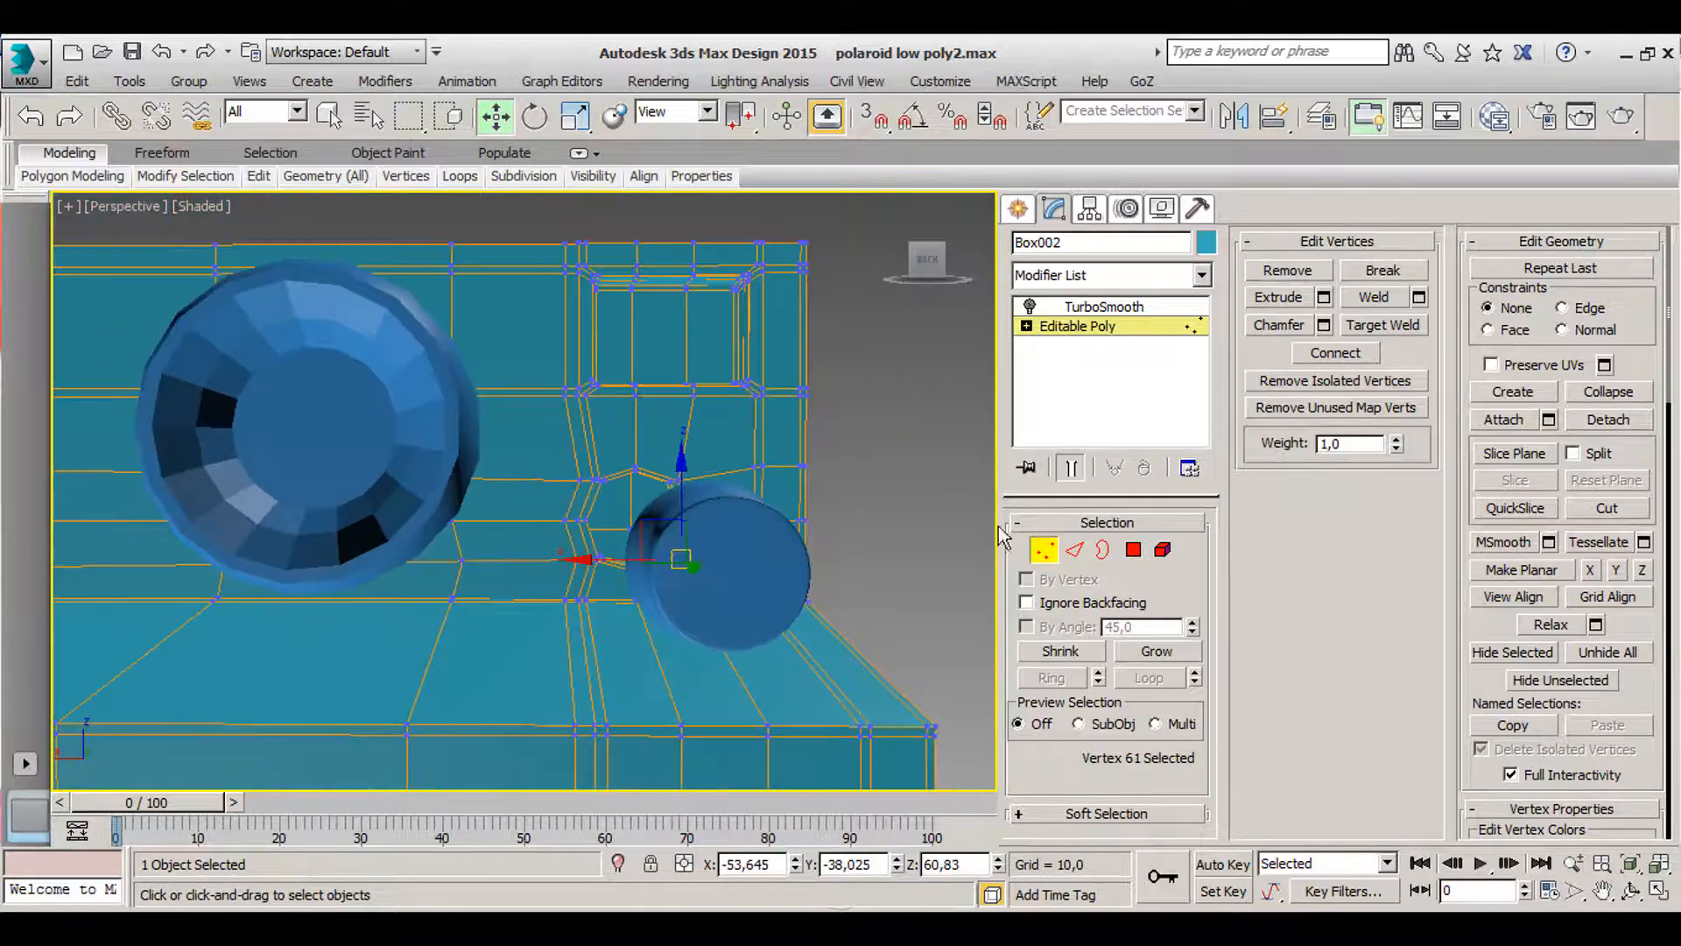
- Leave vertex editing and move the small cylinder along X to about -83.9, clear of the round recess
click(735, 544)
click(667, 477)
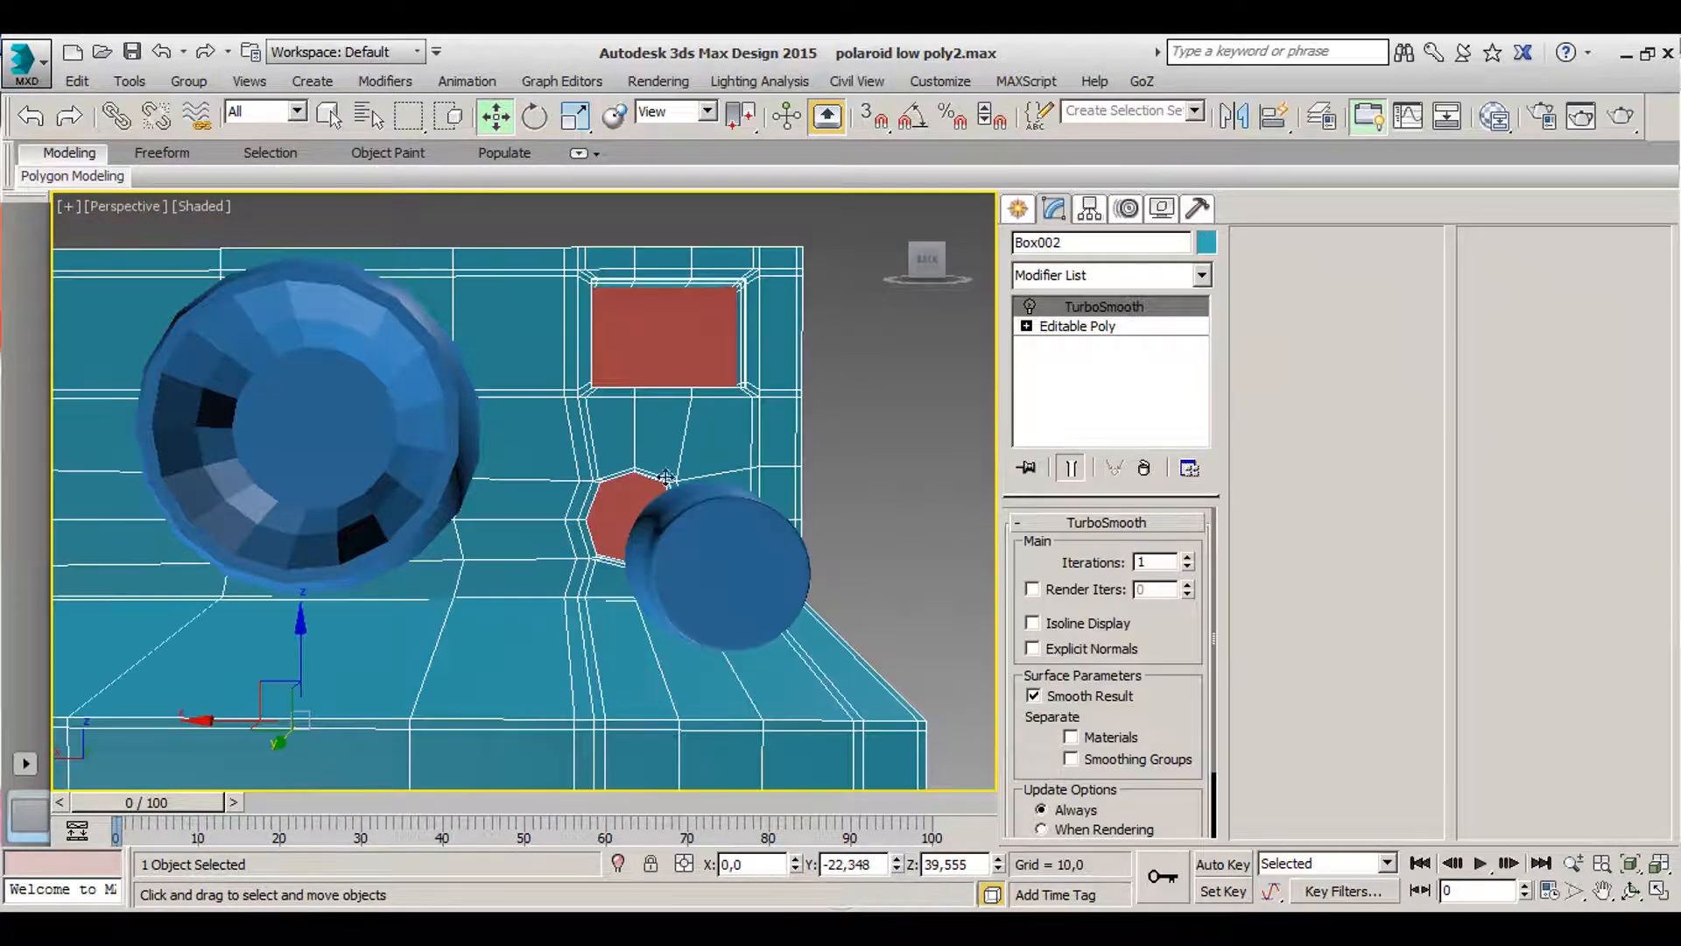
click(689, 535)
drag(620, 561, 52, 561)
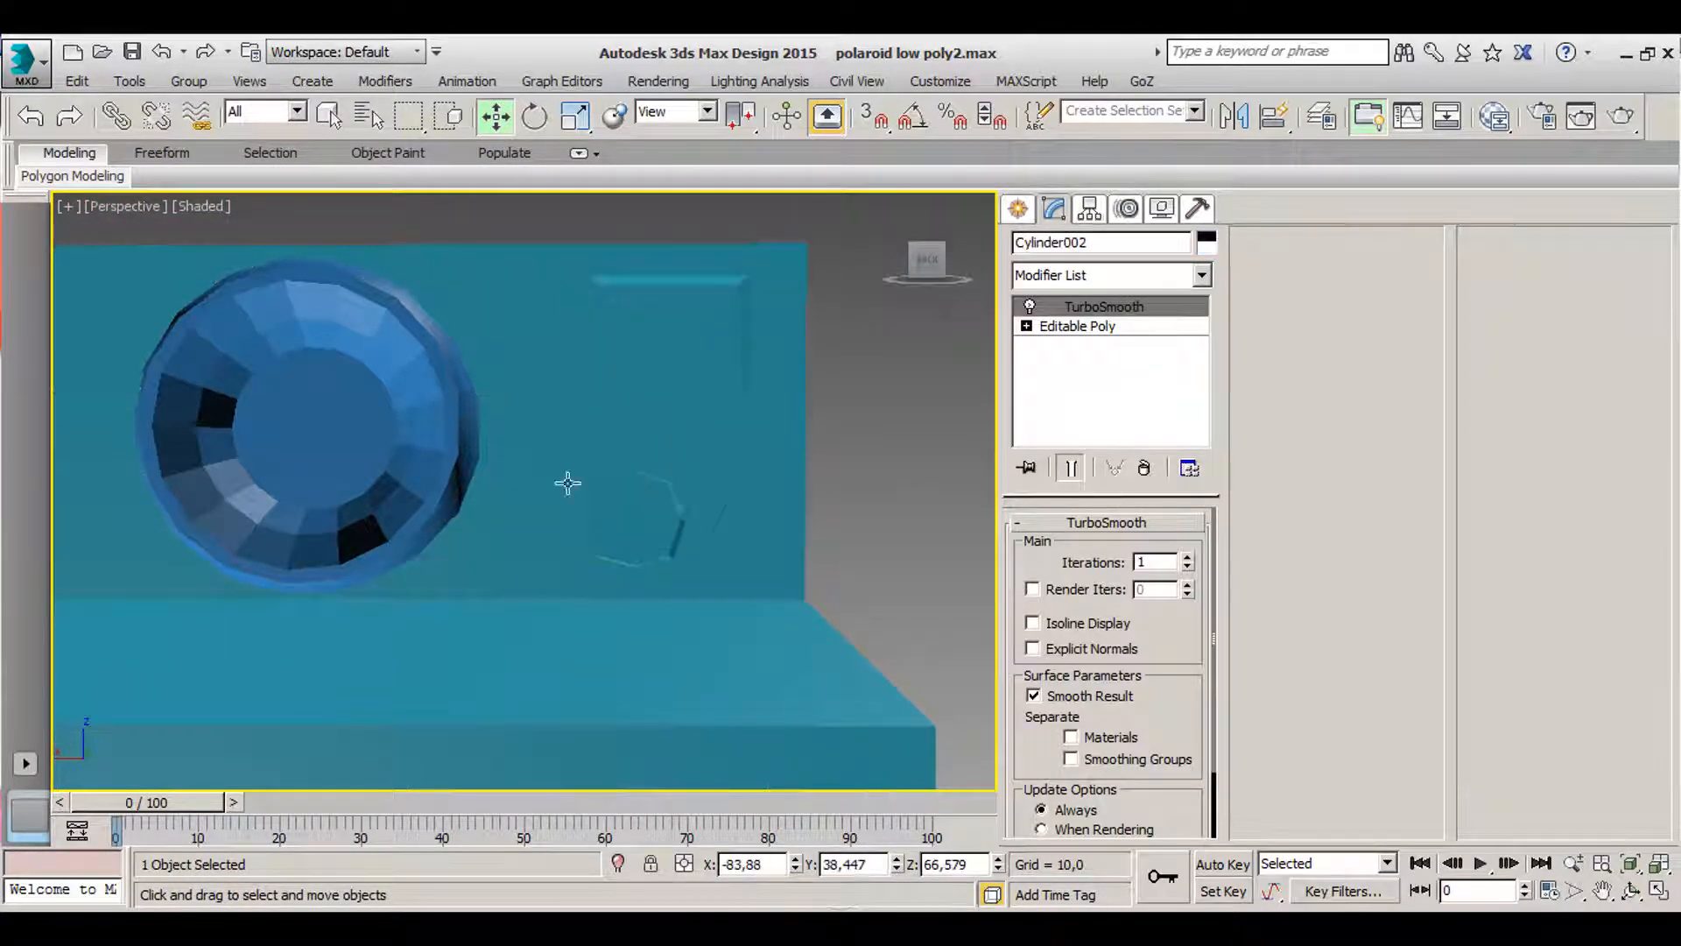
- Move the five support vertices beside the teal body's upper-left round-recess corner to about X -43.7, Z 73.7, rounding its outline
click(567, 478)
scroll(570, 409, up, 4)
middle_drag(602, 470, 389, 447)
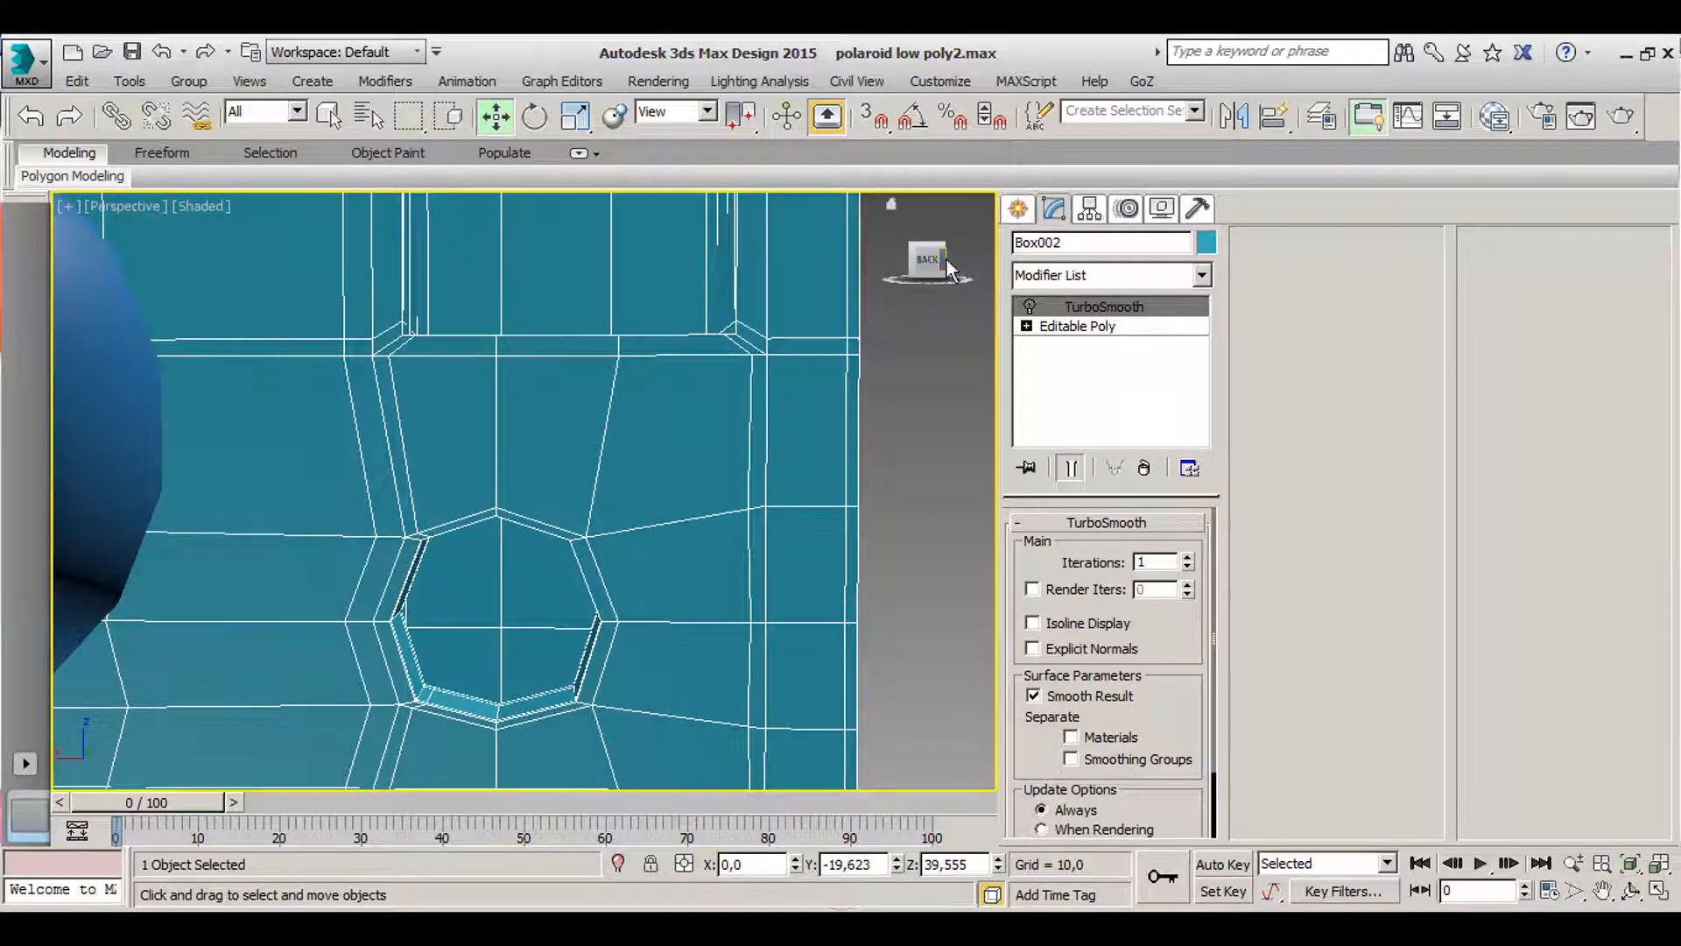
scroll(438, 589, up, 2)
scroll(365, 573, up, 4)
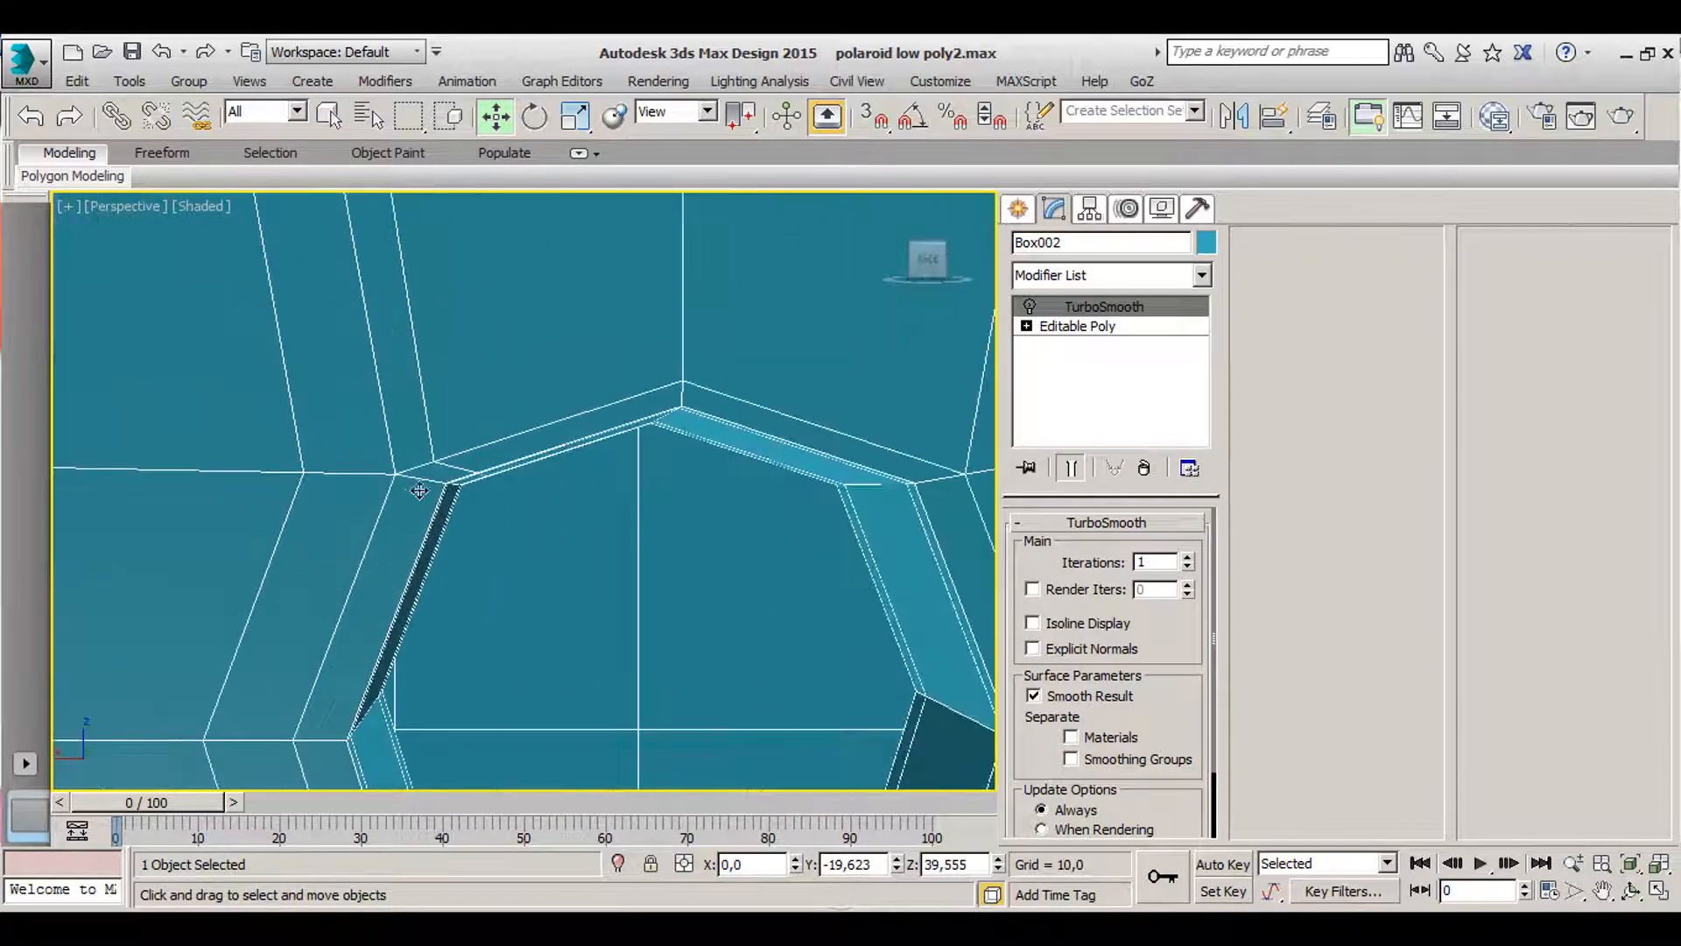
click(1077, 326)
click(1043, 549)
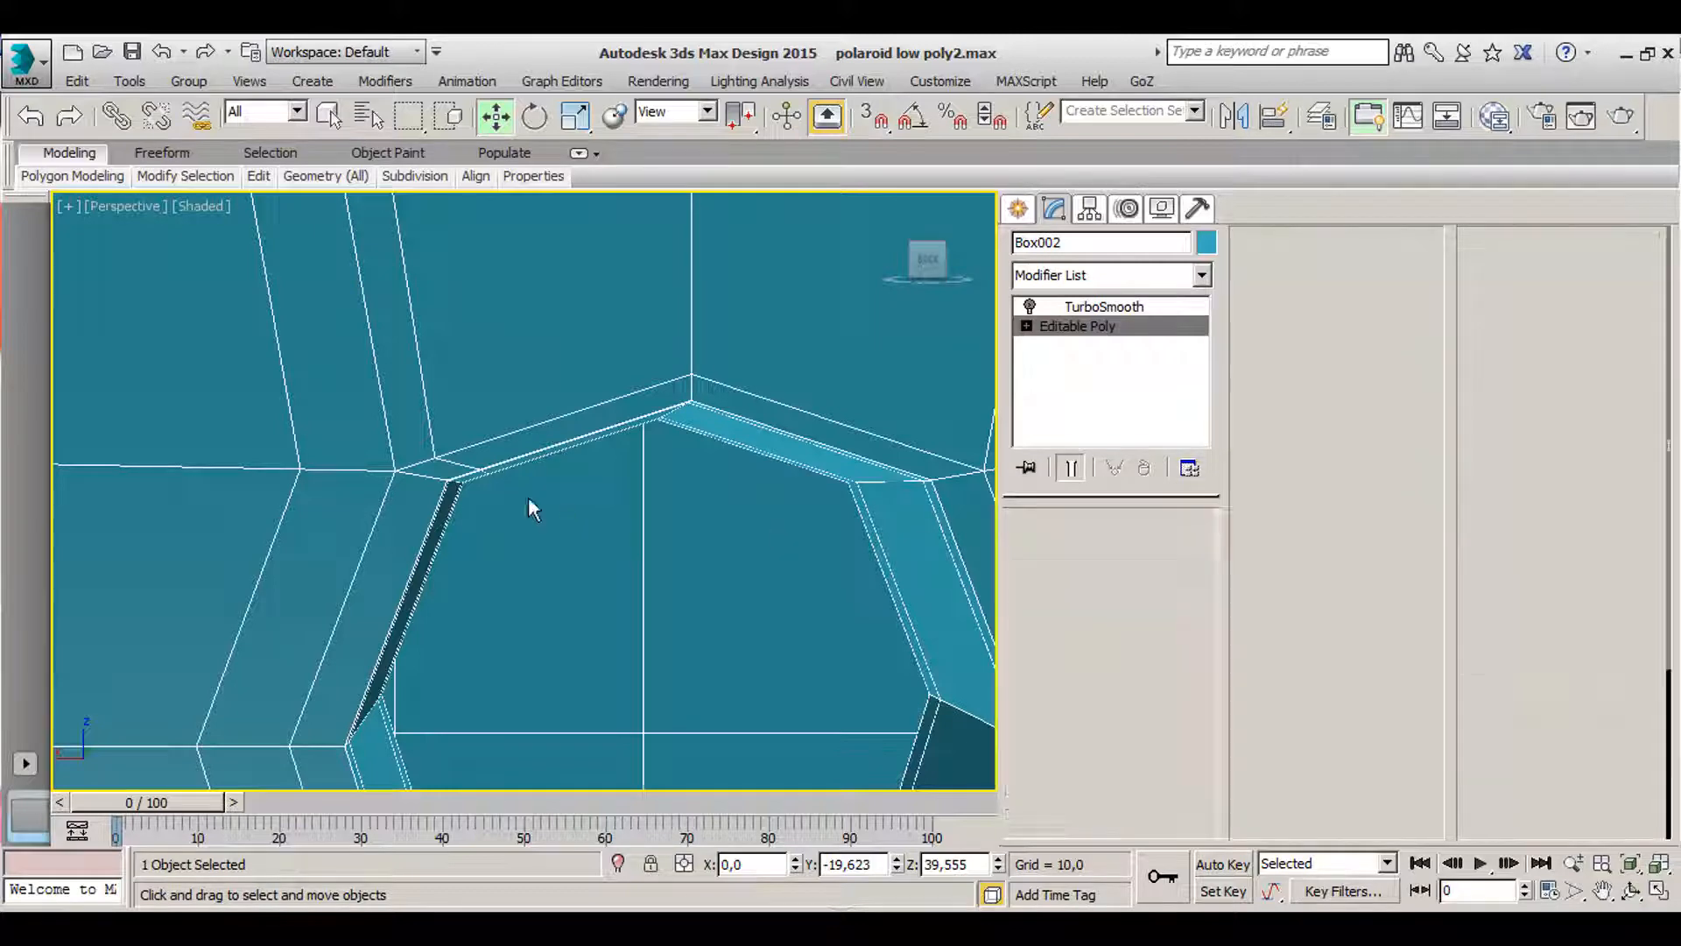
click(442, 457)
drag(464, 466, 537, 434)
scroll(504, 438, down, 3)
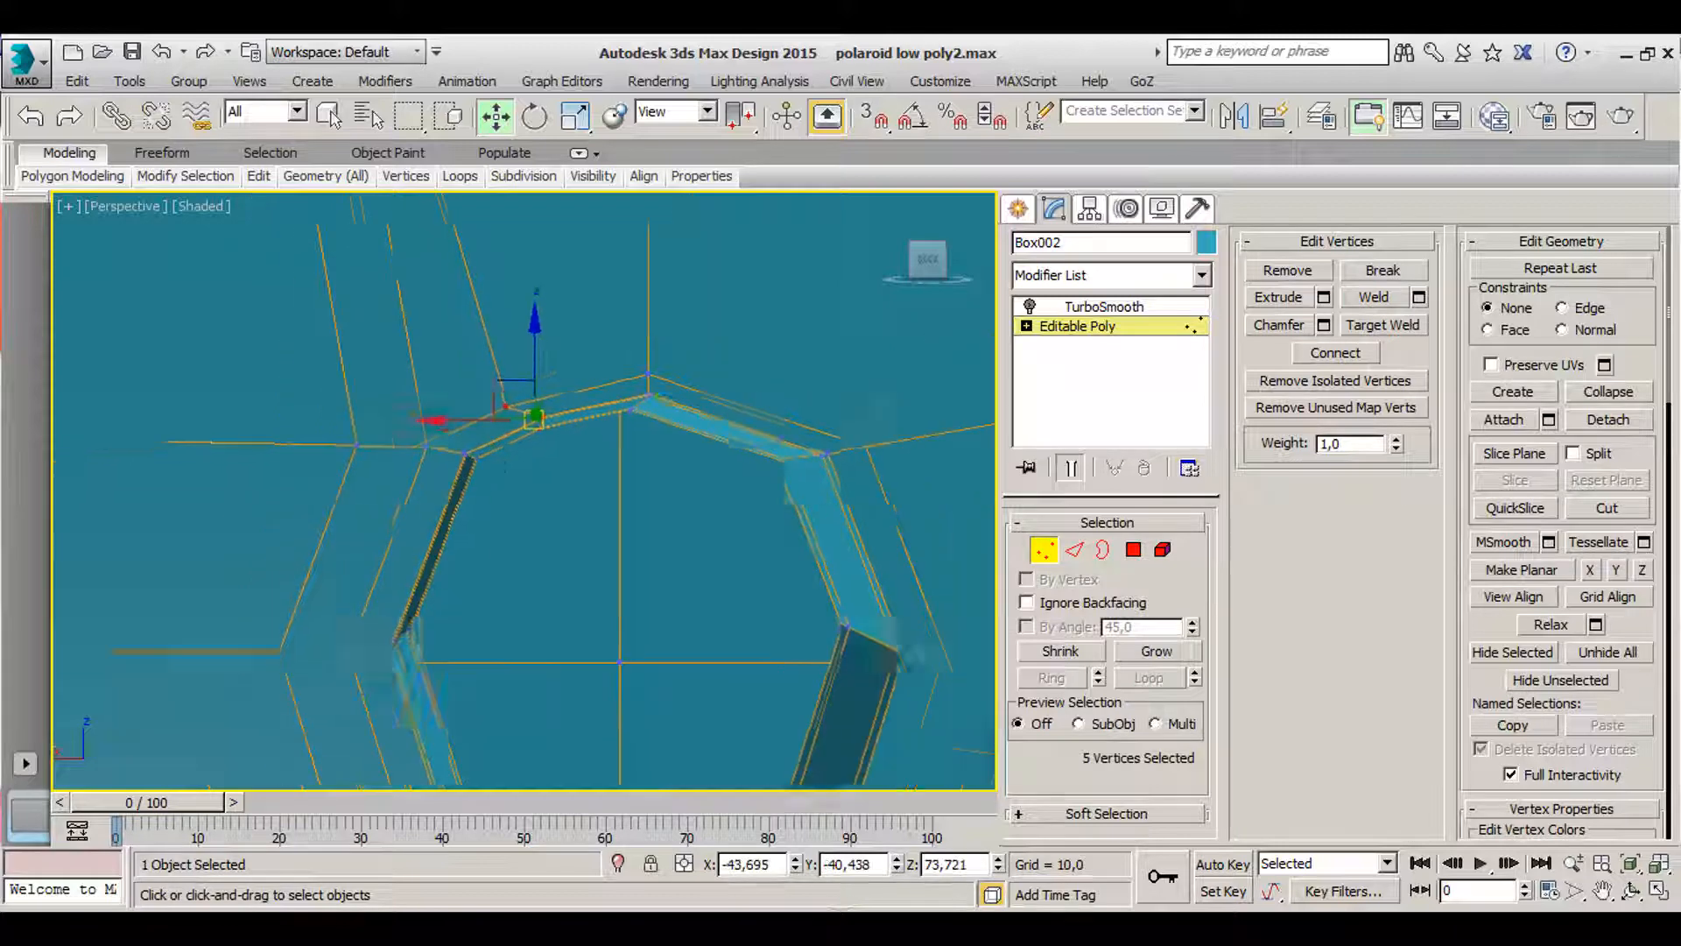
- Move the five vertices at the round recess's lower-left corner to about X -40.2, Z 62.2, rounding its outline
middle_drag(499, 438, 476, 696)
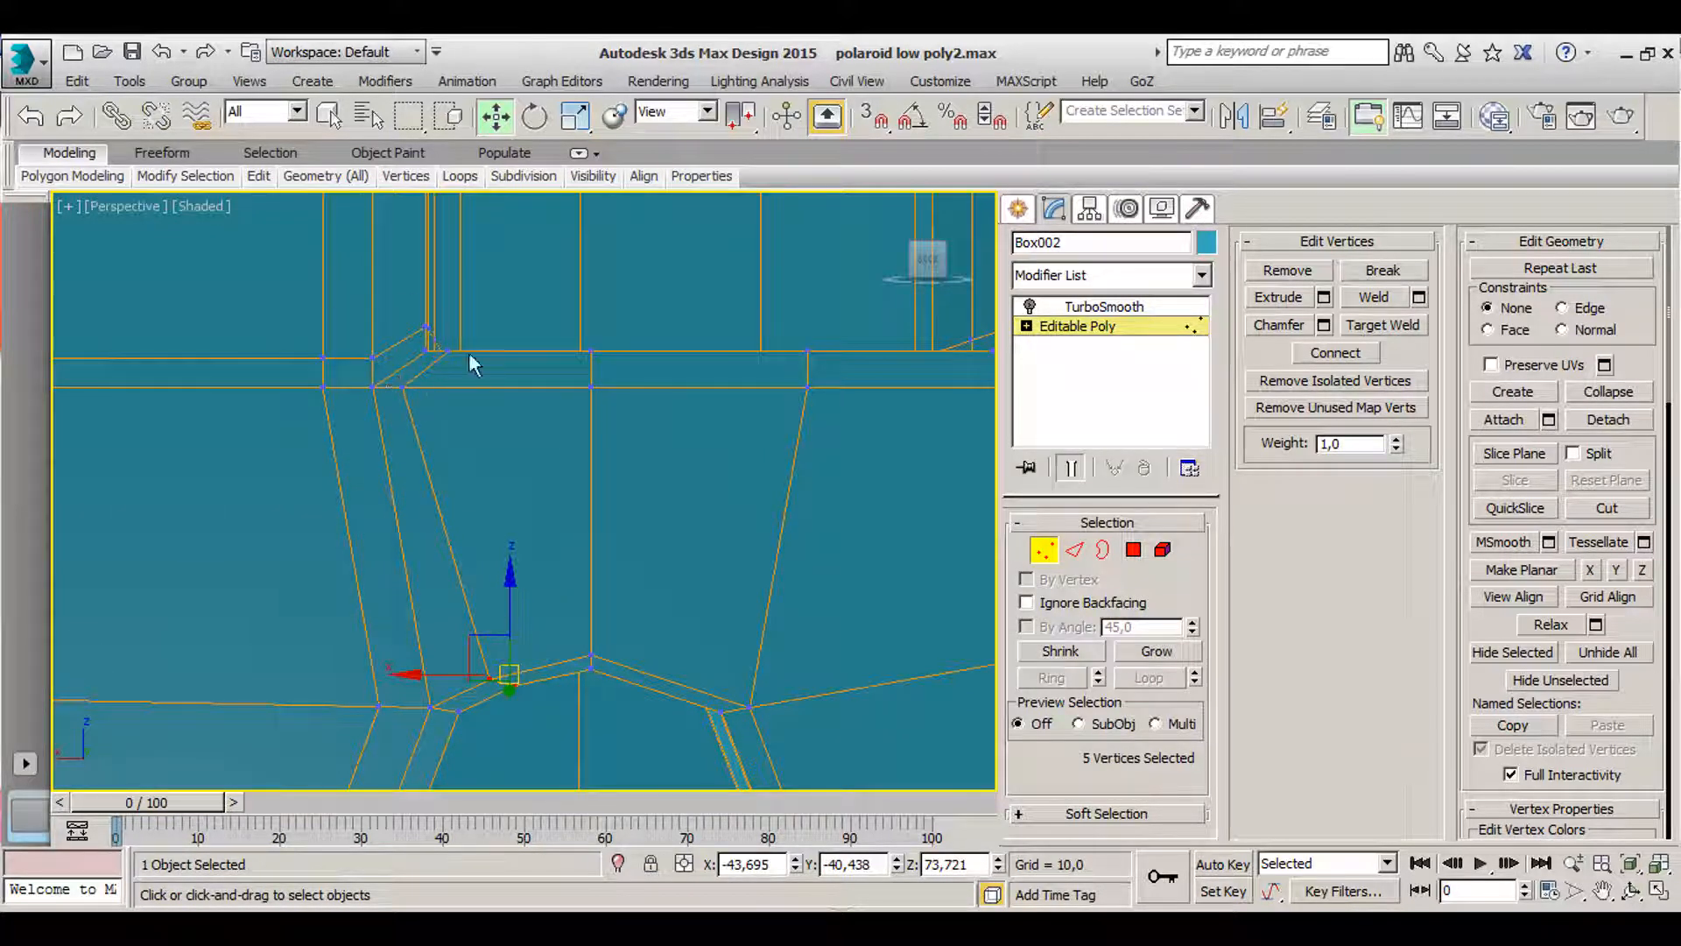
middle_drag(418, 408, 443, 248)
scroll(429, 495, up, 3)
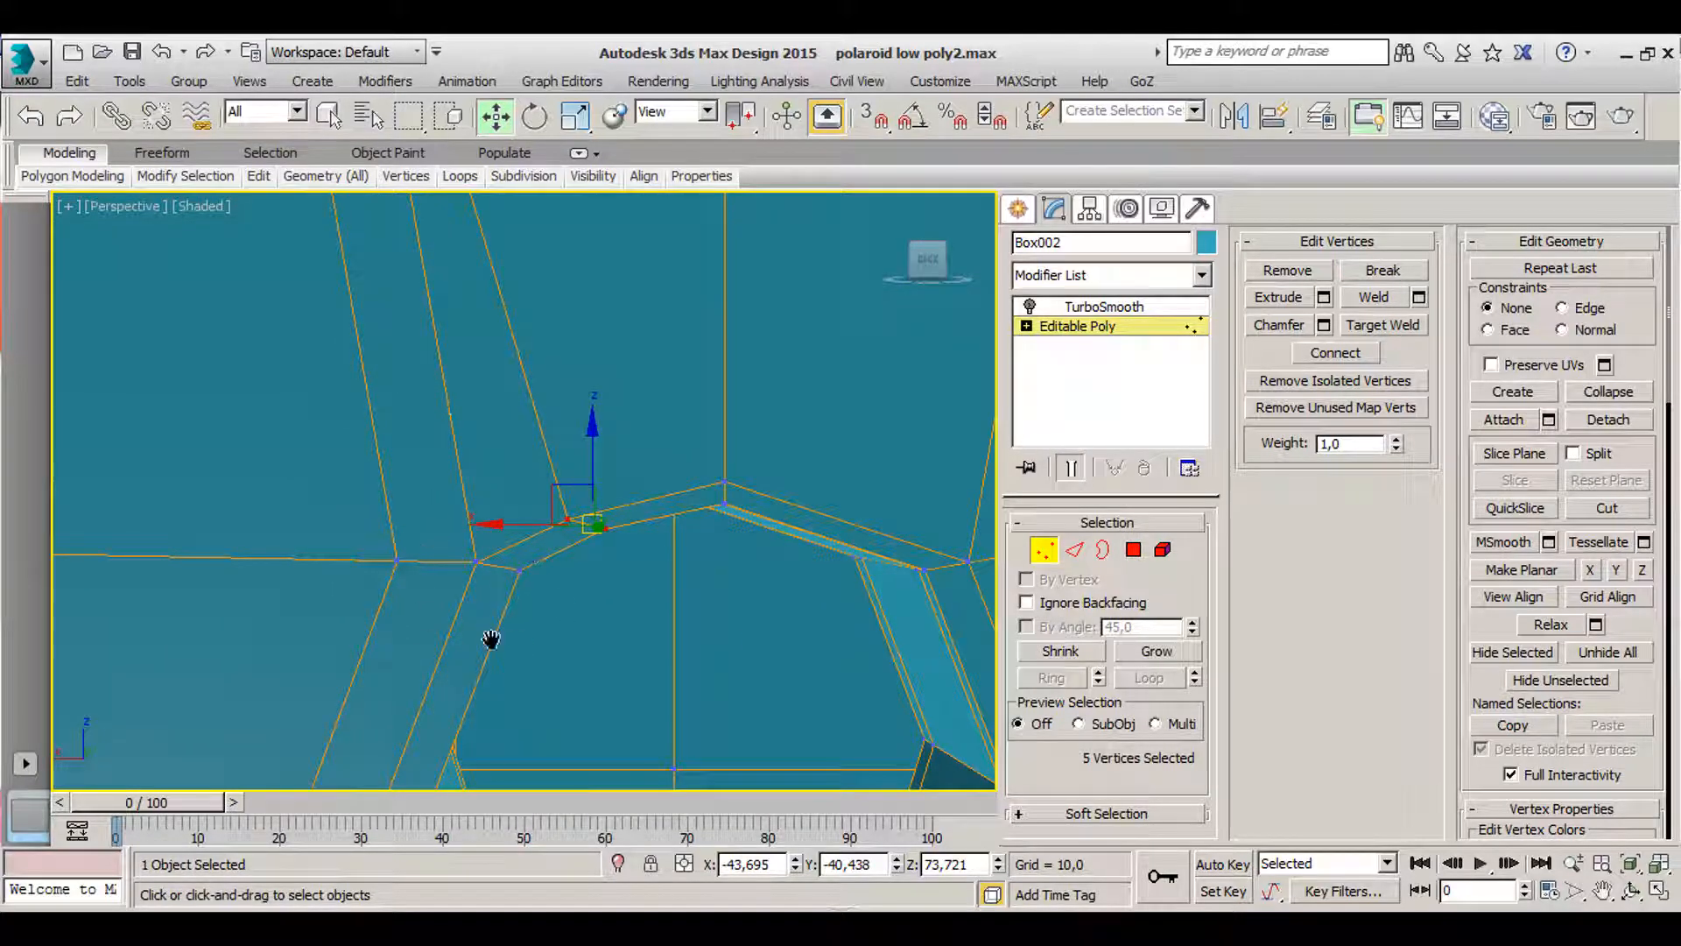
scroll(453, 574, down, 4)
scroll(450, 600, up, 5)
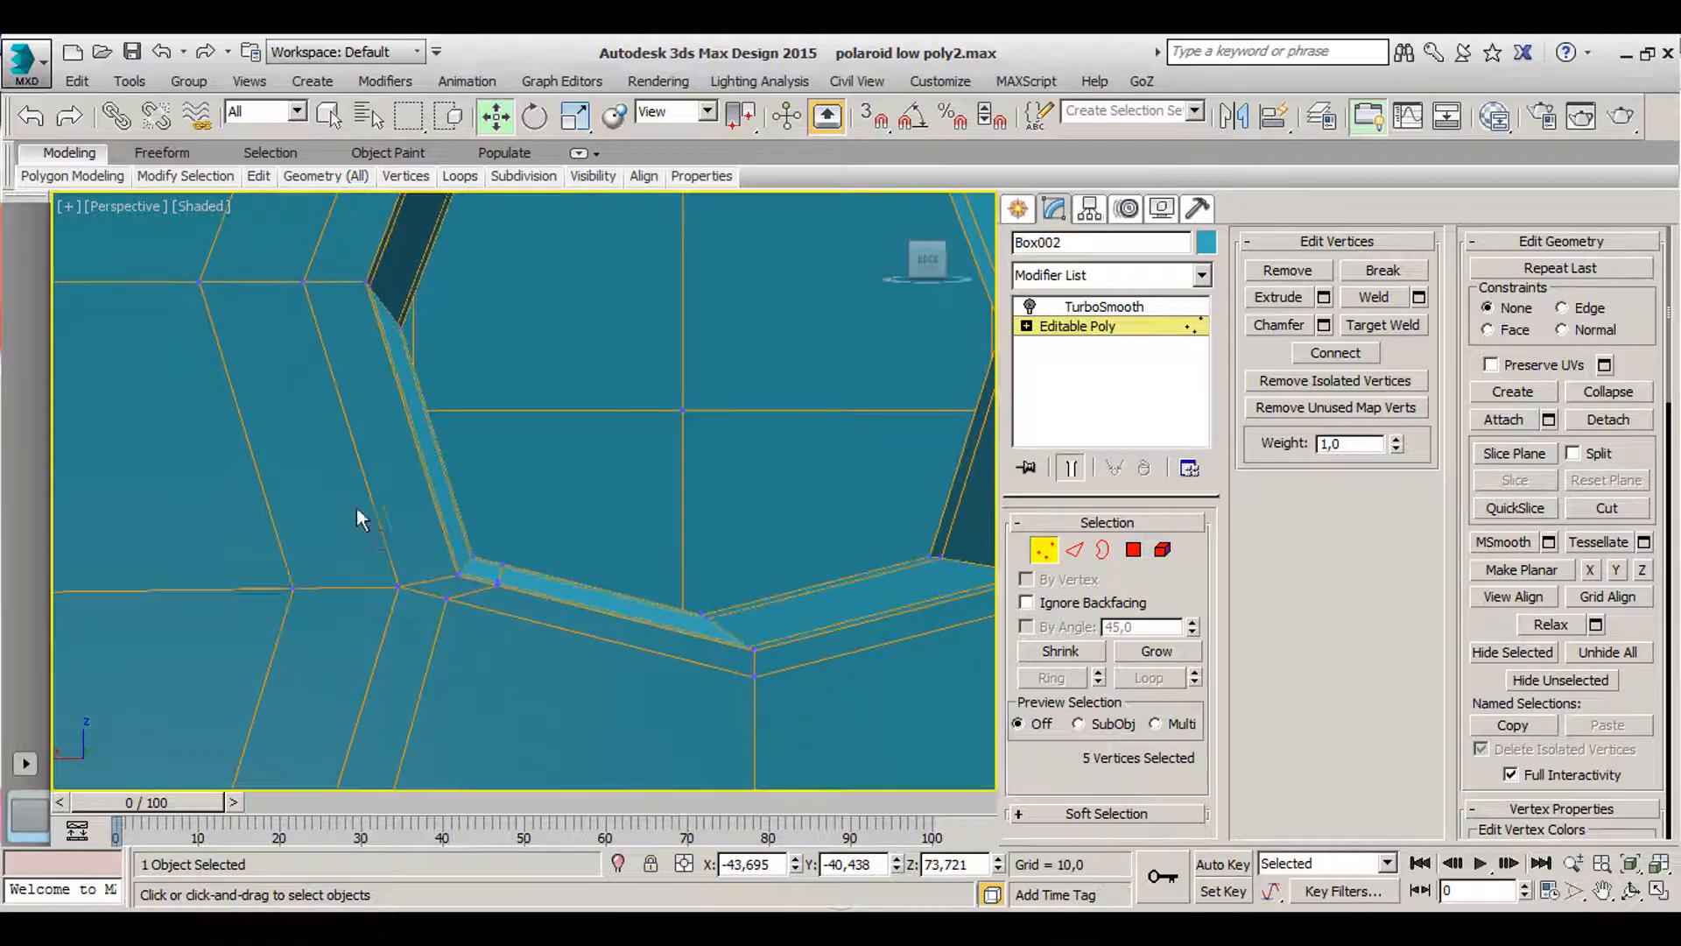
click(420, 593)
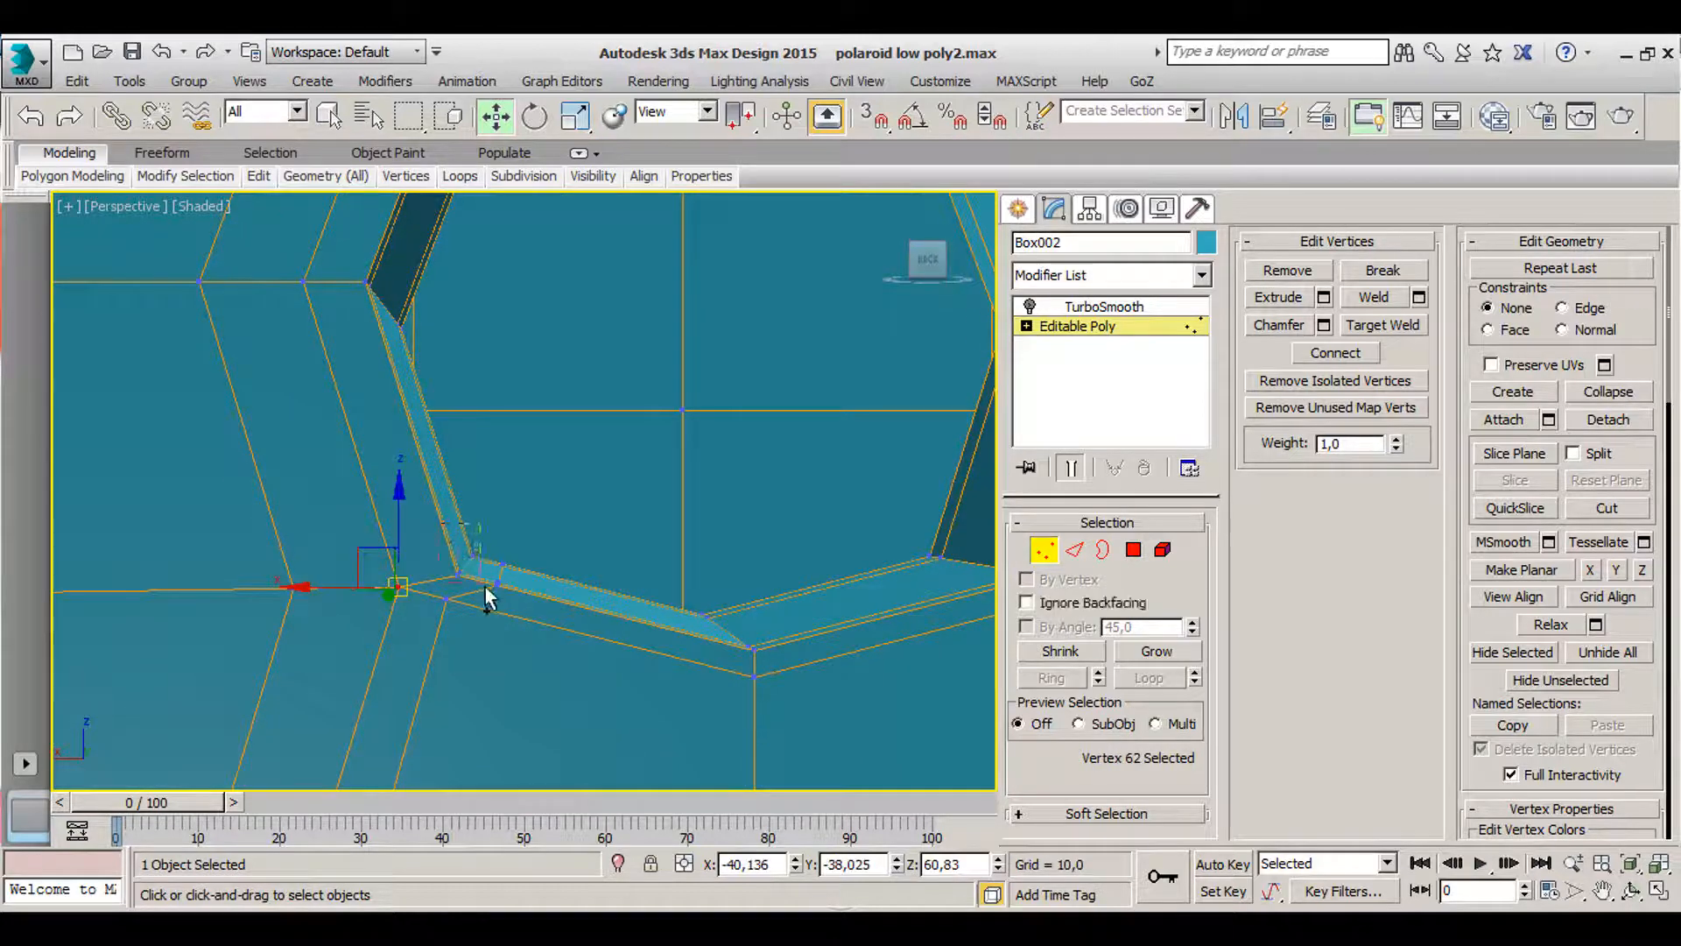
ctrl+drag(485, 587, 413, 506)
scroll(473, 464, down, 3)
middle_drag(547, 457, 441, 680)
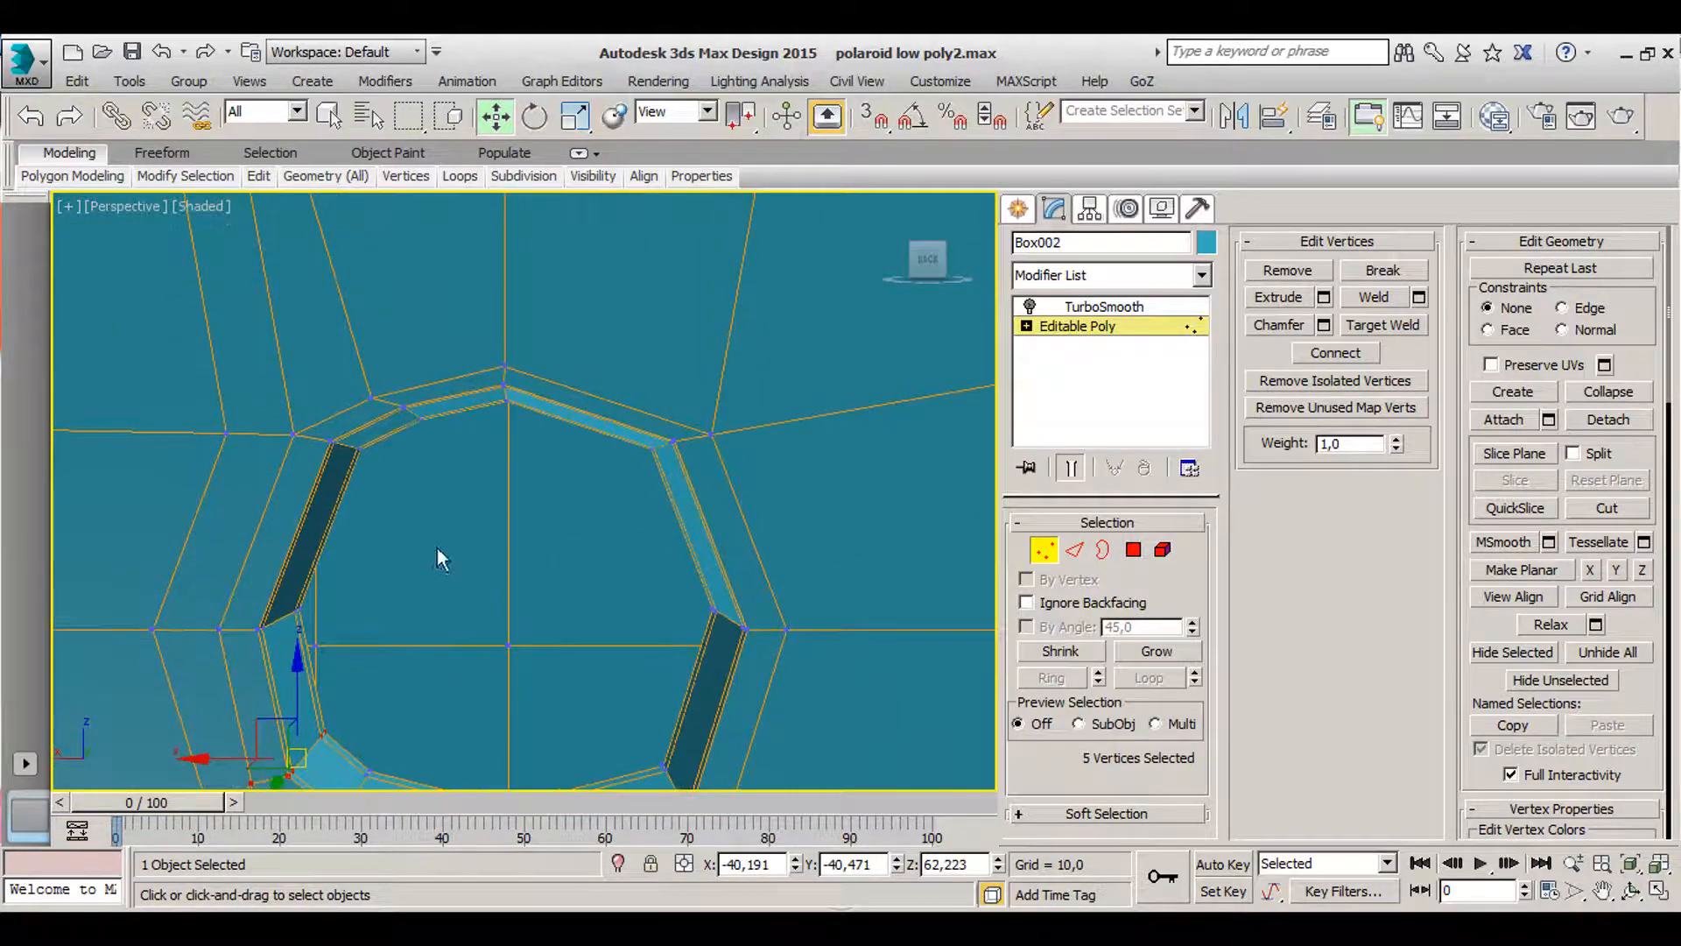
- Turn the teal body's TurboSmooth back on, leave vertex editing and compare the round recess with and without smoothing
middle_drag(461, 516, 484, 462)
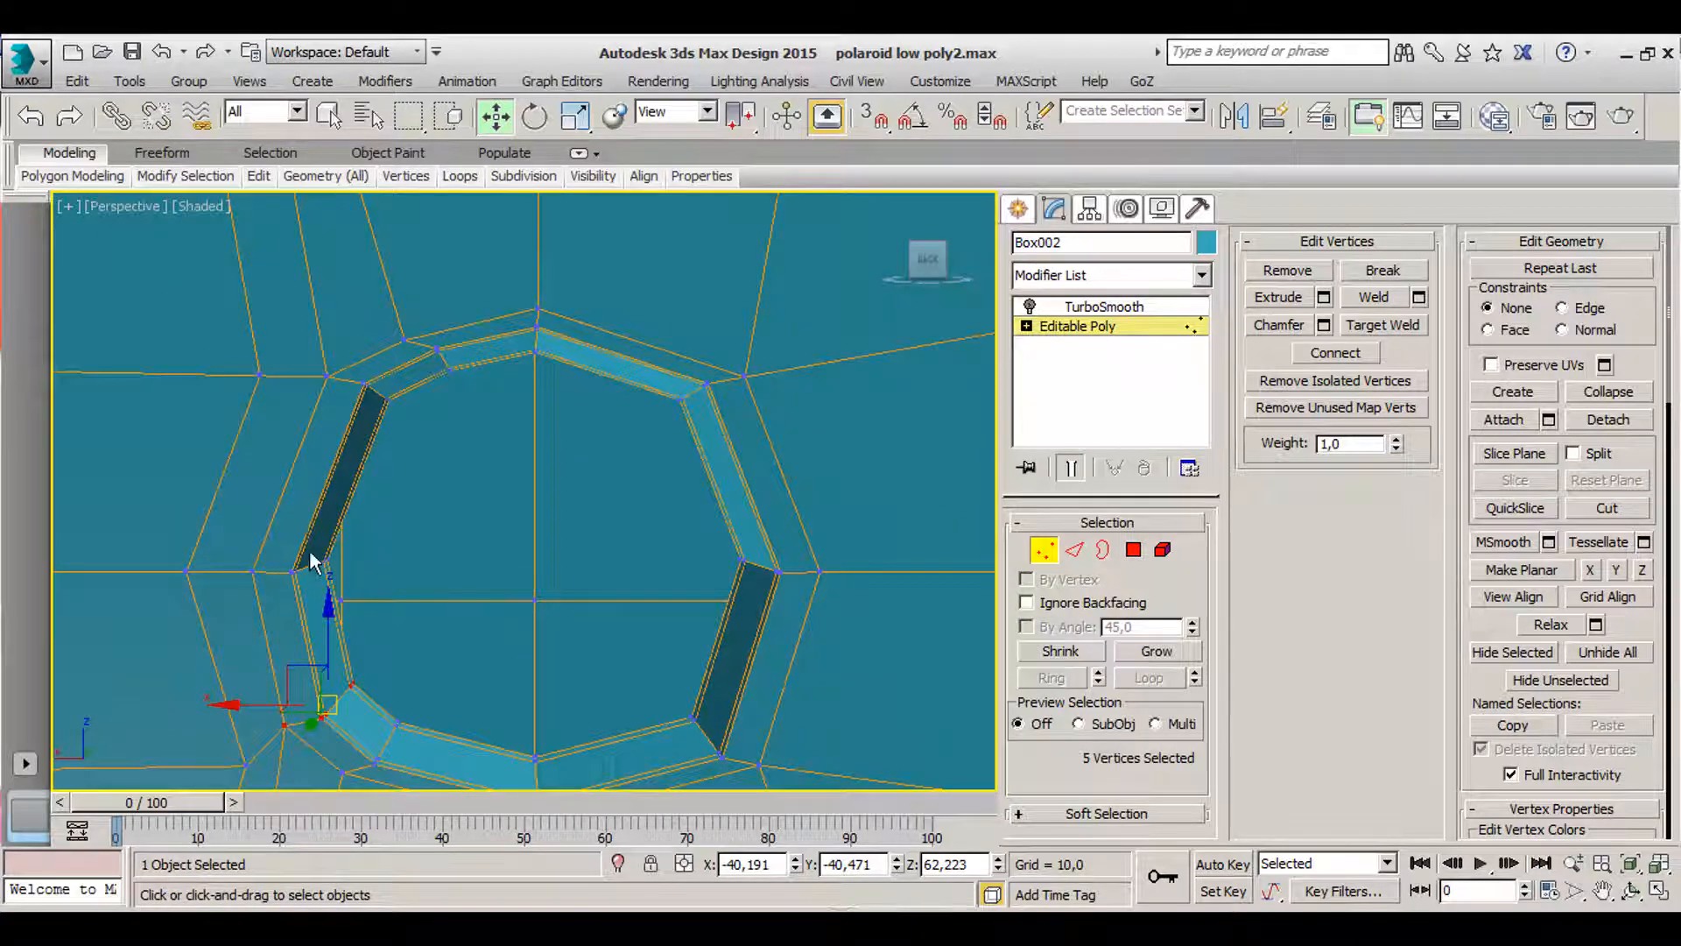
click(1029, 307)
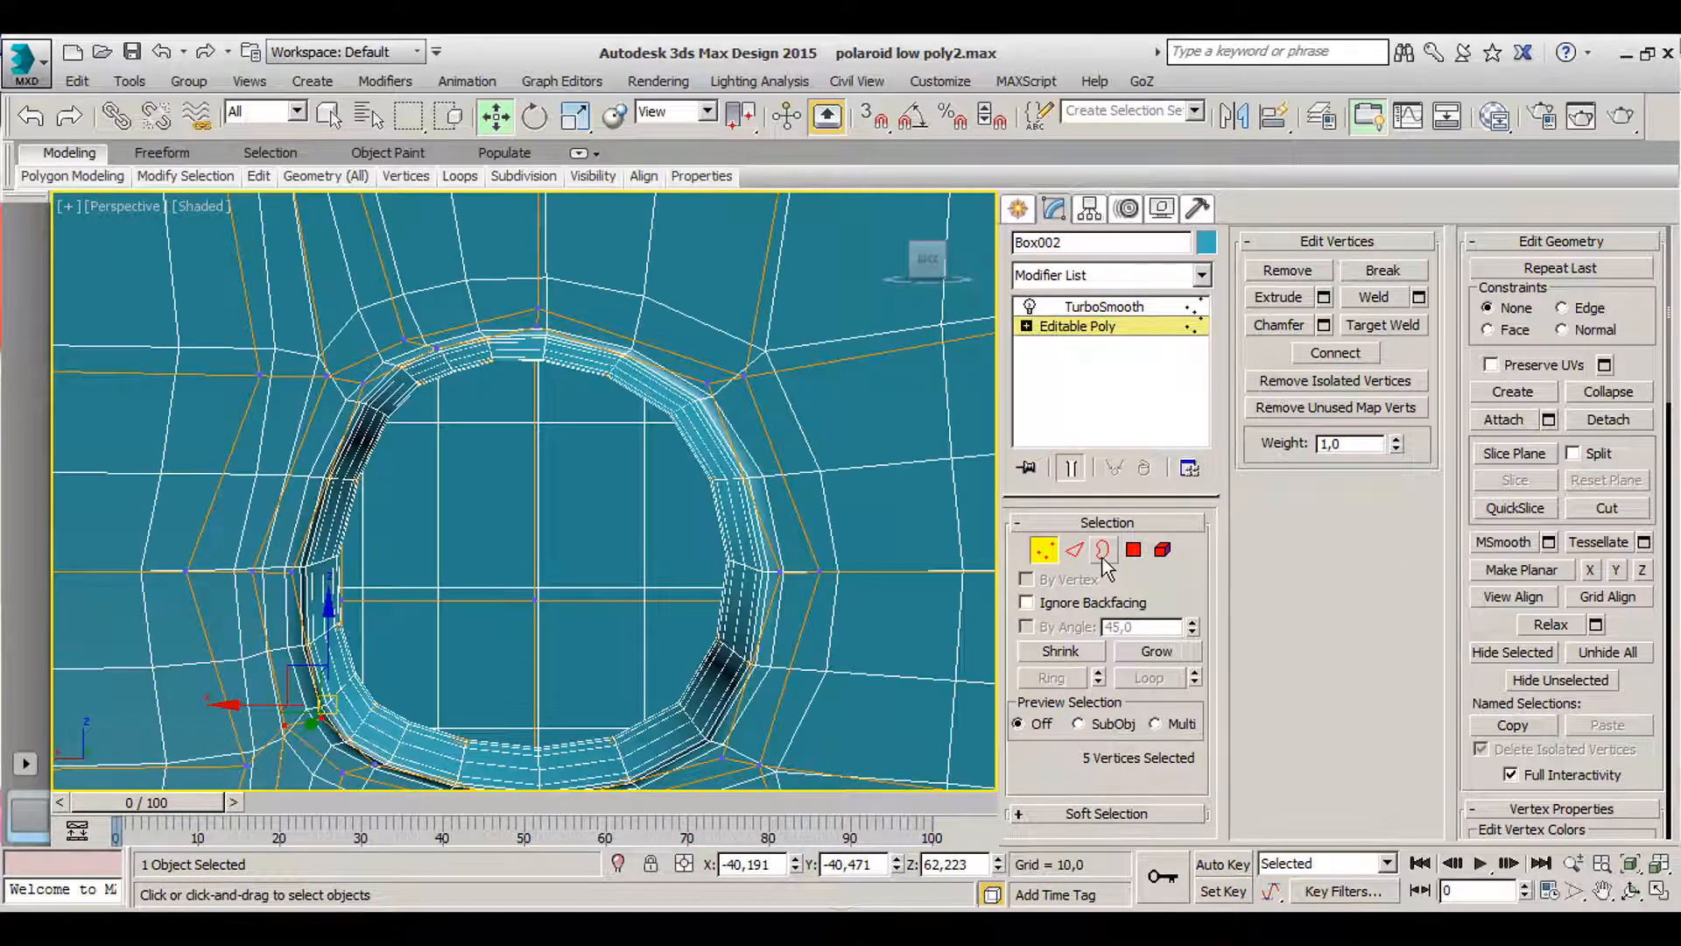
click(1041, 549)
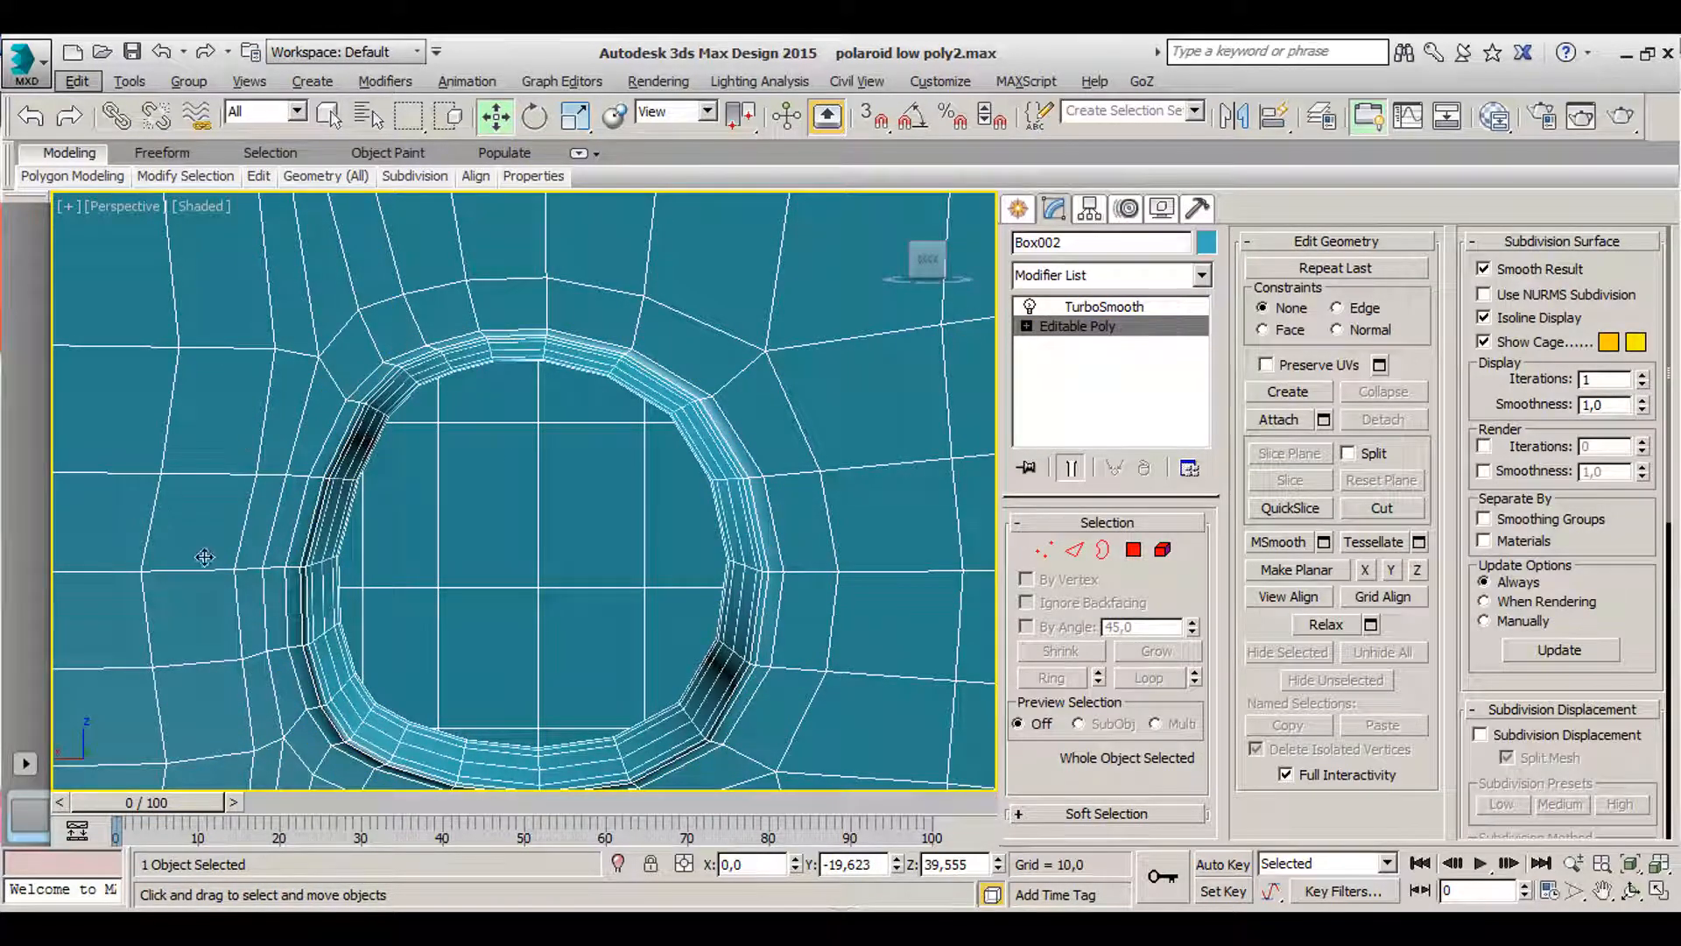
click(1030, 306)
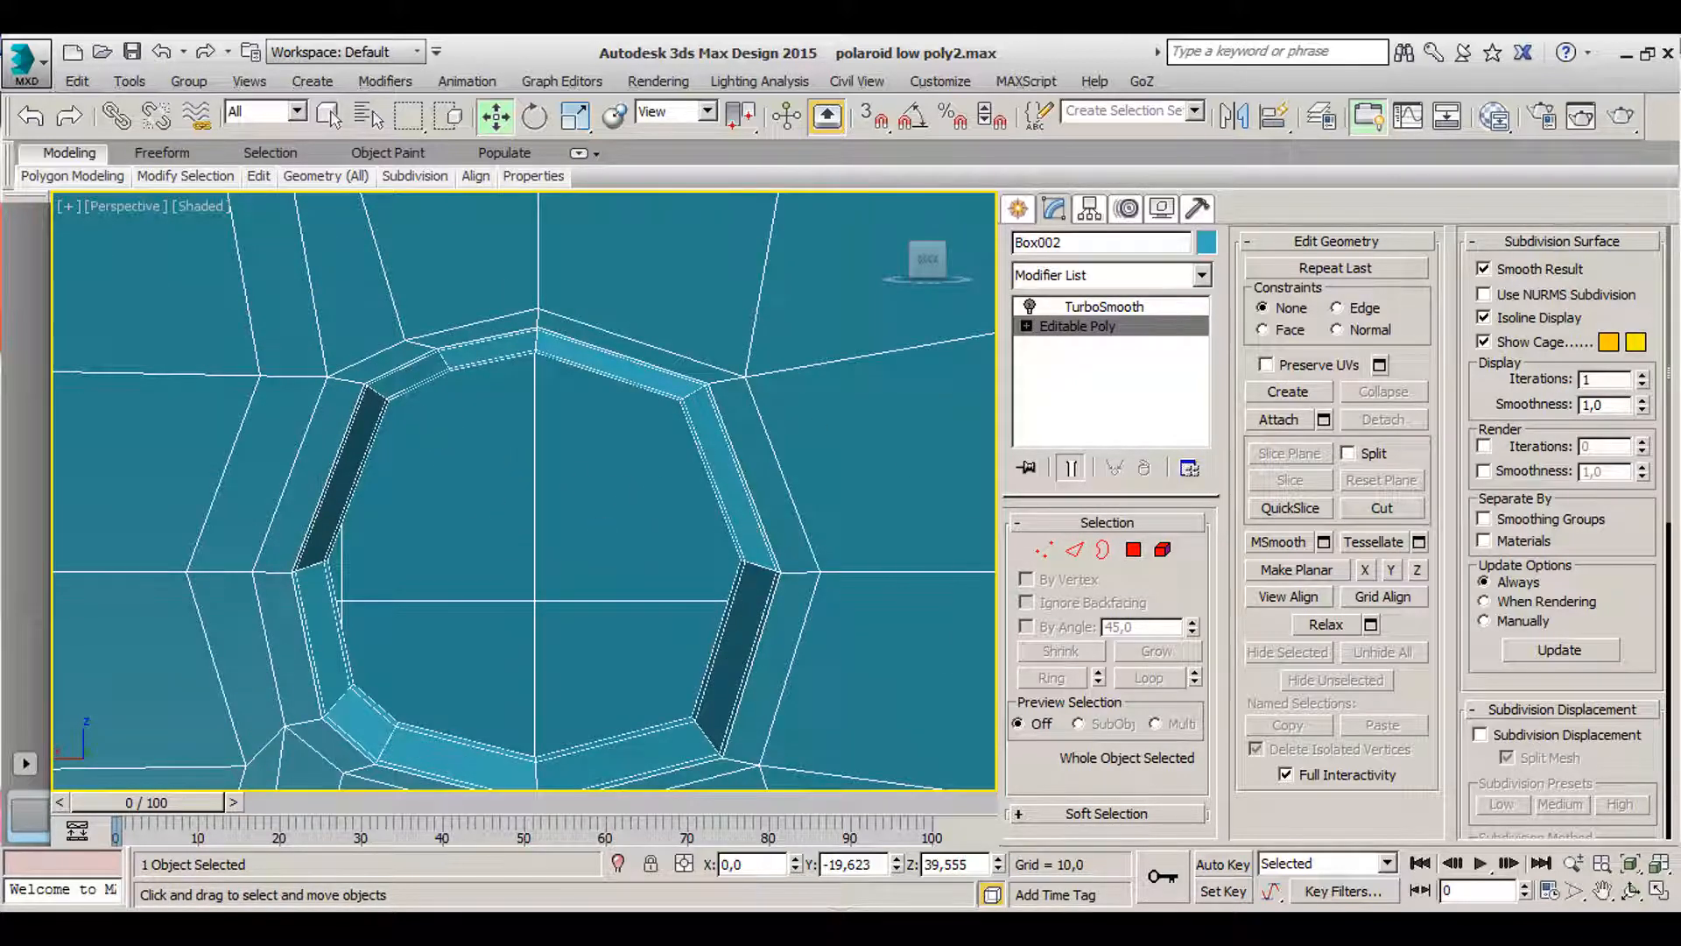
scroll(490, 525, down, 2)
click(1030, 308)
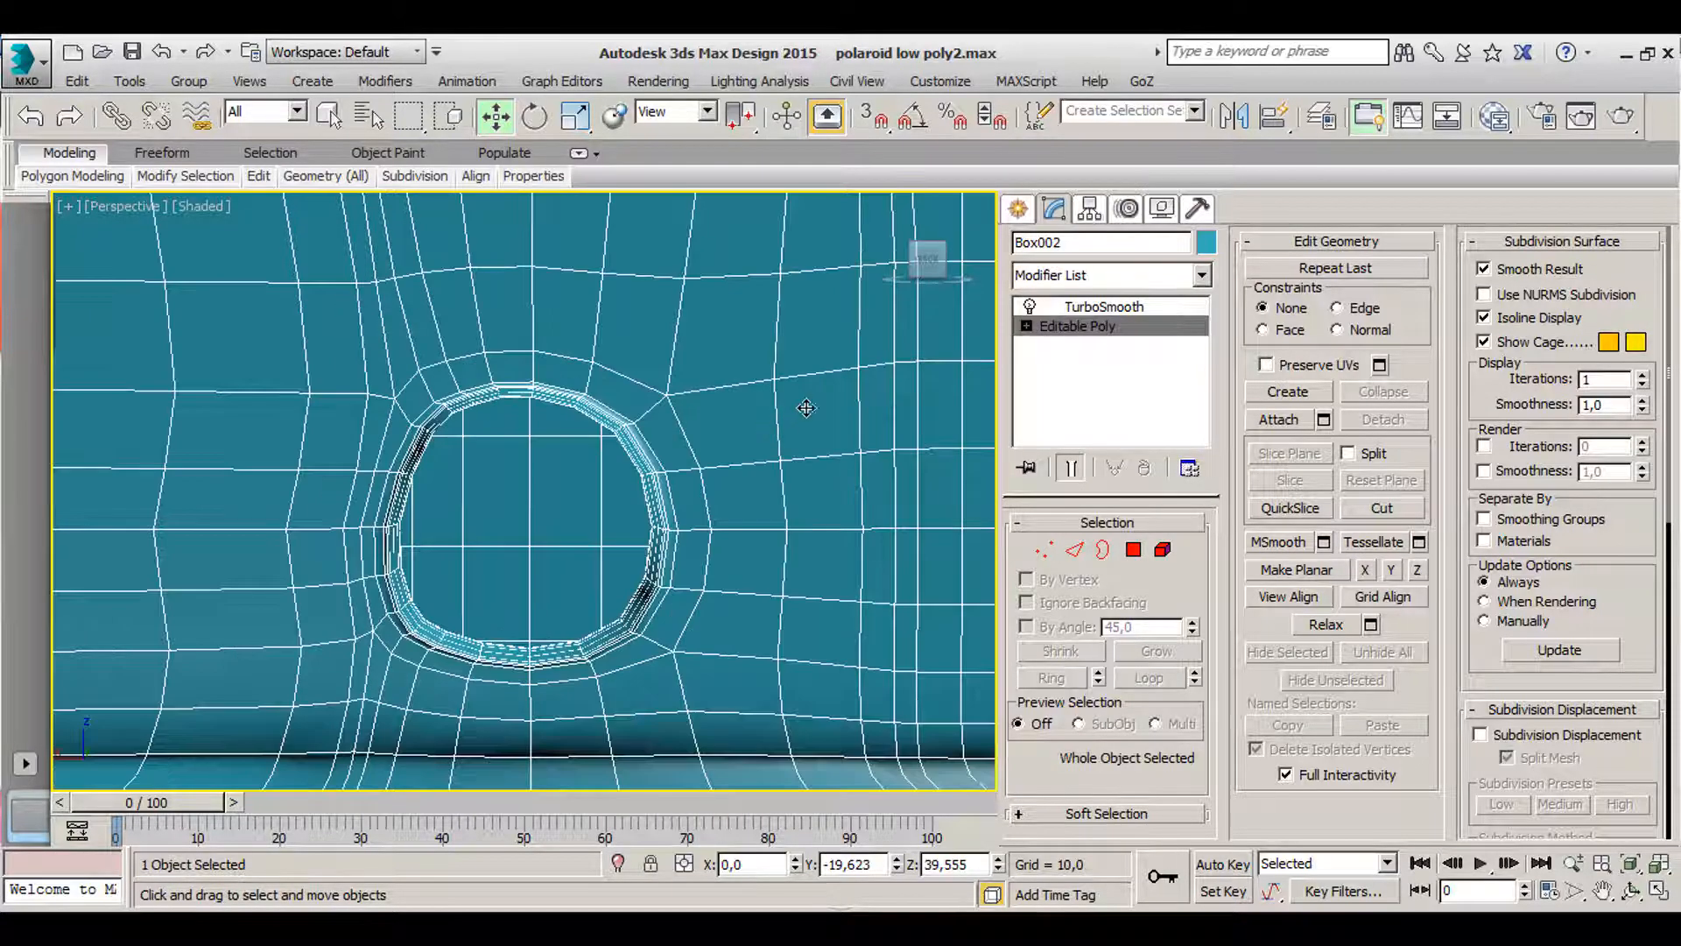
- Move the small cylinder along X to about -46.7, lining it up with the round recess in the back view
scroll(945, 429, down, 4)
click(966, 456)
scroll(911, 438, down, 1)
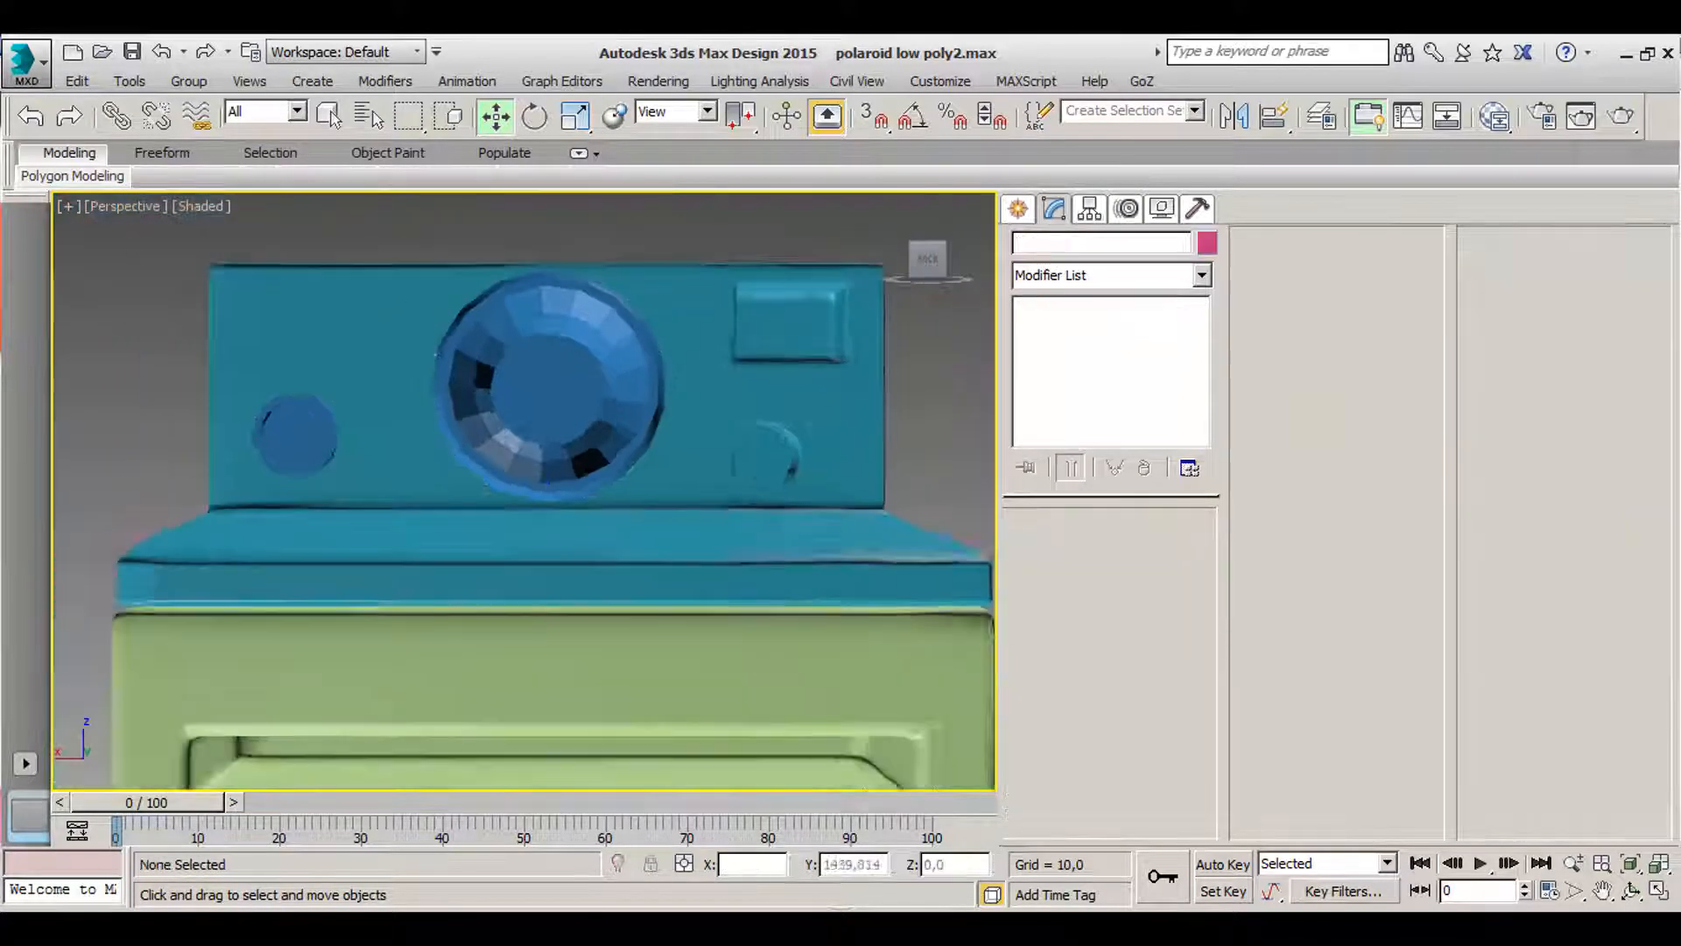
alt+middle_drag(779, 460, 738, 356)
scroll(639, 525, down, 2)
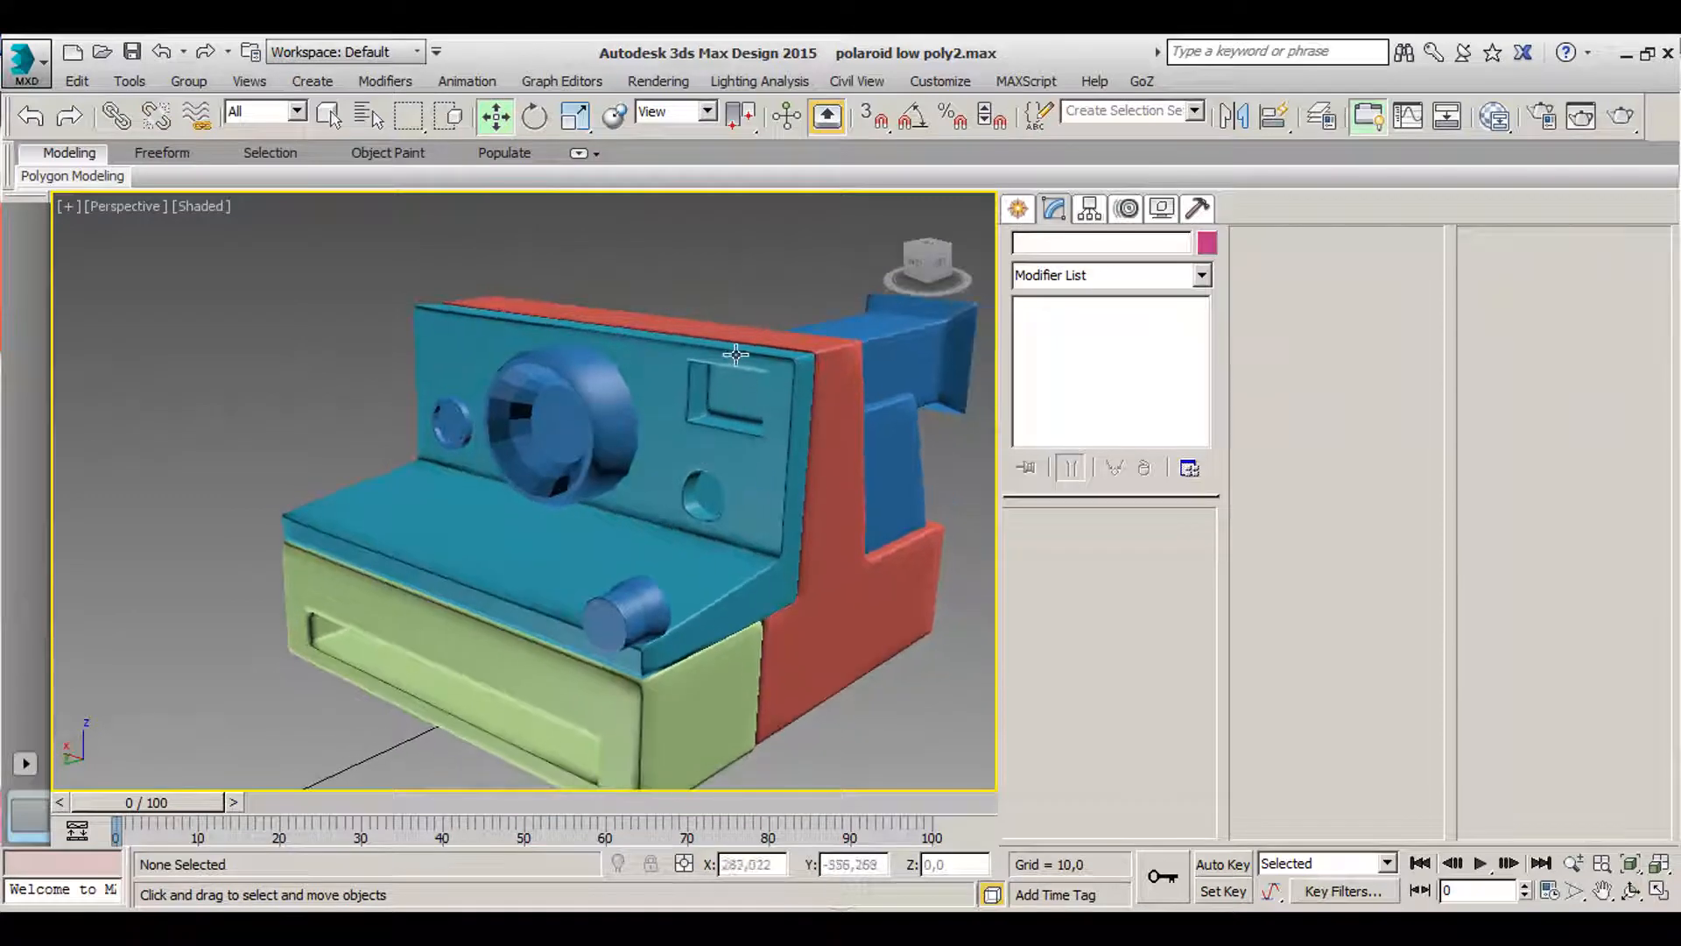
click(666, 598)
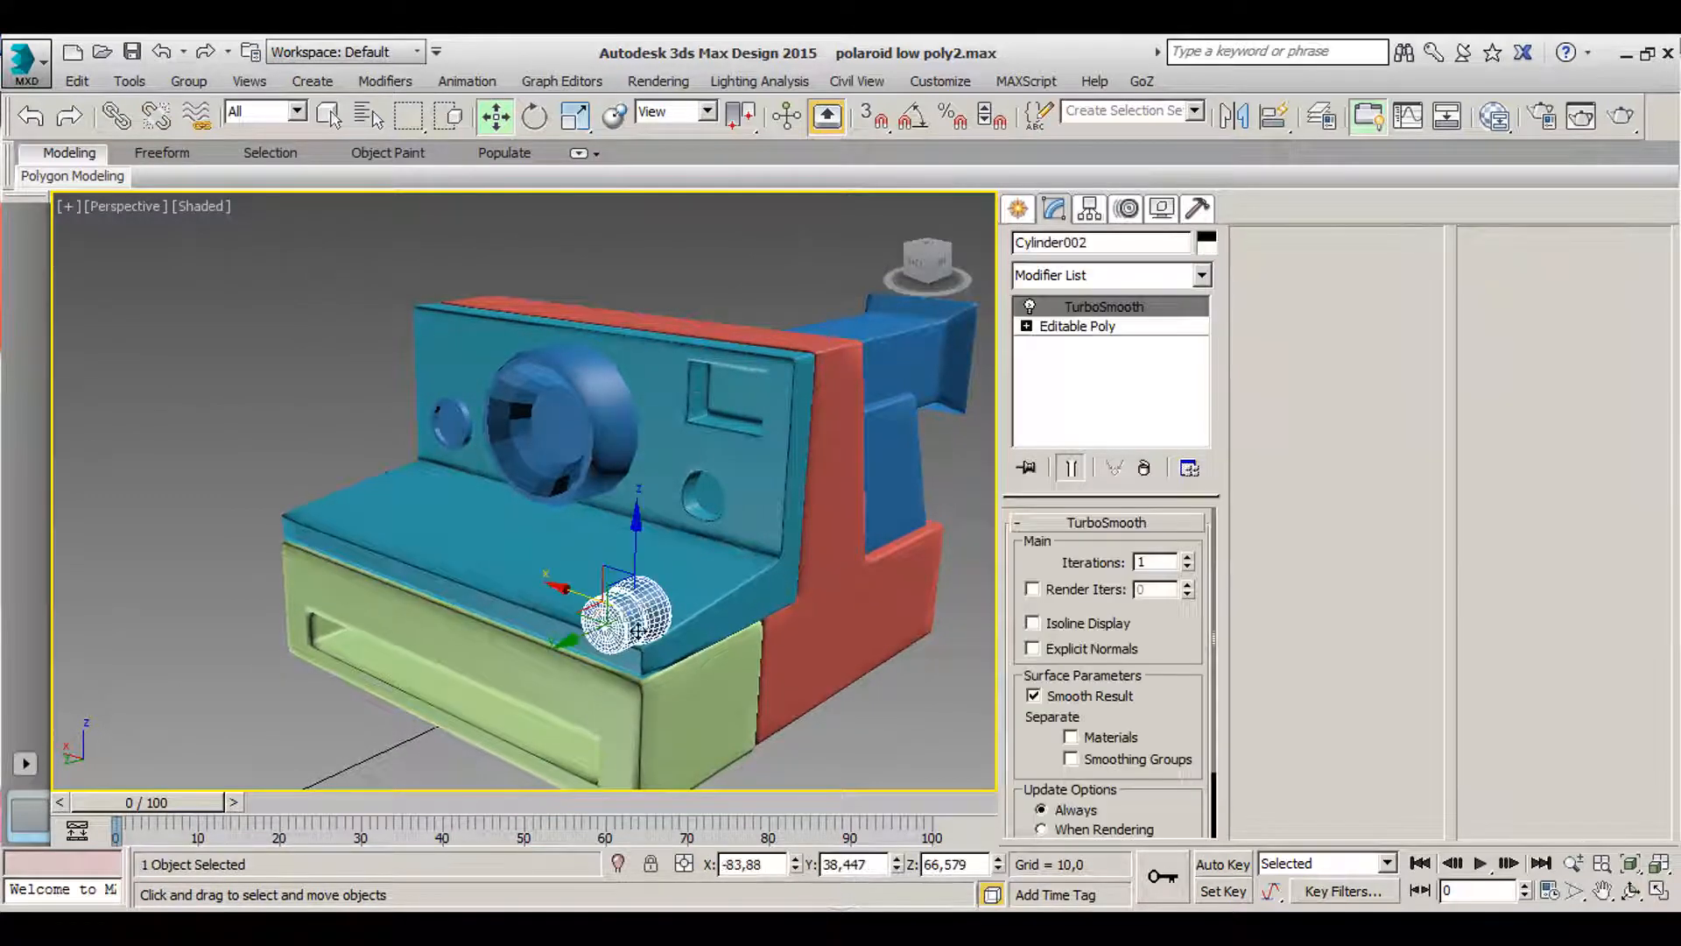
key(f)
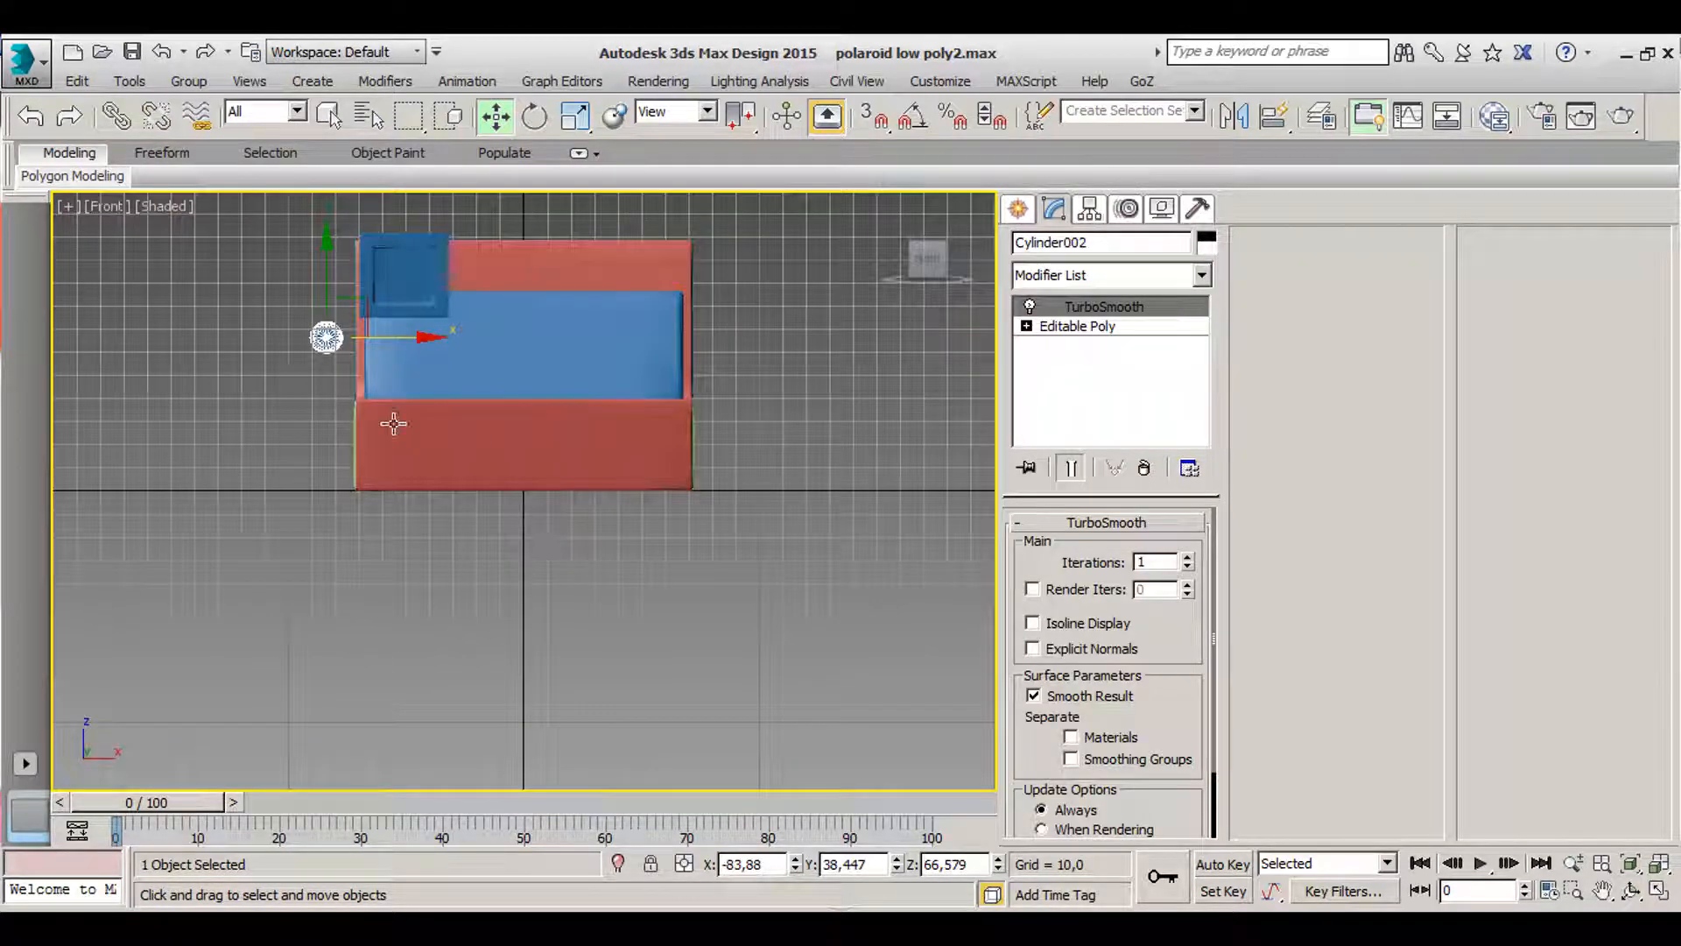
mouse_move(930, 252)
mouse_down()
mouse_move(954, 269)
mouse_move(911, 260)
mouse_up()
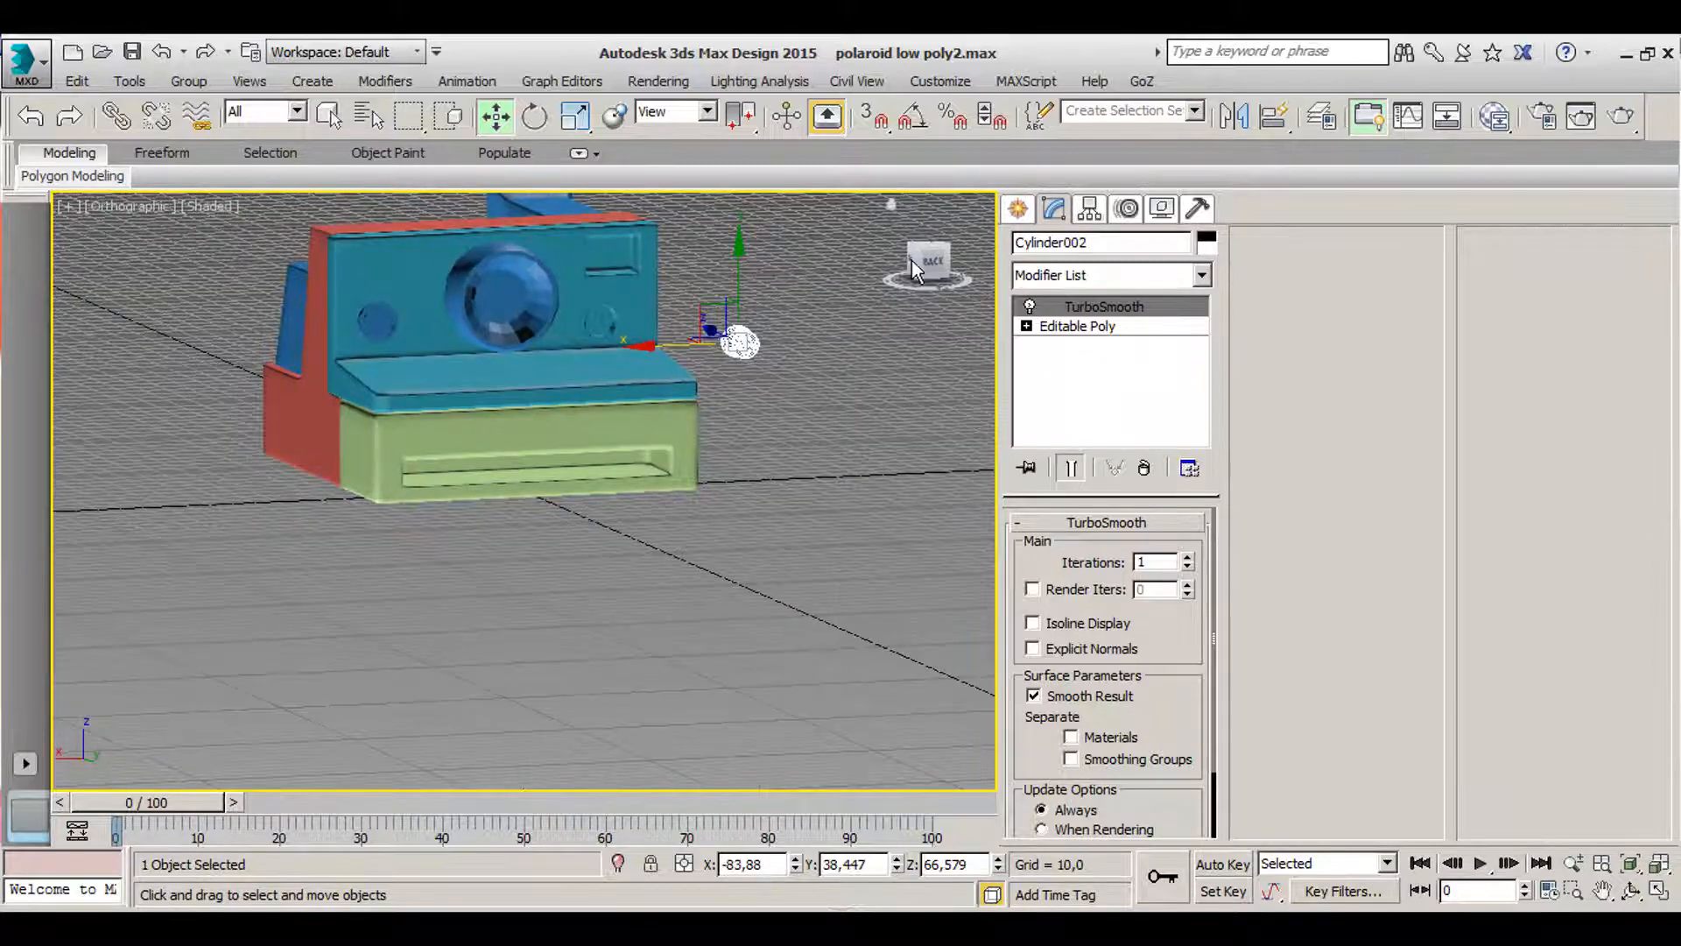
click(900, 271)
scroll(668, 331, up, 6)
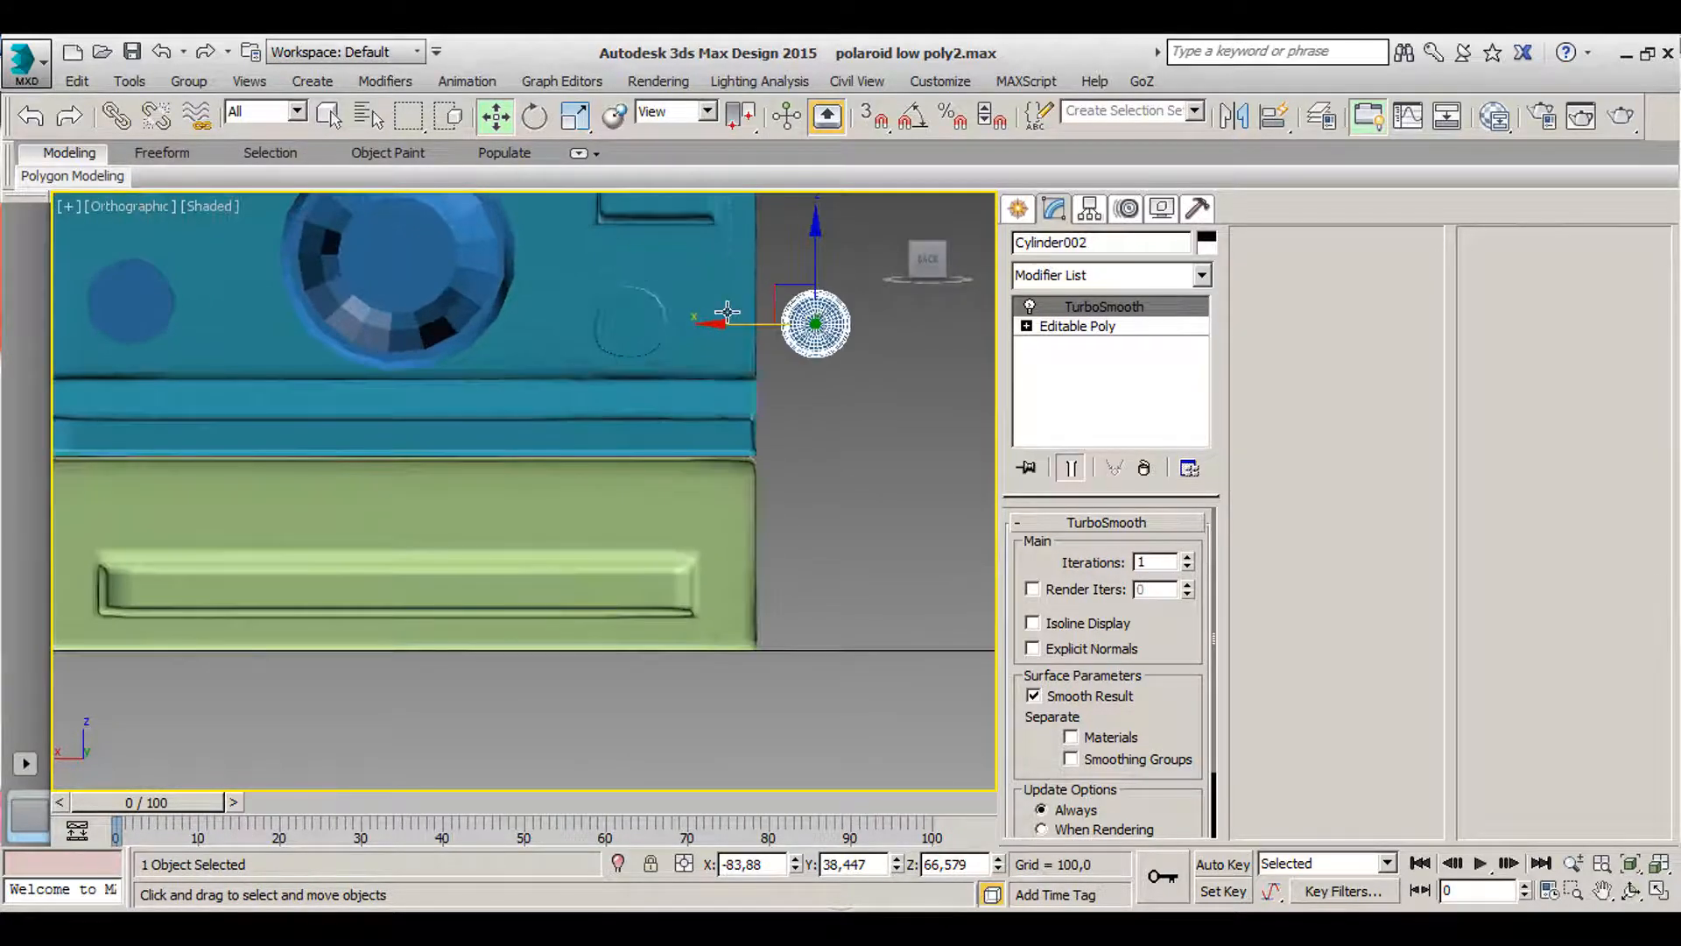
drag(668, 331, 535, 340)
- Move the small cylinder along Y to about -37.2, seating it in the round recess, and inspect the fit
scroll(534, 348, up, 8)
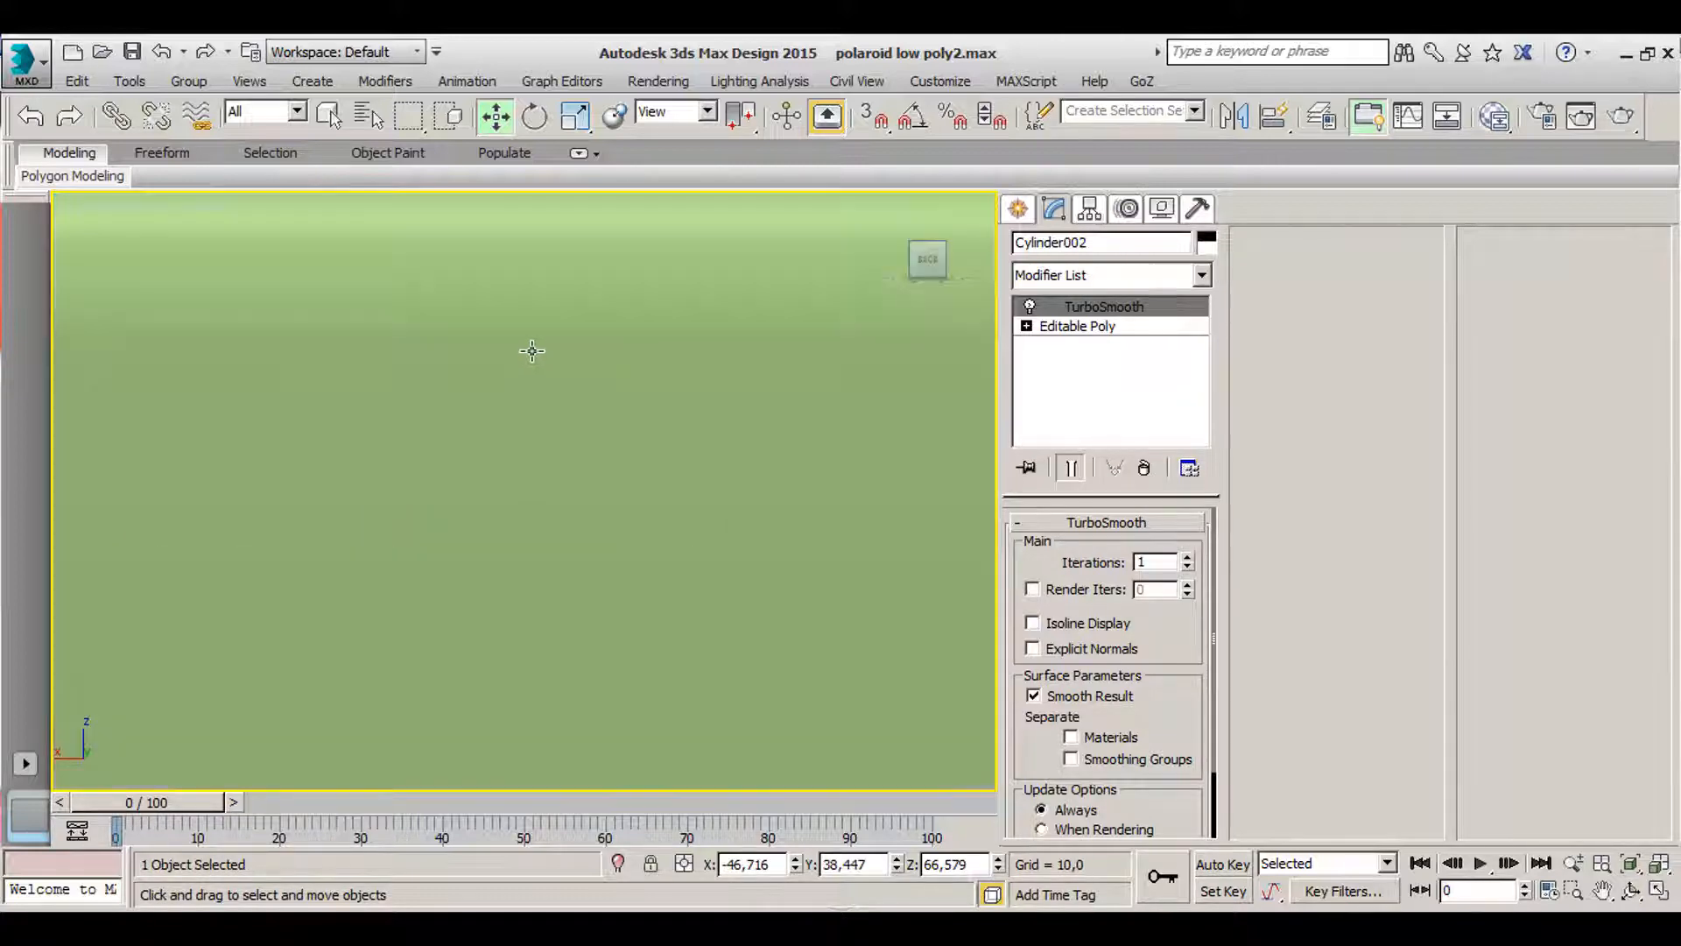
scroll(487, 394, down, 8)
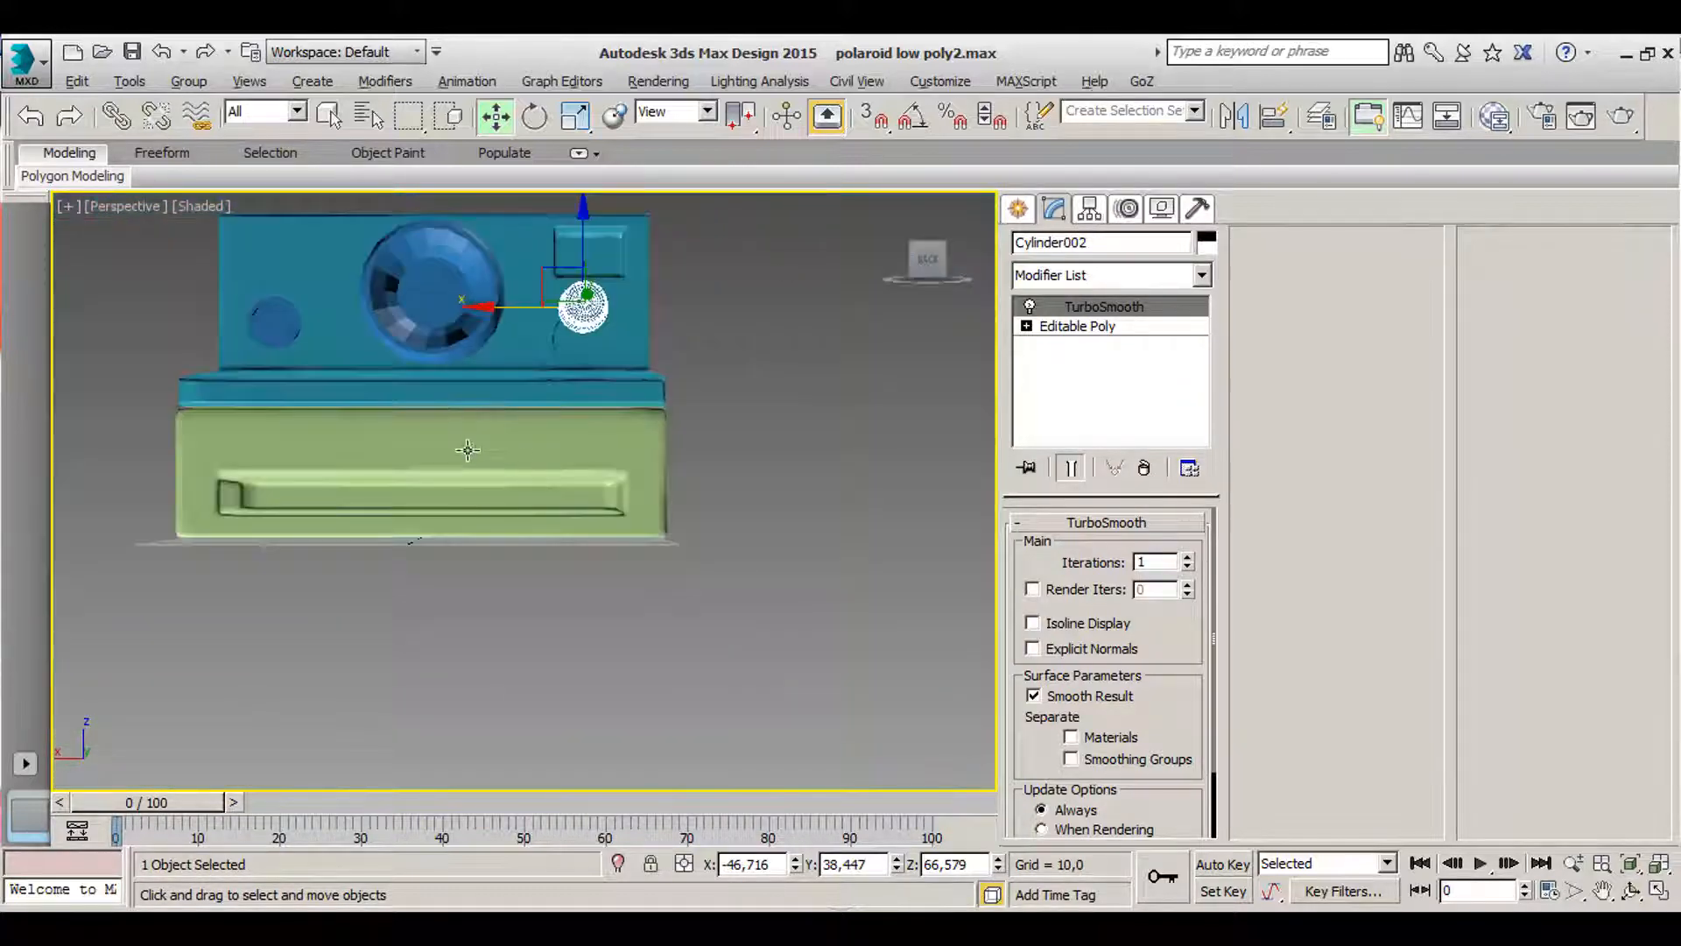
alt+middle_drag(464, 446, 307, 461)
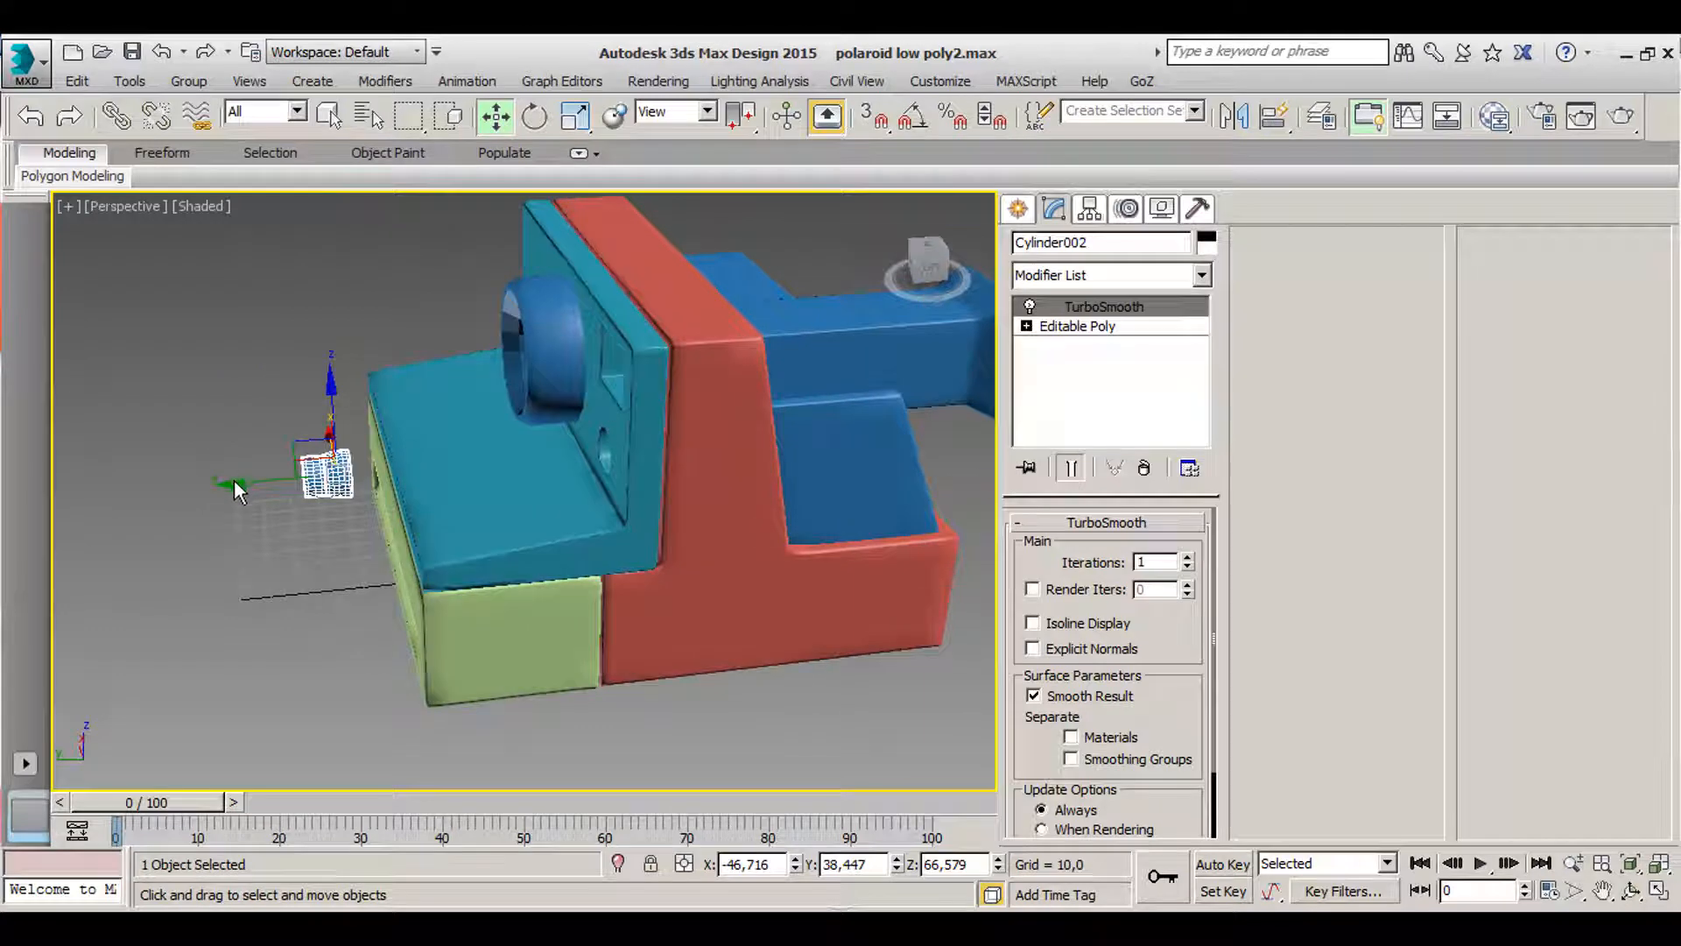
drag(235, 480, 499, 481)
key(z)
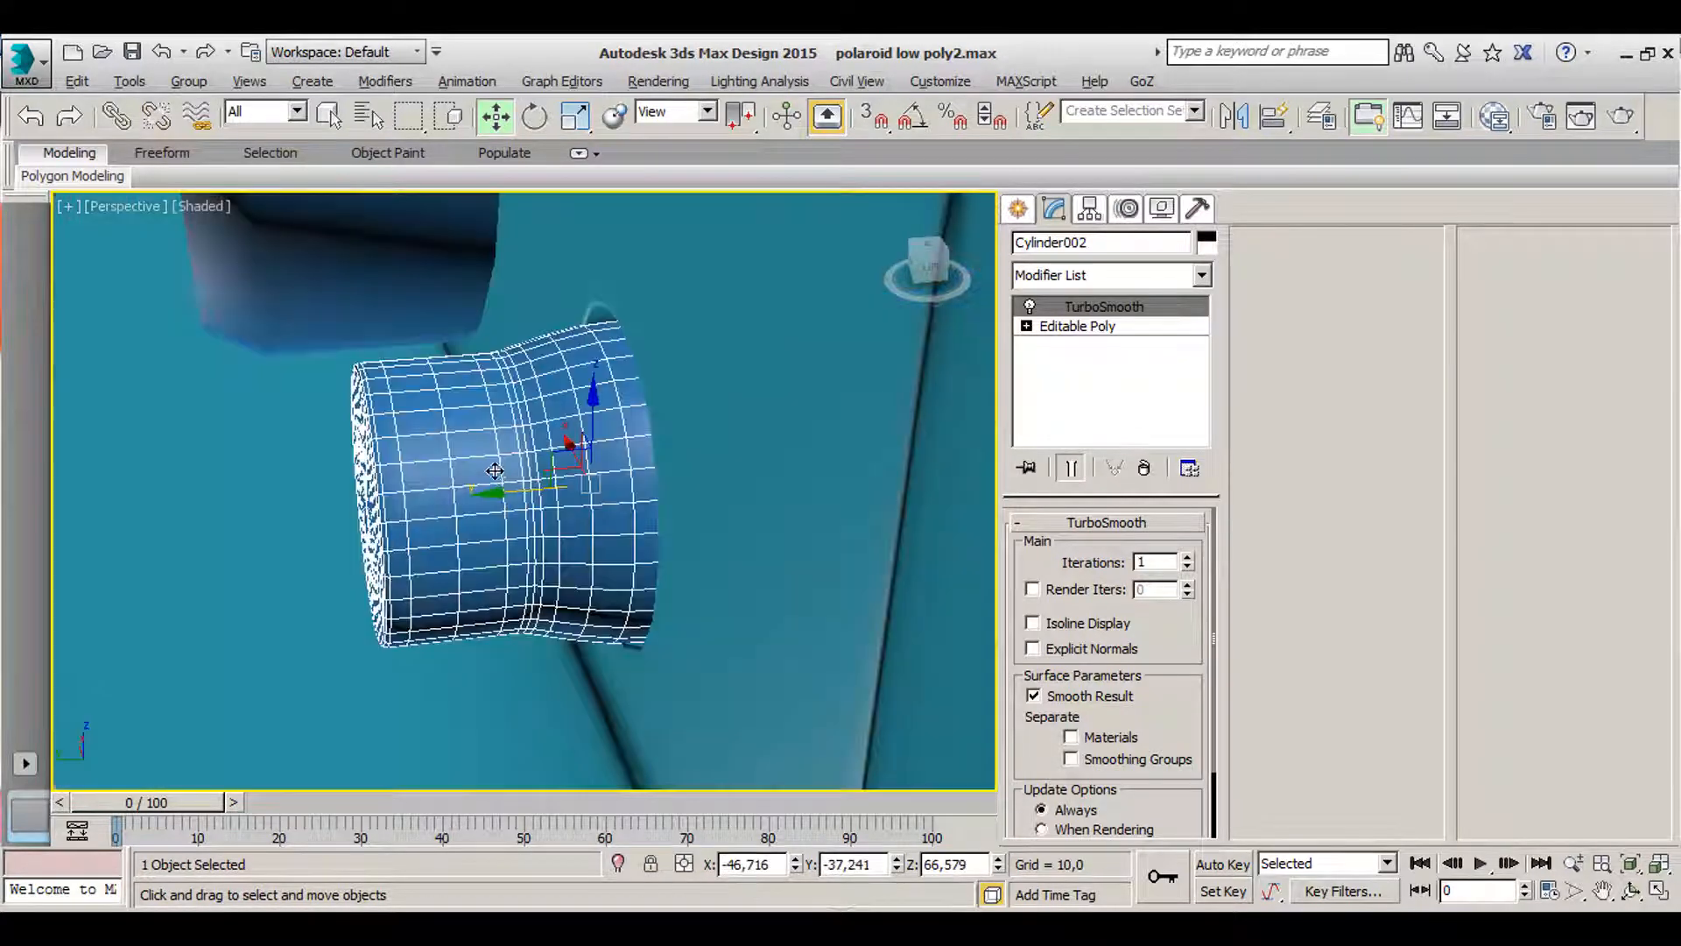
alt+middle_drag(495, 477, 898, 397)
- Try 2 TurboSmooth iterations on the teal body, inspect the recess rim around the cylinder and return to 1 iteration
click(694, 427)
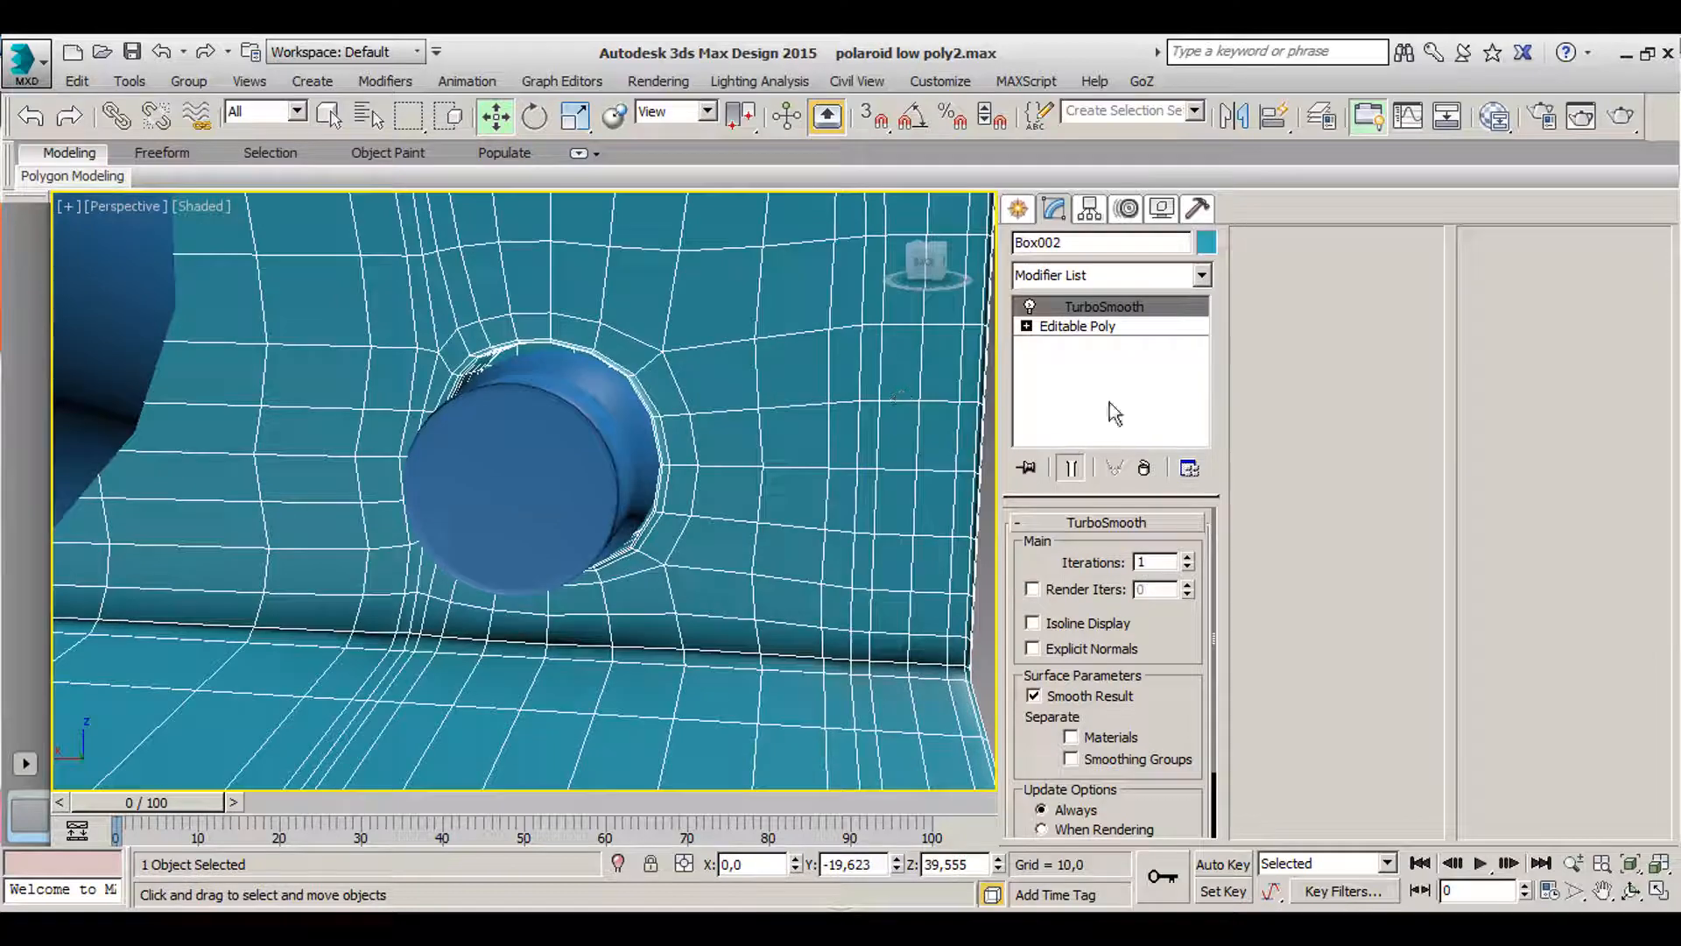
click(1188, 557)
scroll(682, 383, up, 5)
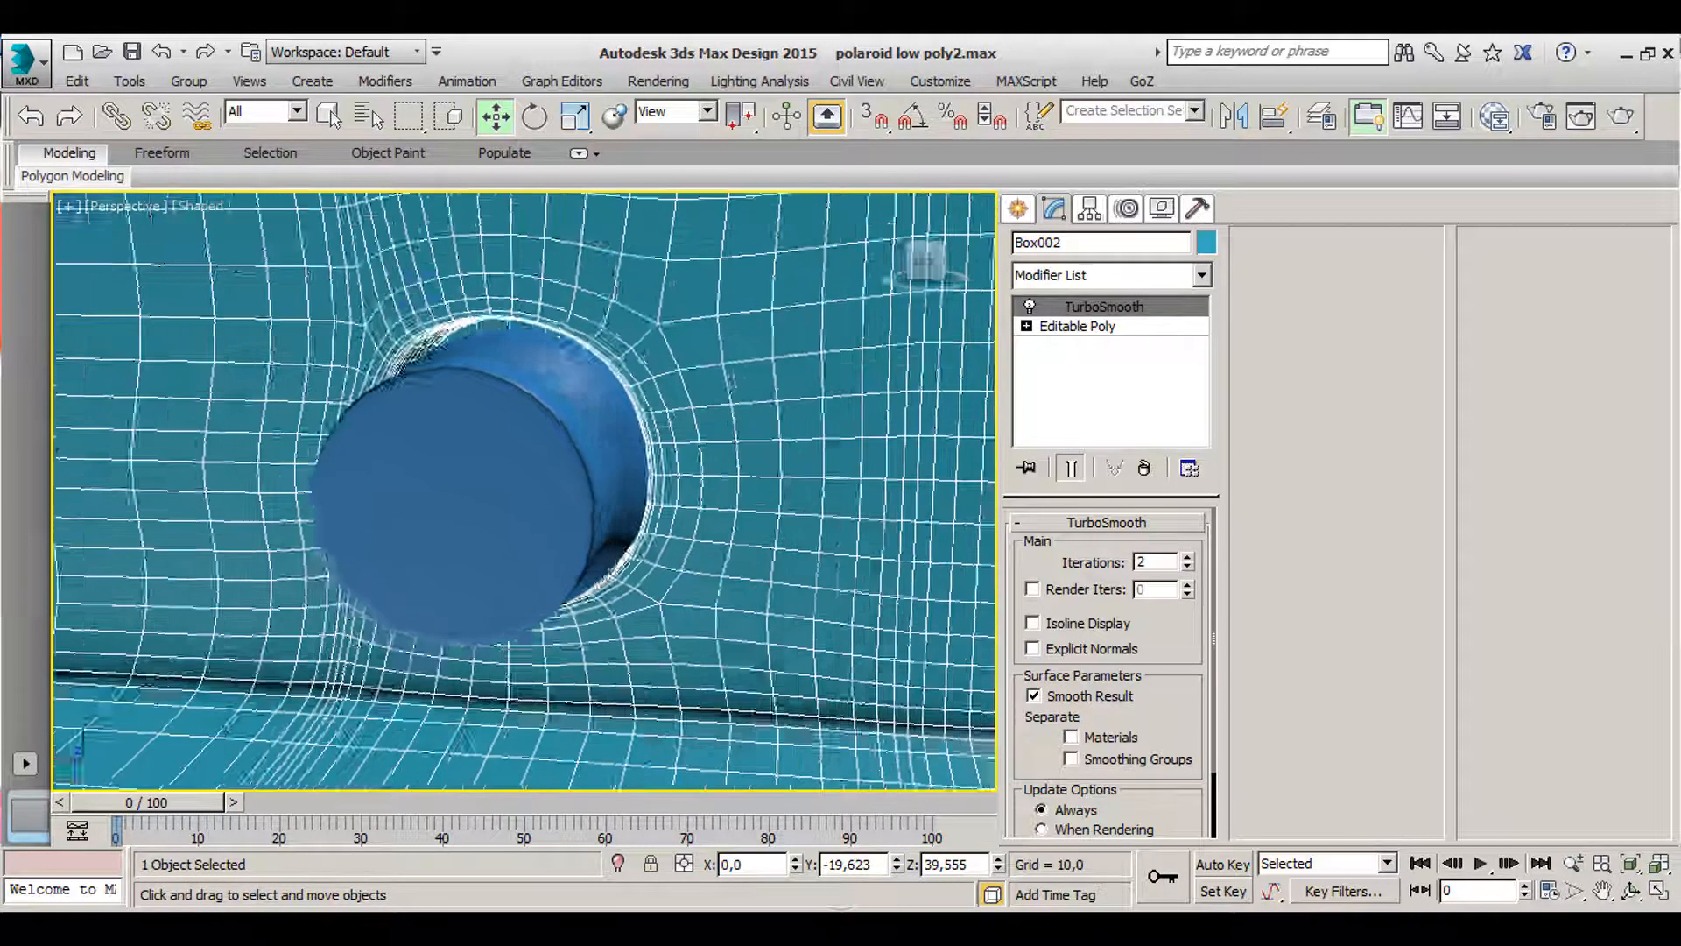
click(1187, 567)
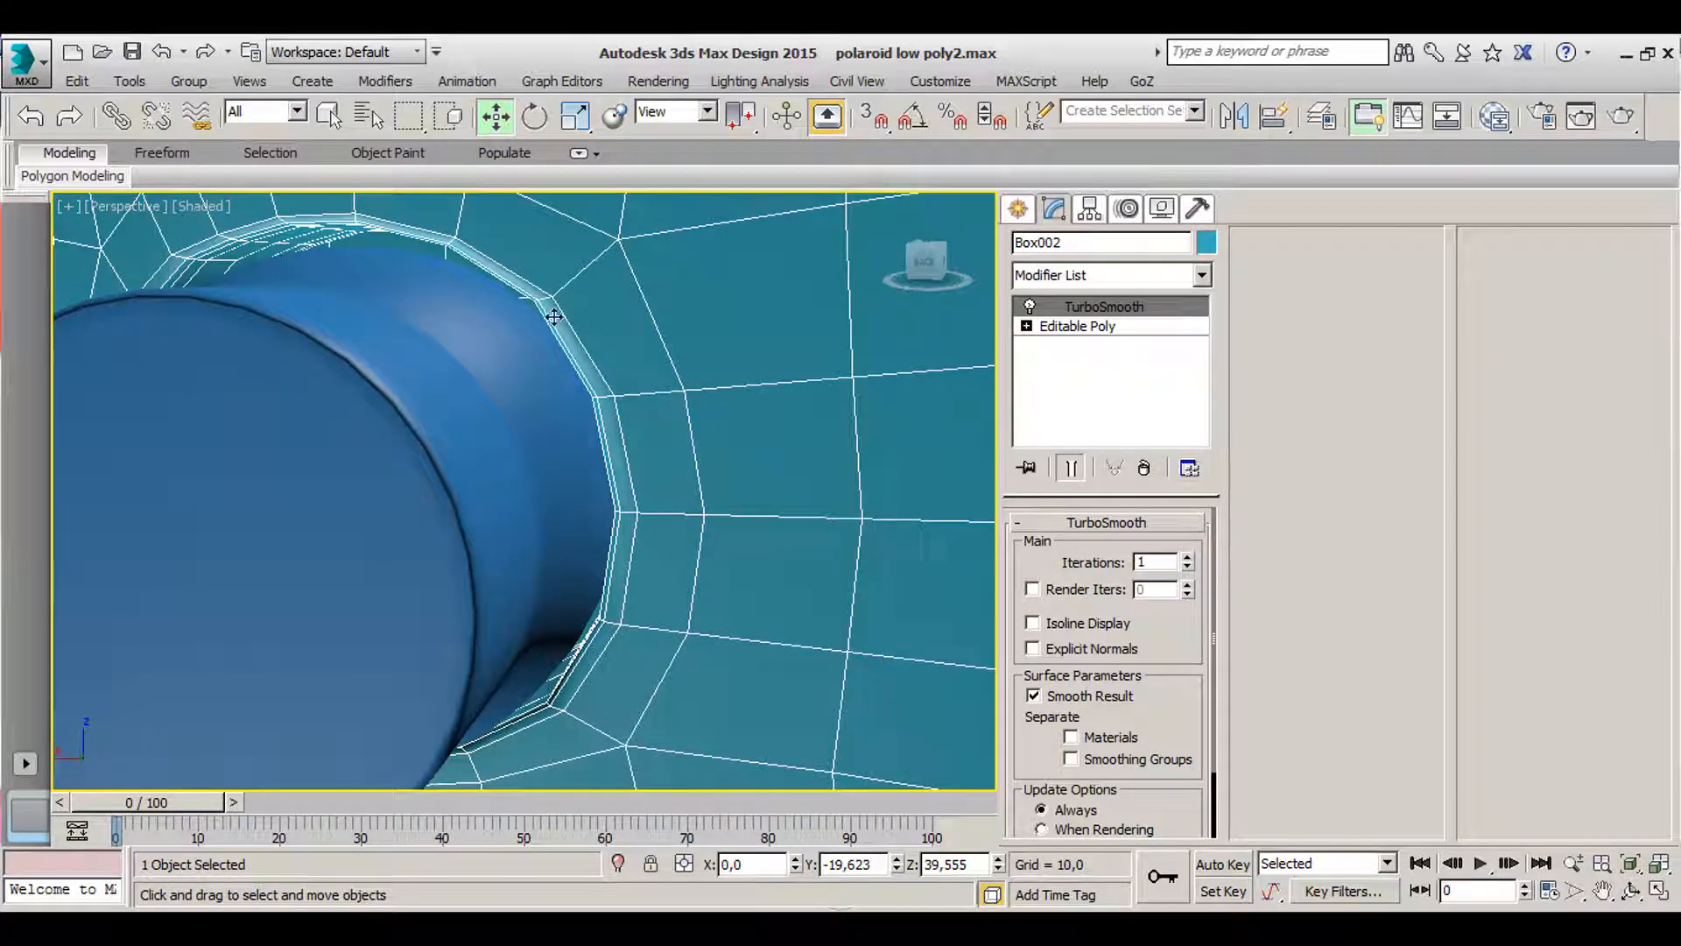
- Set the teal body's TurboSmooth to 2 iterations and inspect the smoothed recess rim around the small cylinder from several angles
click(1187, 556)
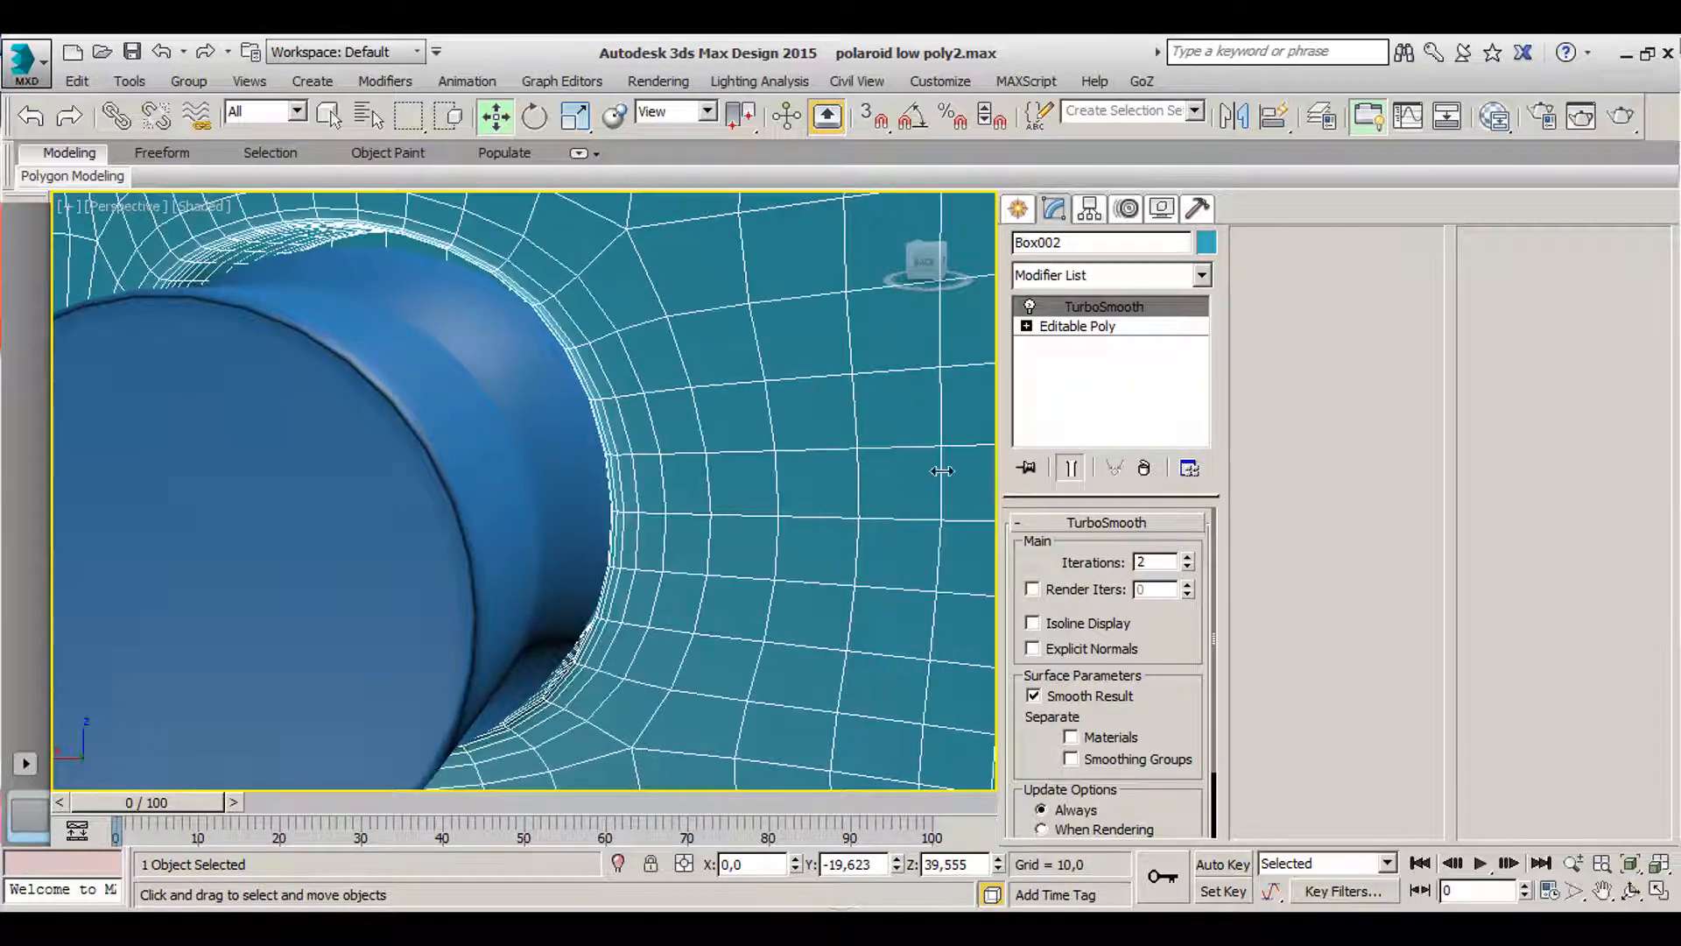
scroll(942, 469, down, 4)
click(968, 459)
scroll(642, 334, down, 2)
alt+middle_drag(642, 334, 334, 432)
click(317, 489)
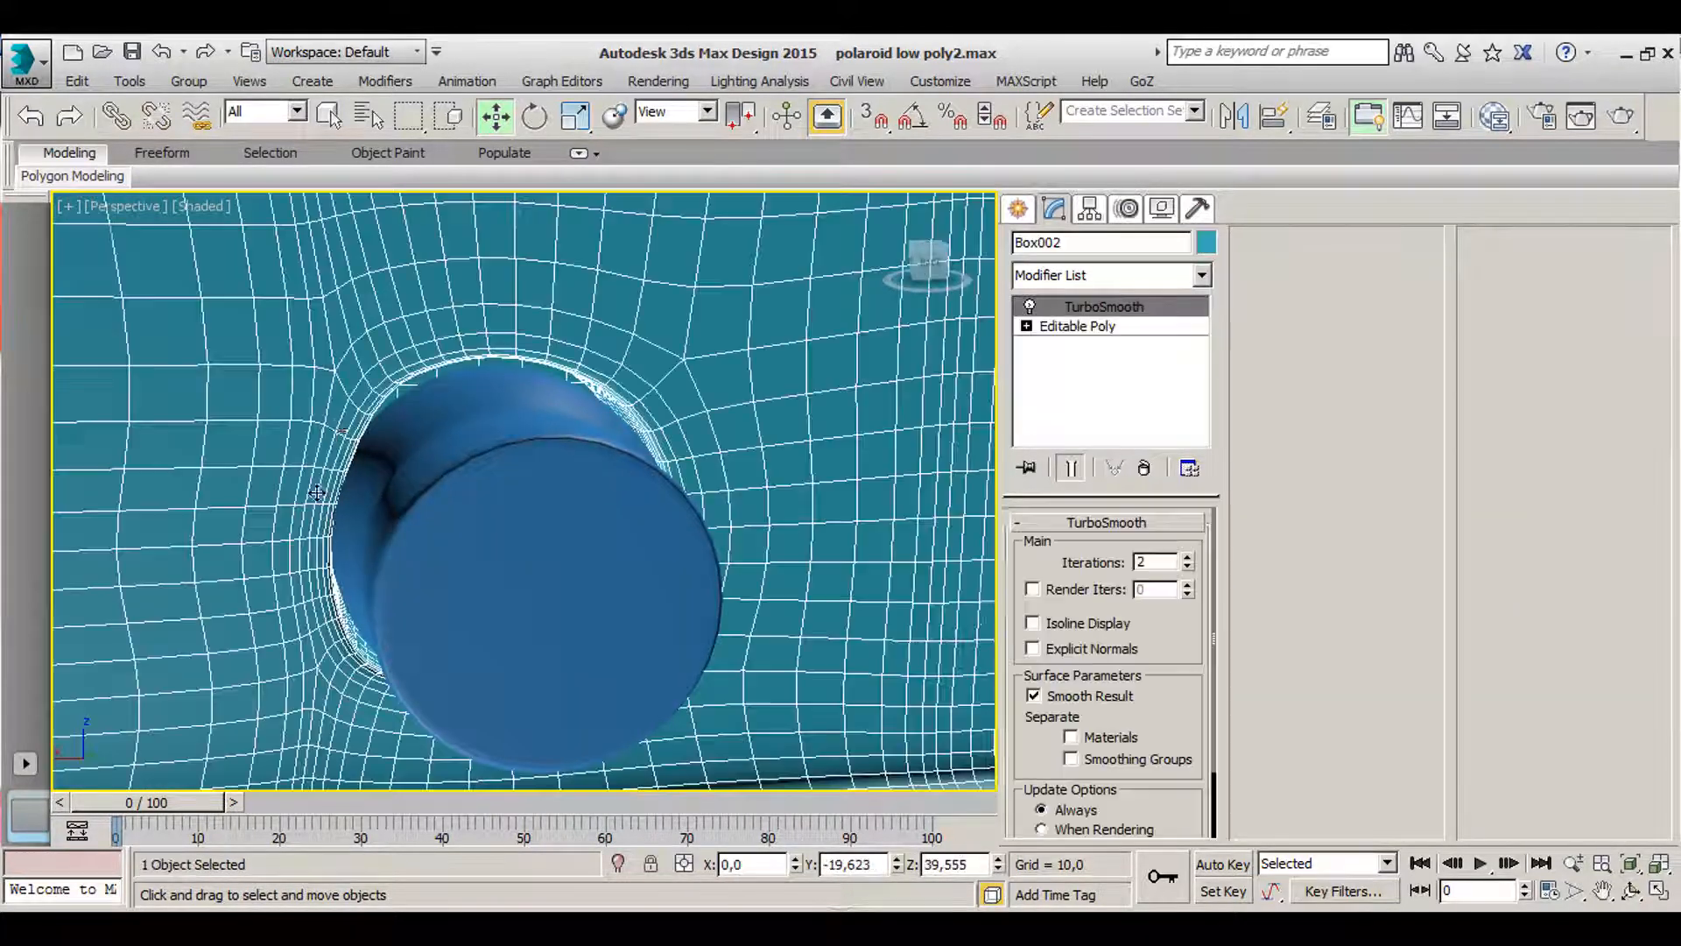
scroll(318, 489, up, 2)
scroll(507, 440, down, 3)
alt+middle_drag(503, 517, 426, 508)
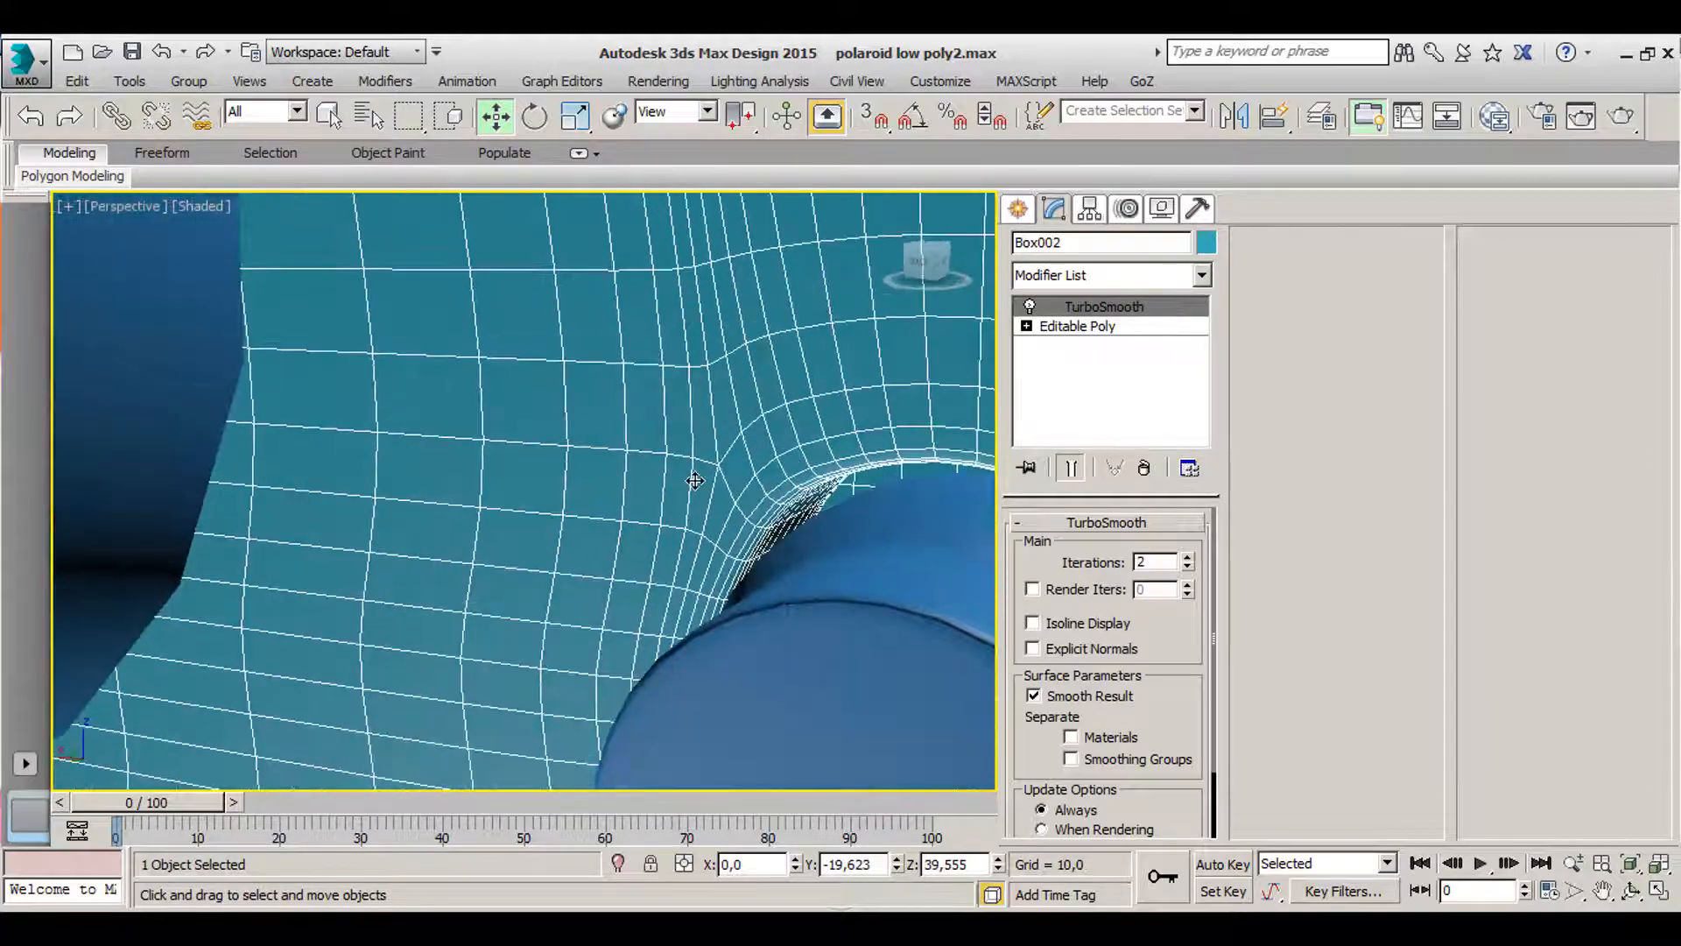
scroll(691, 482, down, 2)
middle_drag(598, 554, 474, 476)
alt+middle_drag(590, 496, 548, 549)
click(878, 604)
scroll(458, 526, up, 3)
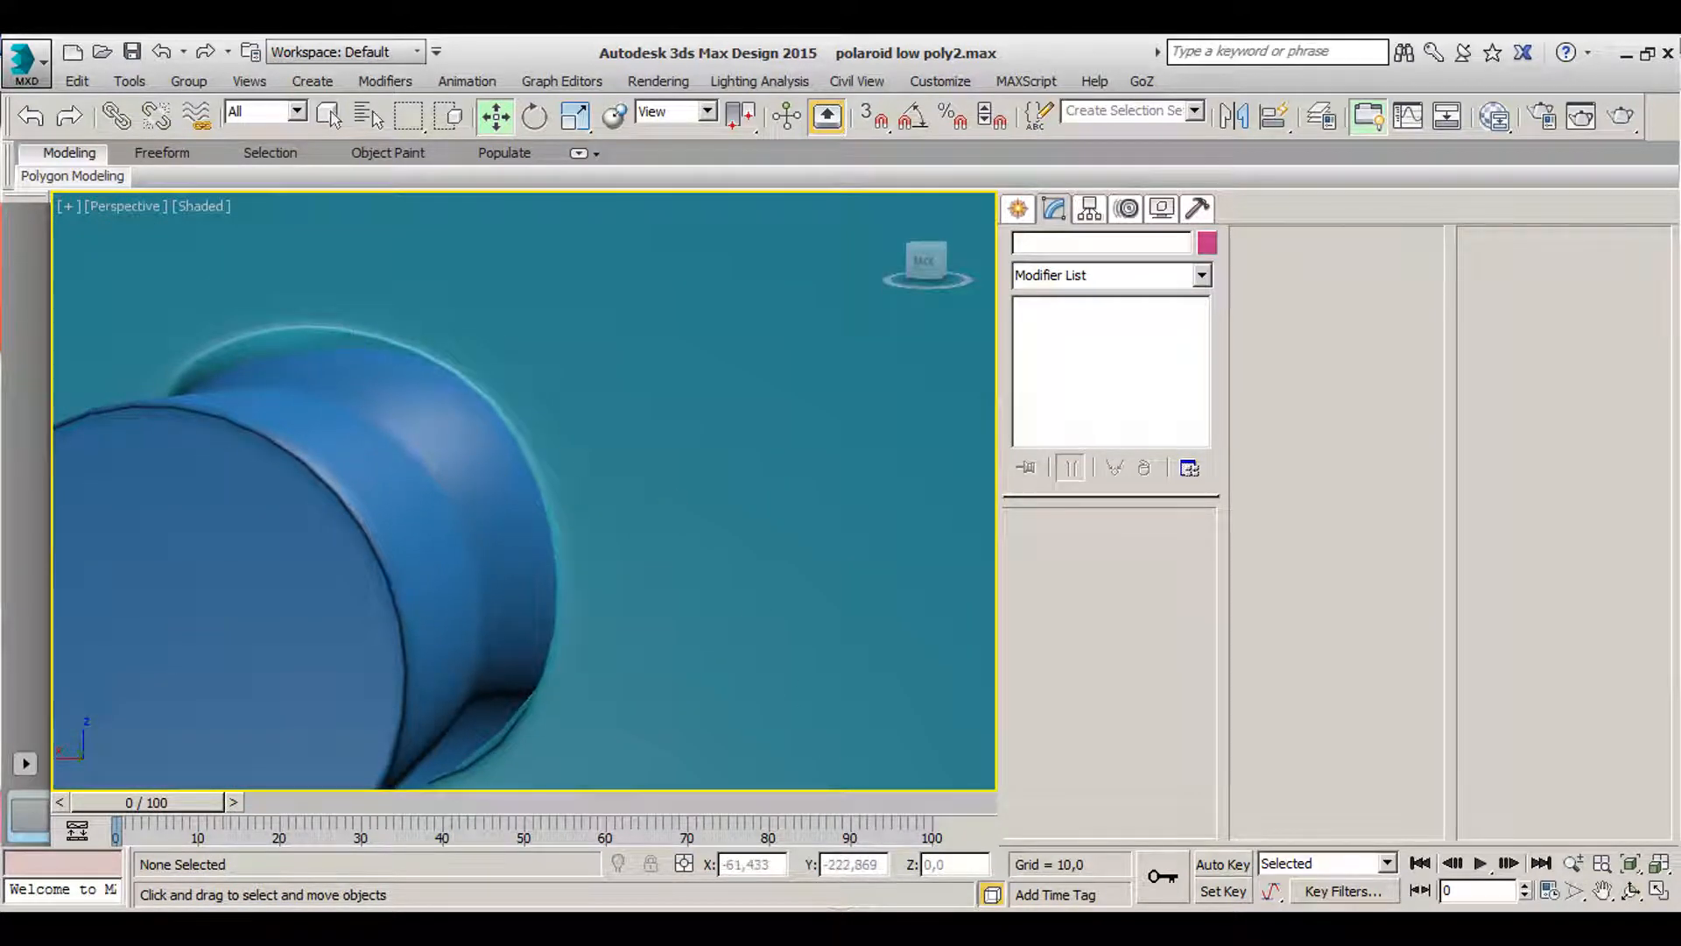
- Compare the dial and its recess with the reference photo of the camera, examining the dial's grip, scale ring and surrounding gap
key(alt+Tab)
scroll(861, 536, up, 3)
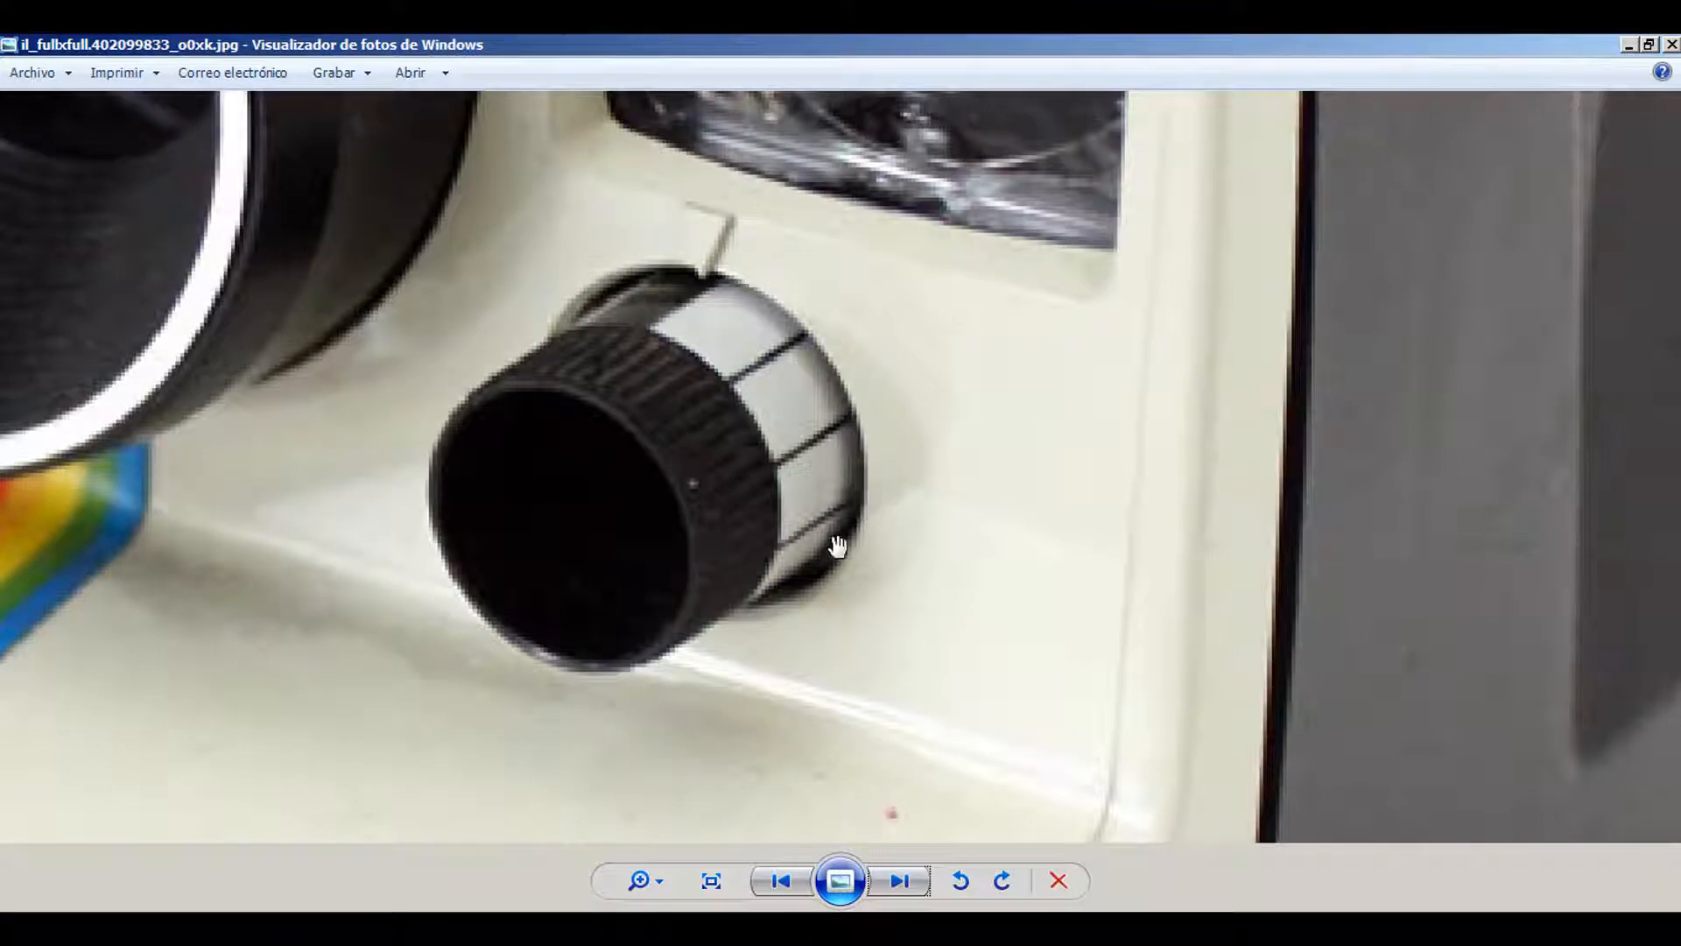
click(1627, 45)
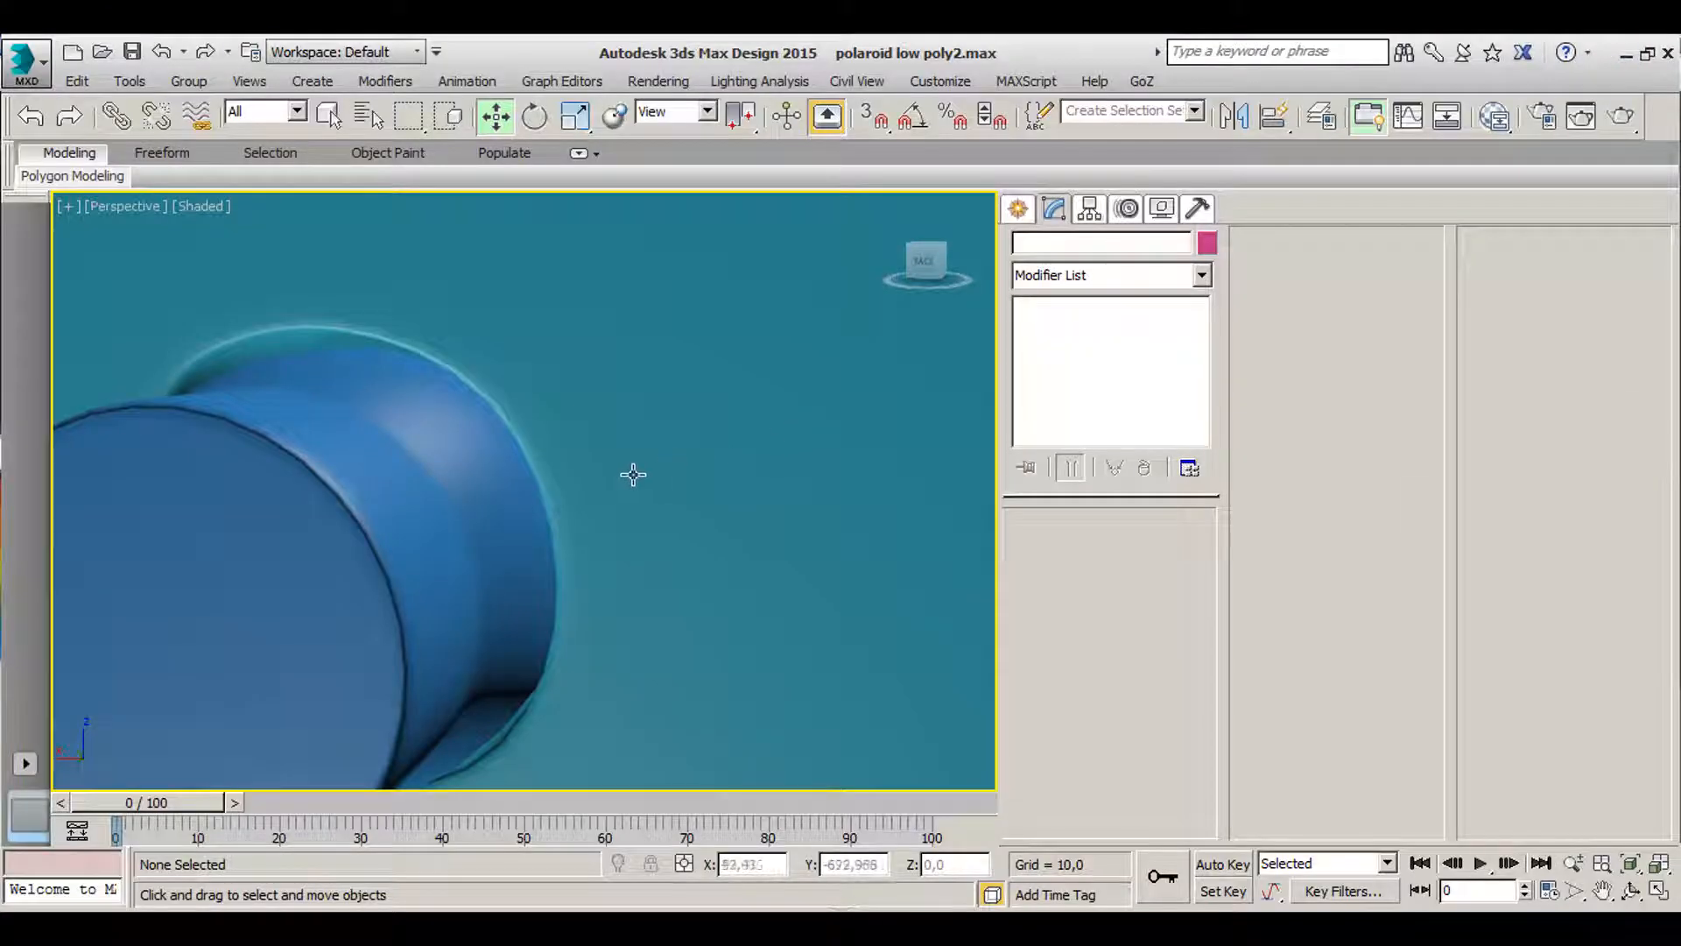
scroll(605, 456, down, 2)
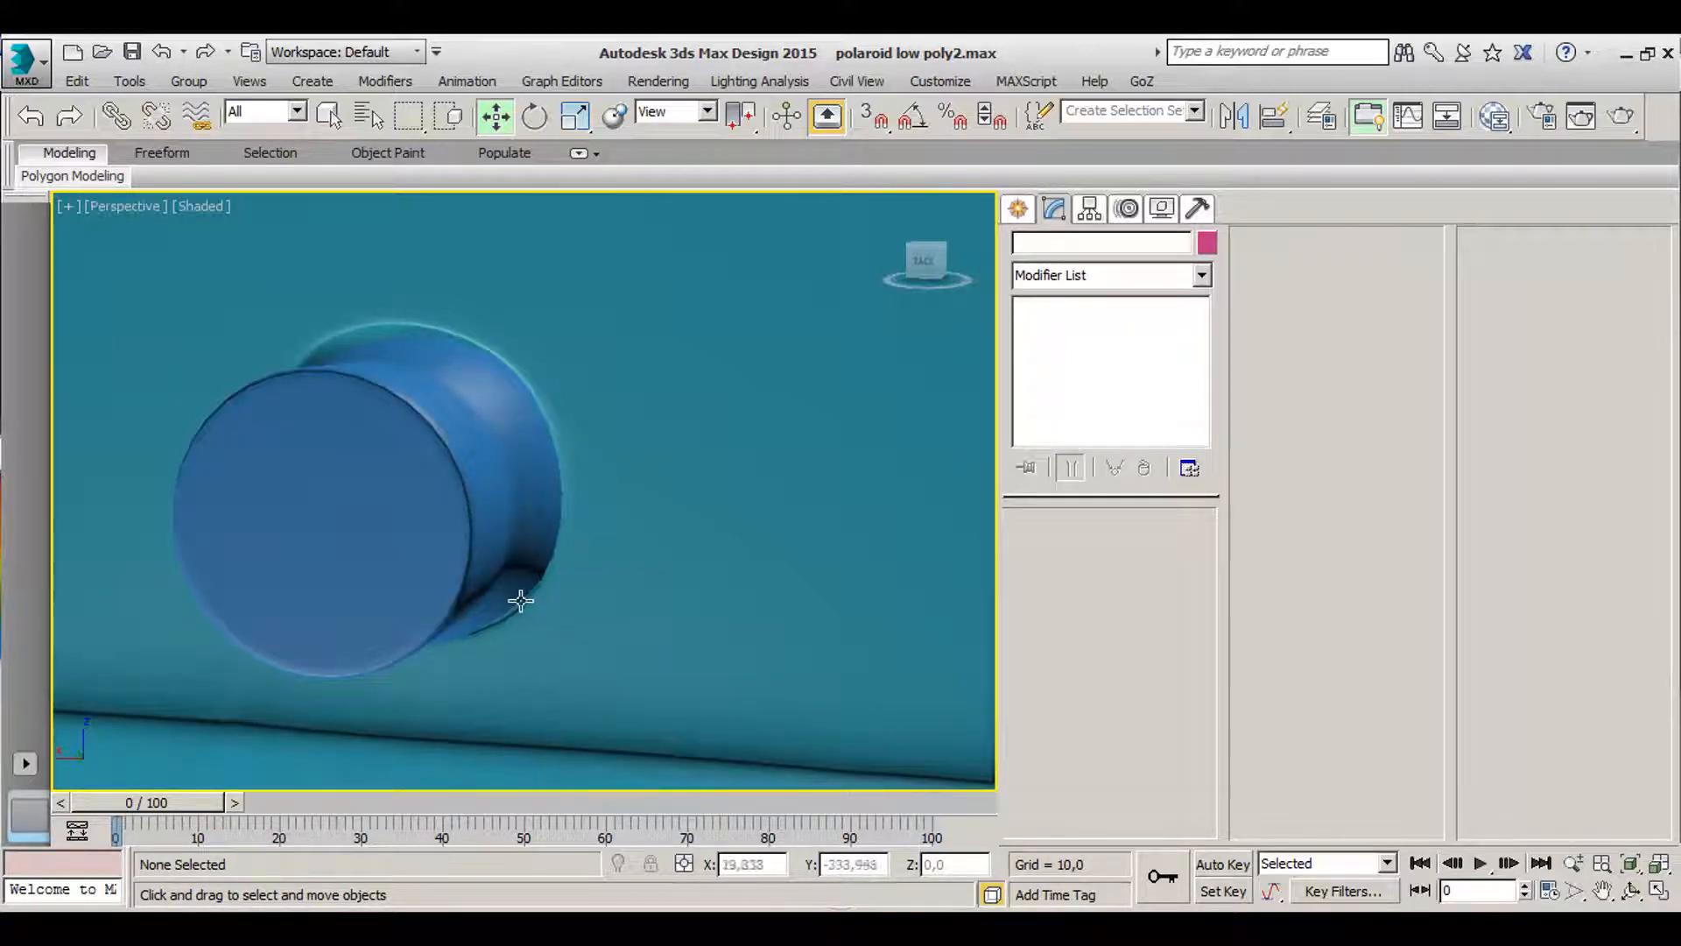
click(876, 920)
scroll(846, 571, up, 2)
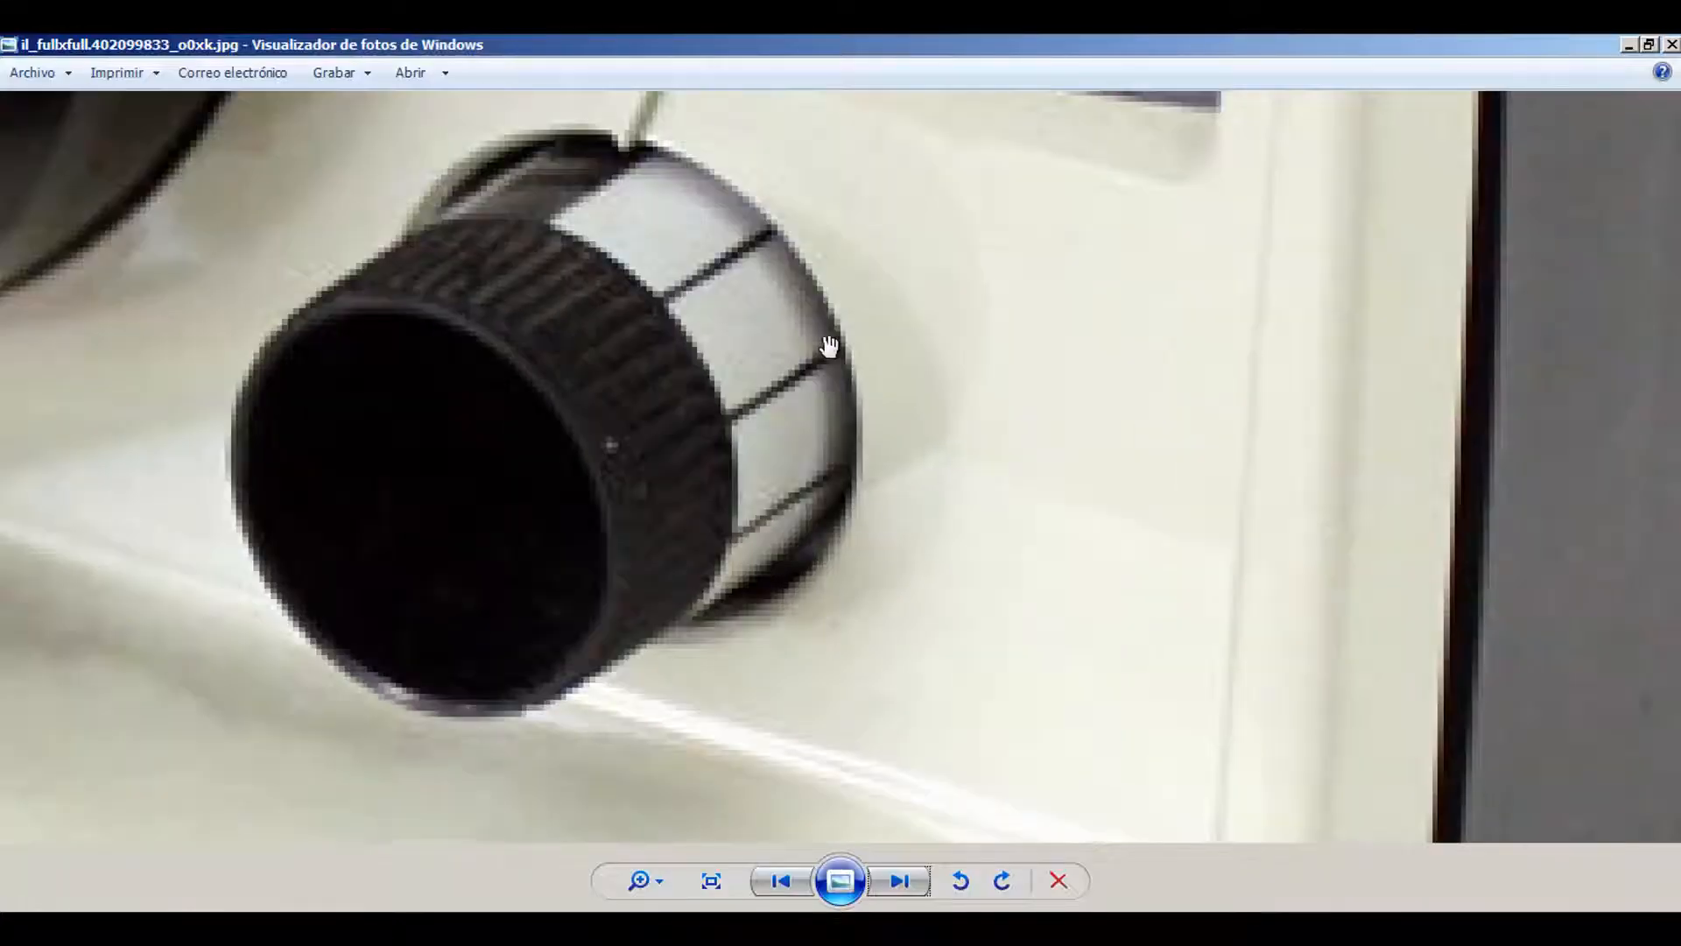
drag(746, 255, 647, 459)
scroll(705, 692, down, 3)
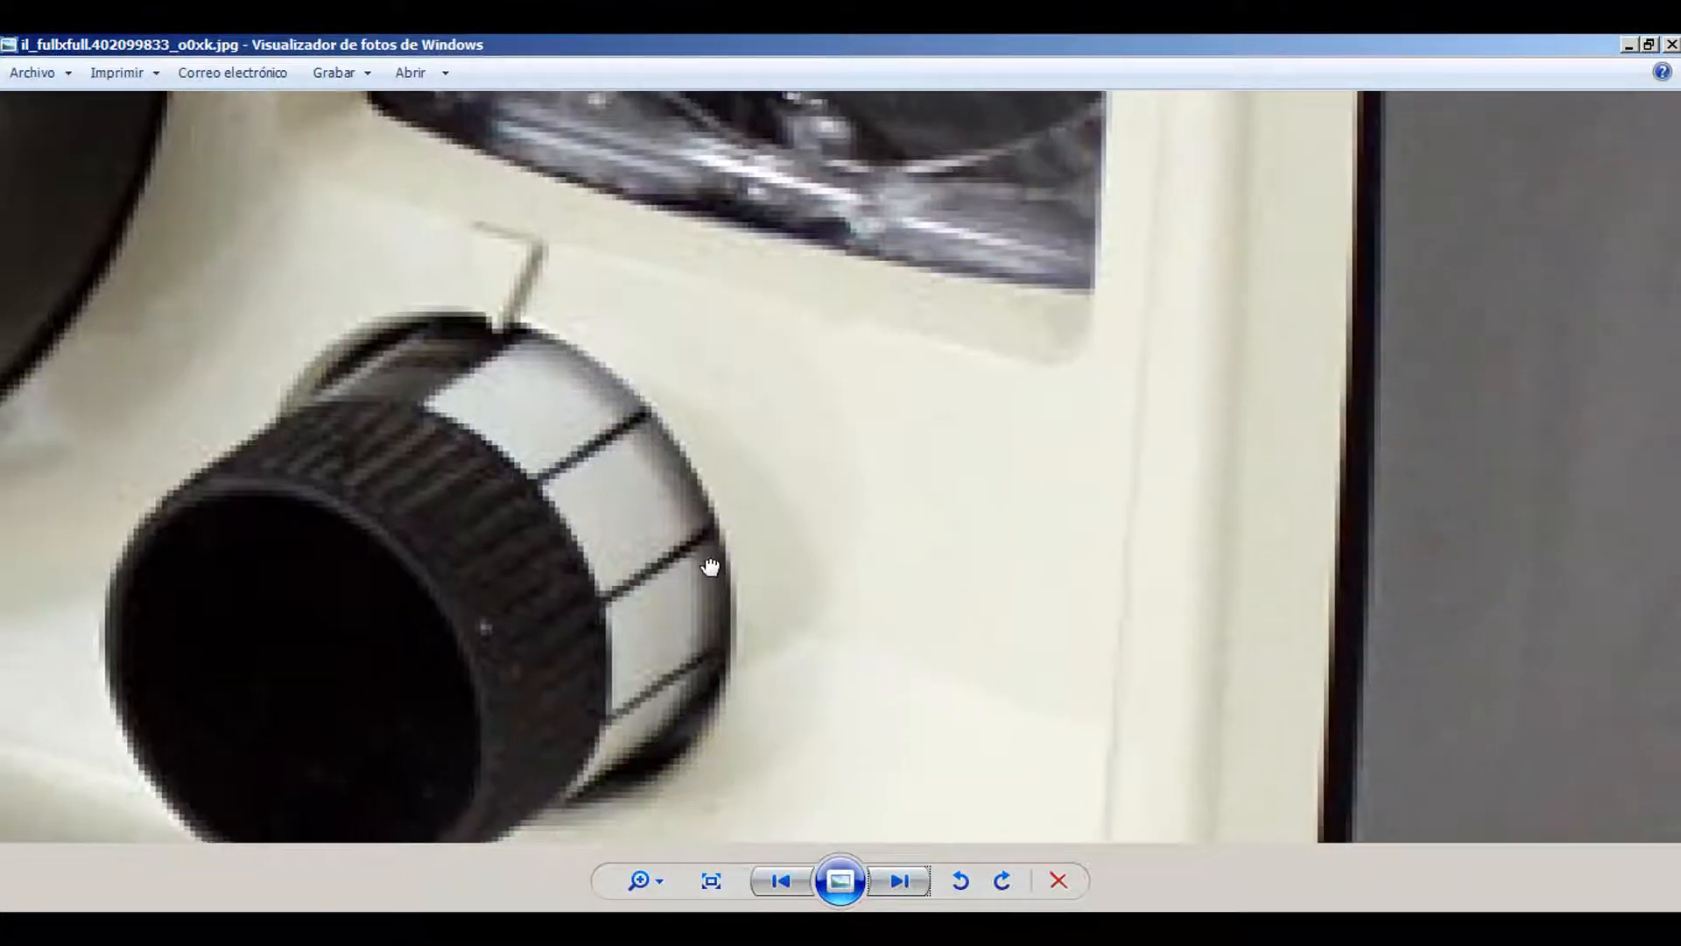
click(1629, 47)
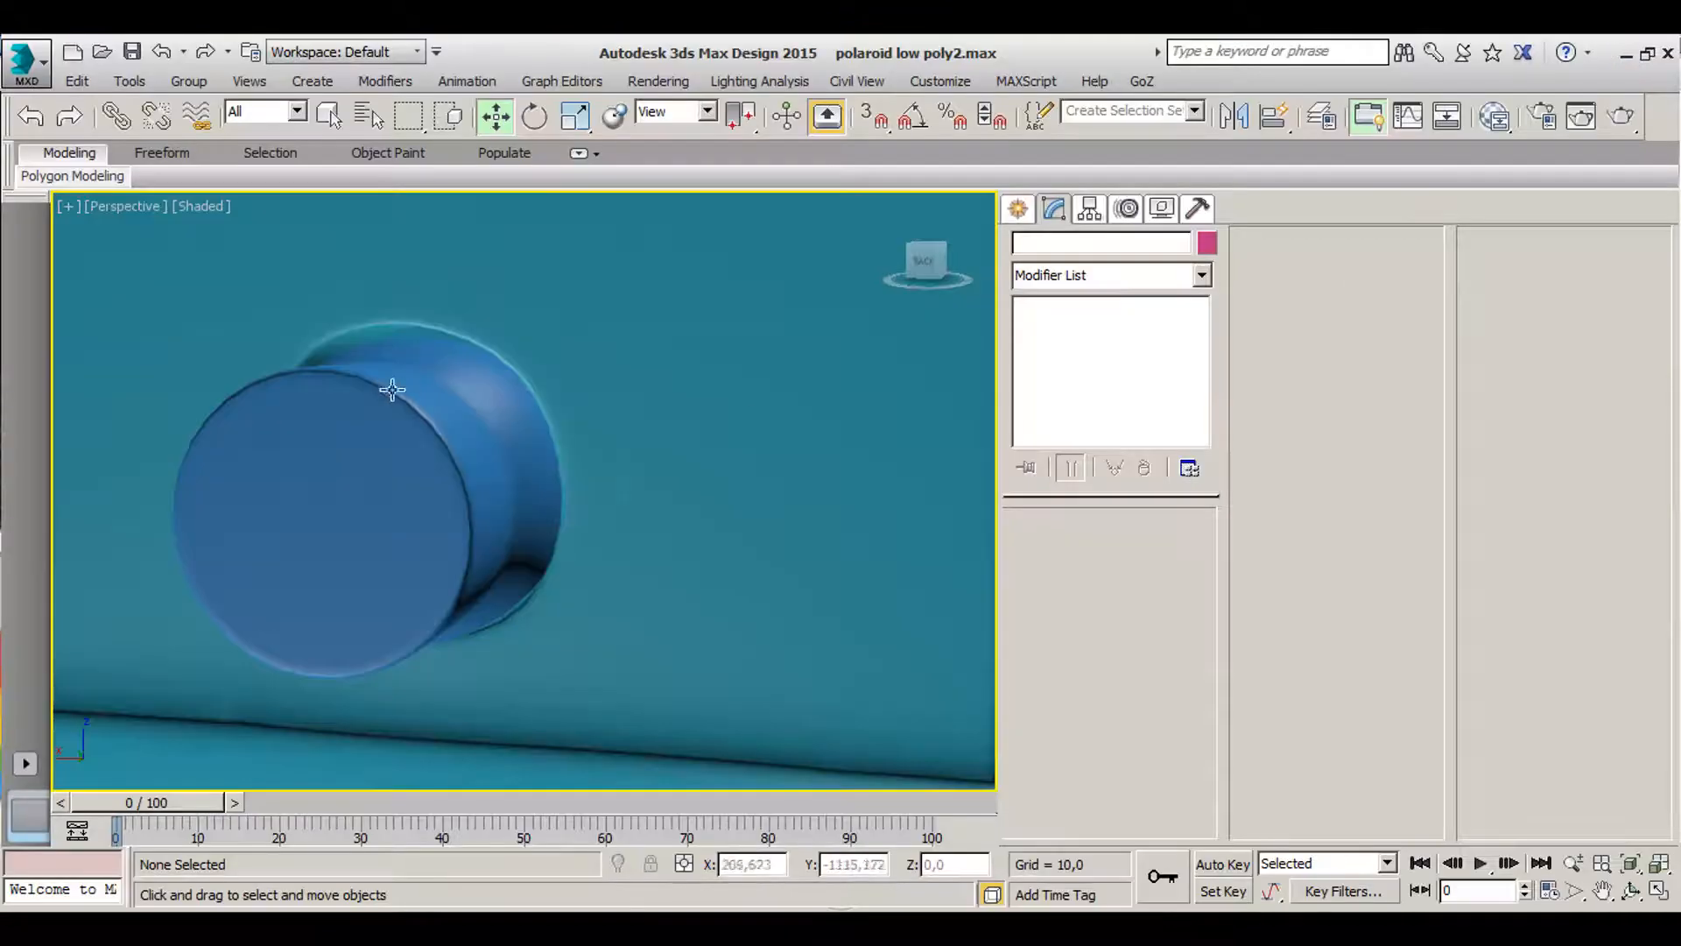
- Move the large lens cylinder along Y to about 16.1, pulling it forward away from the teal front panel
middle_drag(394, 390, 1039, 596)
scroll(399, 404, down, 1)
alt+middle_drag(400, 404, 414, 356)
click(433, 342)
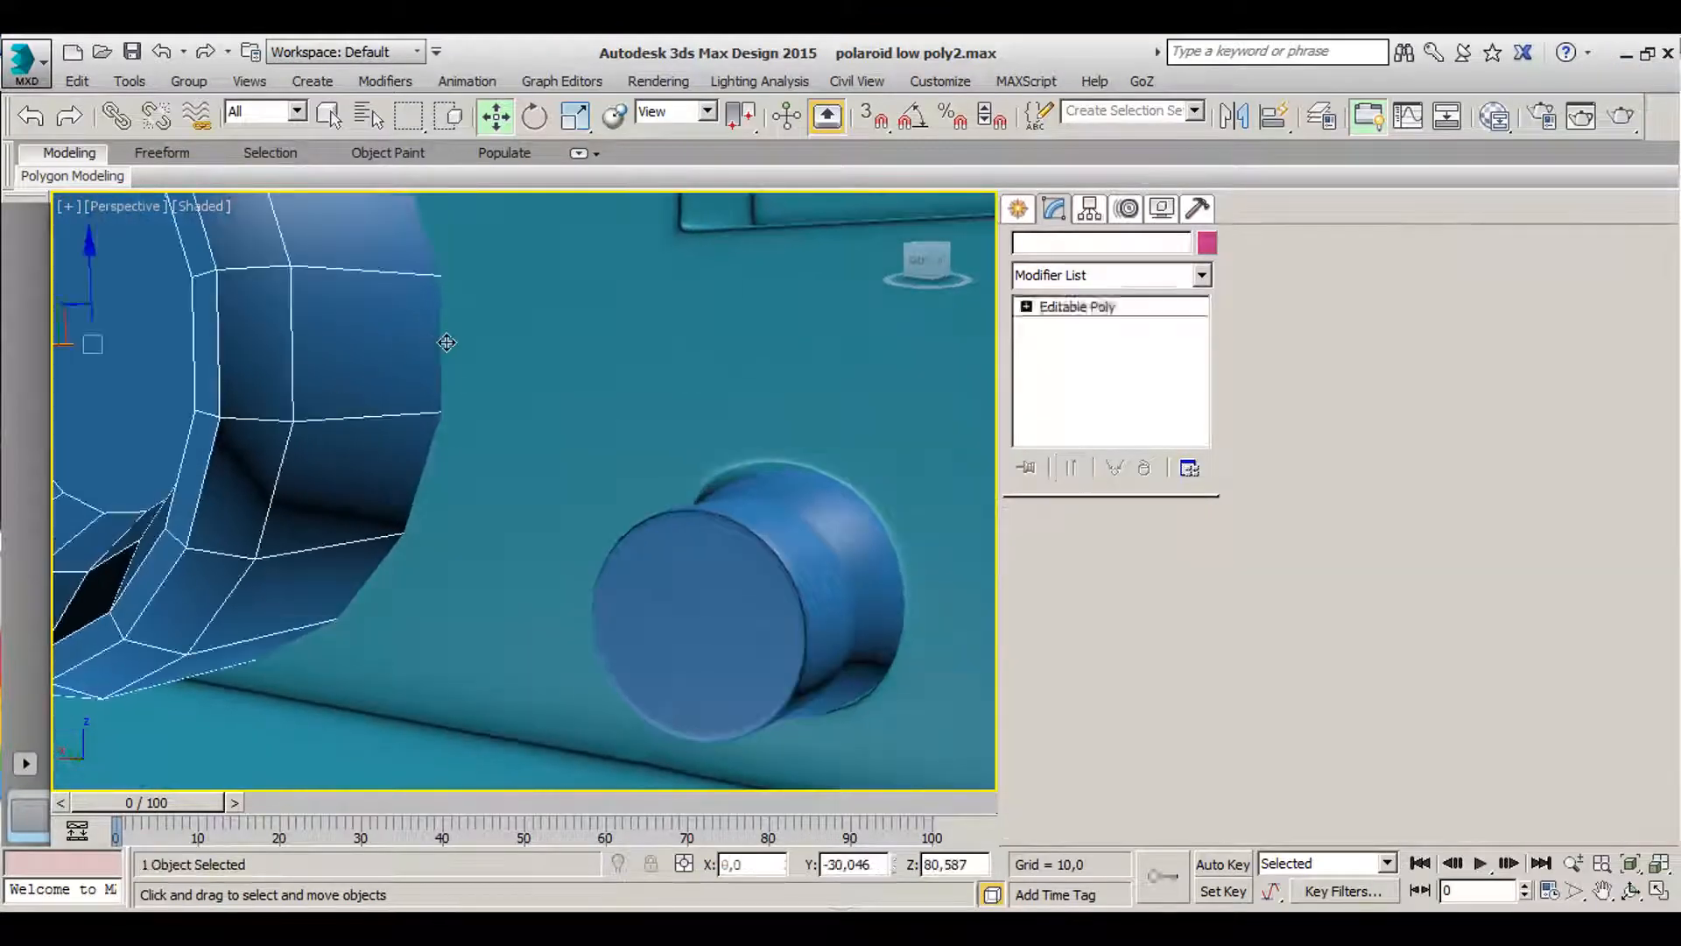
scroll(464, 344, up, 2)
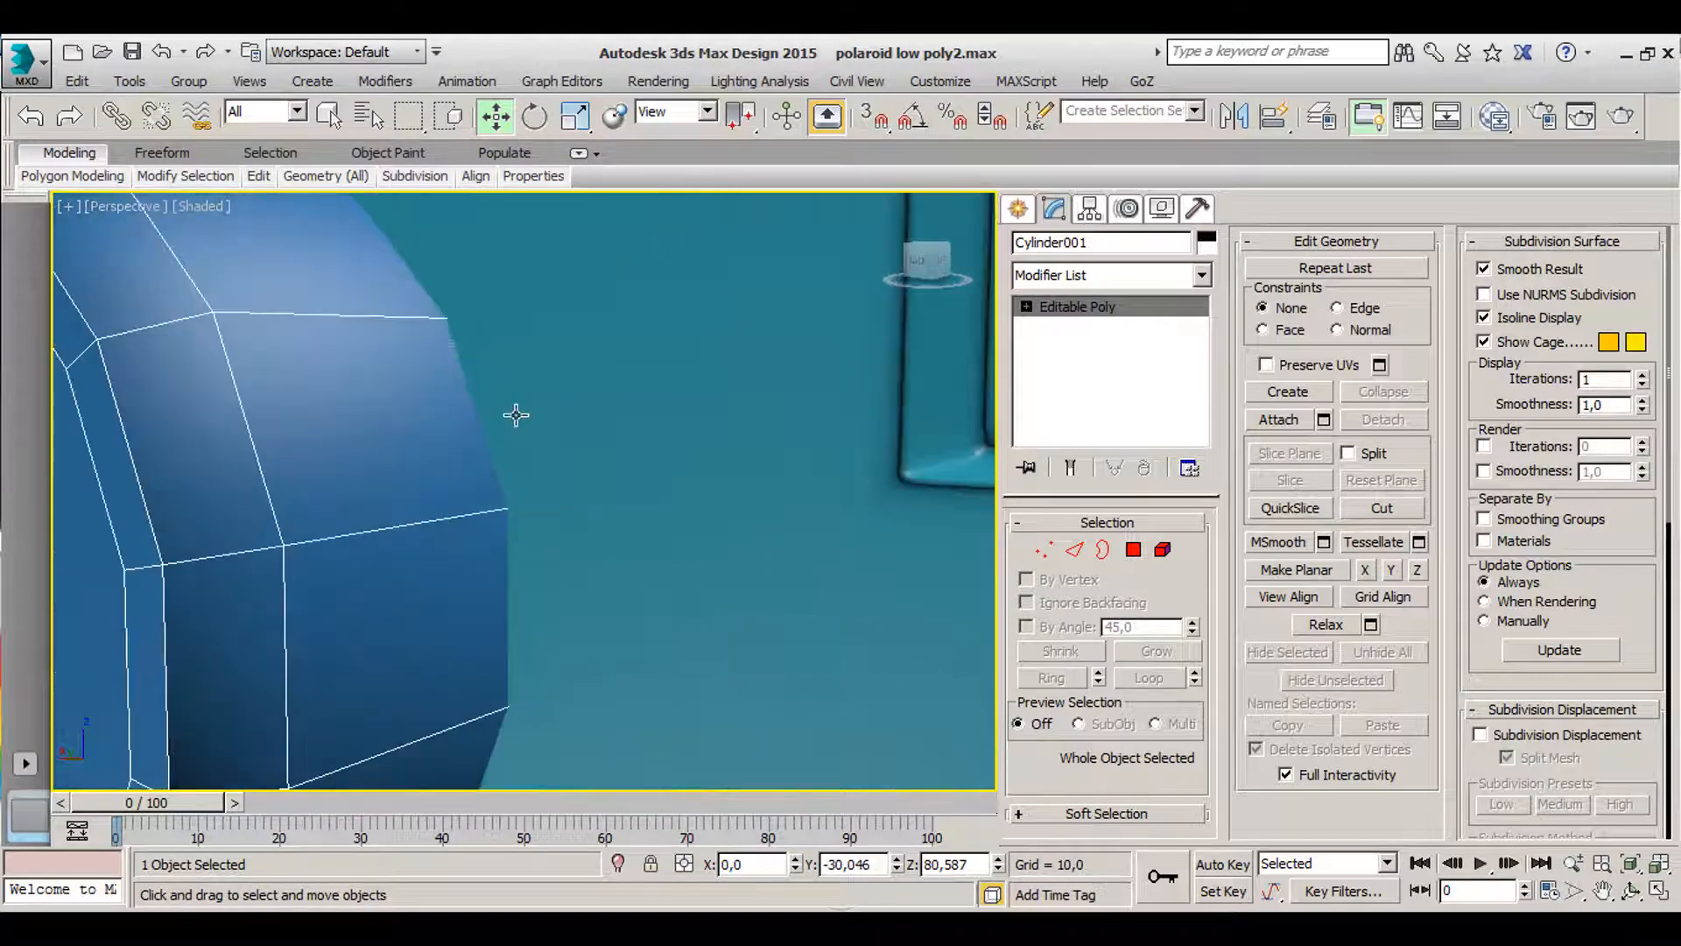
click(473, 365)
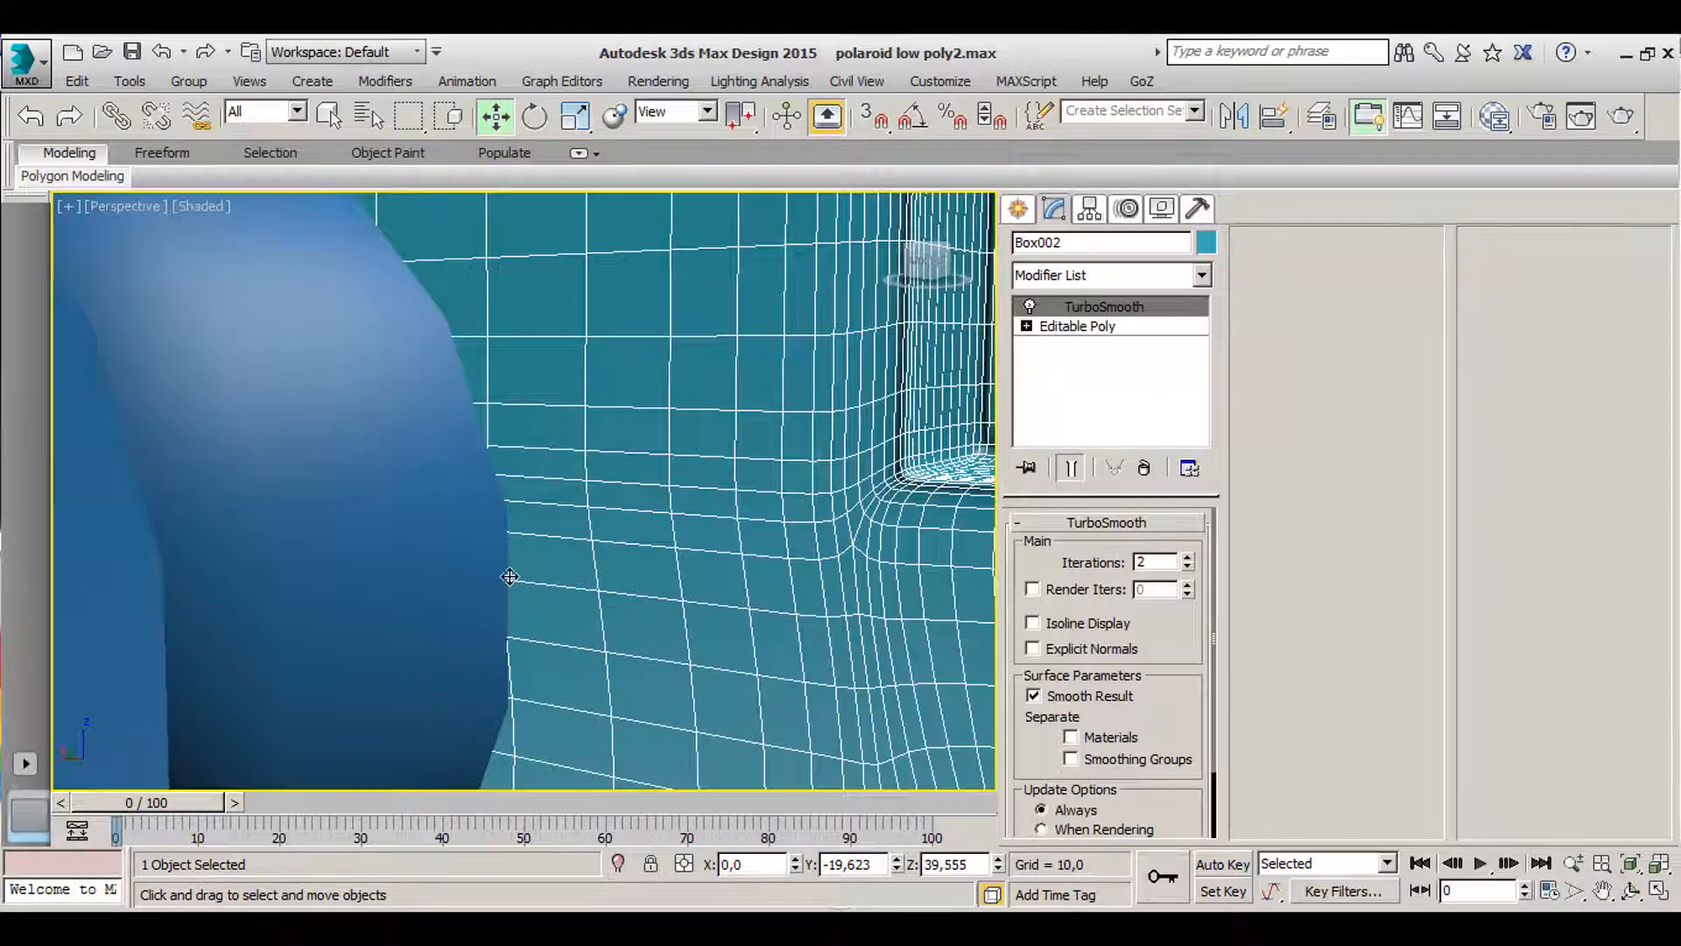
scroll(509, 576, down, 3)
middle_drag(469, 540, 400, 582)
click(612, 502)
scroll(525, 494, down, 2)
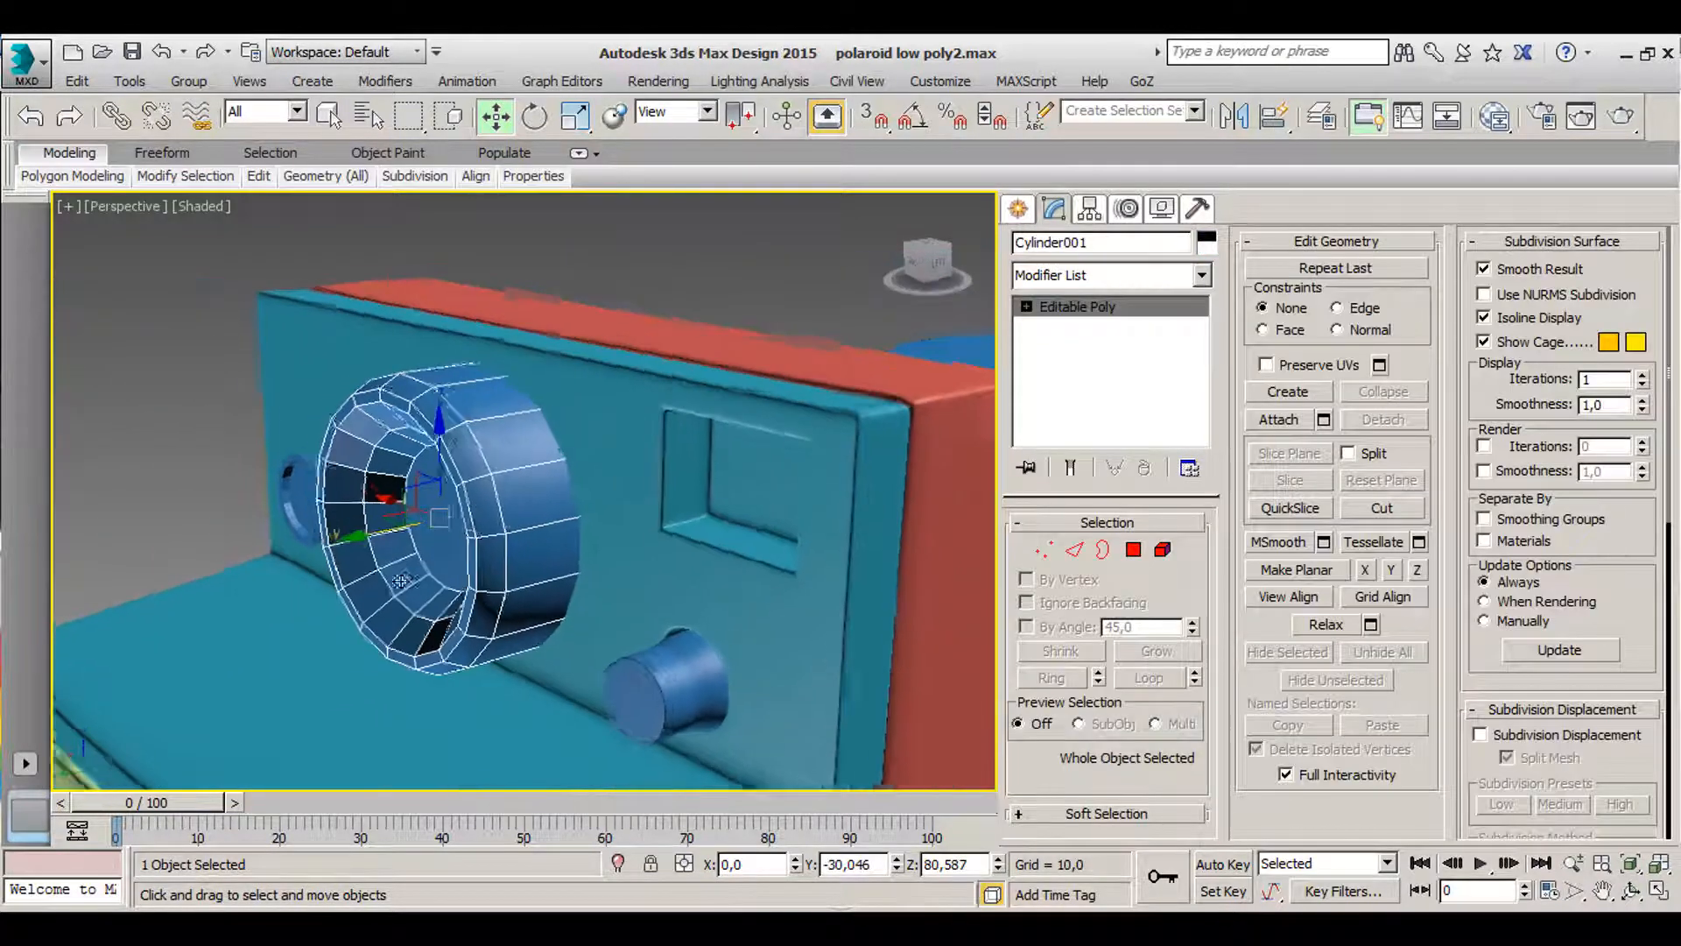
drag(345, 539, 74, 584)
middle_drag(75, 584, 306, 589)
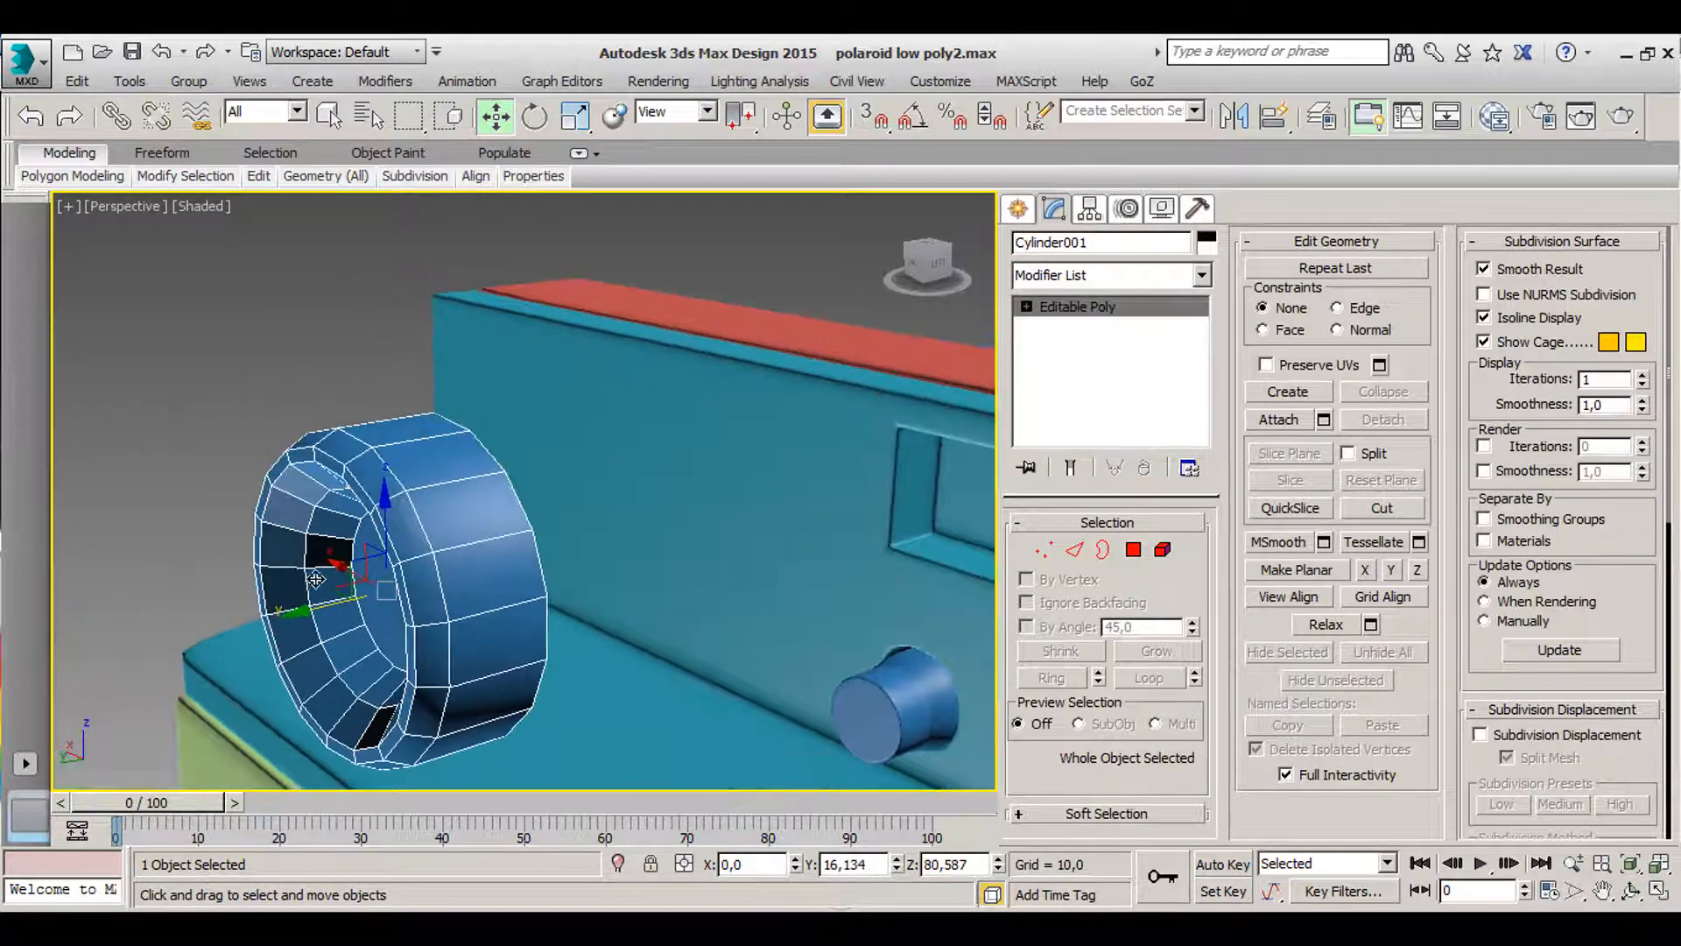
- Insert supporting edge loops around the lens cylinder's outer wall, close to its rear and front edges
scroll(490, 525, up, 4)
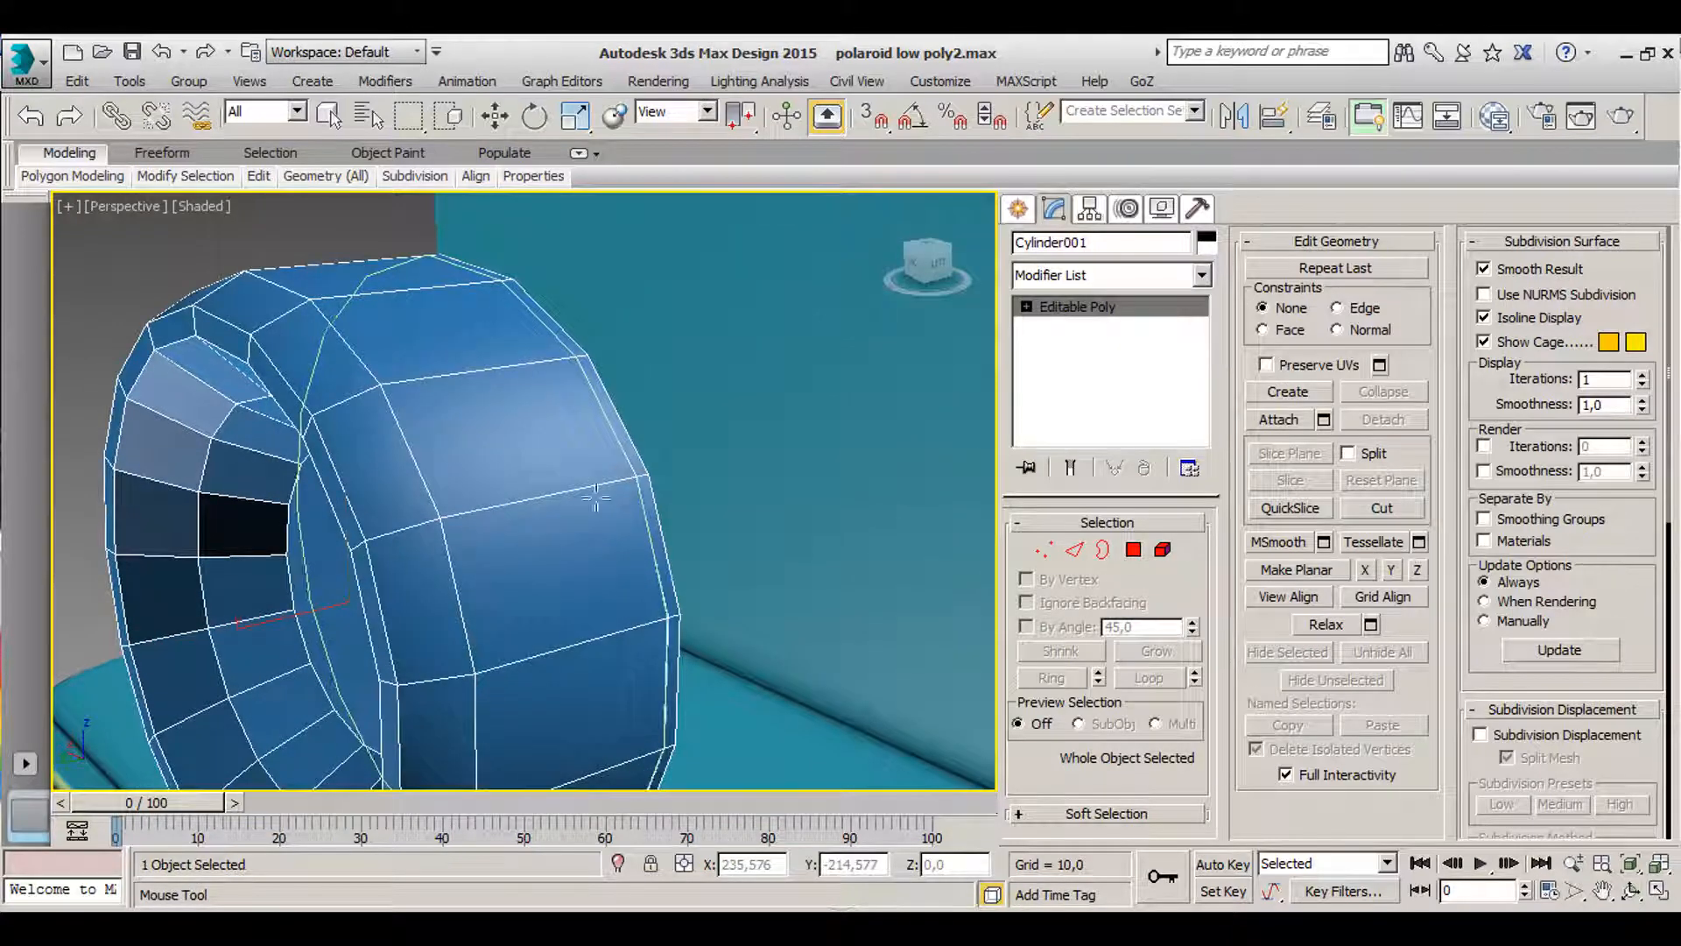
click(476, 538)
click(423, 553)
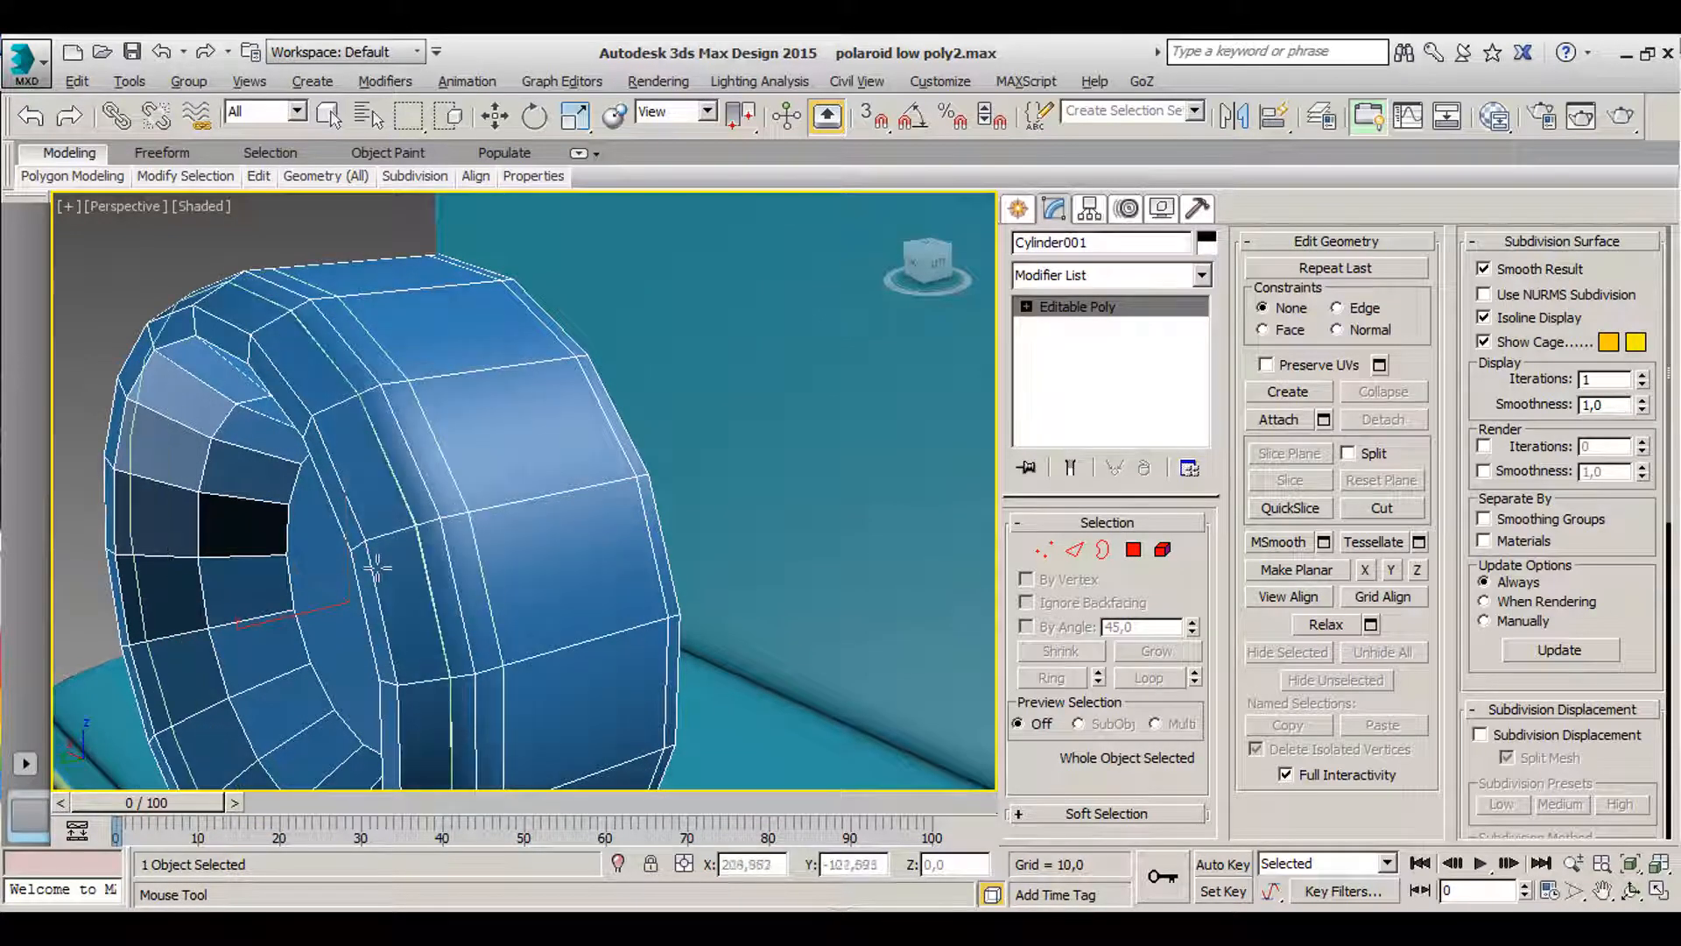
alt+middle_drag(377, 567, 438, 552)
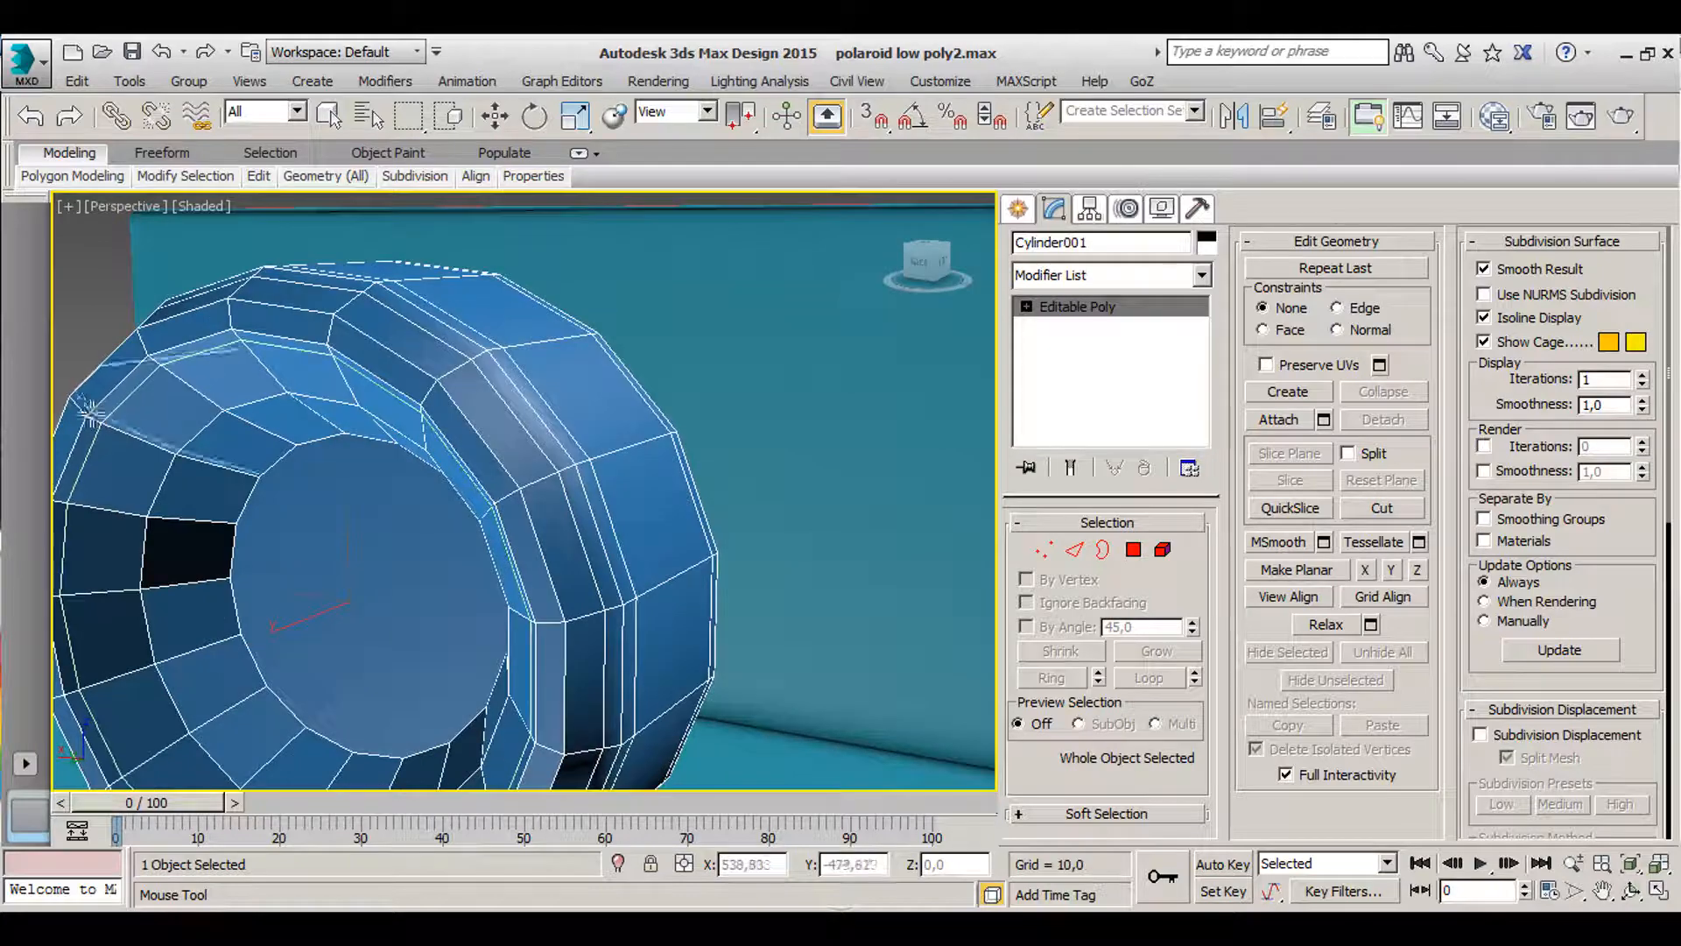
alt+middle_drag(390, 366, 412, 461)
key(w)
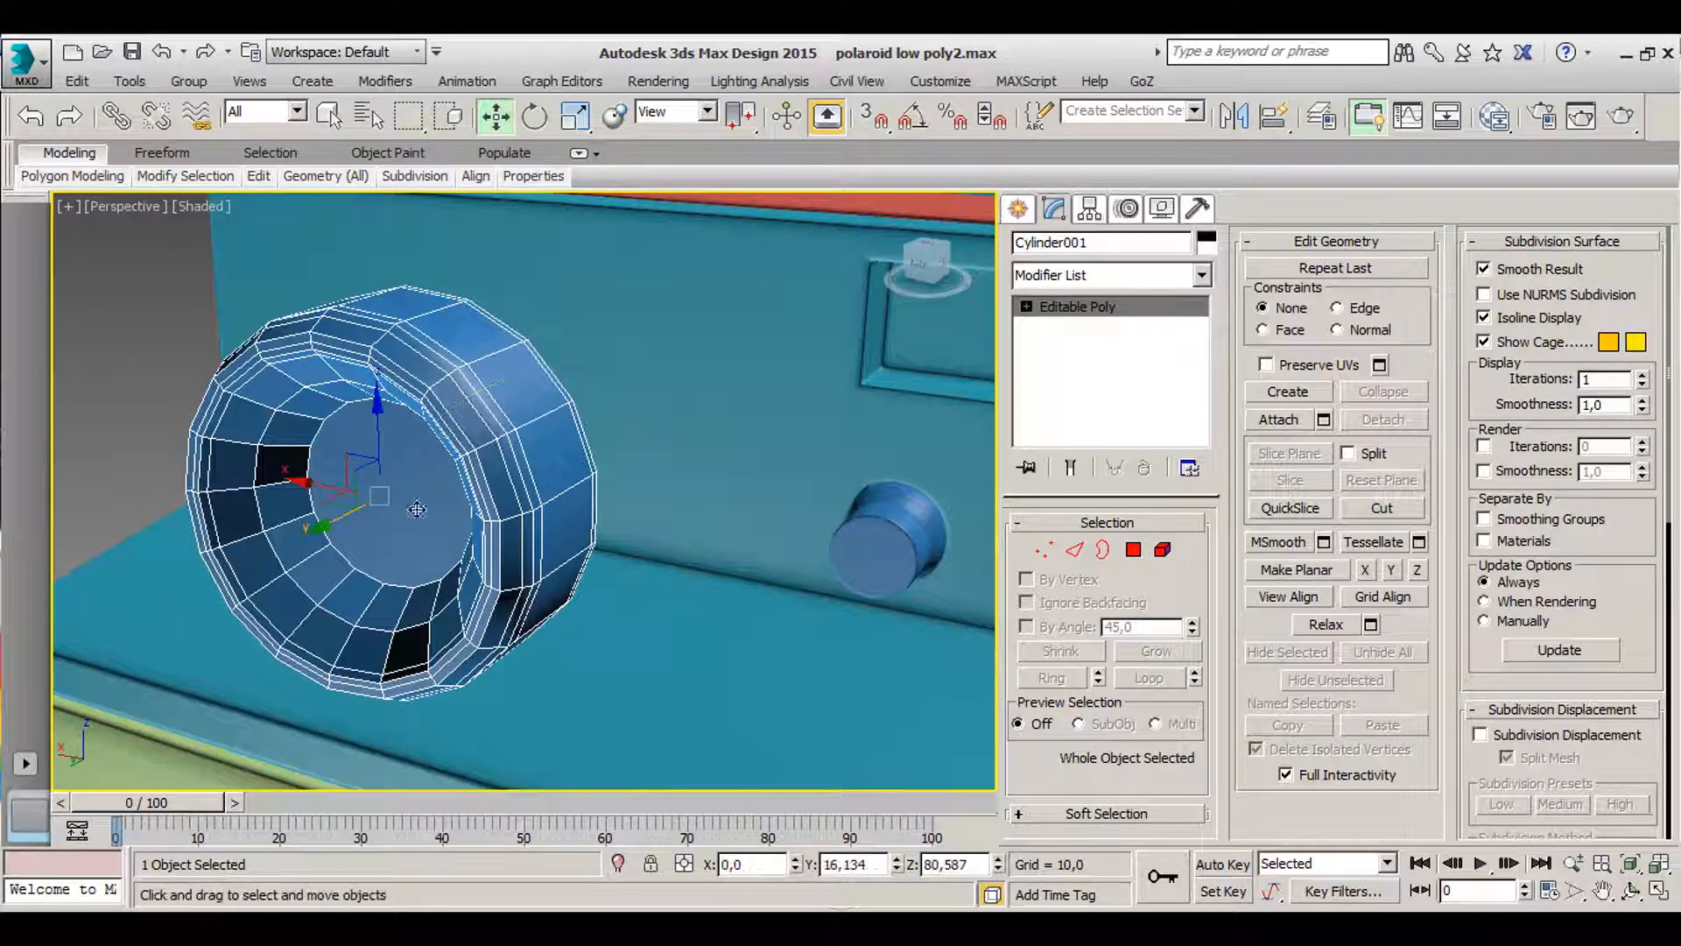
- Delete the lens cylinder's recessed front centre polygon and its rear cap polygon to leave an open ring
scroll(523, 418, down, 3)
scroll(552, 523, up, 5)
middle_drag(552, 523, 718, 630)
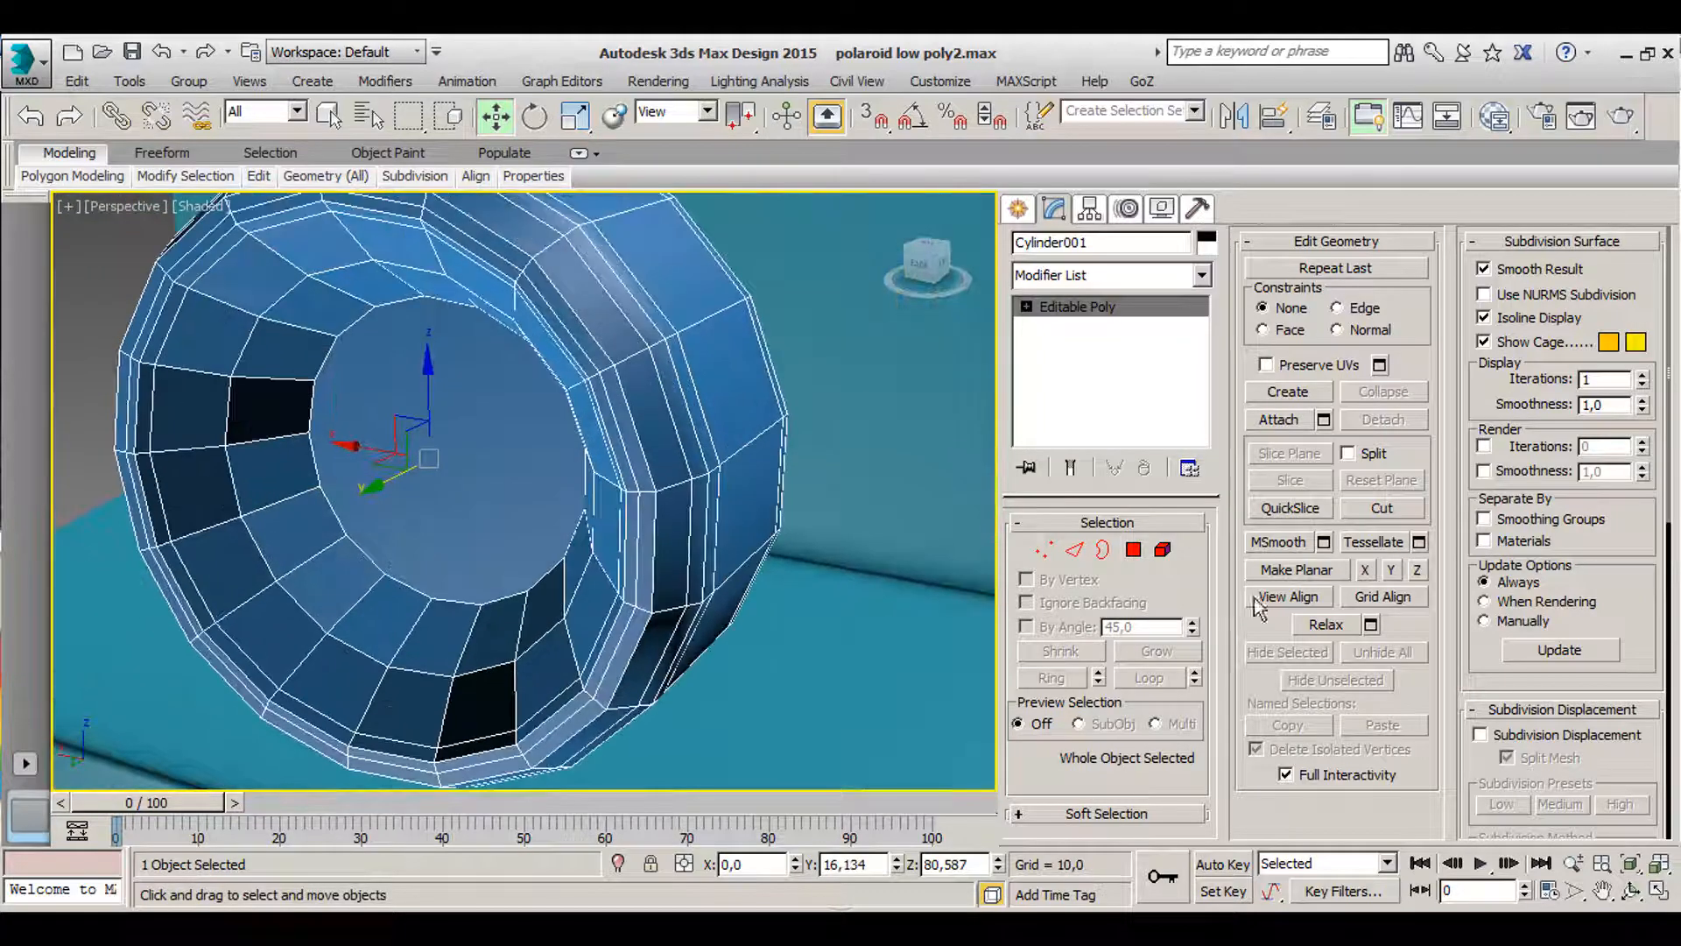
click(1133, 549)
click(468, 502)
key(F2)
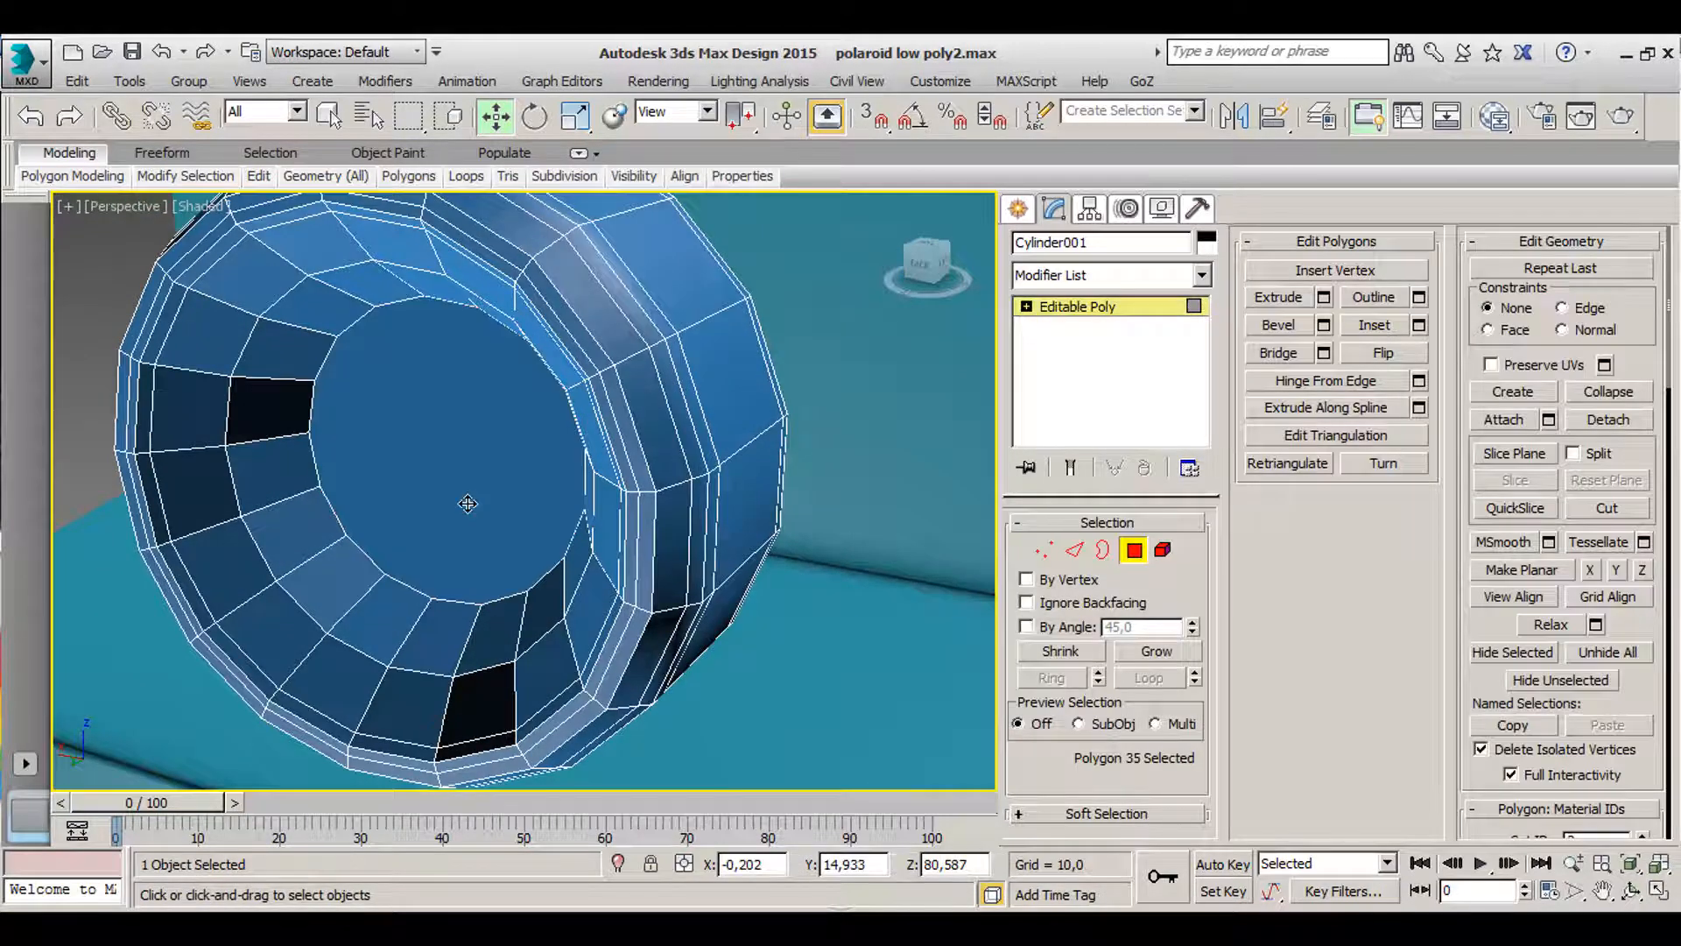
alt+middle_drag(405, 505, 476, 476)
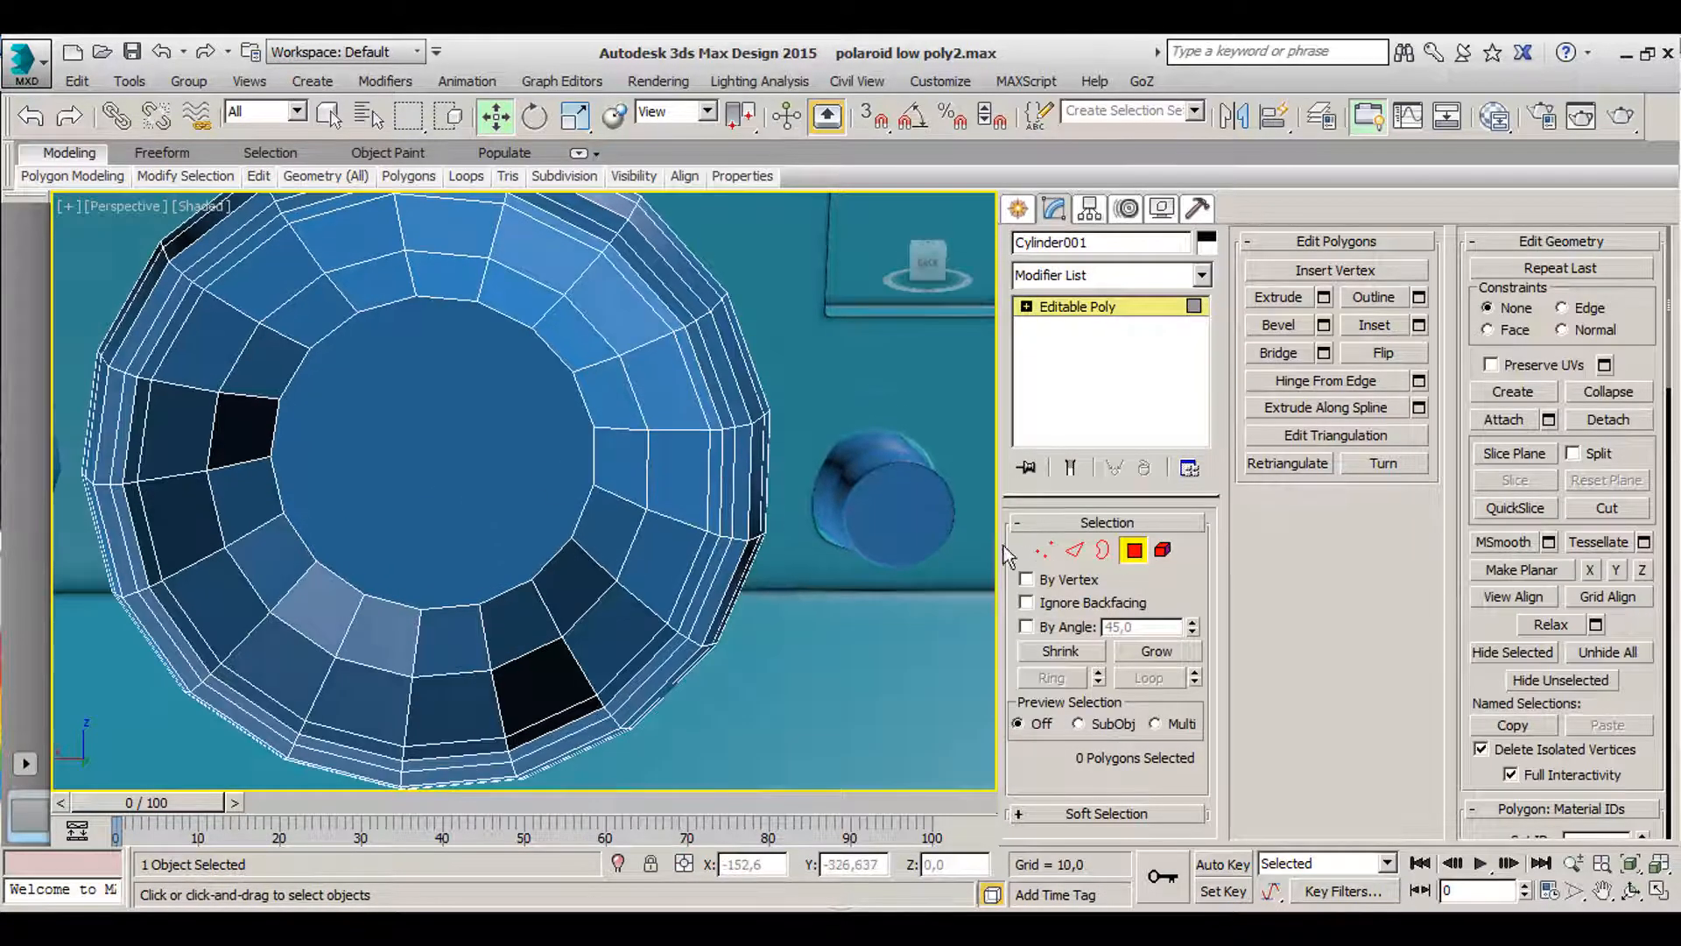
alt+middle_drag(604, 491, 534, 469)
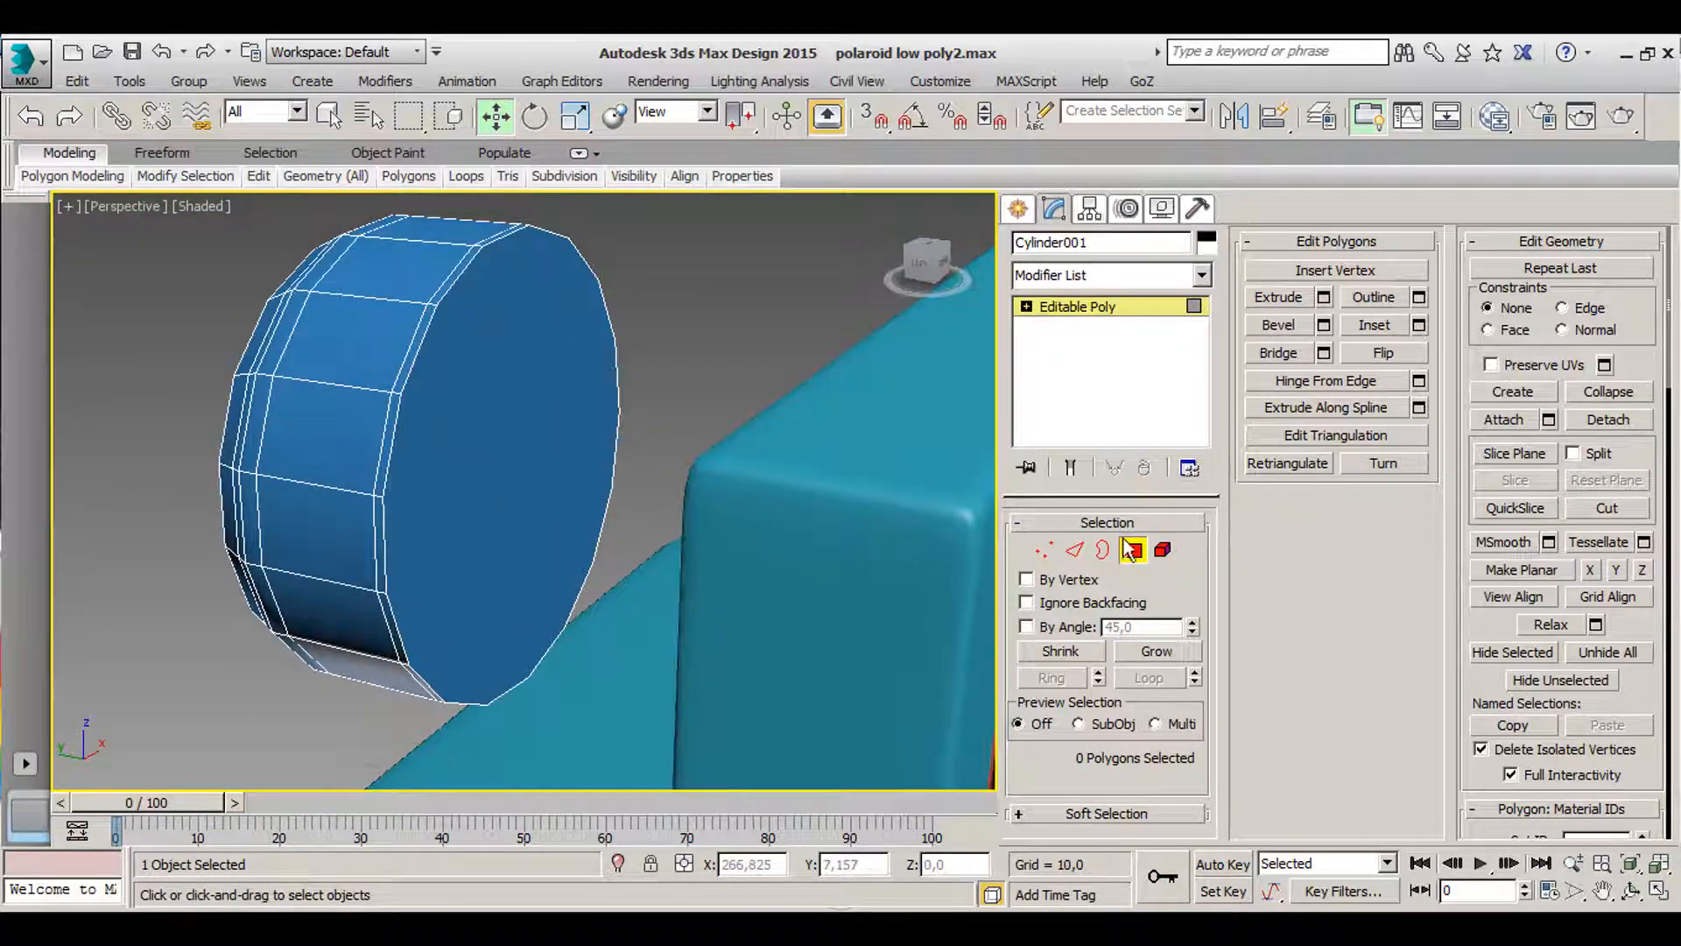
click(489, 416)
key(Delete)
- Add a TurboSmooth modifier to the open lens ring and deselect it to check the smoothed shape
scroll(428, 413, down, 4)
alt+middle_drag(428, 412, 588, 477)
scroll(588, 477, up, 2)
click(462, 396)
click(1163, 550)
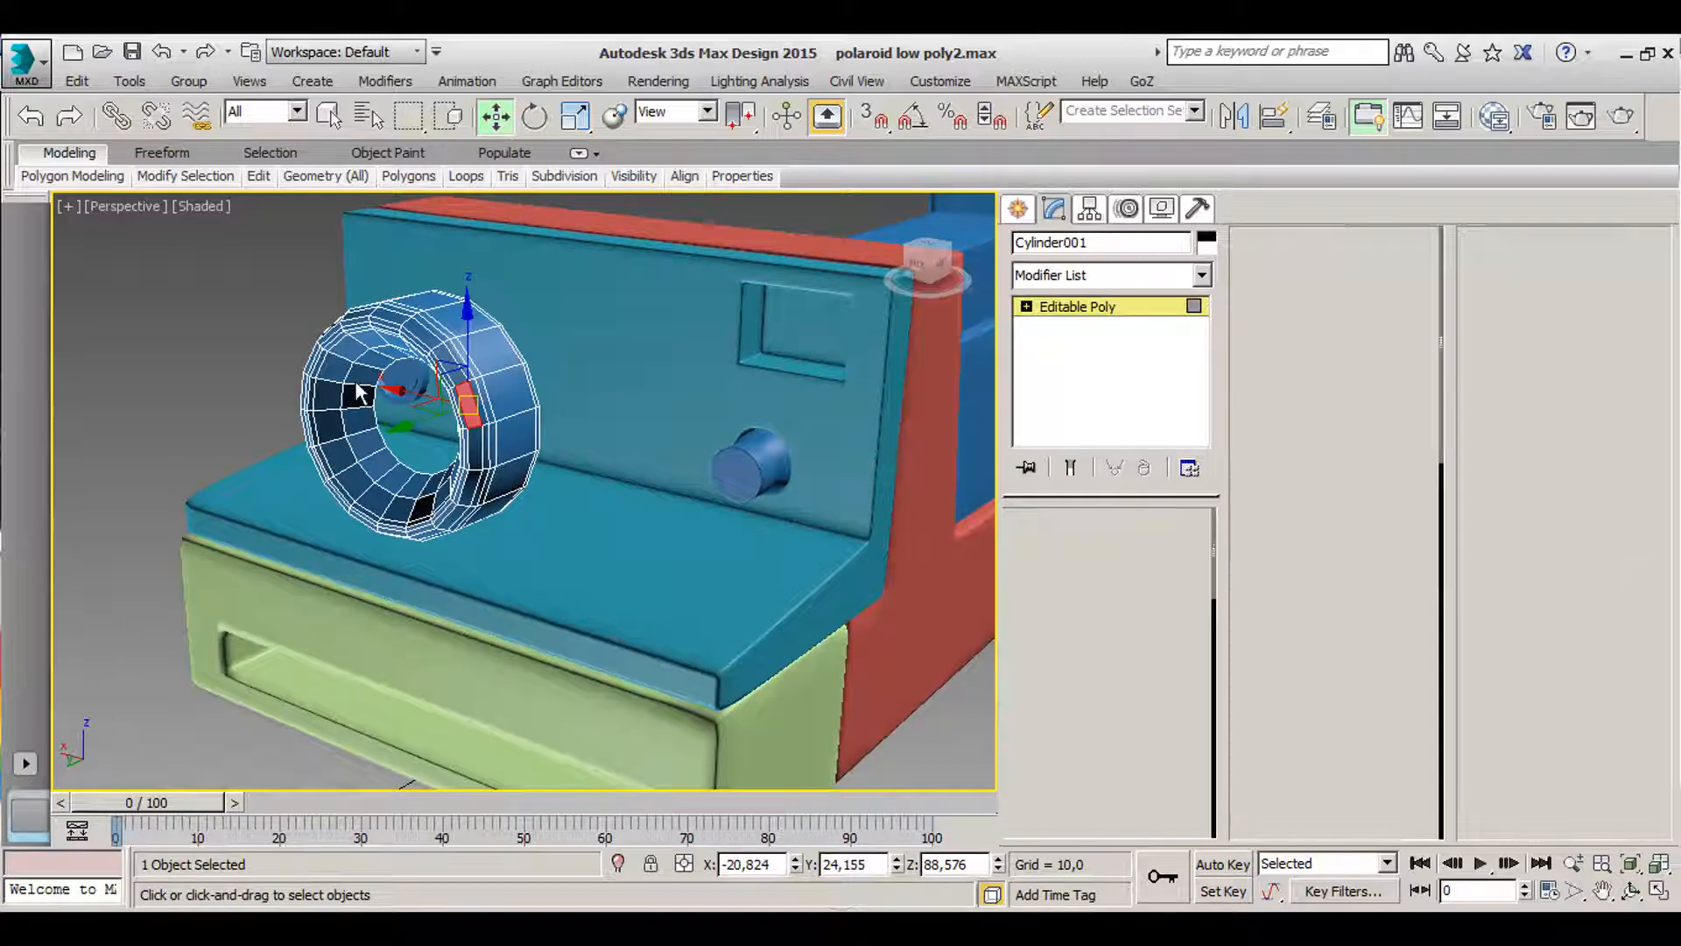
click(281, 279)
click(1051, 275)
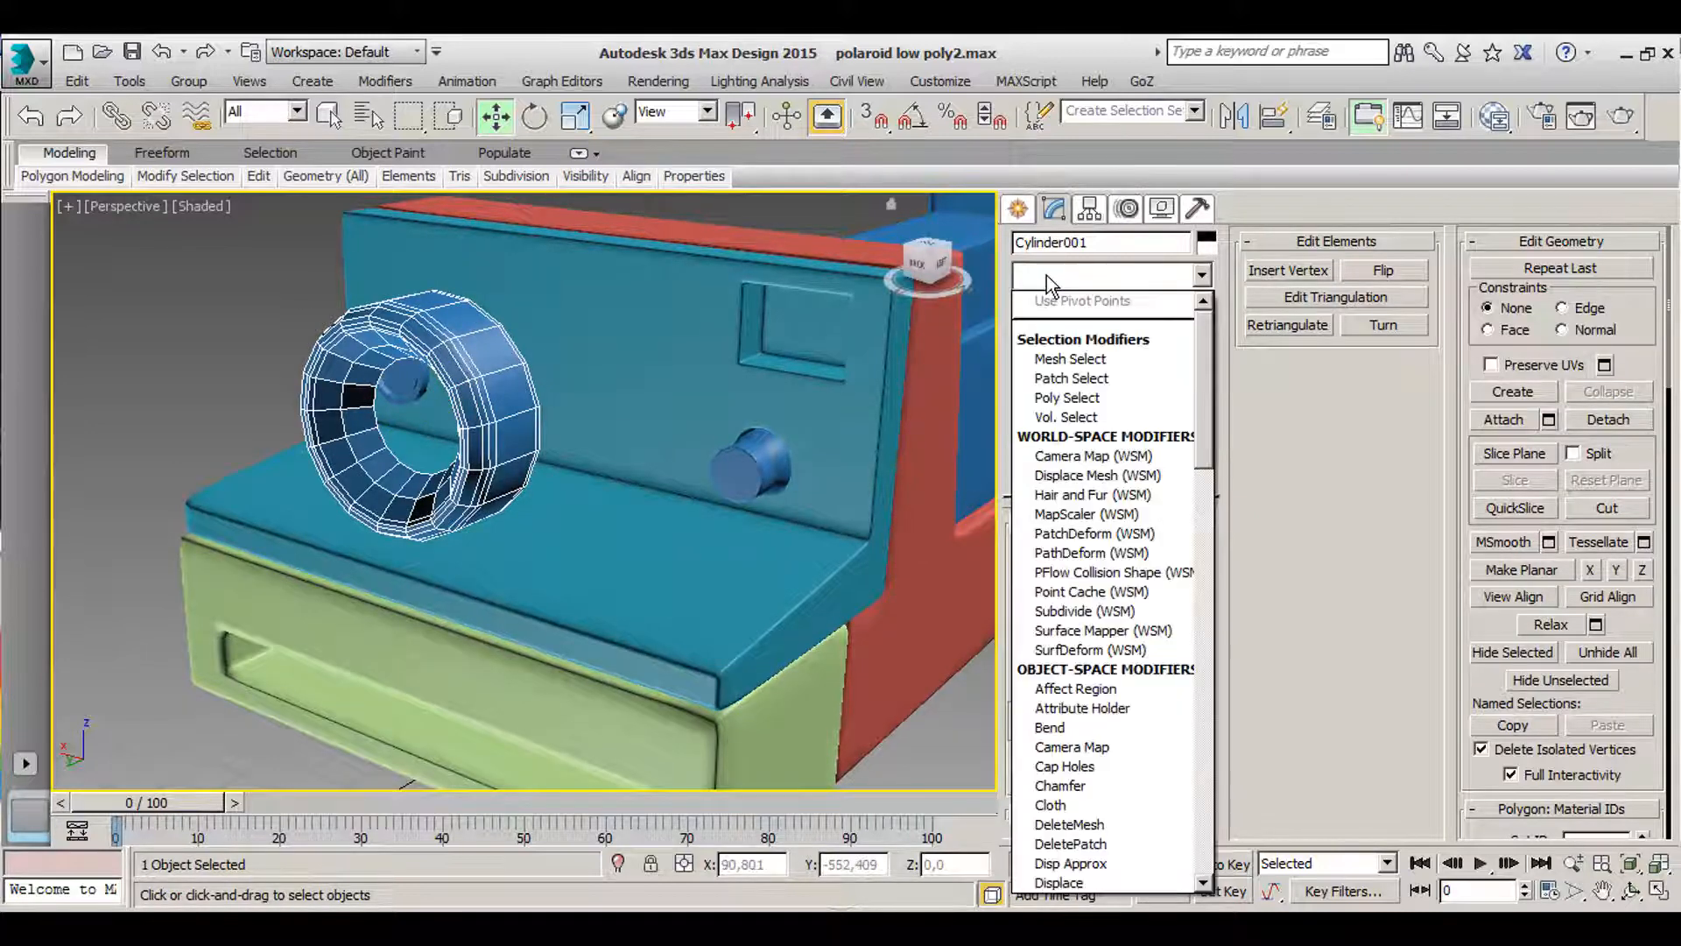
text(tu)
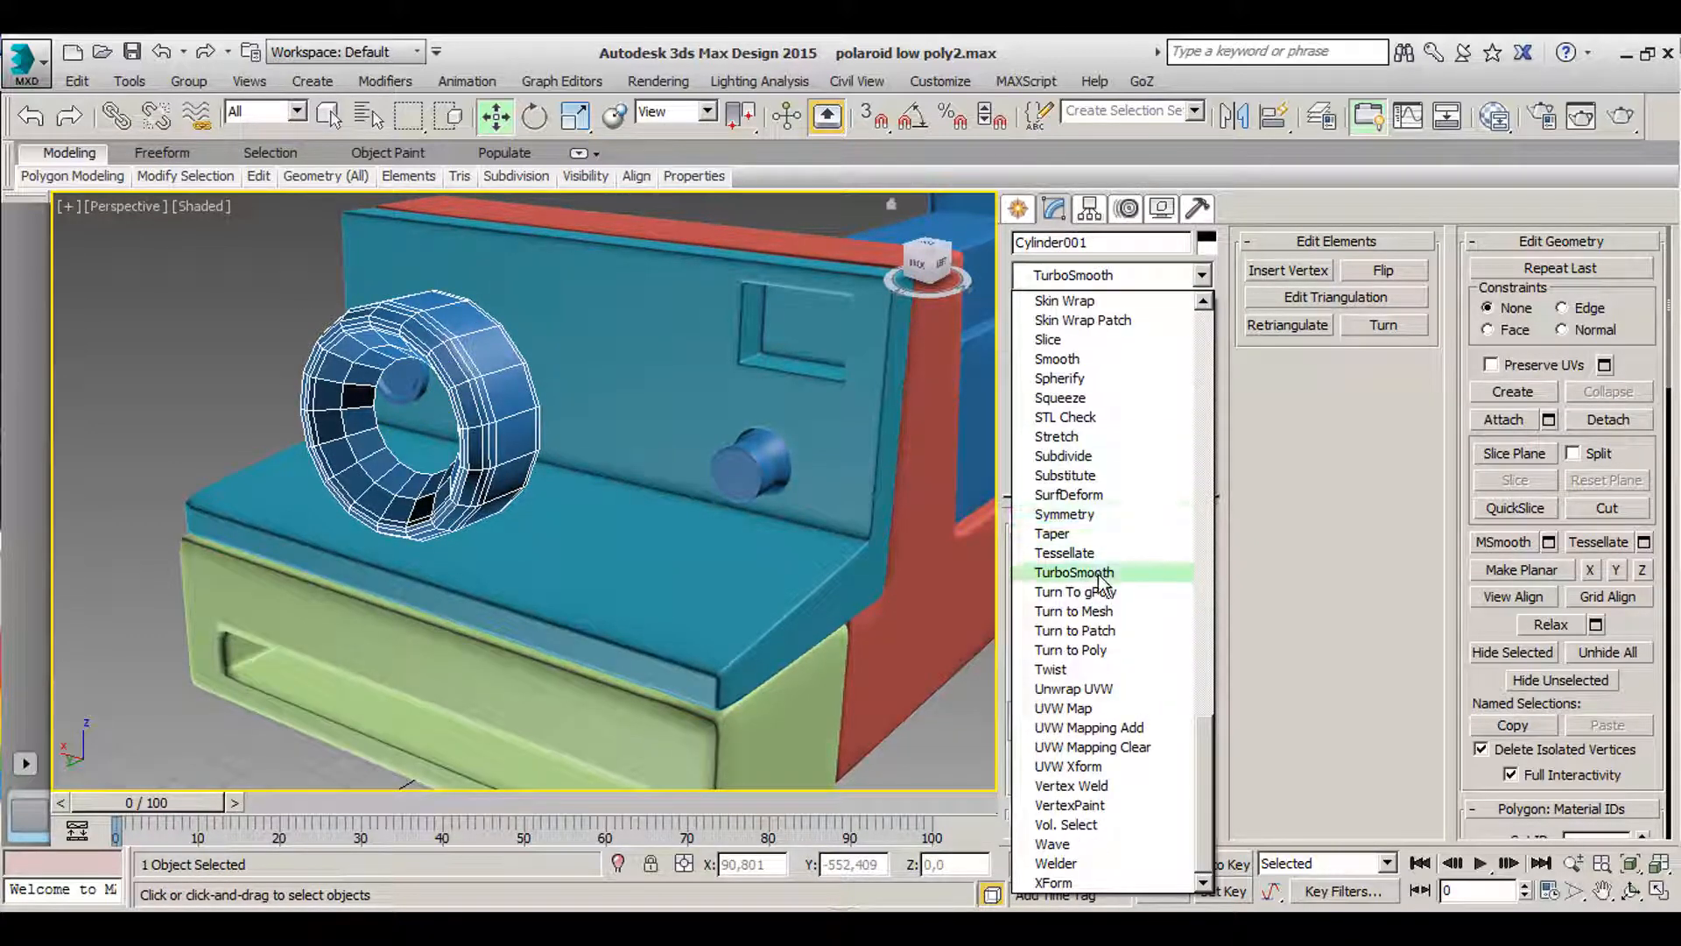
click(1091, 573)
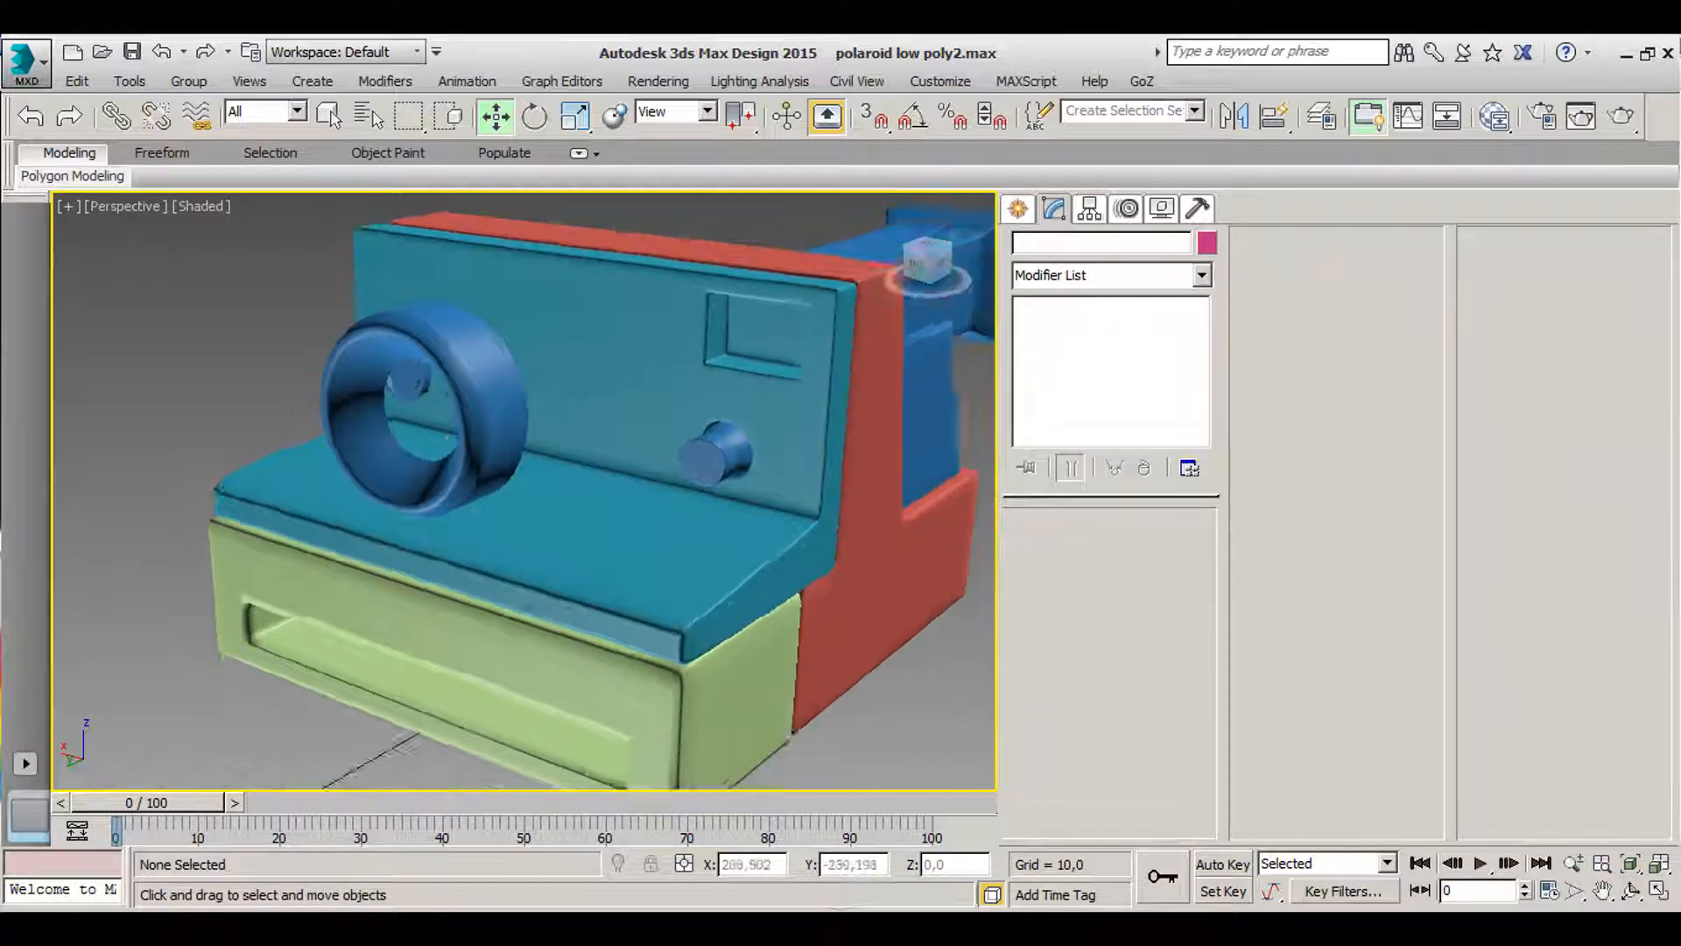
alt+middle_drag(446, 436, 497, 371)
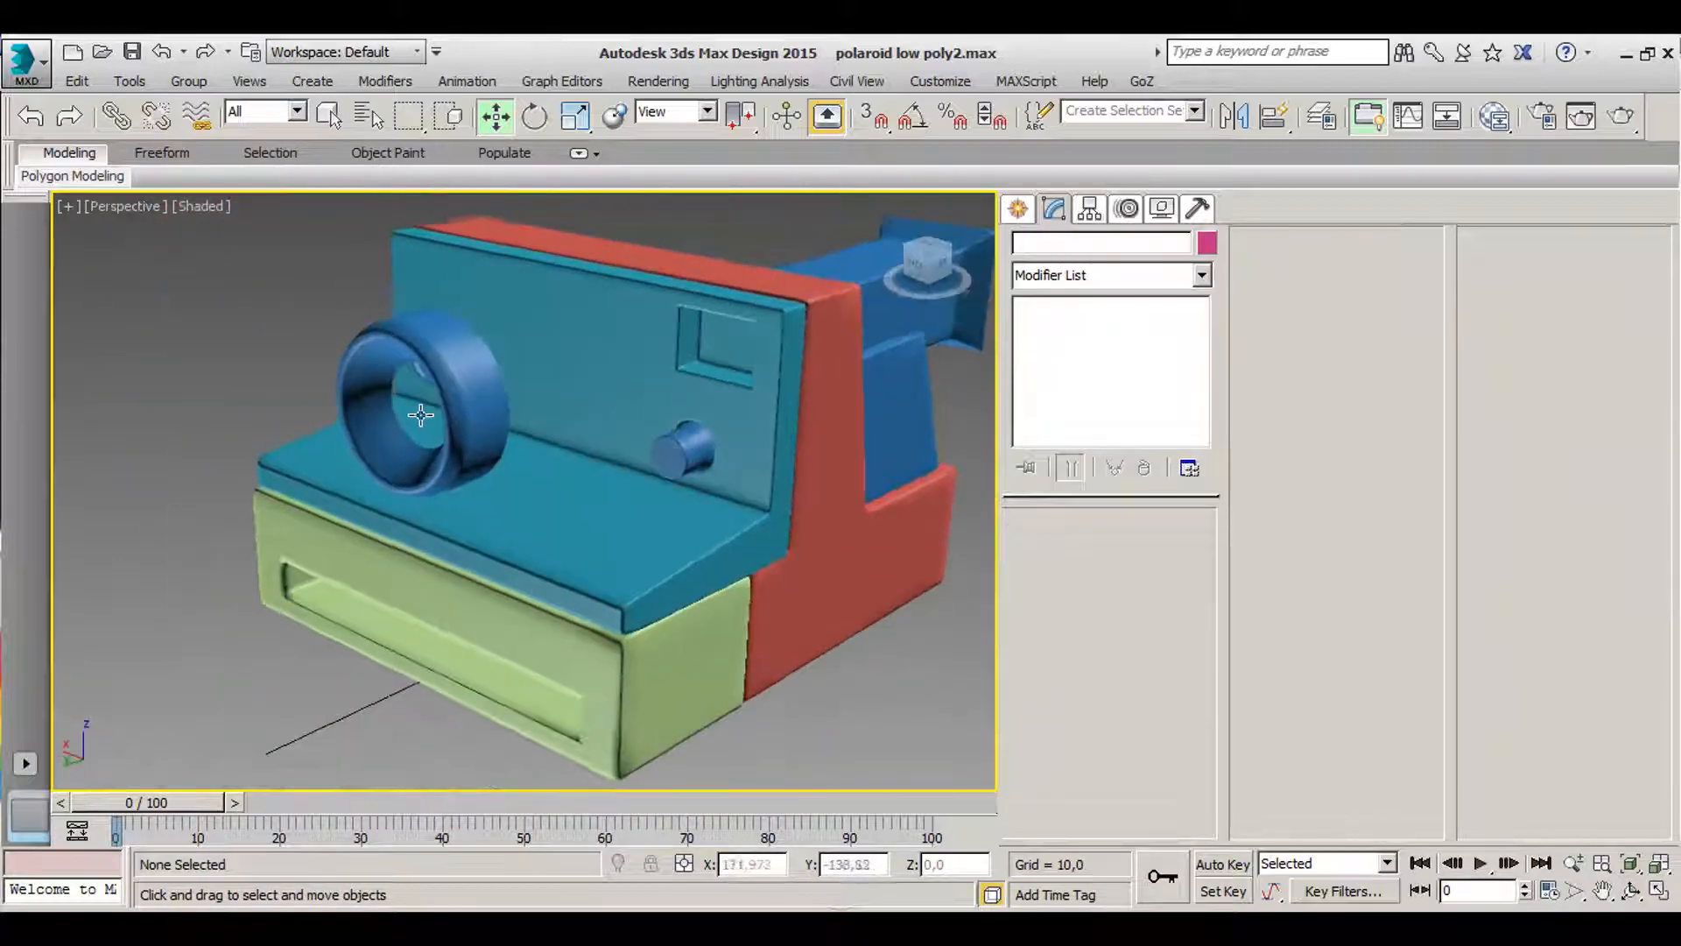
- Turn off the teal body's TurboSmooth and move the small cylinder forward along Y, out of the round recess
click(564, 363)
scroll(475, 473, up, 10)
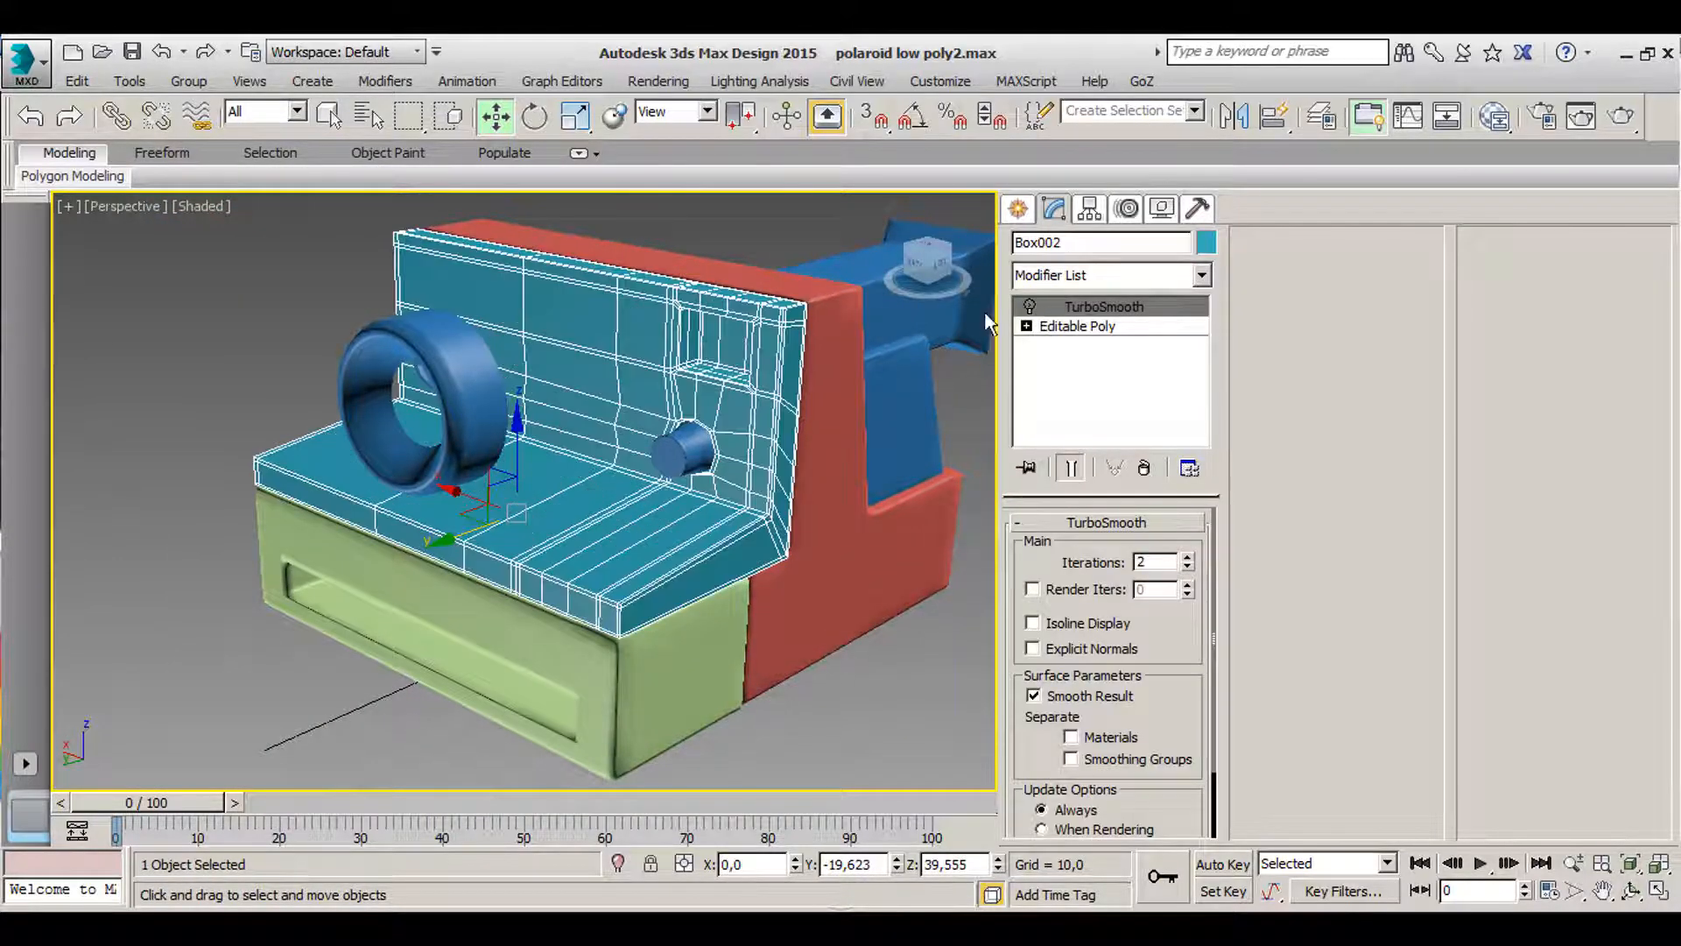
alt+middle_drag(474, 473, 528, 444)
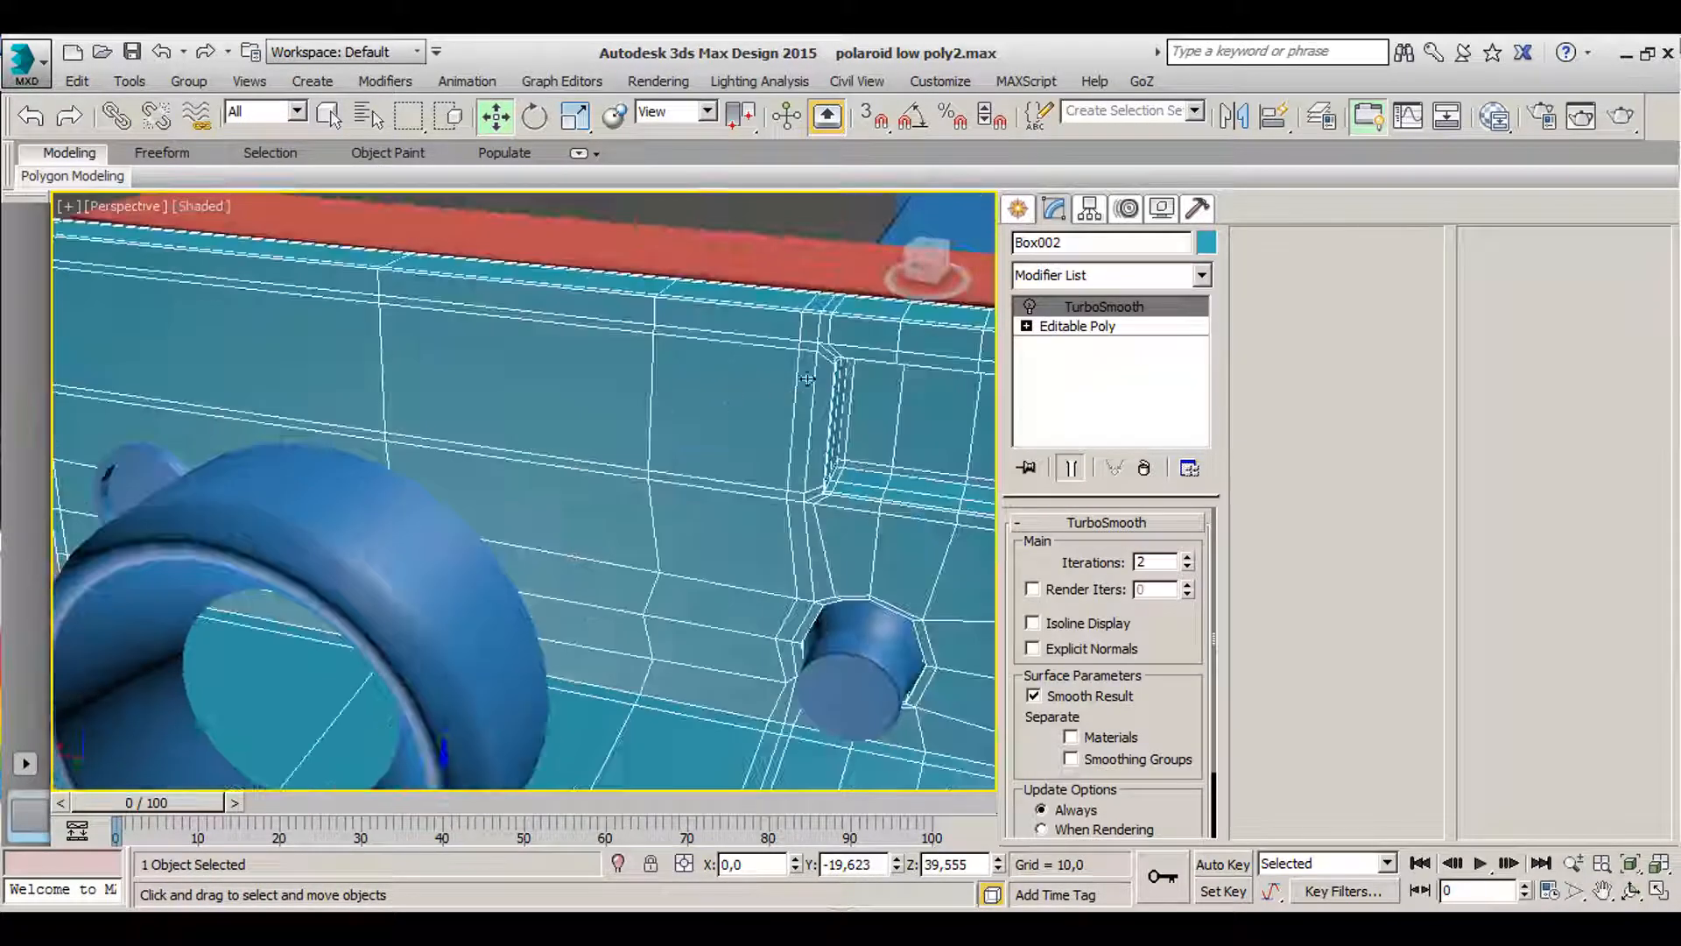
middle_drag(830, 350, 511, 344)
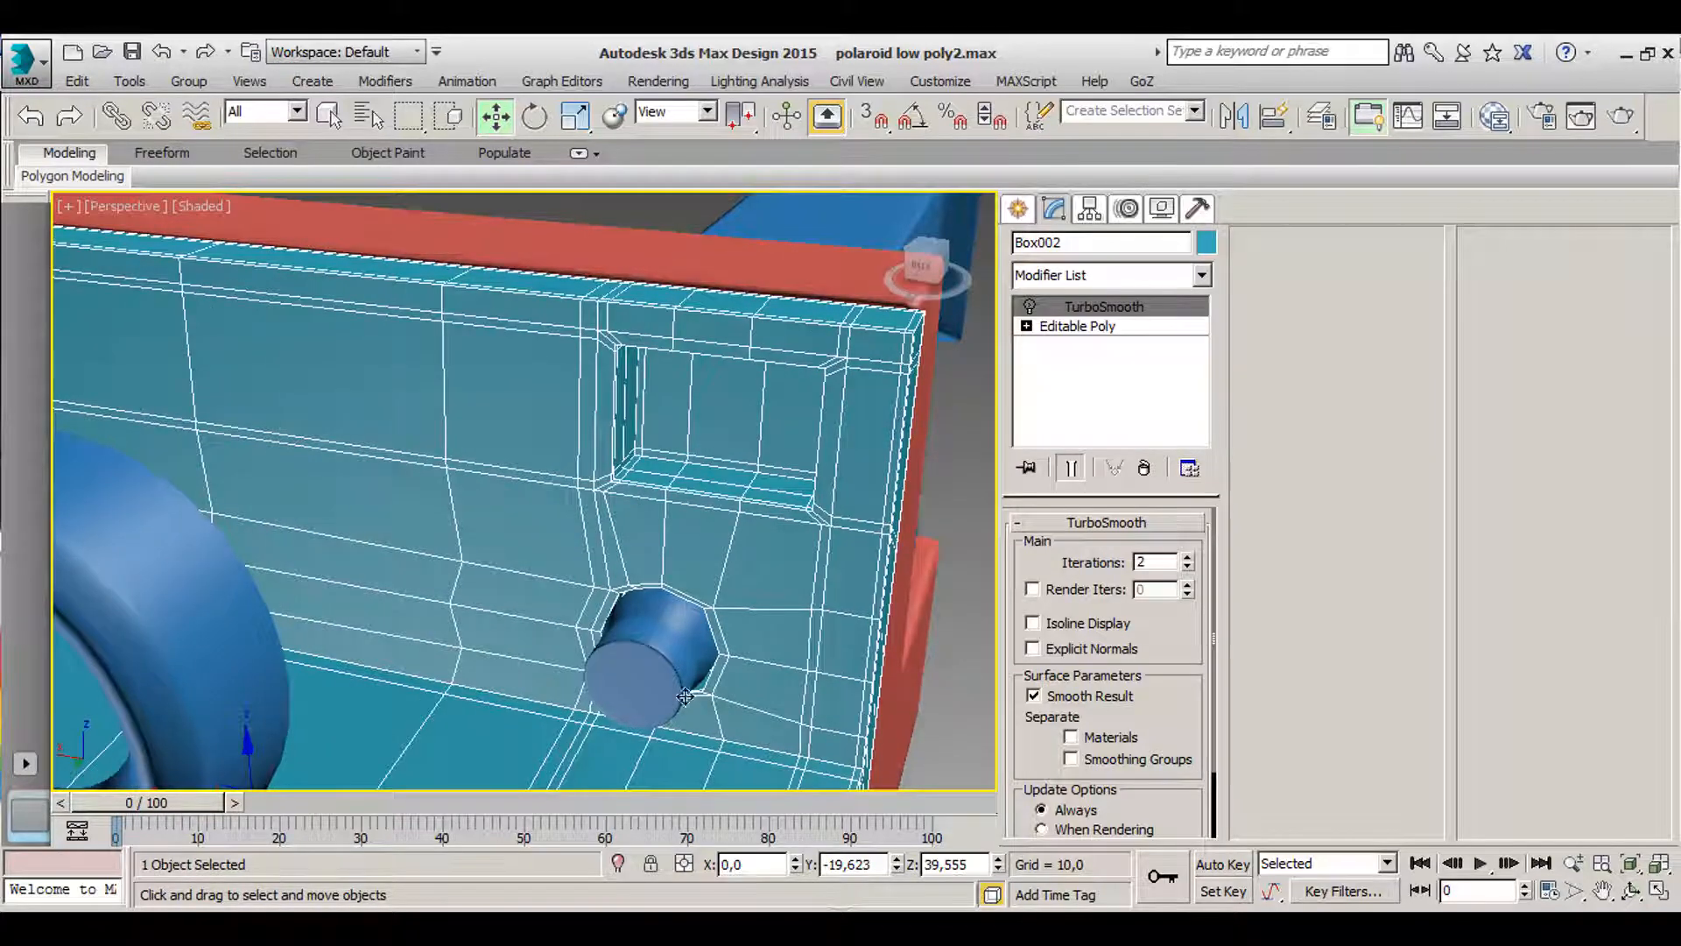
scroll(658, 665, up, 3)
click(655, 648)
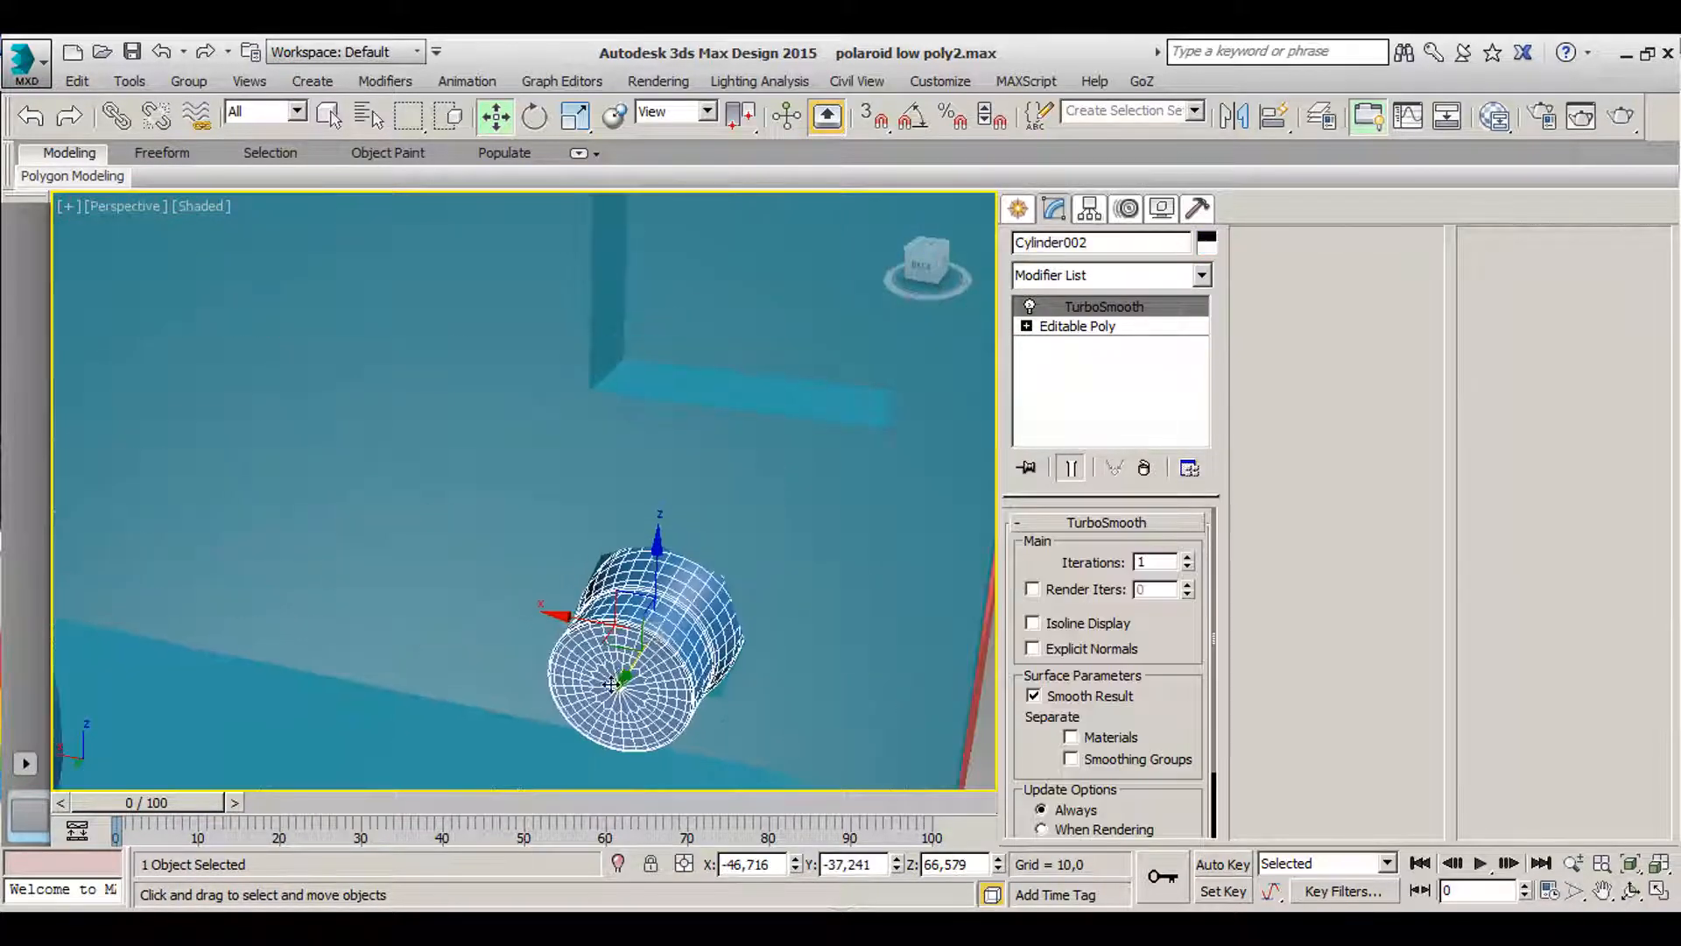
drag(611, 684, 552, 774)
- Try adding a horizontal edge loop across the teal body's round recess at Editable Poly level, and undo it
click(577, 583)
scroll(580, 586, up, 4)
alt+middle_drag(604, 499, 492, 522)
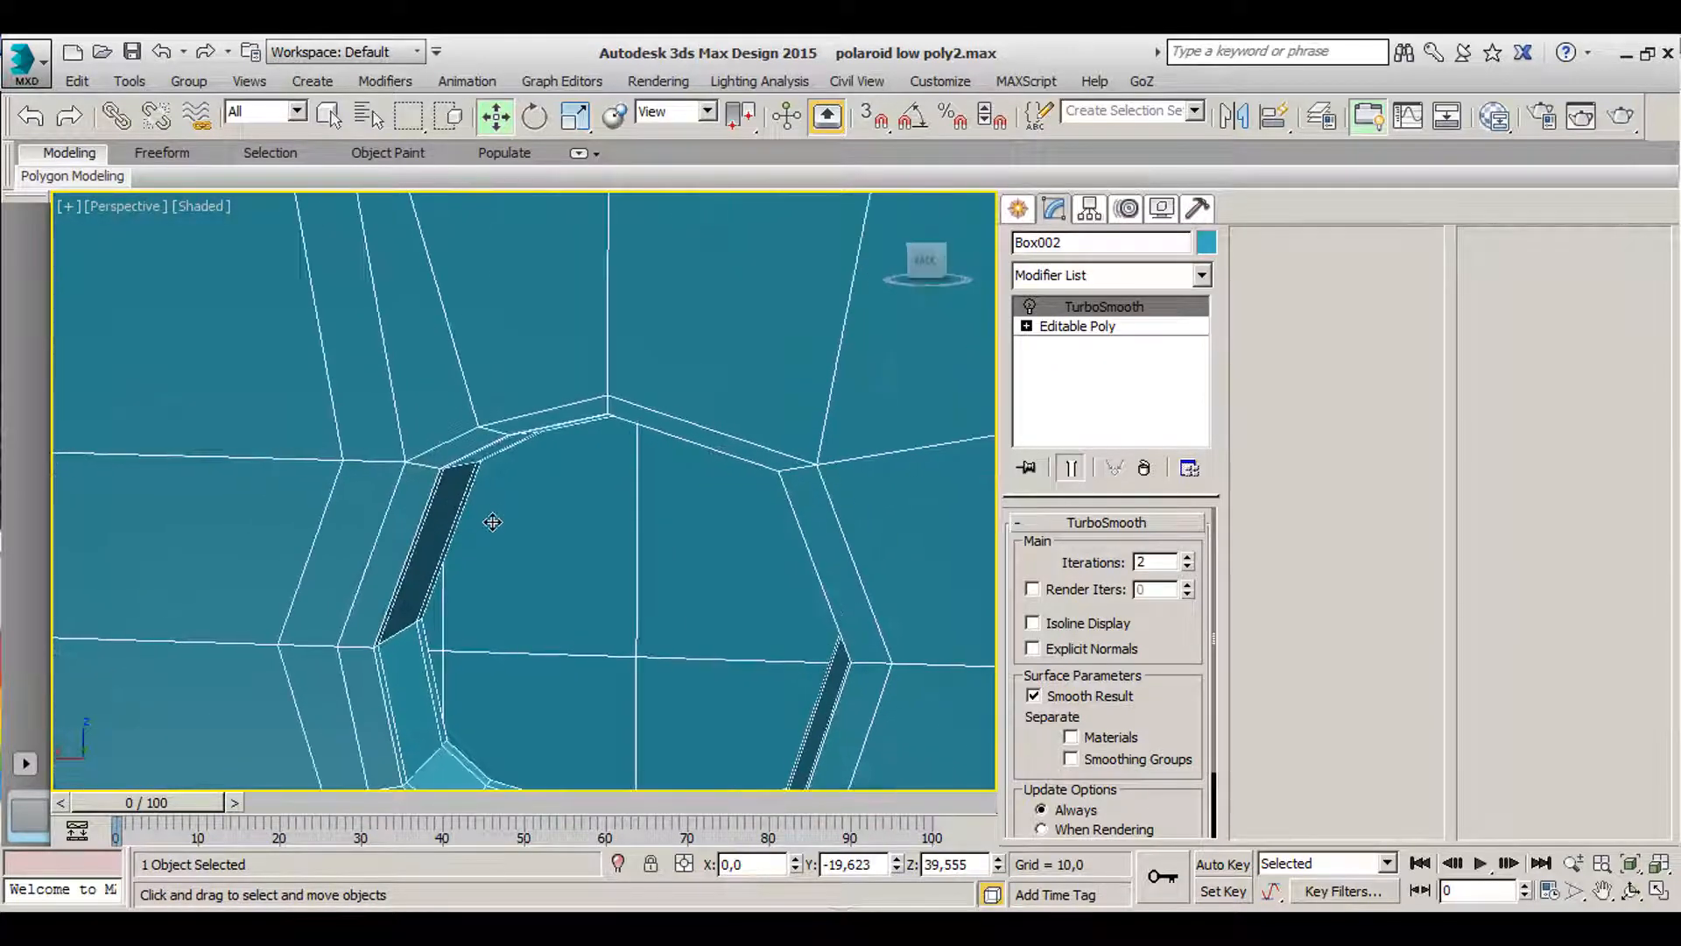
click(1130, 325)
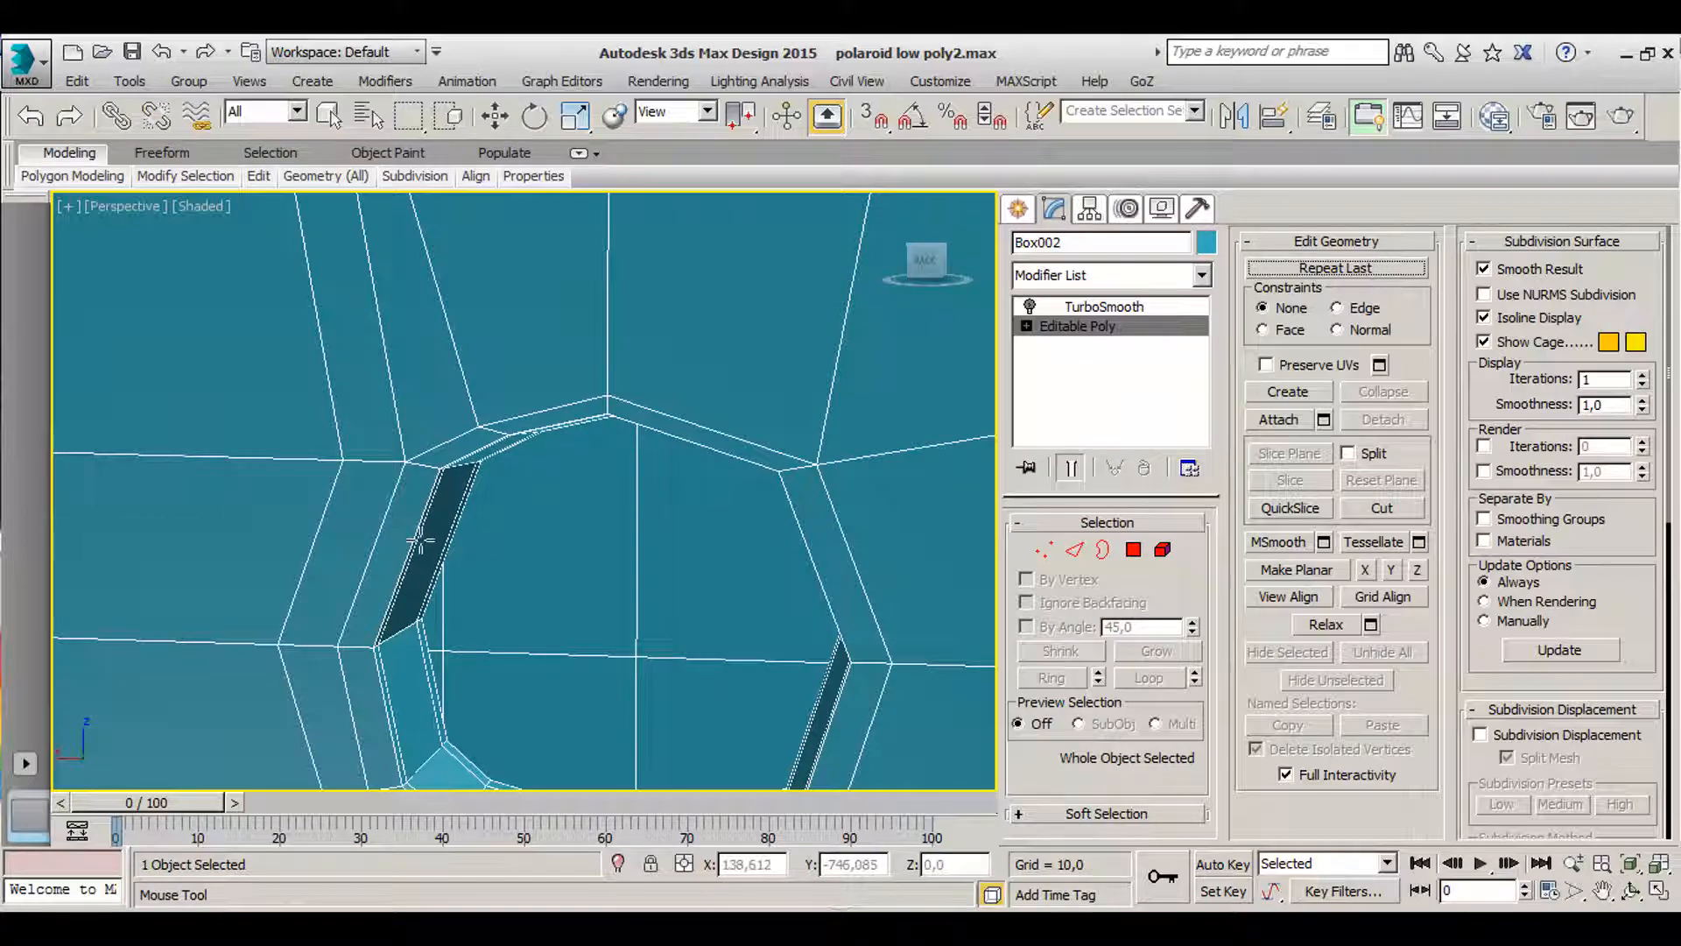
alt+middle_drag(480, 569, 431, 516)
key(w)
click(1043, 551)
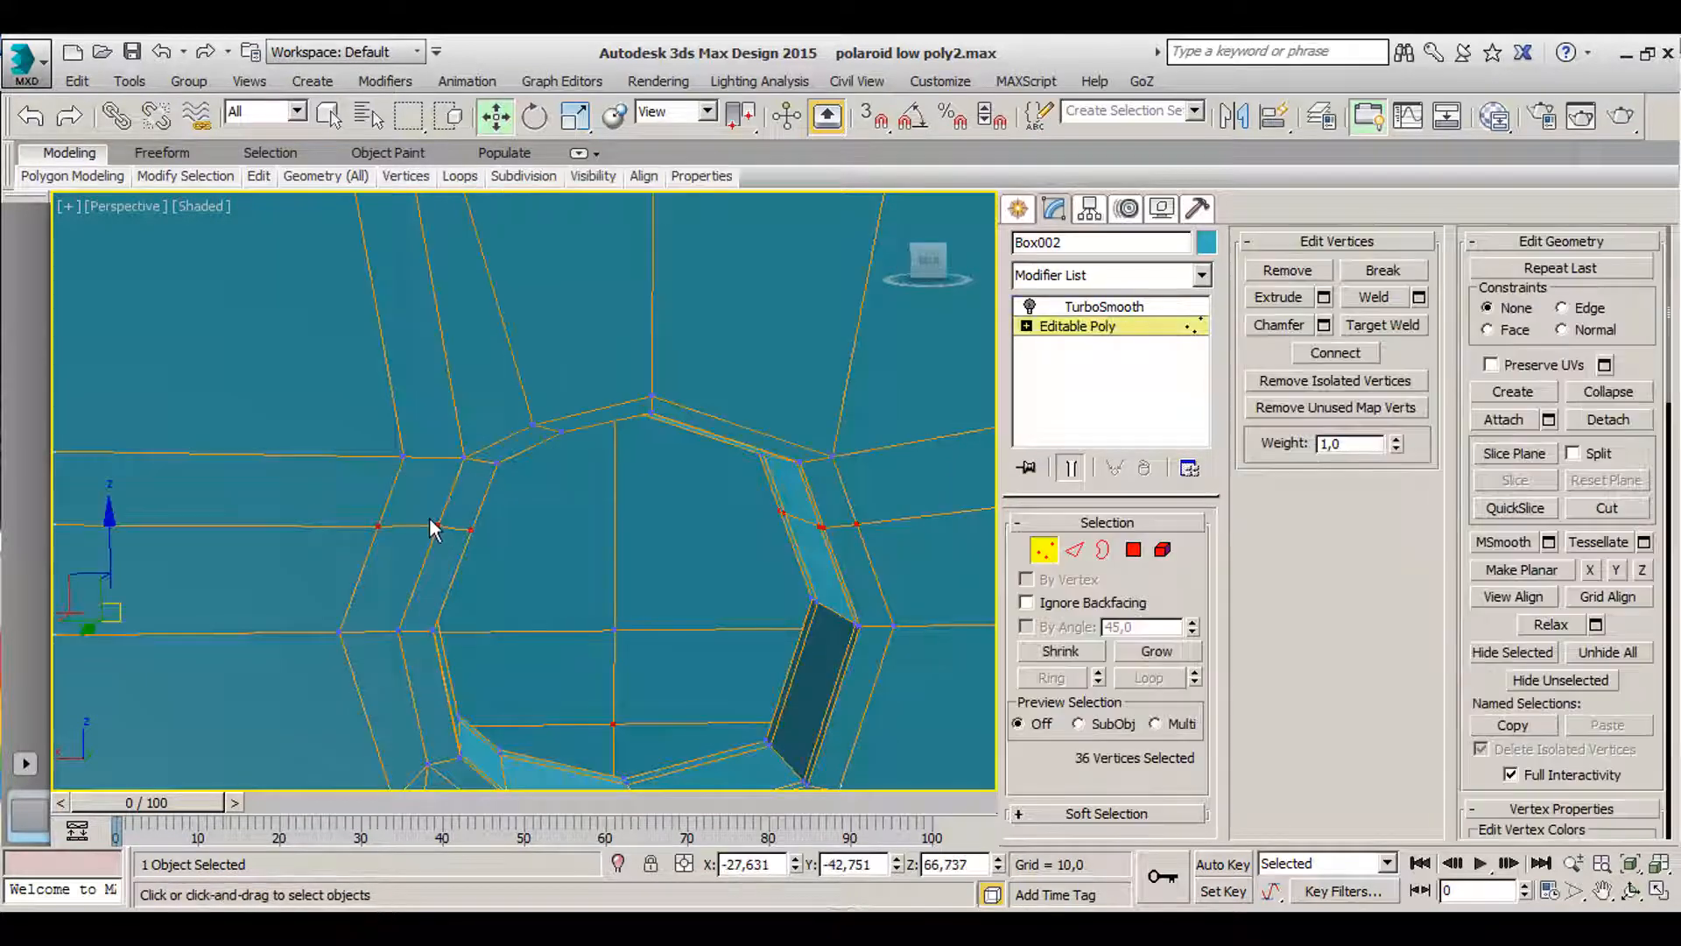
drag(519, 552, 455, 522)
key(ctrl+z)
key(ctrl+z)
- Review the recess and the whole camera front, and clear the vertex selection on the teal body
middle_drag(415, 565, 481, 488)
scroll(520, 455, down, 4)
alt+middle_drag(570, 429, 504, 548)
scroll(504, 547, down, 4)
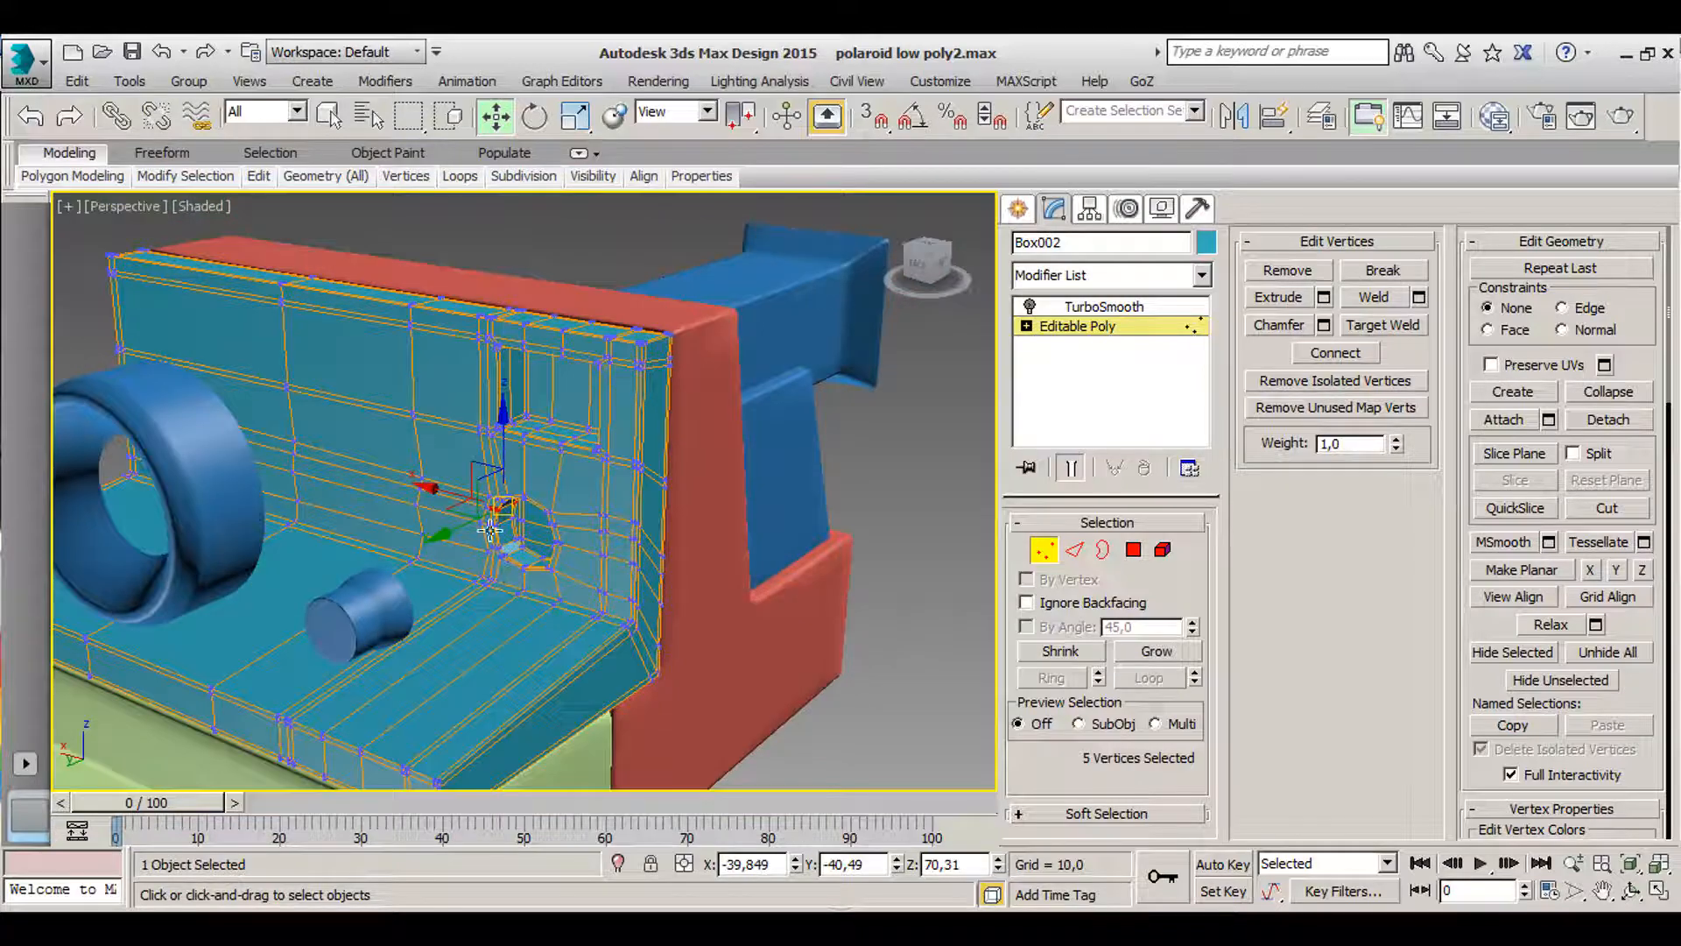
middle_drag(354, 574, 547, 581)
scroll(547, 581, down, 4)
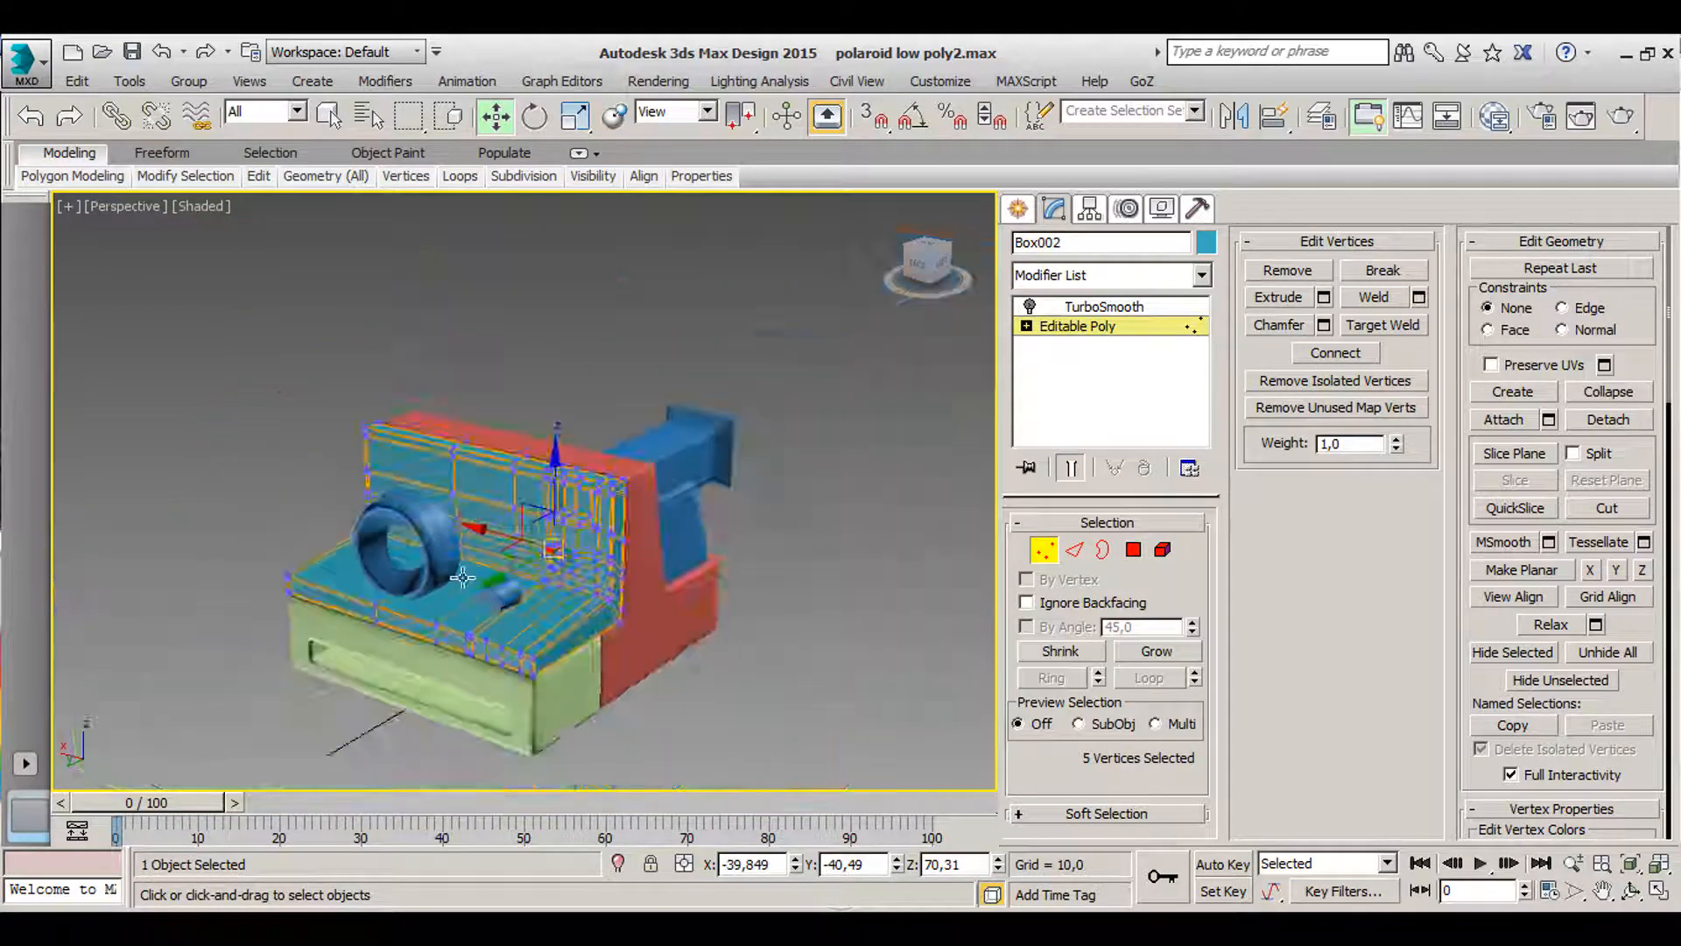
scroll(462, 576, up, 4)
click(203, 438)
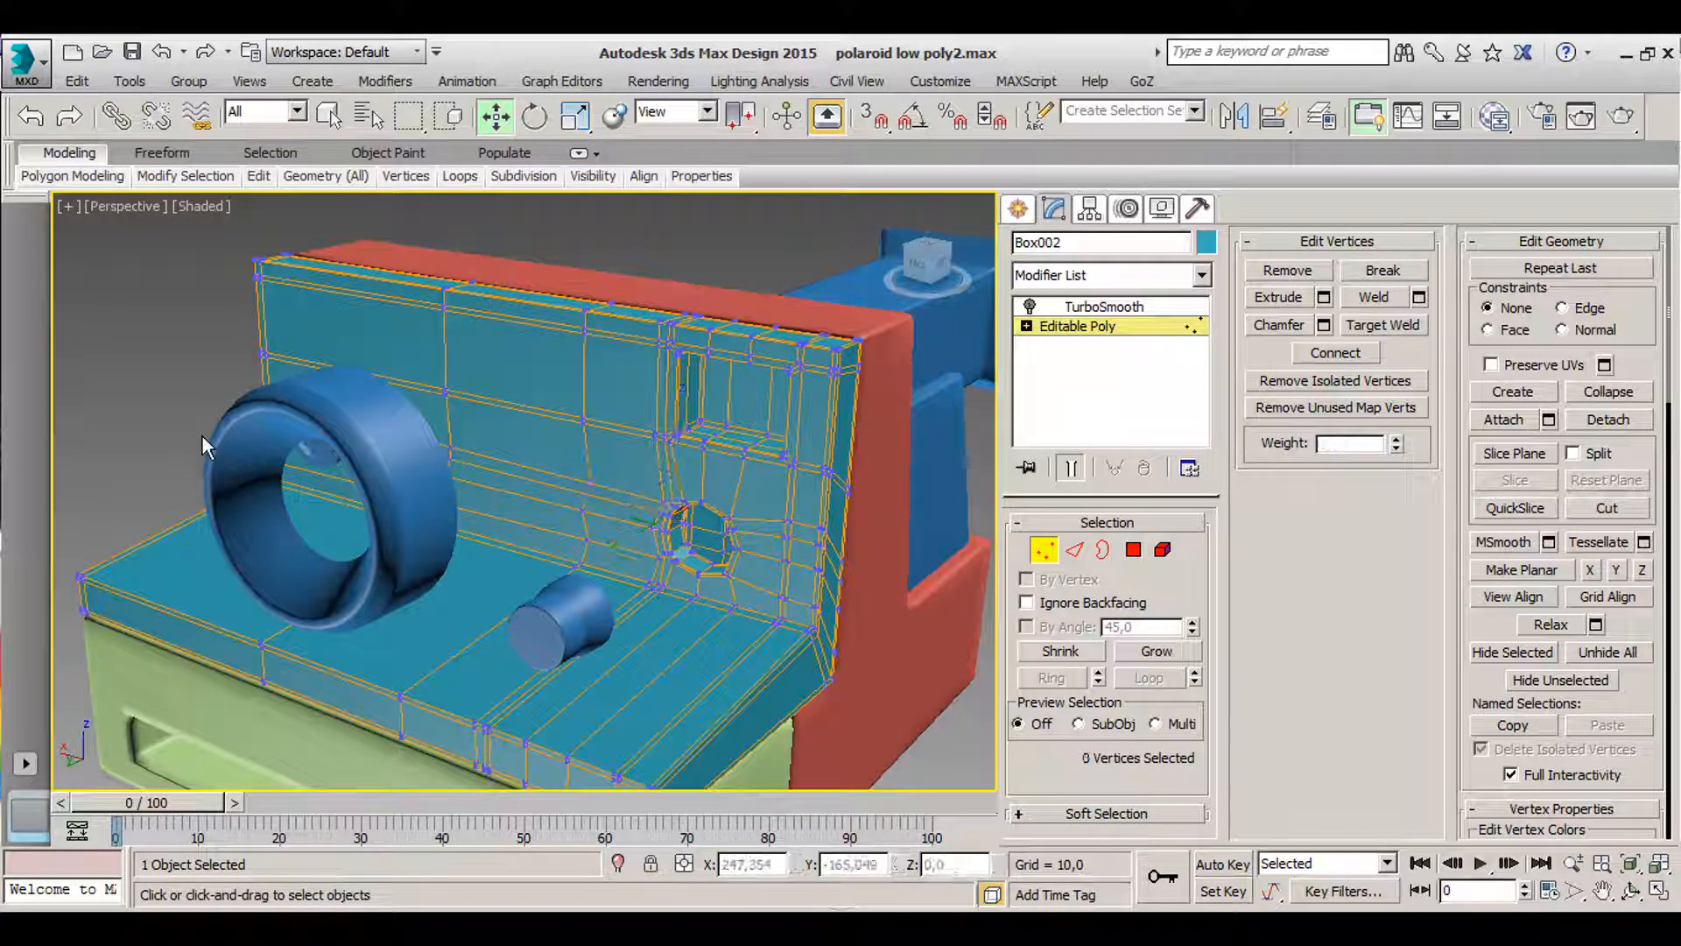